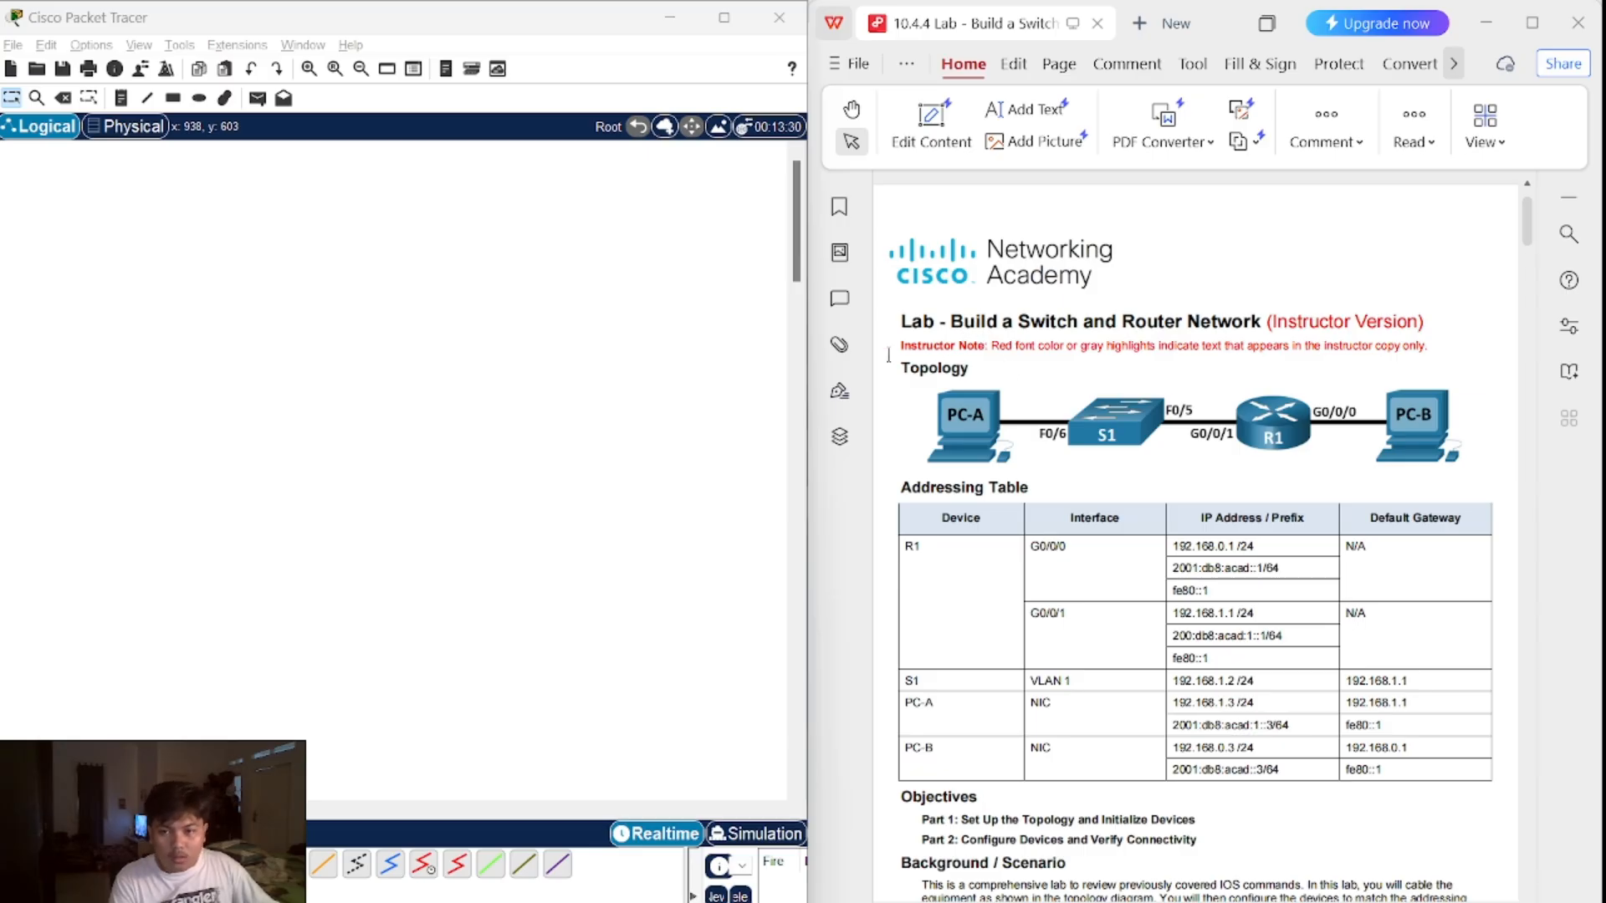
# - Place two PCs in the workspace, one at each end of the planned PC-A to PC-B topology row
pyautogui.scroll(-1, 1055, 495)
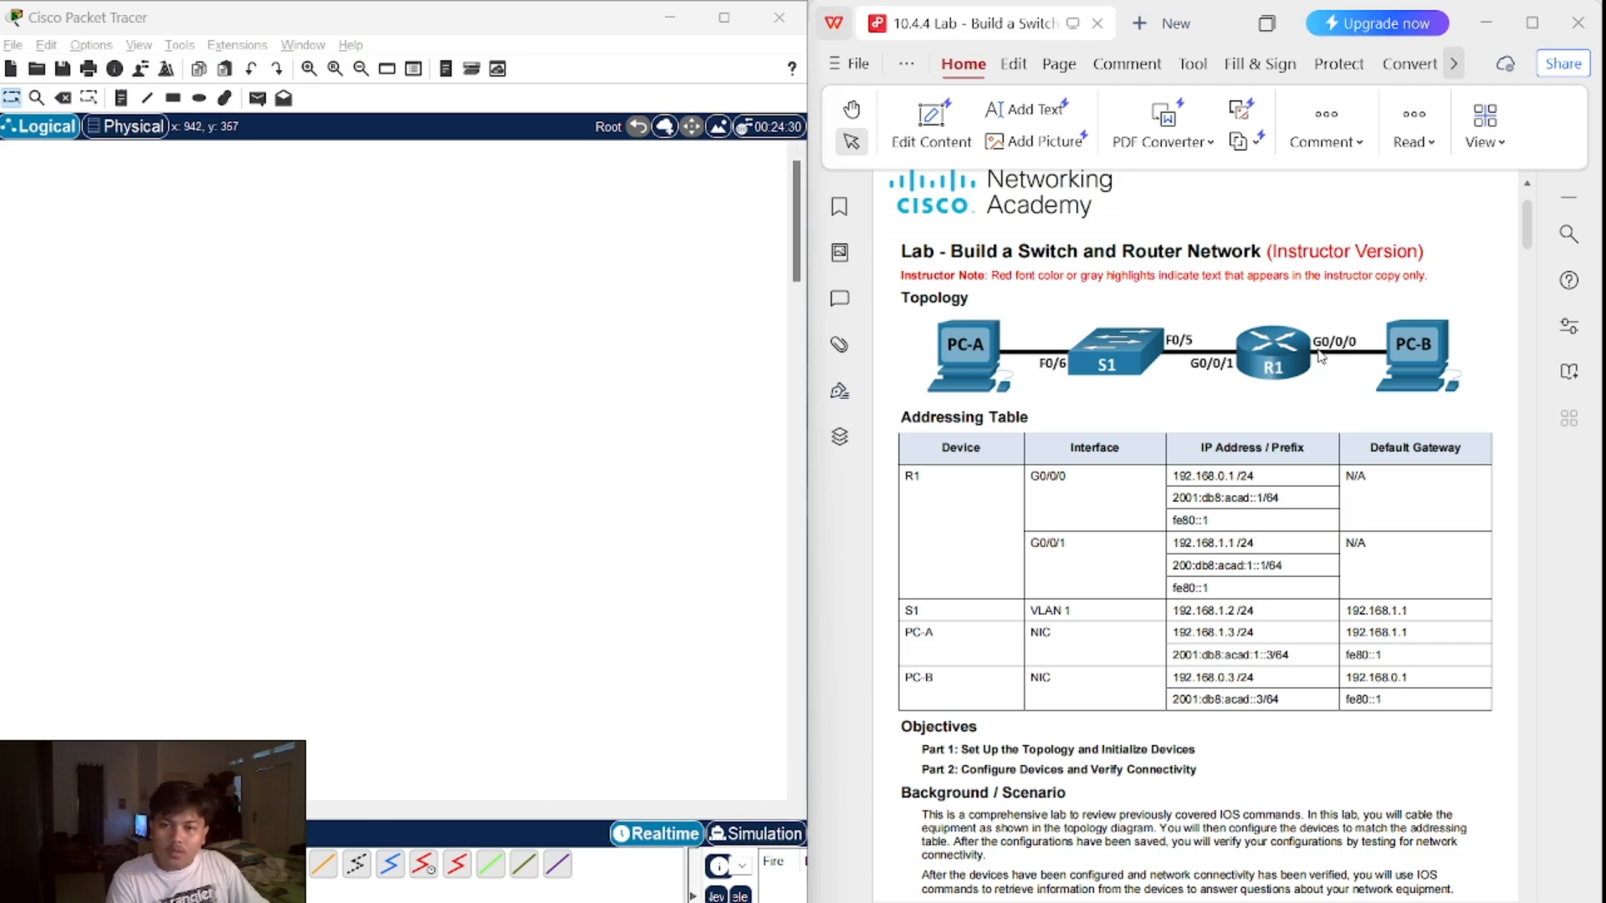
pyautogui.click(50, 864)
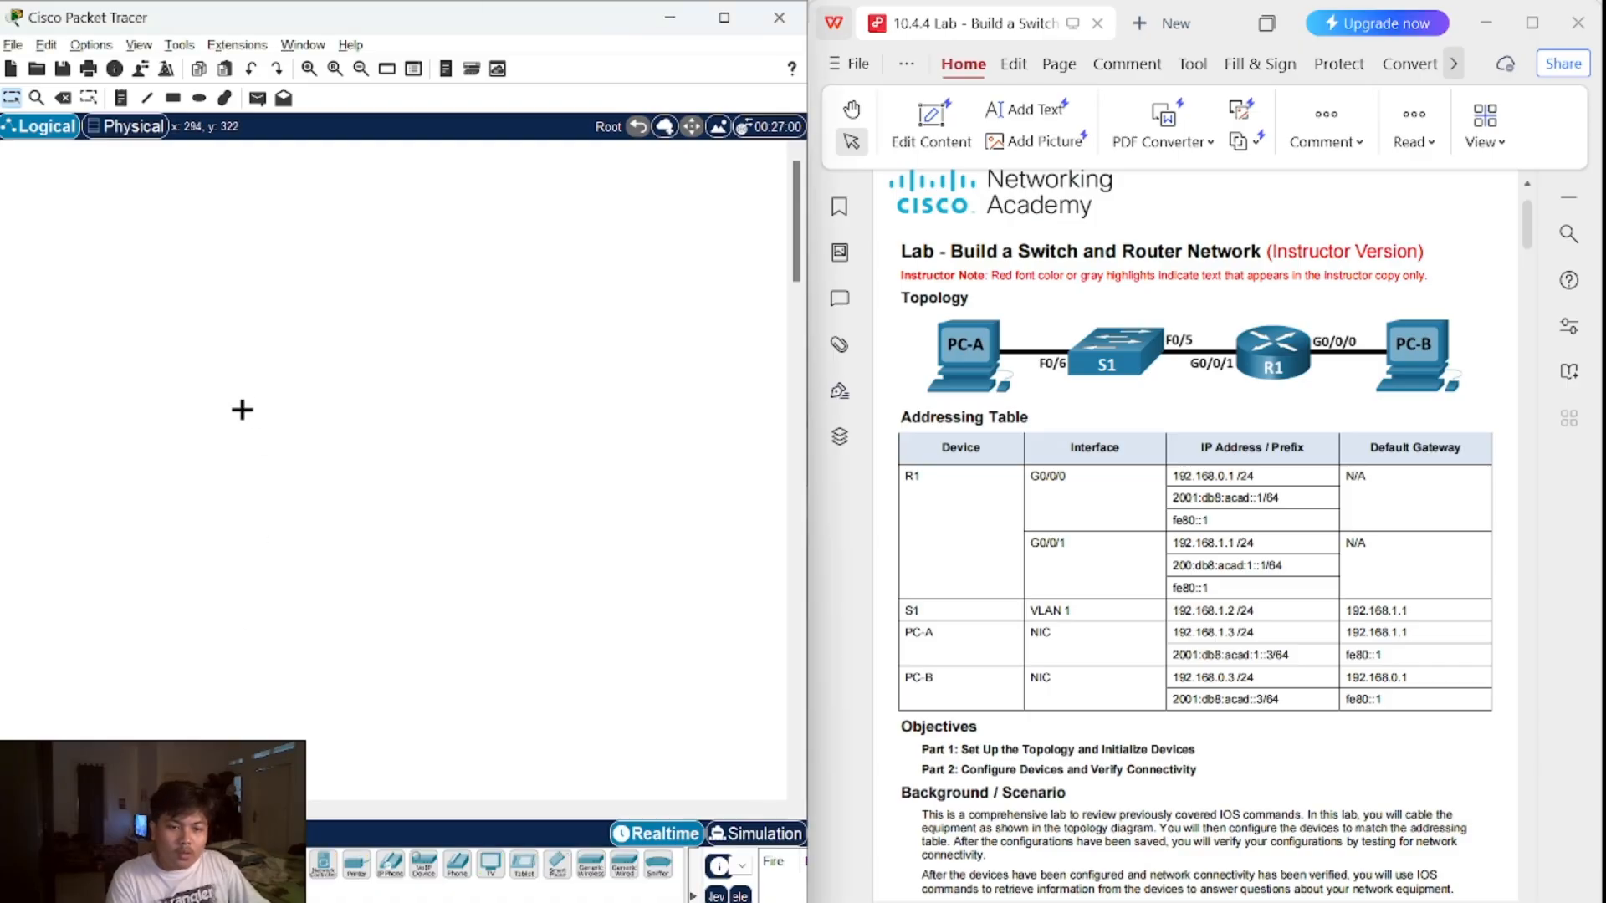
pyautogui.click(161, 412)
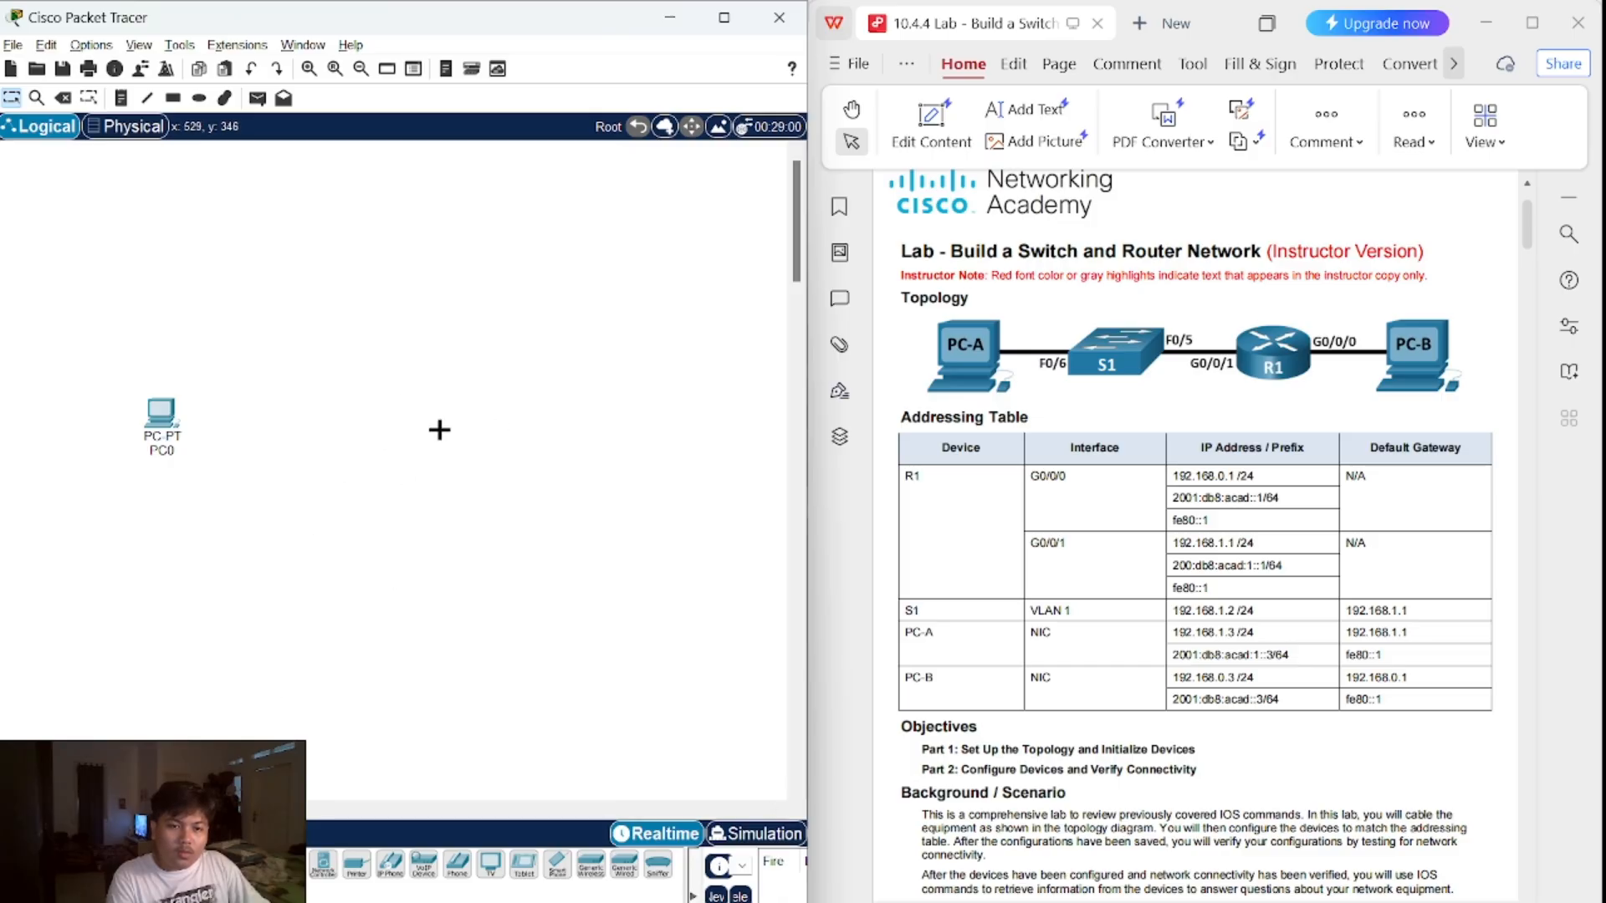
pyautogui.click(429, 429)
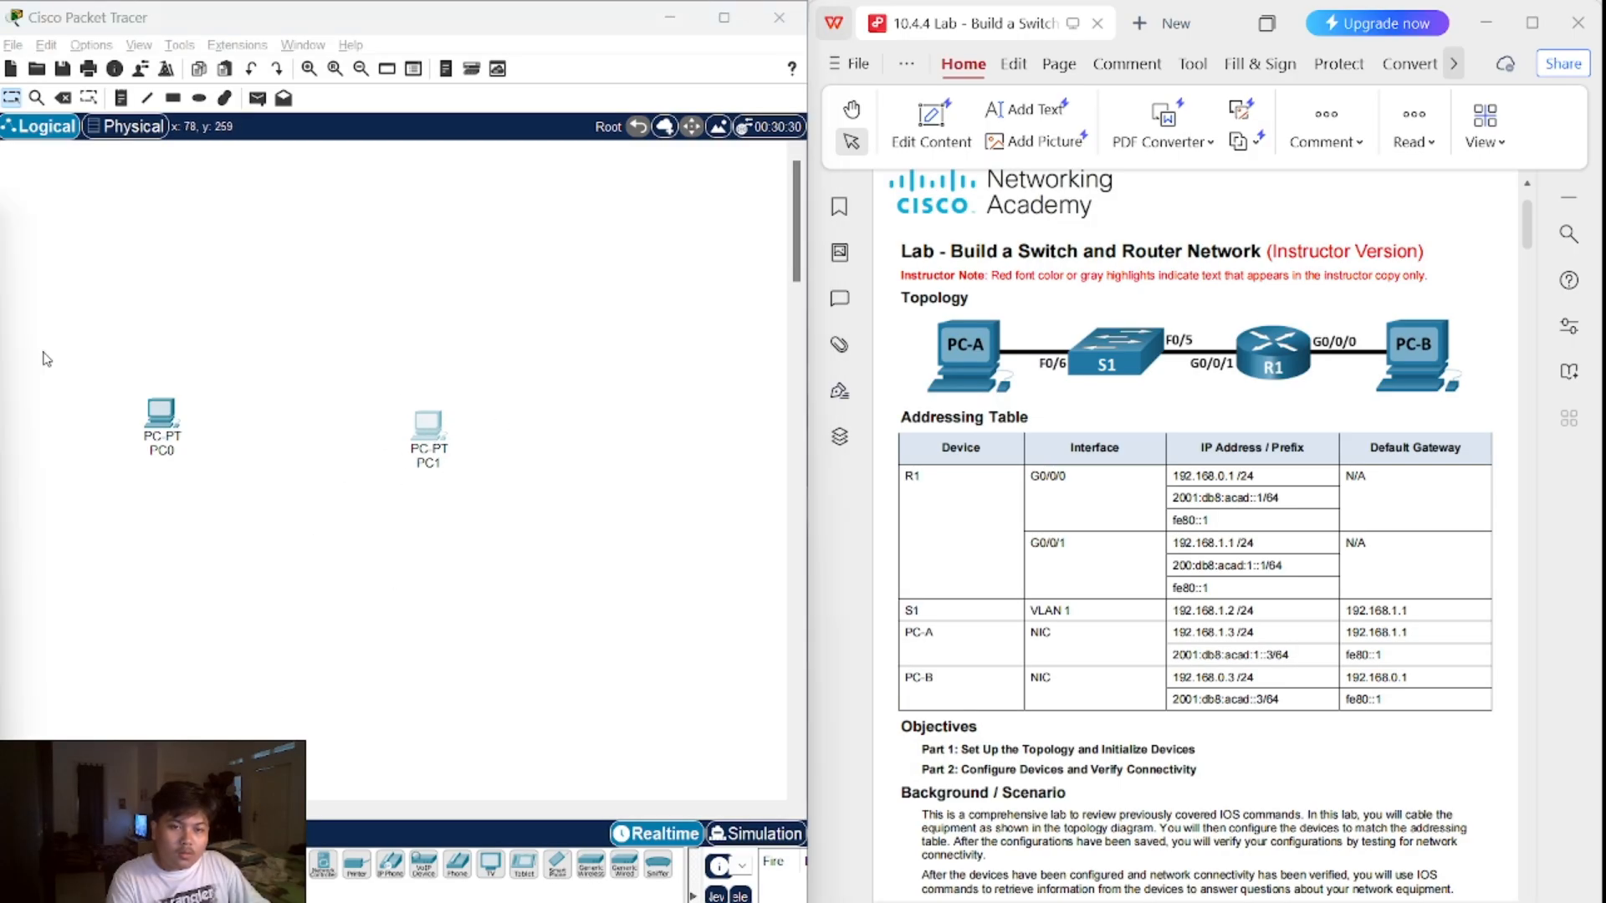
pyautogui.moveTo(437, 431); pyautogui.dragTo(425, 429)
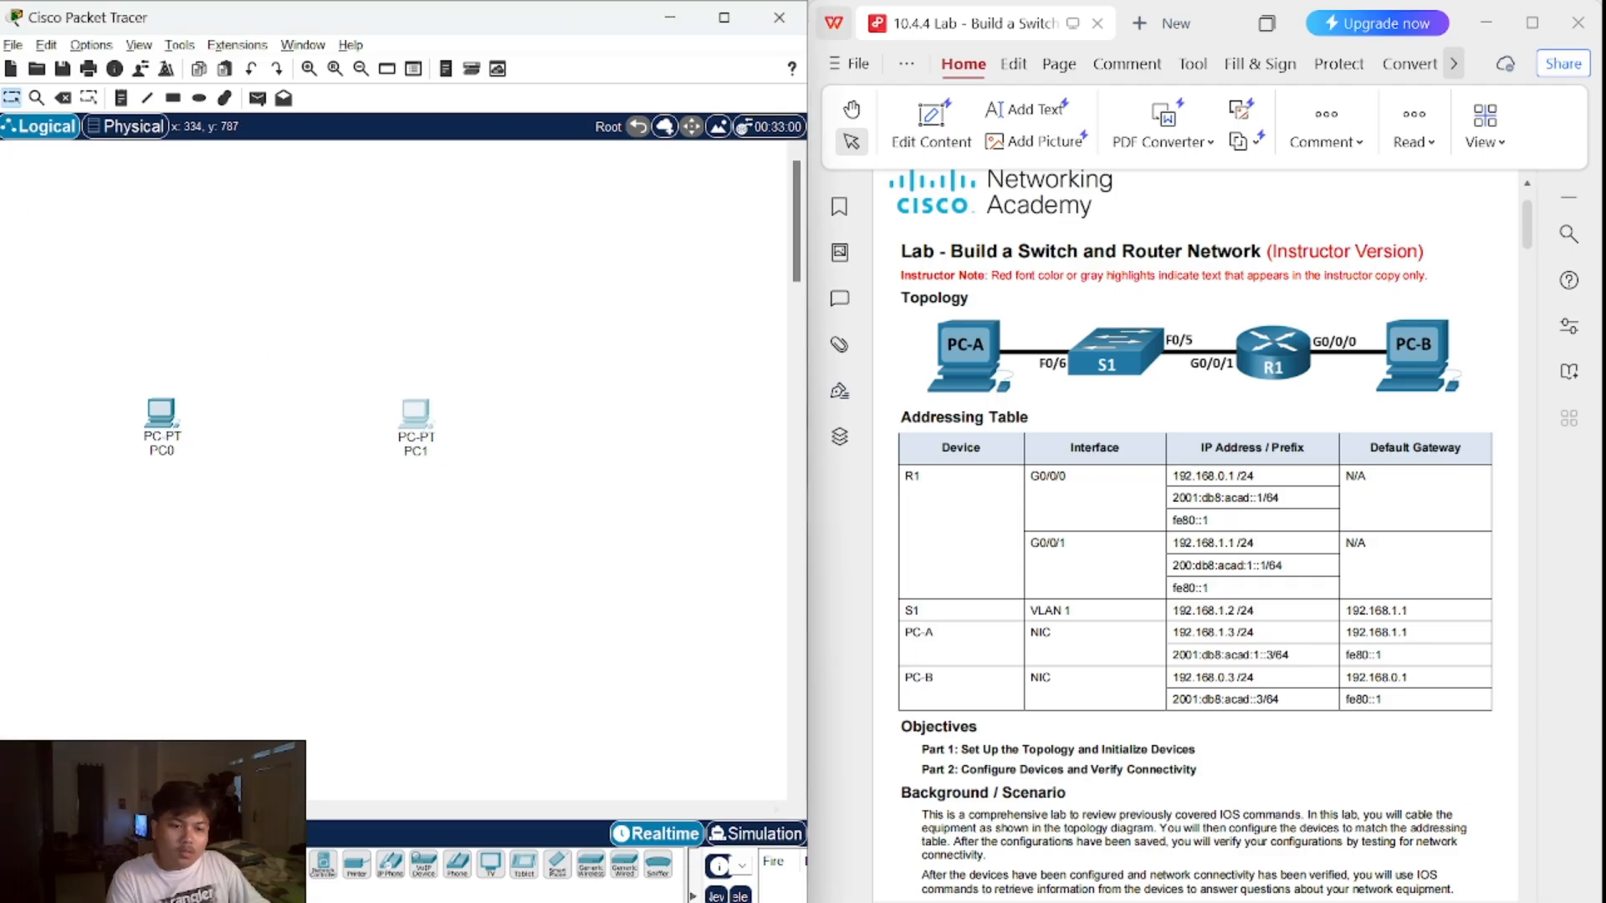
# - Add a 2960-24TT switch beside PC0 and space the devices out to leave room for a router
pyautogui.click(18, 864)
pyautogui.click(52, 894)
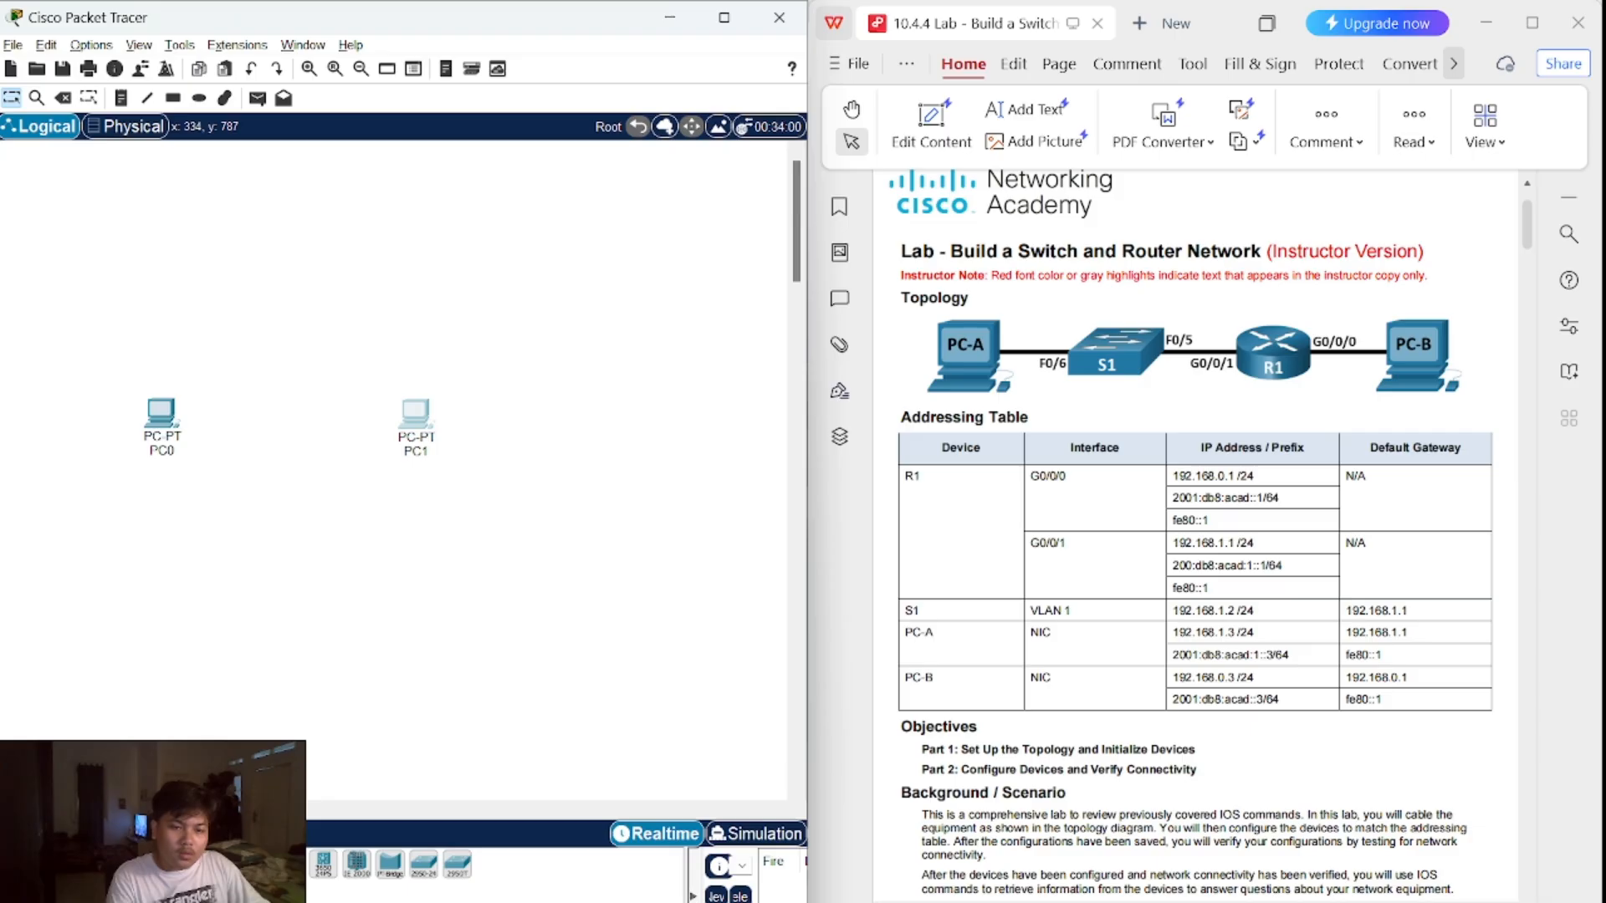
pyautogui.click(240, 415)
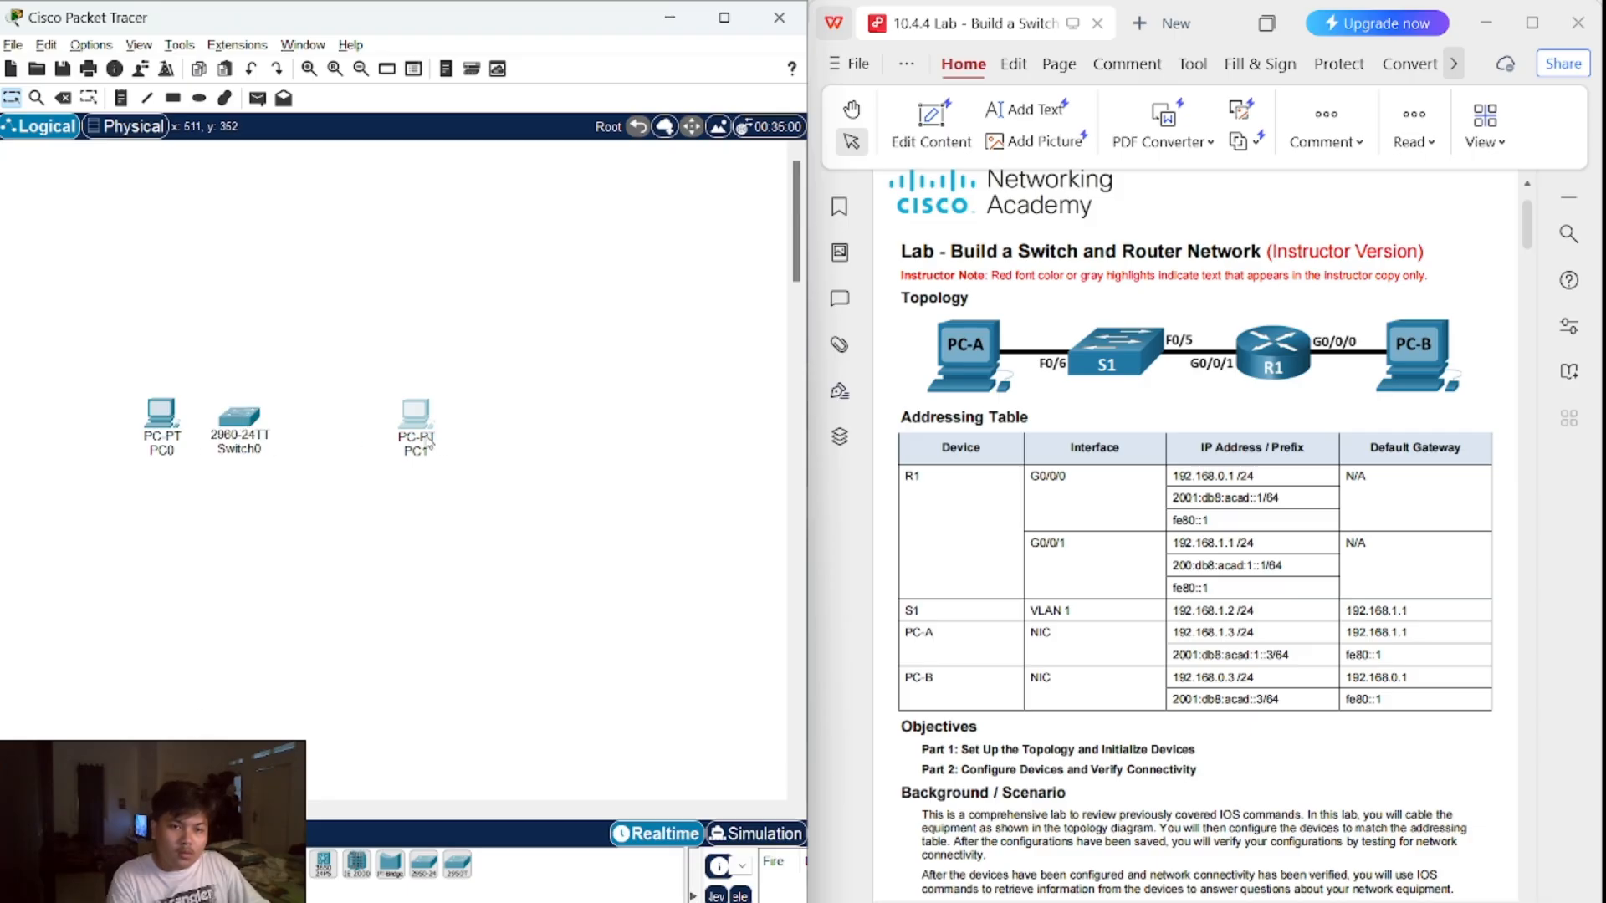
pyautogui.moveTo(429, 441); pyautogui.dragTo(454, 441)
pyautogui.moveTo(235, 433); pyautogui.dragTo(249, 430)
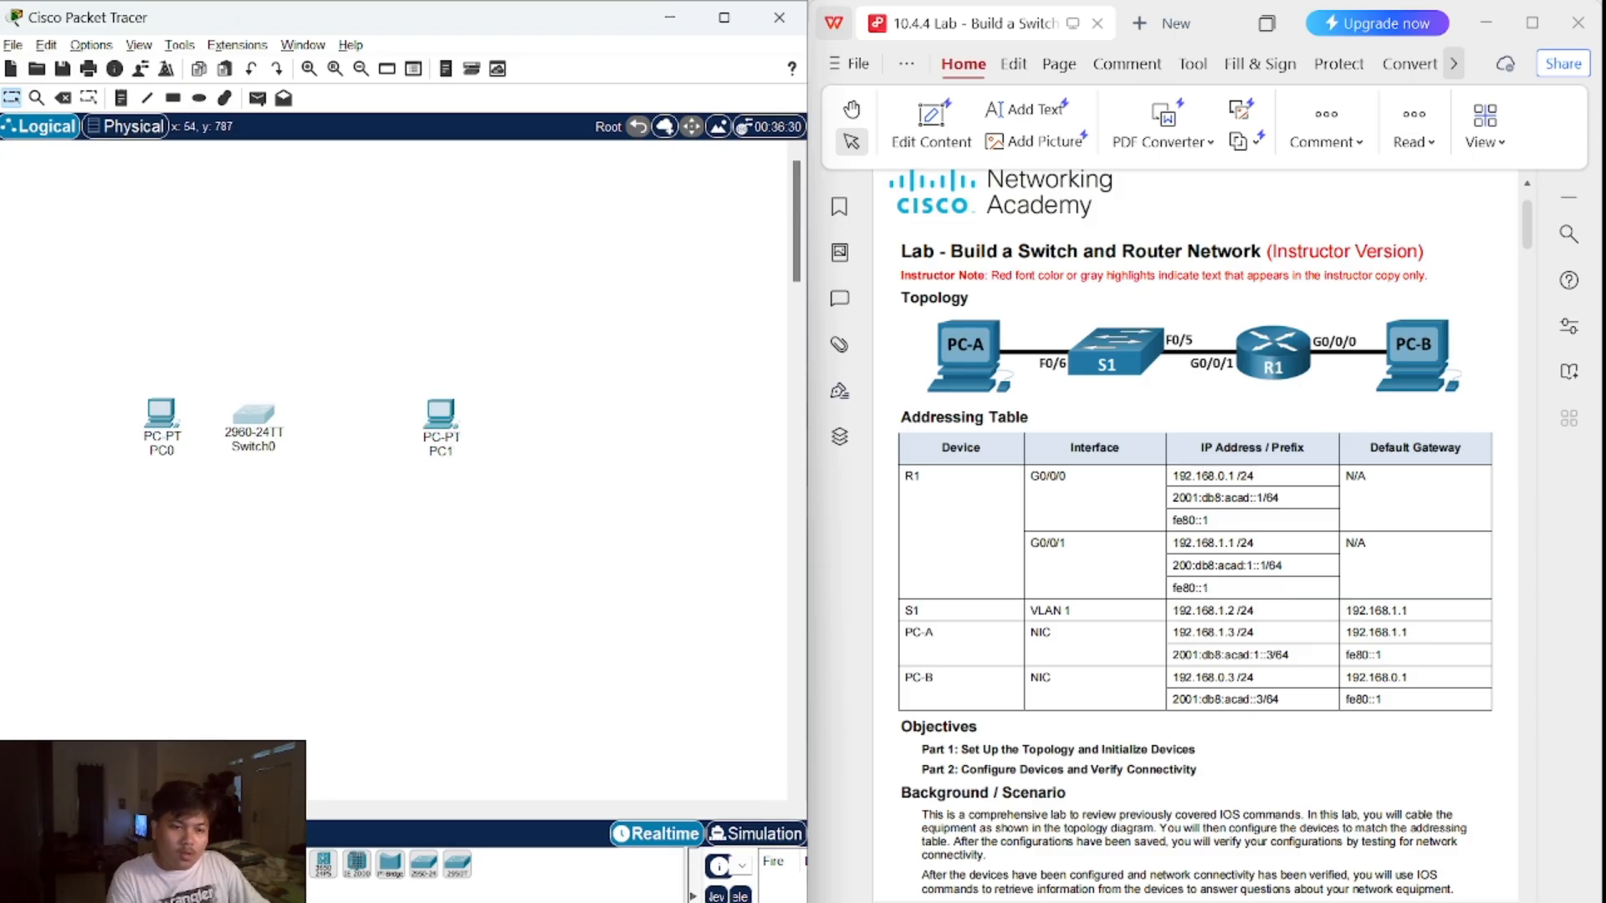
# - Add an ISR4331 router between the switch and PC1, and adjust the spacing of the neighbouring devices
pyautogui.click(18, 894)
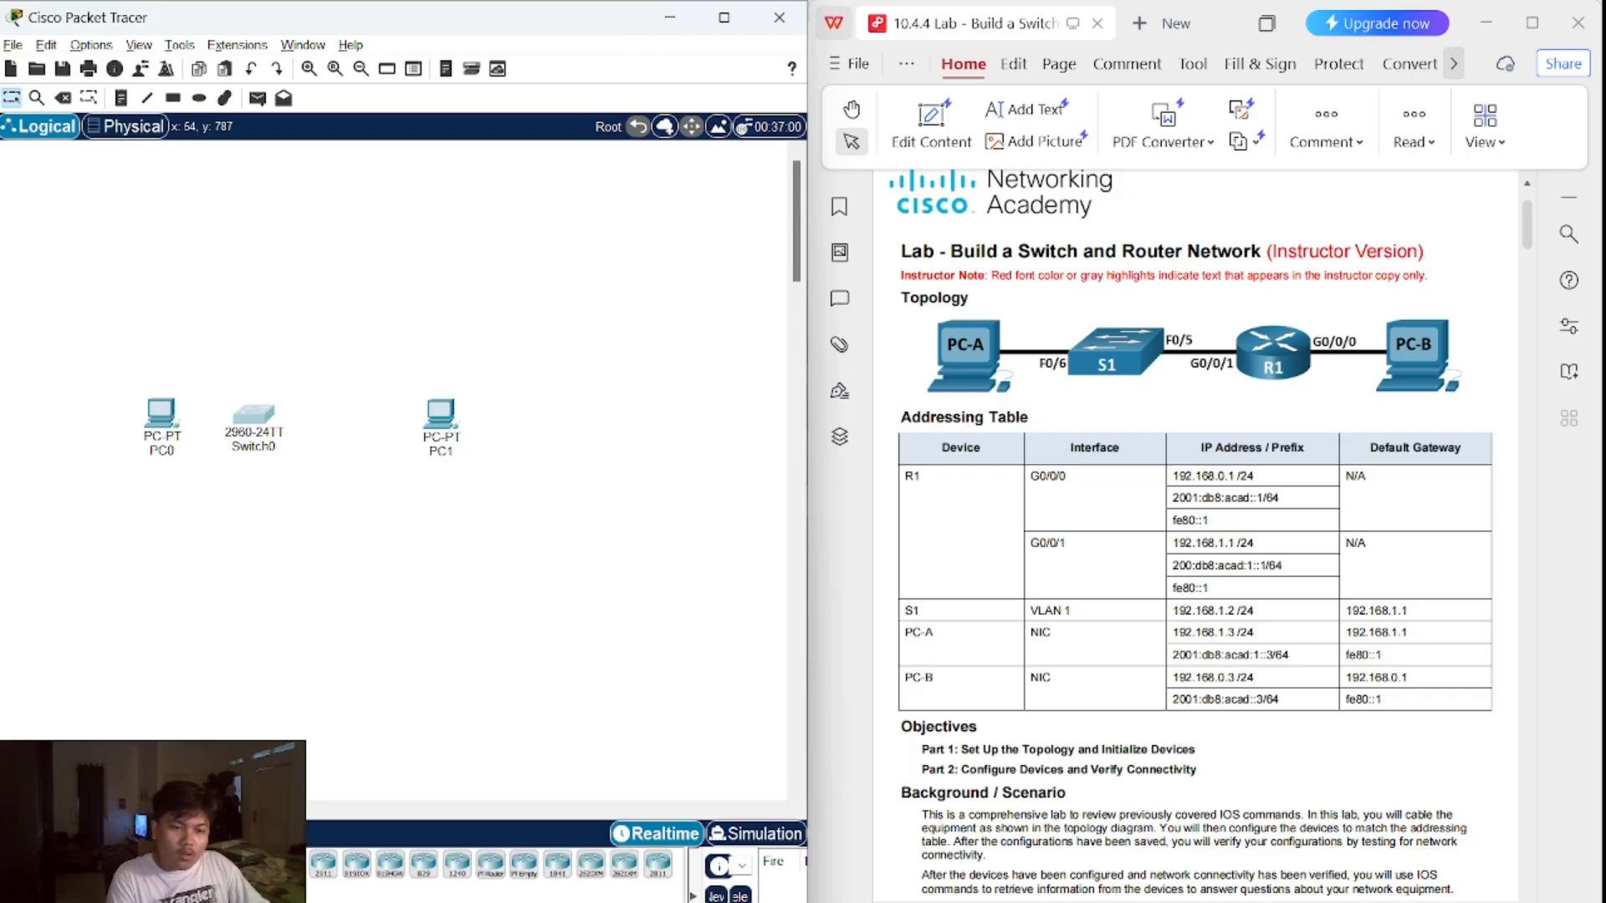
pyautogui.click(352, 421)
pyautogui.moveTo(269, 428); pyautogui.dragTo(460, 423)
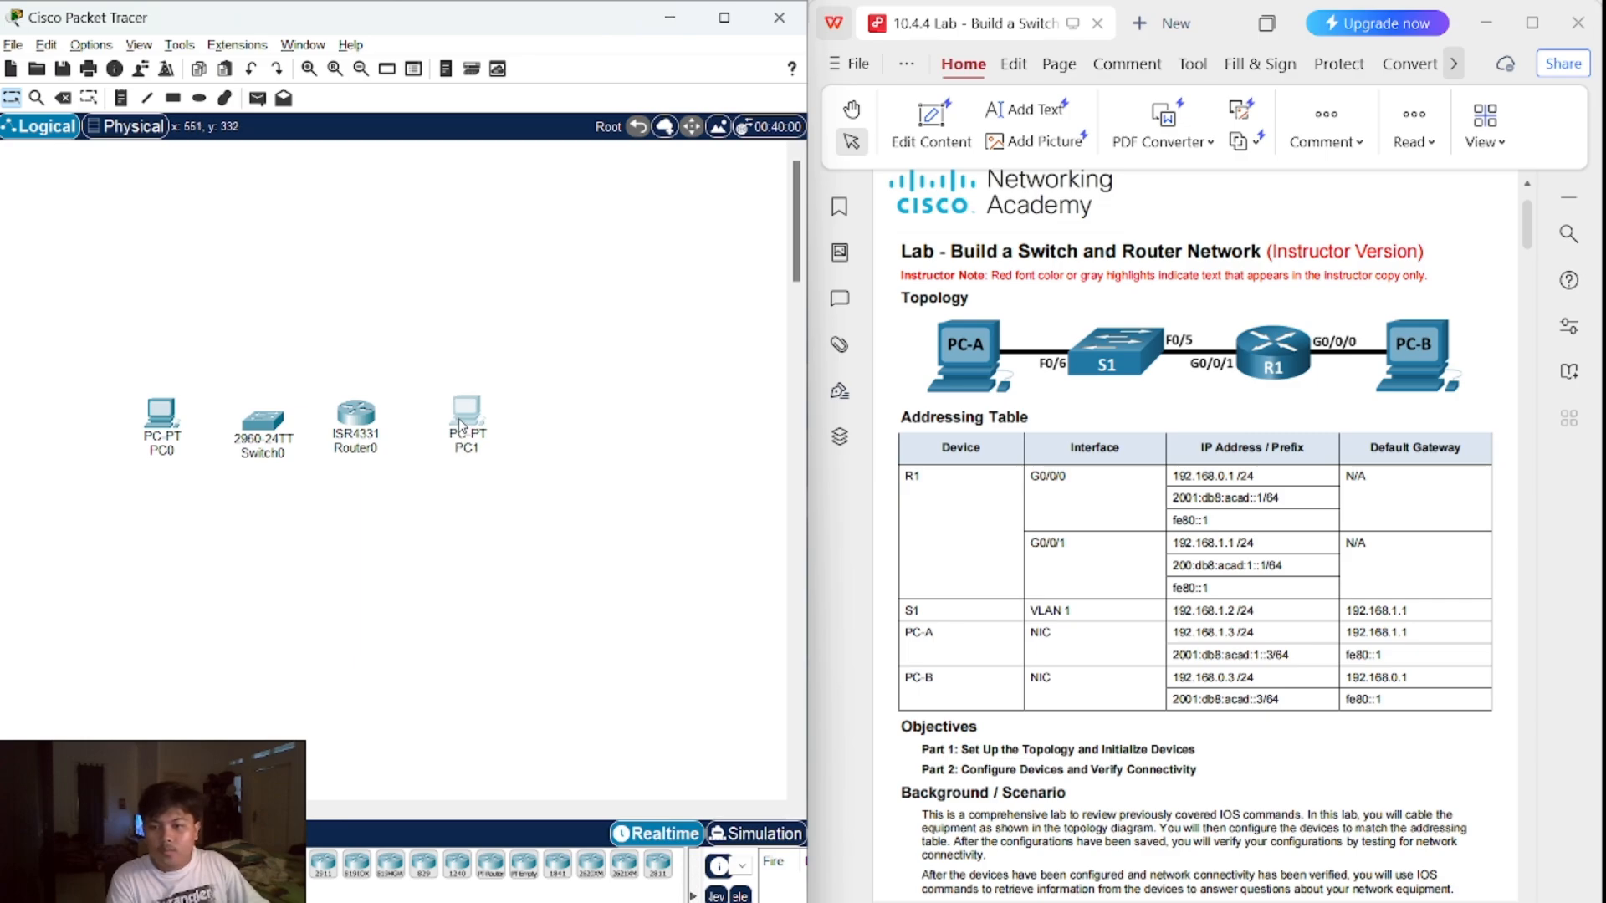
# - Following the lab's cabling instructions, connect PC0's FastEthernet0 to Switch0's FastEthernet0/6 with a copper straight-through cable
pyautogui.scroll(-1, 1158, 514)
pyautogui.scroll(-15, 1158, 513)
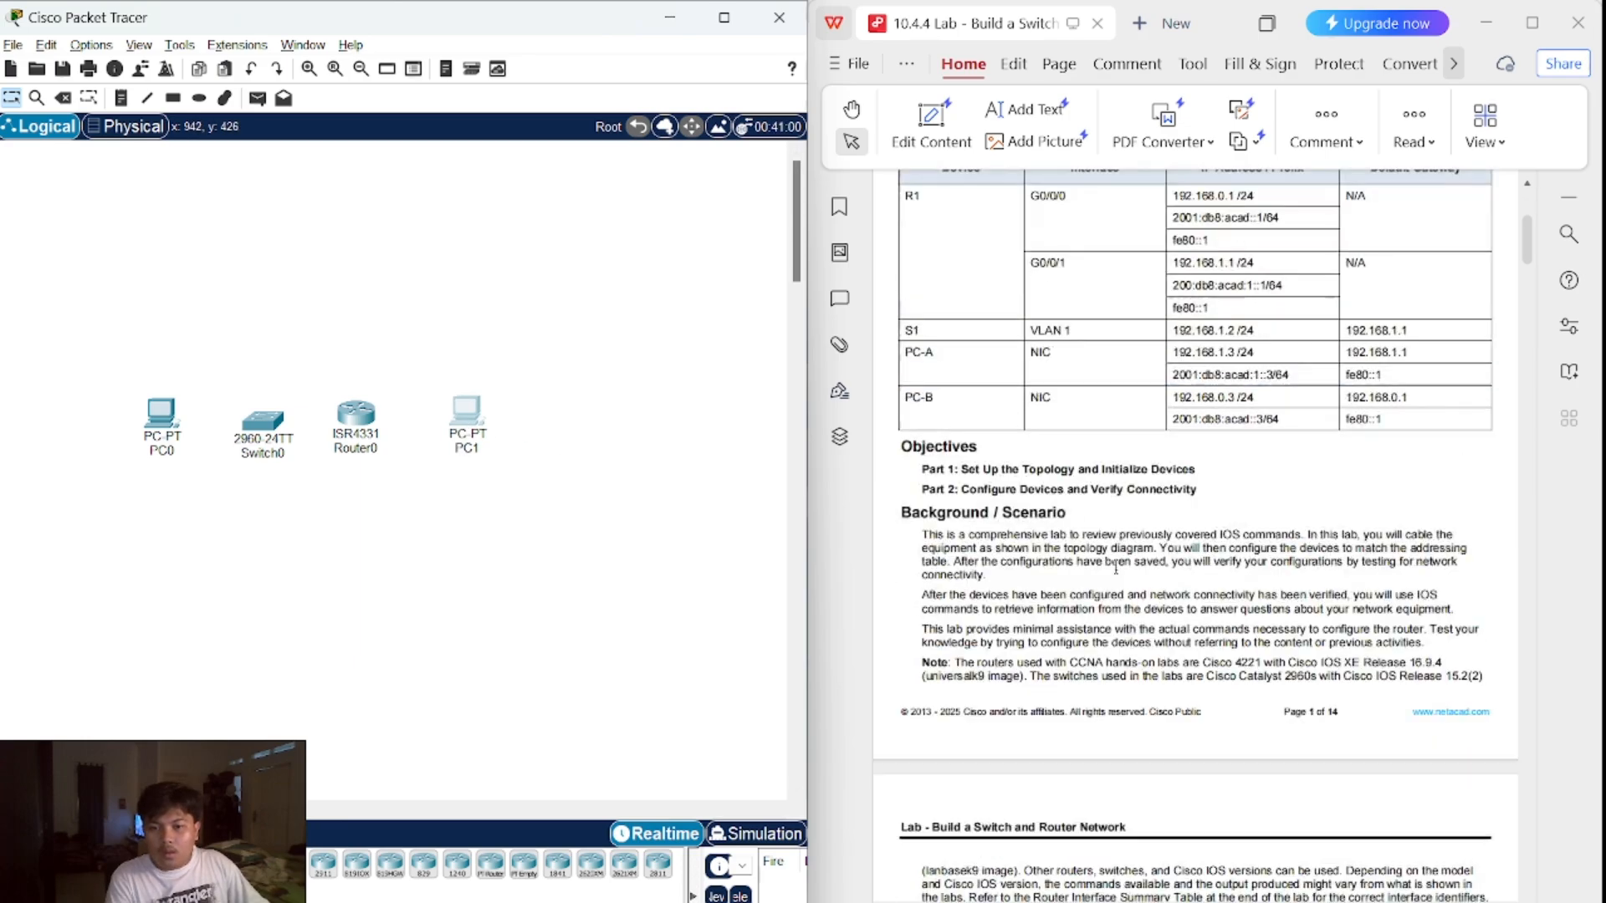
pyautogui.scroll(-1, 1023, 573)
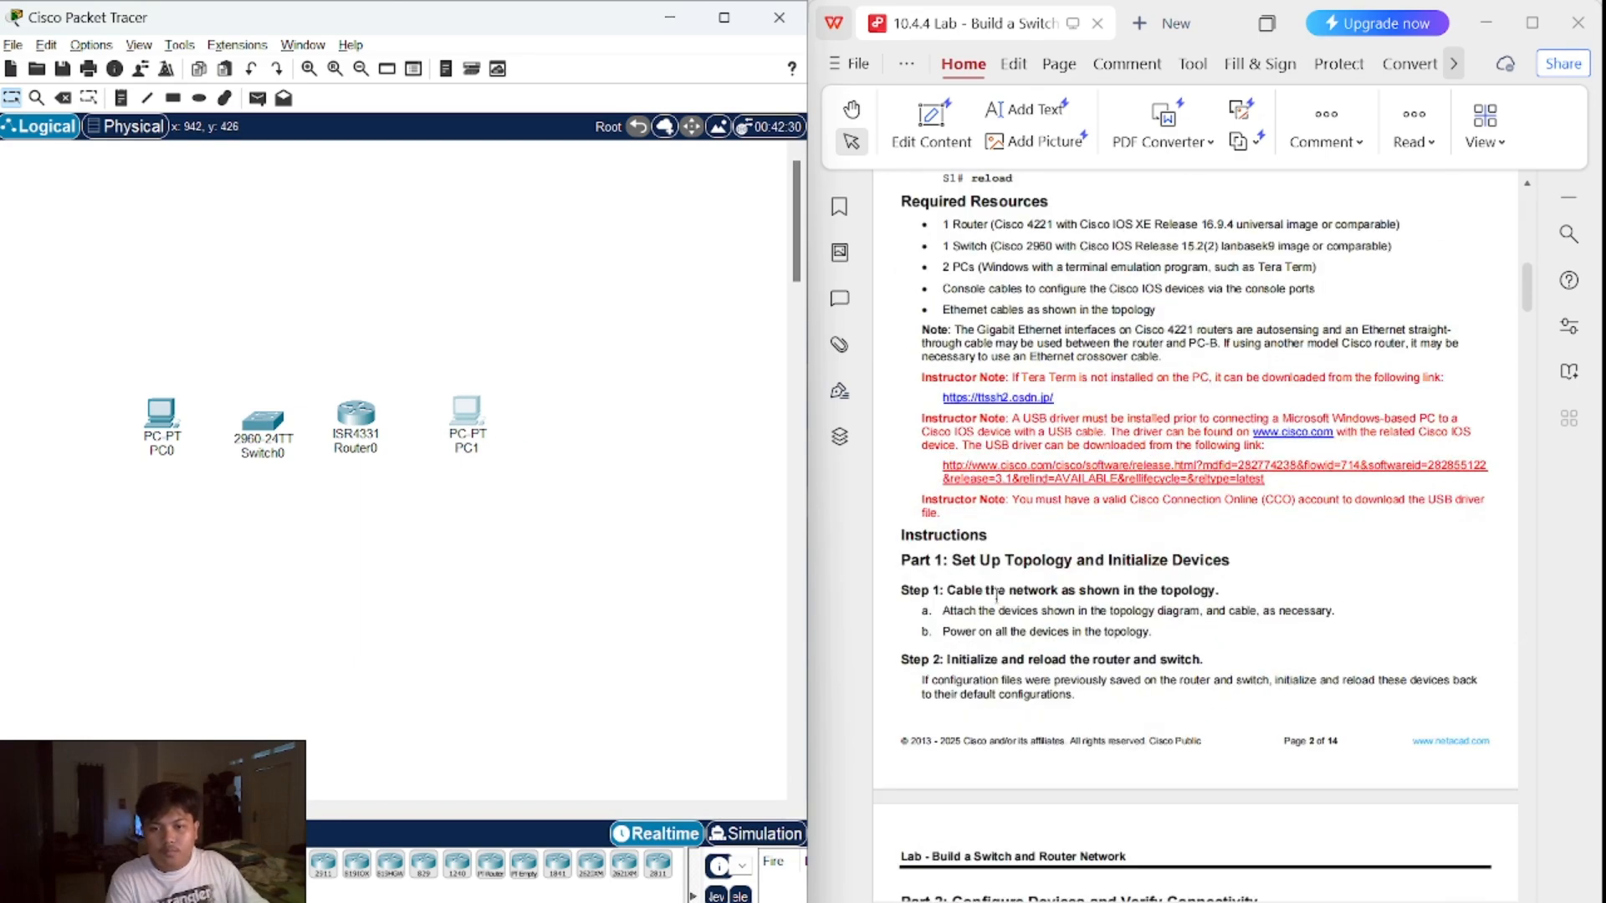
pyautogui.click(1001, 602)
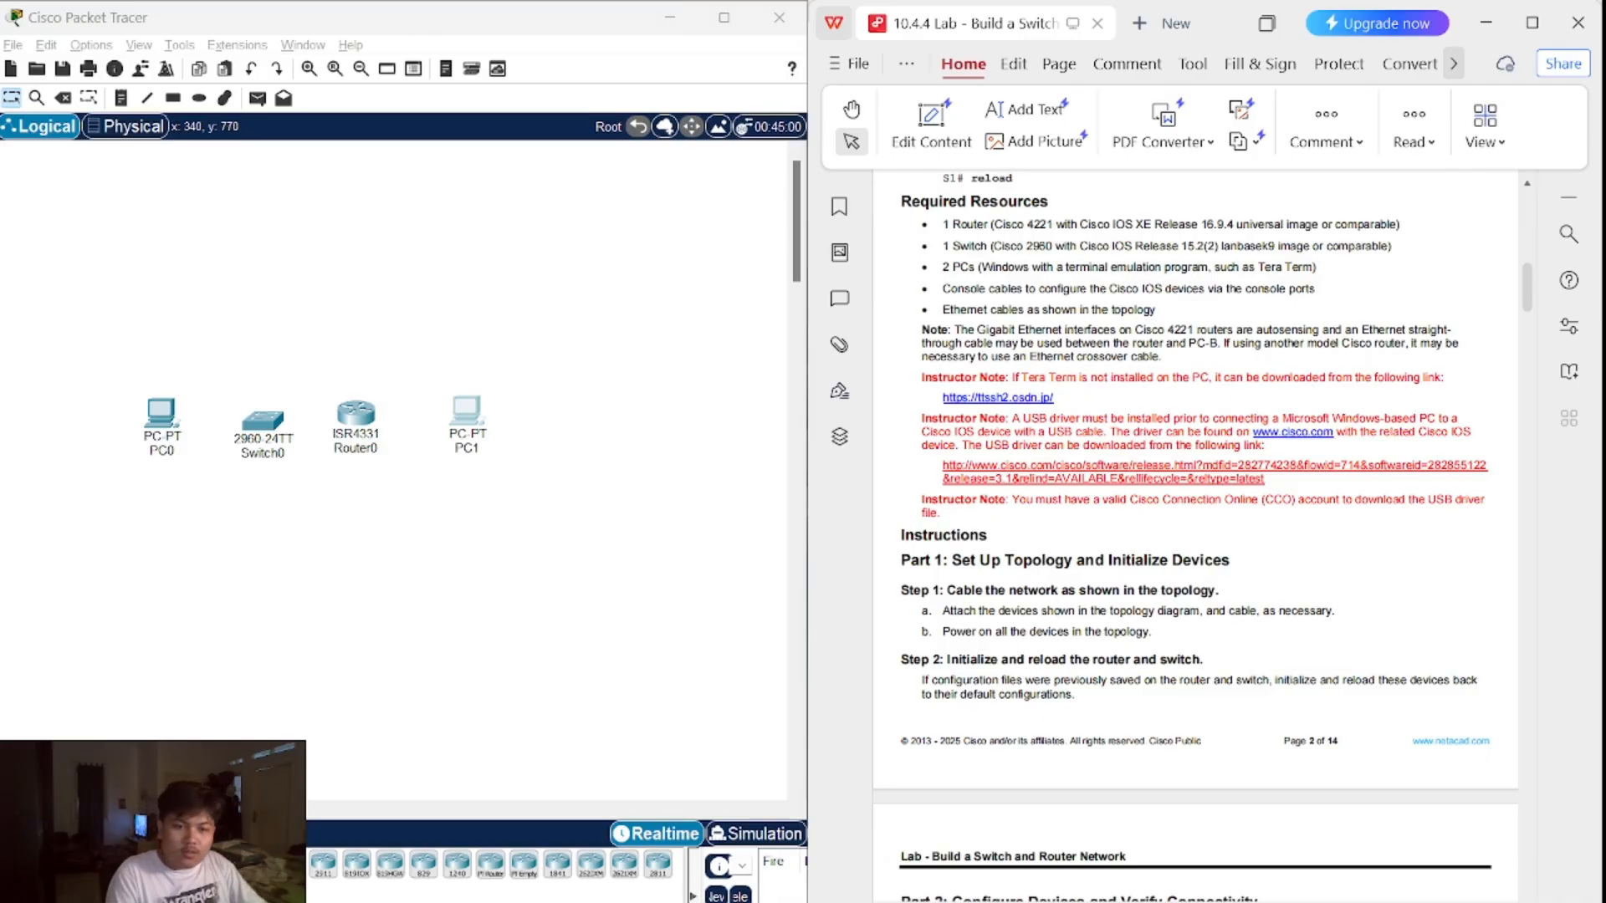
pyautogui.click(109, 861)
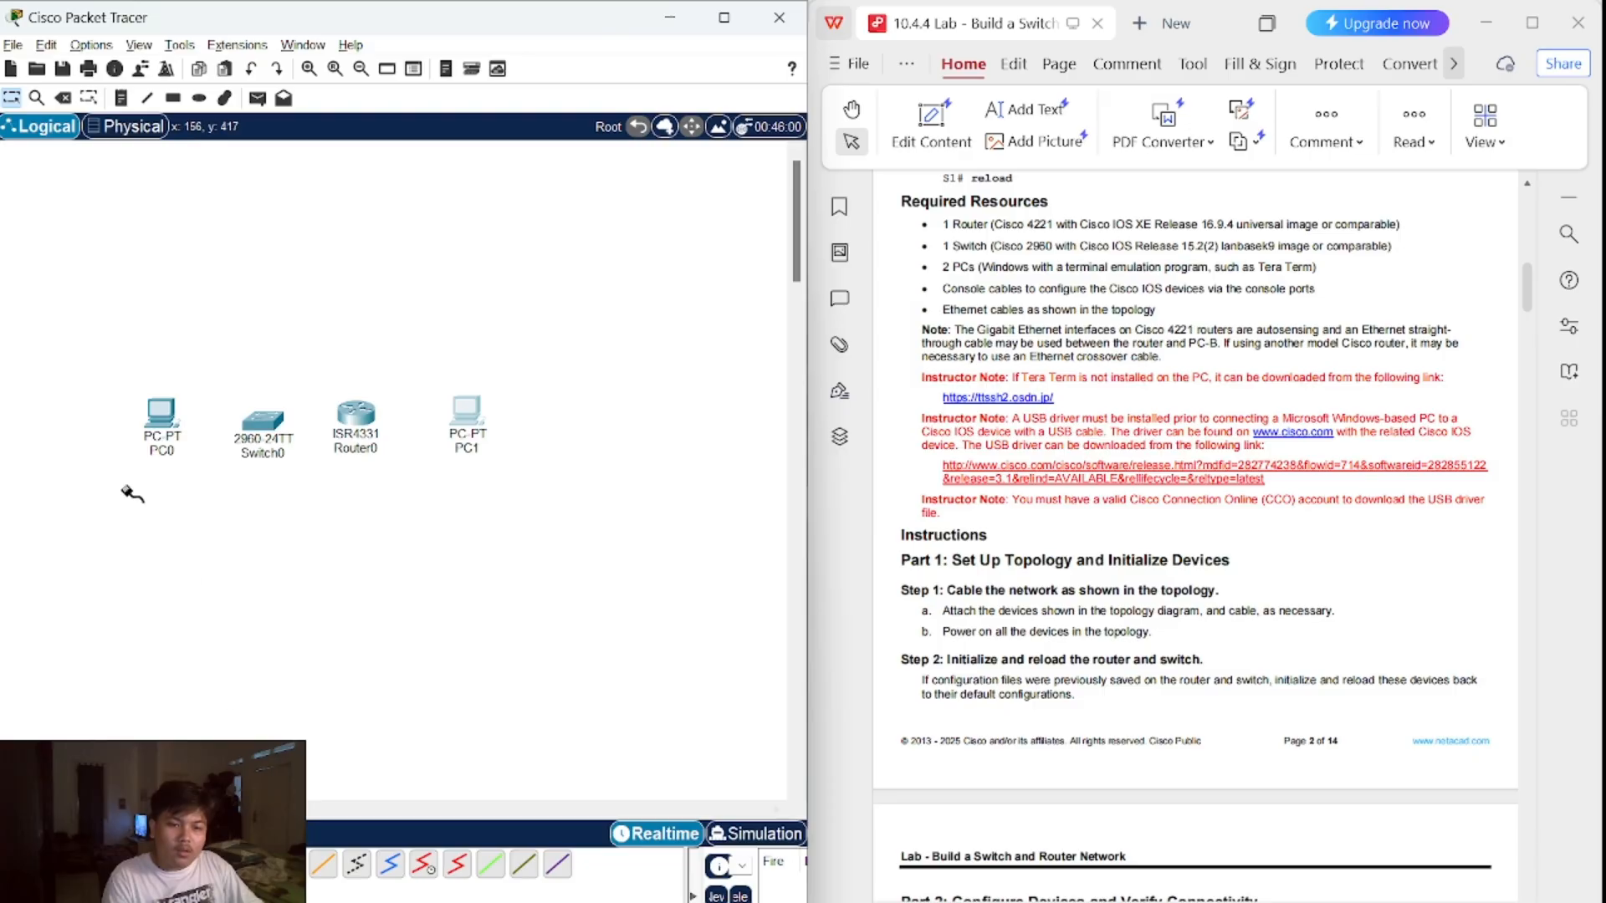
pyautogui.click(161, 412)
pyautogui.click(218, 489)
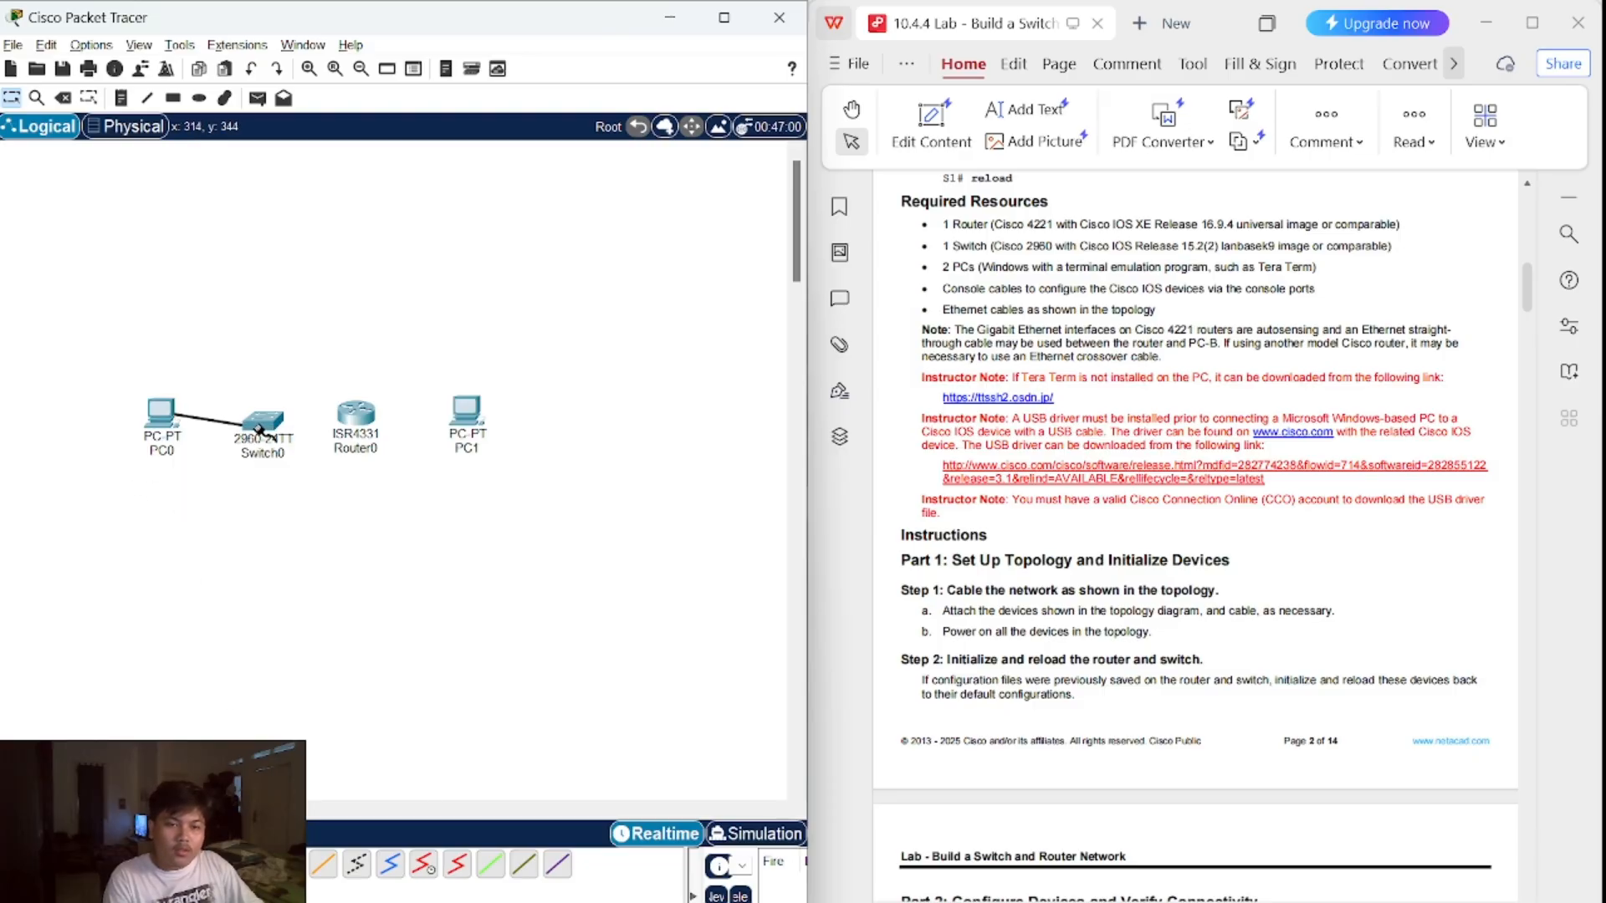
pyautogui.click(262, 430)
pyautogui.scroll(3, 1031, 478)
pyautogui.scroll(10, 1030, 478)
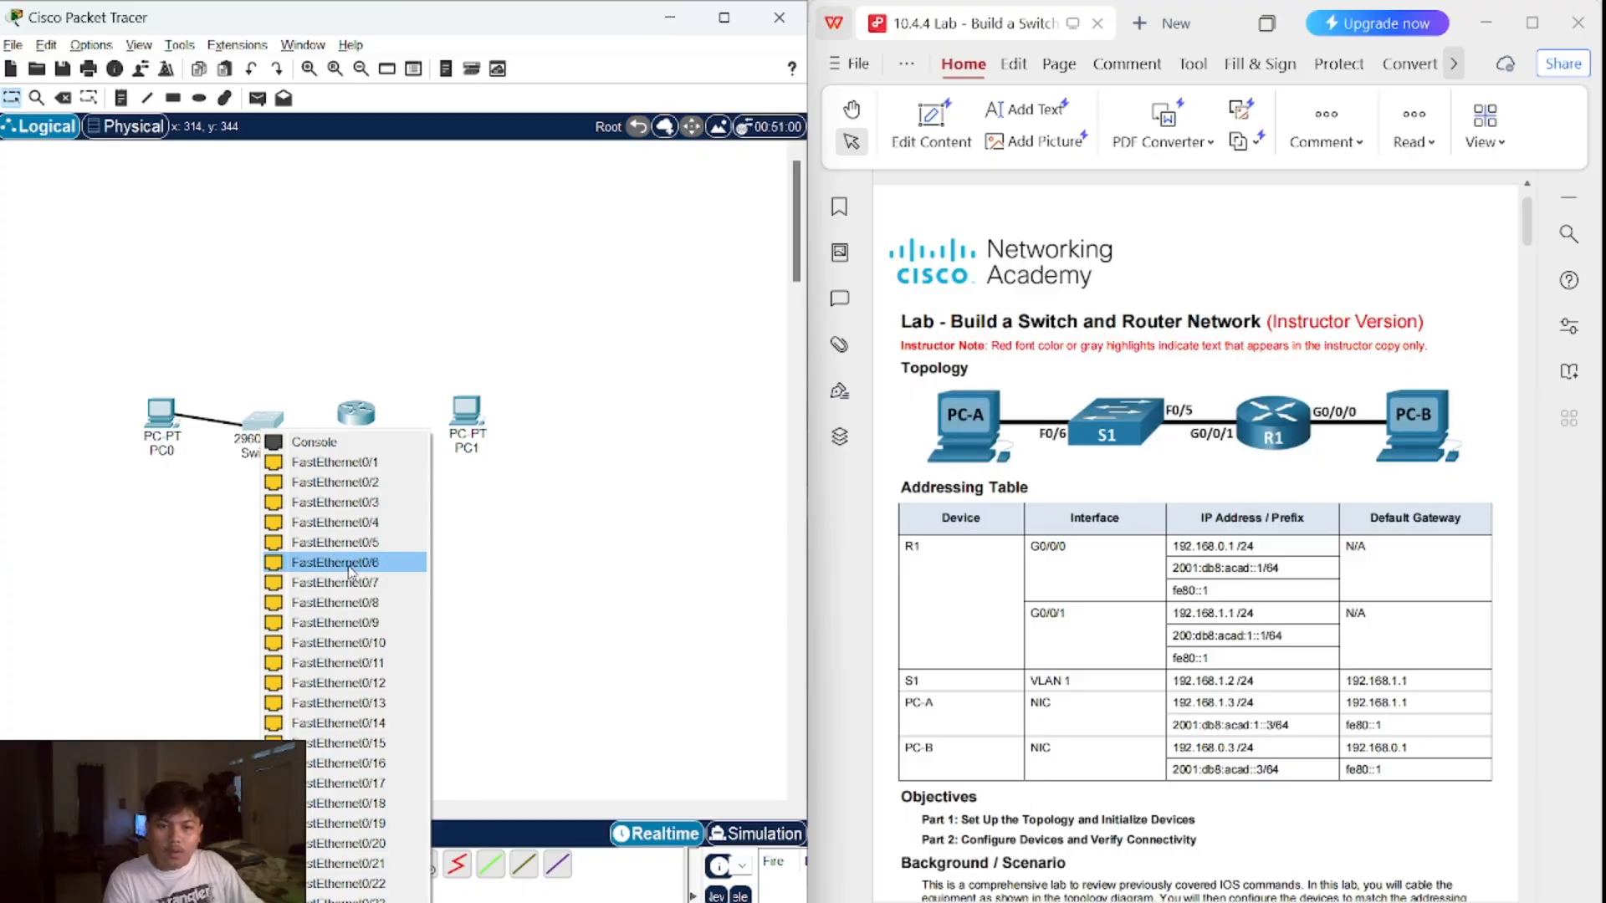
pyautogui.click(349, 566)
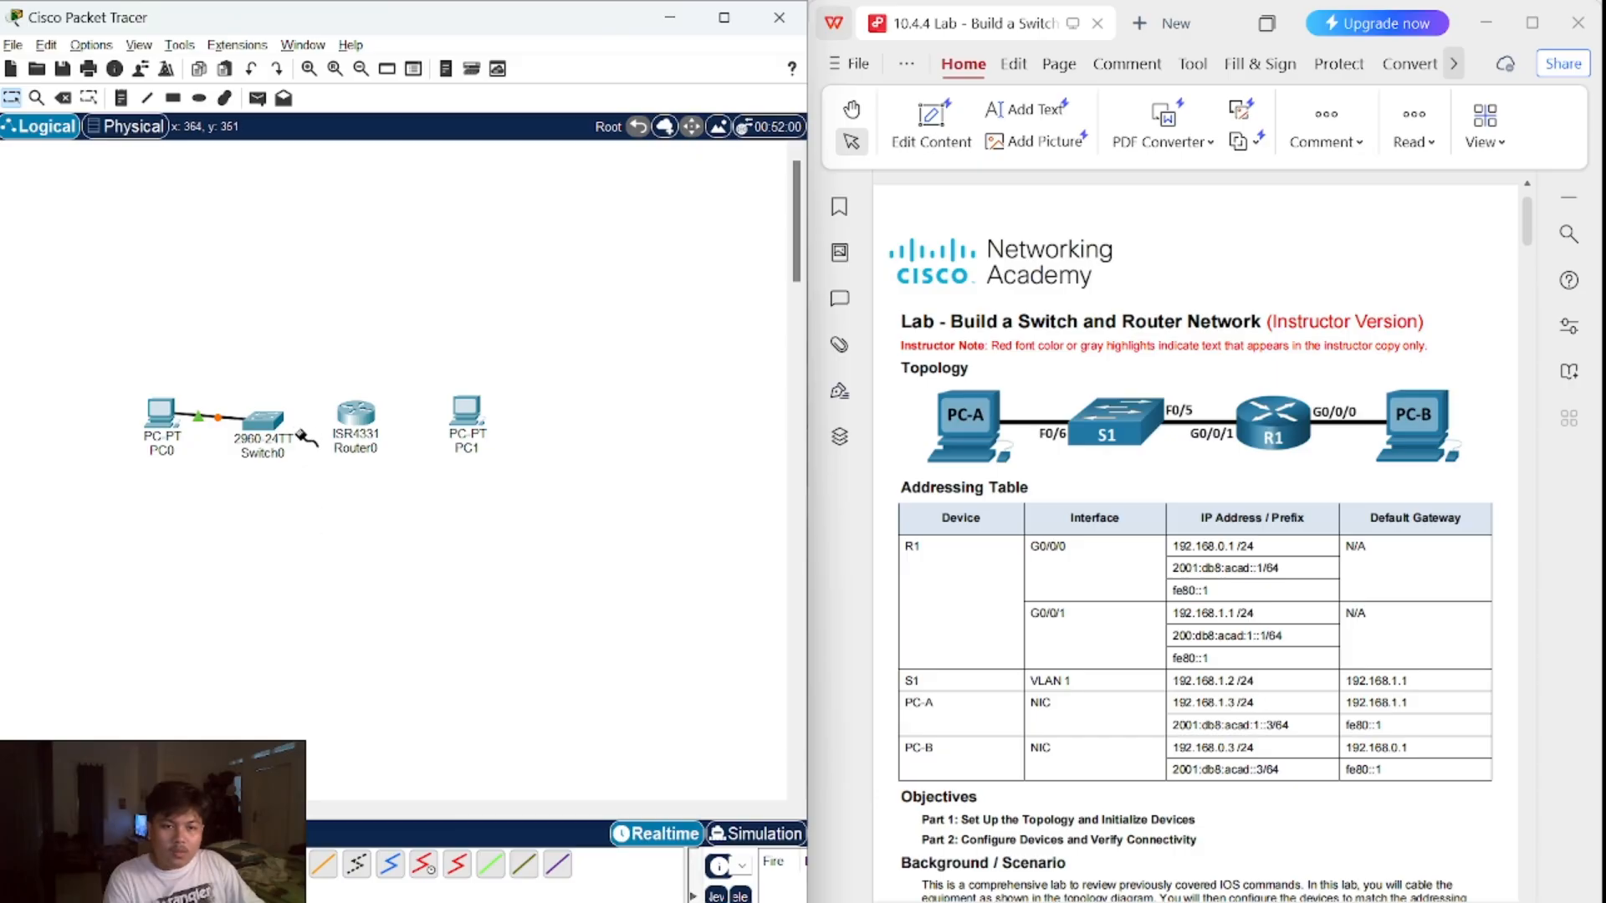
# - Connect Switch0's FastEthernet0/5 to Router0's GigabitEthernet0/0/1
pyautogui.click(283, 425)
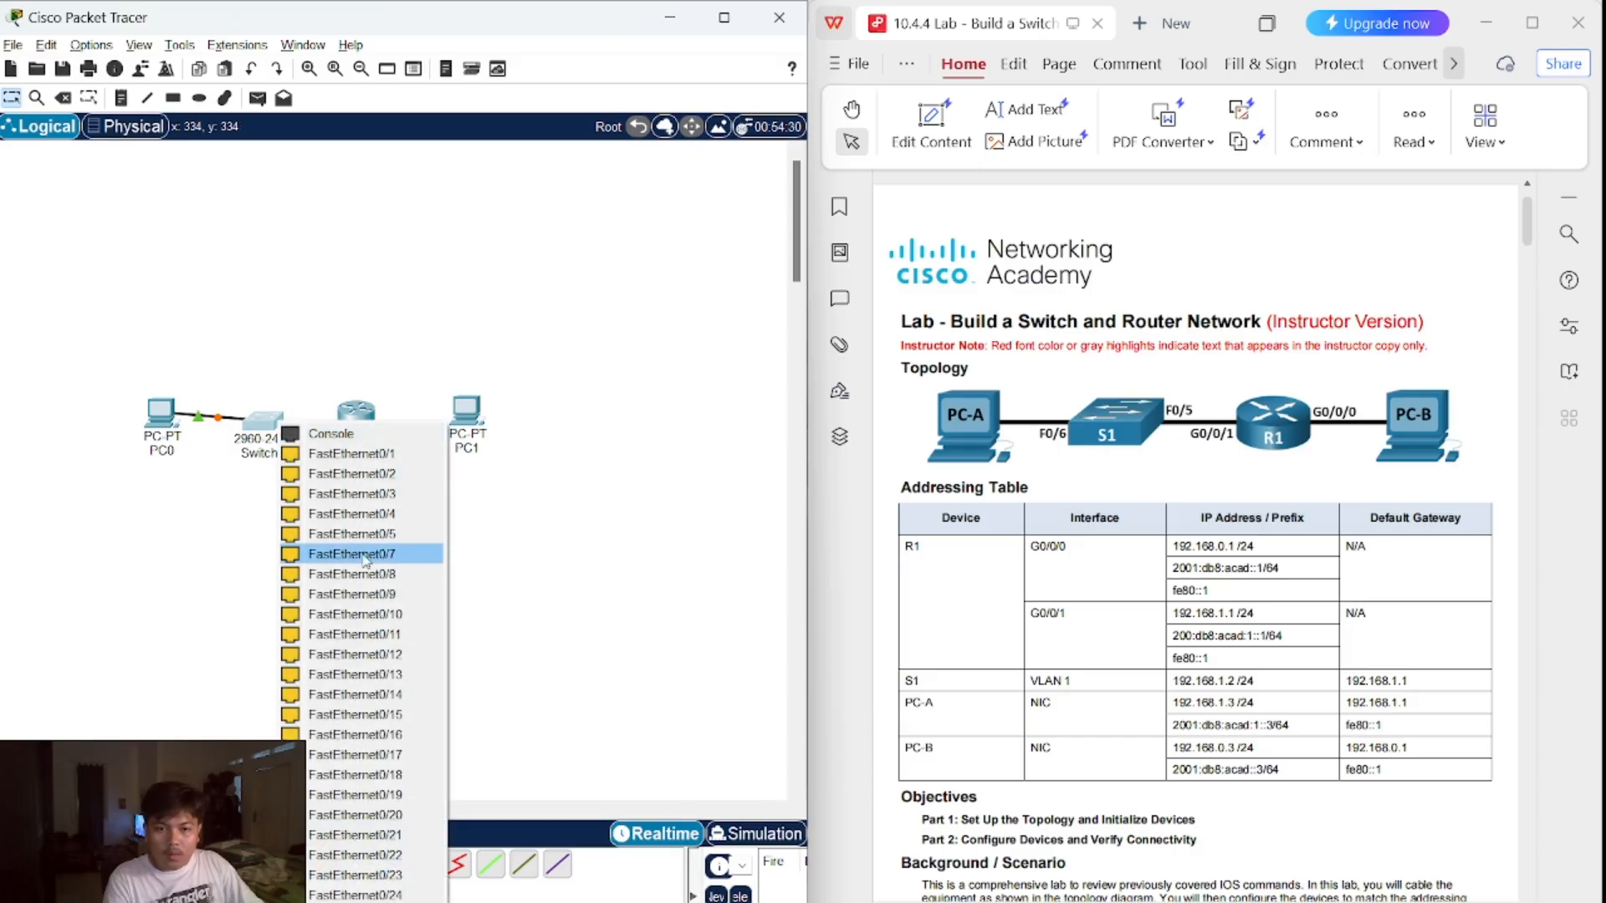
pyautogui.click(351, 533)
pyautogui.click(362, 418)
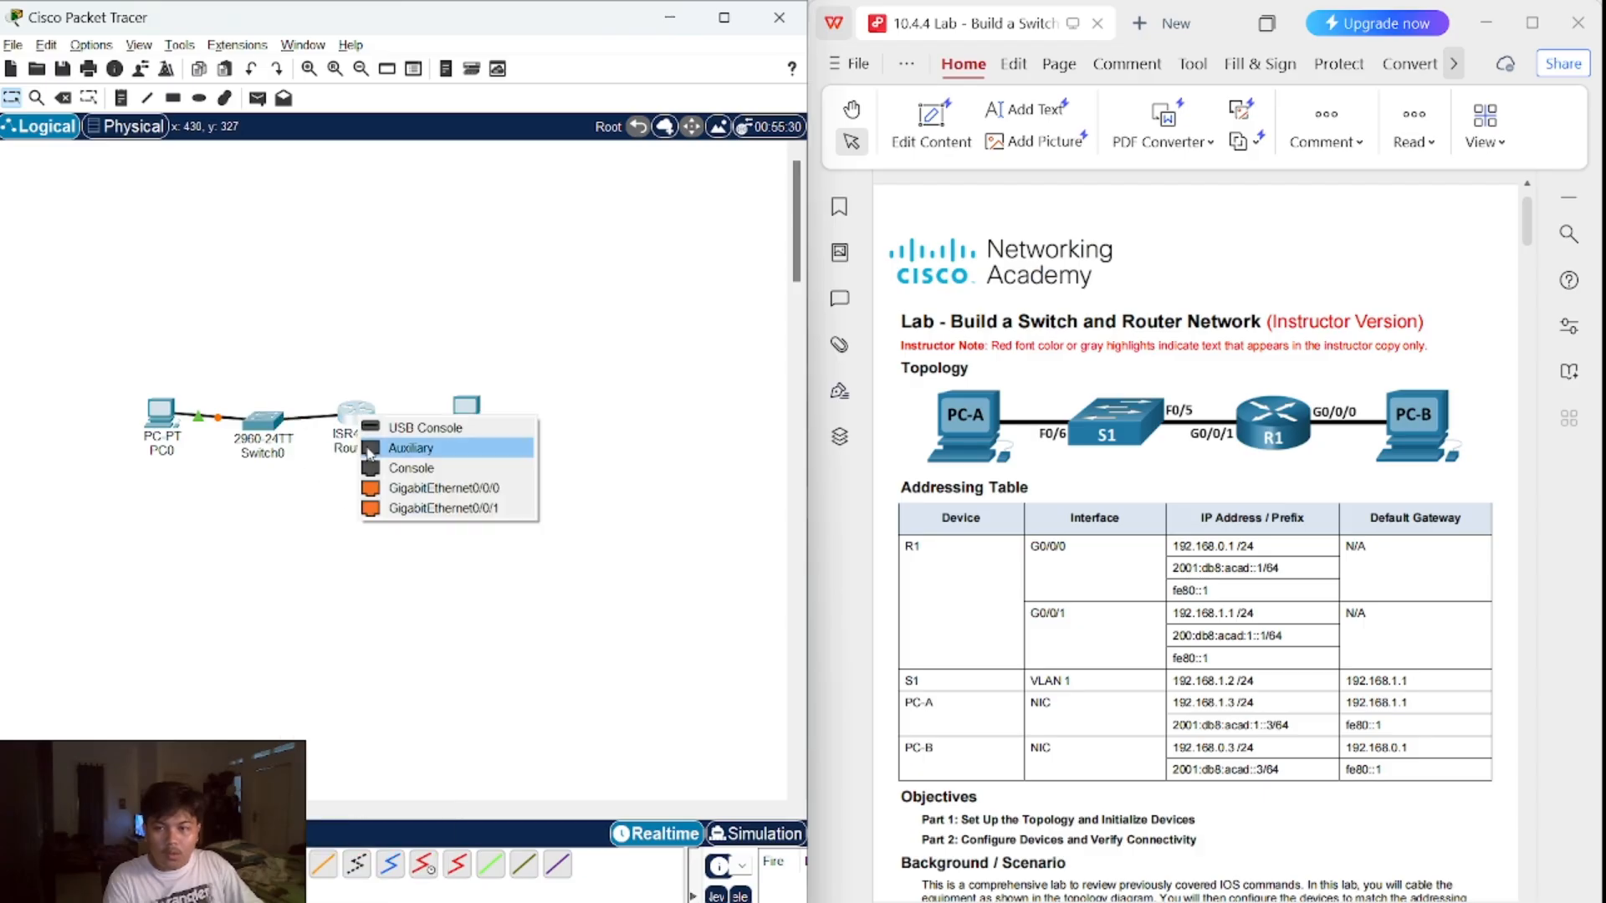
pyautogui.click(378, 508)
# - Connect Router0's GigabitEthernet0/0/0 to PC1's FastEthernet0
pyautogui.click(366, 433)
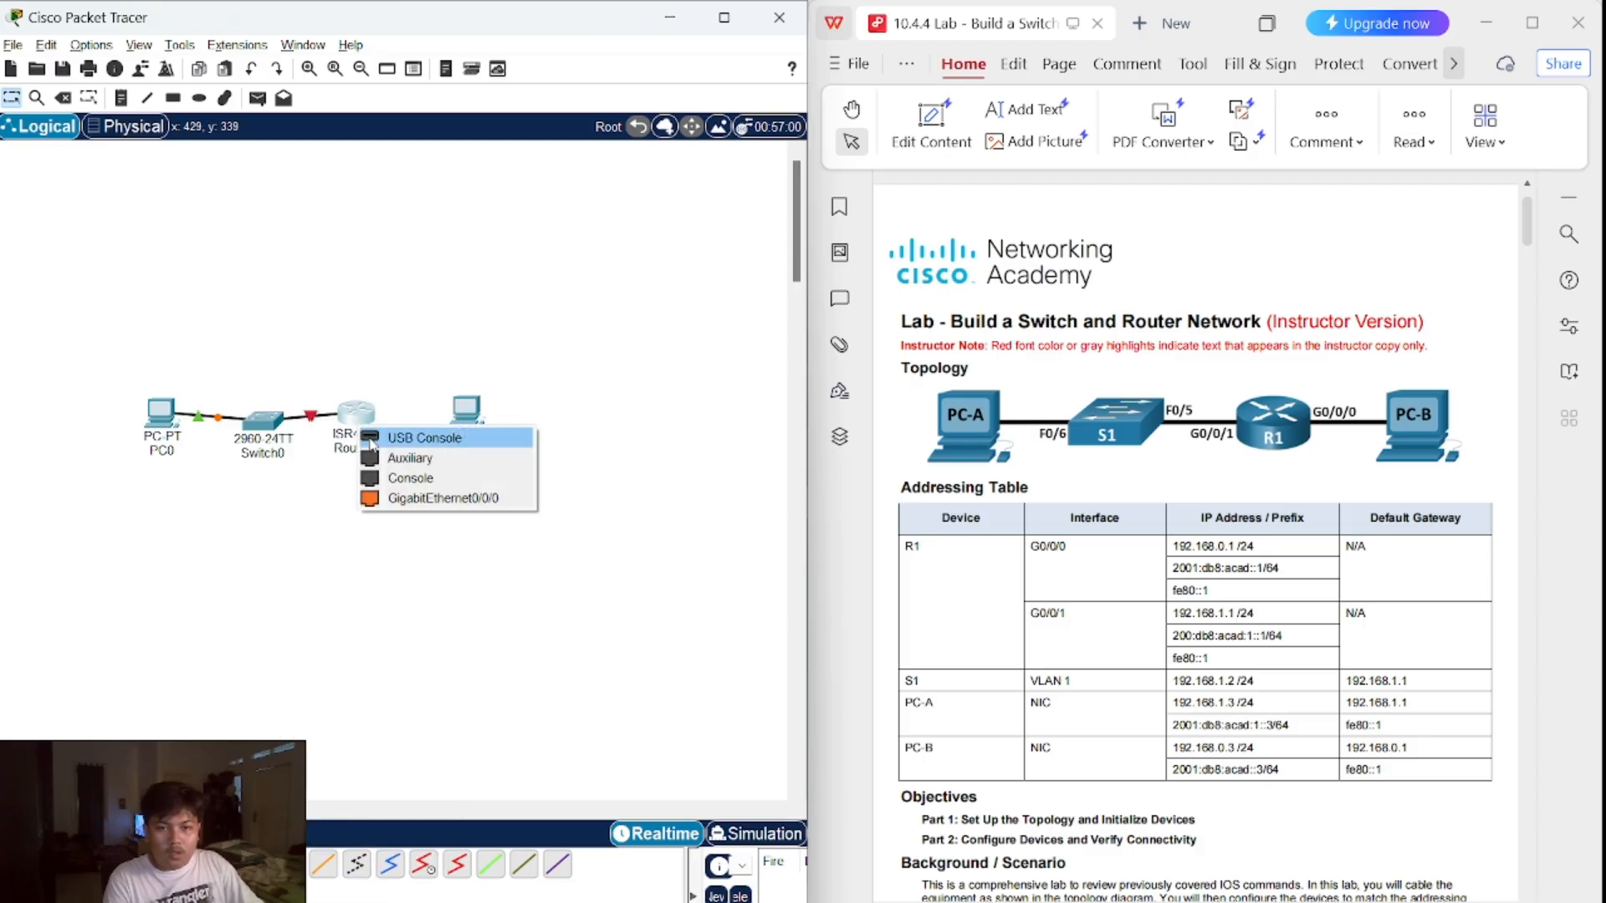
pyautogui.click(401, 497)
pyautogui.click(464, 411)
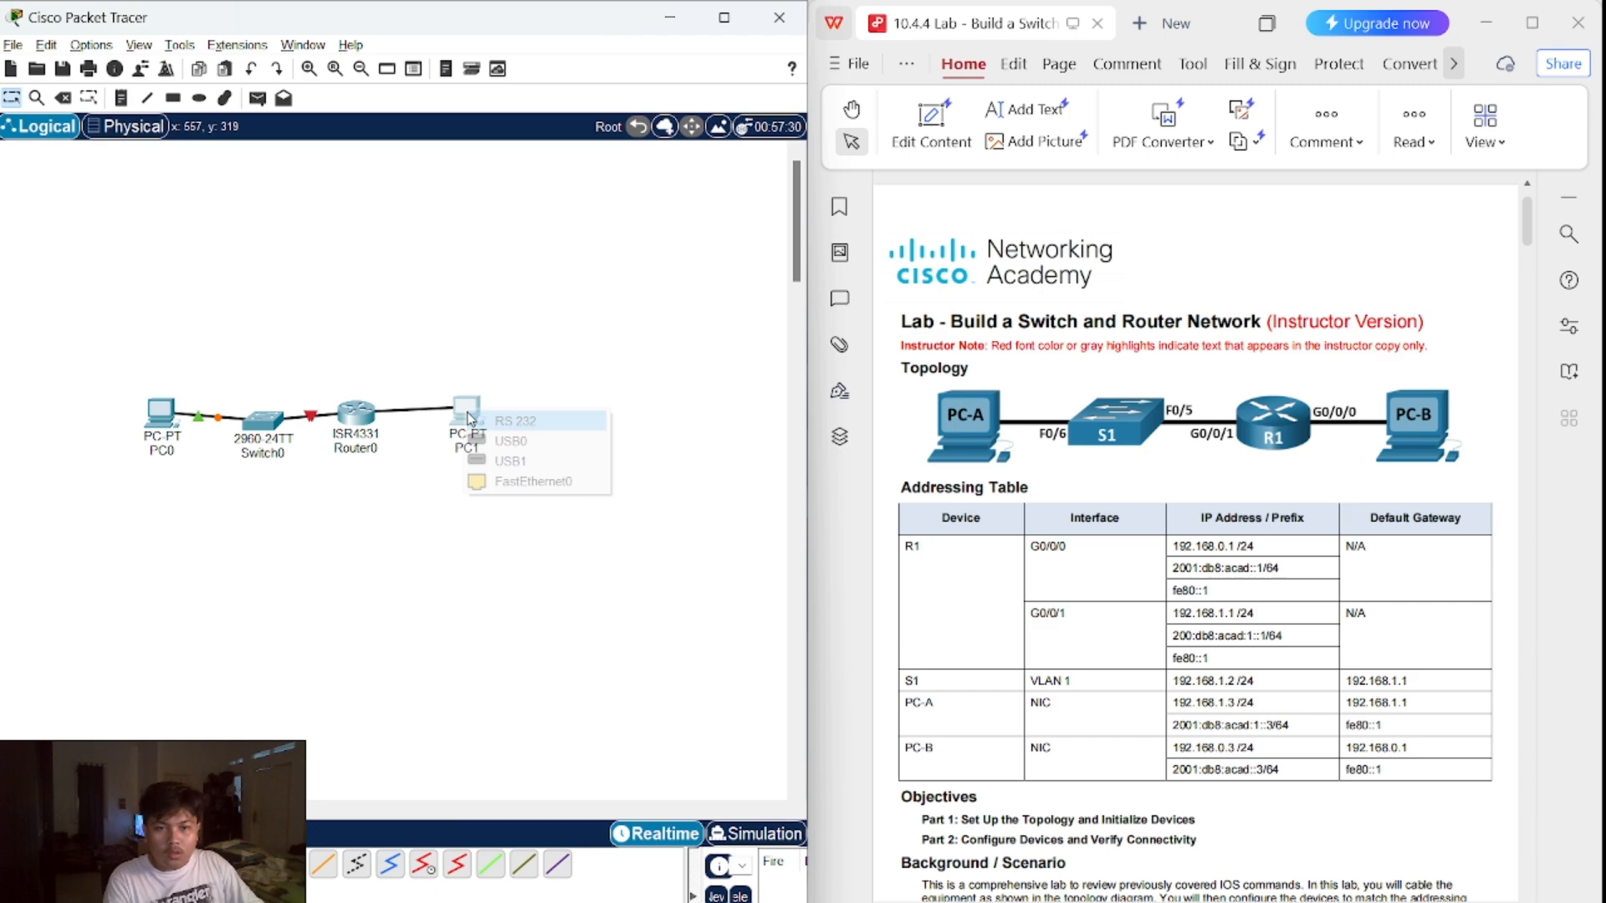
pyautogui.click(518, 481)
# - Reposition PC1, Router0 and Switch0 so the cabled devices form an evenly spaced row
pyautogui.moveTo(466, 410); pyautogui.dragTo(482, 414)
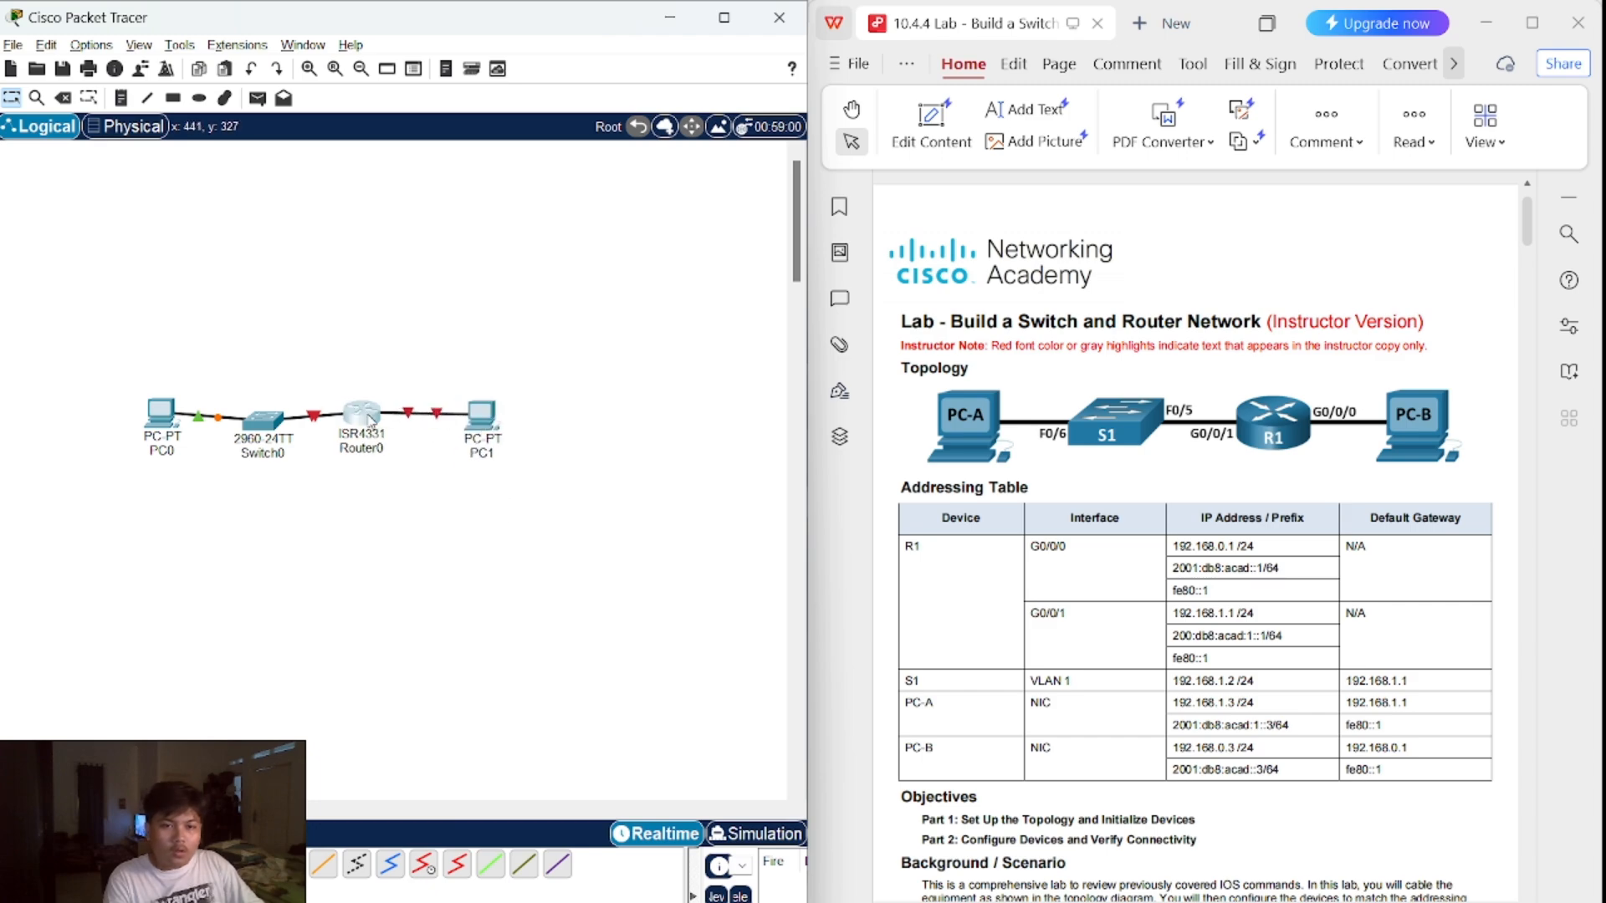
pyautogui.moveTo(369, 421); pyautogui.dragTo(504, 428)
pyautogui.moveTo(261, 422); pyautogui.dragTo(264, 417)
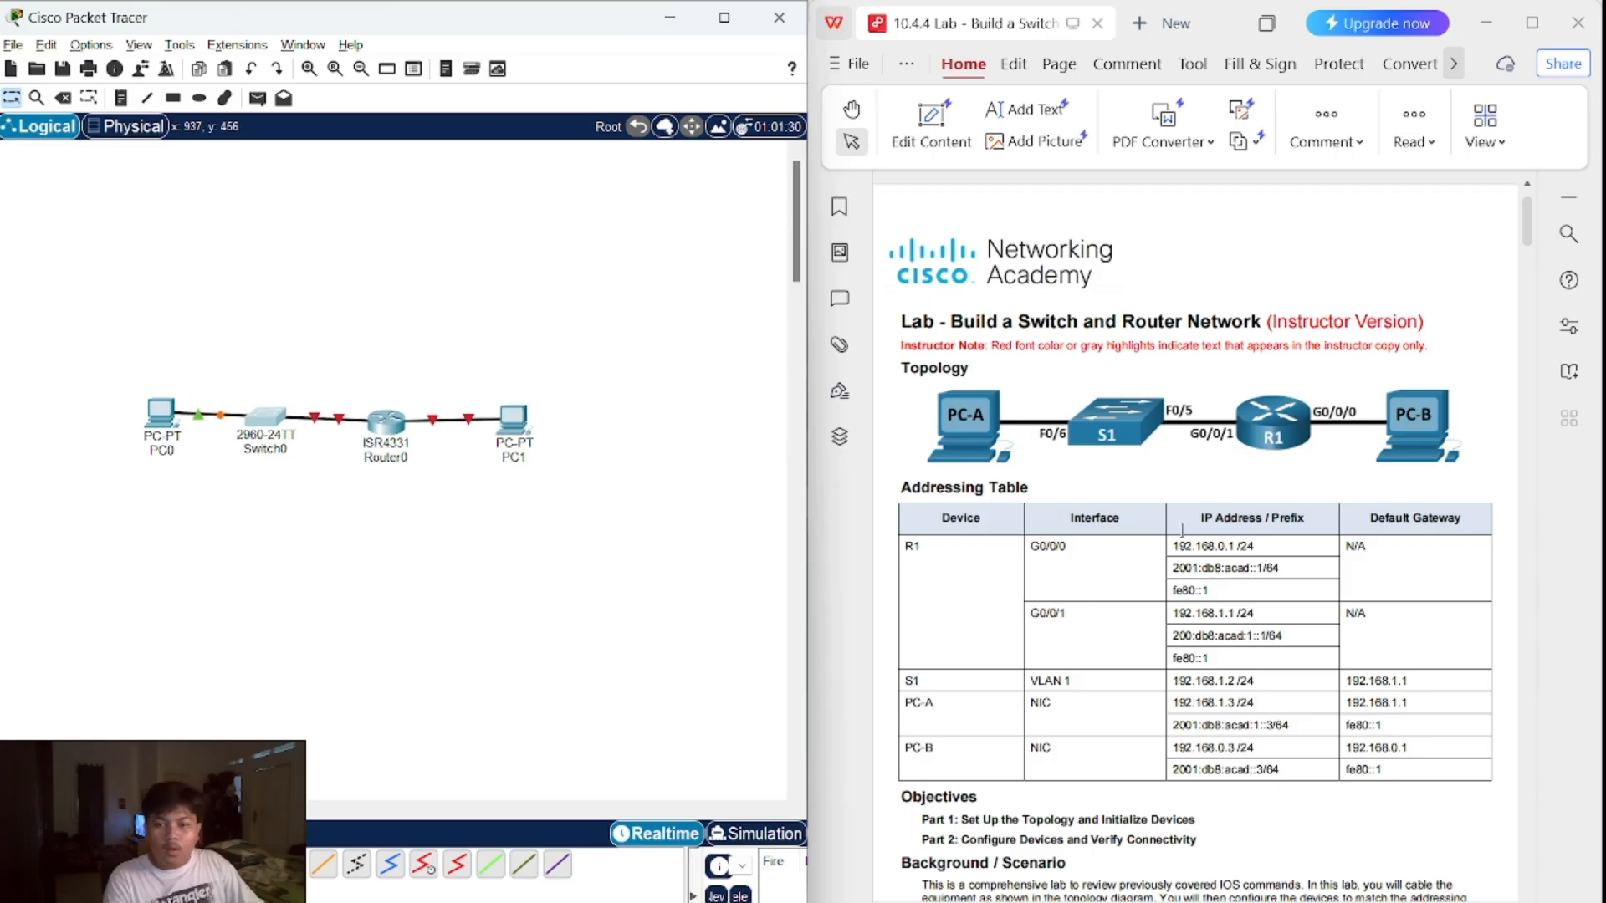
# - Read the lab's Part 1 instructions and the commands for assigning the dual-ipv4-and-ipv6 template on the switch
pyautogui.scroll(-15, 1181, 528)
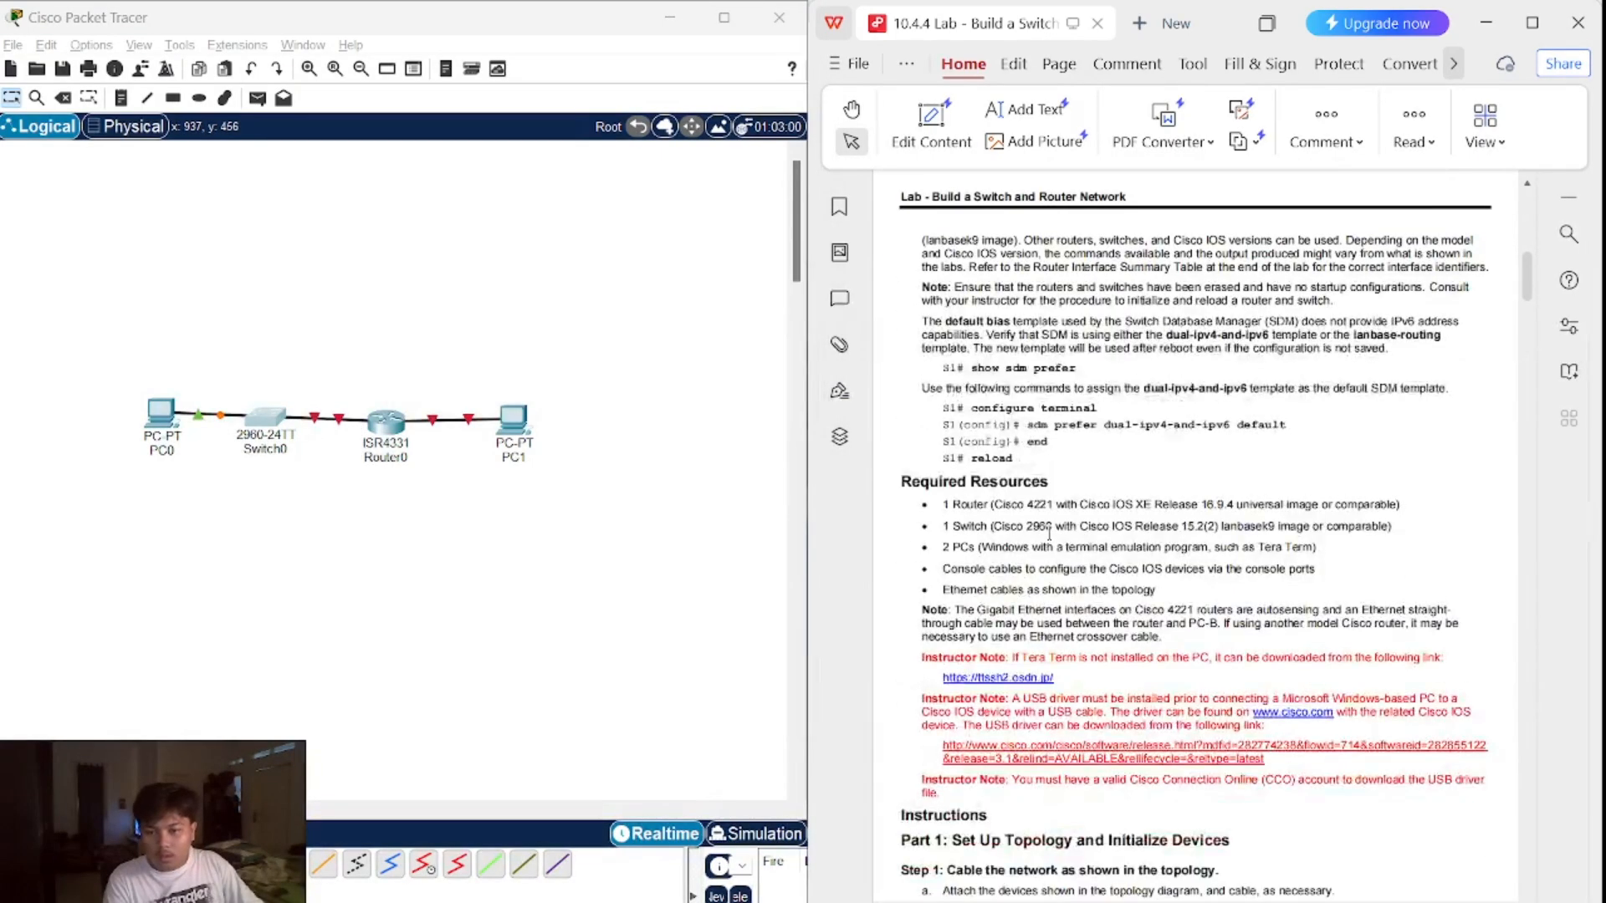
pyautogui.scroll(-4, 1049, 533)
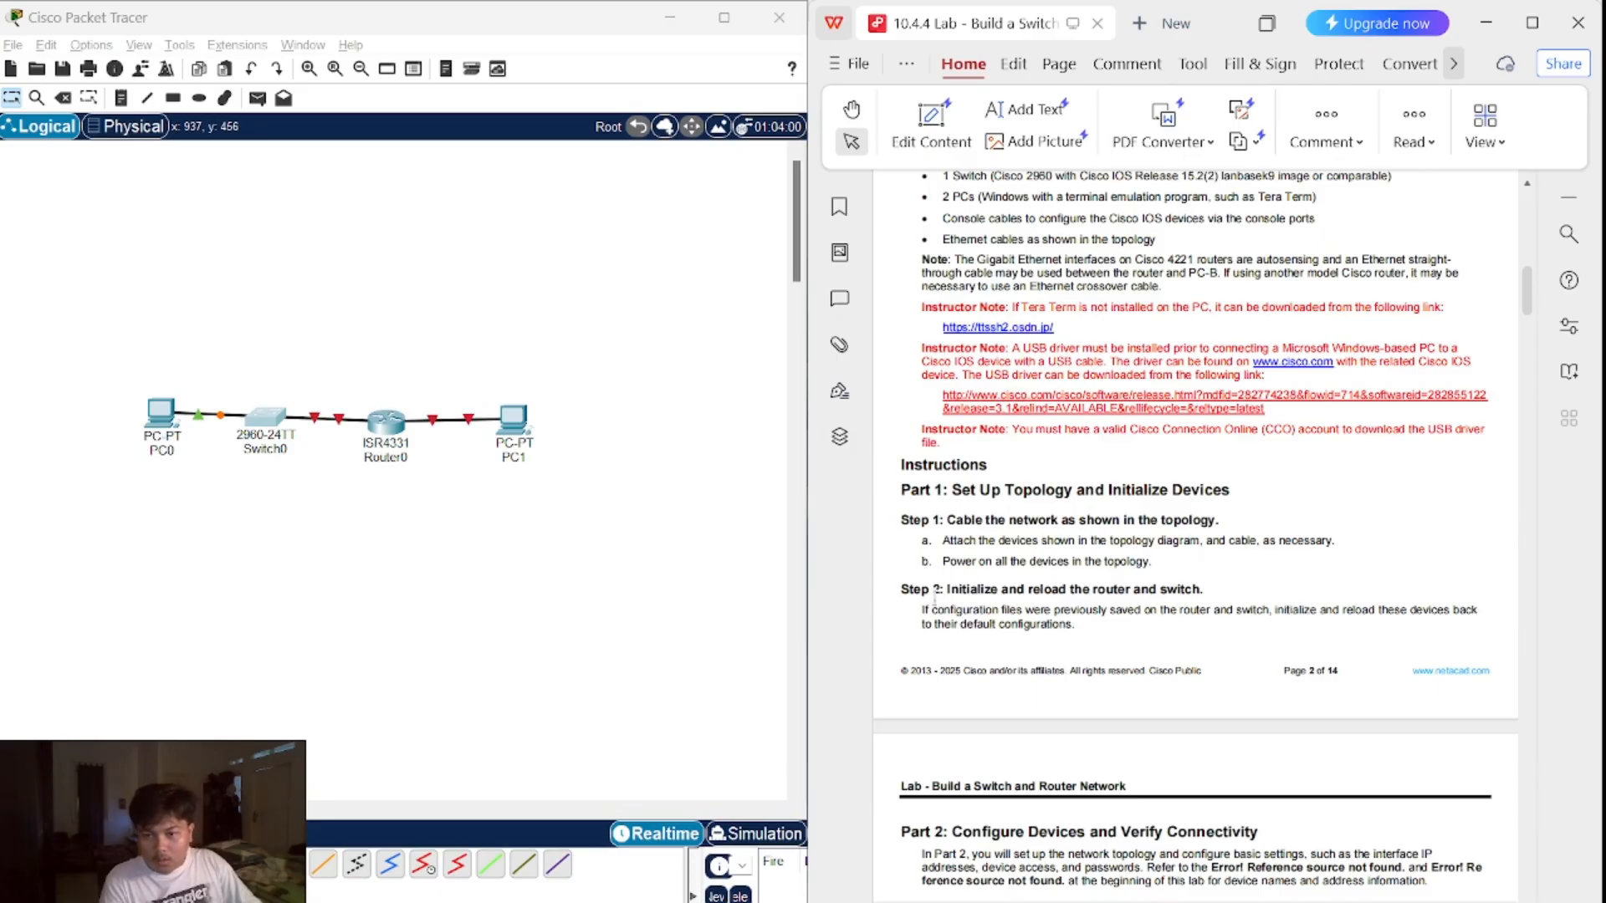
pyautogui.scroll(-1, 935, 595)
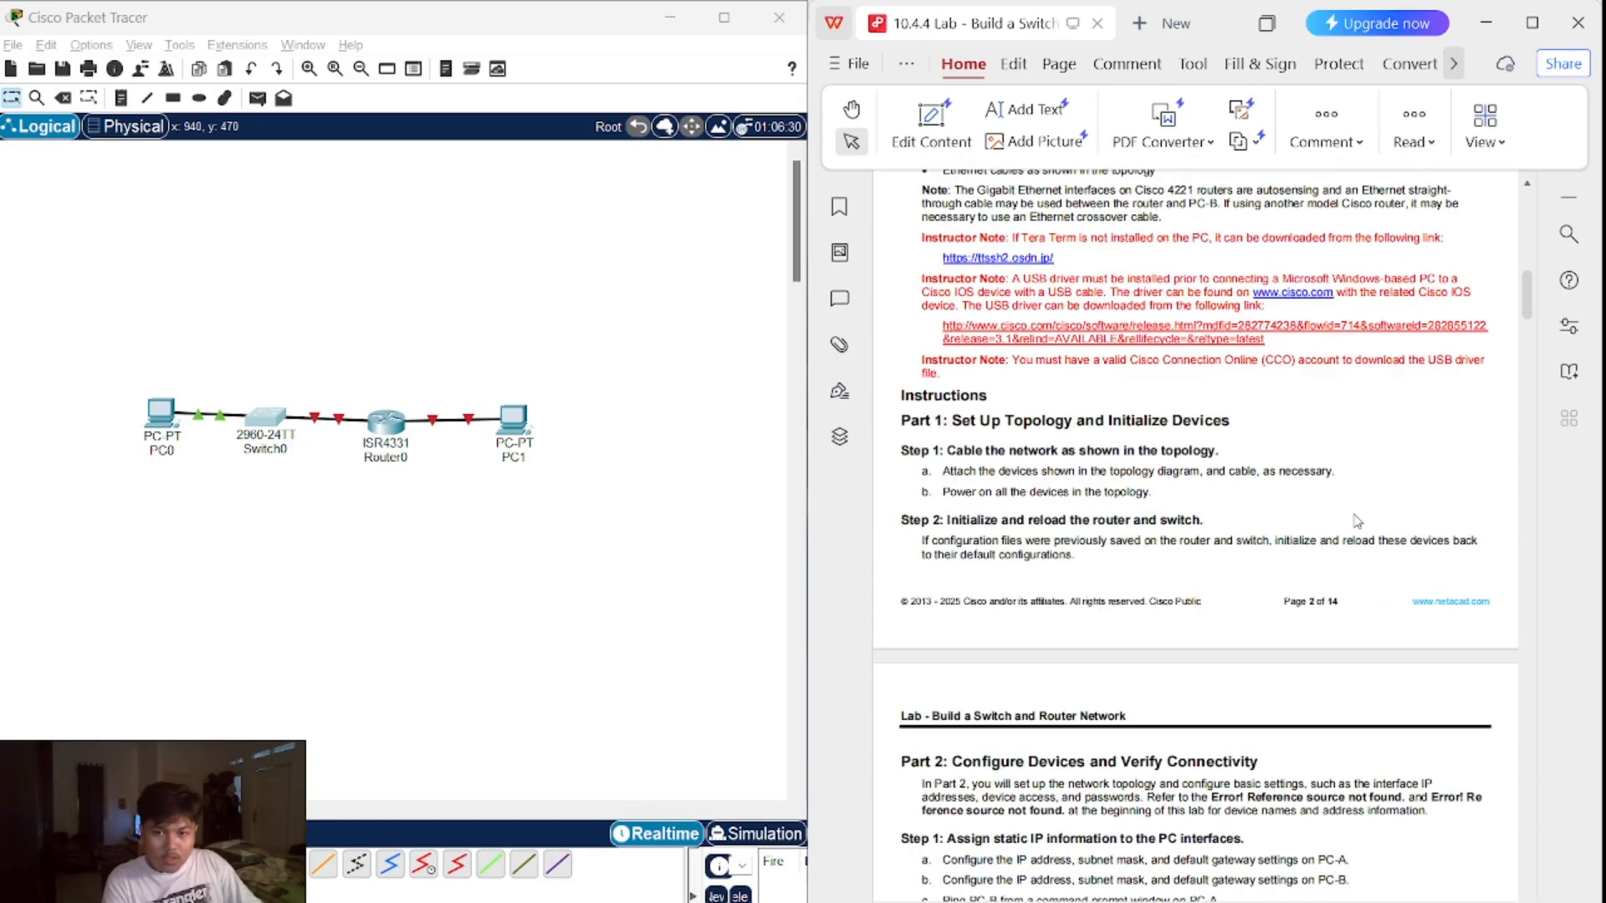
pyautogui.scroll(-1, 1090, 533)
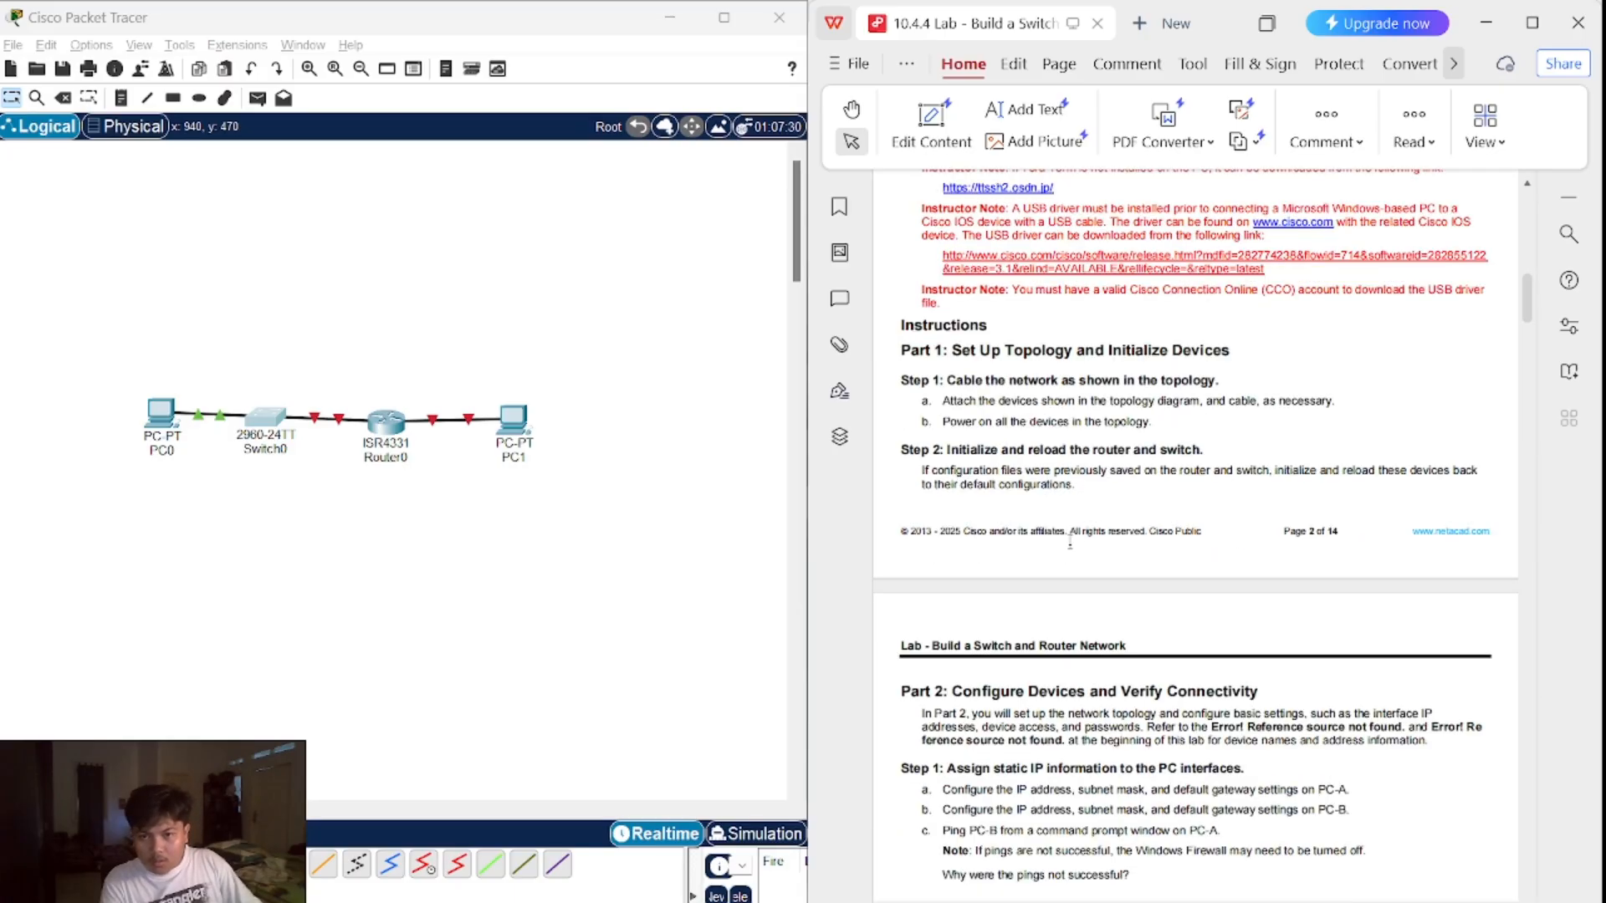
pyautogui.scroll(6, 1074, 539)
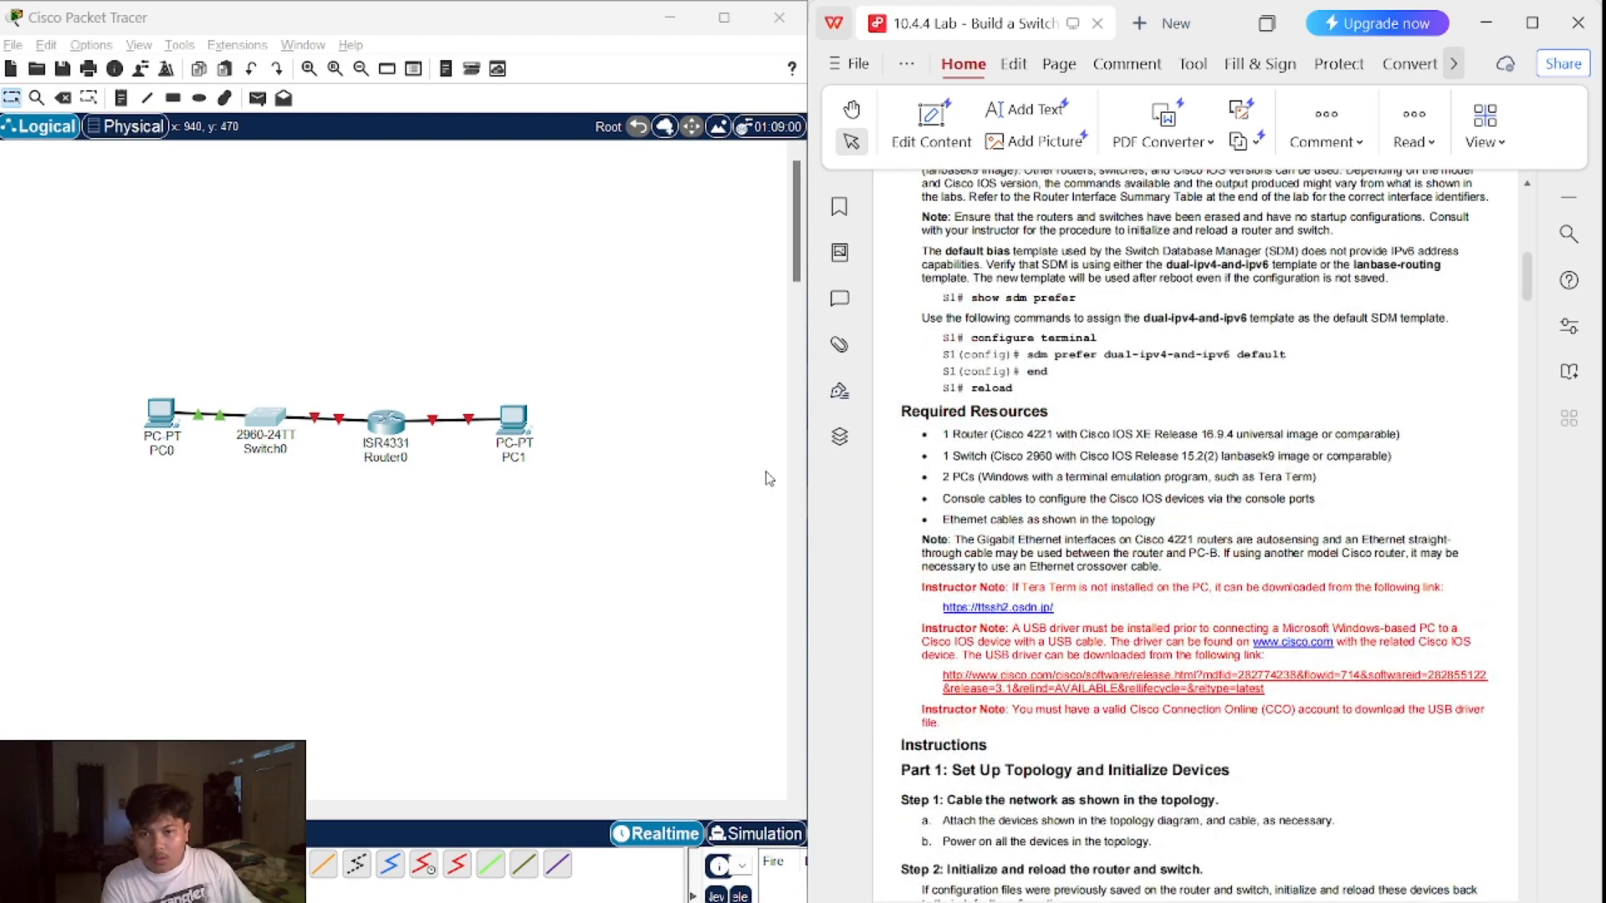
pyautogui.moveTo(996, 389); pyautogui.dragTo(1045, 338)
pyautogui.click(1003, 540)
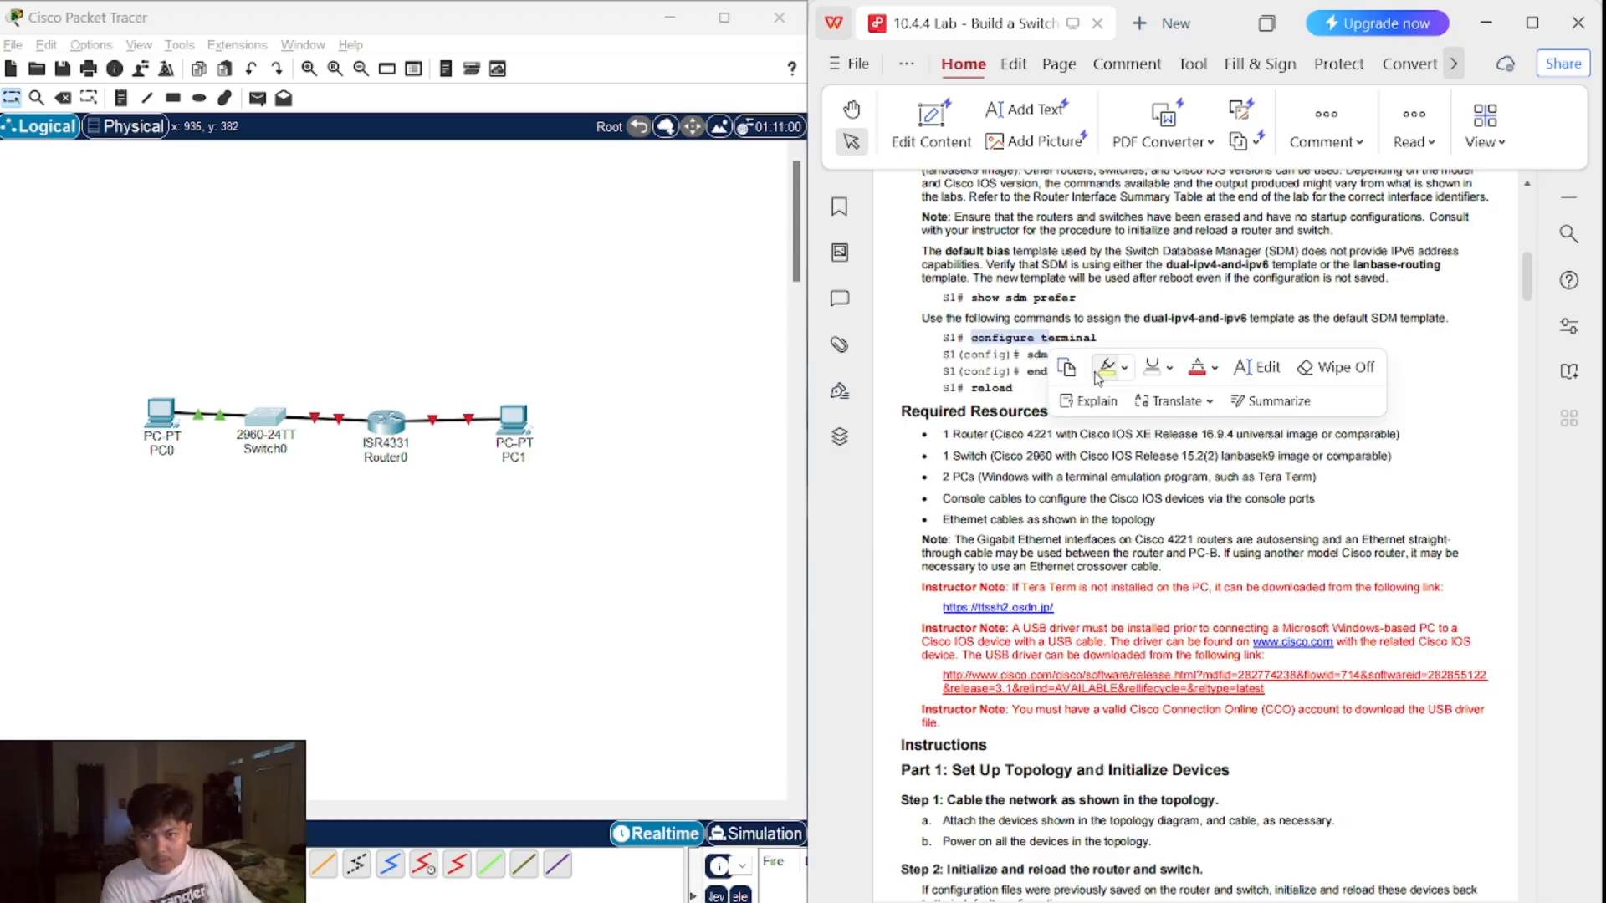
pyautogui.click(925, 314)
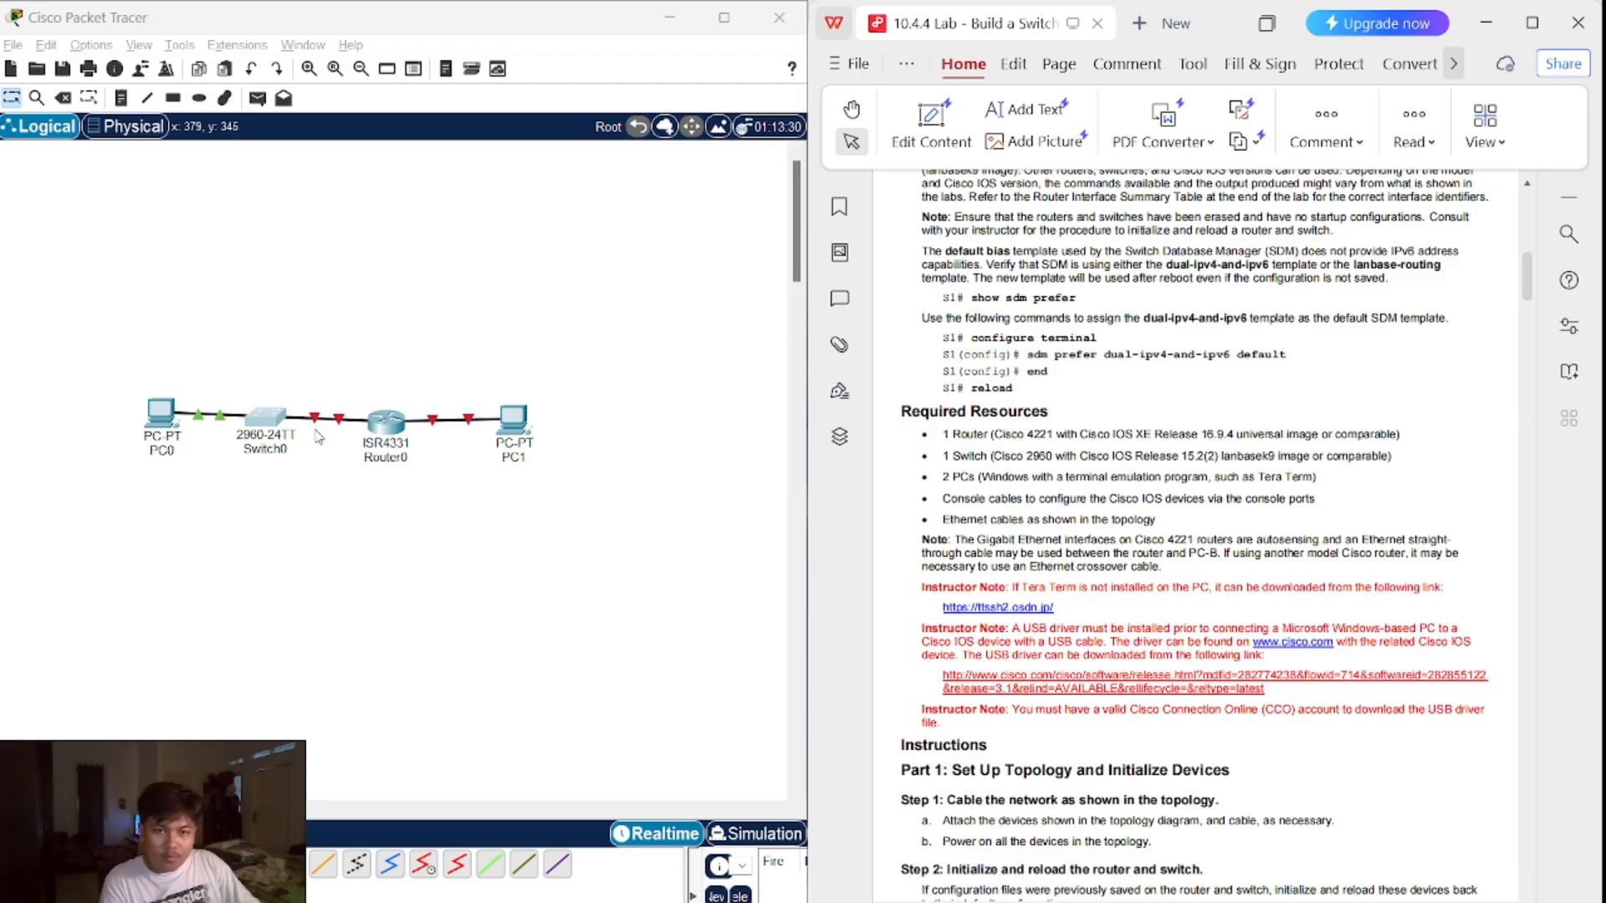
# - Open Switch0's command line interface and enter global configuration mode
pyautogui.click(266, 418)
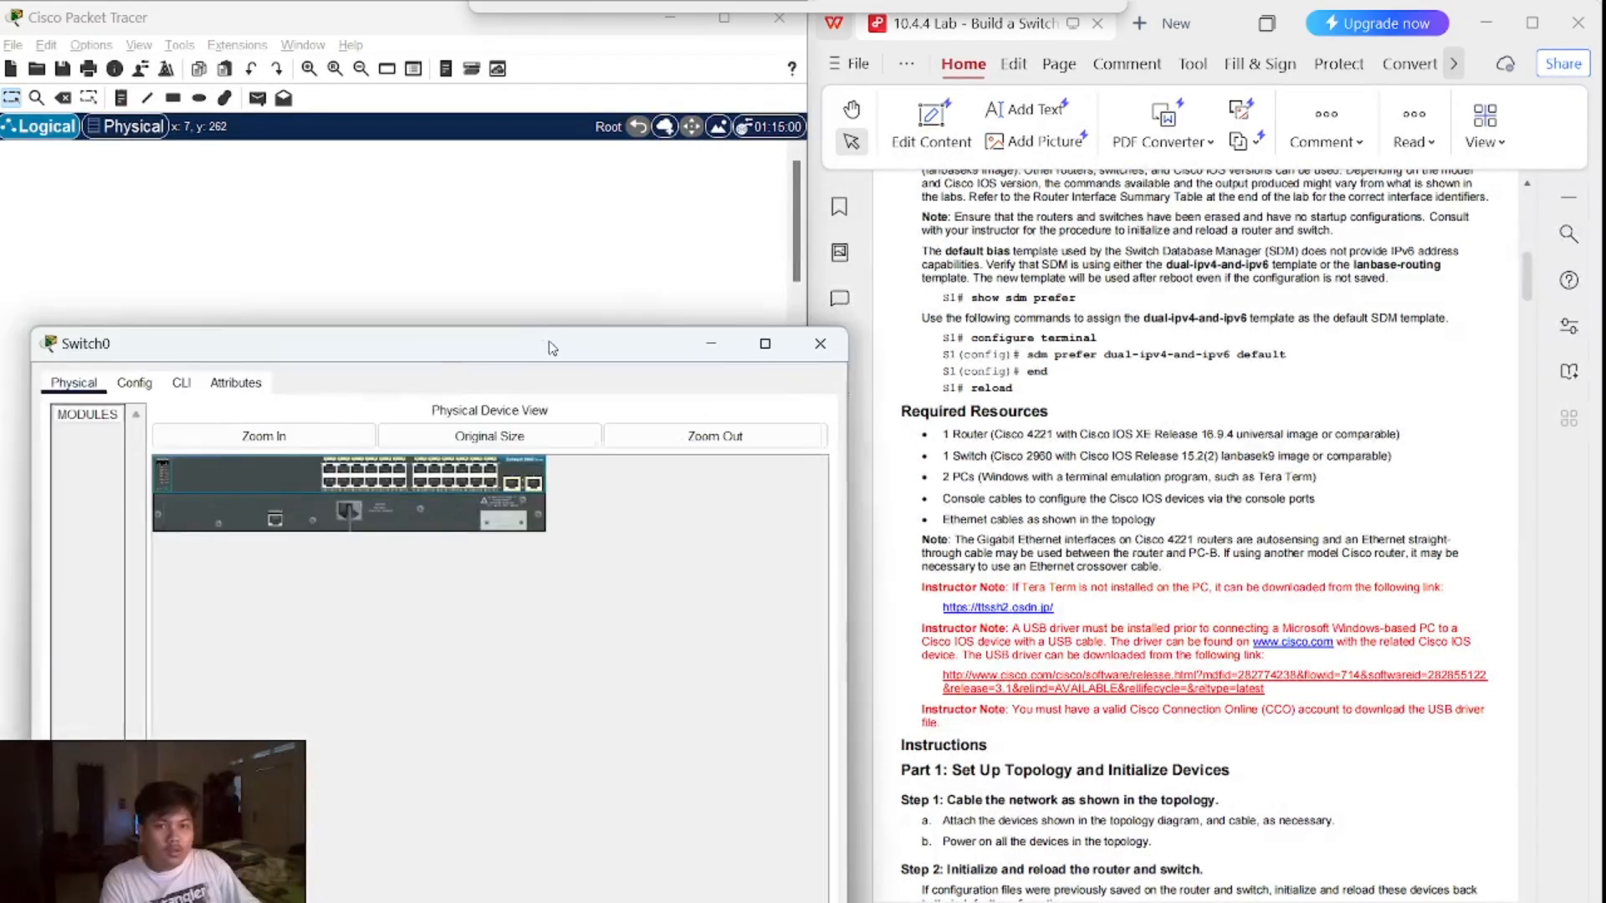
pyautogui.moveTo(552, 347); pyautogui.dragTo(657, 204)
pyautogui.click(287, 239)
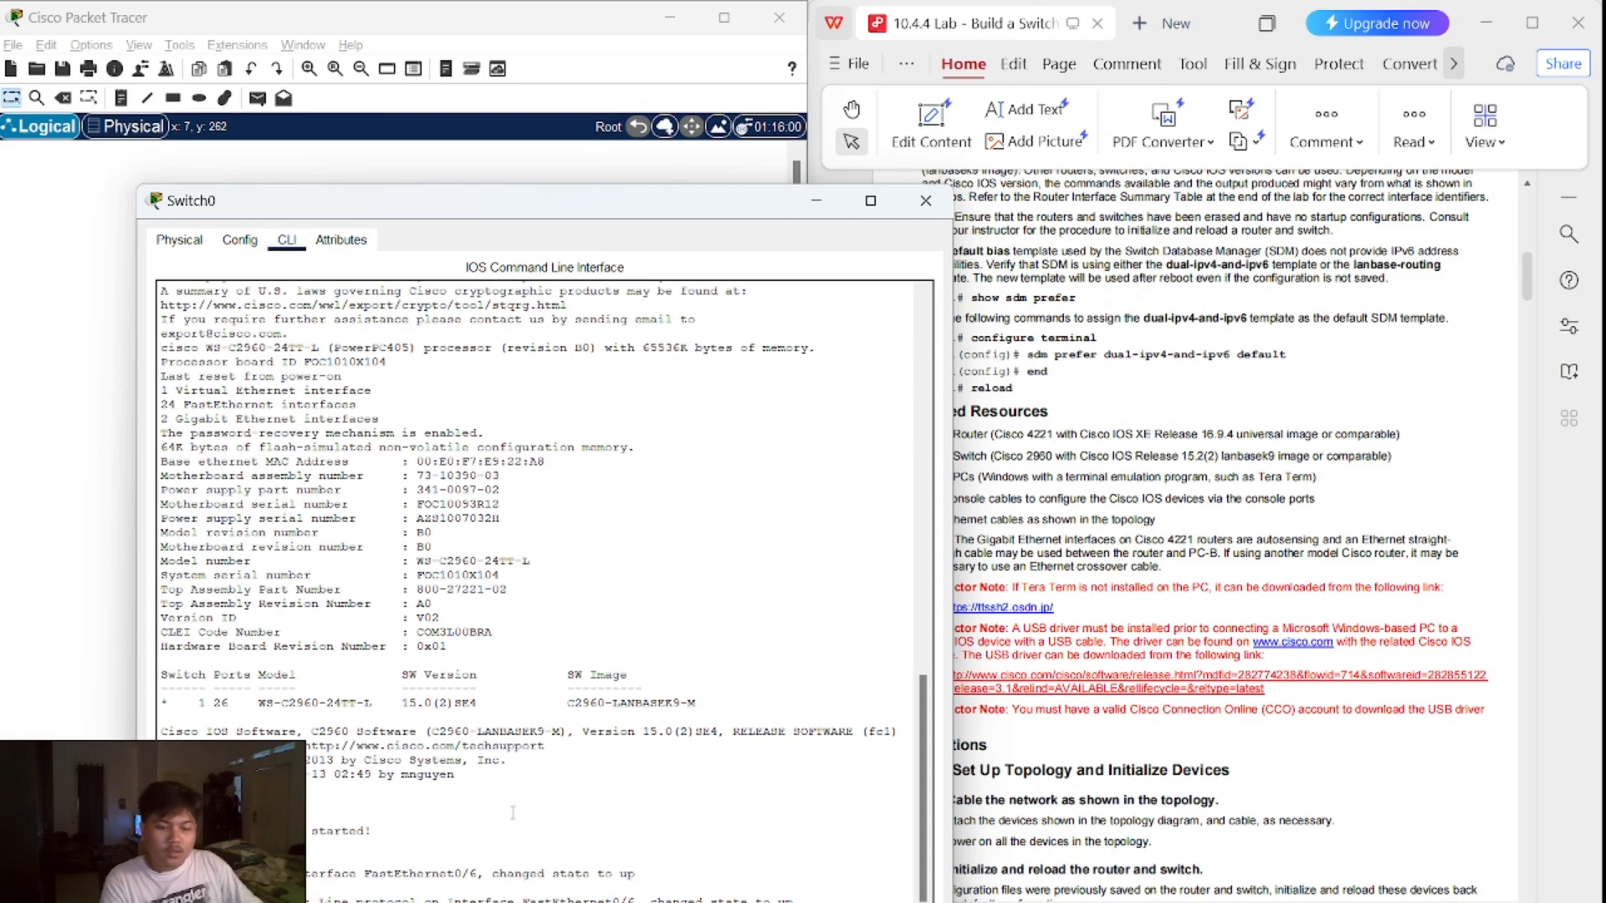
pyautogui.press('Return')
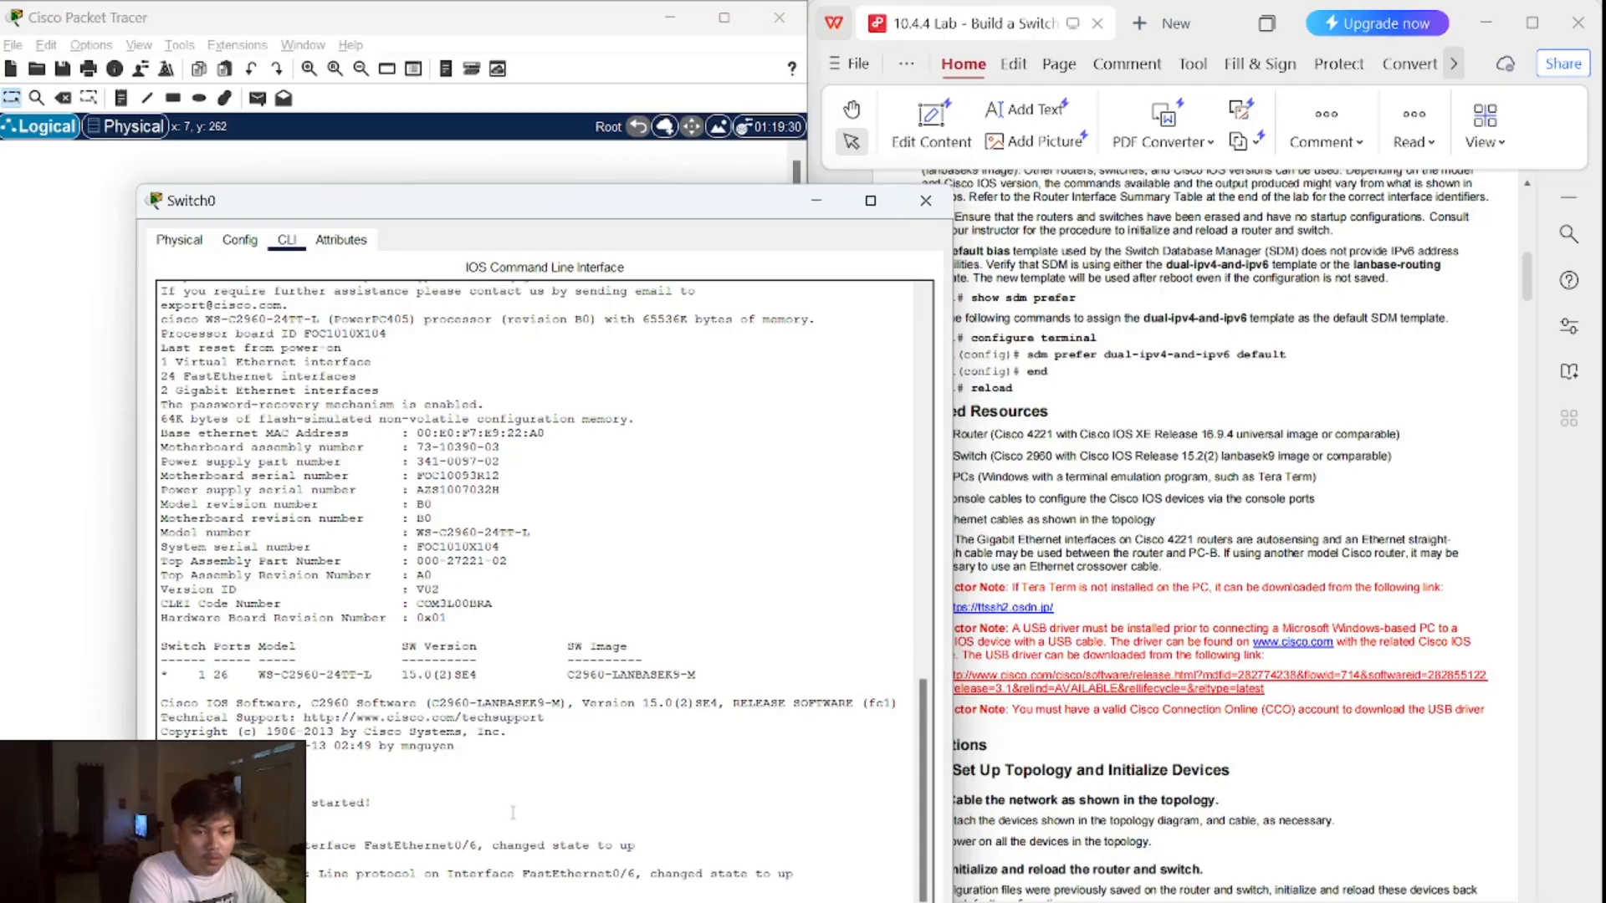
pyautogui.press('Return')
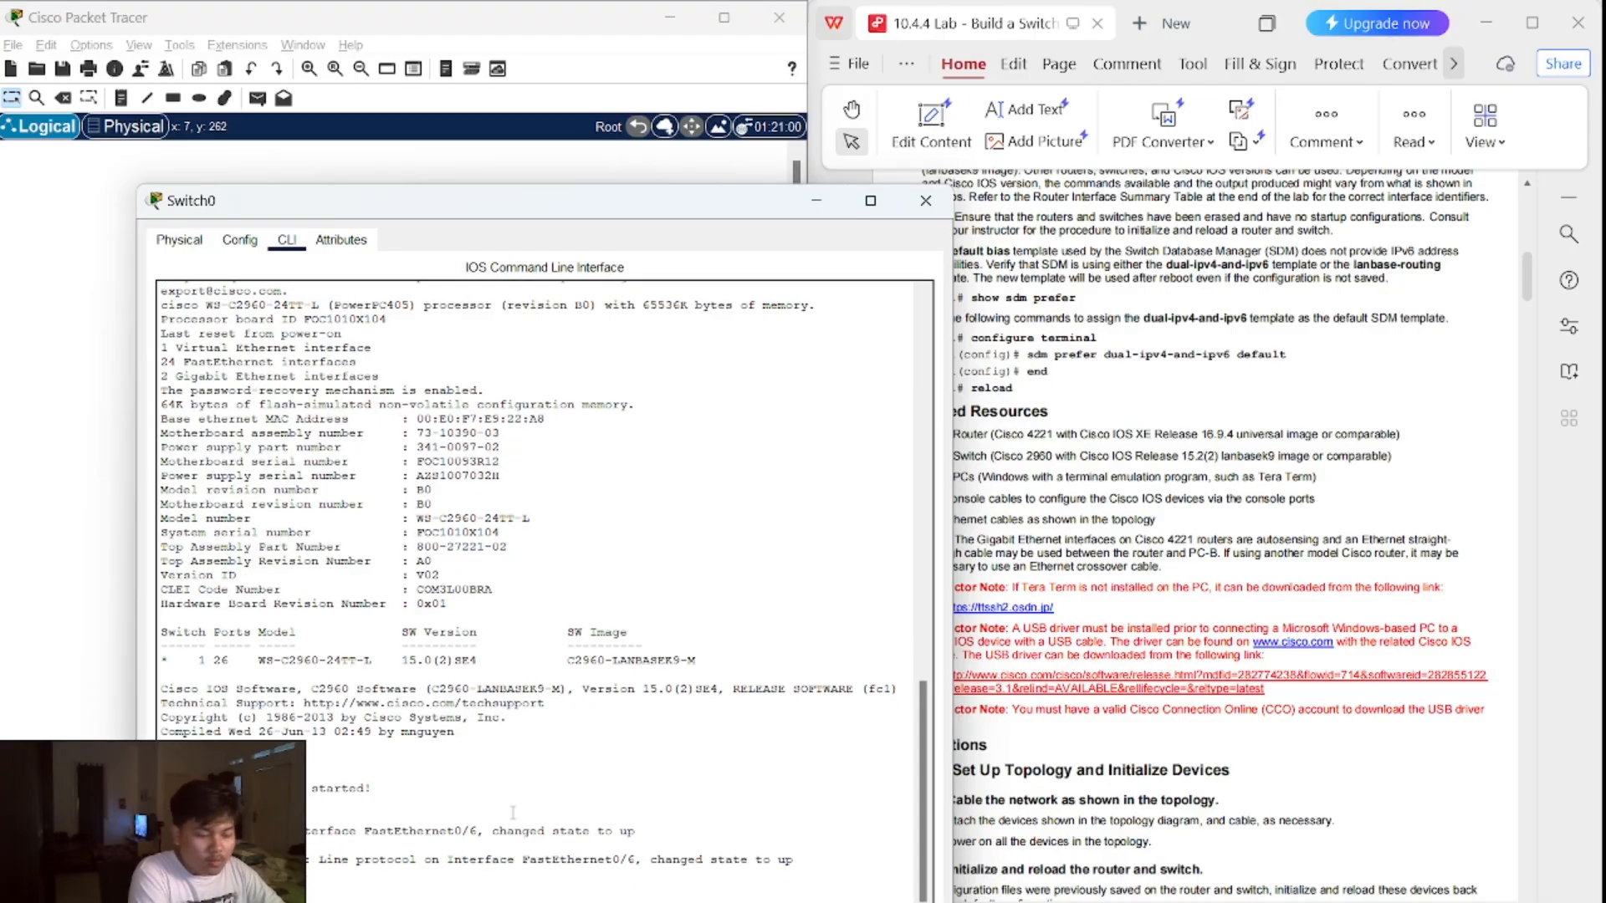
pyautogui.press('Return')
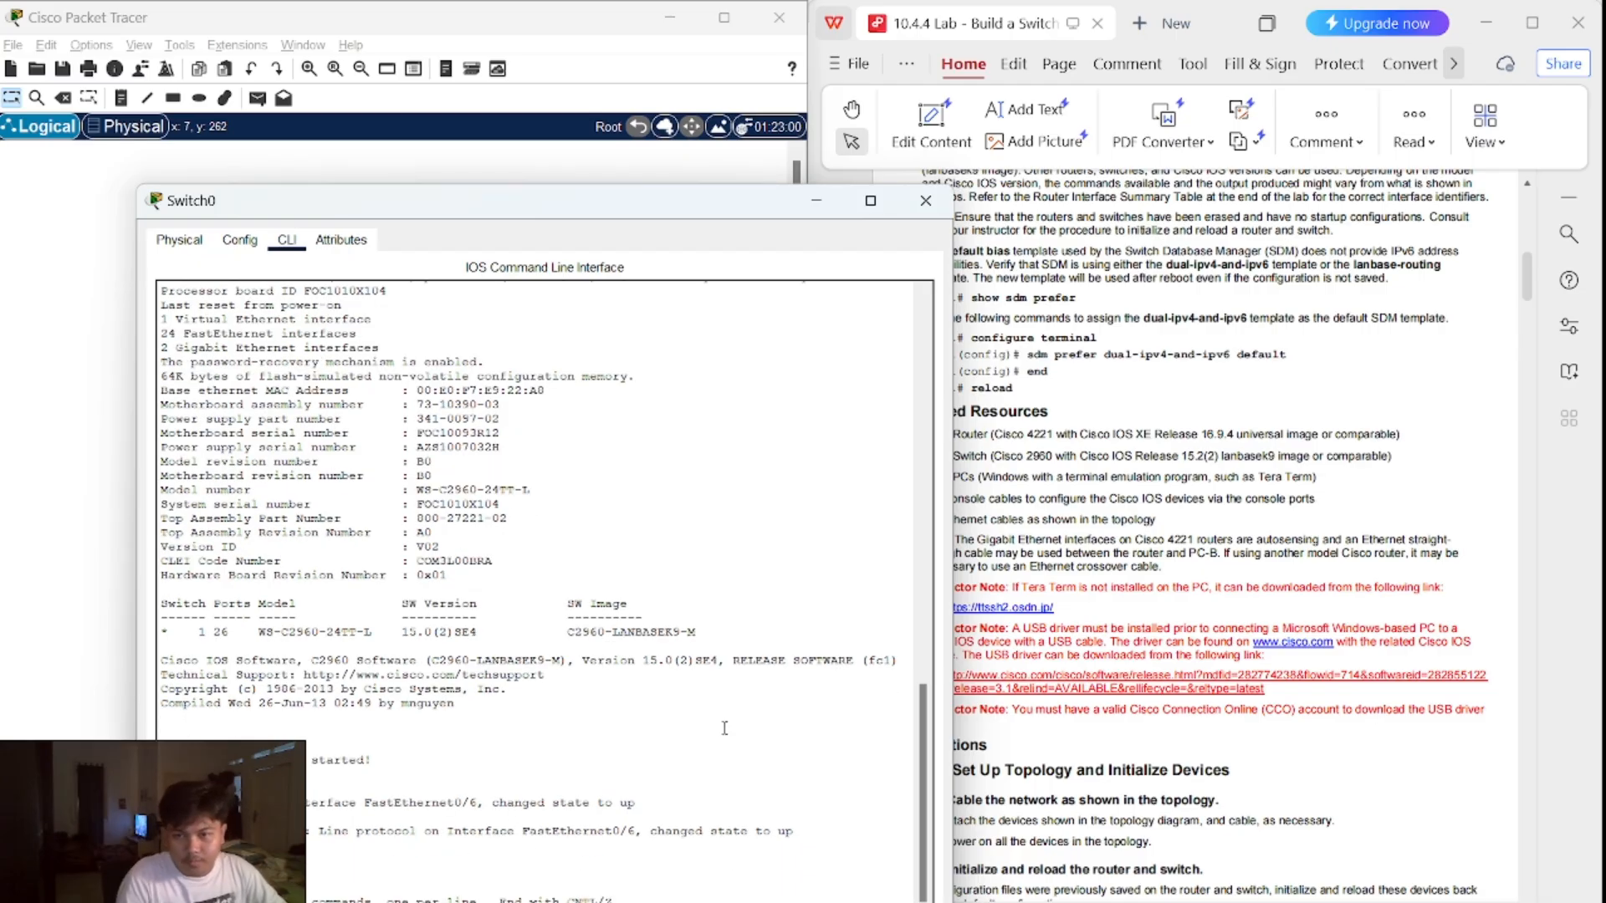
# - Copy the command "sdm prefer dual-ipv4-and-ipv6 default" from the lab document and run it in Switch0's global configuration mode
pyautogui.doubleClick(1261, 354)
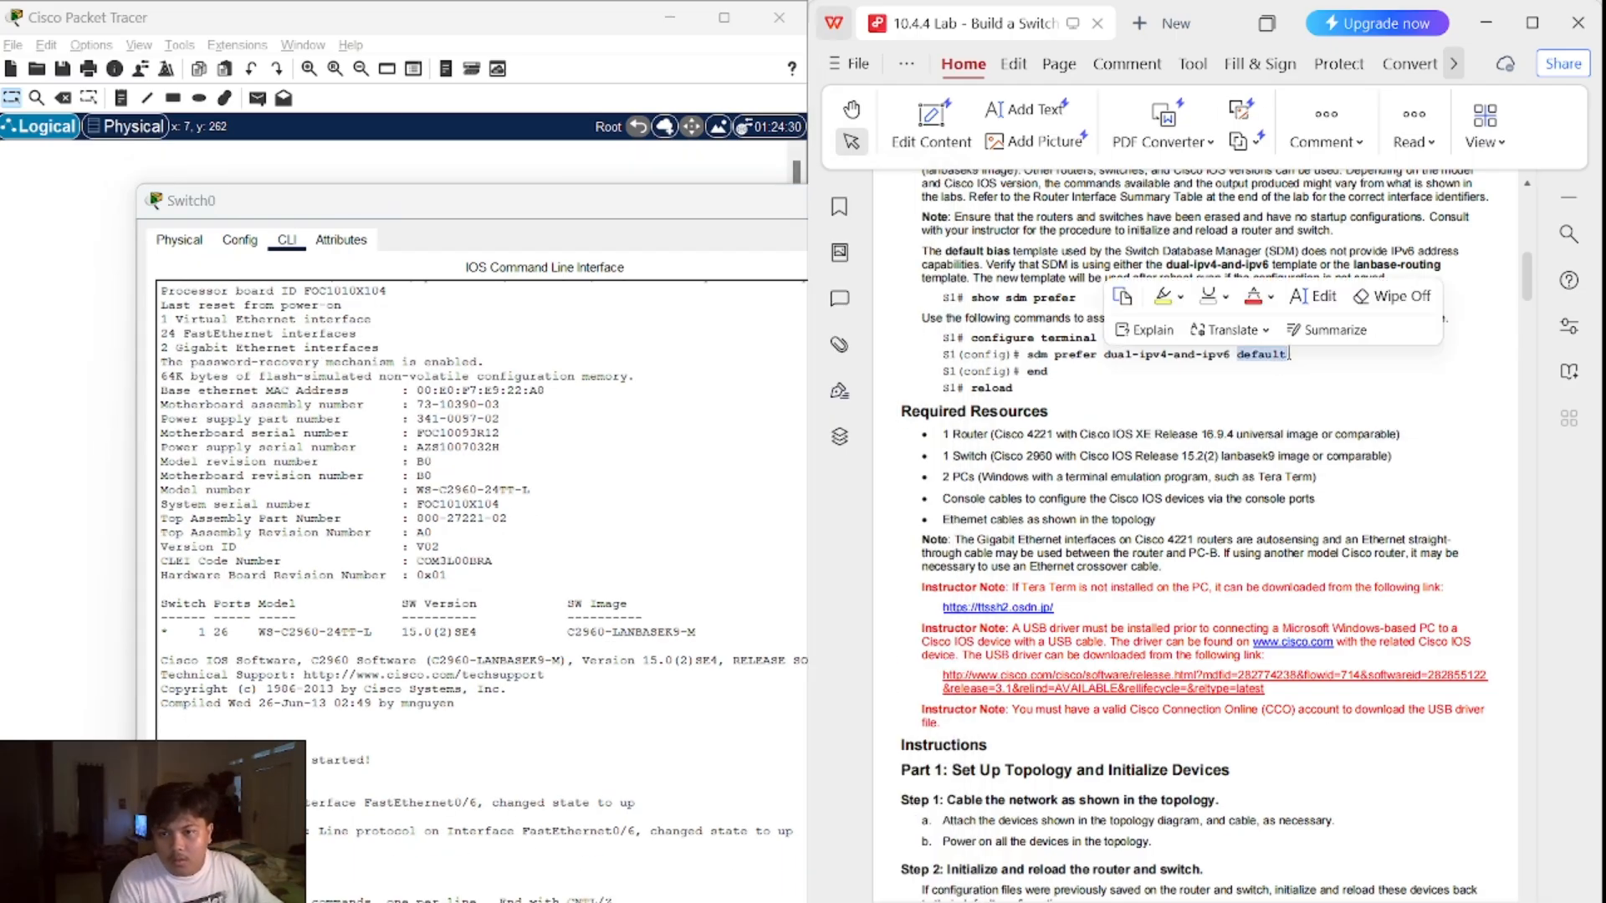
pyautogui.click(1039, 358)
pyautogui.doubleClick(1037, 354)
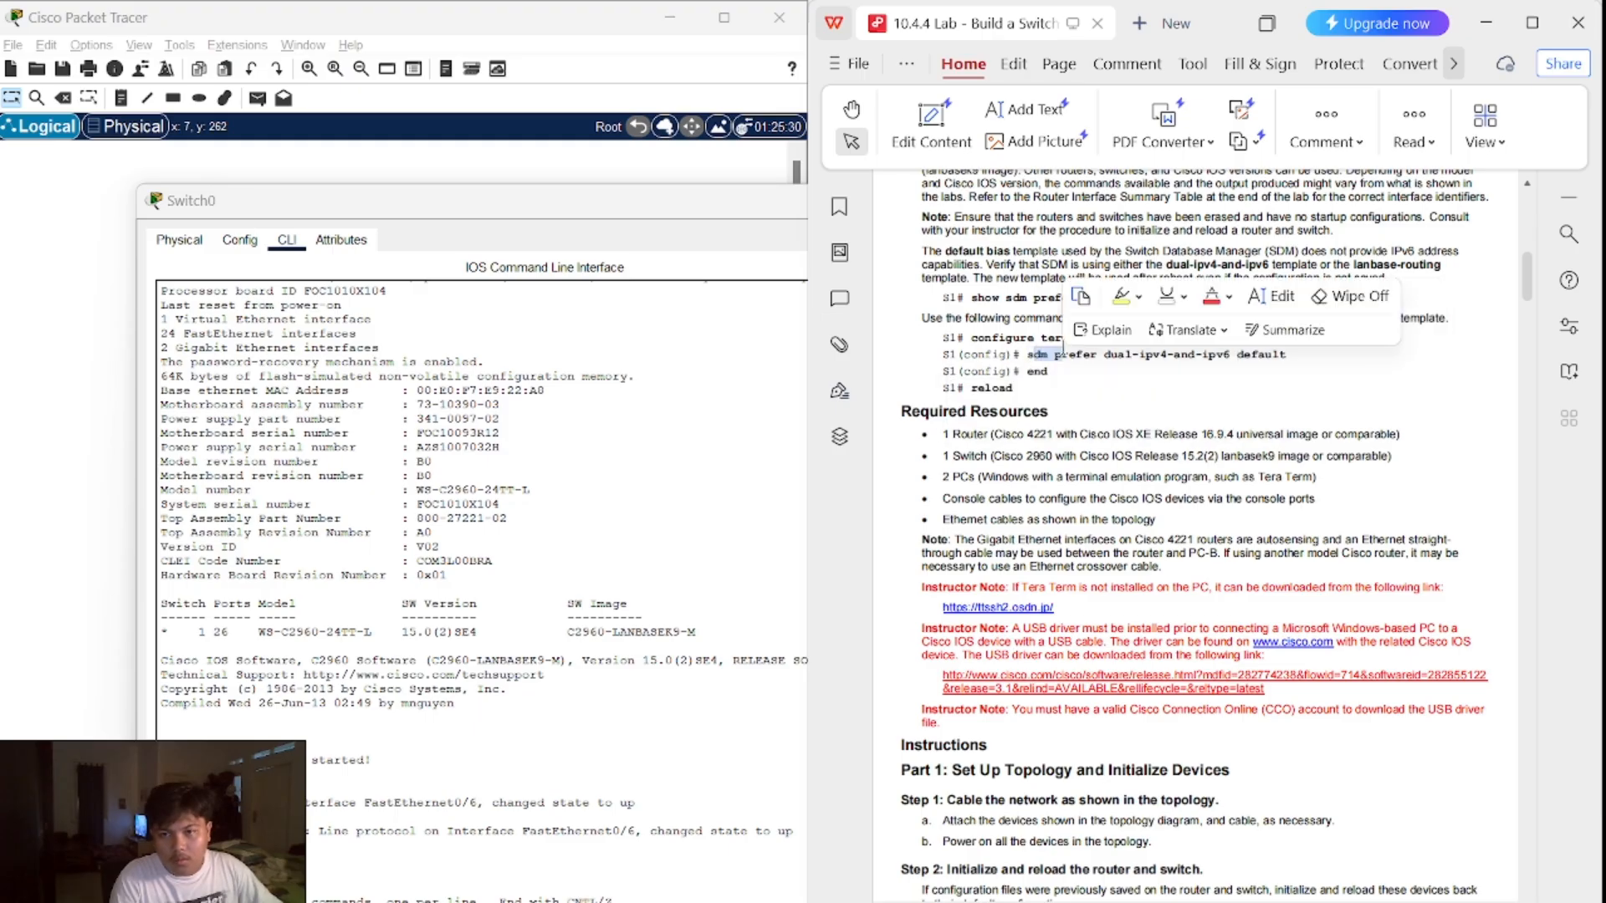
pyautogui.click(1041, 371)
pyautogui.moveTo(1027, 355); pyautogui.dragTo(1295, 354)
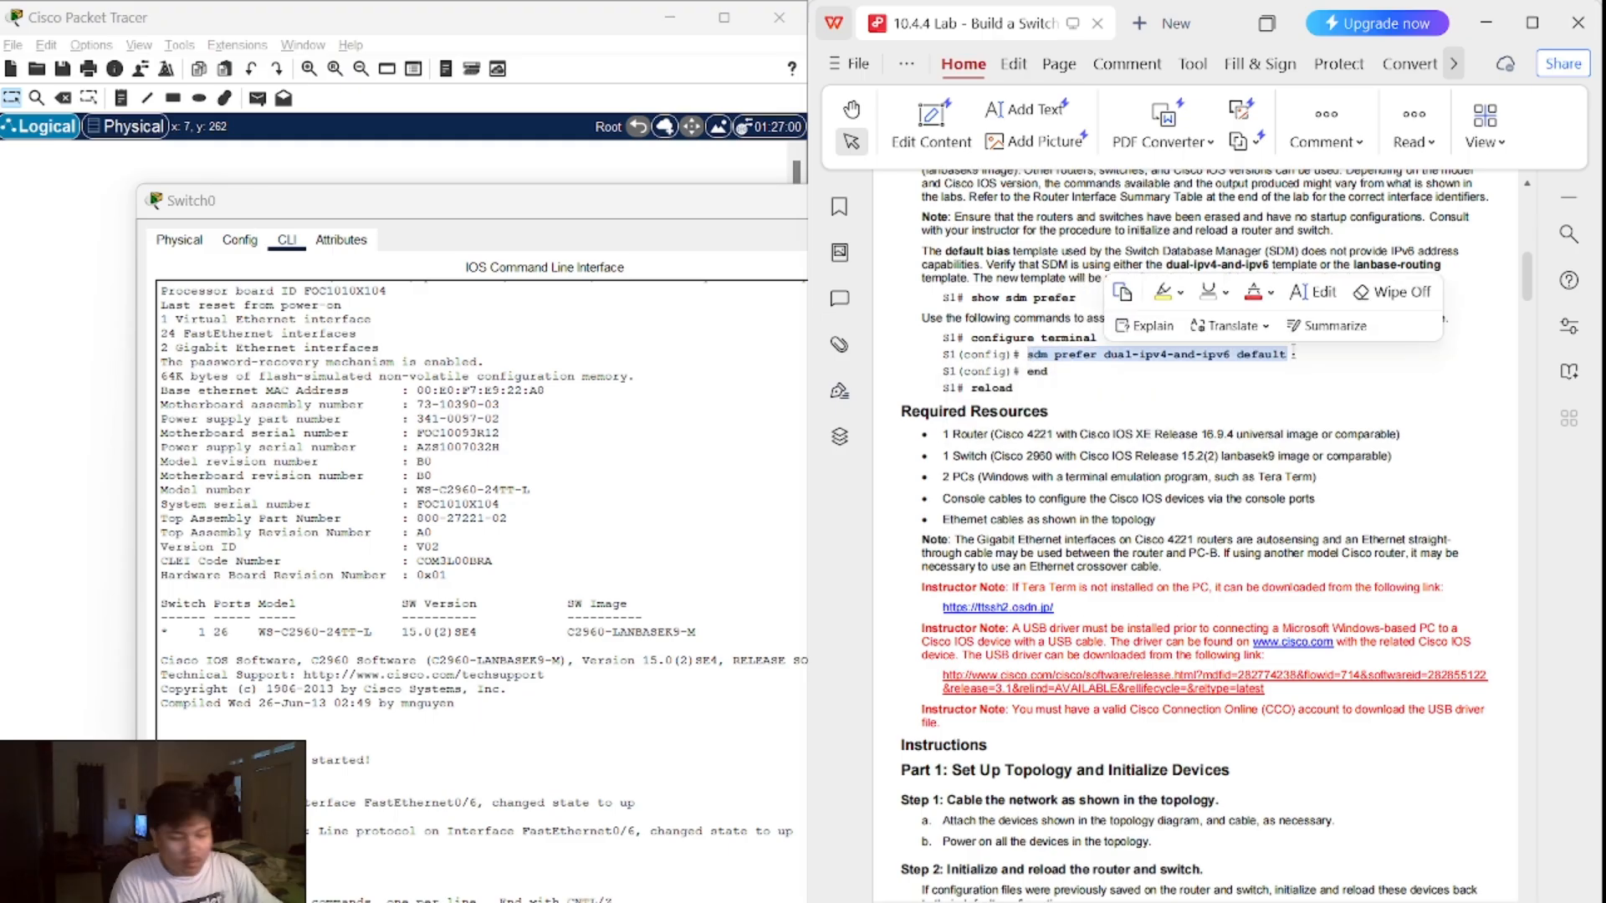
pyautogui.click(605, 424)
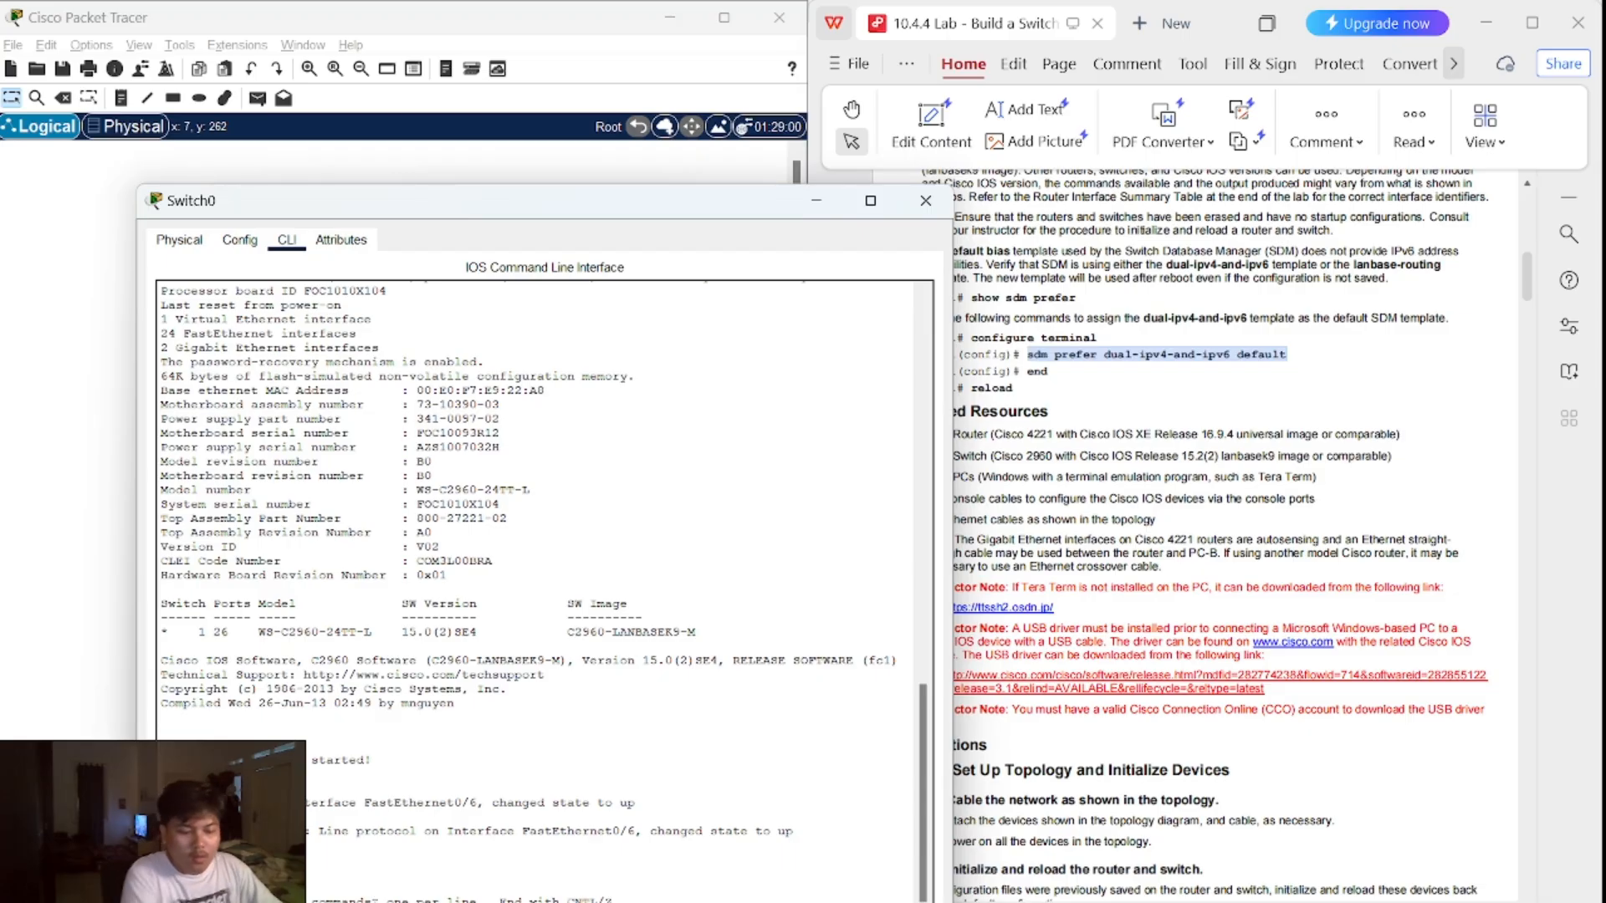
pyautogui.press('Return')
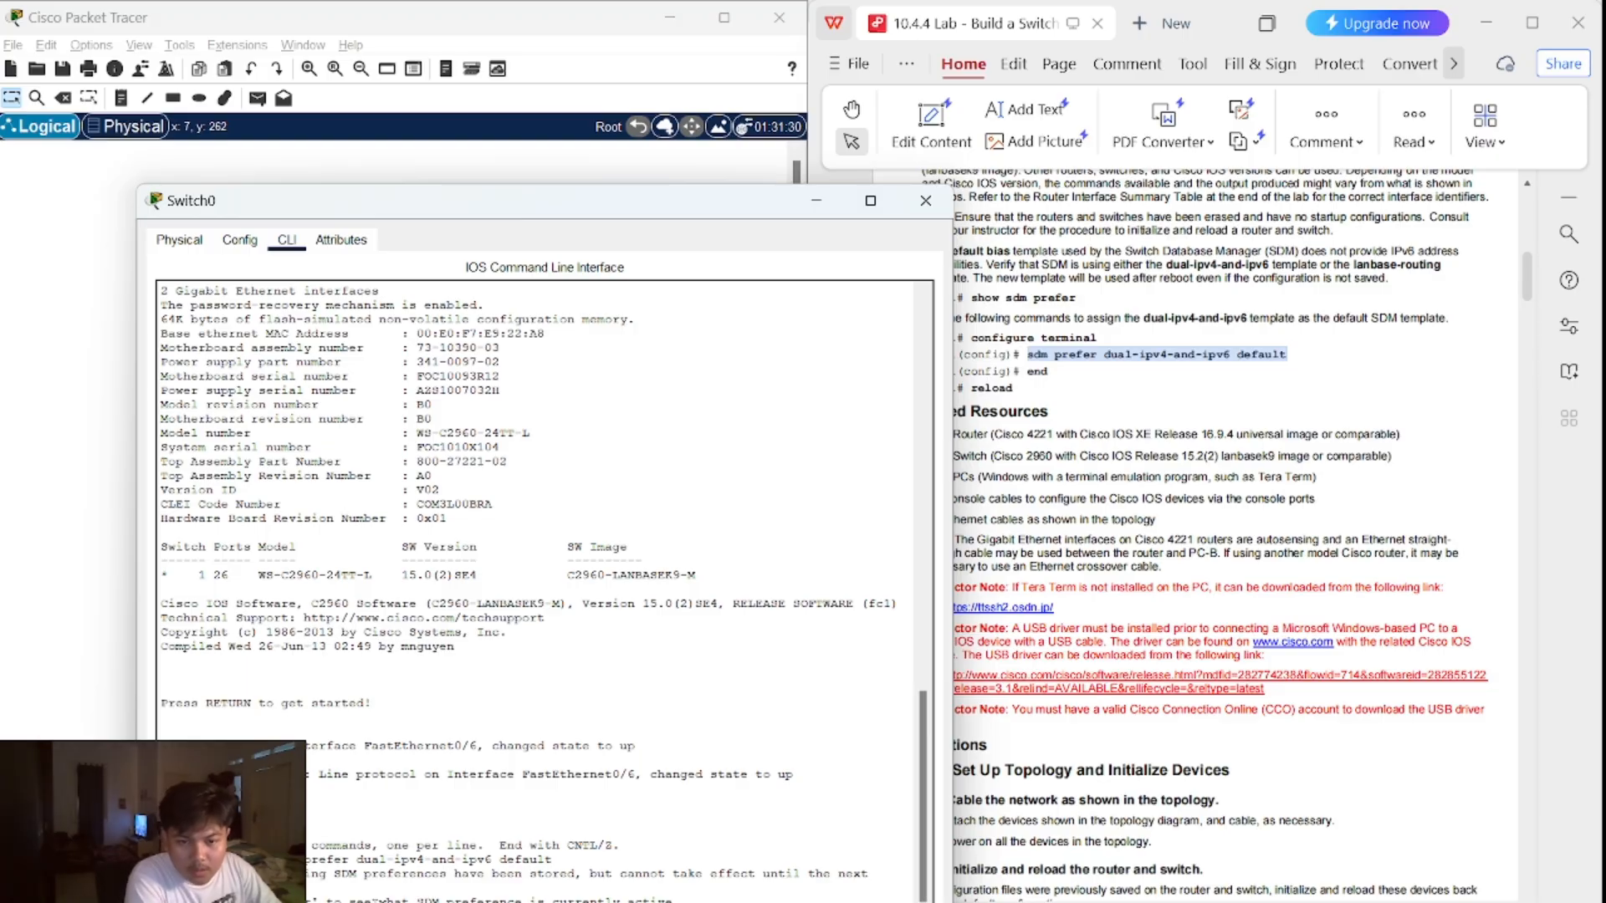
# - End Switch0's configuration mode and reload the switch, answering y to save the modified configuration and confirming the reload
pyautogui.press('Return')
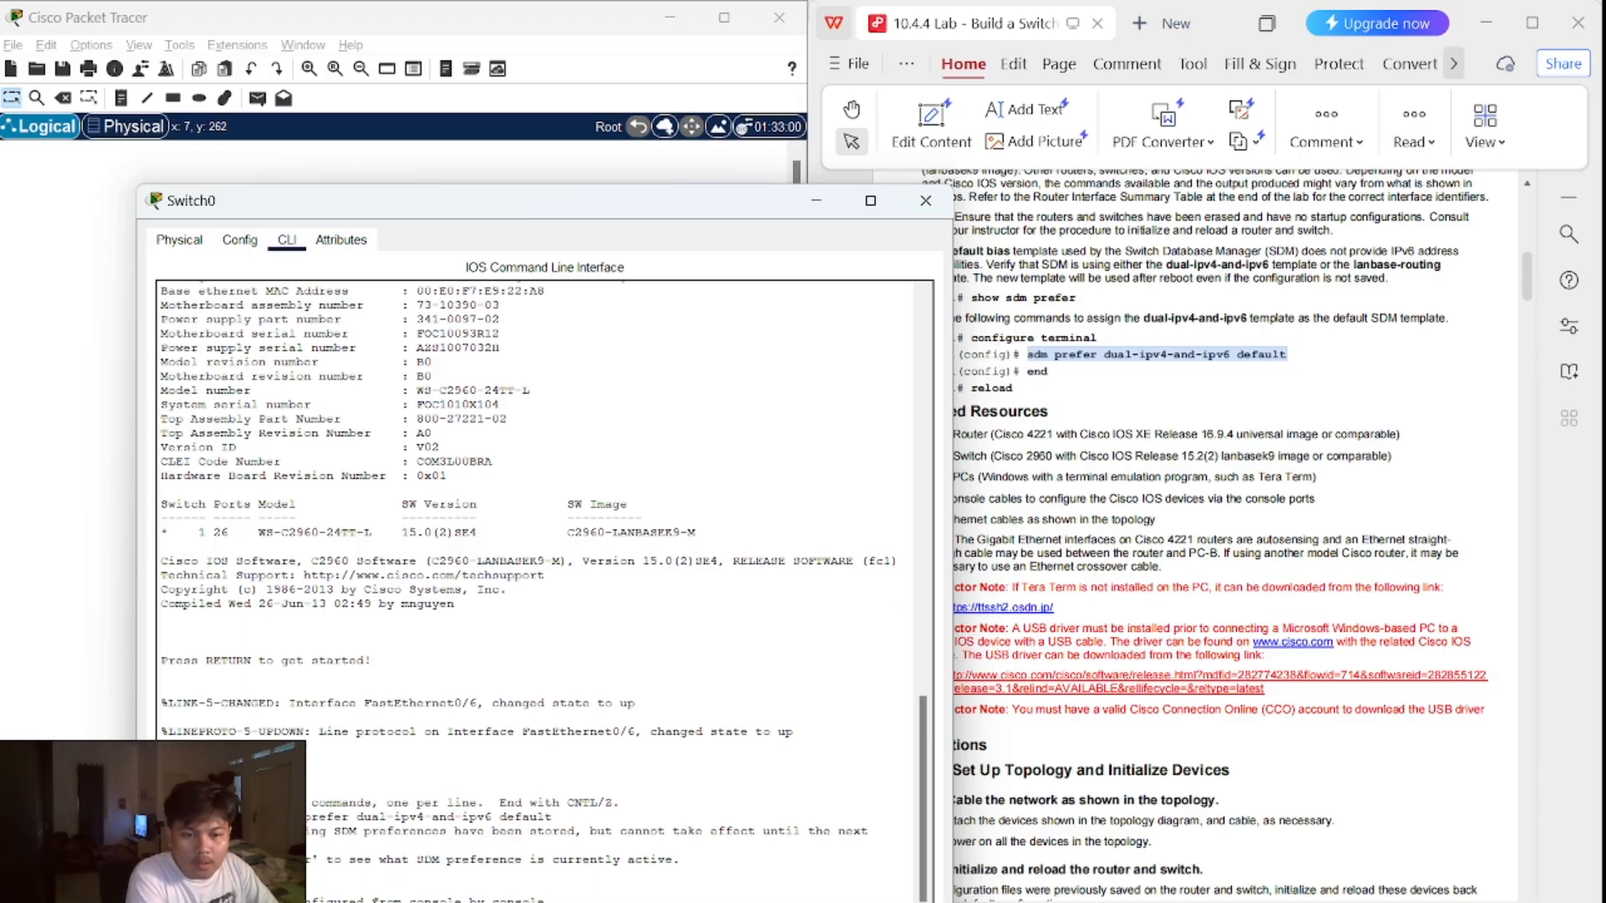
pyautogui.press('Return')
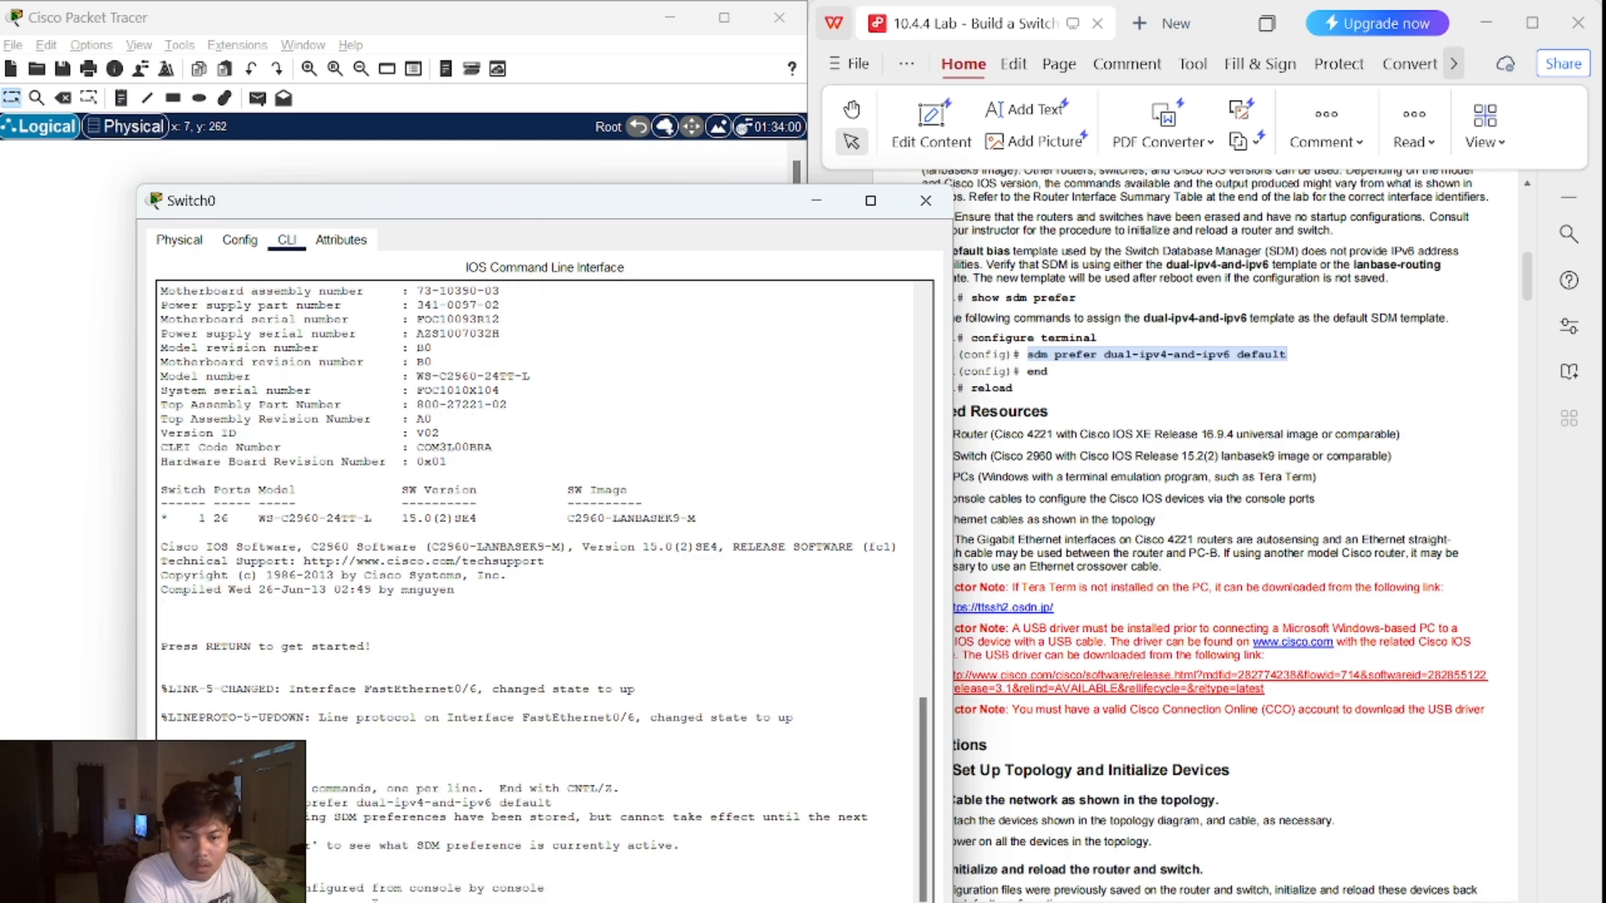
pyautogui.press('Return')
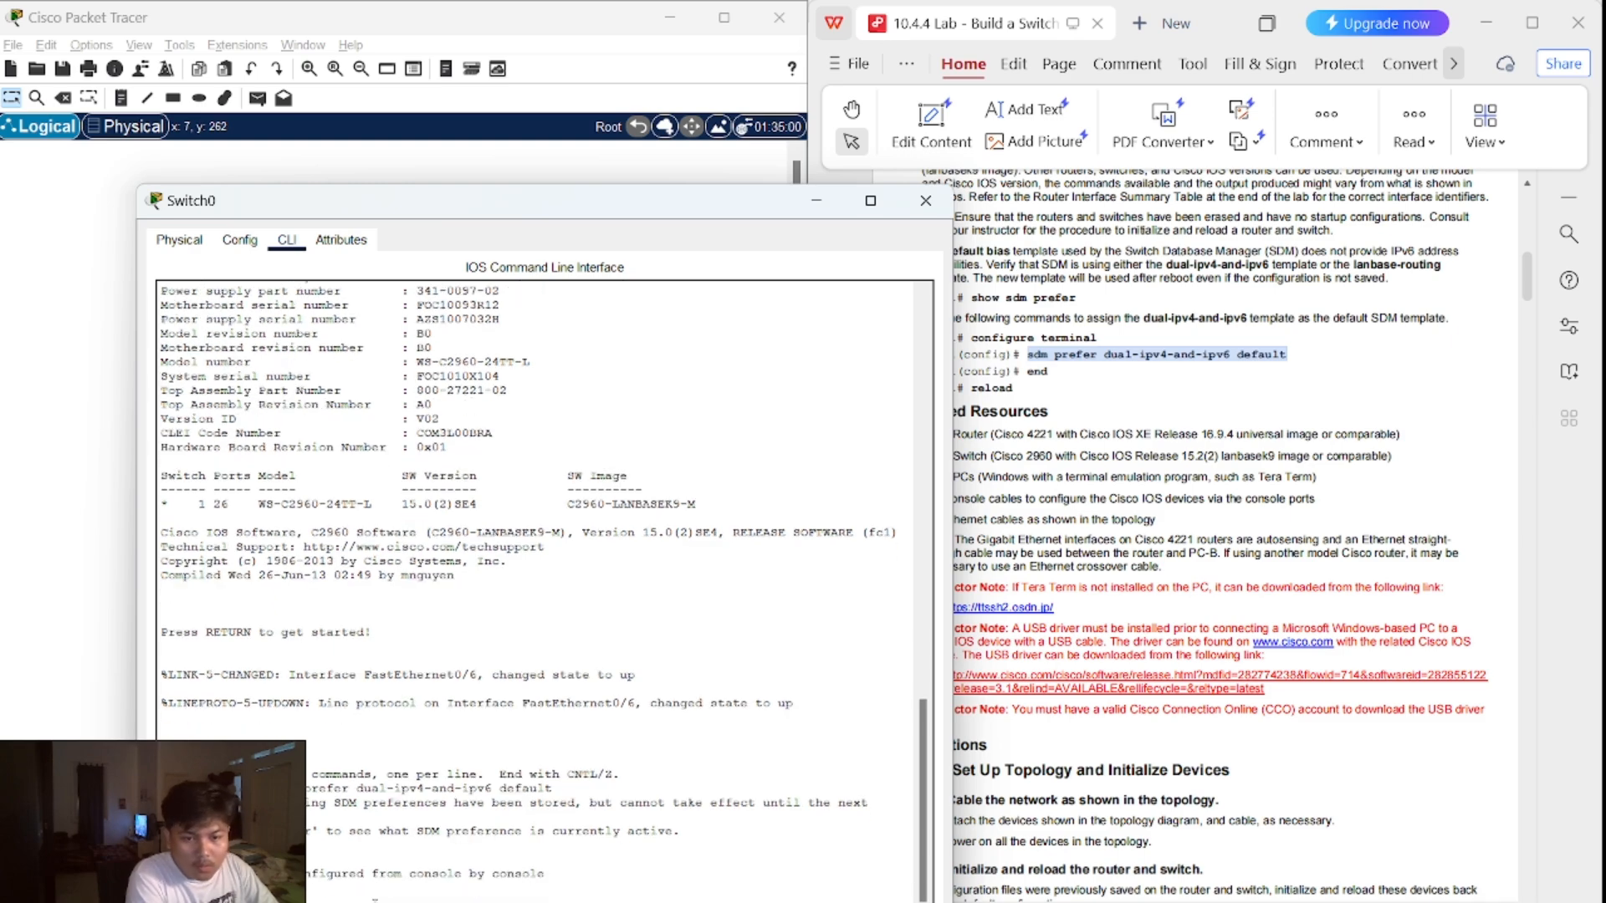
pyautogui.write('y')
pyautogui.press('Return')
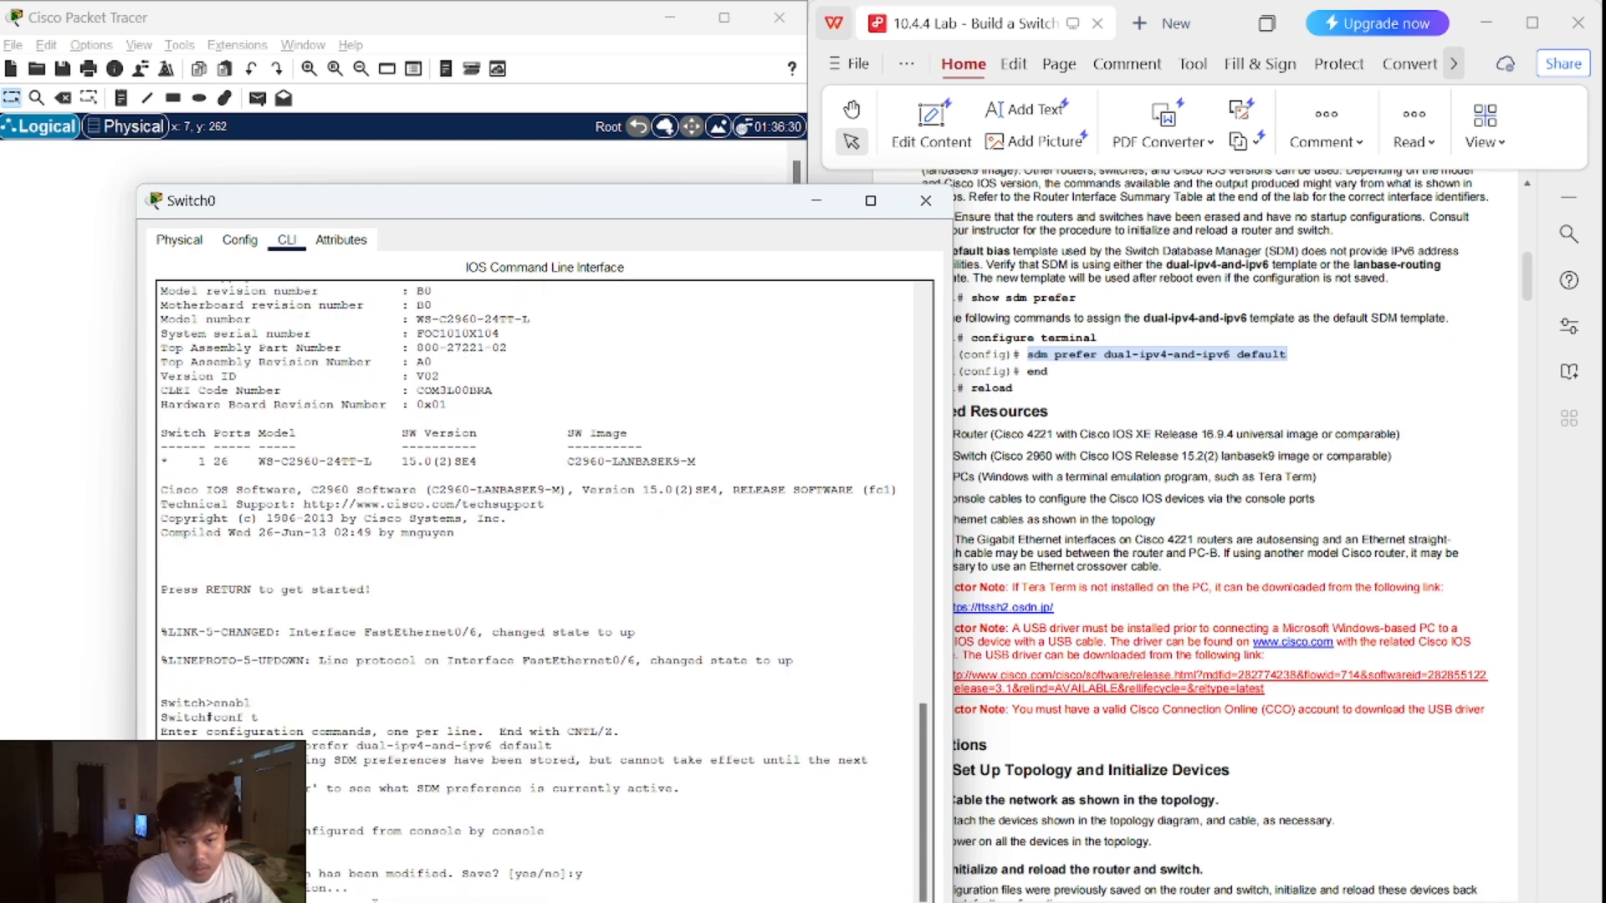
pyautogui.write('y')
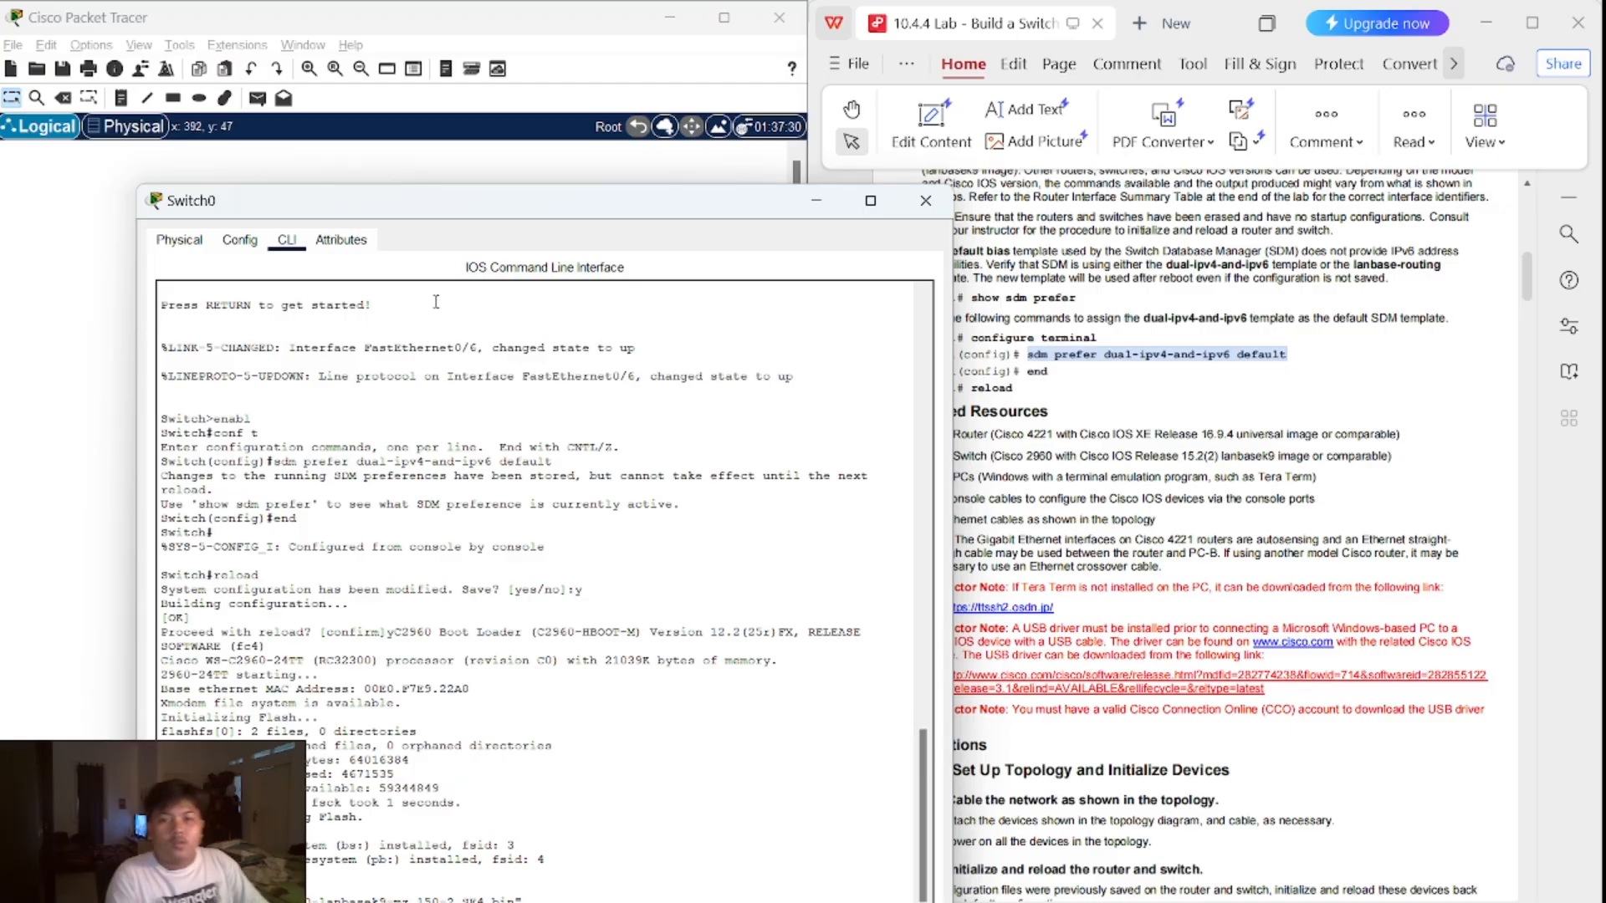
# - Start the console session on the reloaded Switch0 and close its device window
pyautogui.click(1074, 427)
pyautogui.scroll(-5, 1005, 499)
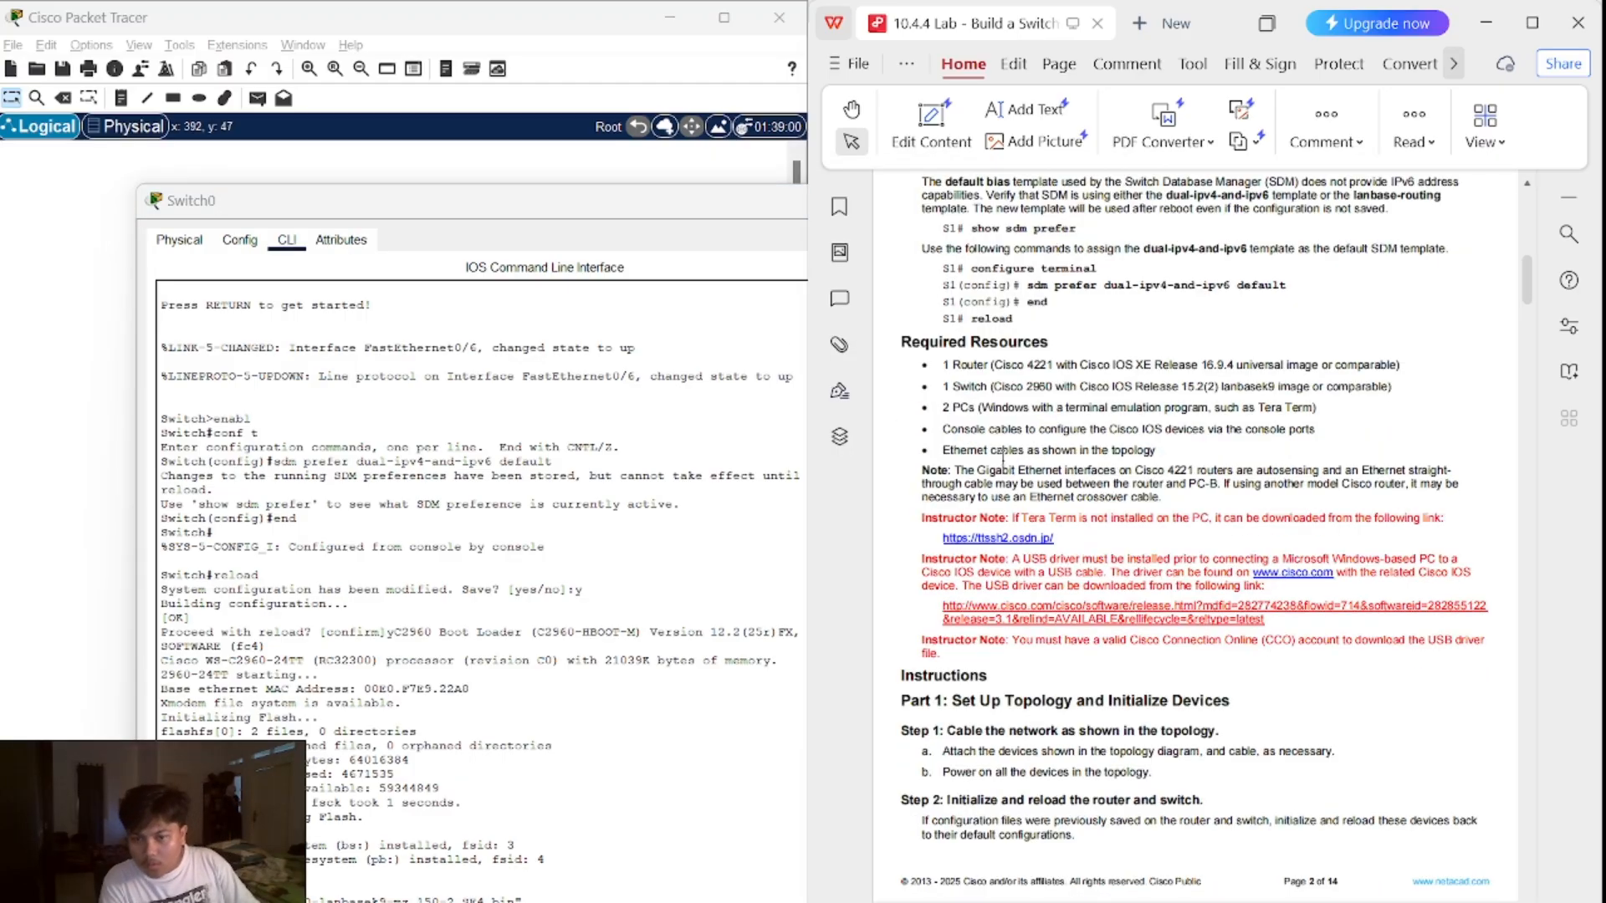
pyautogui.scroll(-1, 1029, 503)
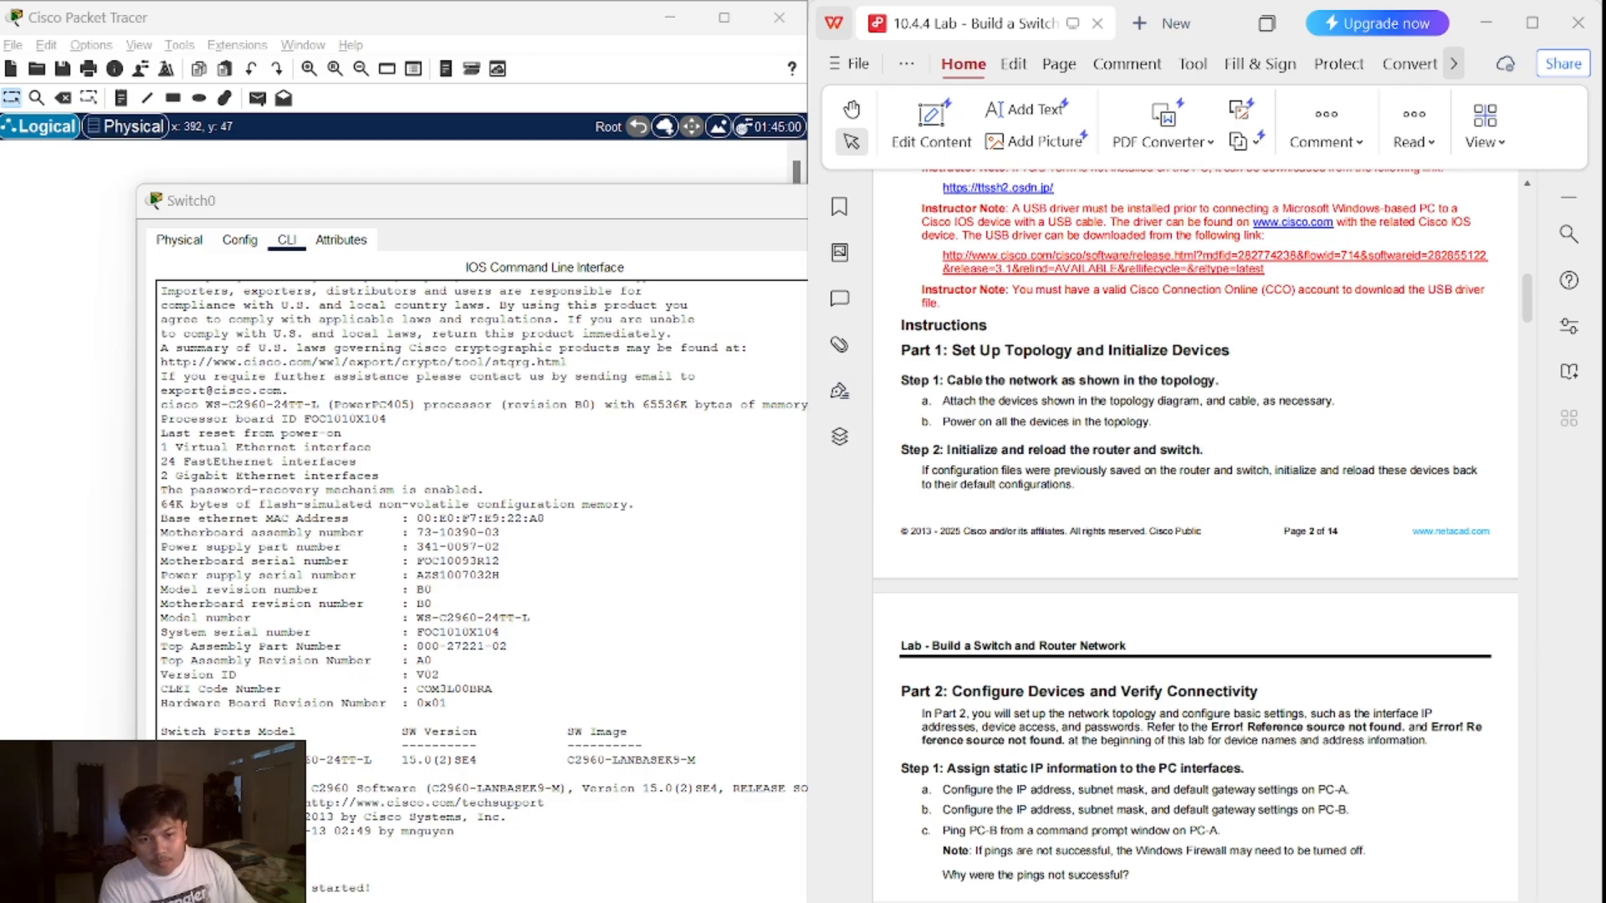
pyautogui.click(602, 585)
pyautogui.press('Return')
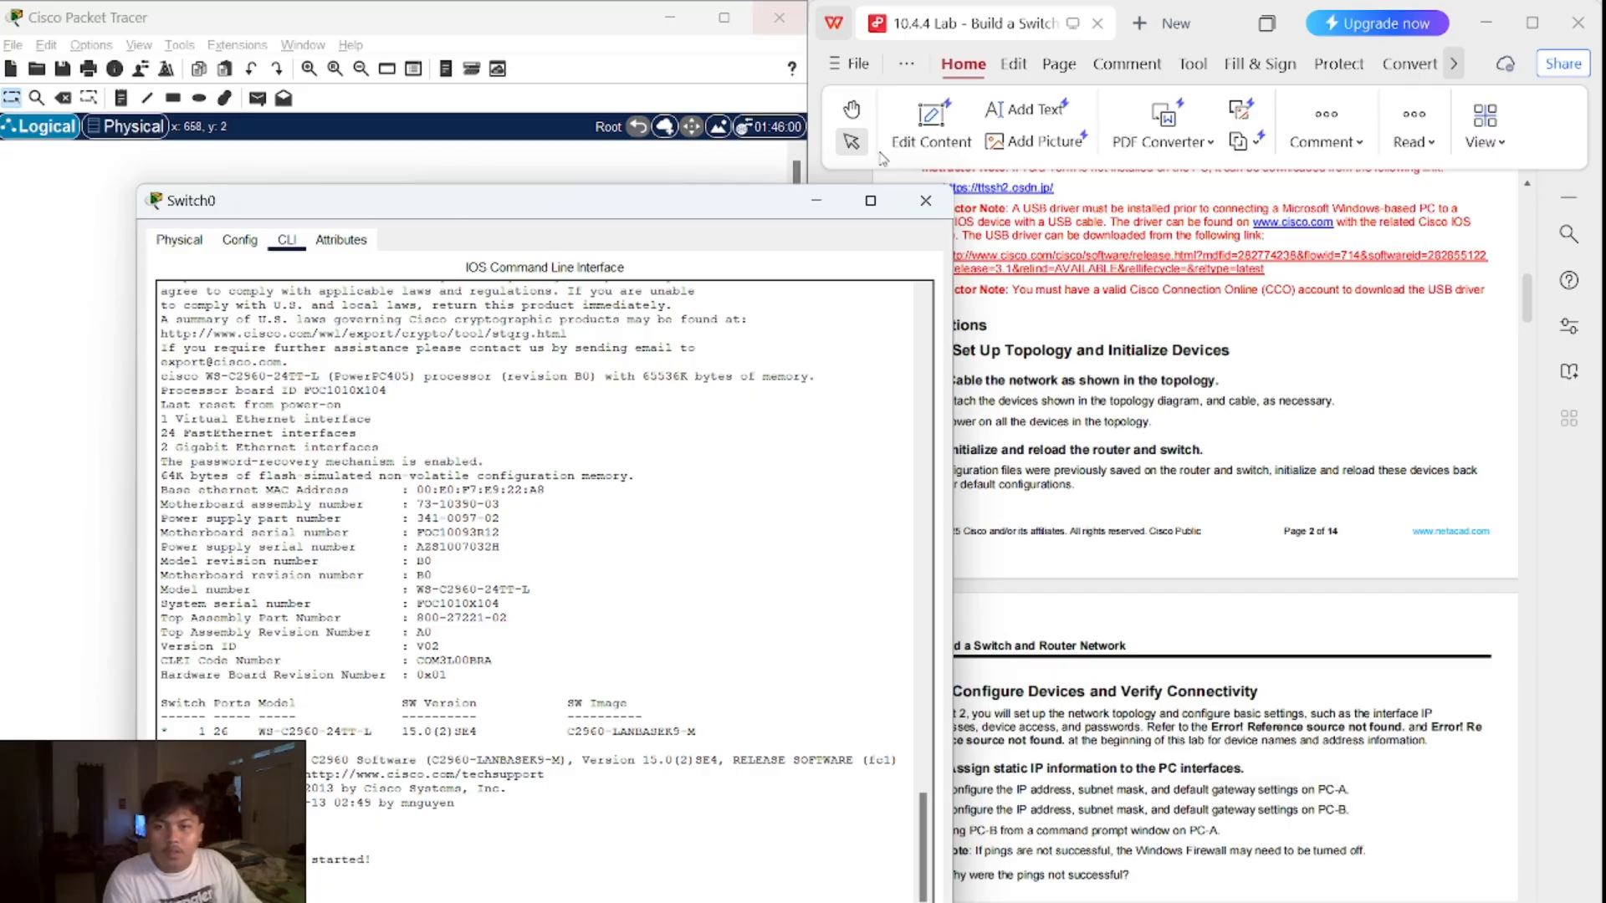
pyautogui.click(925, 201)
# - Read the lab's Part 2, Step 1 instructions on static PC addressing and check them against the topology and addressing table
pyautogui.scroll(-3, 943, 470)
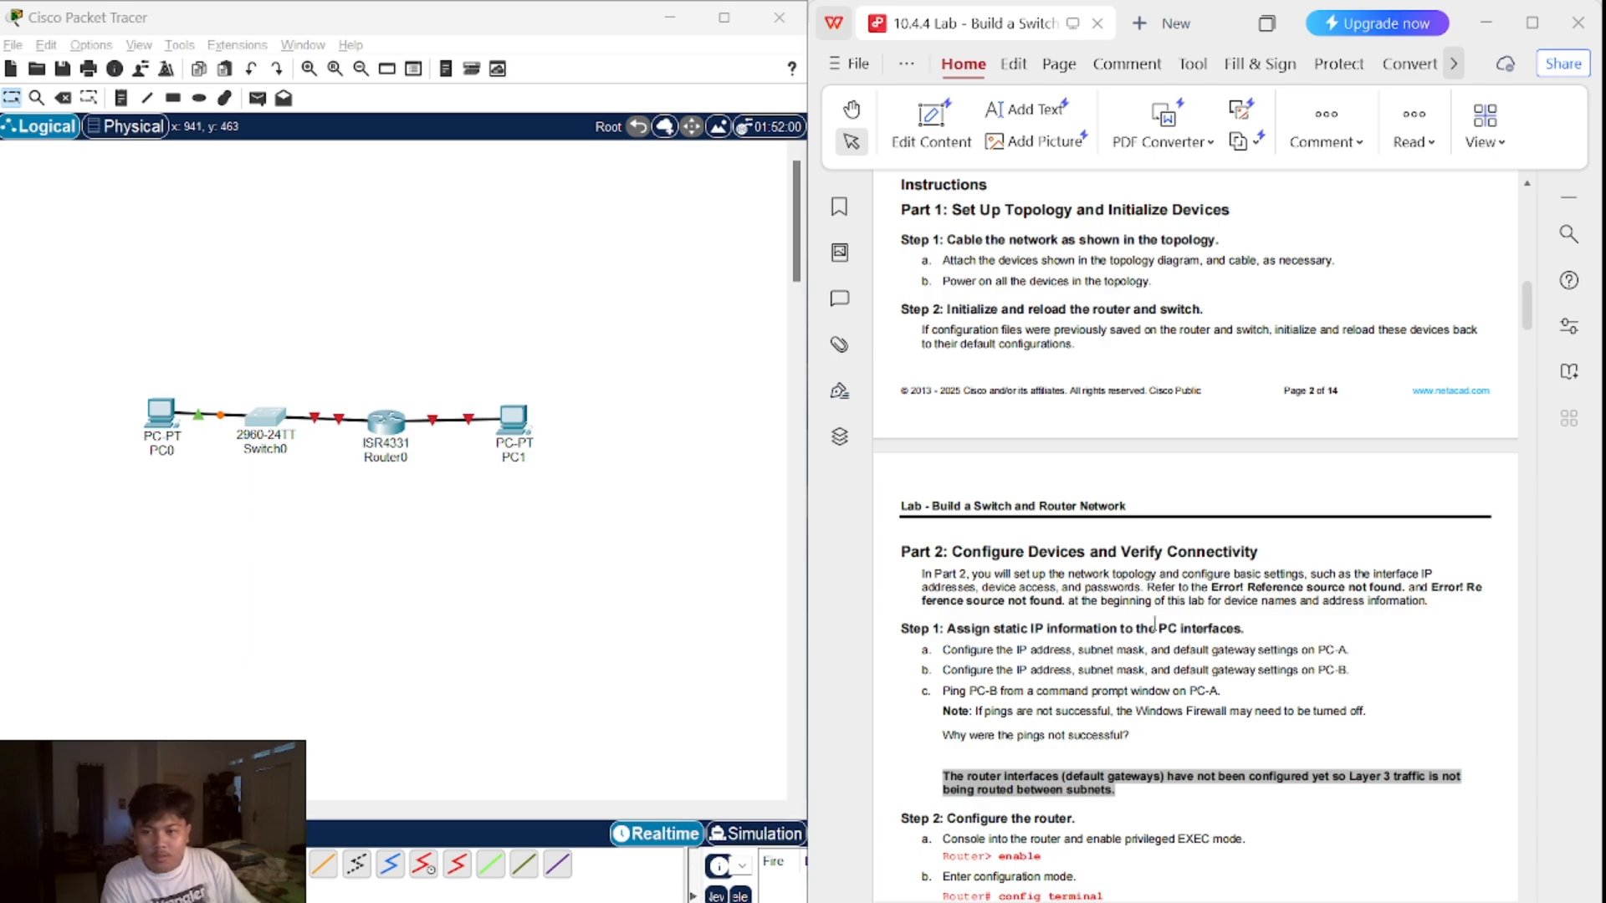
pyautogui.scroll(5, 1054, 551)
pyautogui.scroll(-5, 1043, 538)
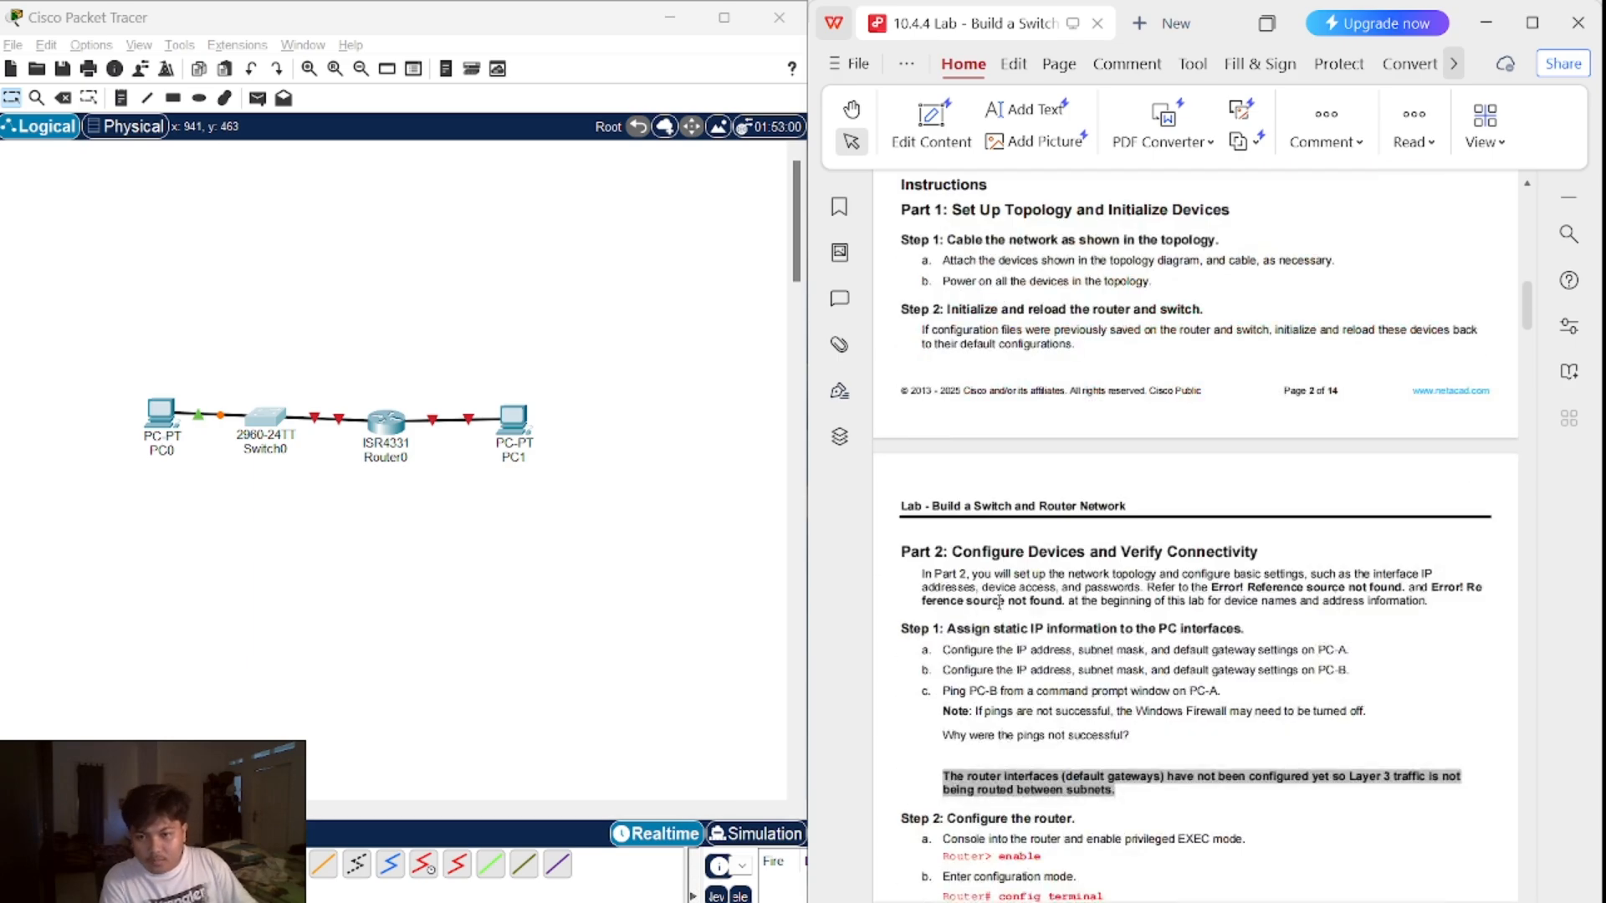
pyautogui.scroll(10, 1079, 644)
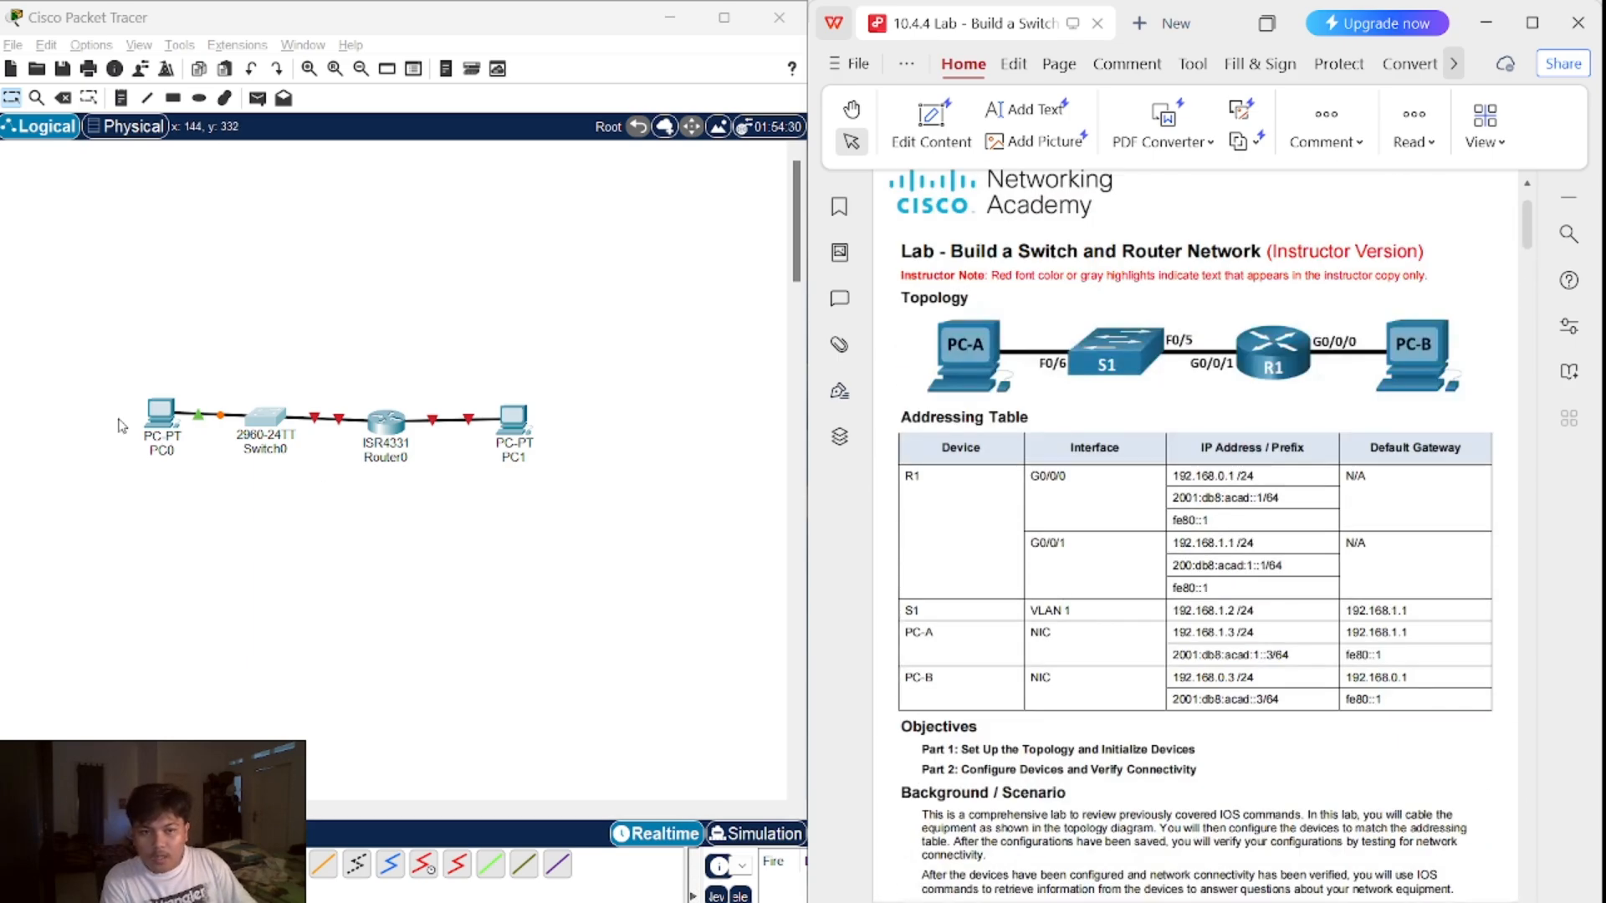
pyautogui.scroll(-10, 1018, 615)
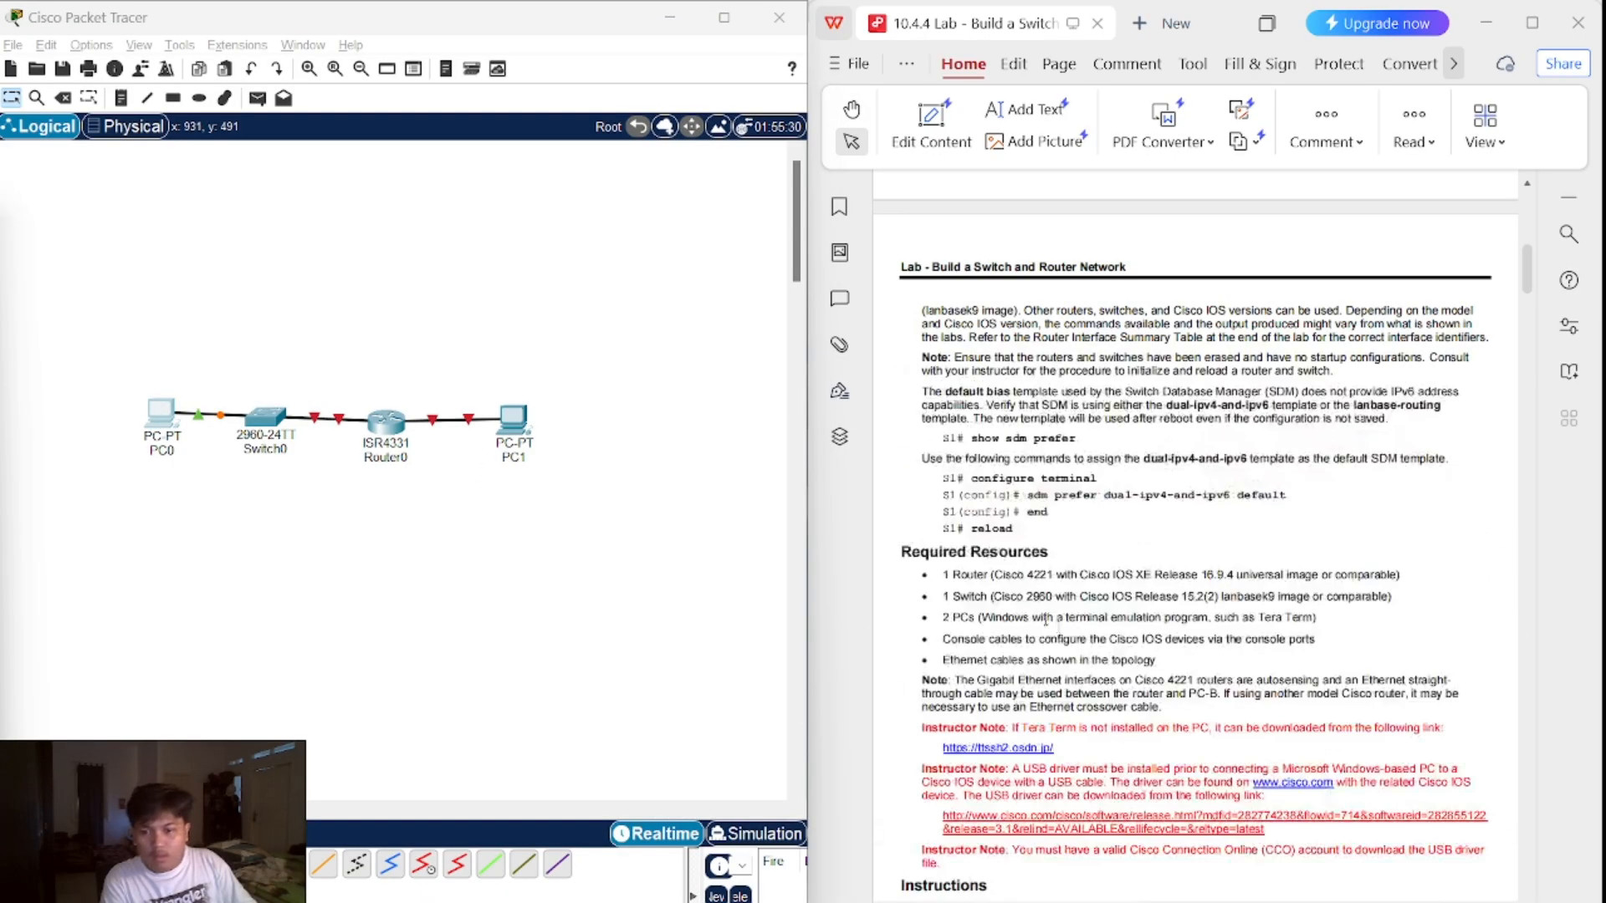
pyautogui.scroll(-1, 1014, 600)
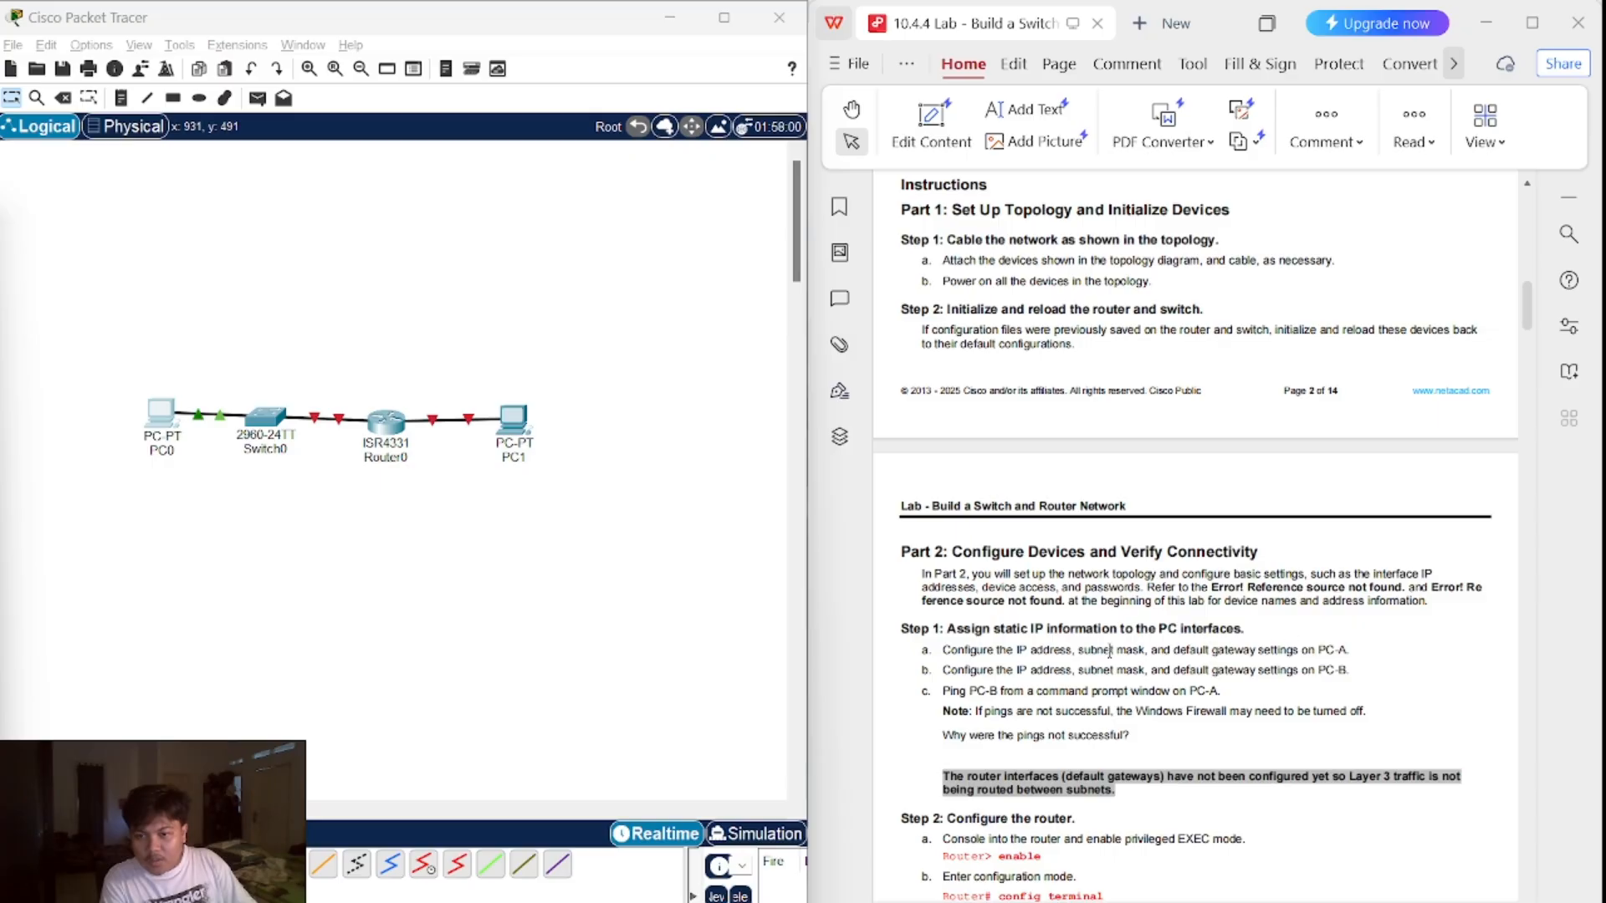
pyautogui.scroll(20, 1109, 651)
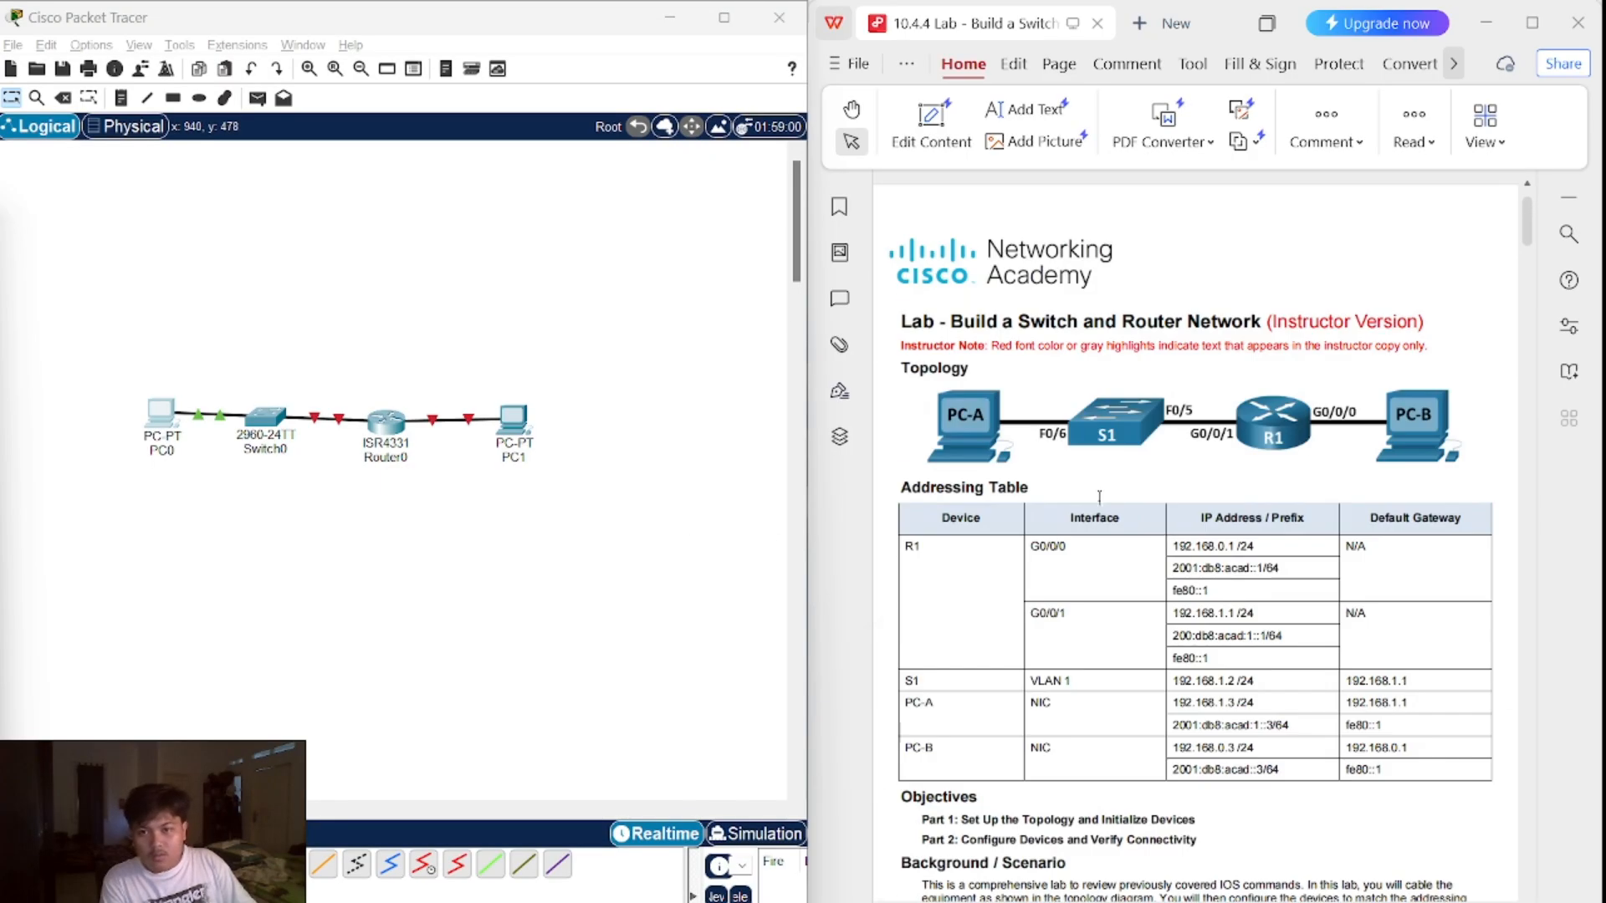
# - Open PC0's IP Configuration, placing its window beside the lab's addressing table
pyautogui.moveTo(0, 242); pyautogui.dragTo(507, 141)
pyautogui.click(397, 487)
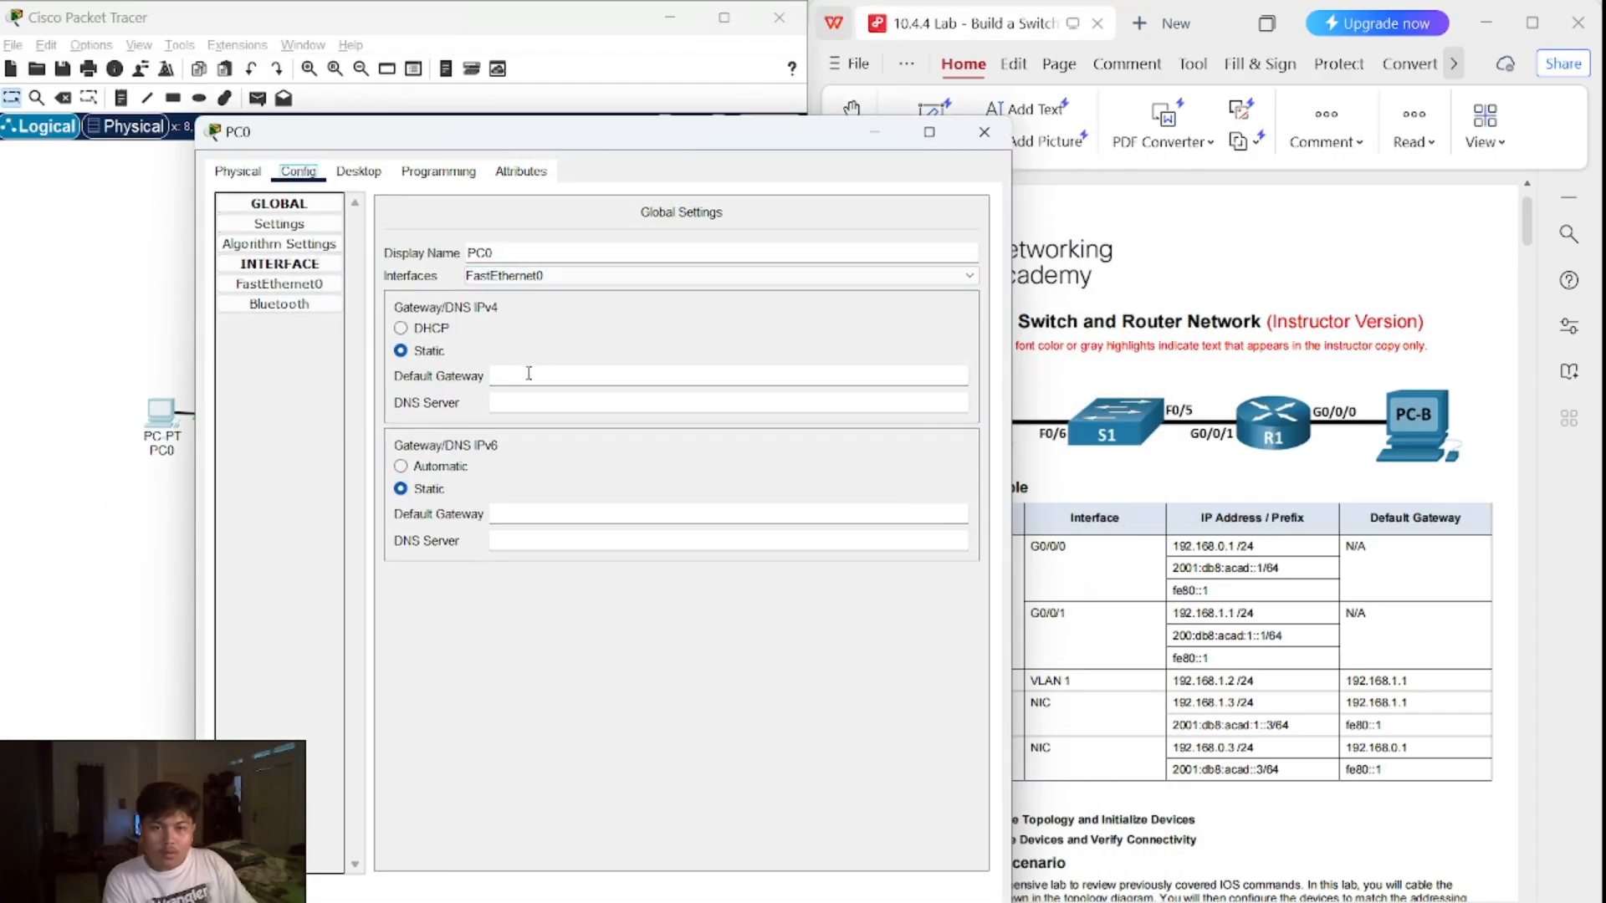
pyautogui.moveTo(627, 136); pyautogui.dragTo(489, 111)
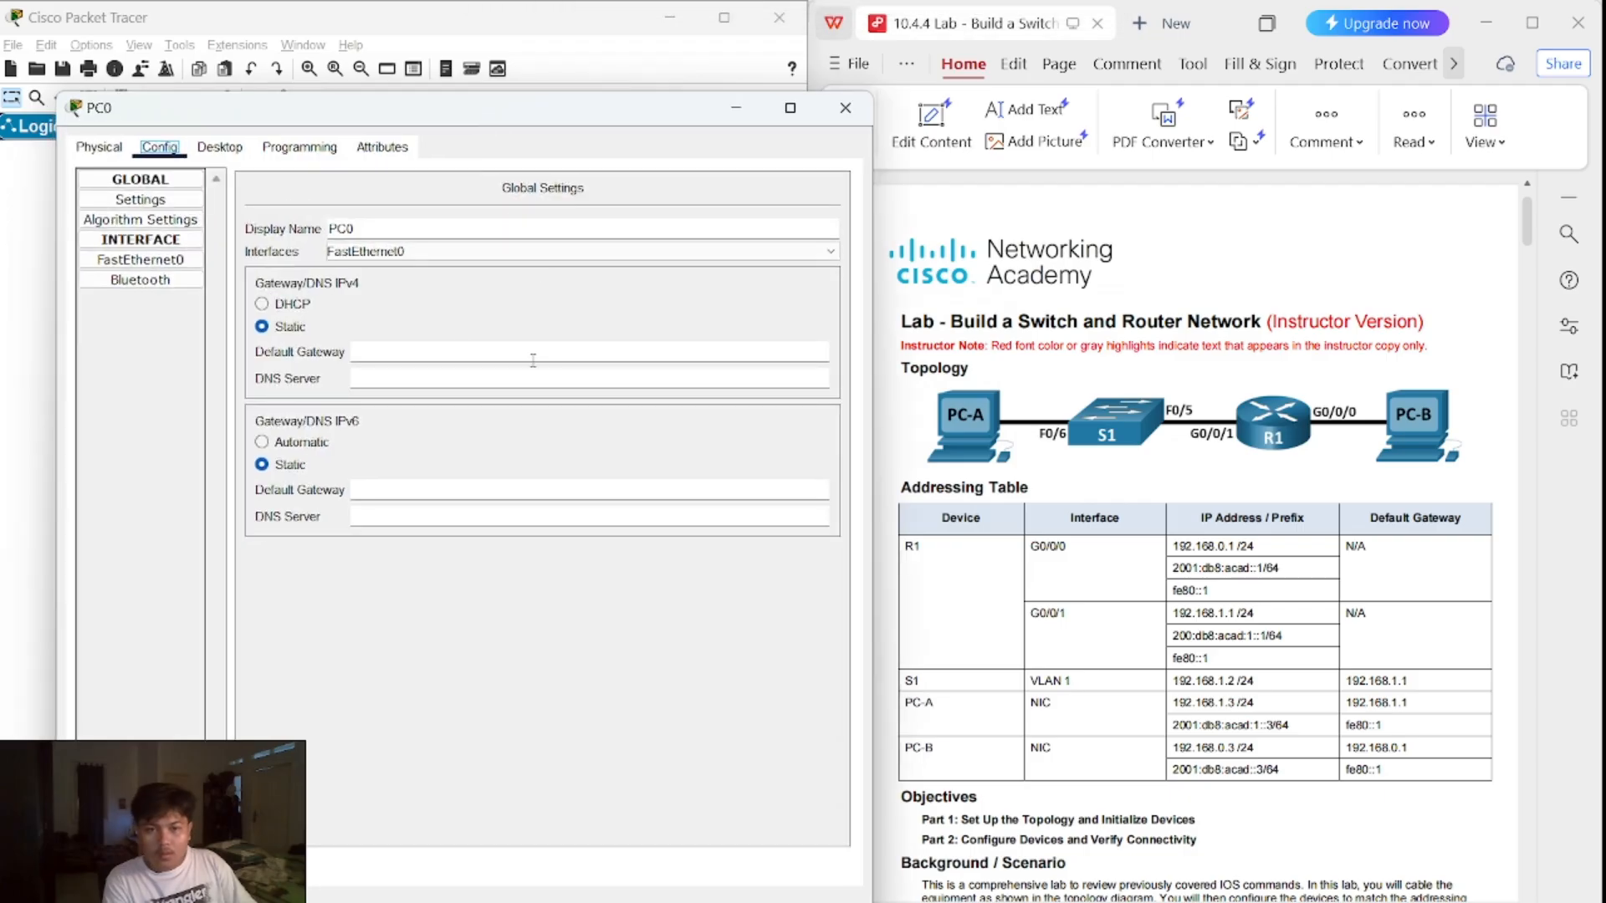
pyautogui.click(176, 259)
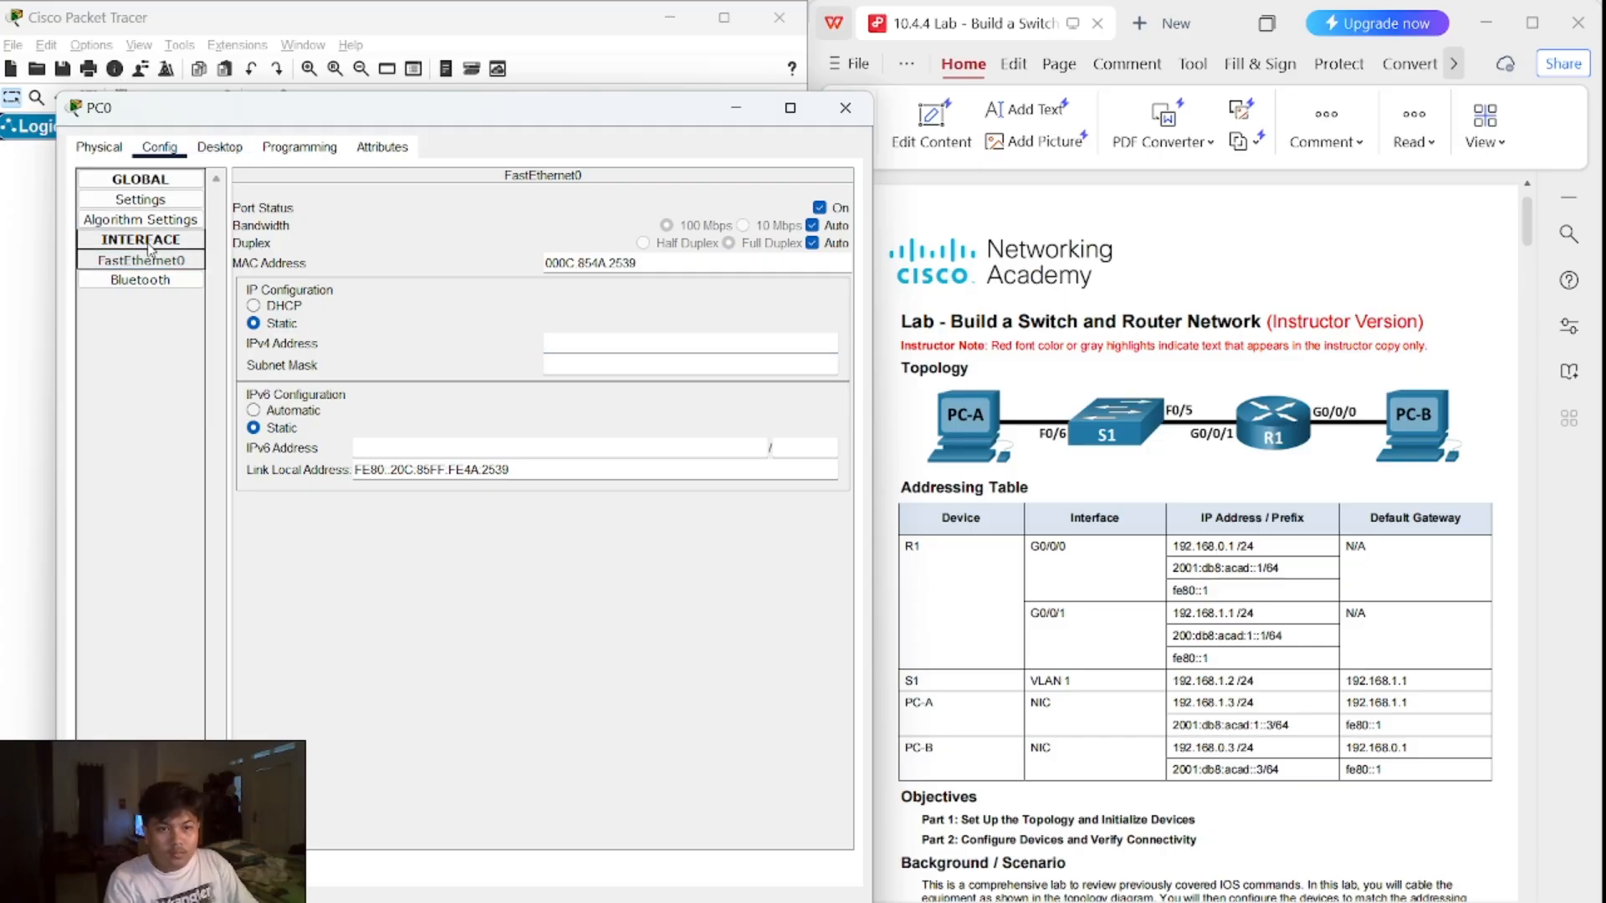
pyautogui.click(142, 197)
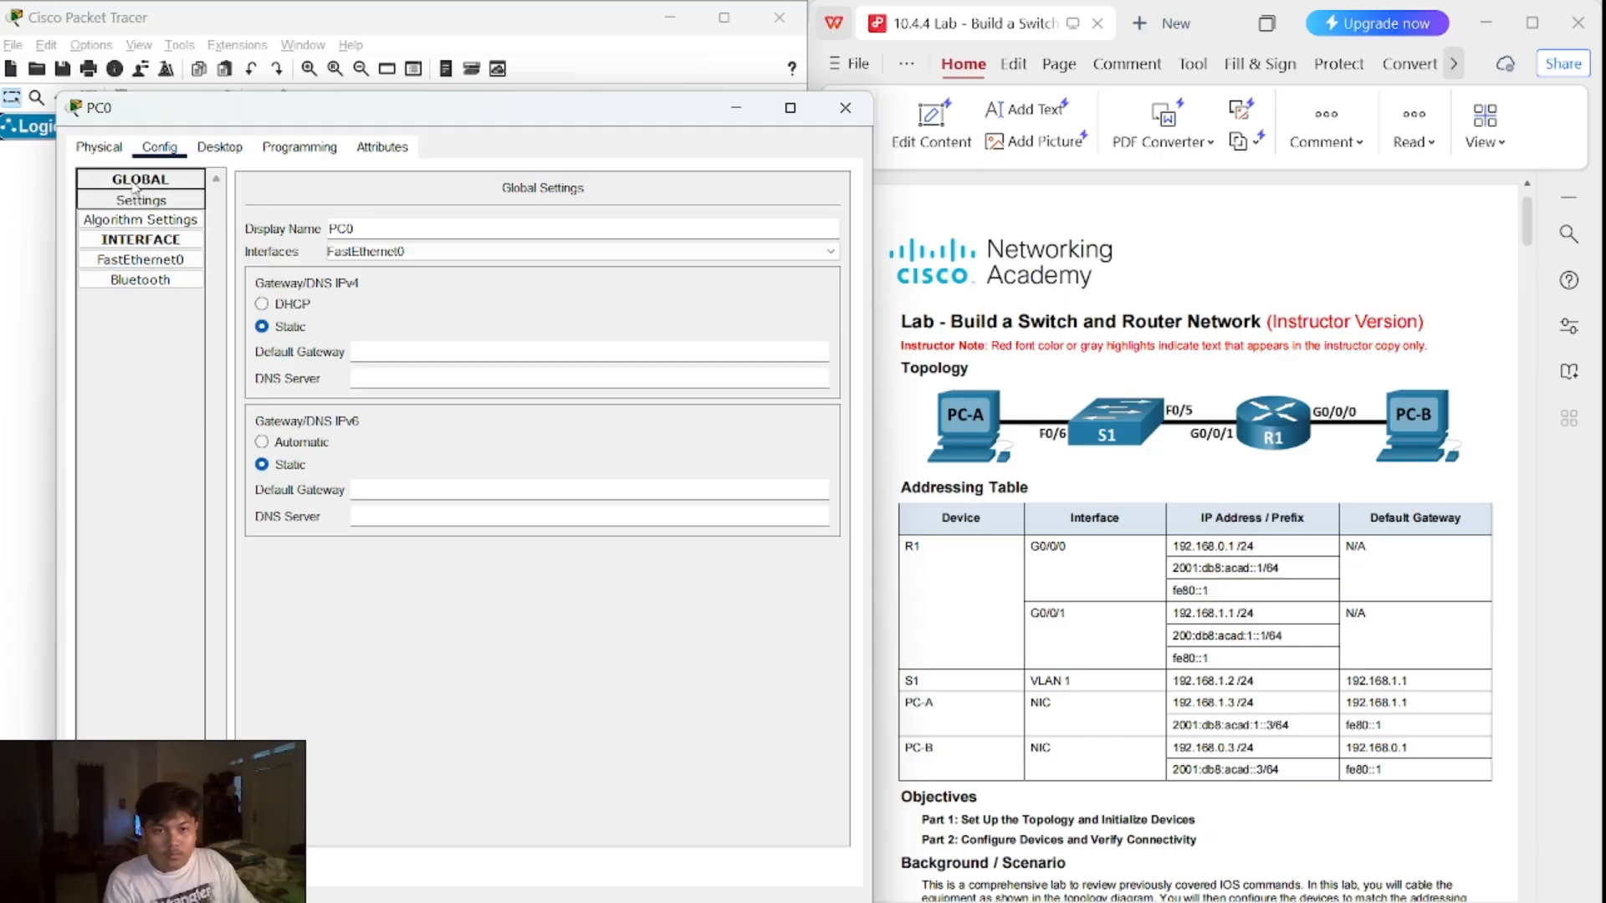
pyautogui.click(219, 147)
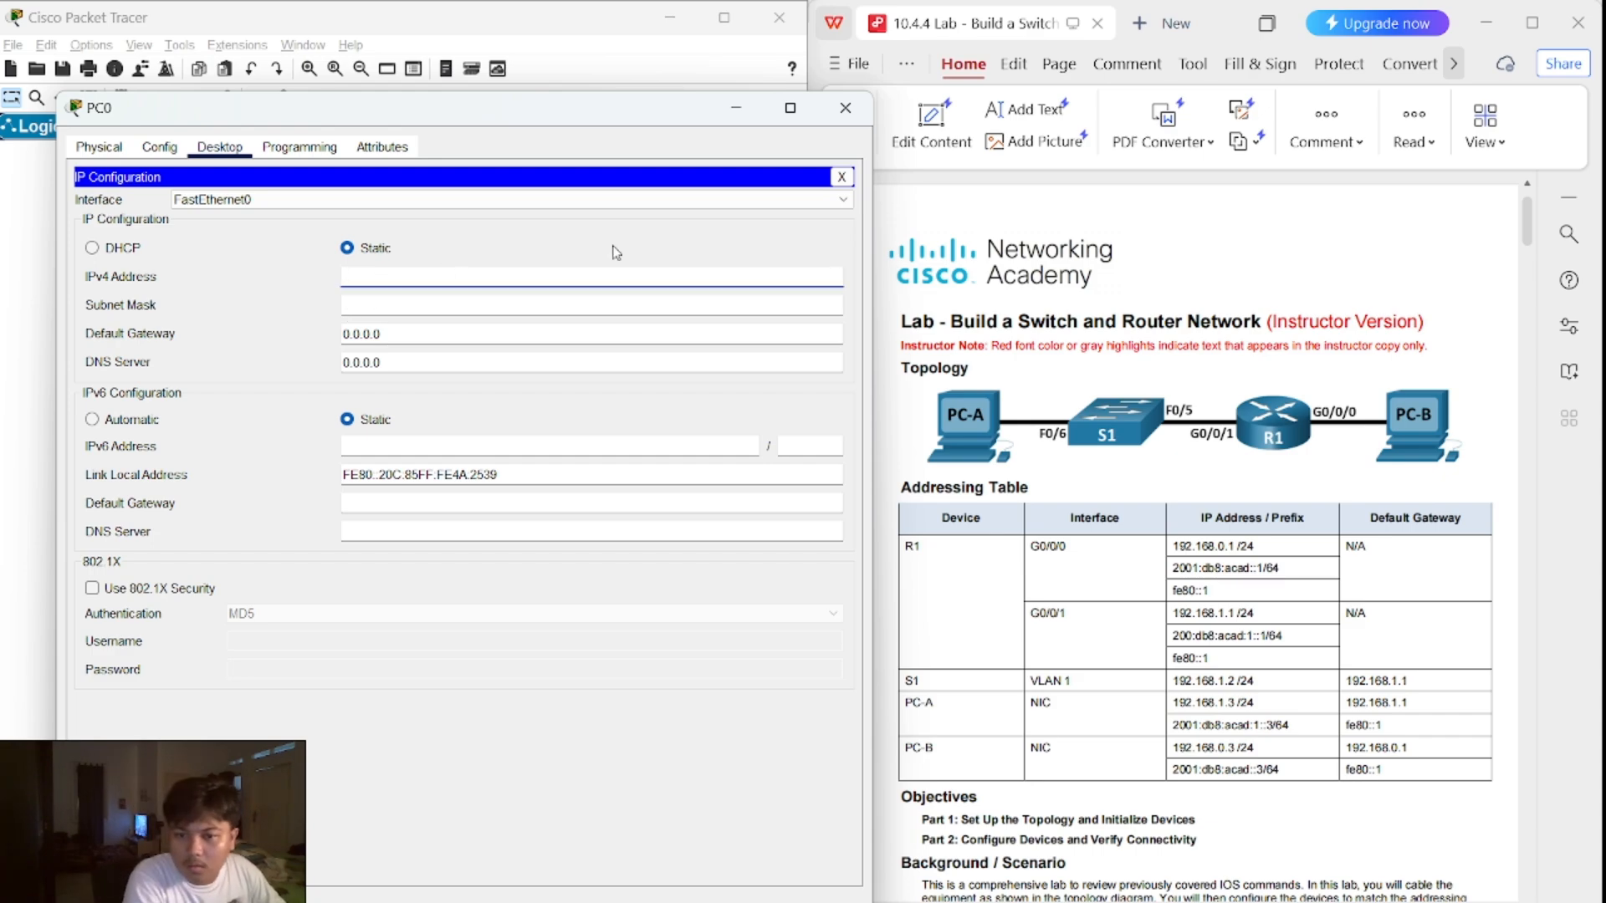
# - Set PC0's static IPv4 address to 192.168.1.3 with subnet mask 255.255.255.0
pyautogui.write('92.16')
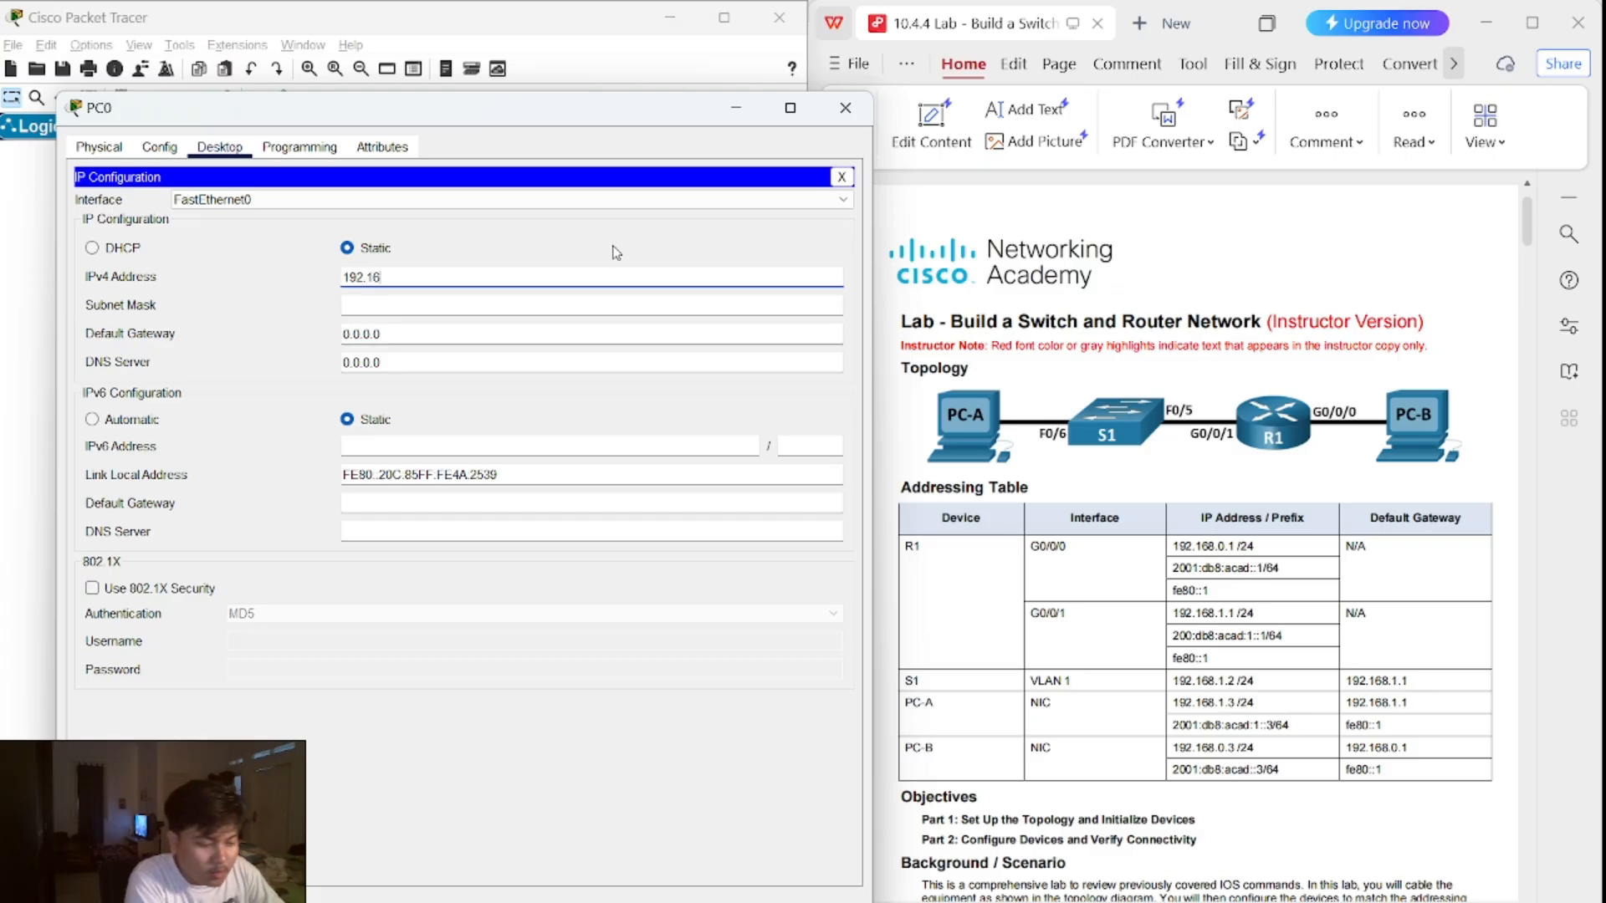
pyautogui.write('8')
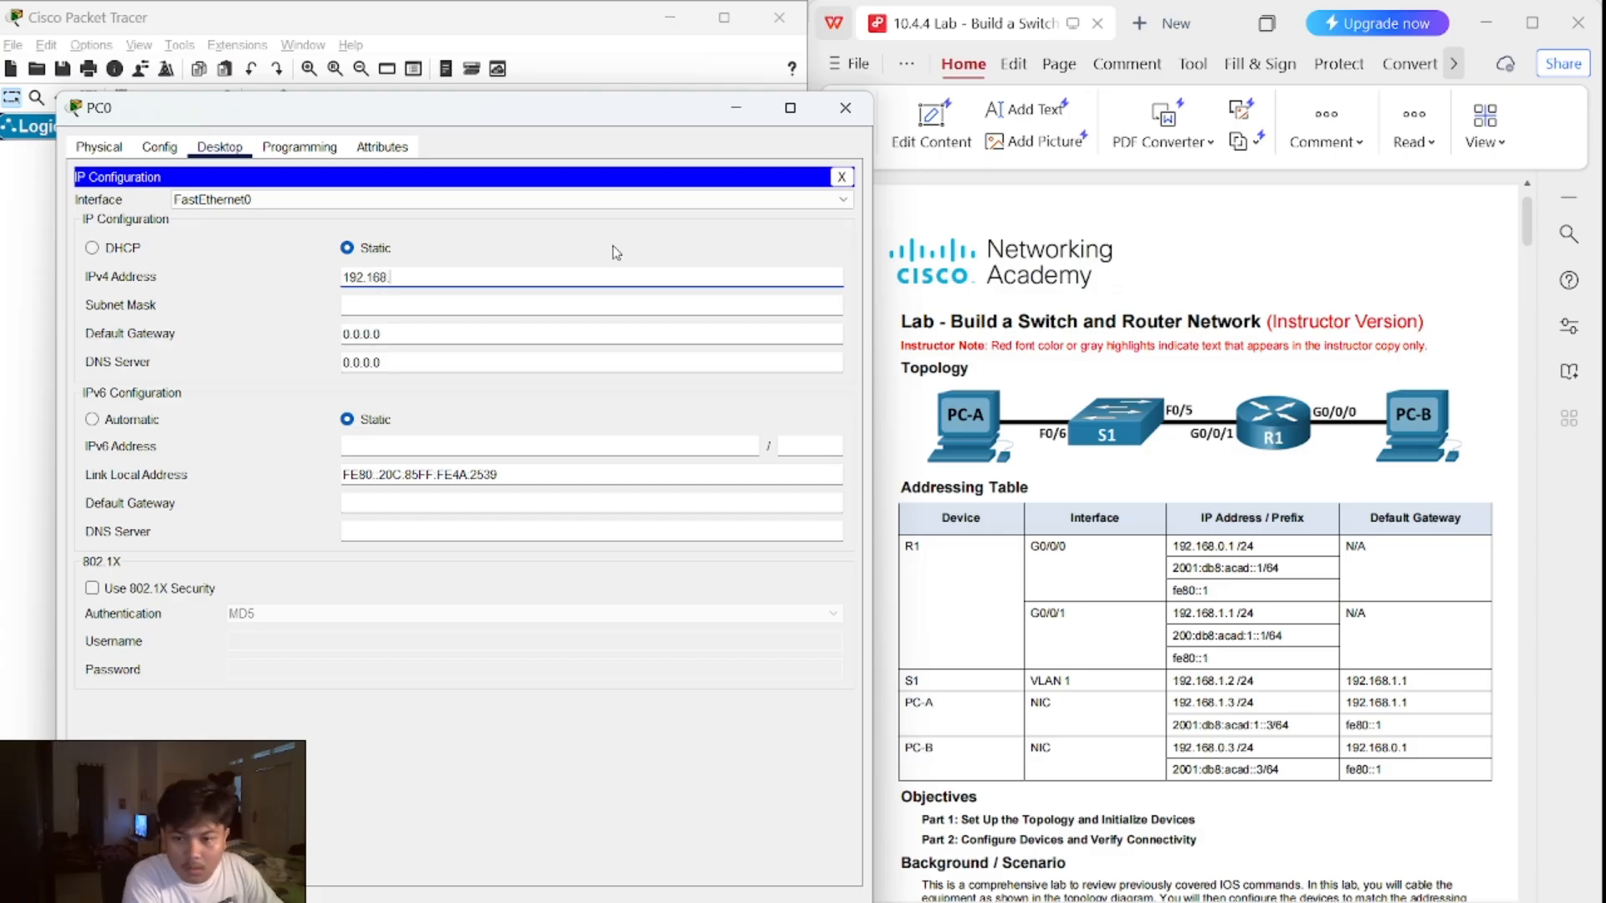
pyautogui.write('.1.')
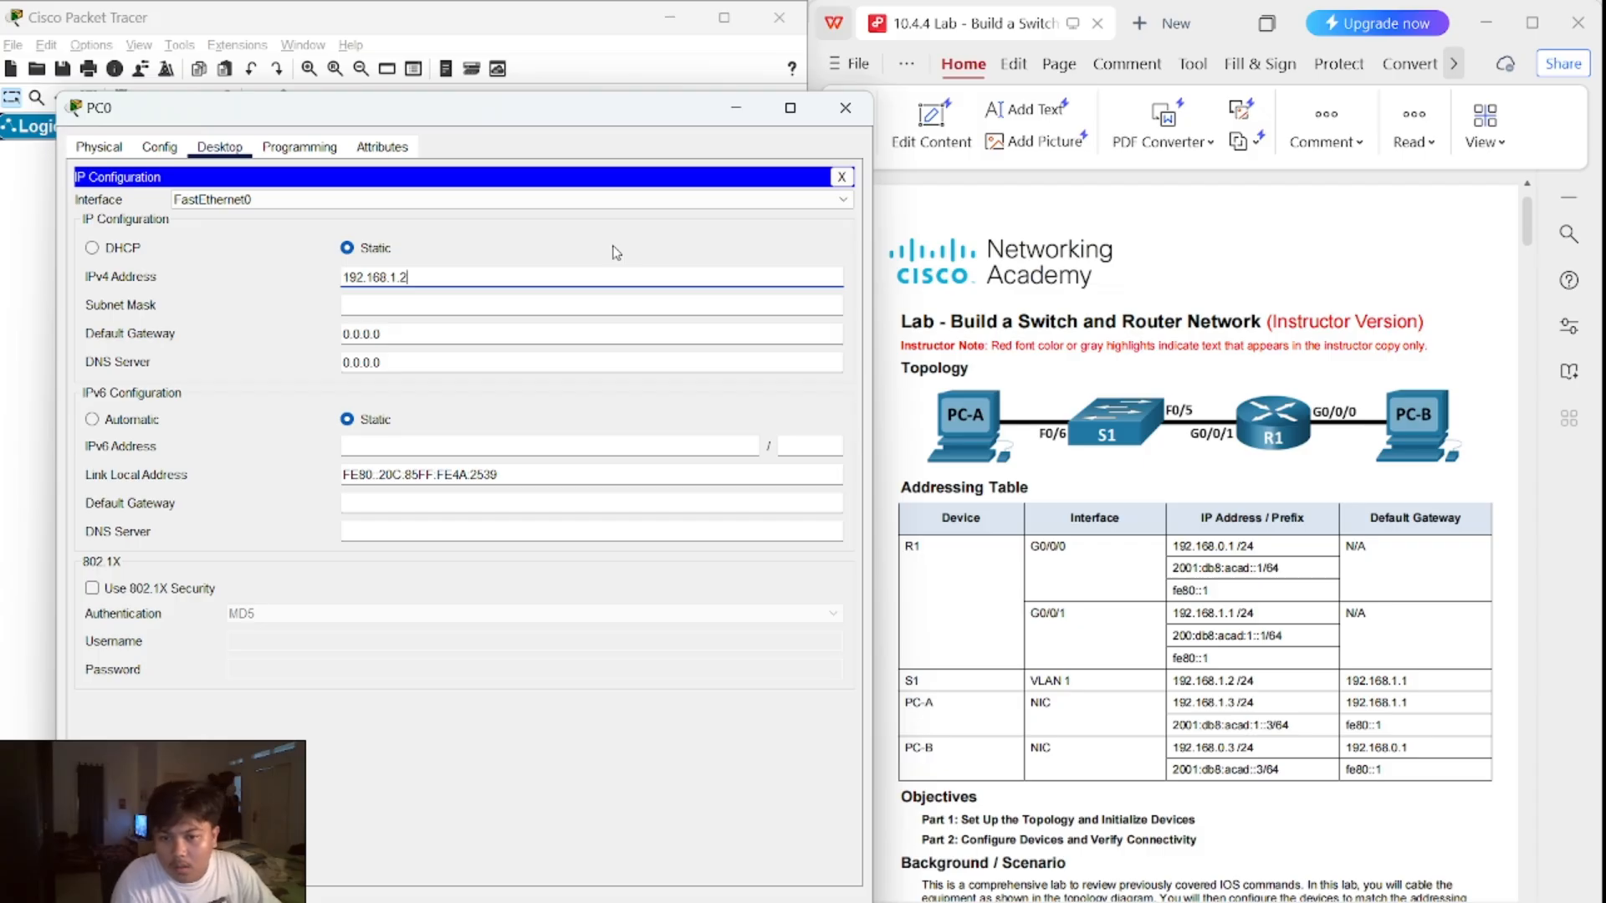
pyautogui.write('2')
pyautogui.press('BackSpace')
pyautogui.write('3')
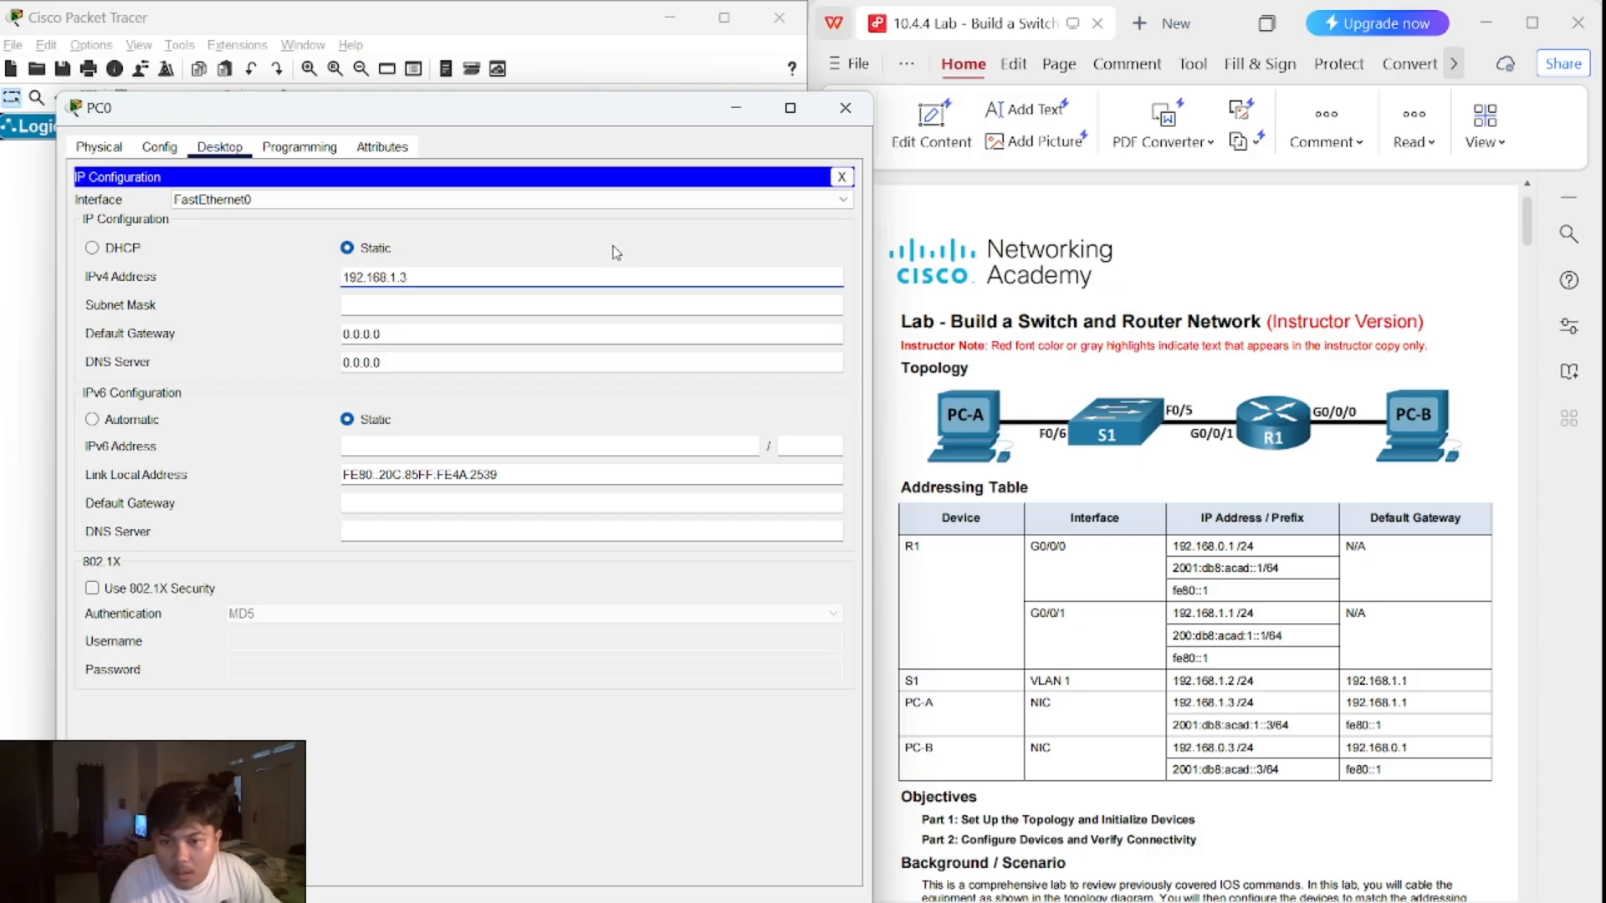
pyautogui.click(460, 308)
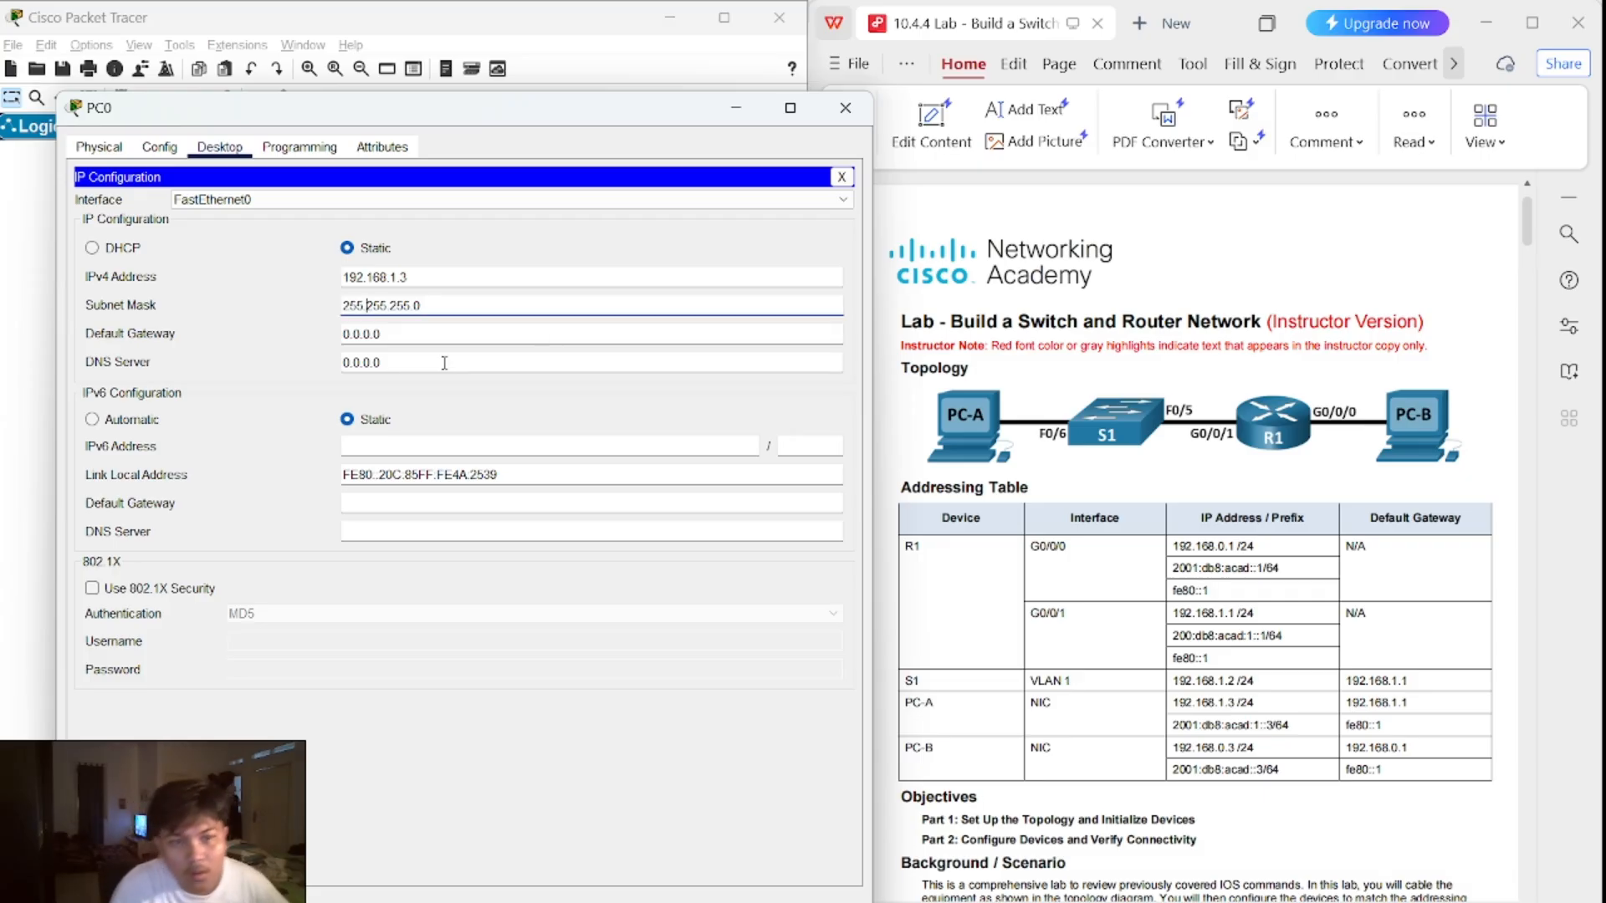
# - Set PC0's IPv4 default gateway to 192.168.1.1
pyautogui.click(450, 331)
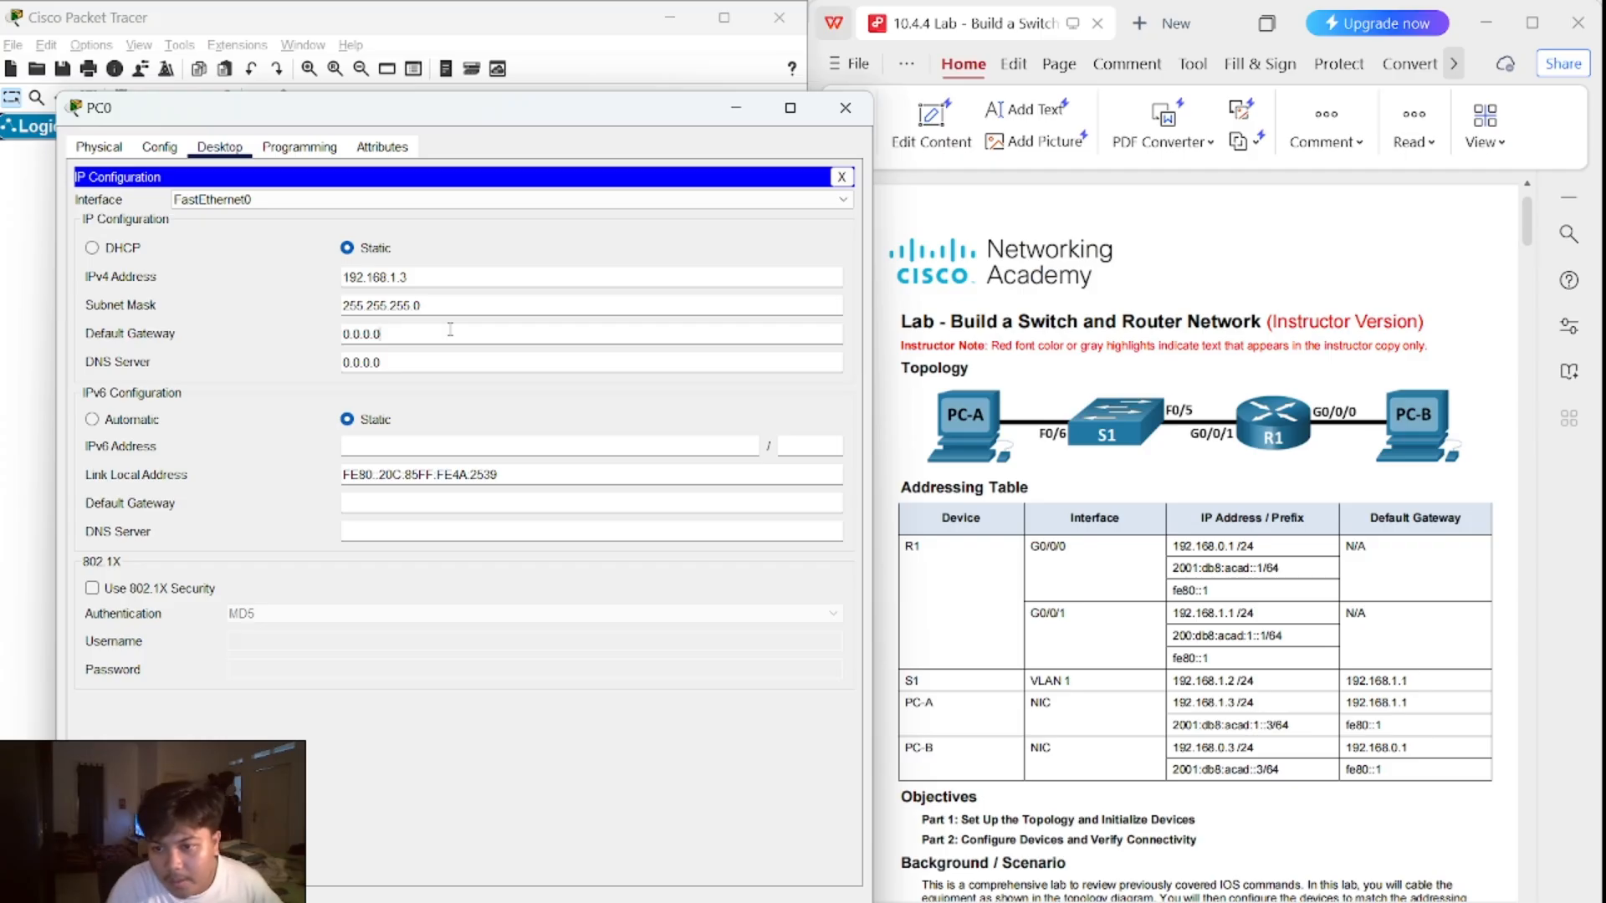
pyautogui.press('BackSpace')
pyautogui.press('BackSpace')
pyautogui.press('BackSpace')
pyautogui.press('BackSpace')
pyautogui.press('BackSpace')
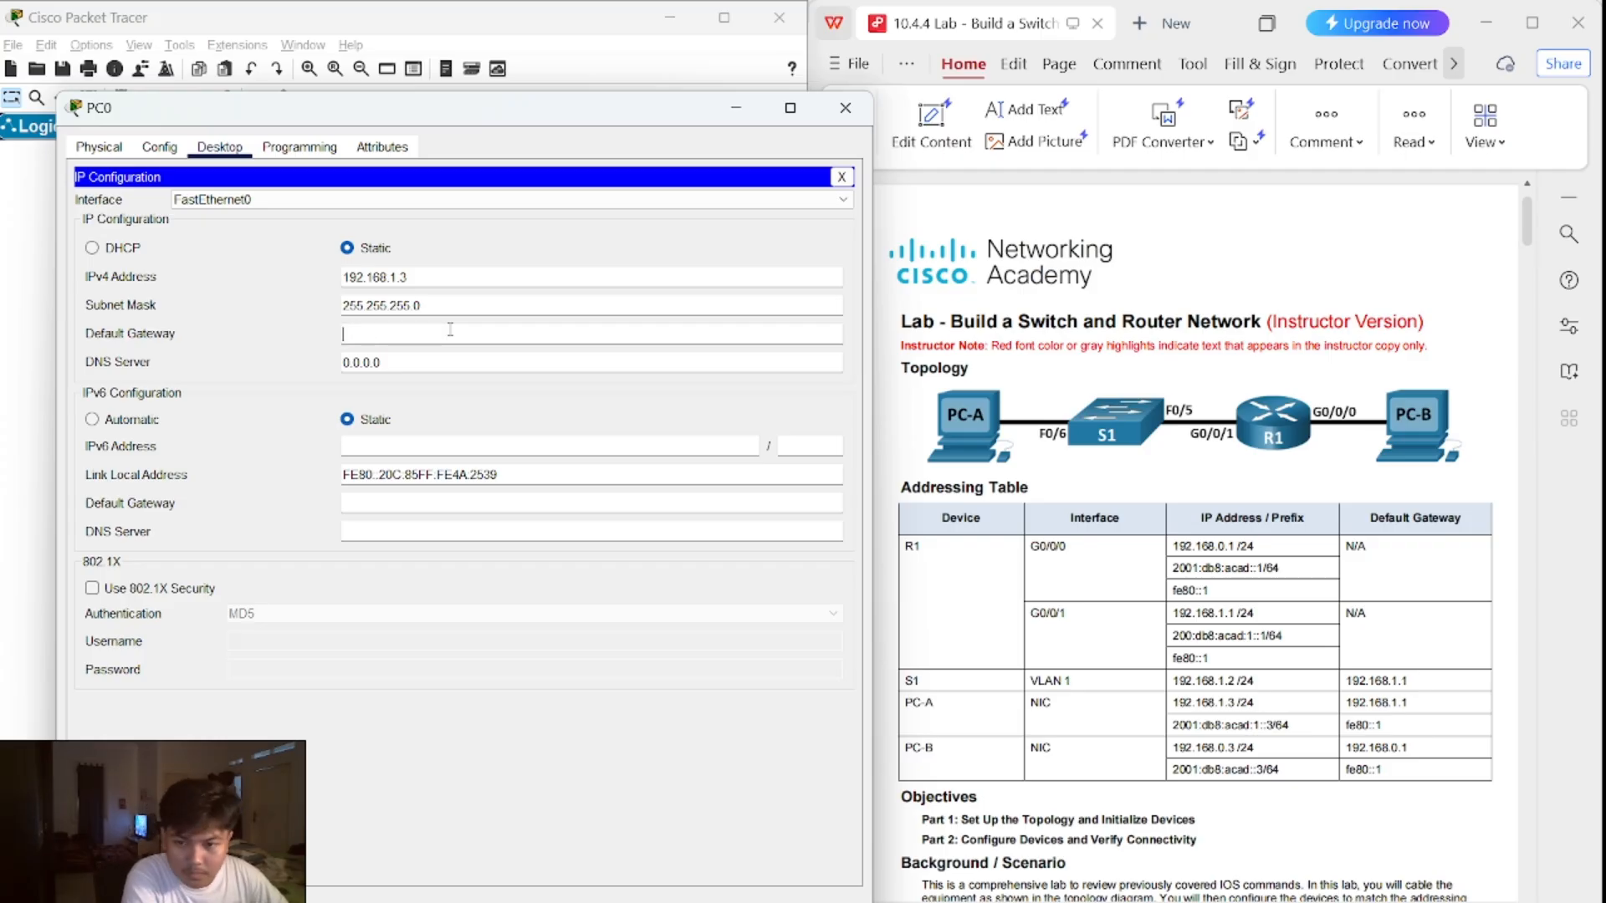
pyautogui.write('19')
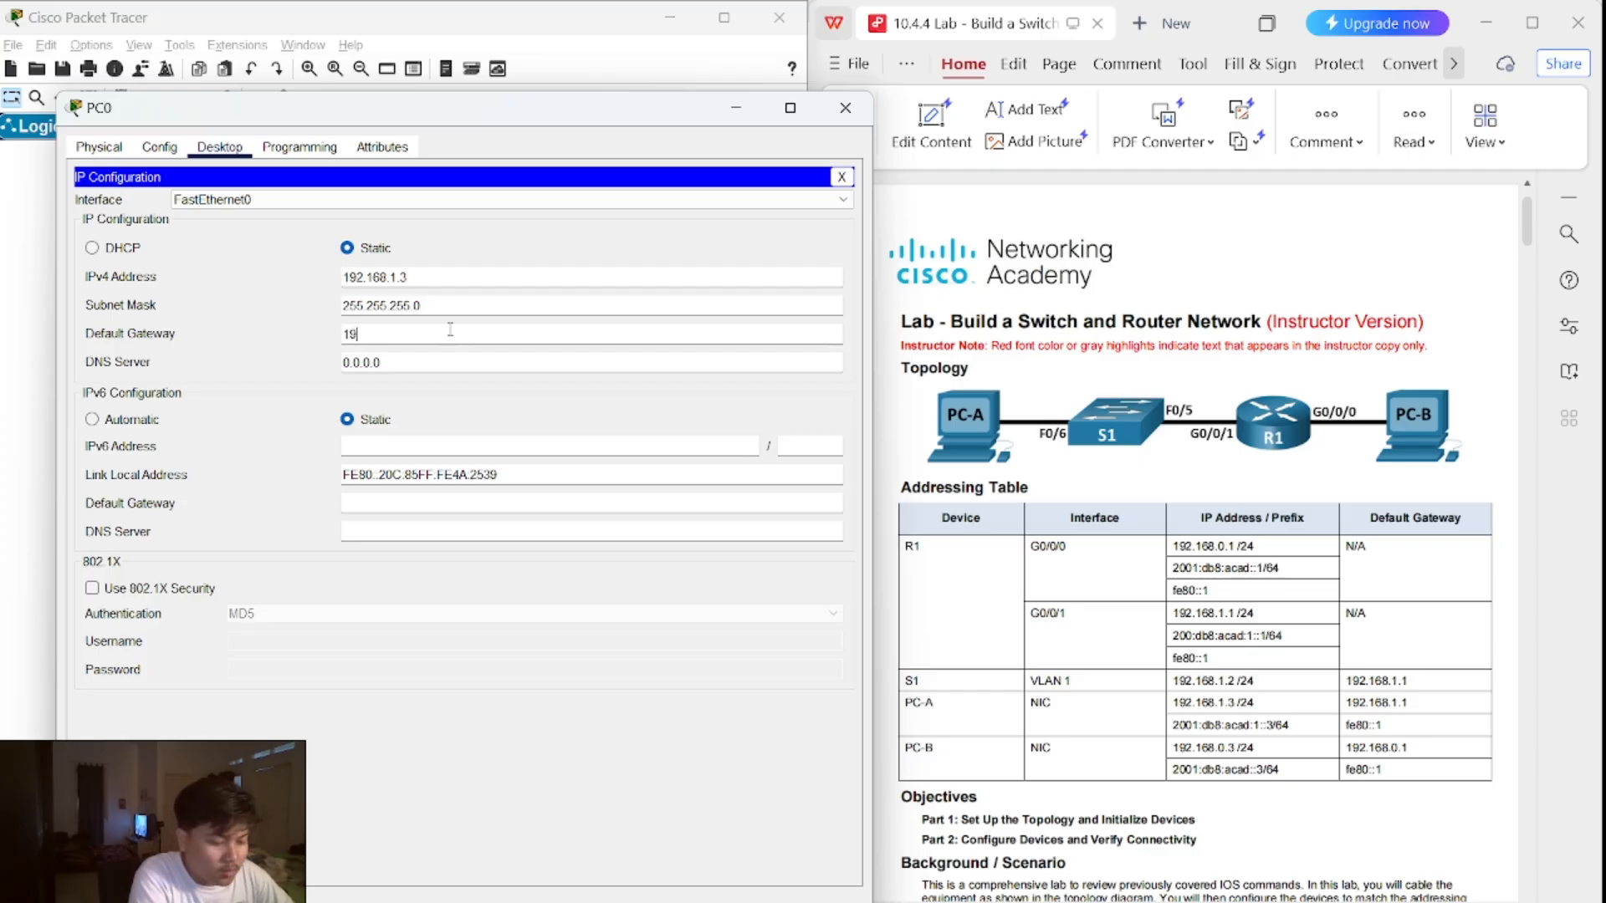
pyautogui.write('2.168.1.1')
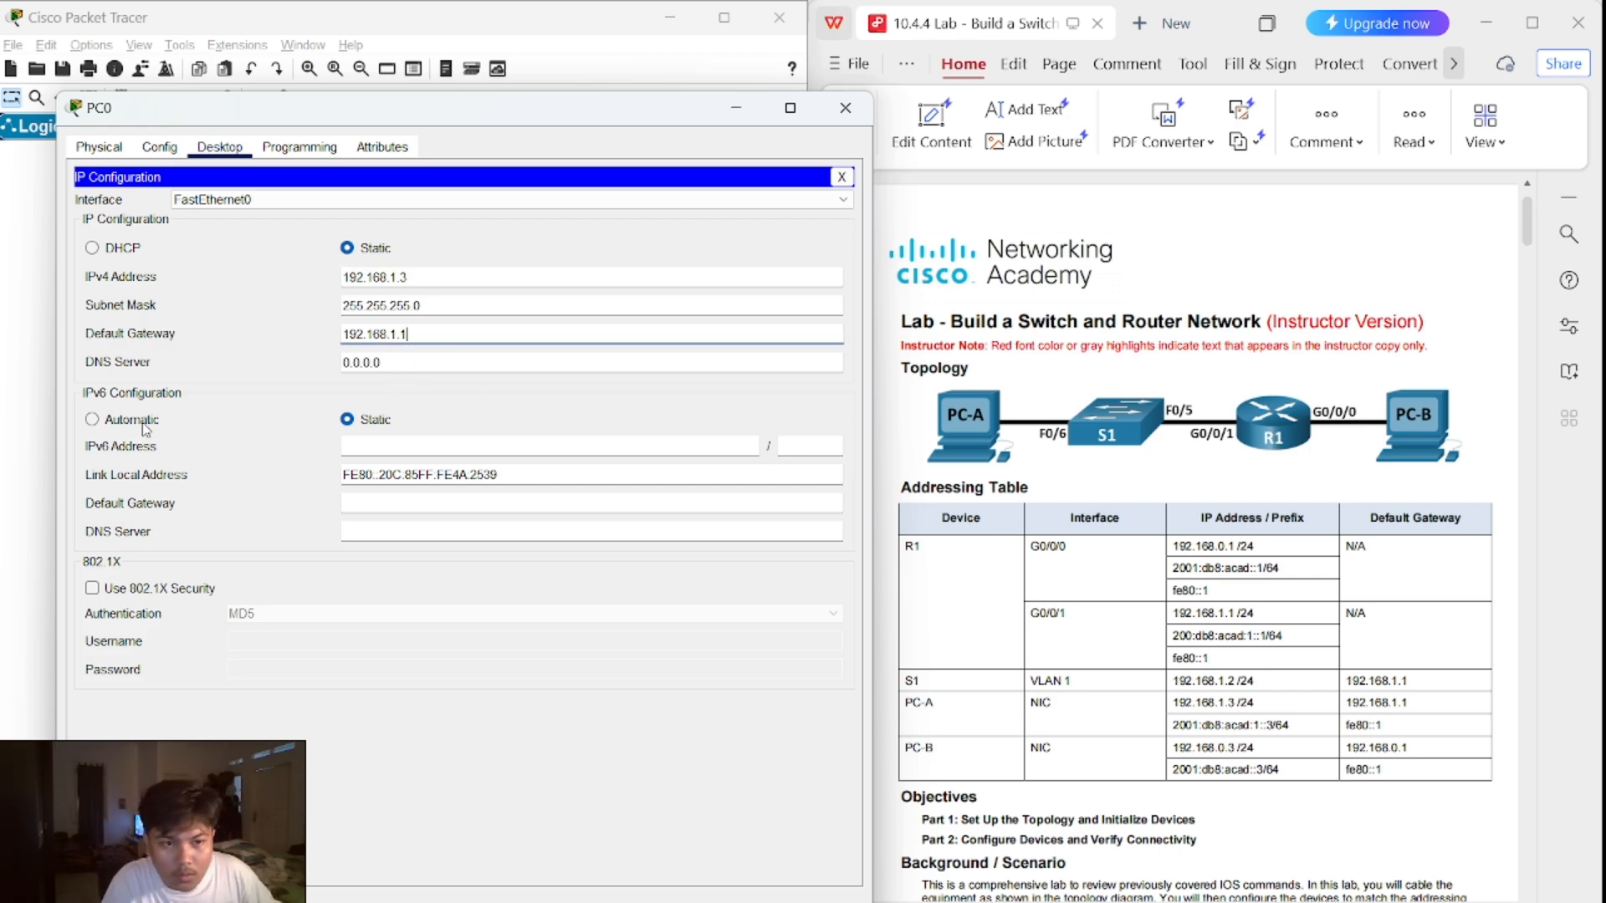
# - Set PC0's static IPv6 address to 2001:db8:acad:1::3 with prefix length 64, copying the address from the lab's addressing table
pyautogui.click(408, 446)
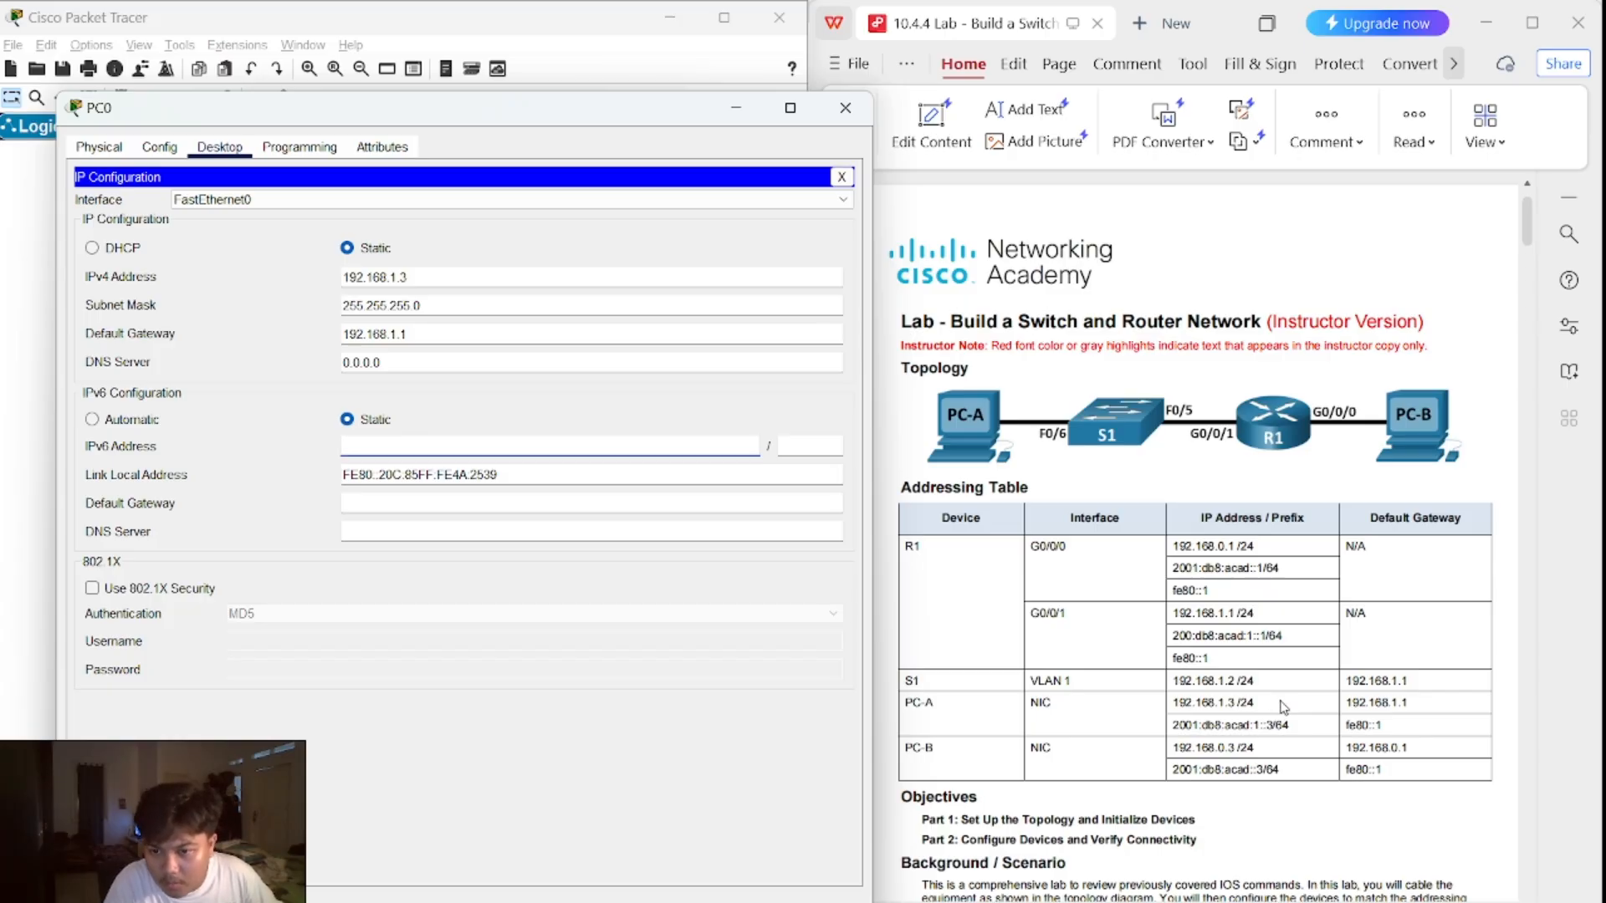
pyautogui.click(1303, 727)
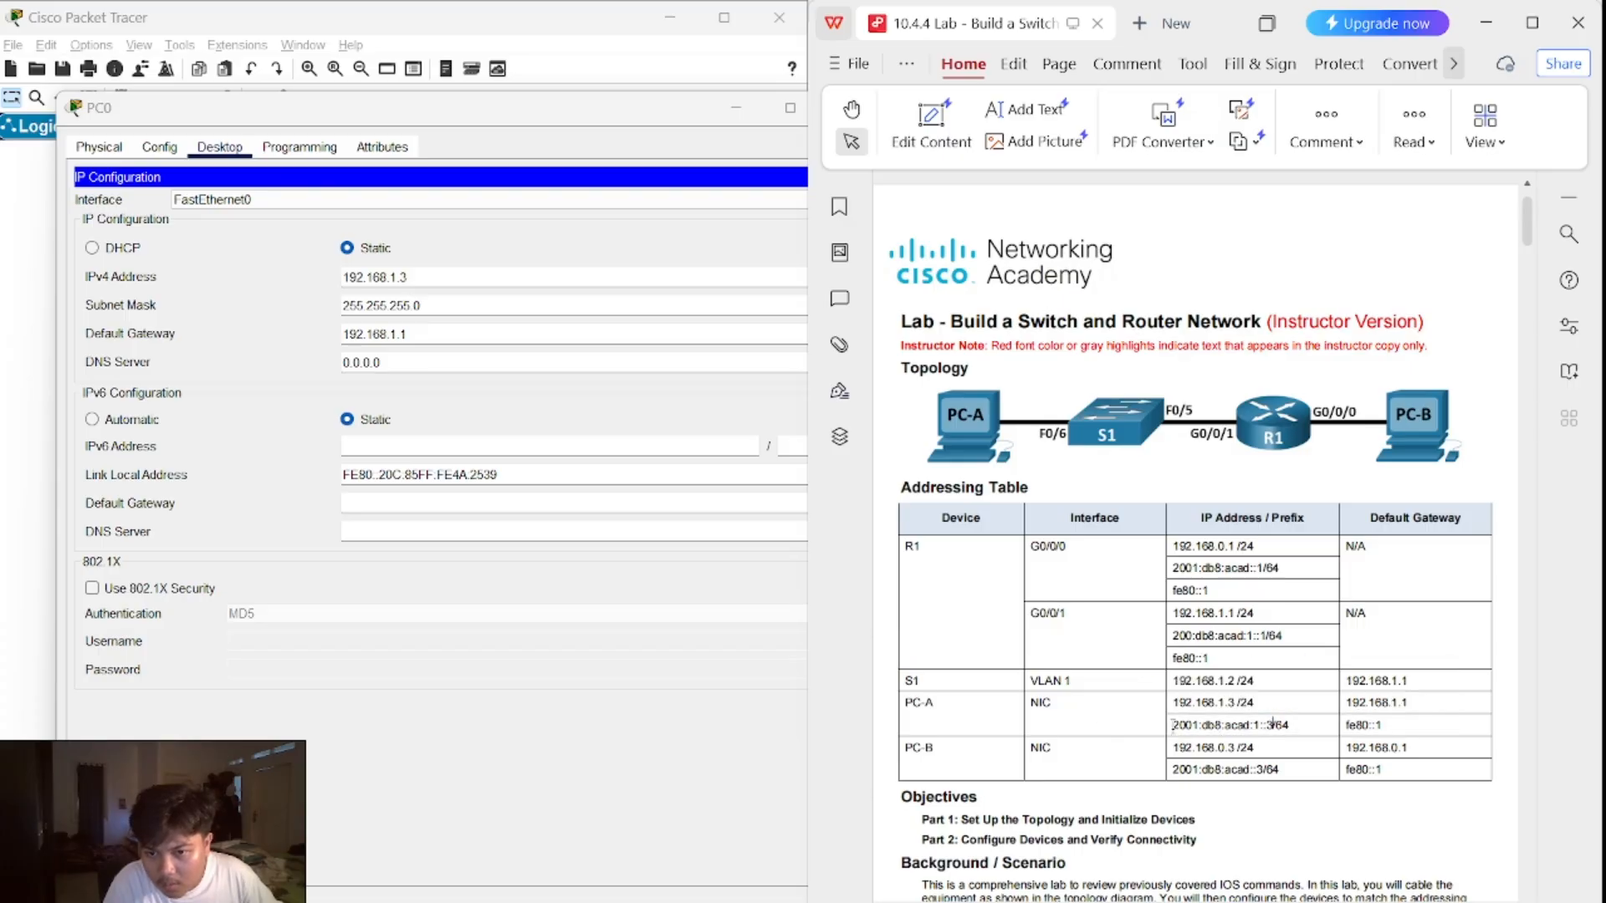
pyautogui.moveTo(1171, 724); pyautogui.dragTo(1270, 724)
pyautogui.hotkey('ctrl', 'c')
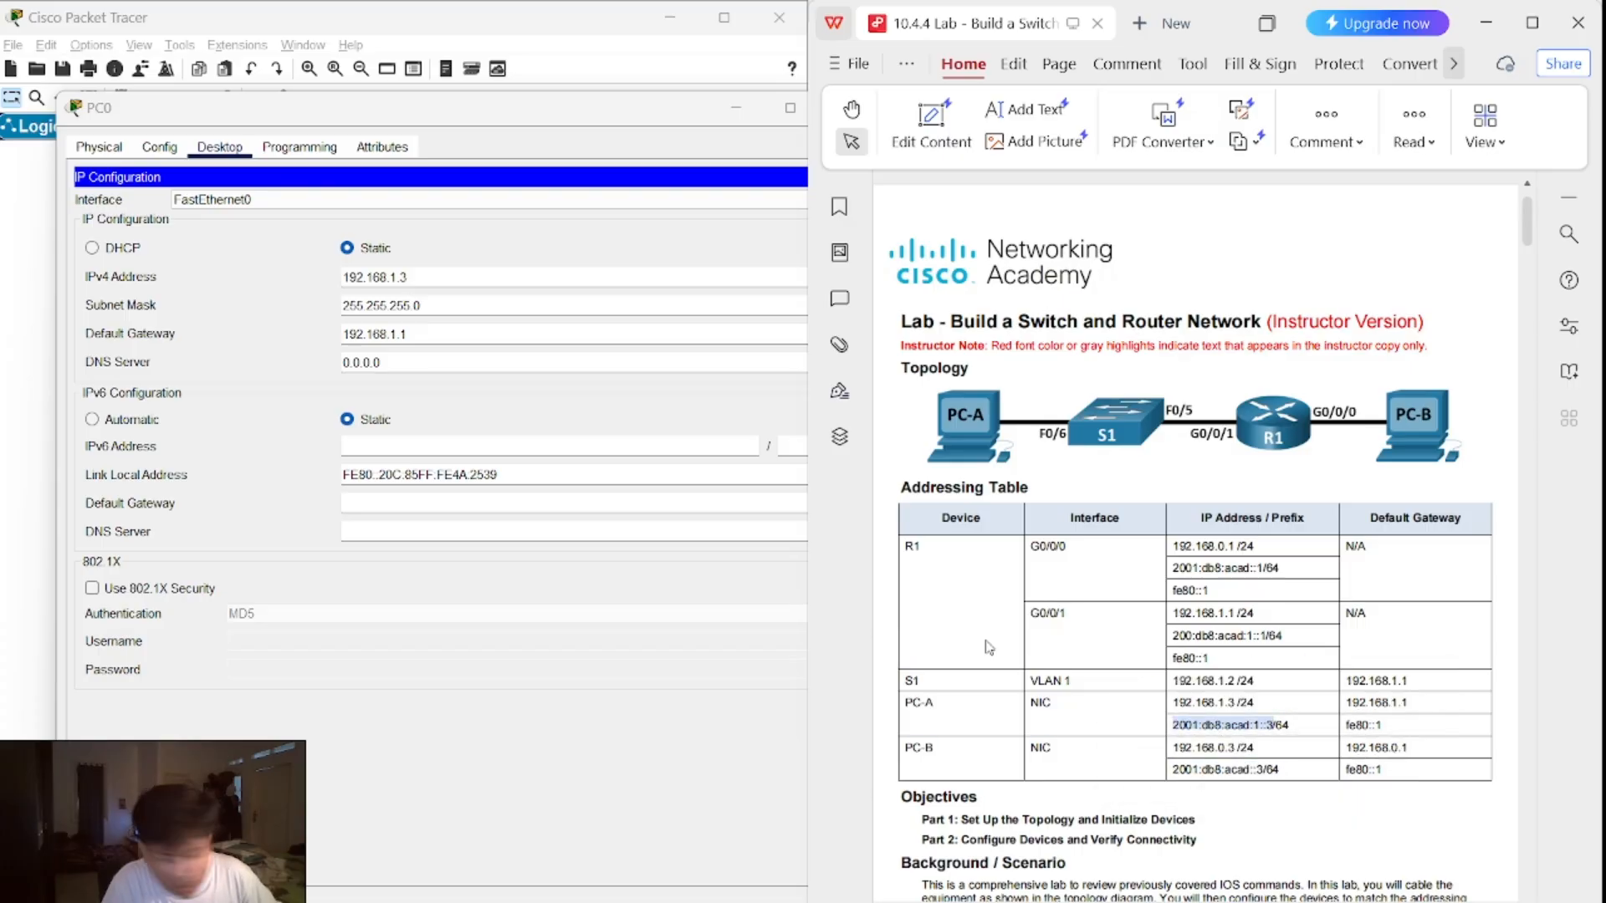
pyautogui.click(484, 452)
pyautogui.hotkey('ctrl', 'v')
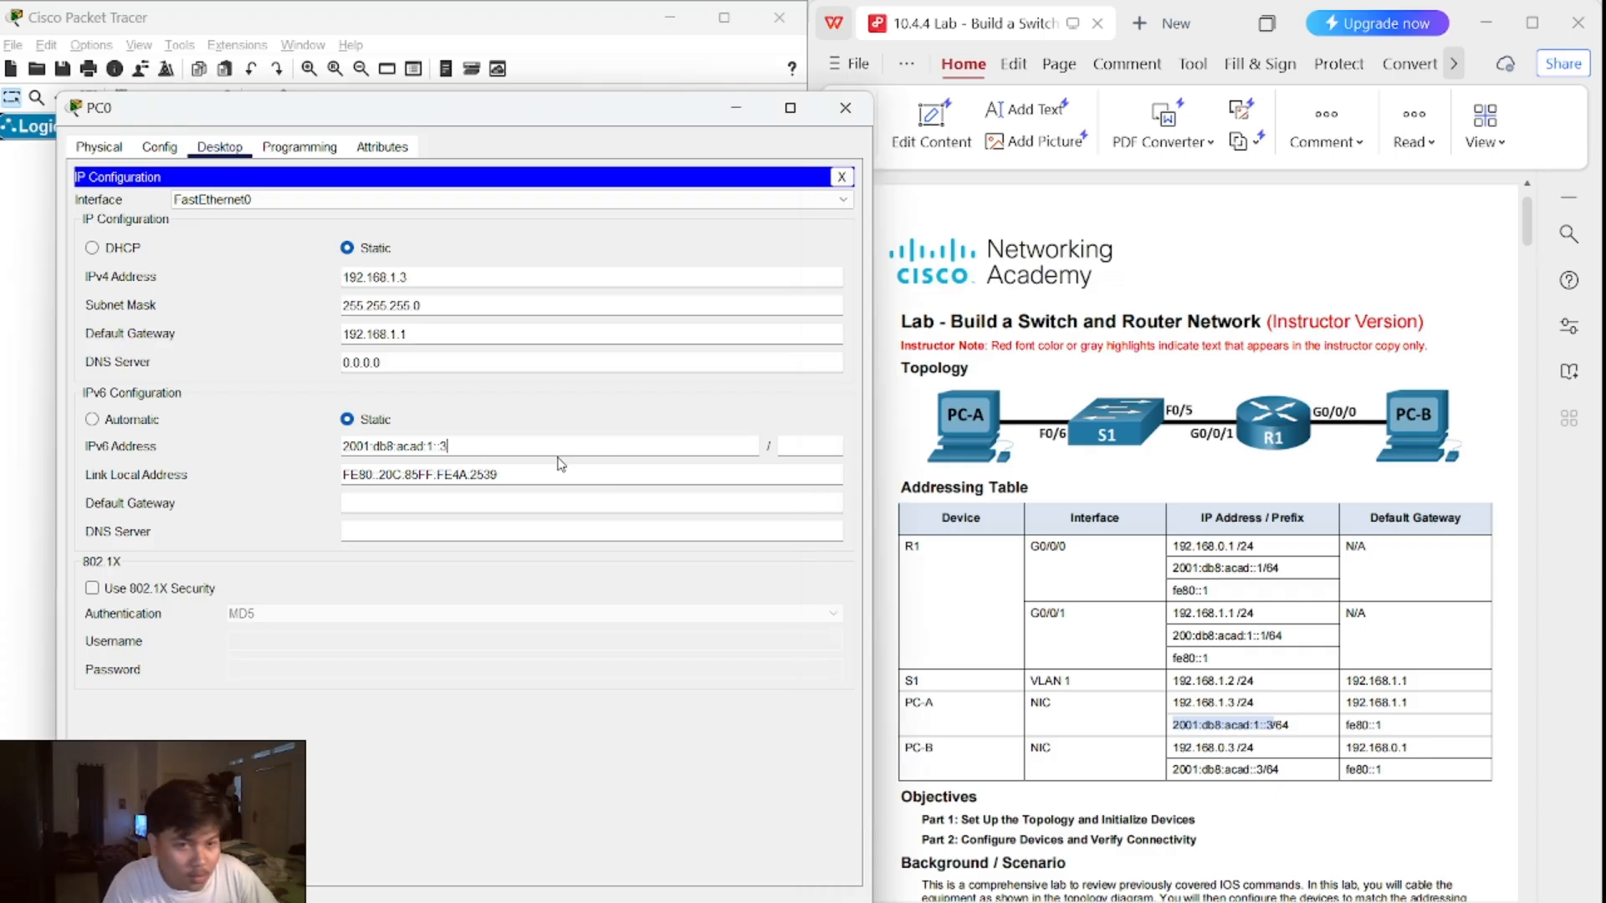
pyautogui.click(799, 449)
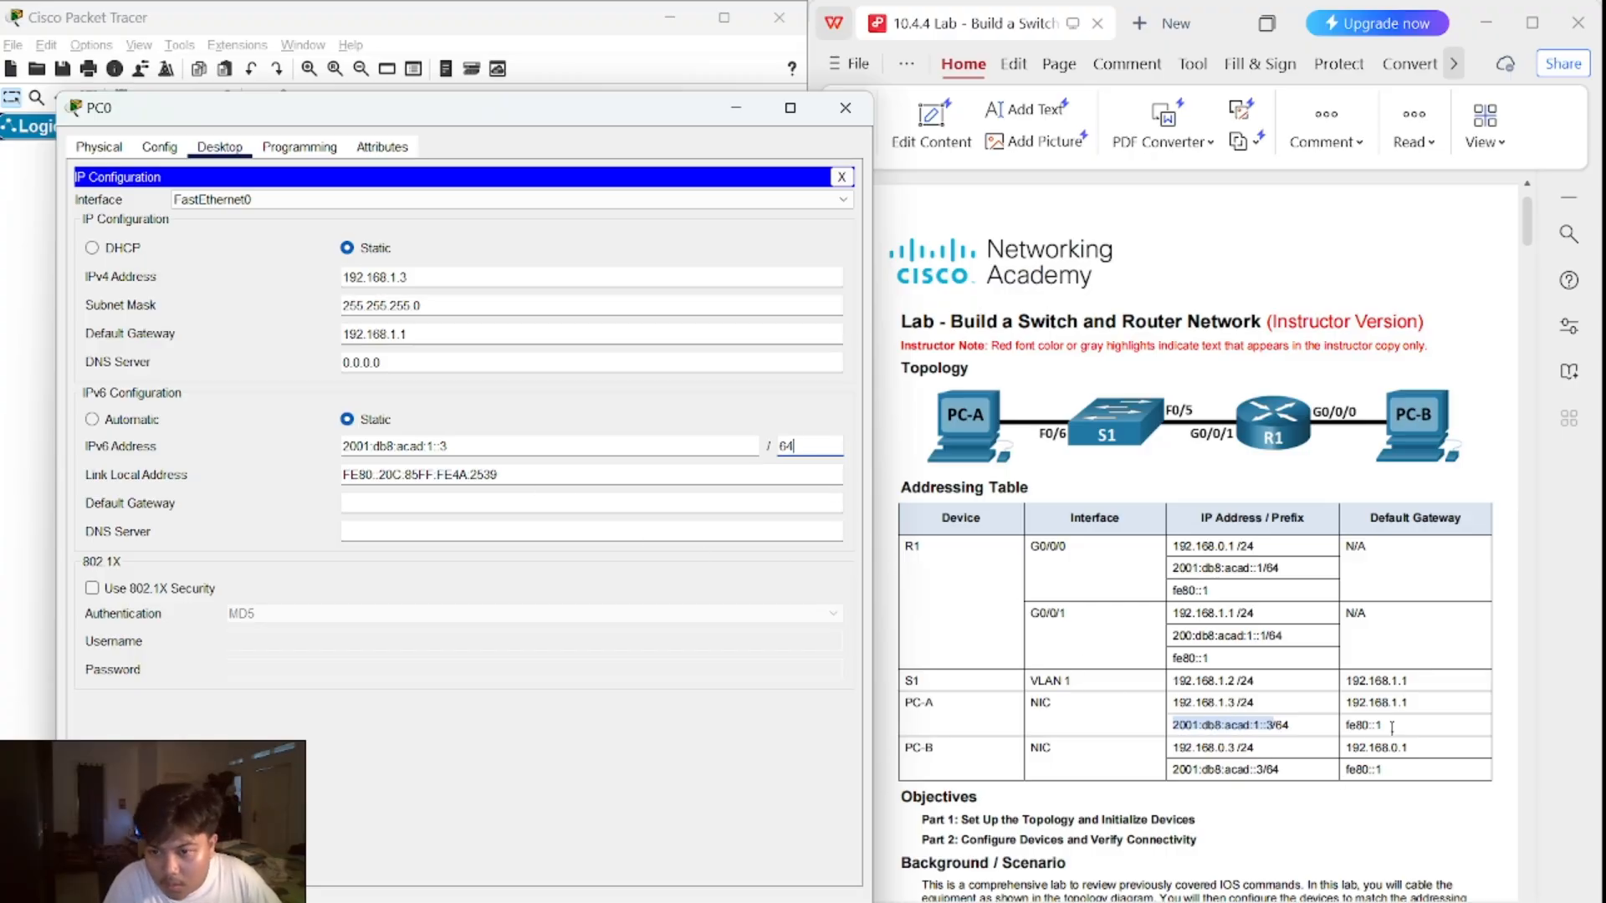
# - Set PC0's IPv6 default gateway to fe80::1 and close its configuration window
pyautogui.click(1115, 690)
pyautogui.click(520, 493)
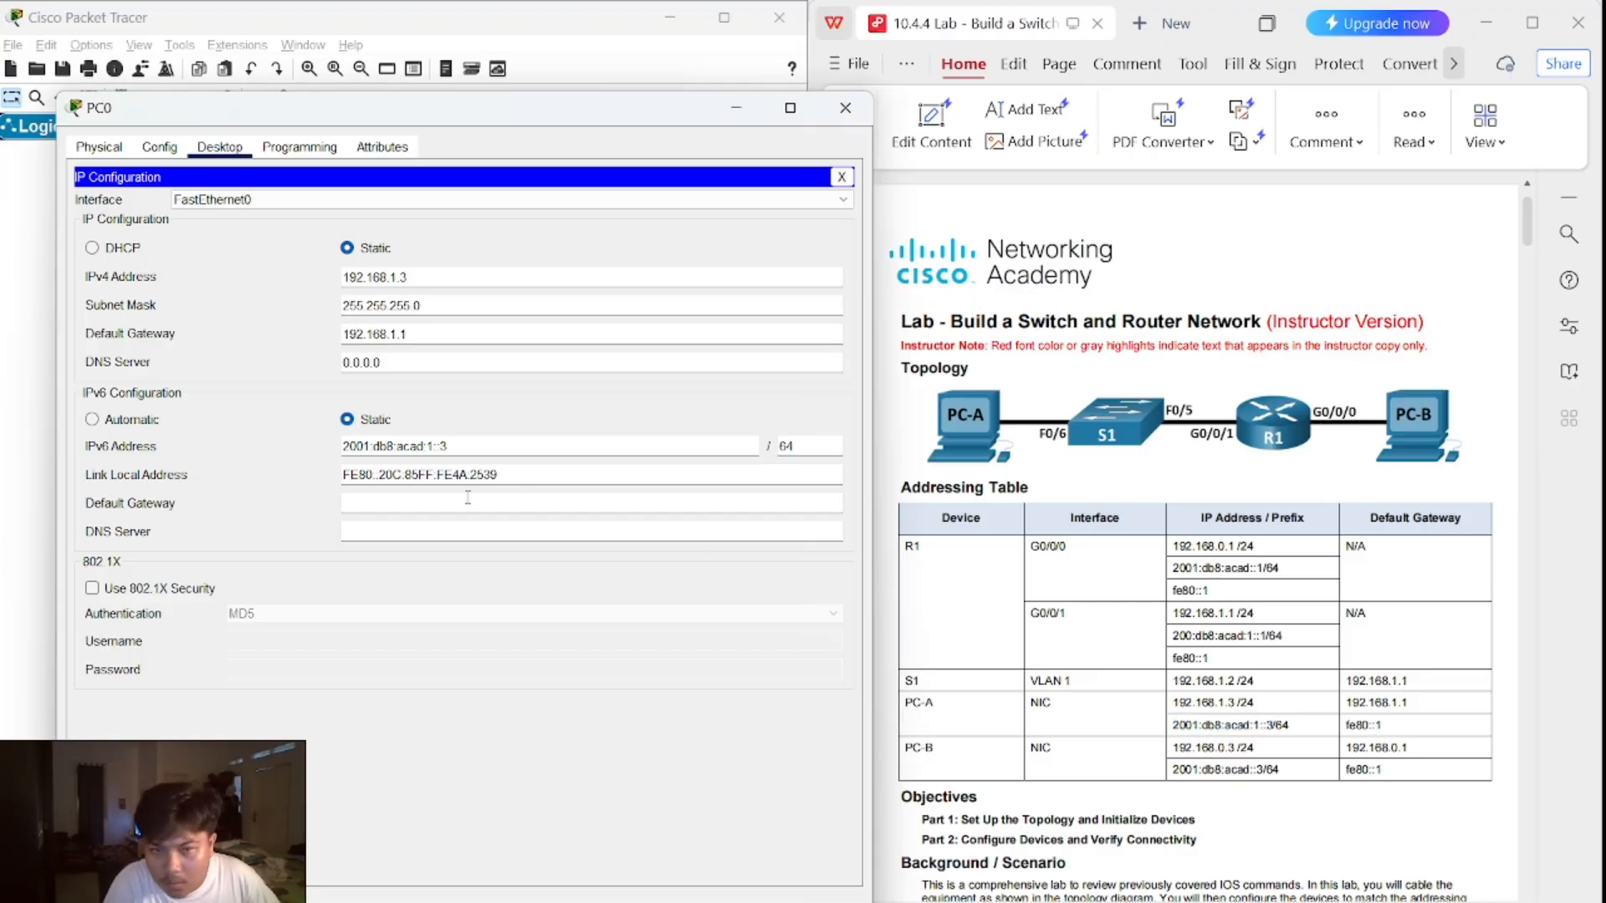
pyautogui.click(1340, 726)
pyautogui.moveTo(1340, 725); pyautogui.dragTo(1386, 725)
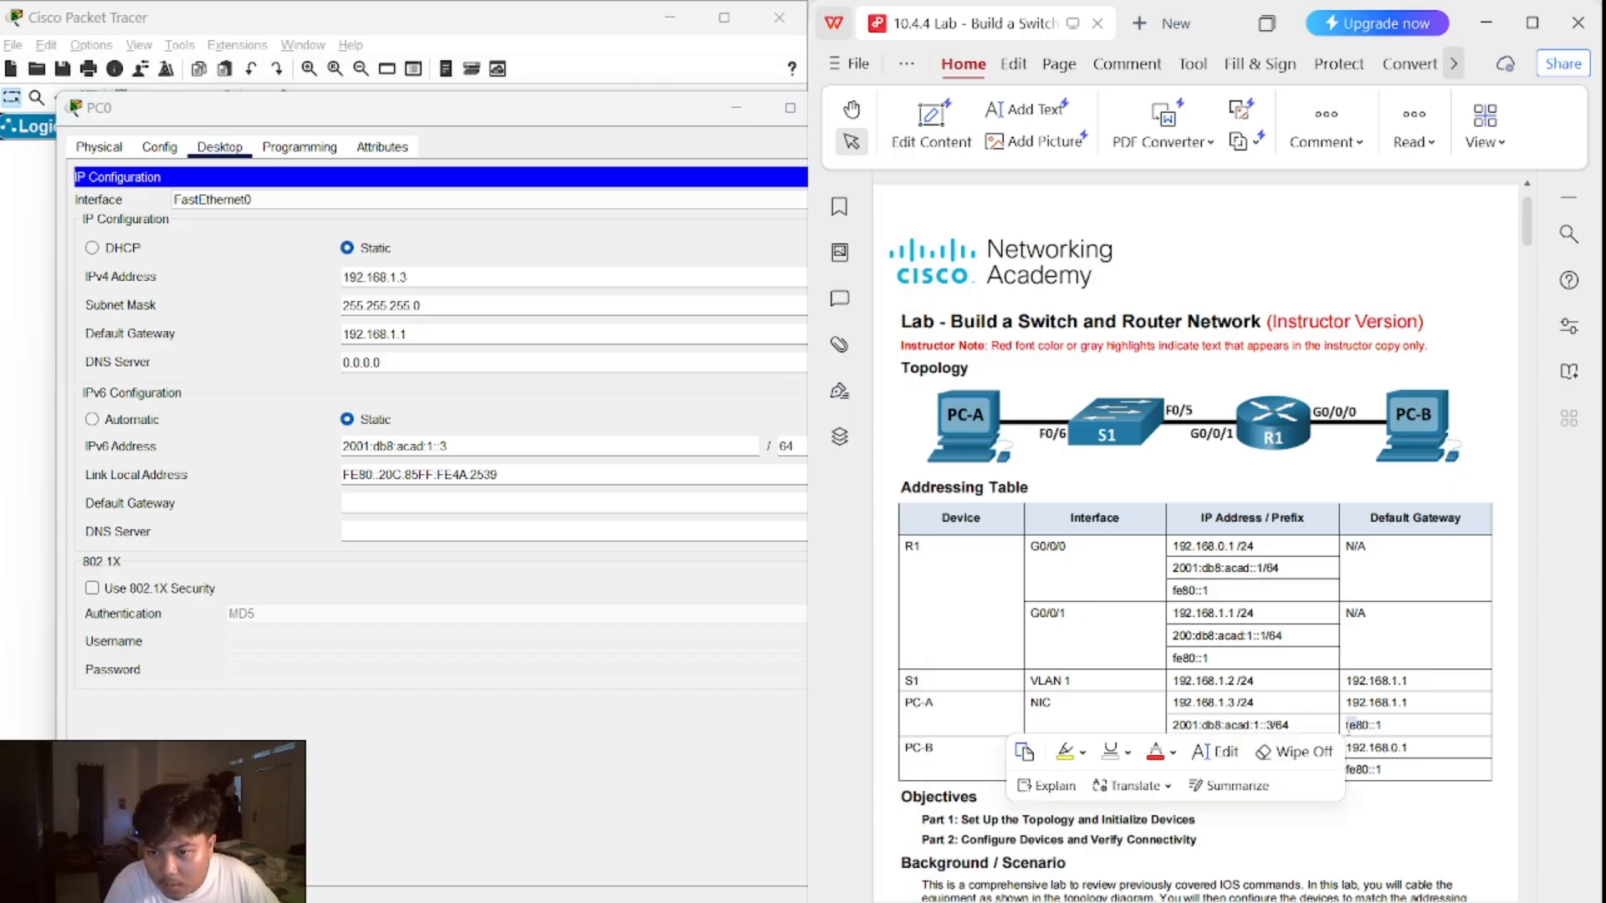
pyautogui.click(1385, 725)
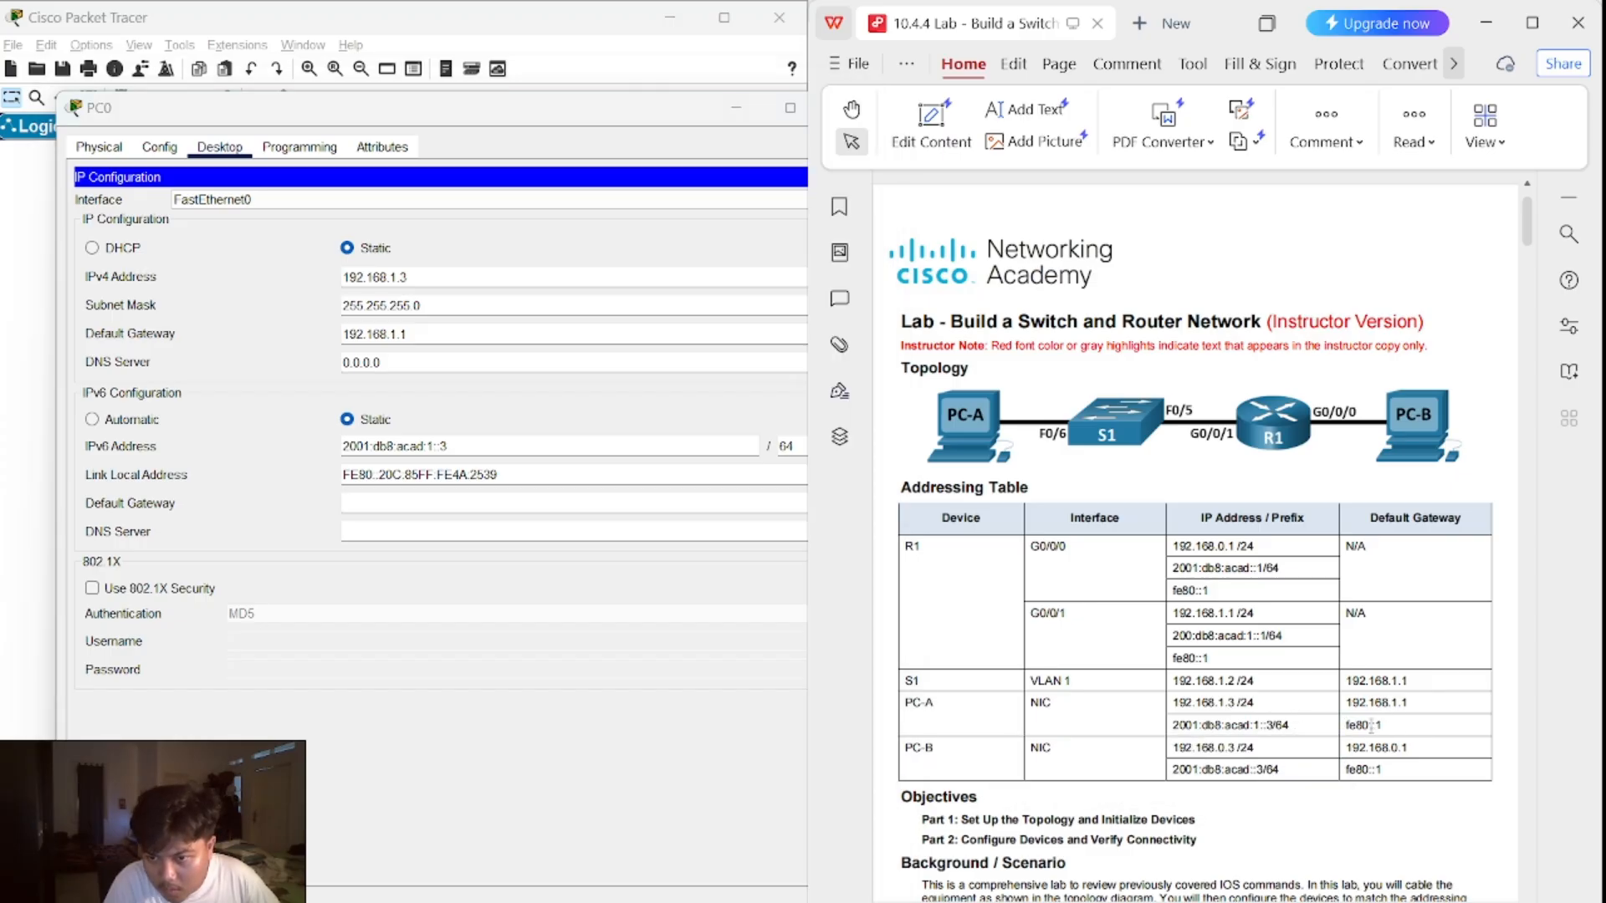
pyautogui.doubleClick(1349, 727)
pyautogui.click(1408, 732)
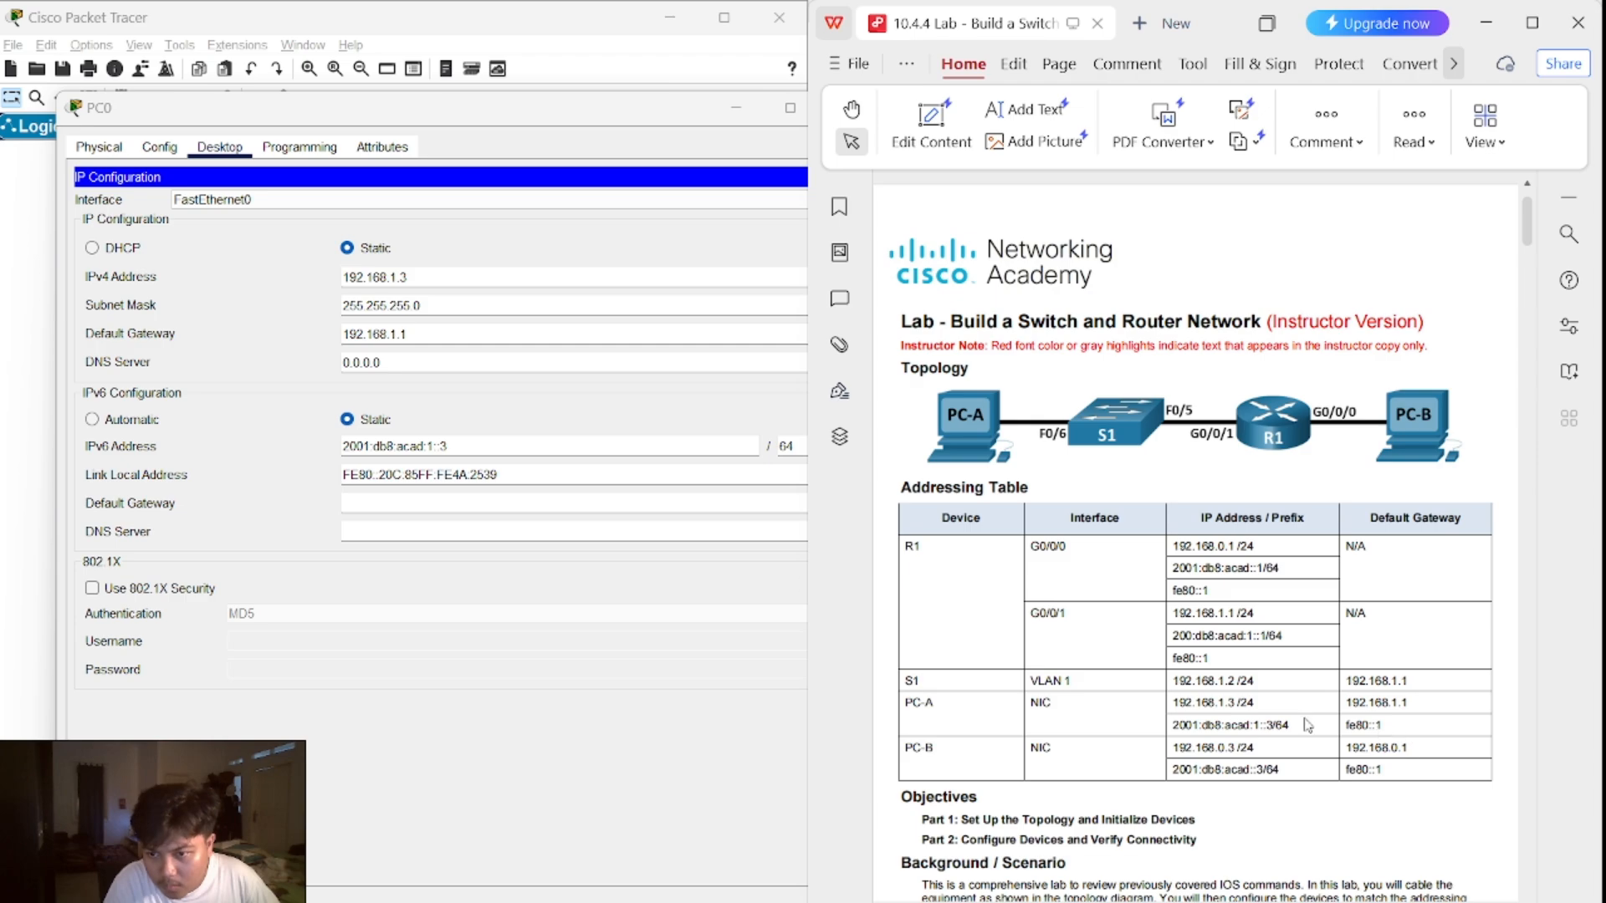
pyautogui.click(435, 497)
pyautogui.write('fe80::1')
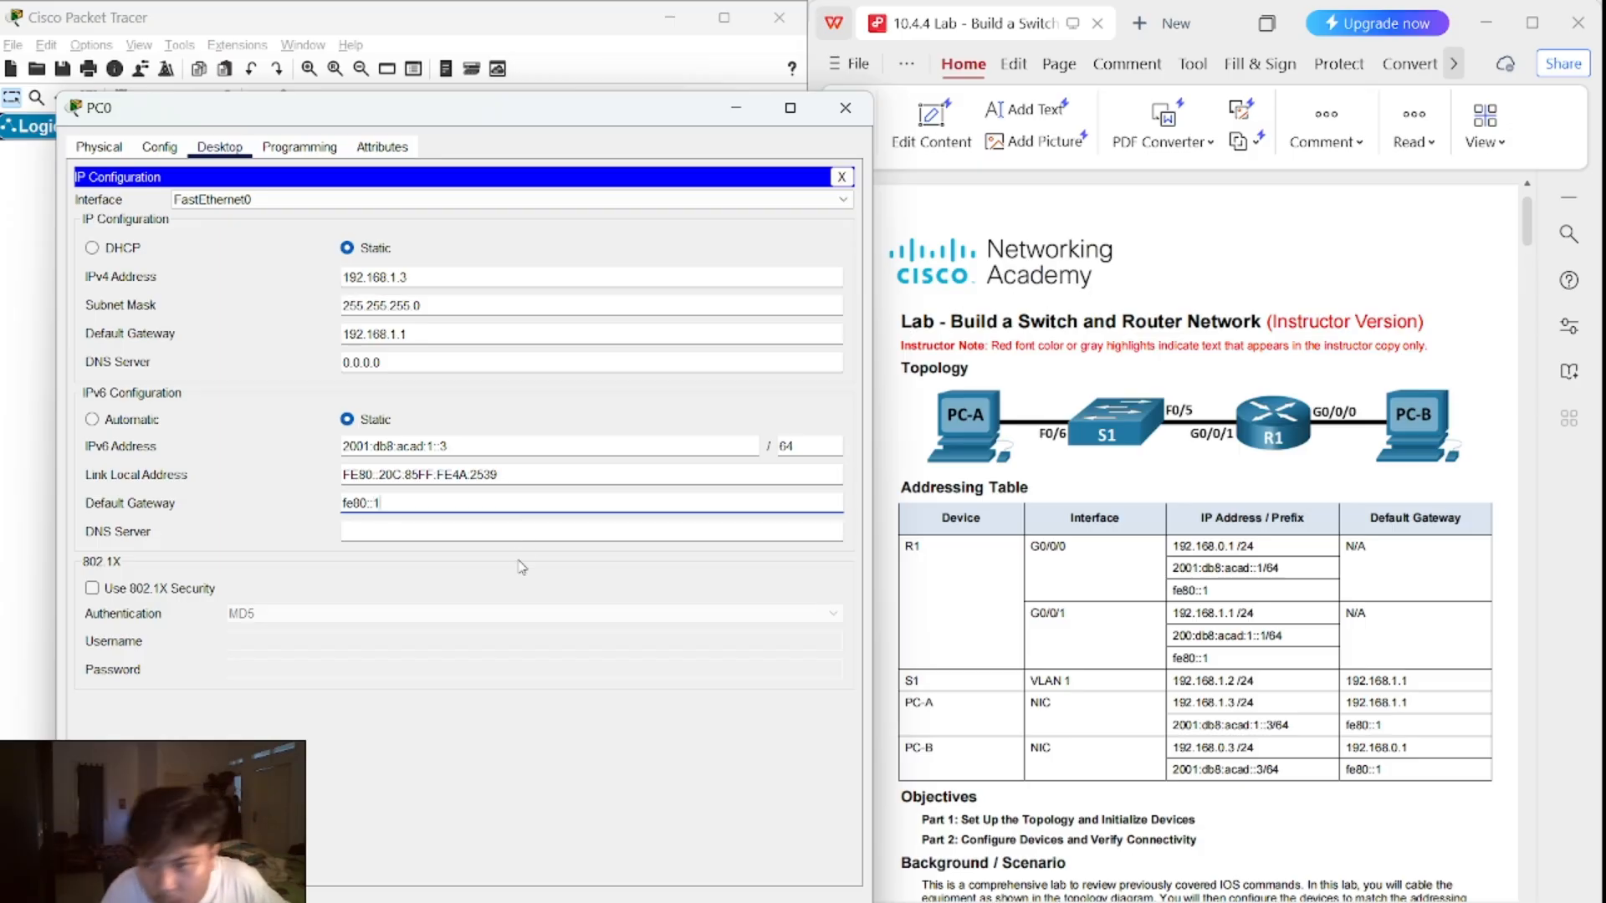
pyautogui.click(242, 465)
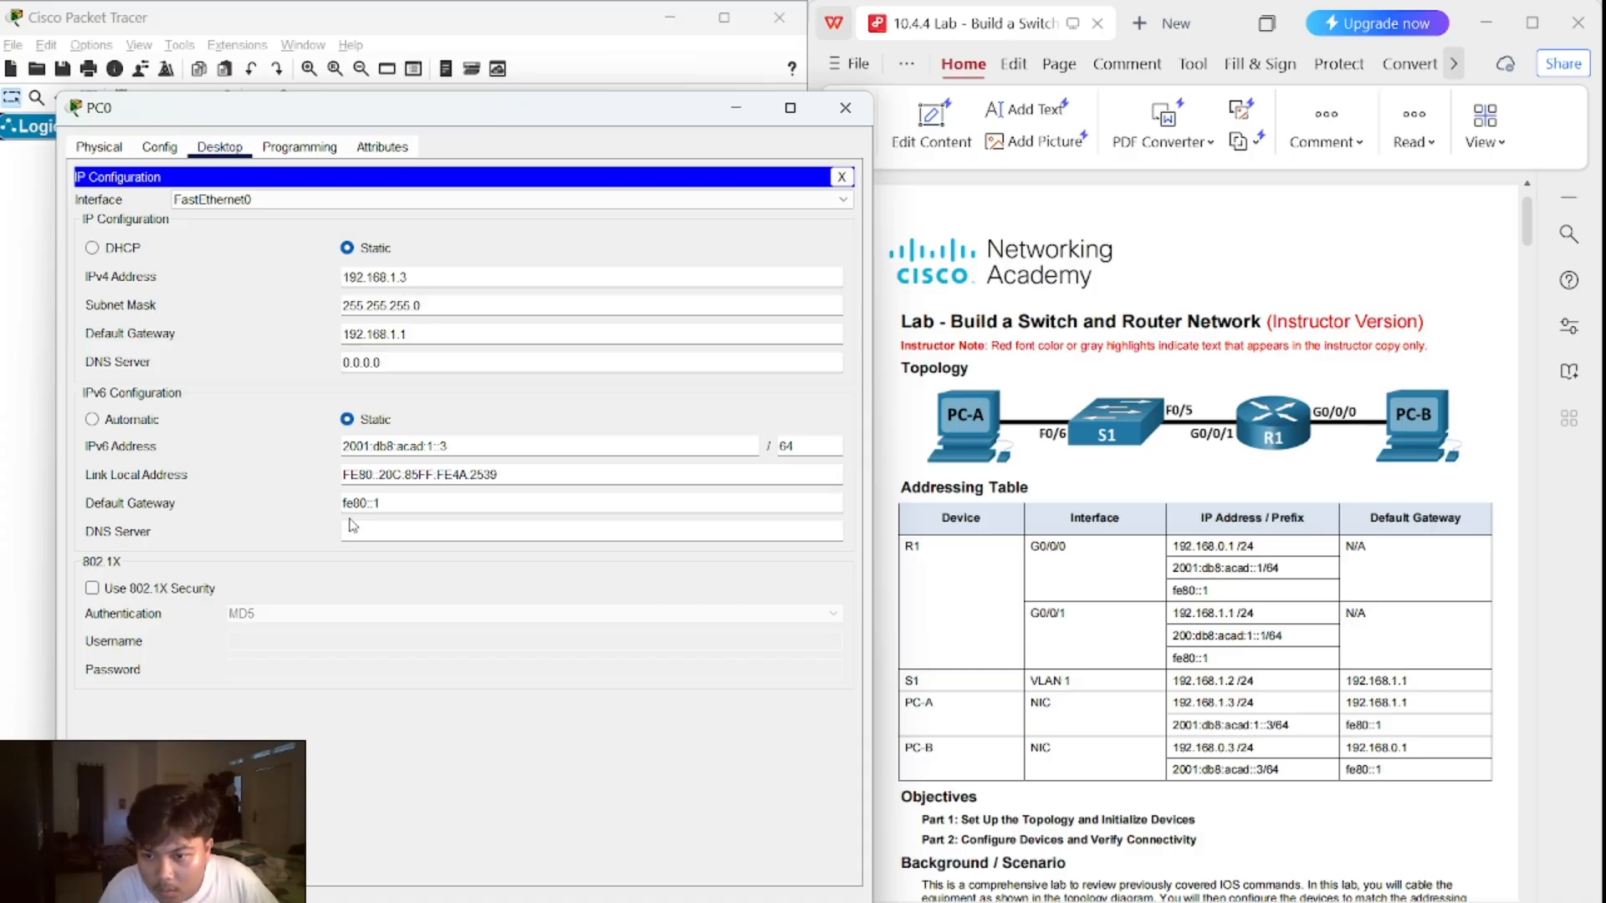
pyautogui.click(846, 110)
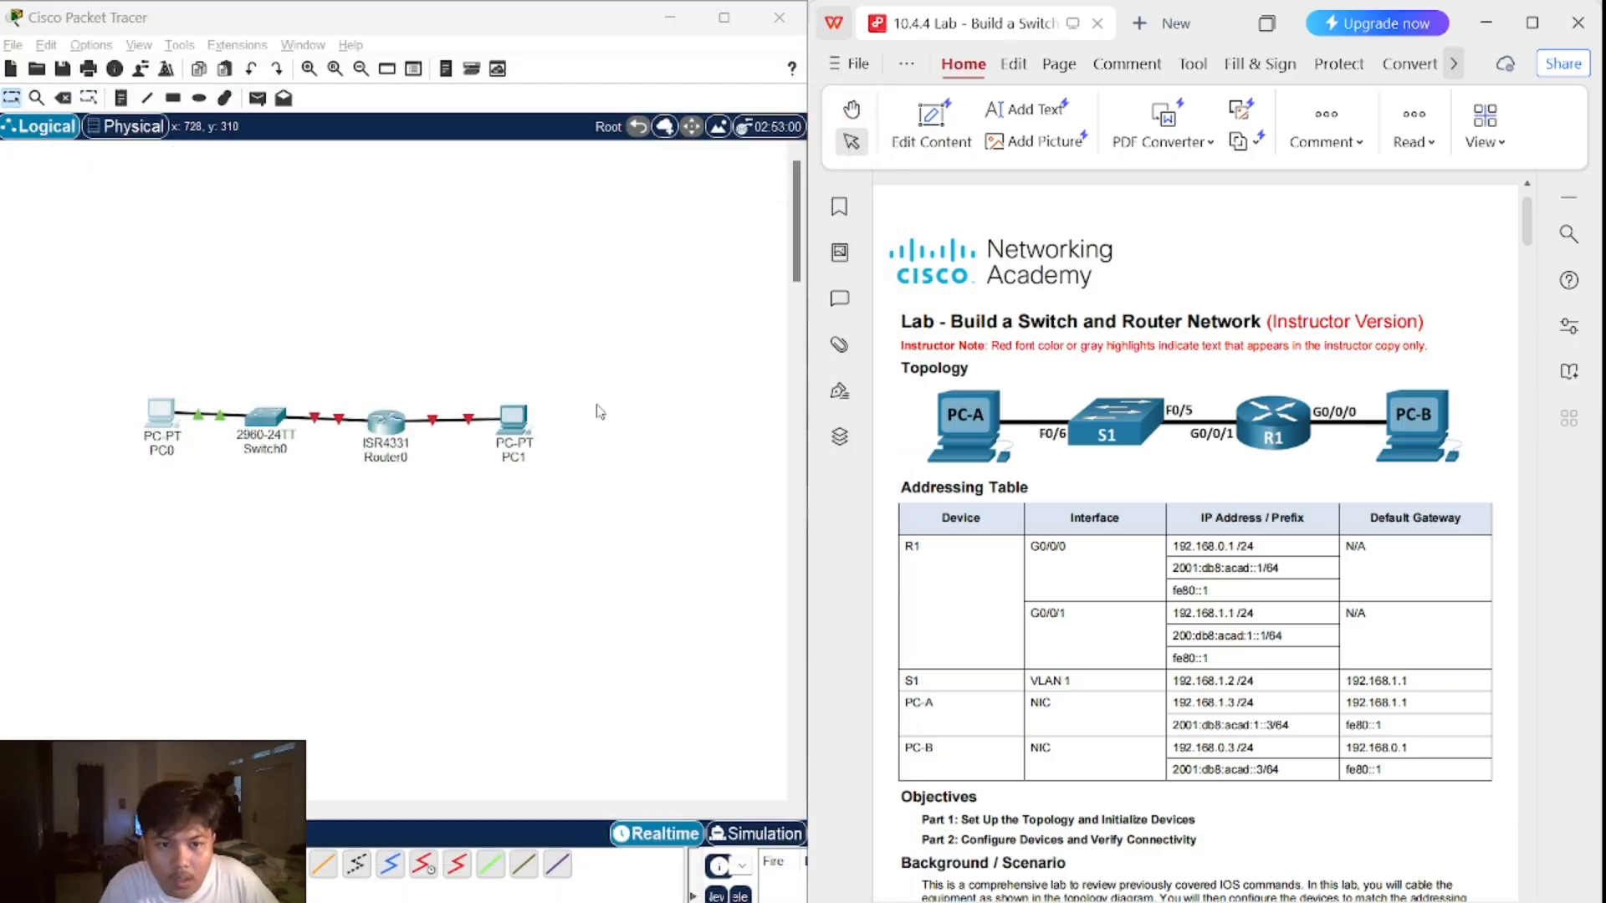
# - Open PC1's IP Configuration and set its static IPv4 address to 192.168.0.3 with subnet mask 255.255.255.0
pyautogui.click(512, 416)
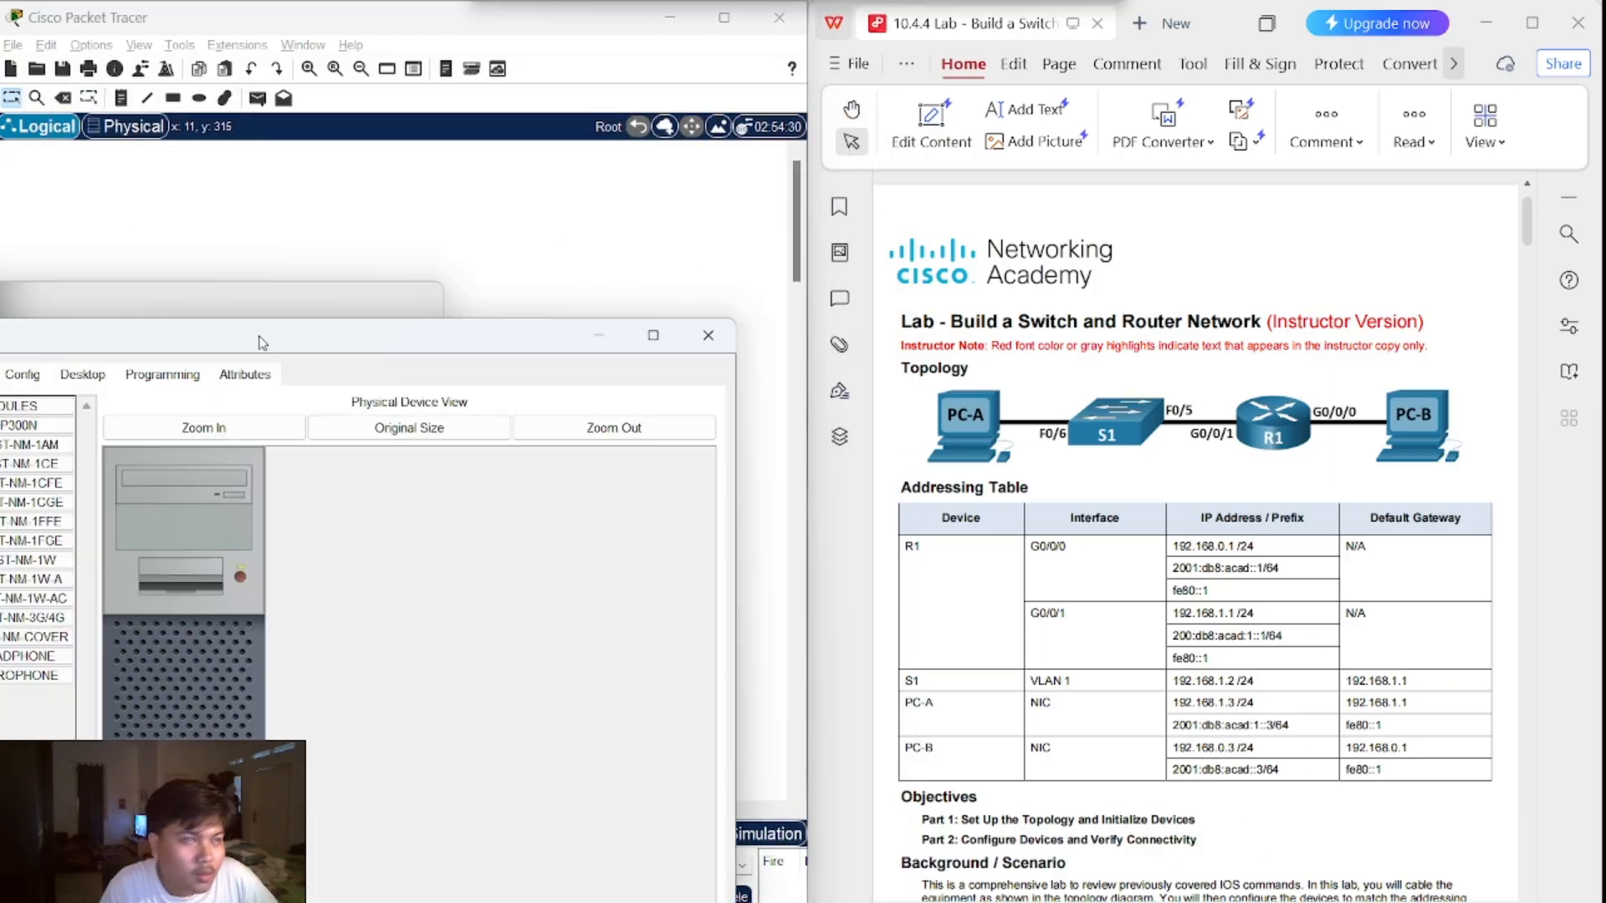
pyautogui.click(181, 149)
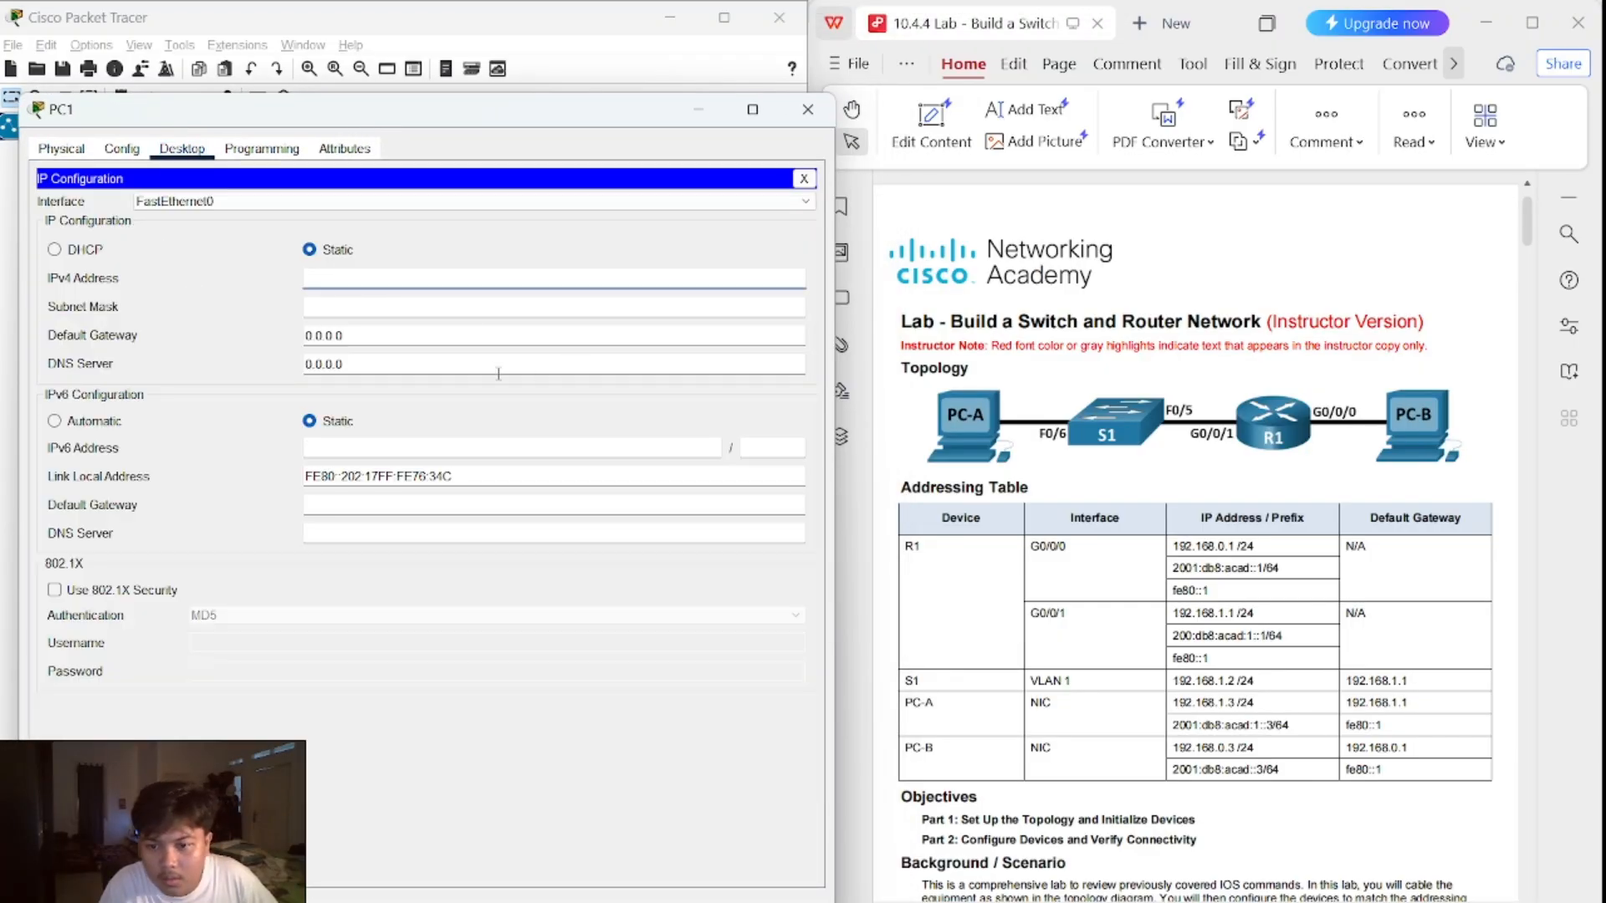
pyautogui.write('192')
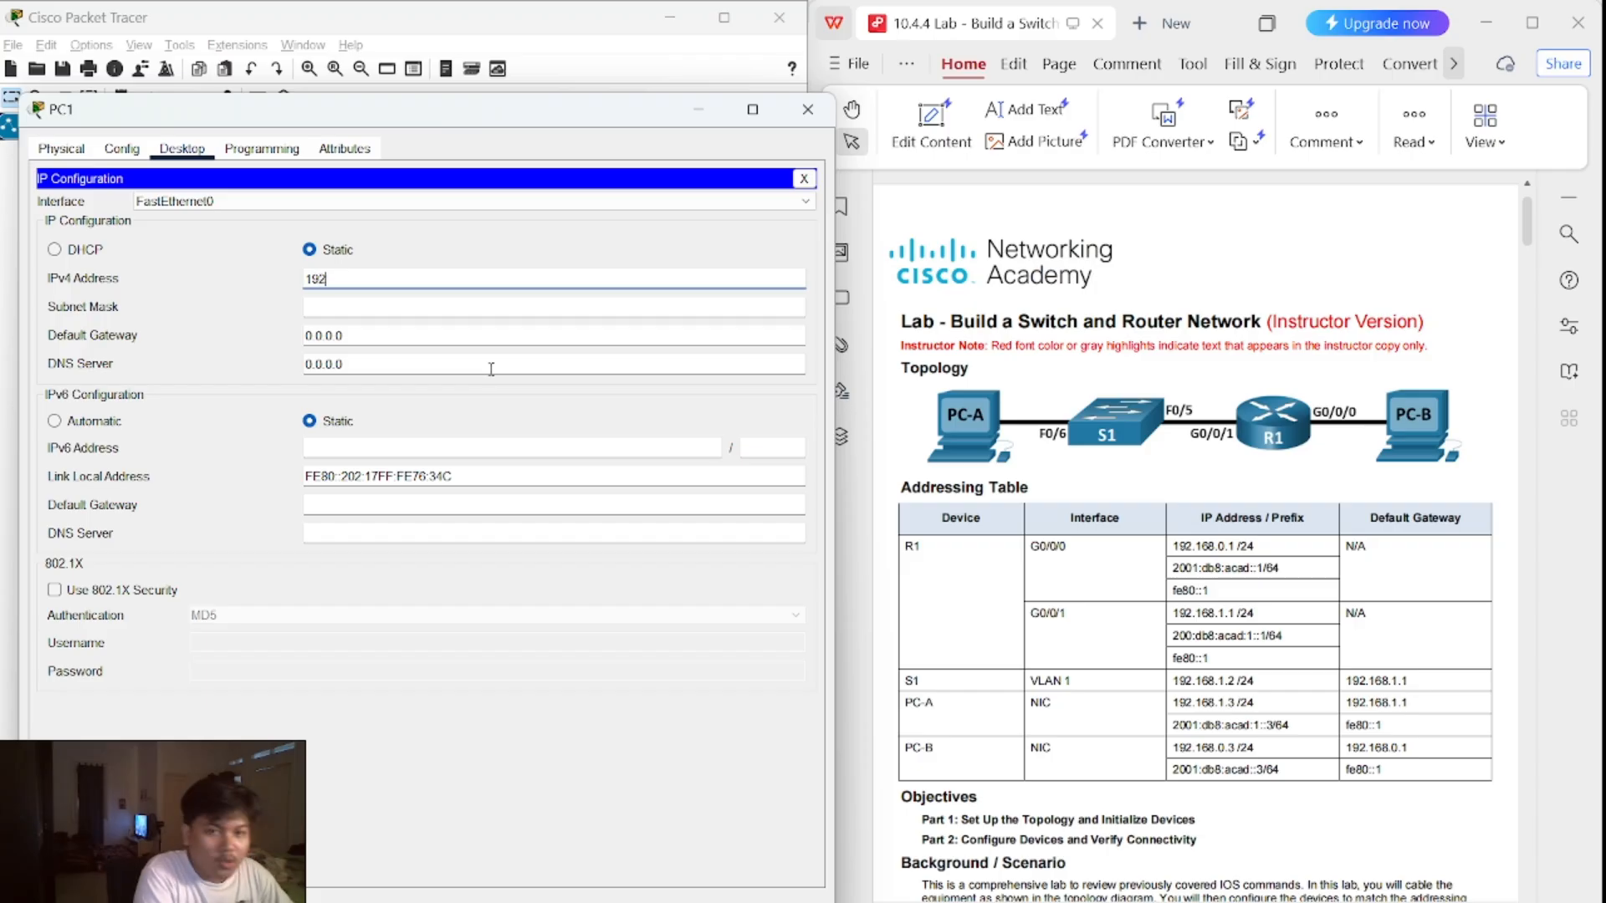
pyautogui.write('.168.0.3')
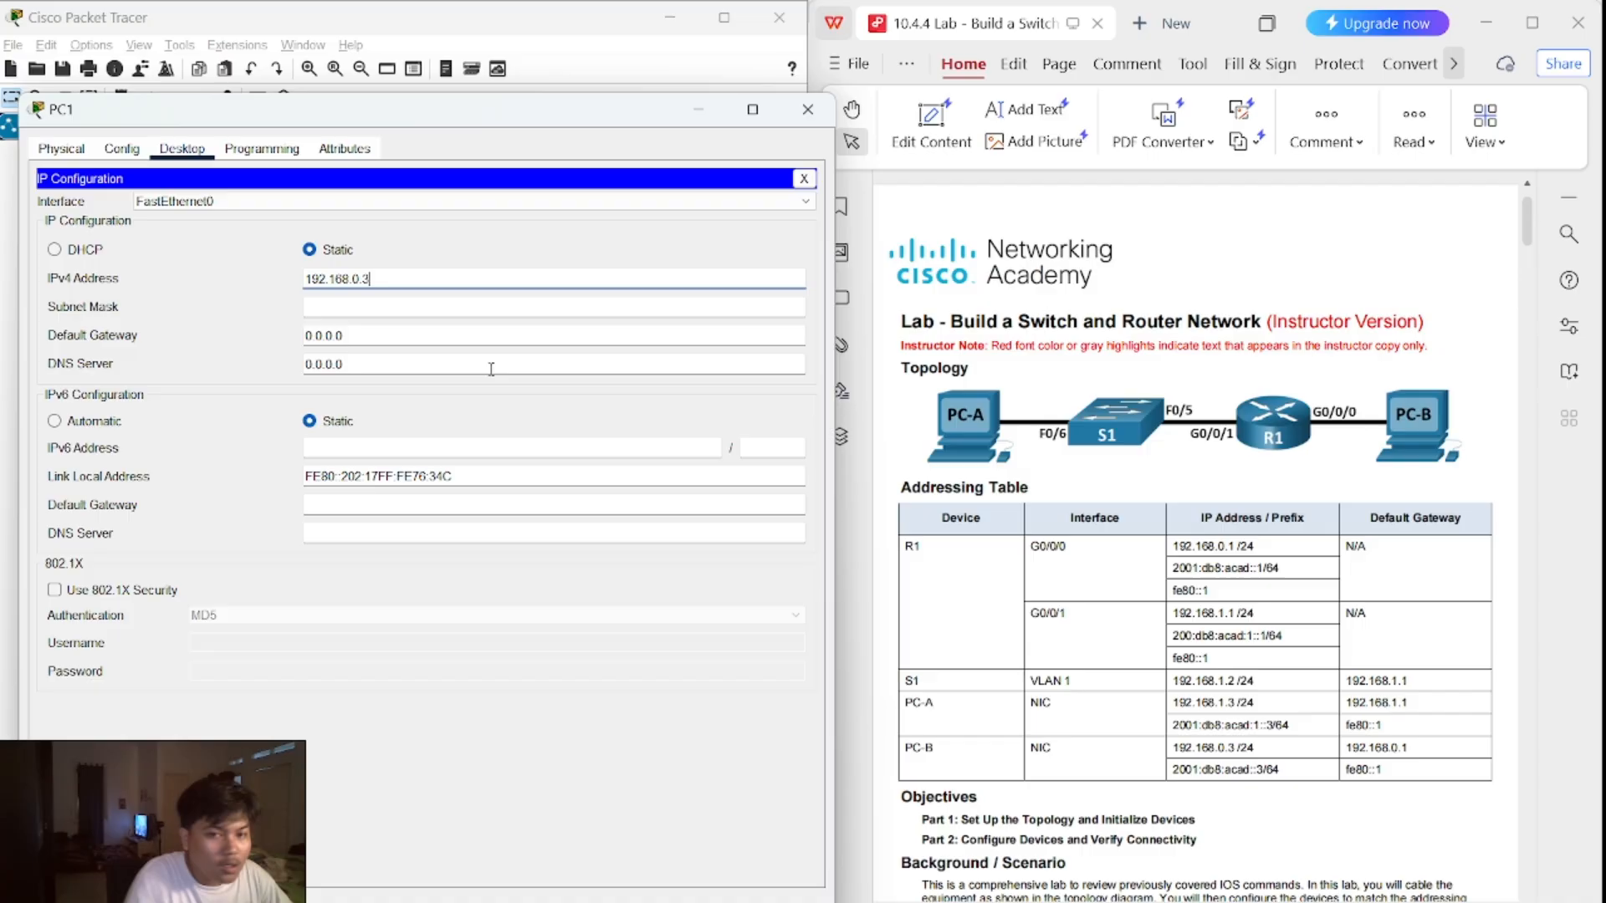
pyautogui.click(433, 308)
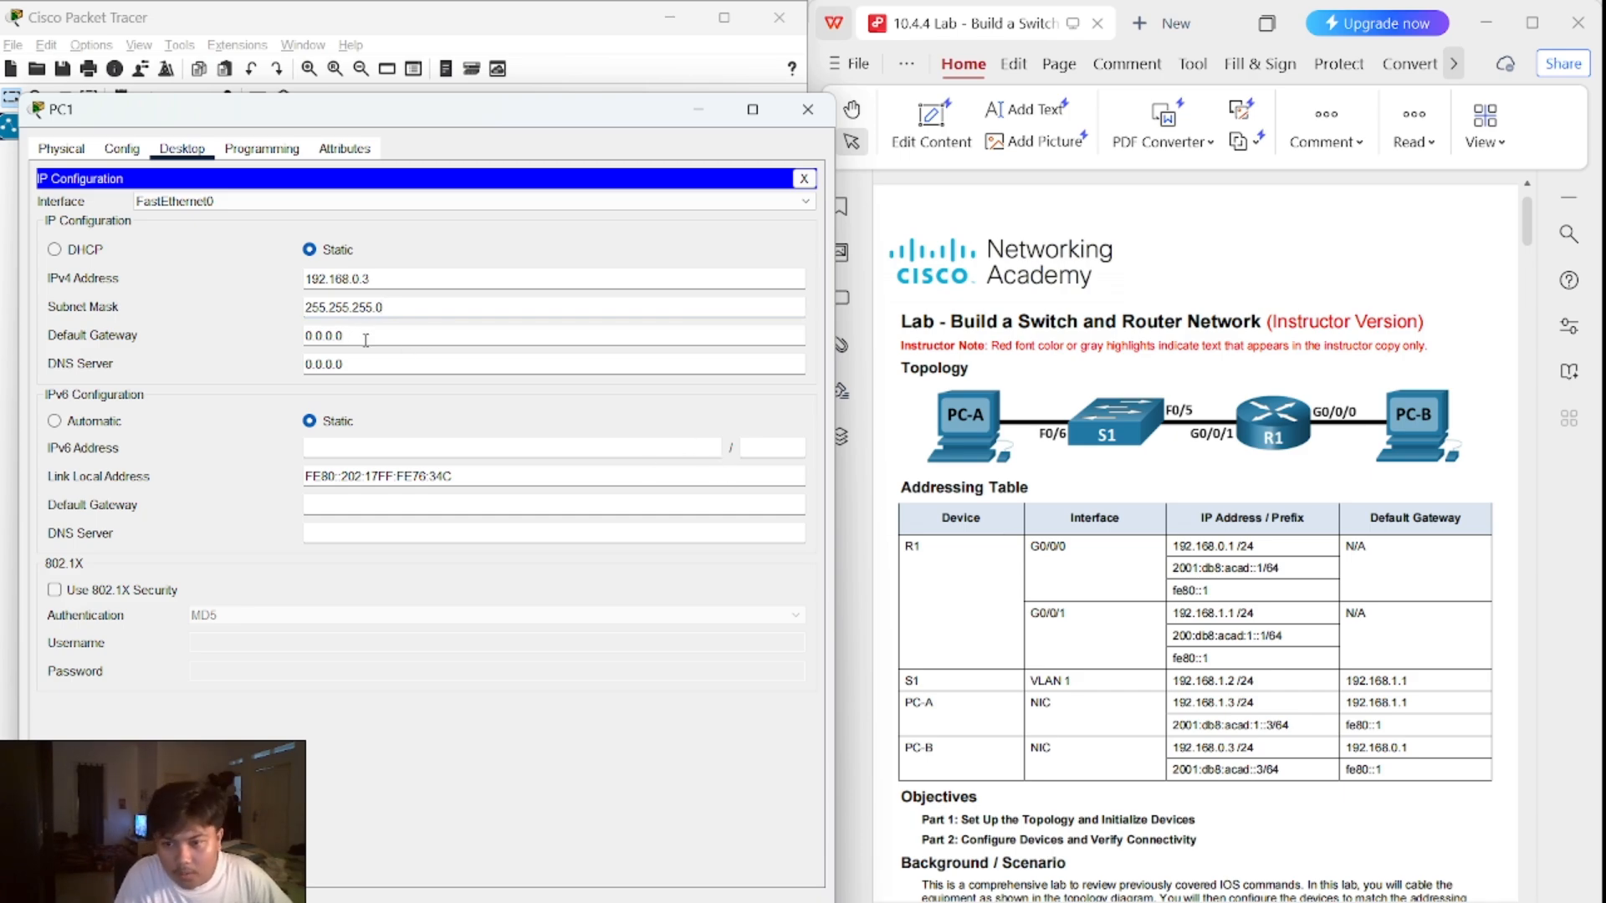
# - Set PC1's IPv4 default gateway to 192.168.0.1
pyautogui.press('BackSpace')
pyautogui.press('BackSpace')
pyautogui.press('BackSpace')
pyautogui.press('BackSpace')
pyautogui.press('BackSpace')
pyautogui.write('192.168.0.1')
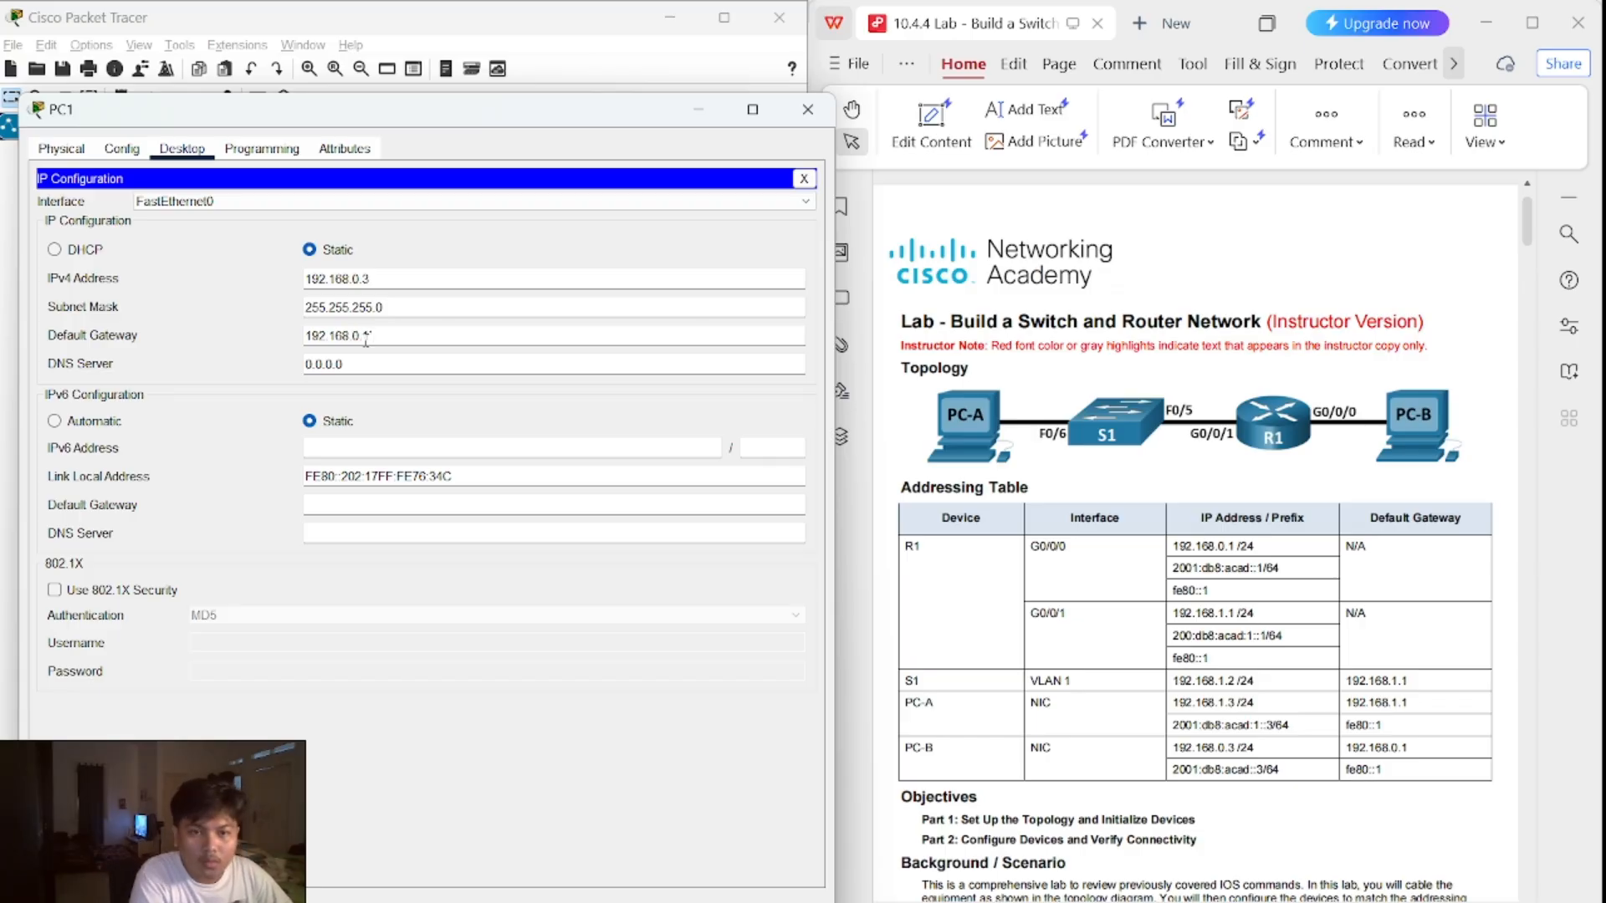
pyautogui.click(418, 339)
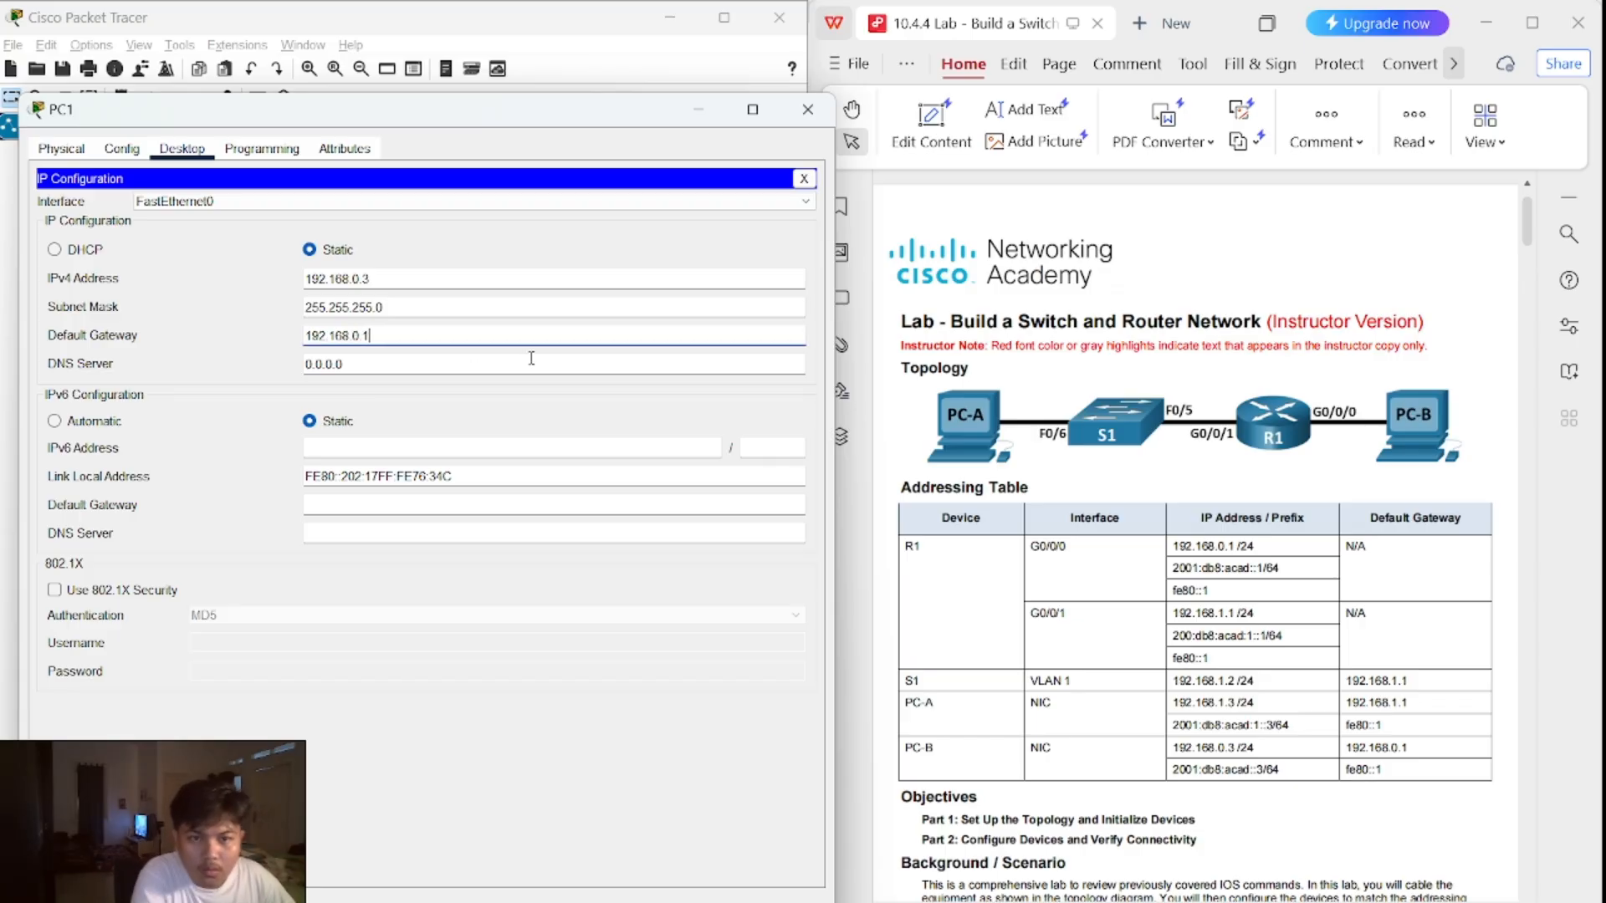
# - Set PC1's static IPv6 address to 2001:db8:acad::3 with prefix length 64, copying the address from the PC-B row of the addressing table
pyautogui.click(500, 451)
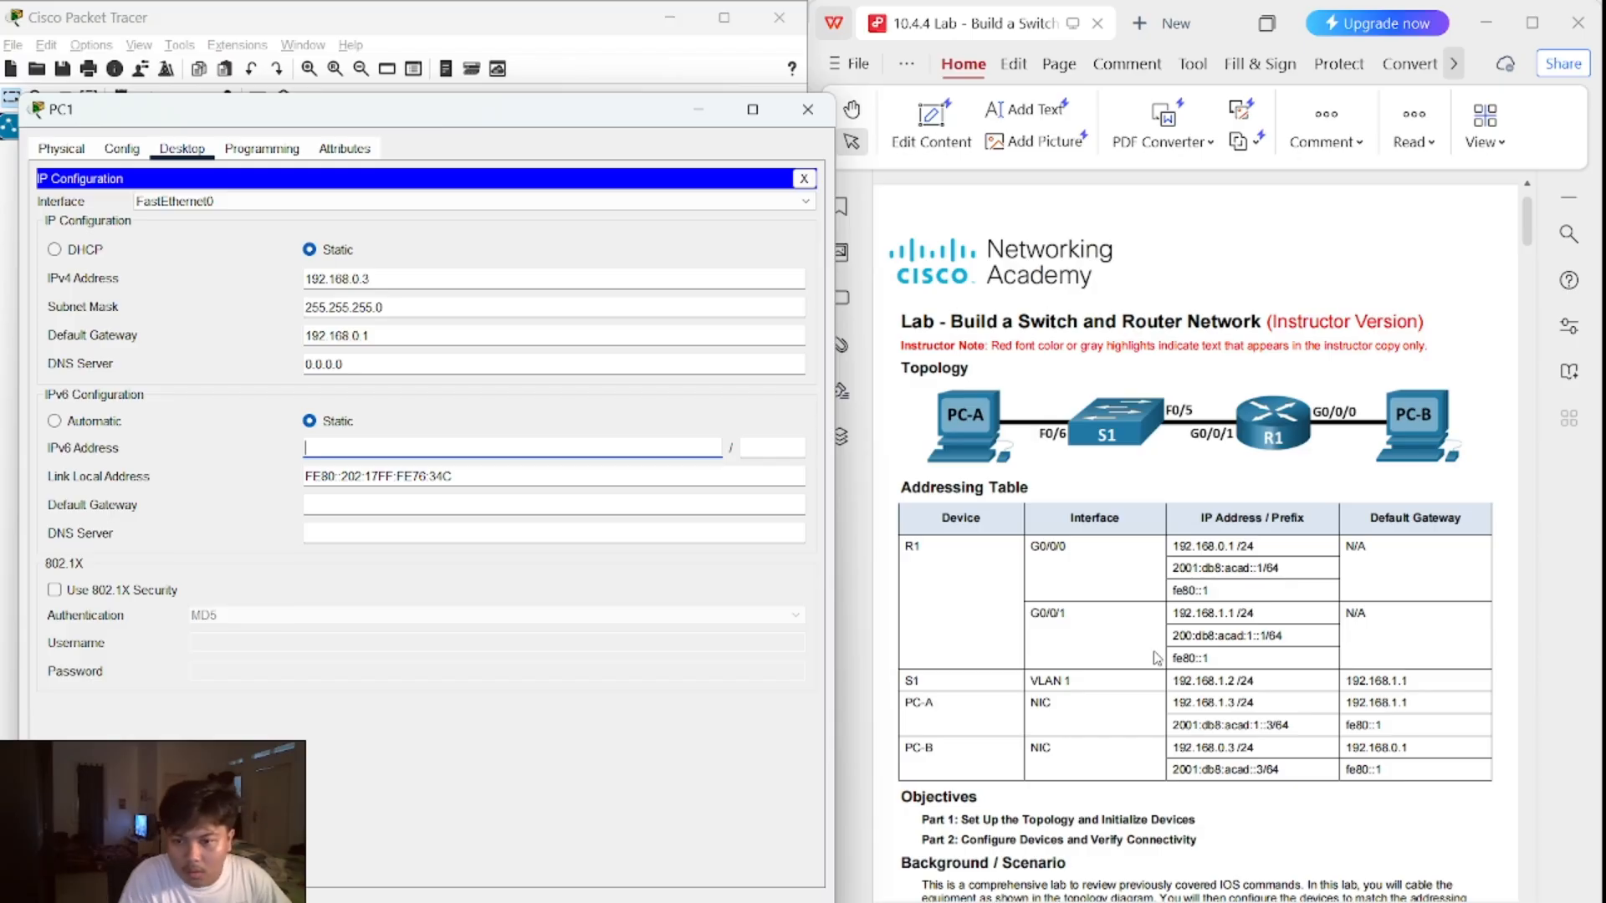
pyautogui.moveTo(1173, 768); pyautogui.dragTo(1258, 776)
pyautogui.hotkey('ctrl', 'c')
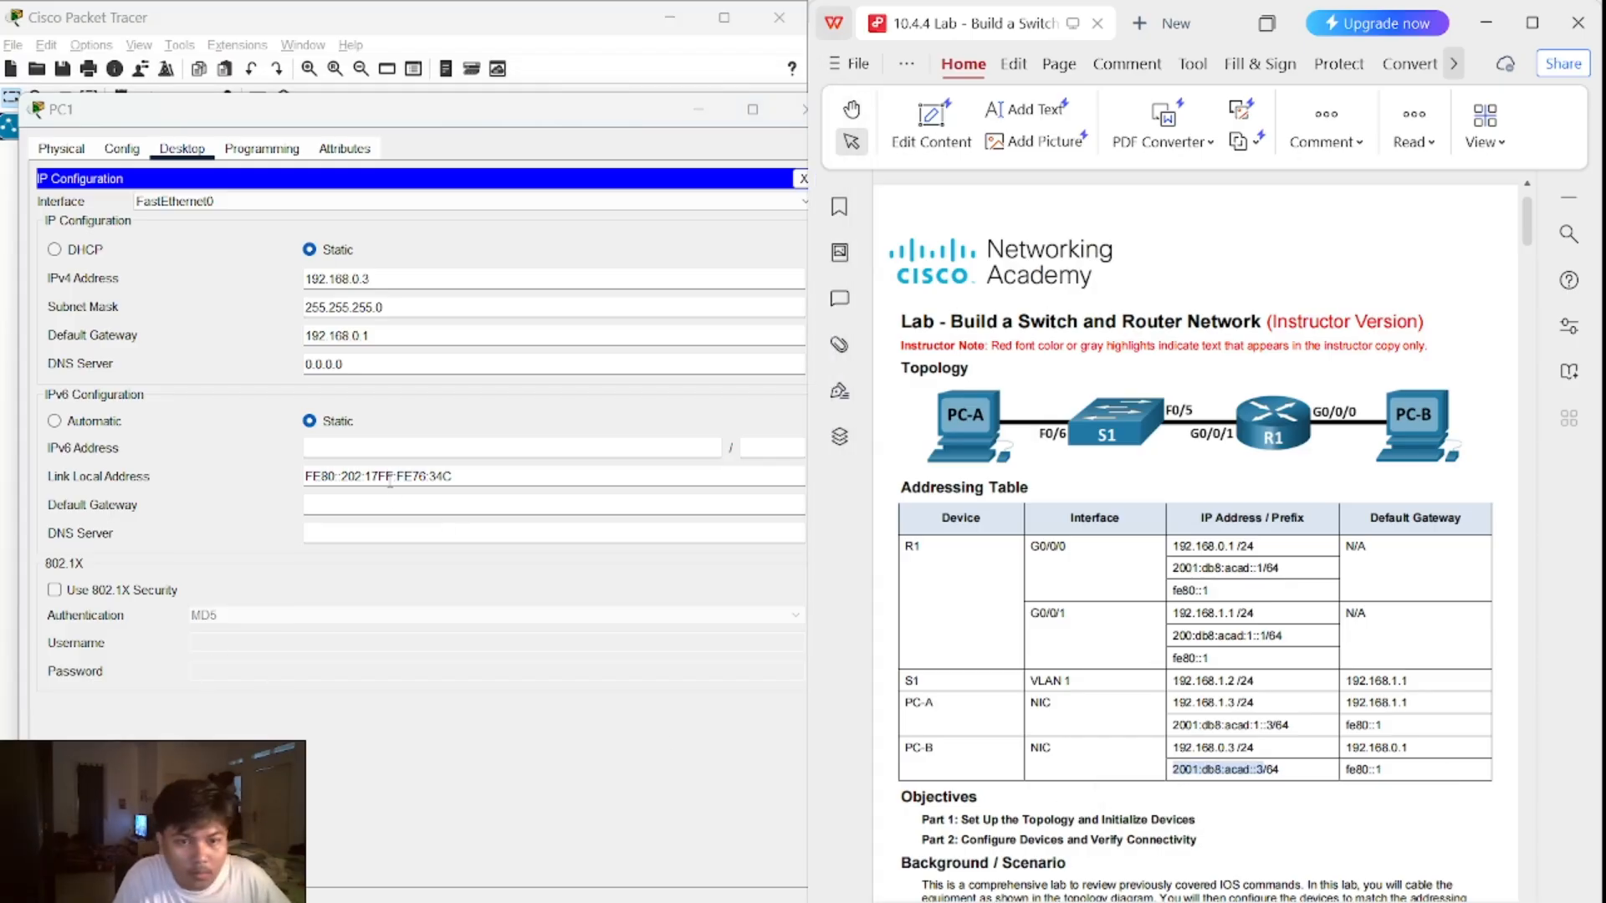
pyautogui.click(379, 455)
pyautogui.hotkey('ctrl', 'v')
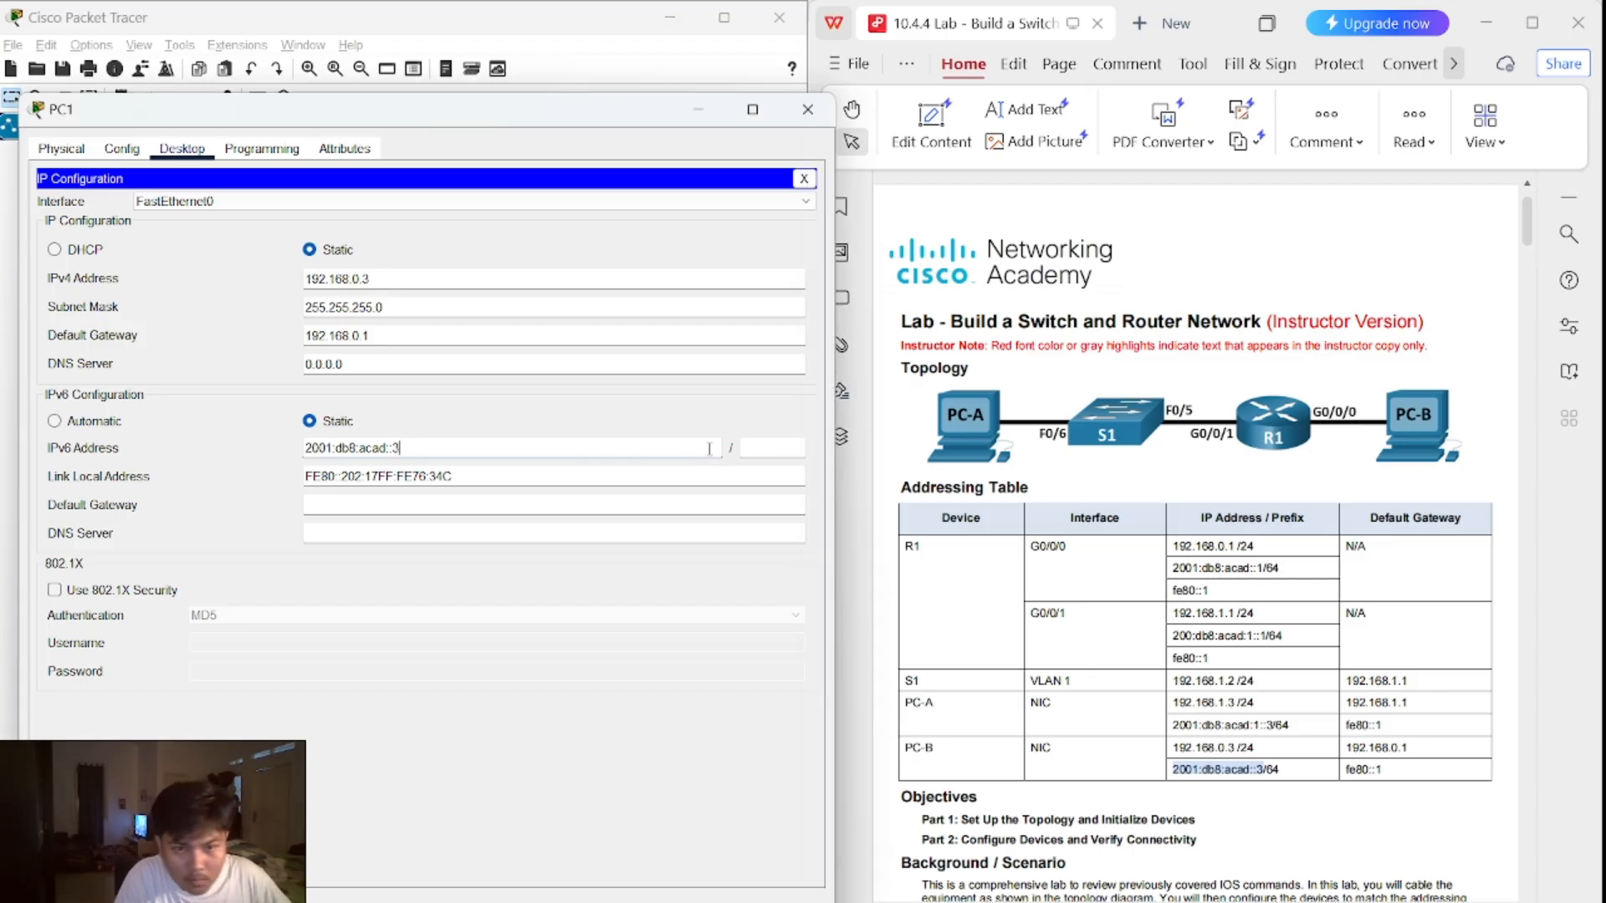
pyautogui.click(764, 448)
pyautogui.write('64')
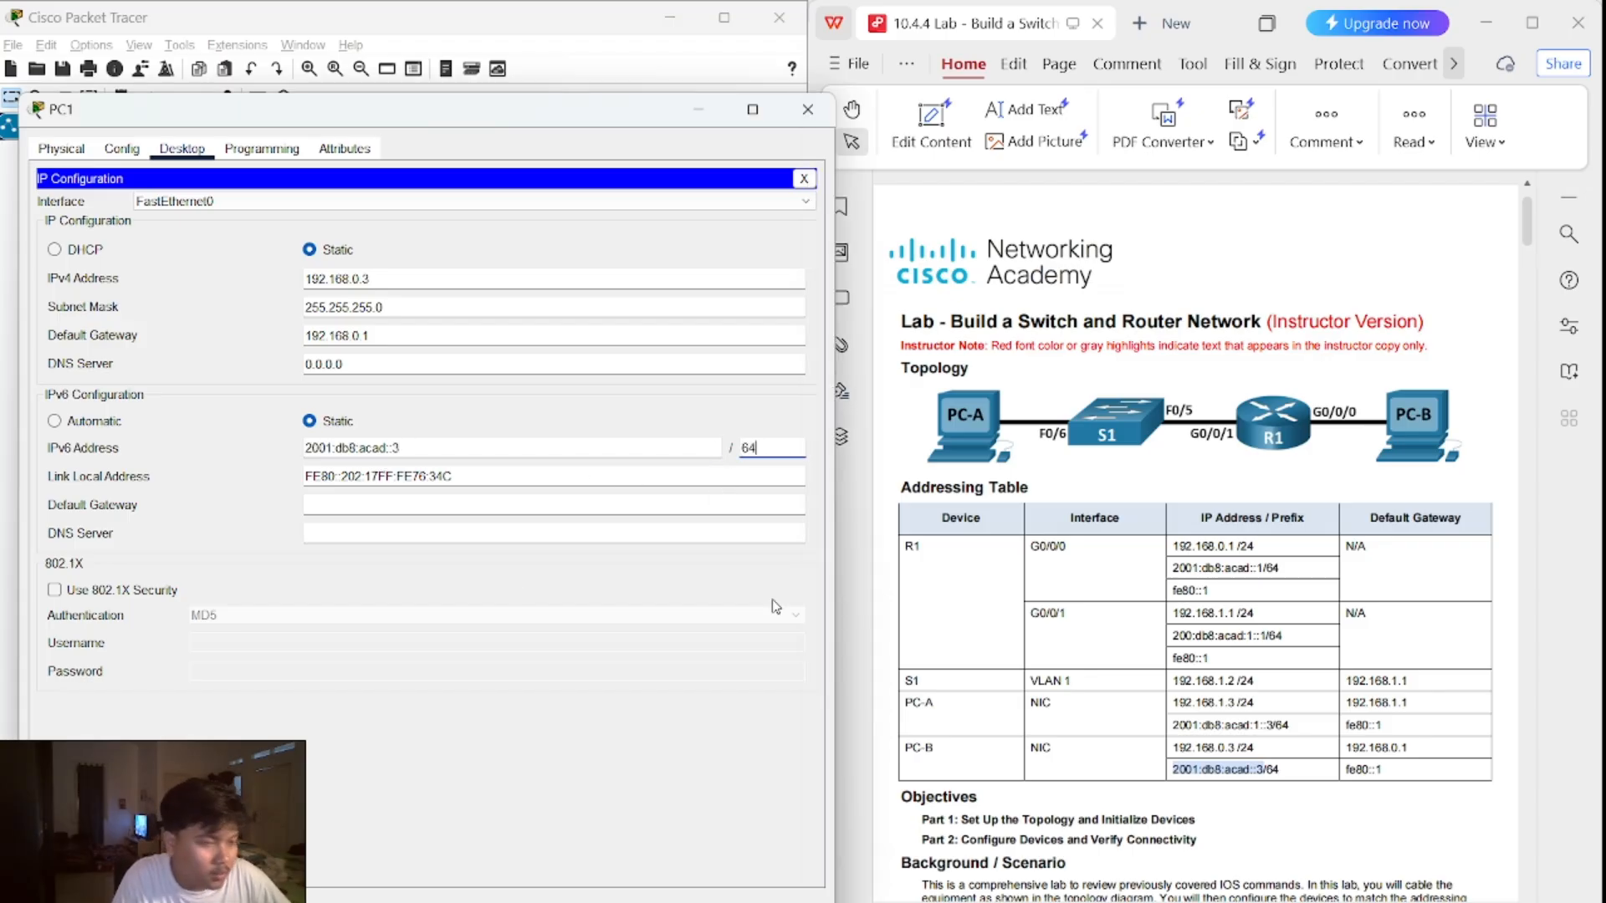
# - Copy PC-B's IPv6 gateway fe80::1 from the addressing table into PC1's IPv6 default gateway, and close PC1's window
pyautogui.click(1388, 774)
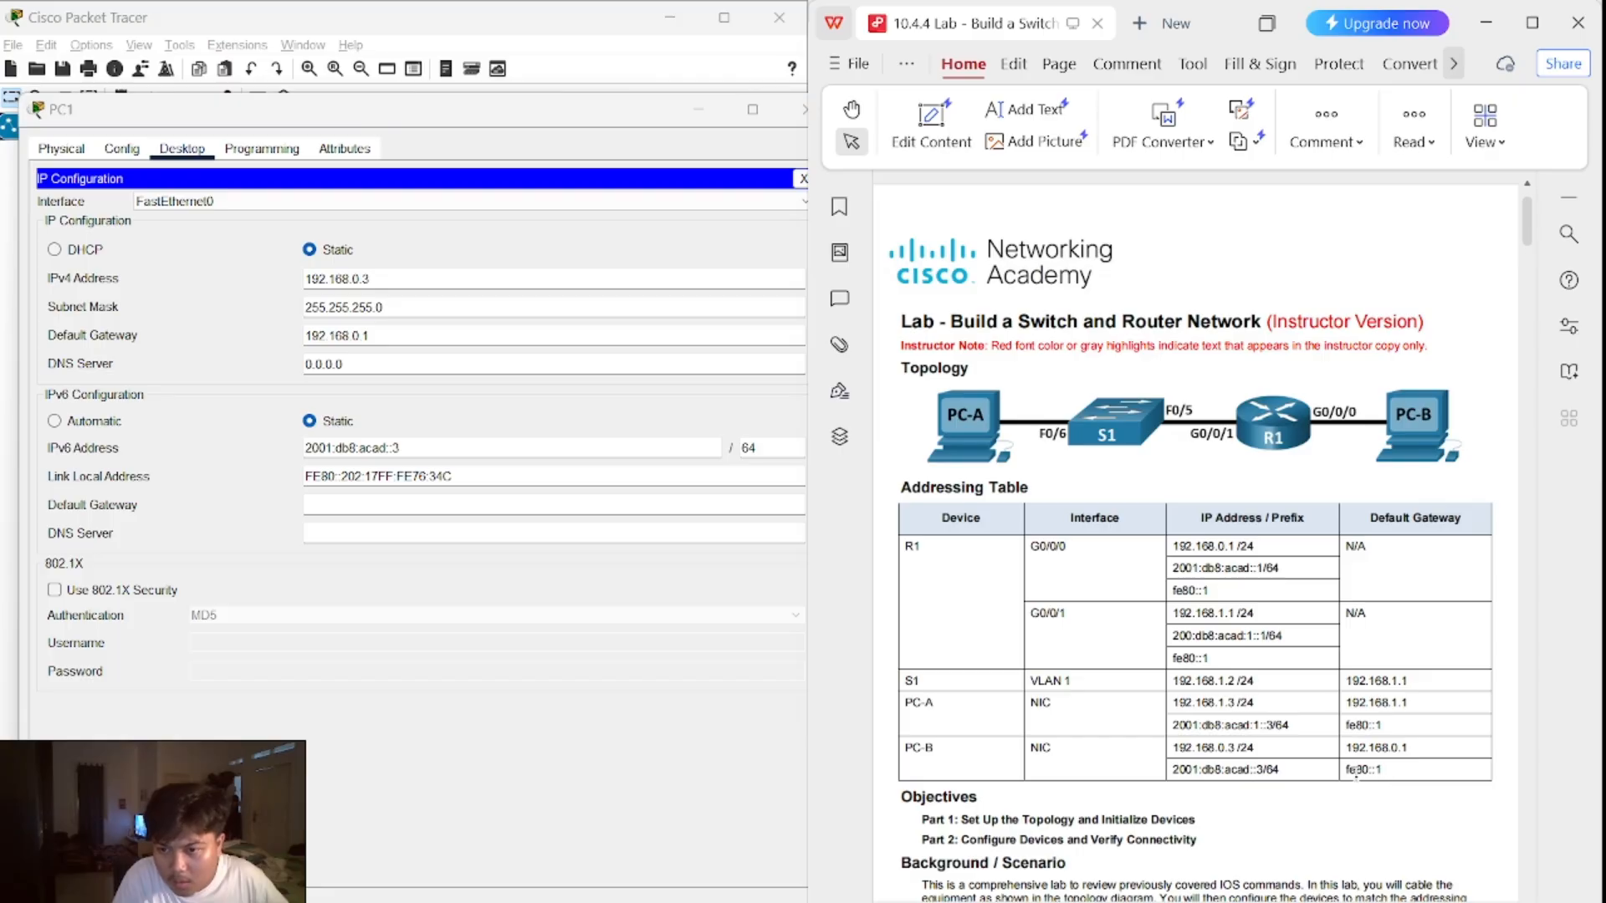
pyautogui.moveTo(1357, 772)
pyautogui.mouseDown()
pyautogui.moveTo(1402, 771)
pyautogui.moveTo(1346, 774)
pyautogui.mouseUp()
pyautogui.hotkey('ctrl', 'c')
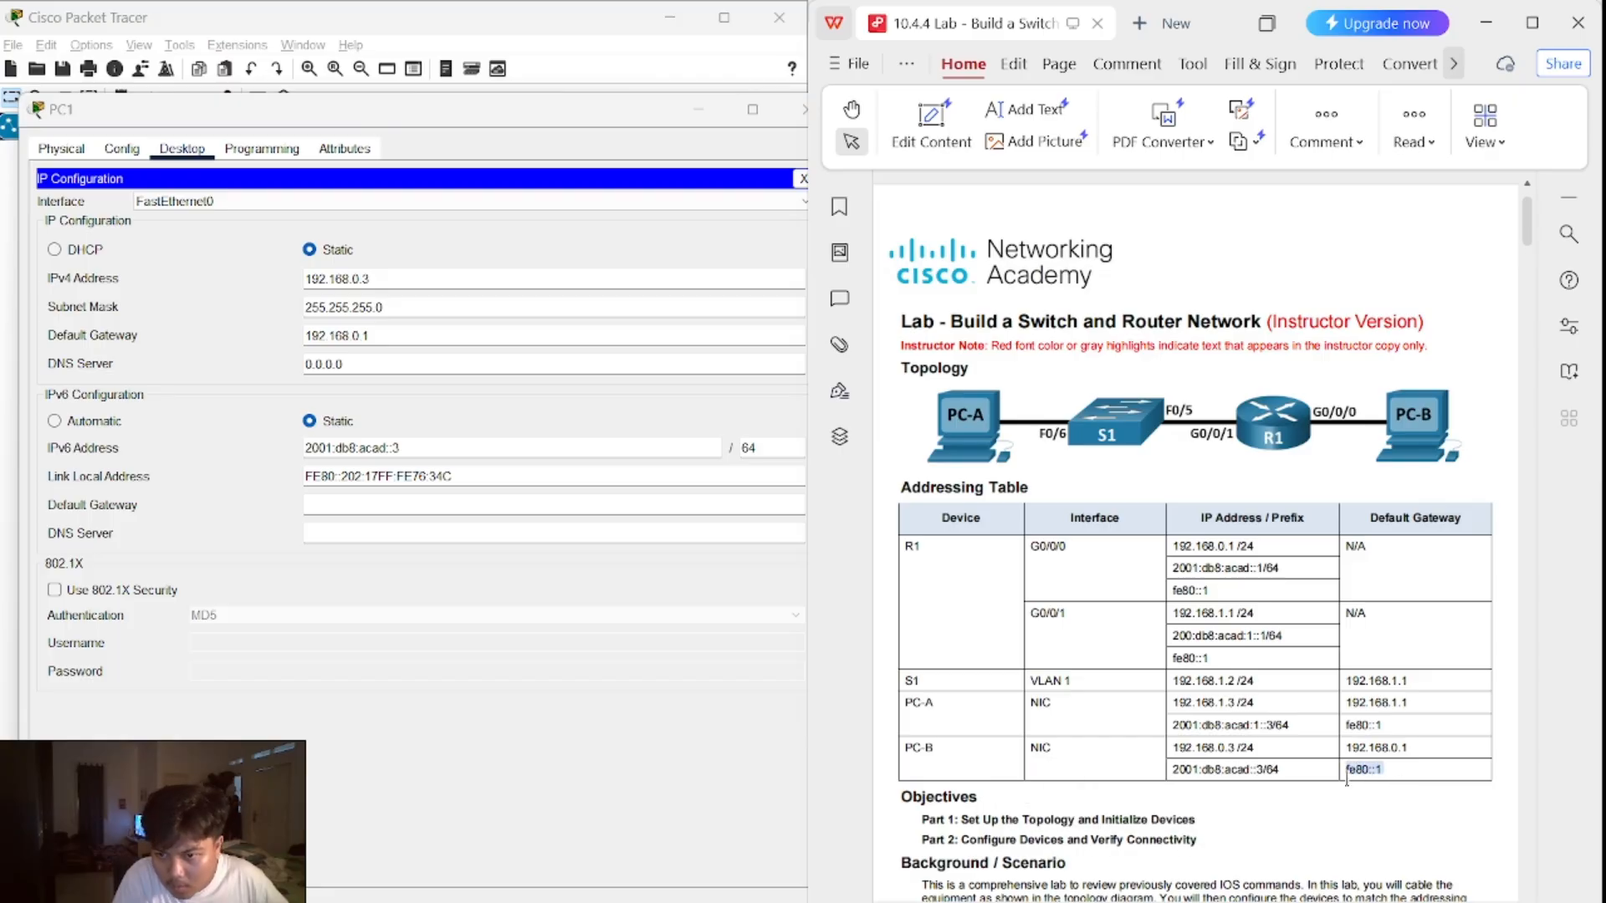
pyautogui.click(382, 512)
pyautogui.hotkey('ctrl', 'v')
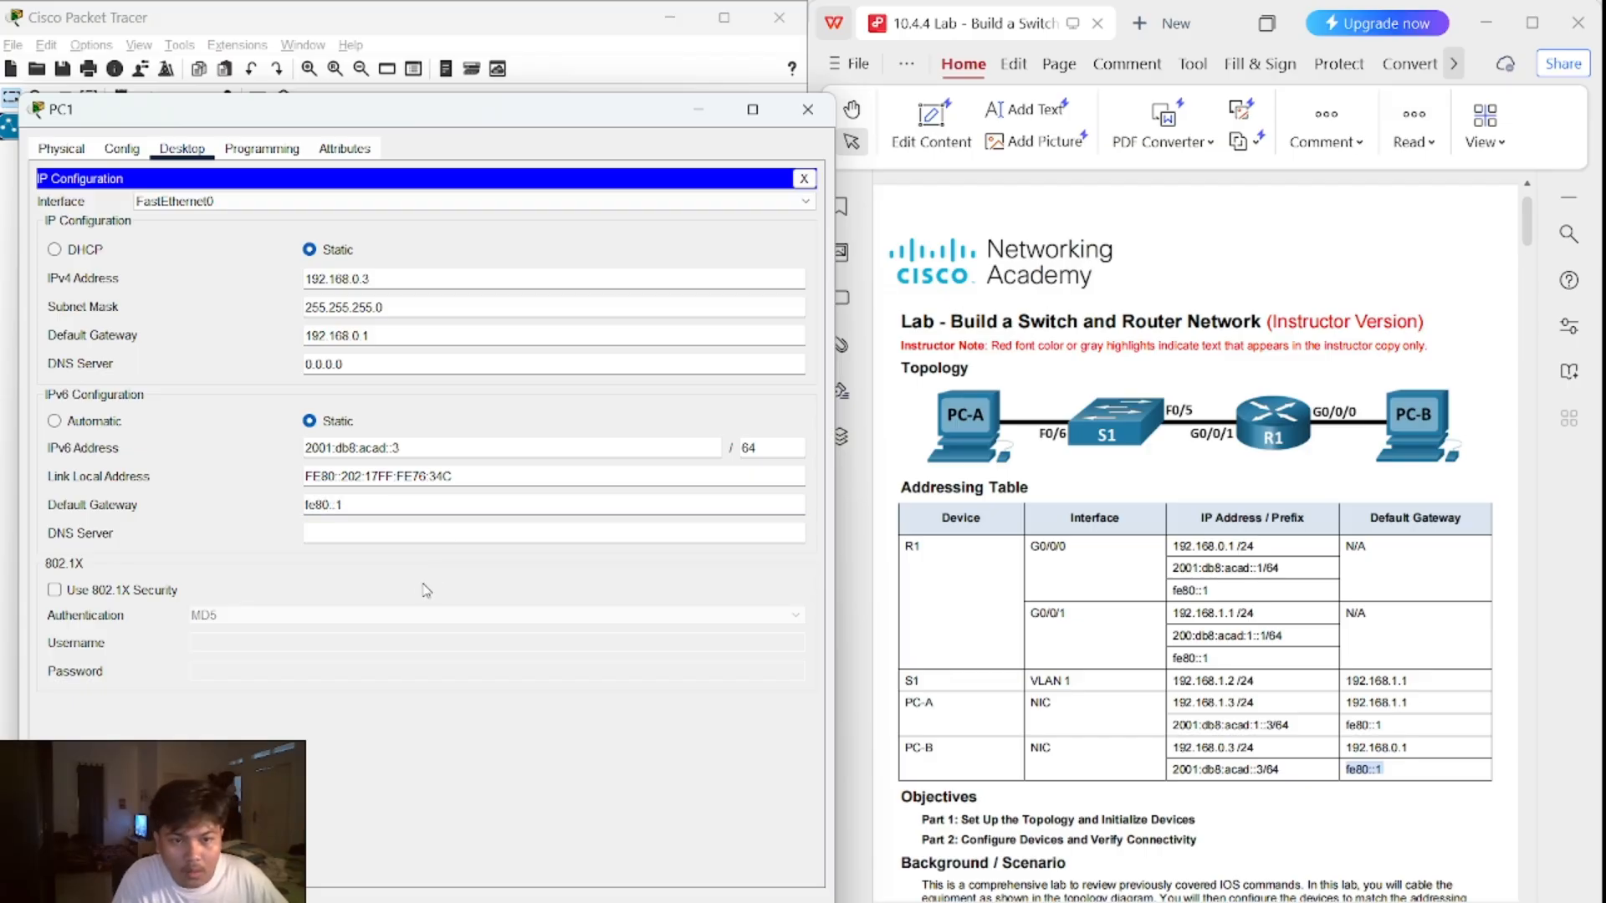
pyautogui.click(807, 109)
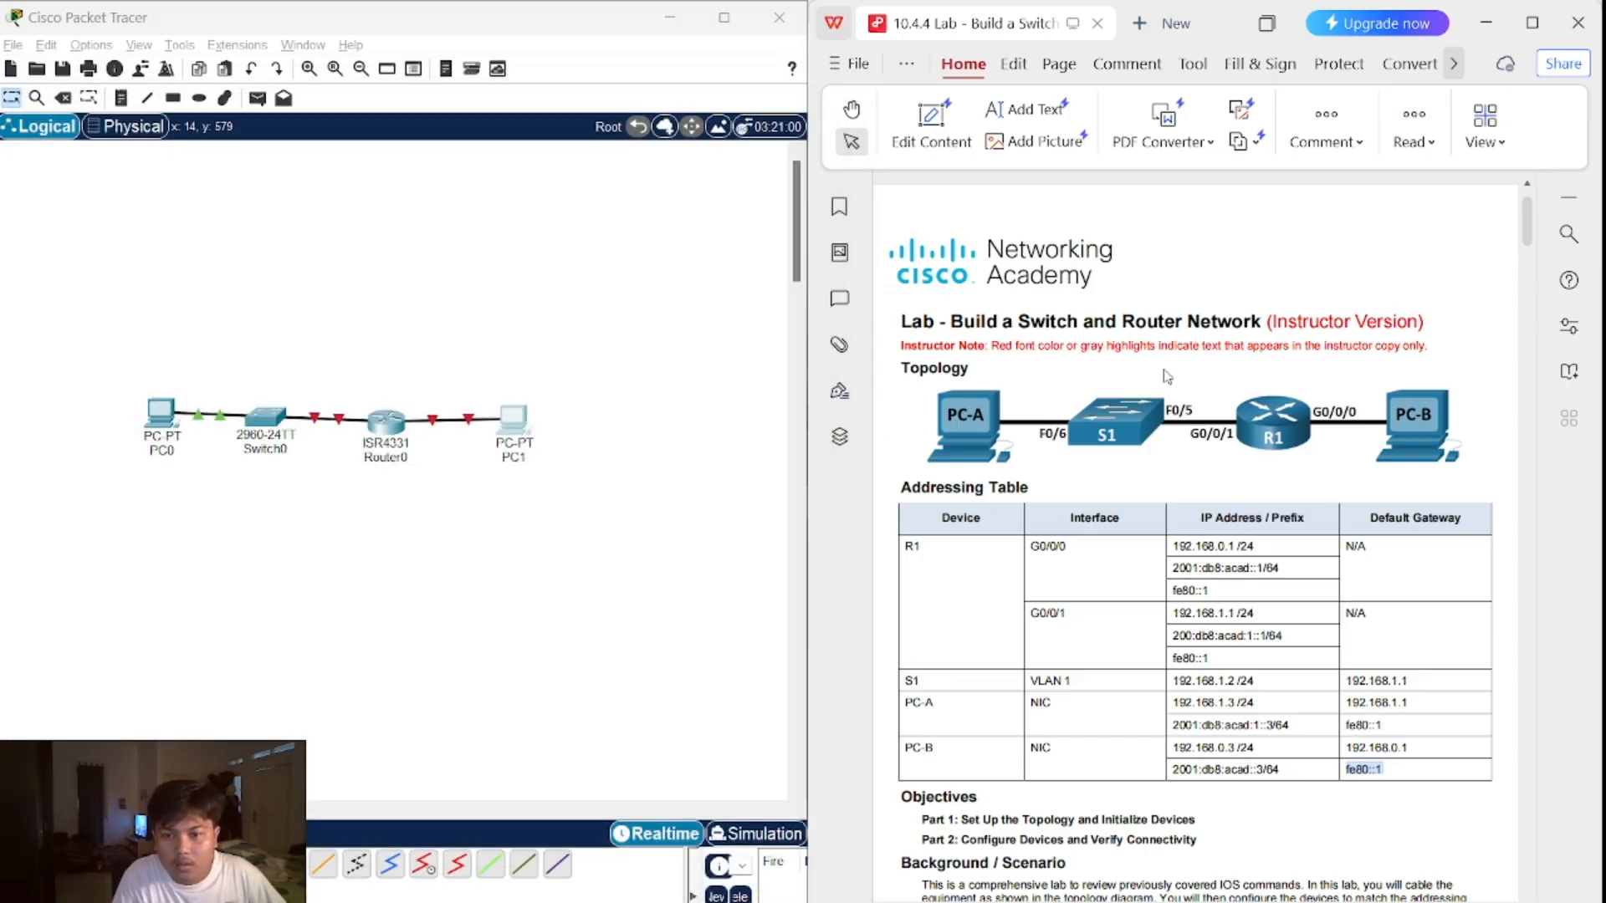
# - Check the ping instruction in the lab's Part 2, Step 1, and open PC0's Command Prompt for it
pyautogui.scroll(-3, 1035, 372)
pyautogui.scroll(-15, 1034, 372)
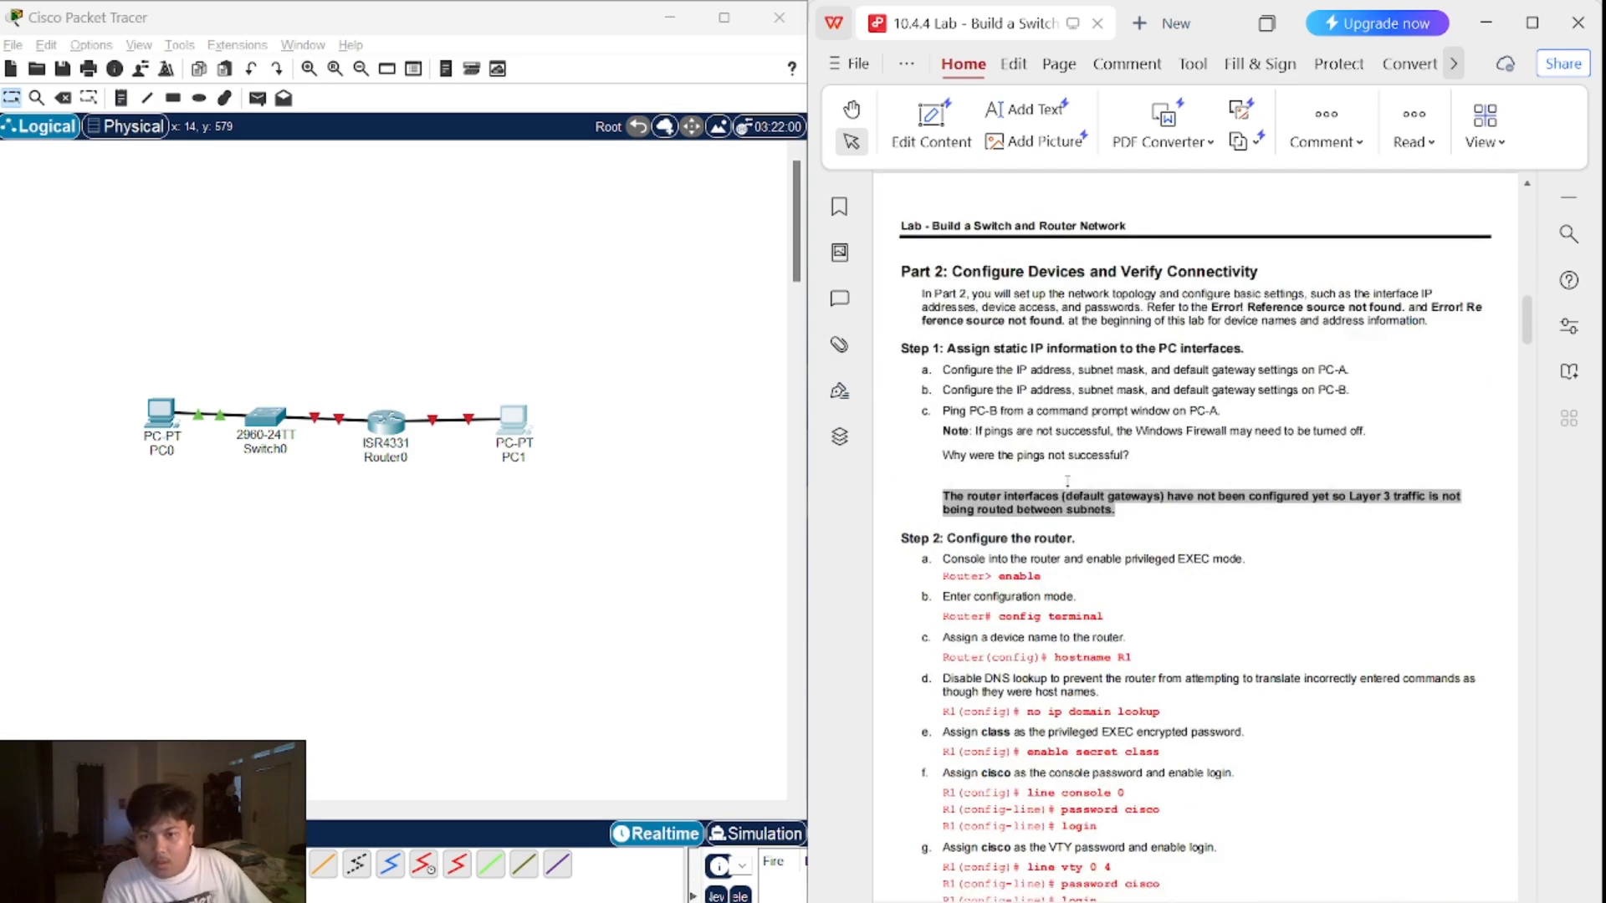
pyautogui.scroll(2, 1087, 439)
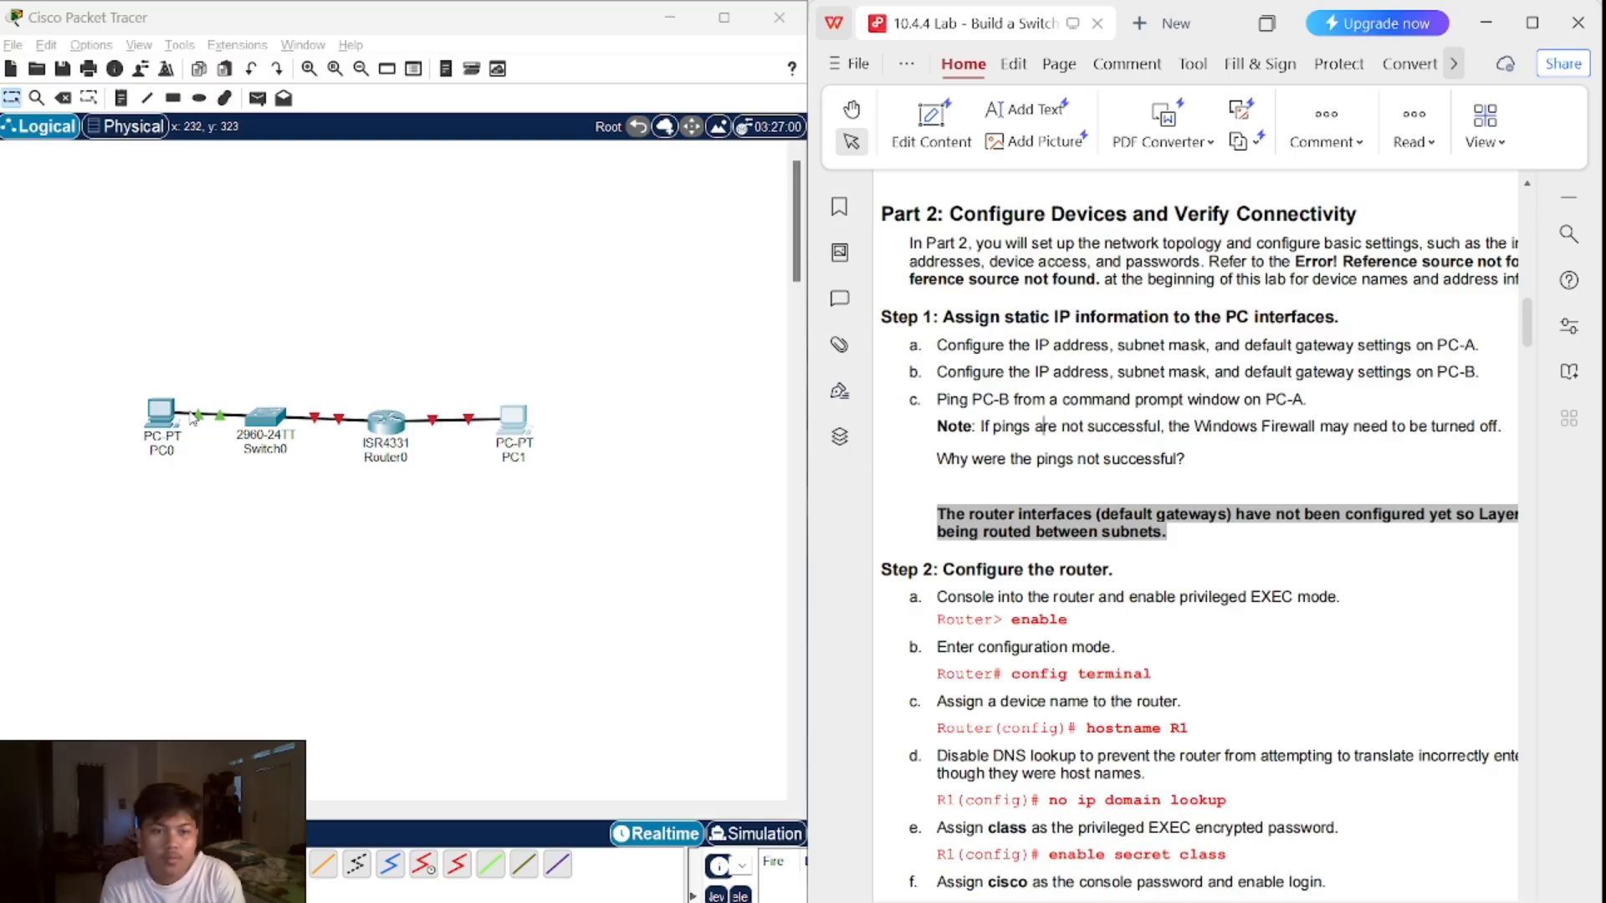
pyautogui.click(153, 413)
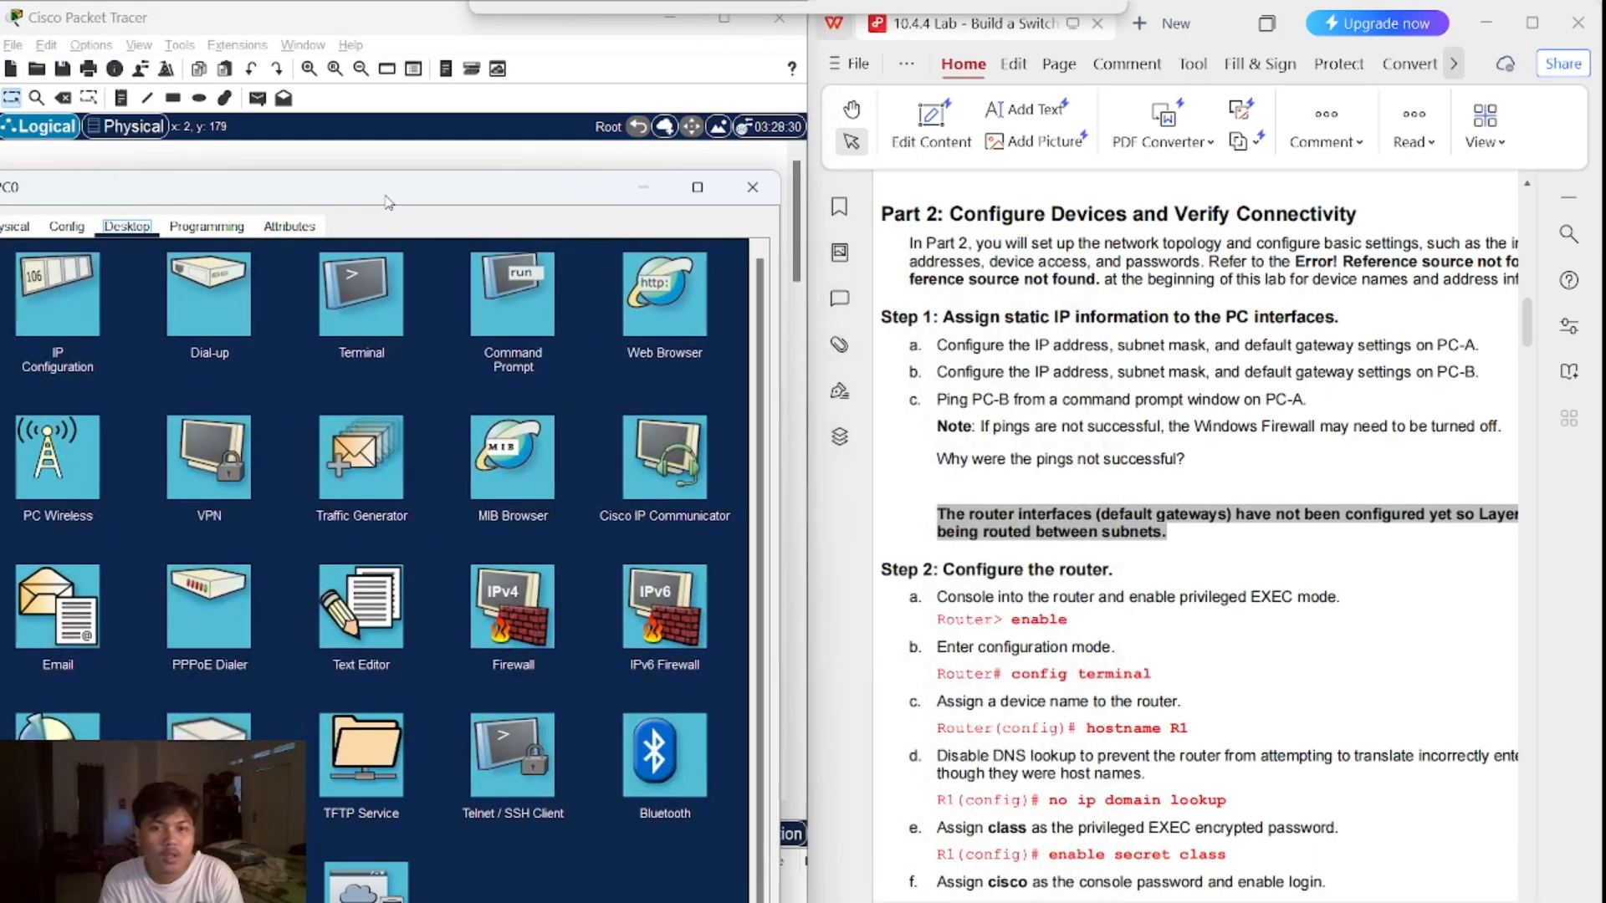
pyautogui.moveTo(387, 202); pyautogui.dragTo(402, 184)
pyautogui.scroll(10, 1196, 535)
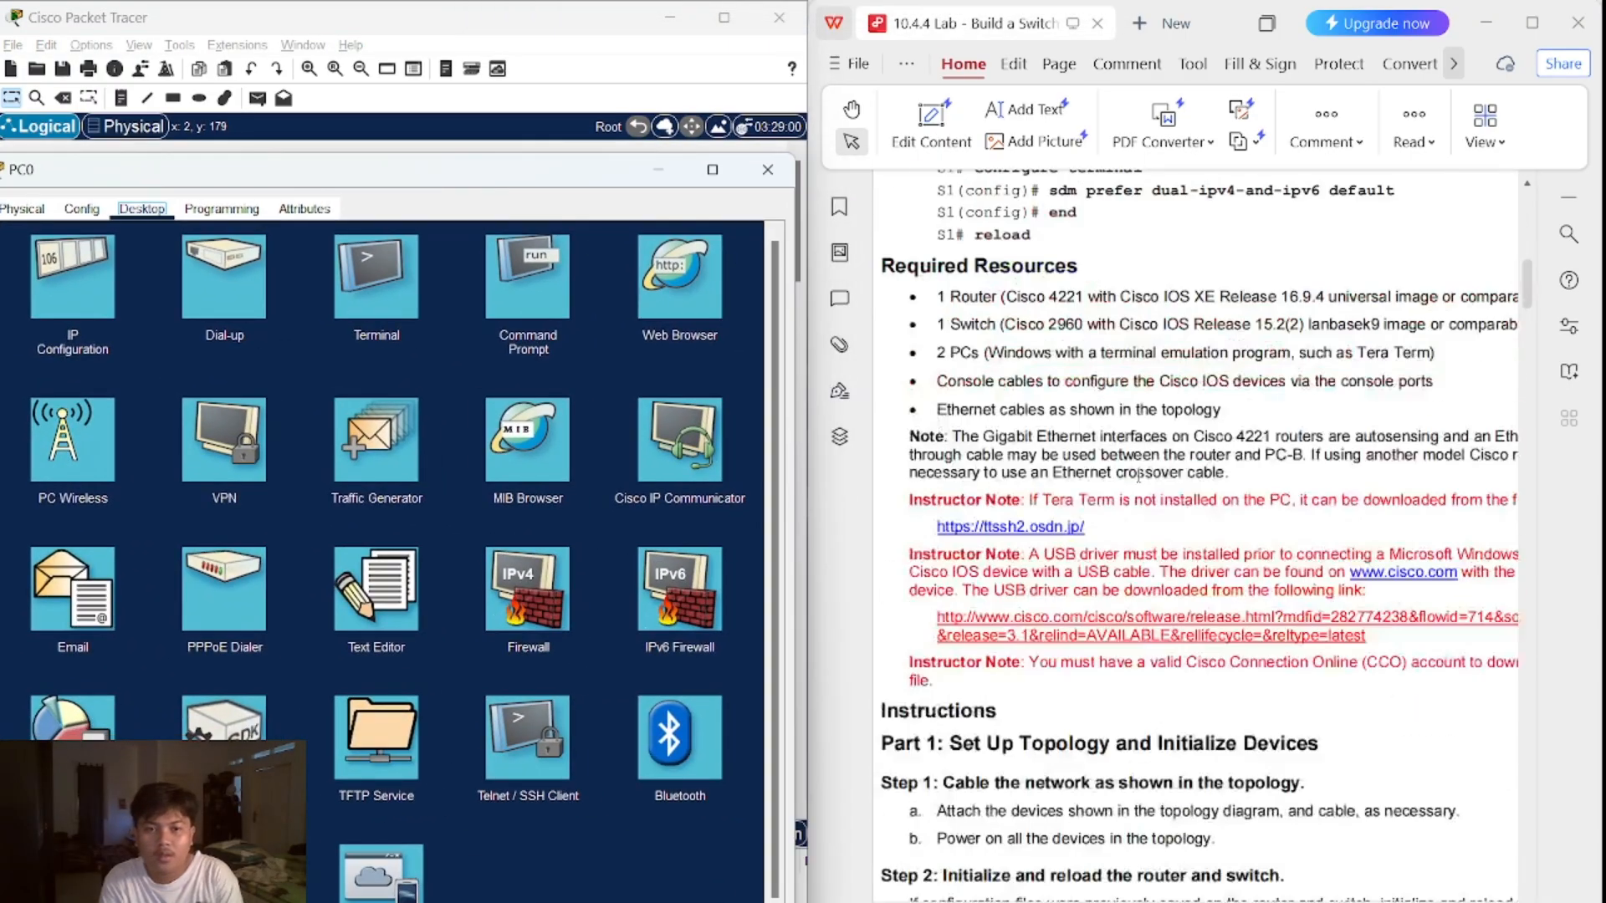
pyautogui.click(545, 300)
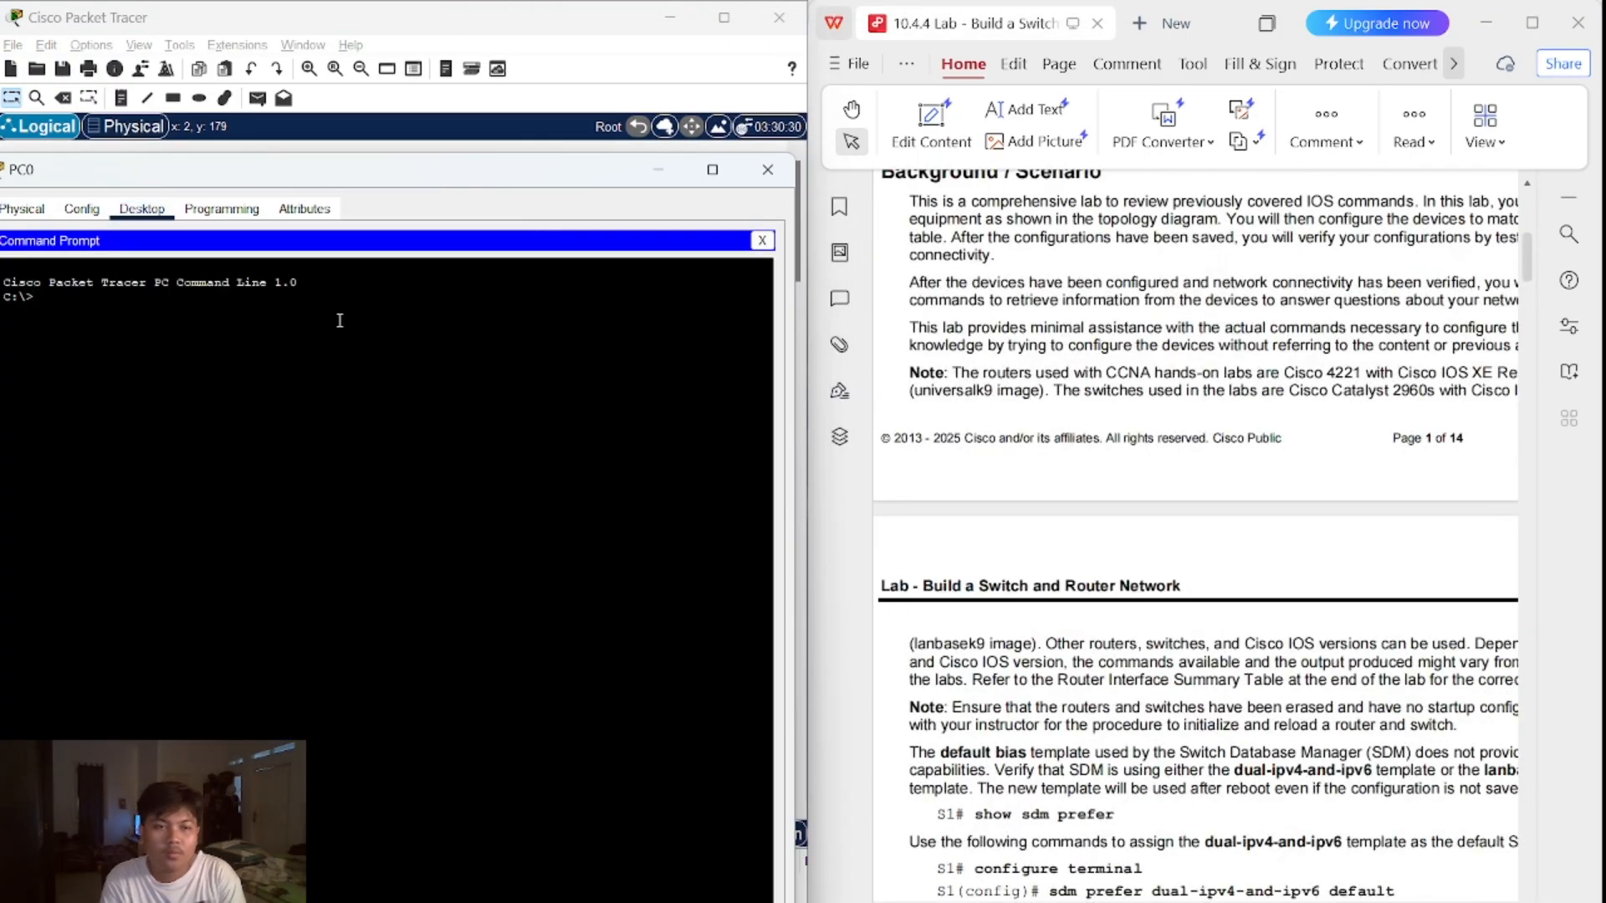
# - Look up PC-B's IPv4 address in the addressing table and ping 192.168.0.3 from PC0's Command Prompt
pyautogui.scroll(5, 1389, 520)
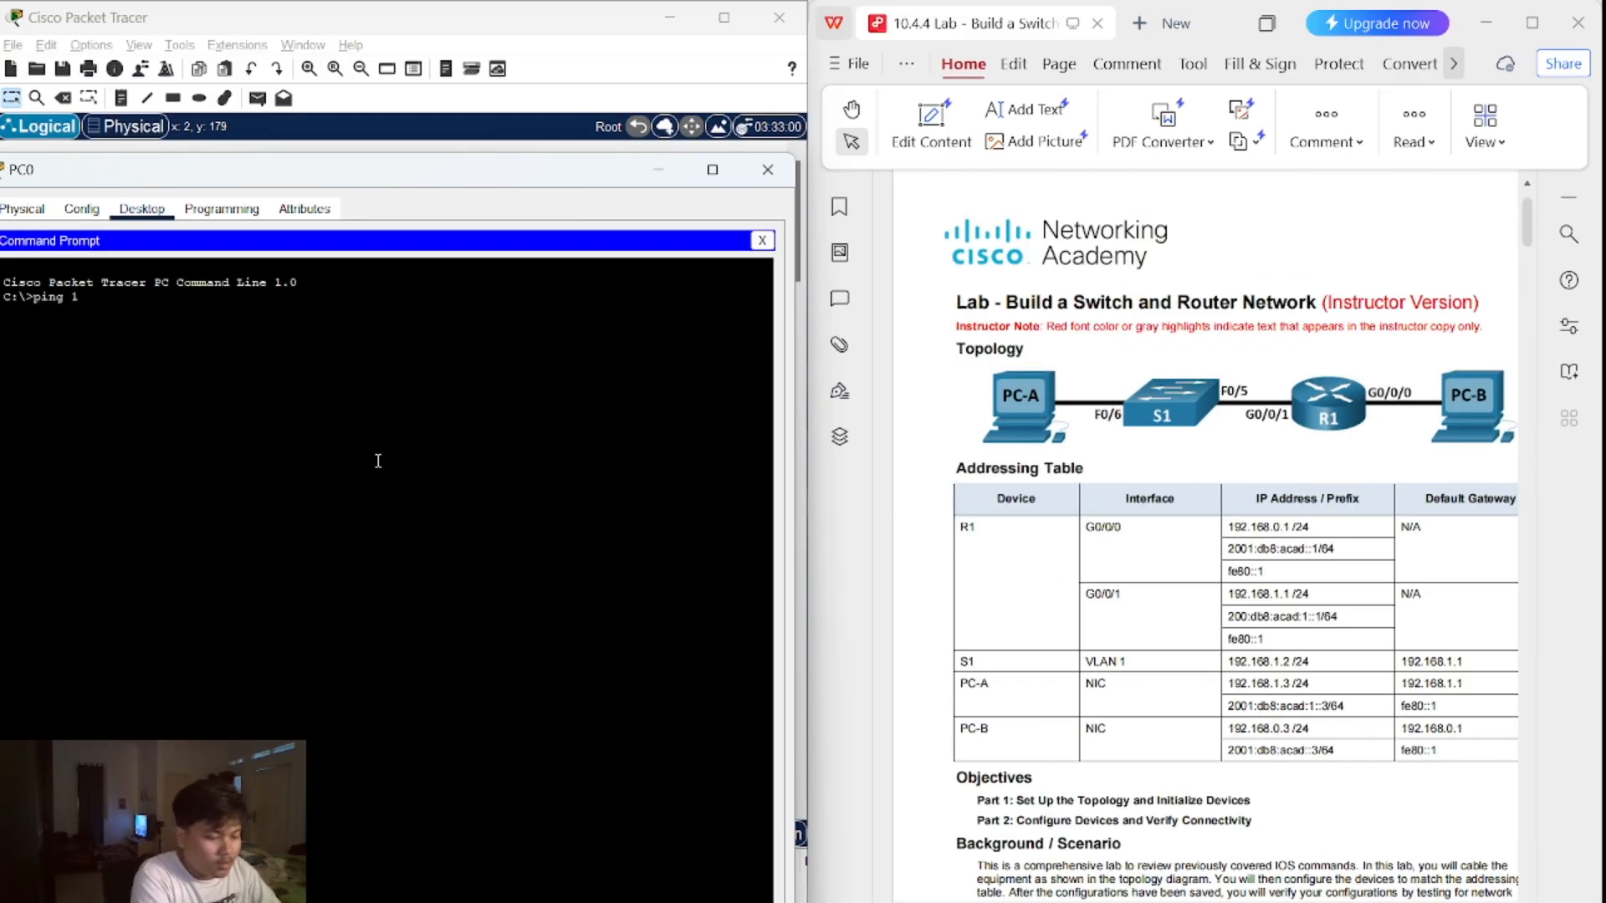
pyautogui.write('ping 192.168.0.')
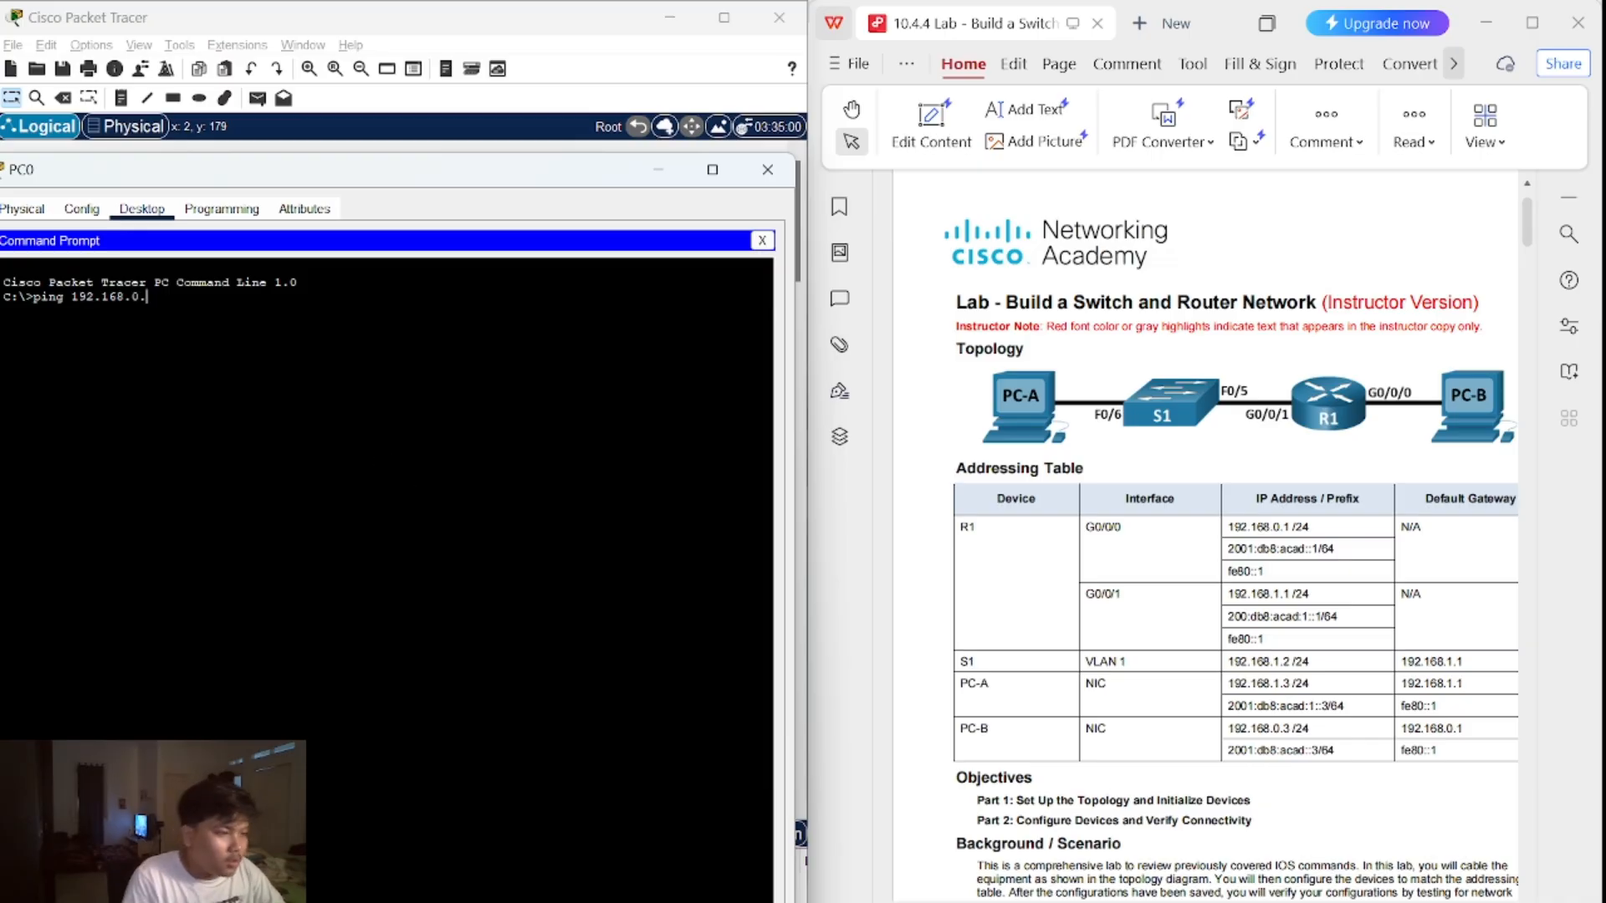
pyautogui.write('3')
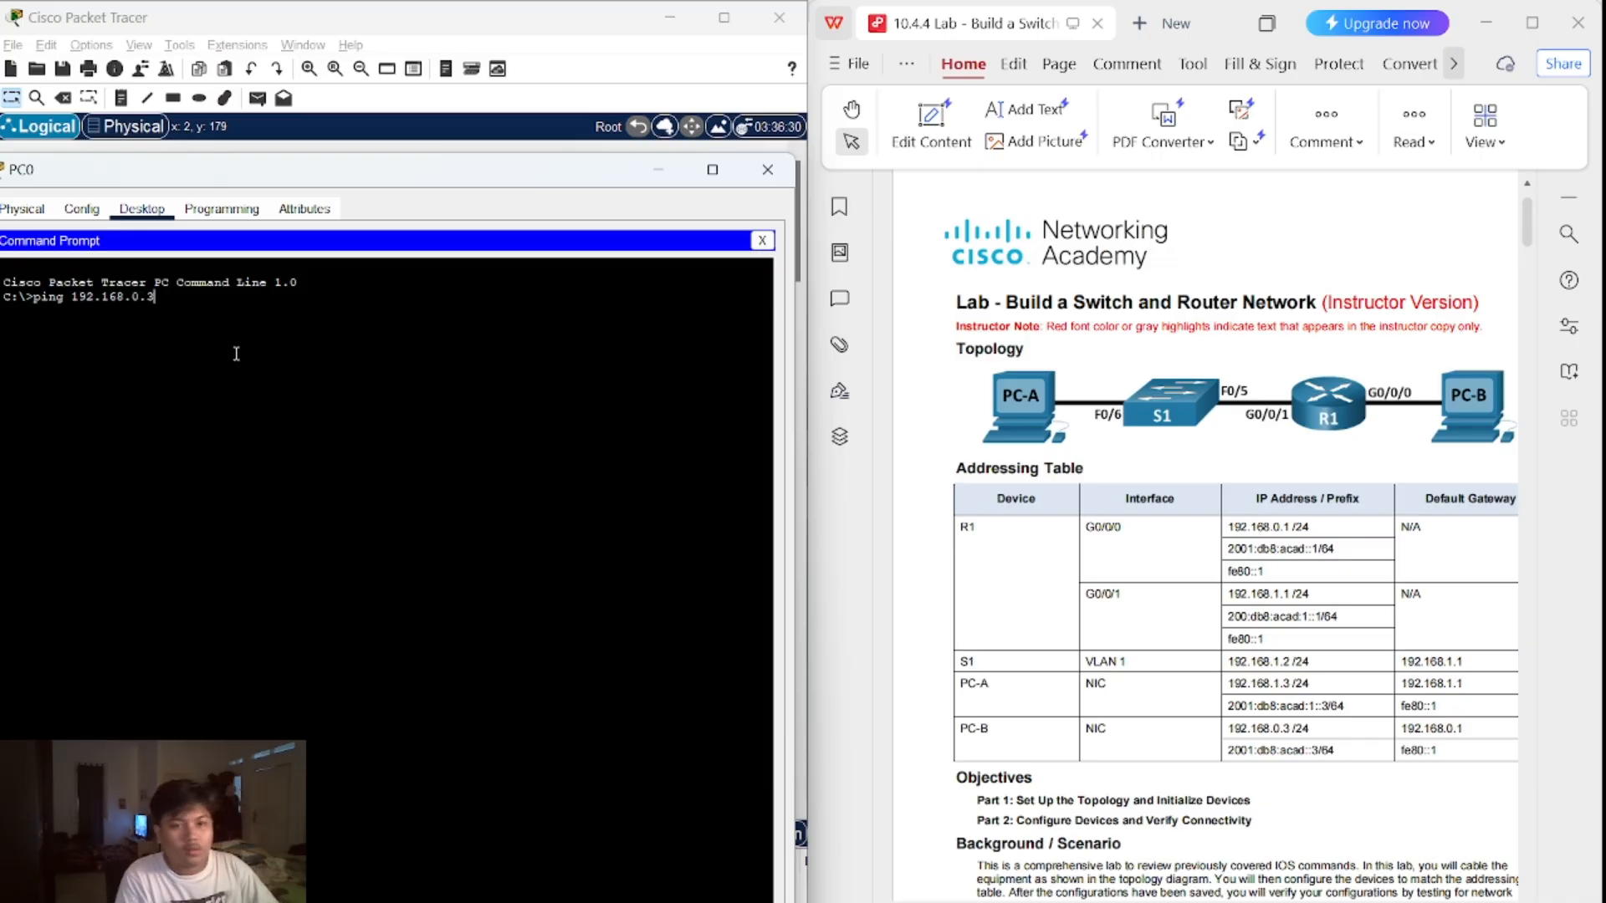
pyautogui.press('Return')
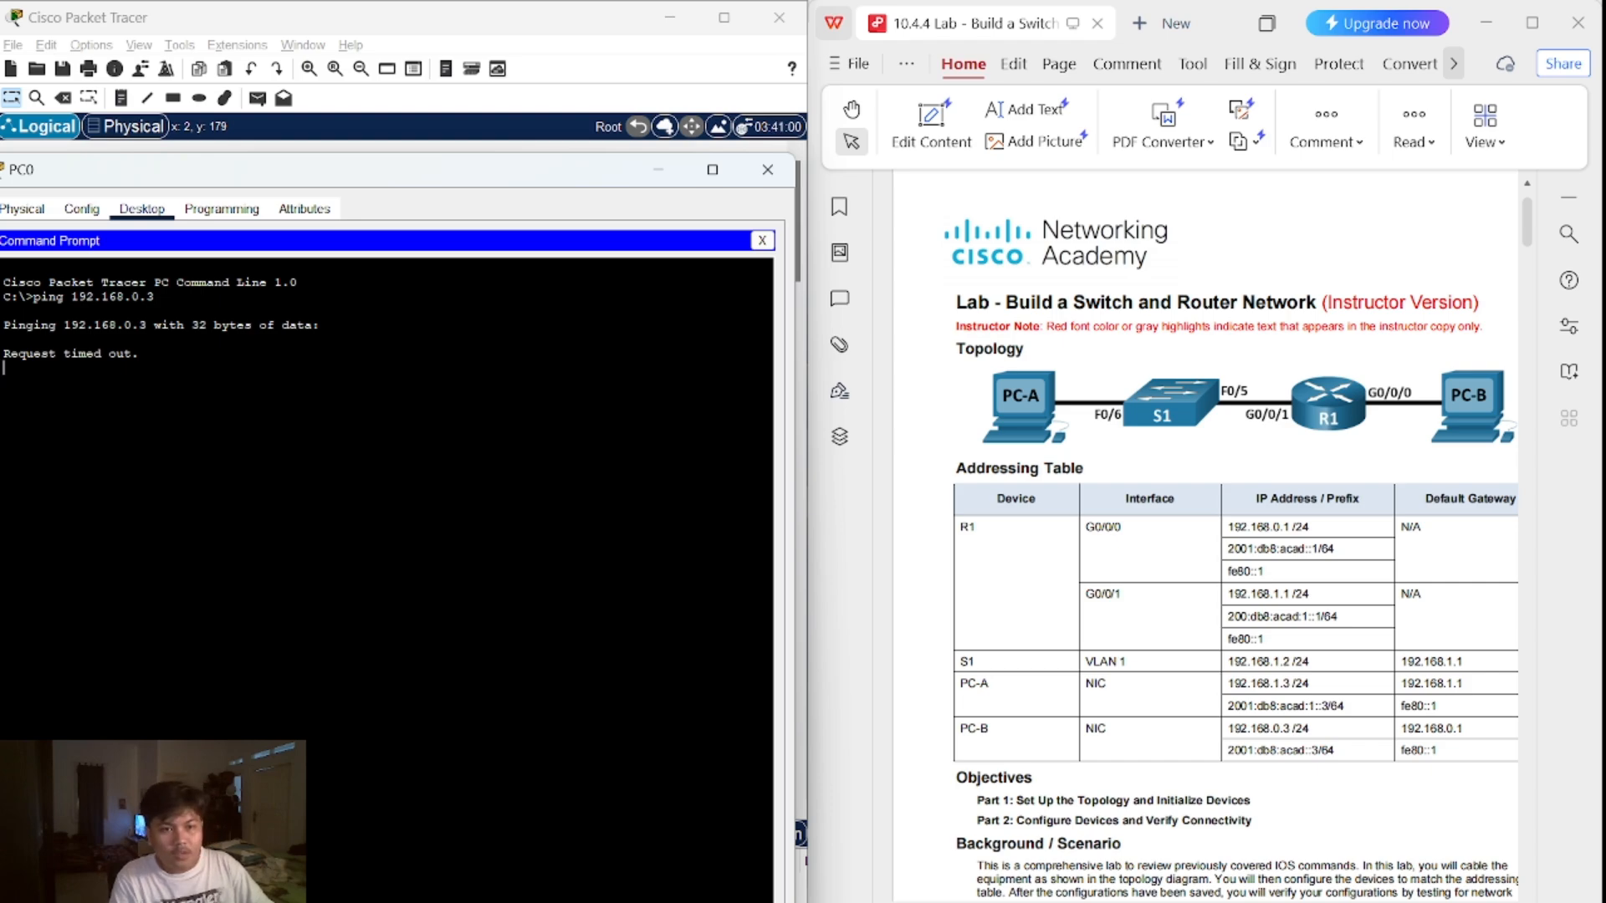
# - Review the lab's Part 2, Step 1 question about the unsuccessful pings against PC0's ping output, and close PC0's window
pyautogui.scroll(-10, 1197, 548)
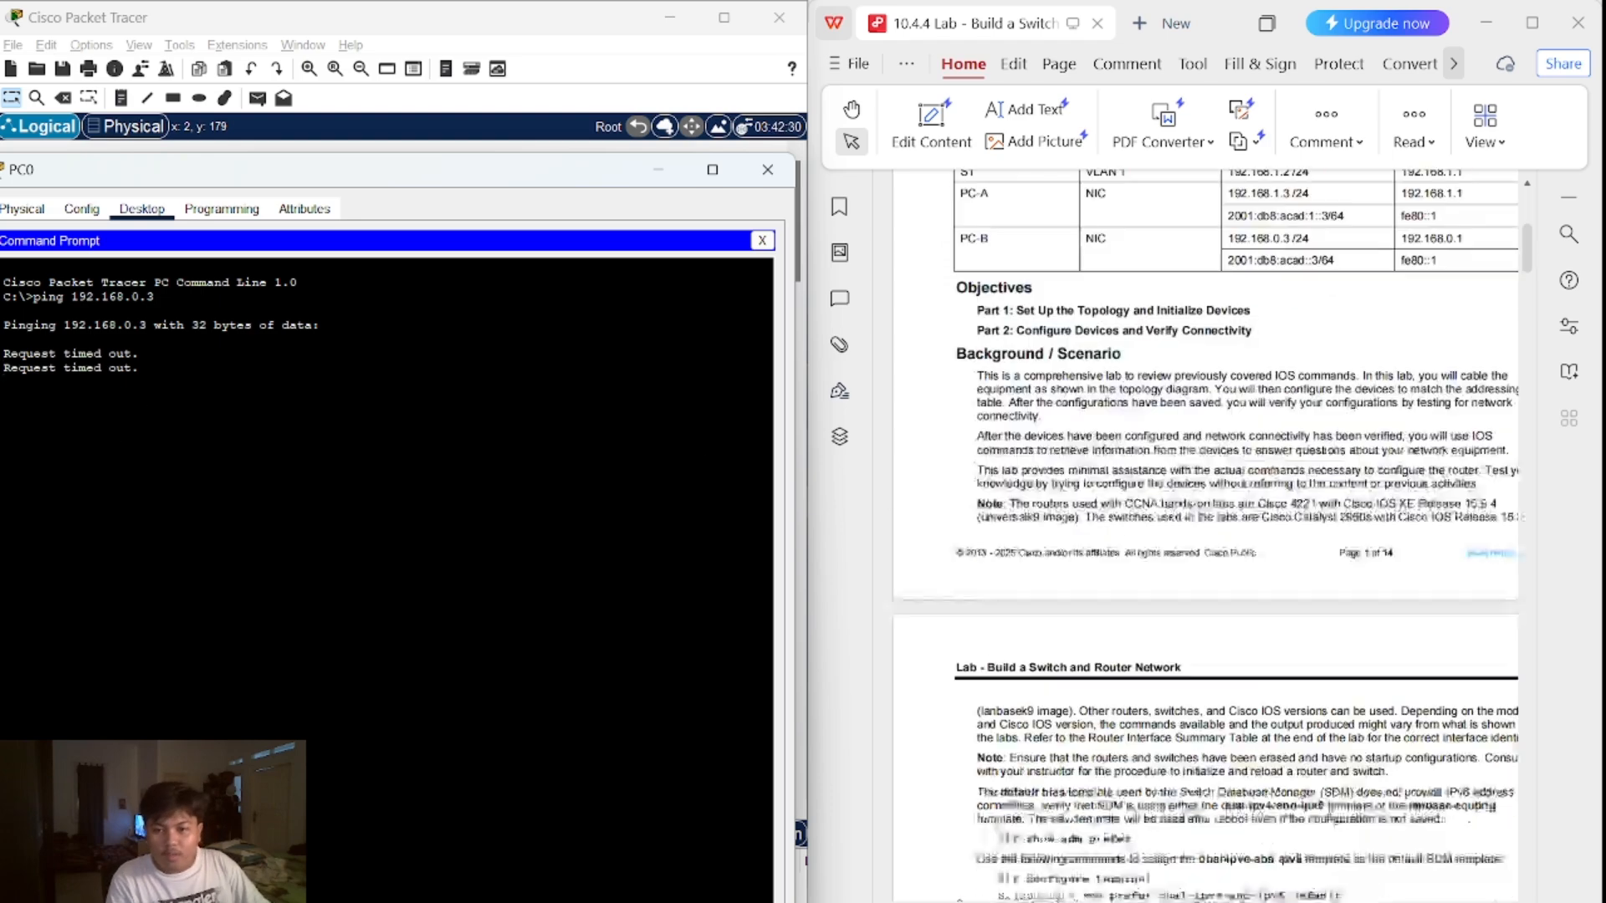
pyautogui.scroll(-3, 1114, 554)
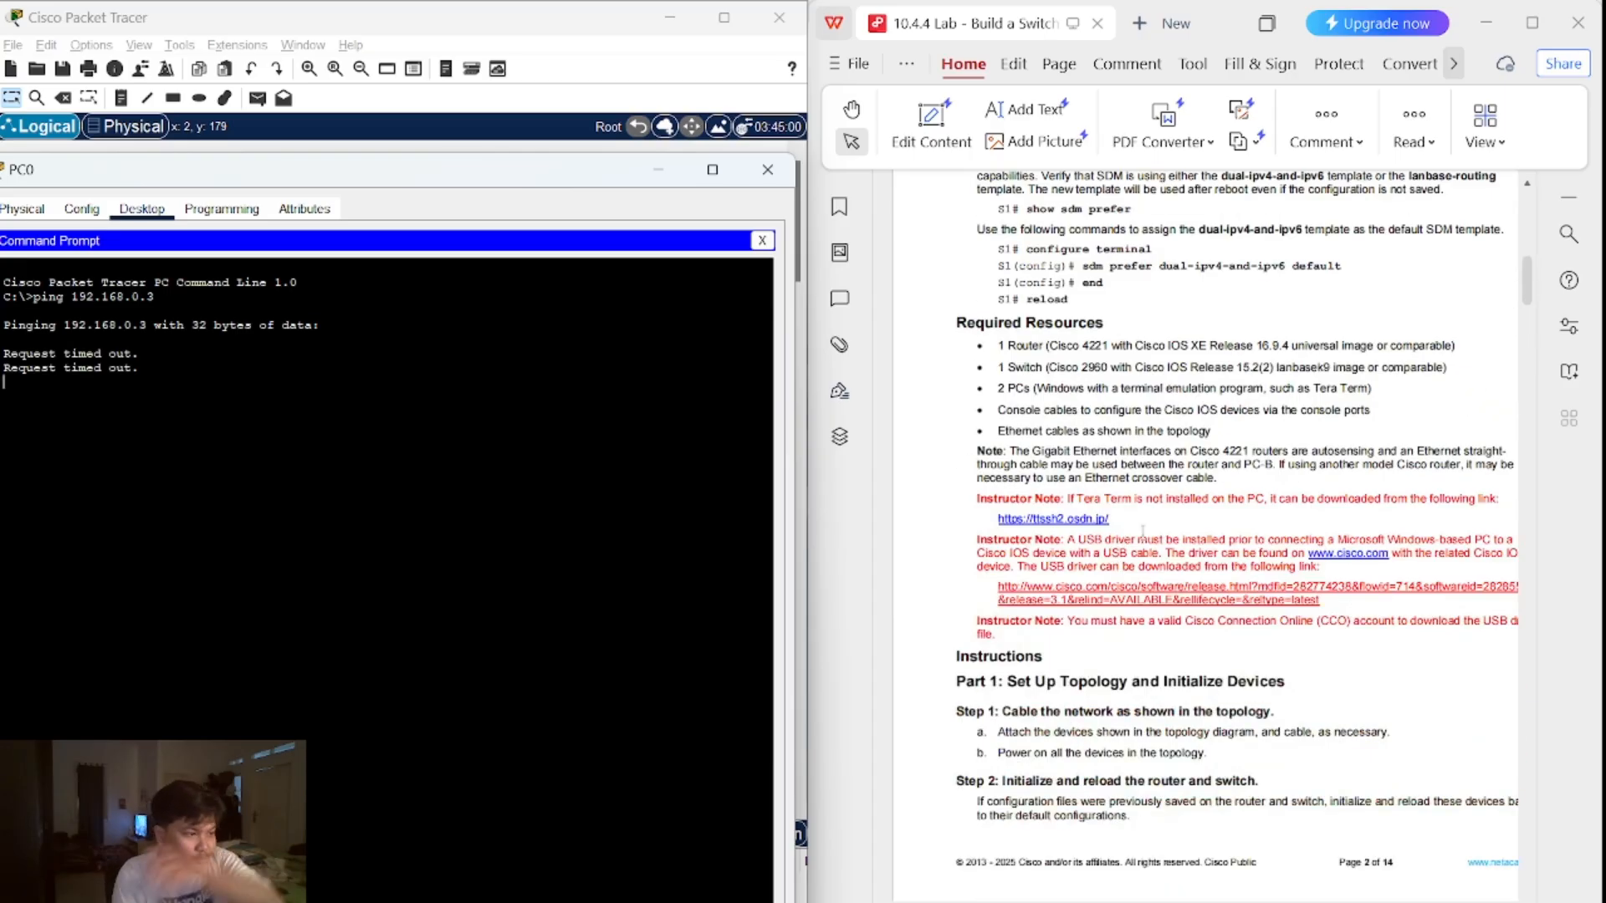
pyautogui.scroll(-7, 1133, 616)
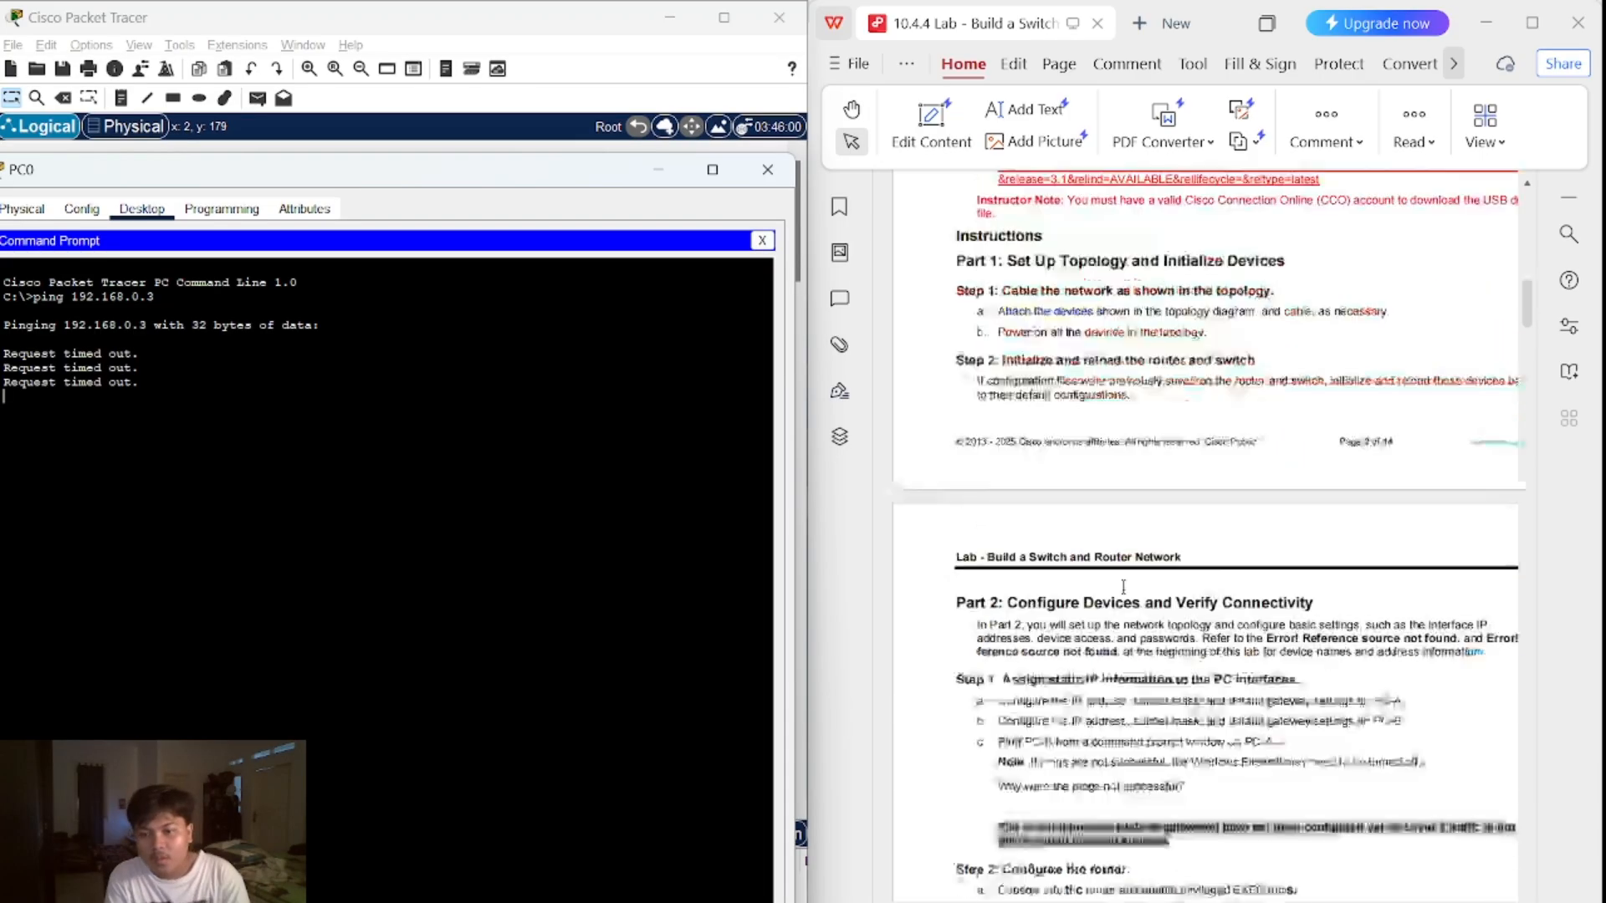
pyautogui.scroll(-7, 1106, 587)
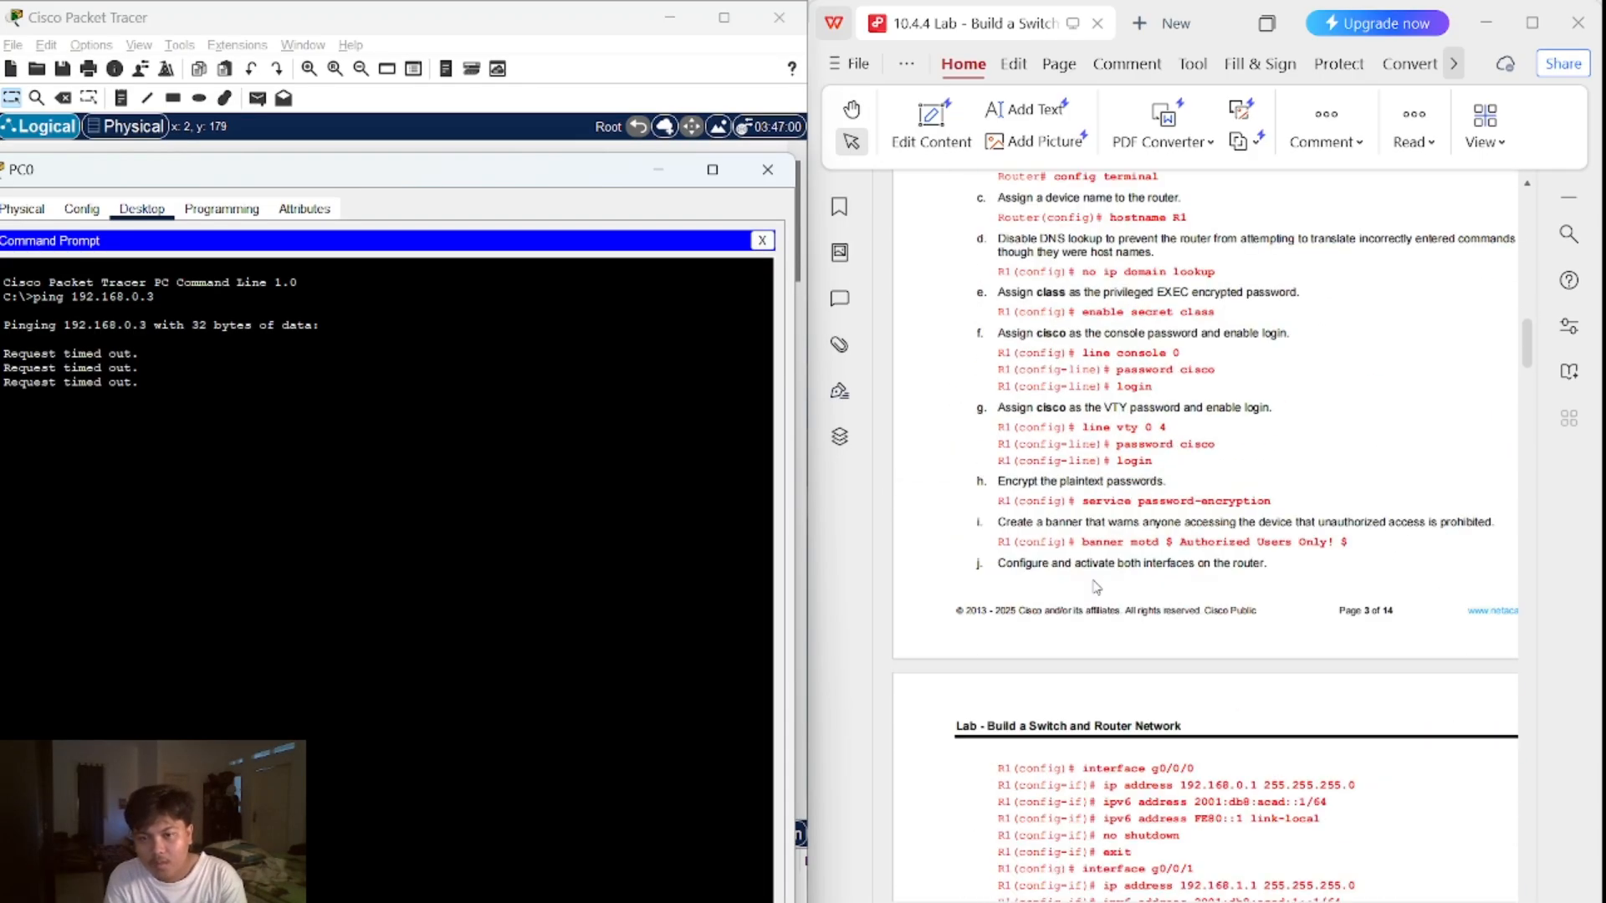
pyautogui.scroll(5, 1074, 557)
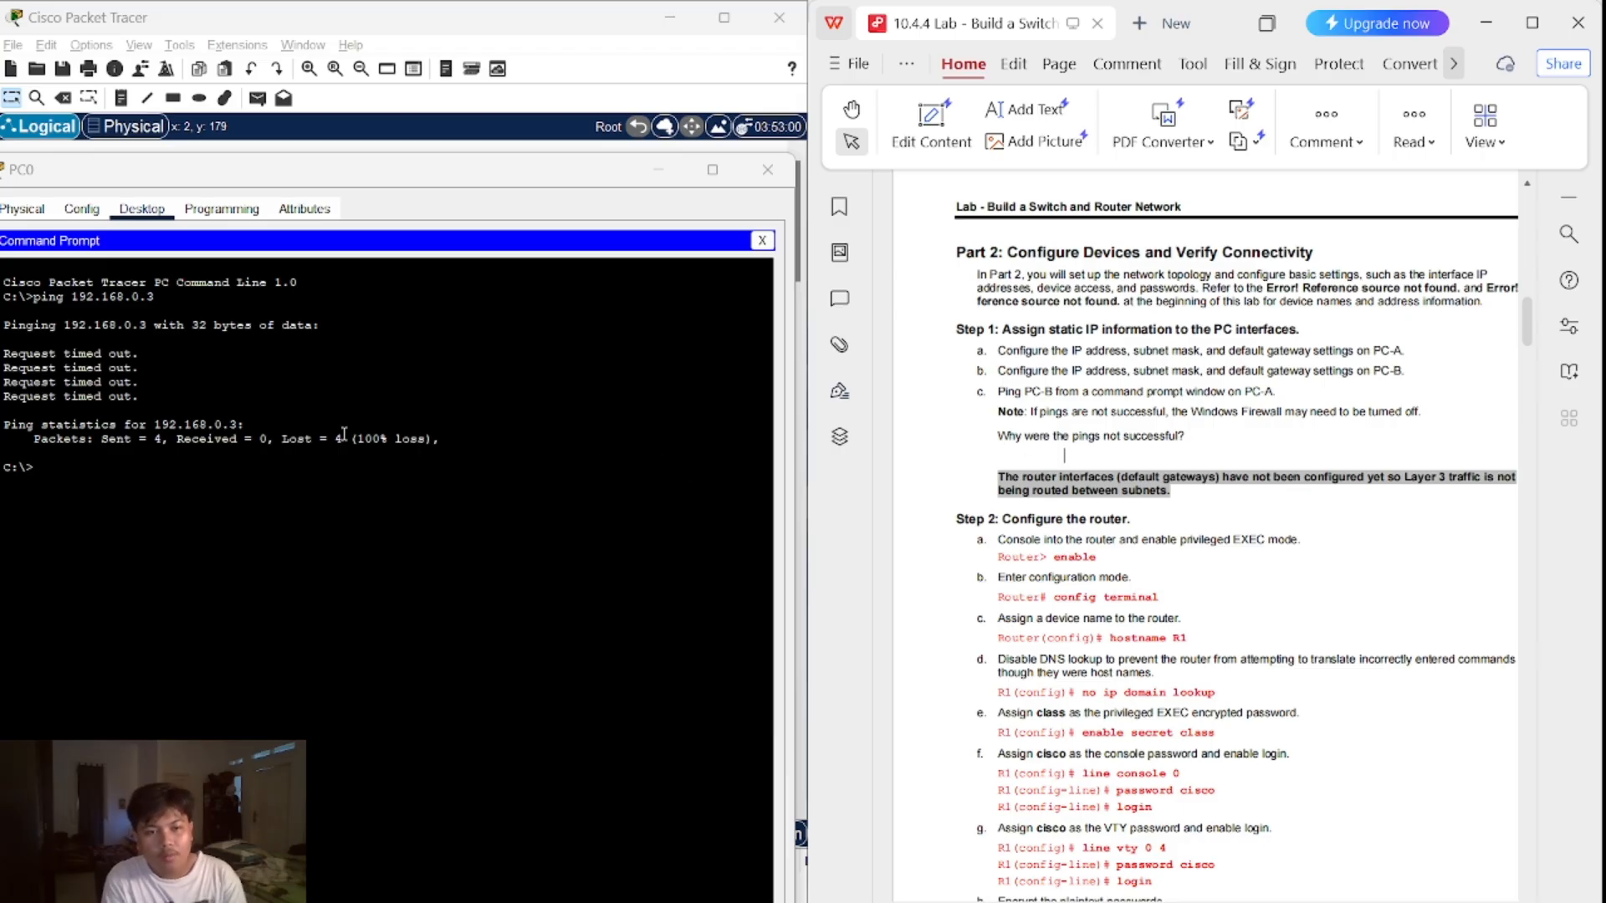
pyautogui.click(217, 470)
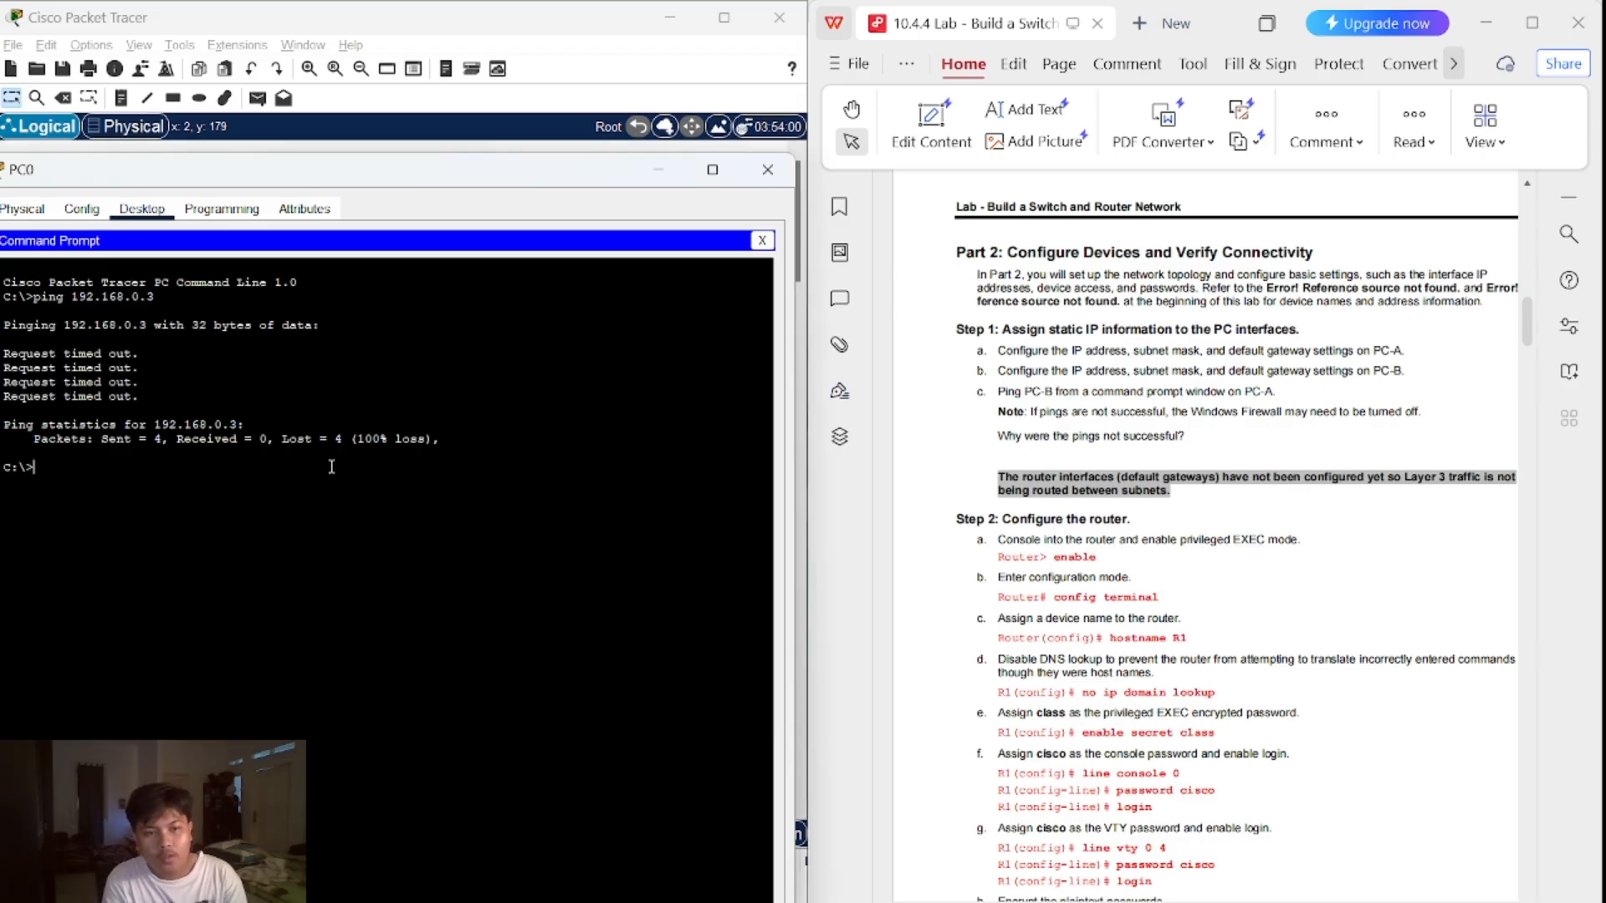
pyautogui.click(1204, 452)
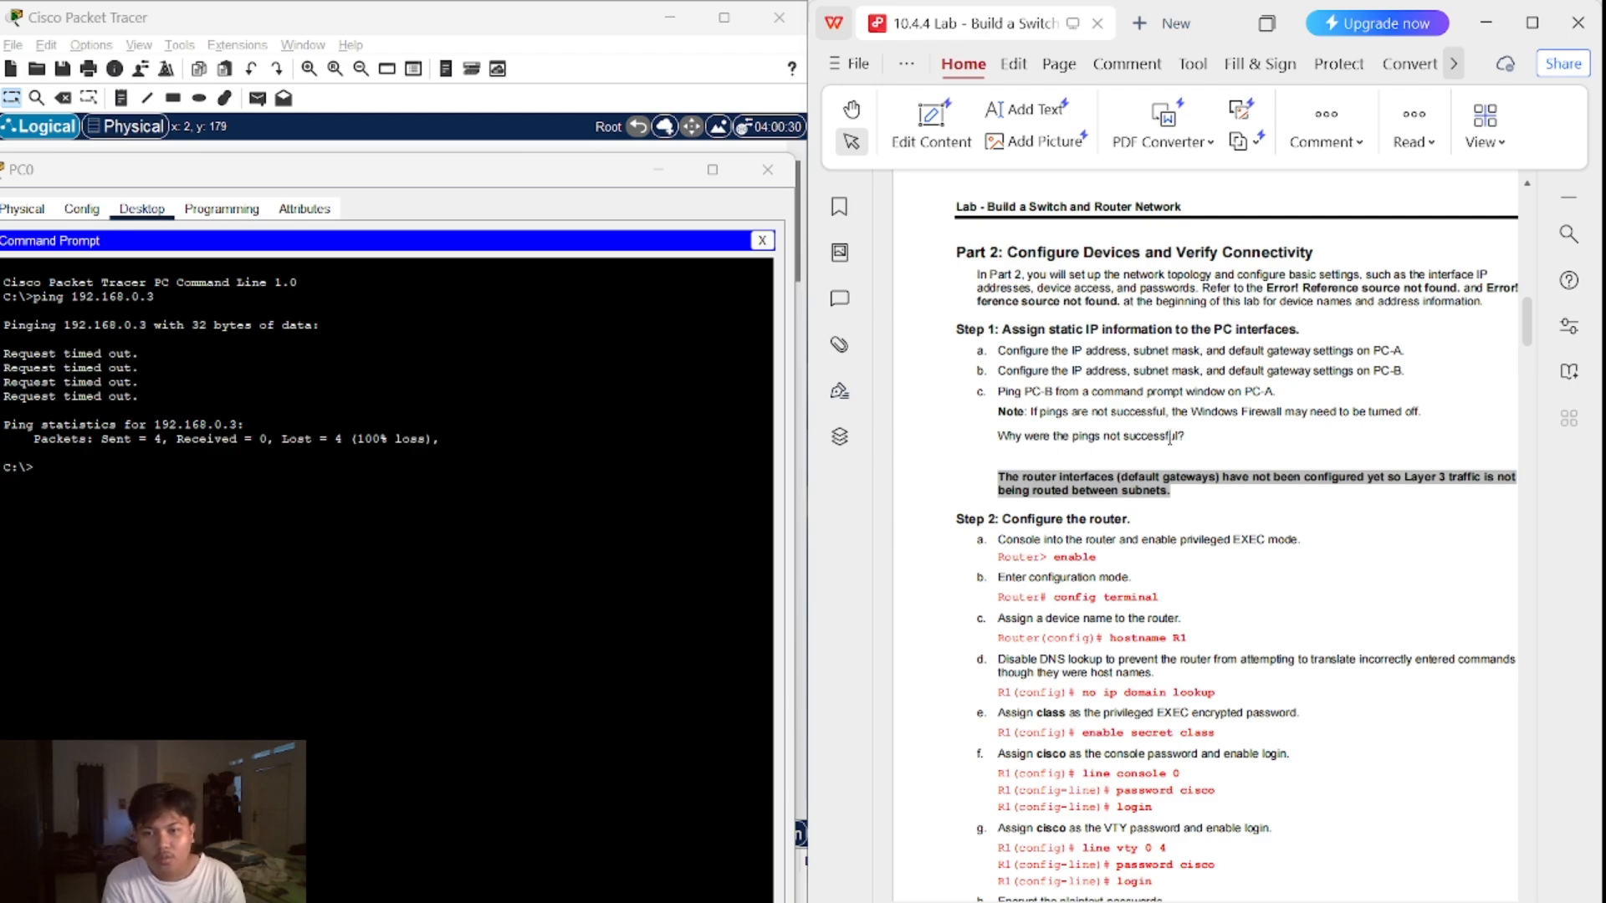
pyautogui.click(757, 182)
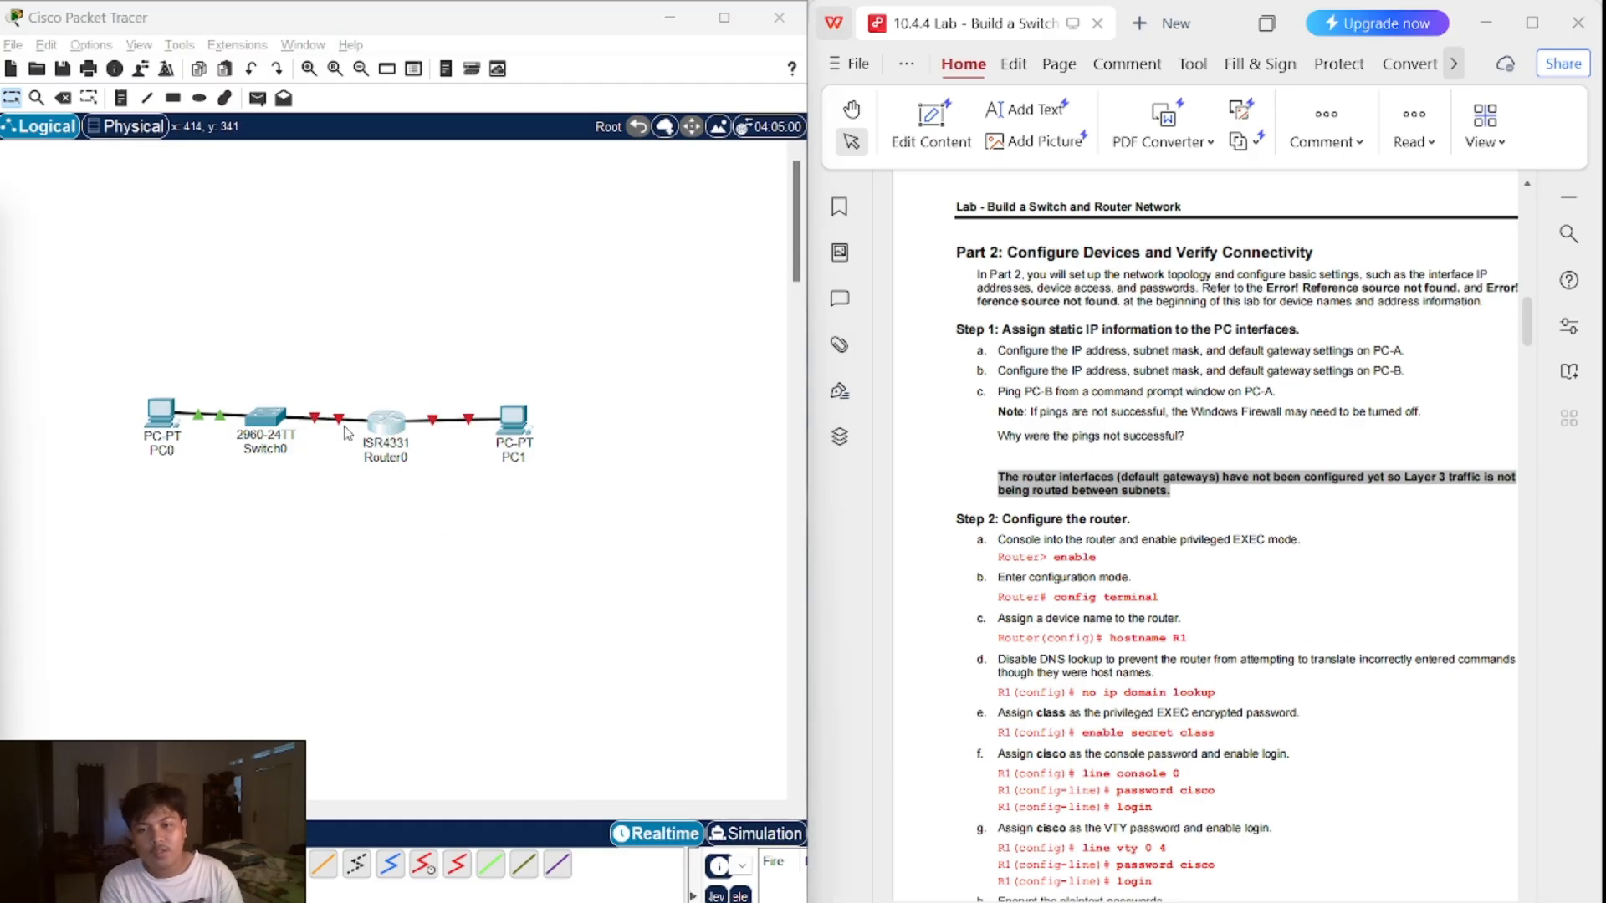
# - Open Router0's command-line interface and get past the initial configuration dialog
pyautogui.click(386, 422)
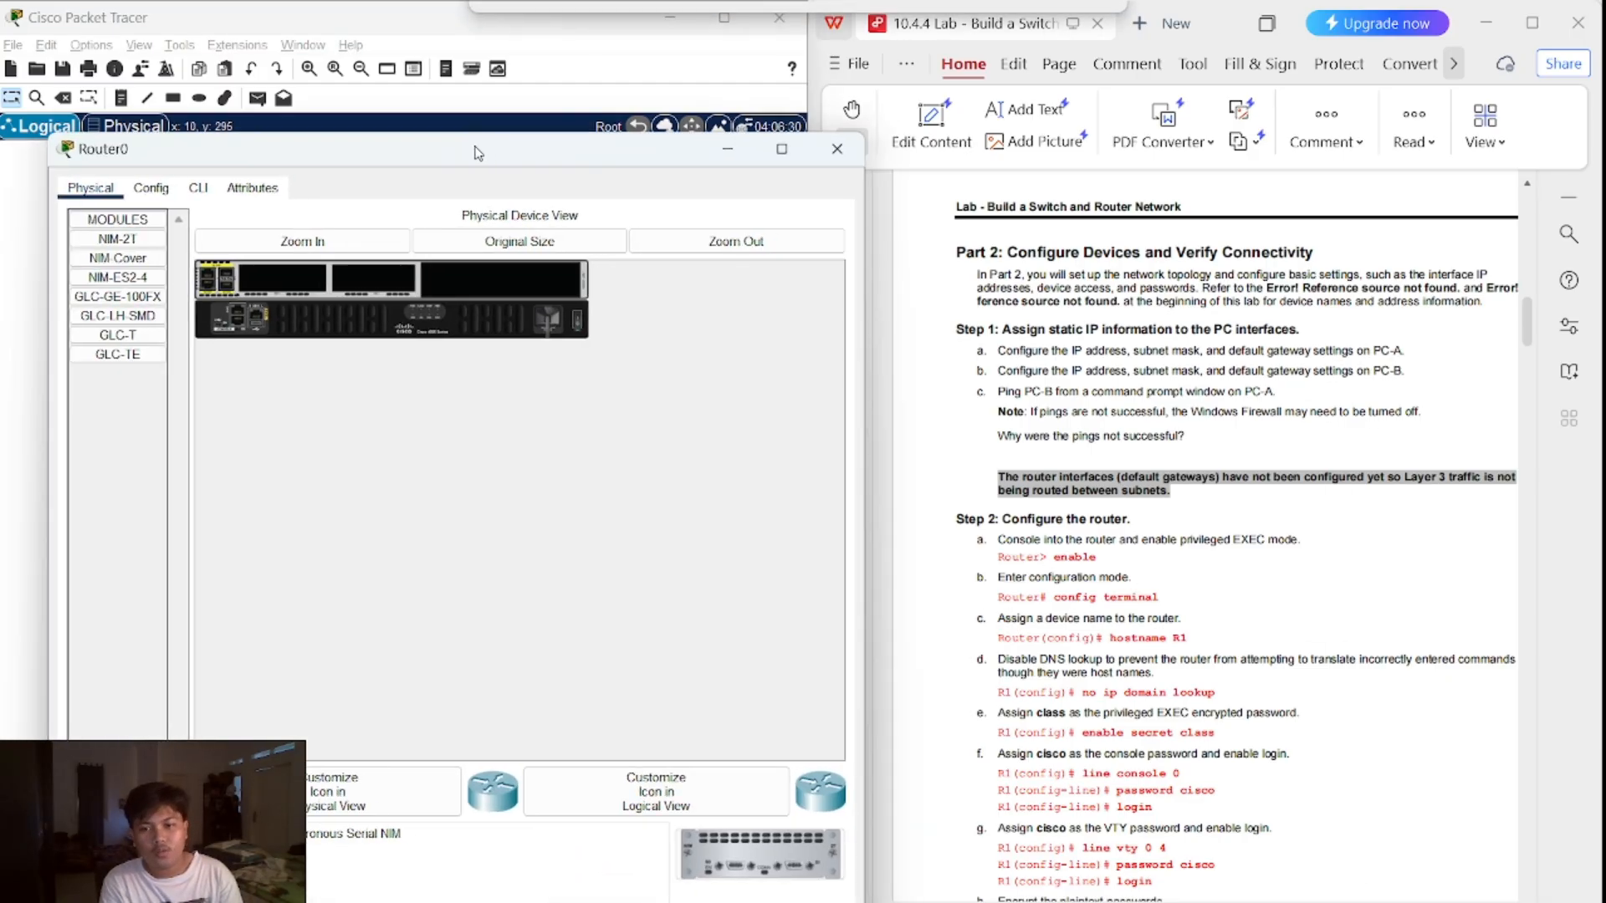
pyautogui.moveTo(288, 154); pyautogui.dragTo(254, 106)
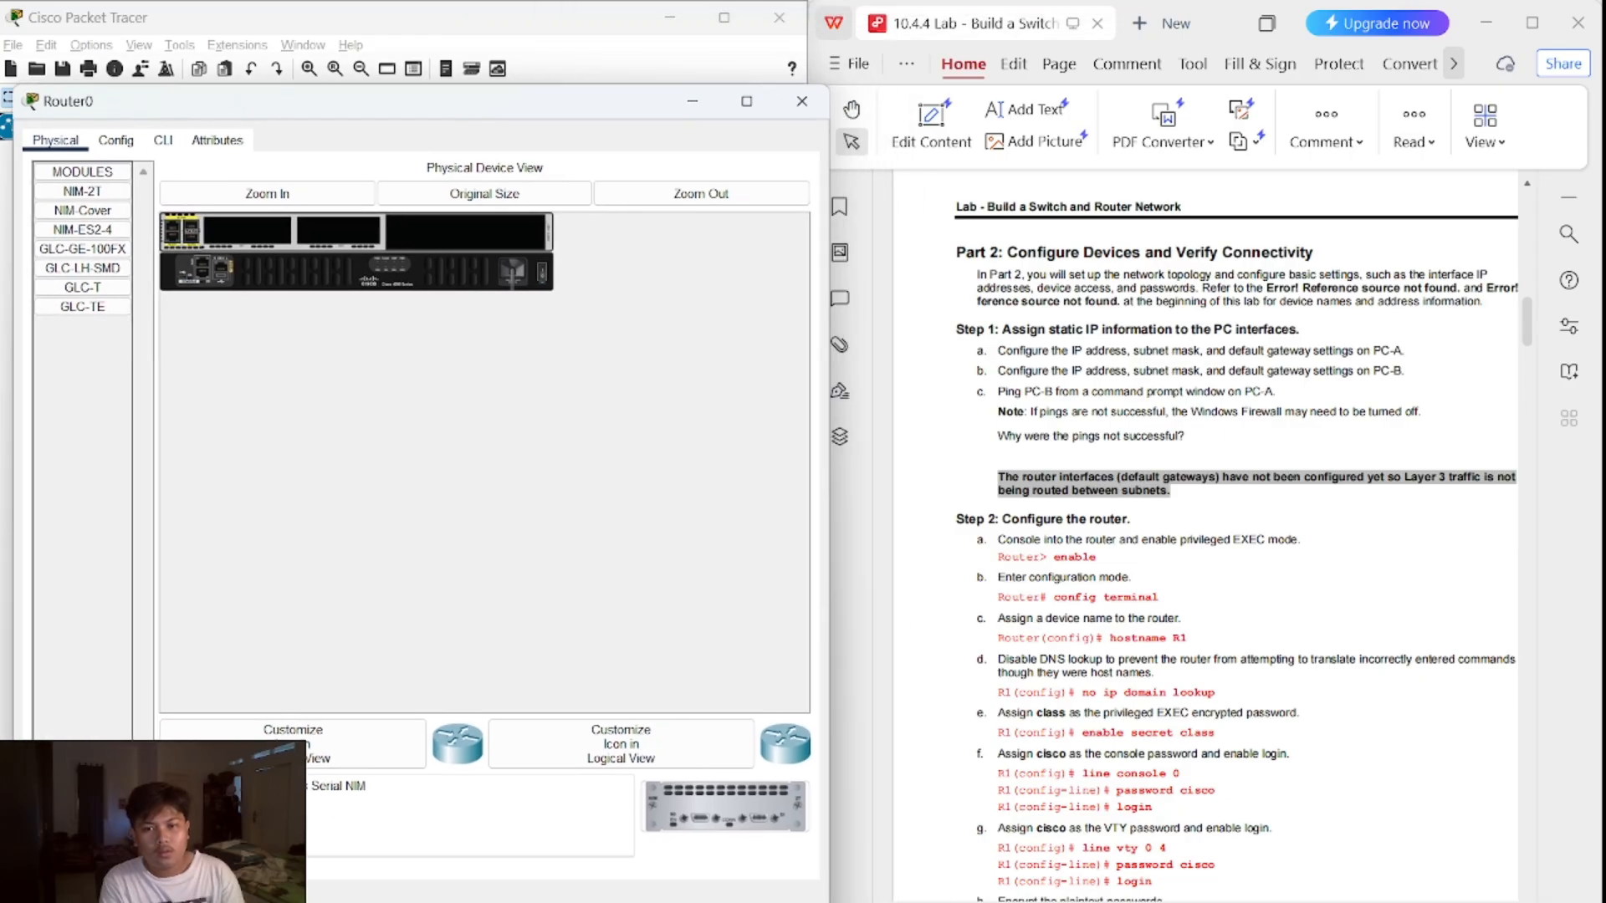
pyautogui.click(115, 142)
pyautogui.click(163, 142)
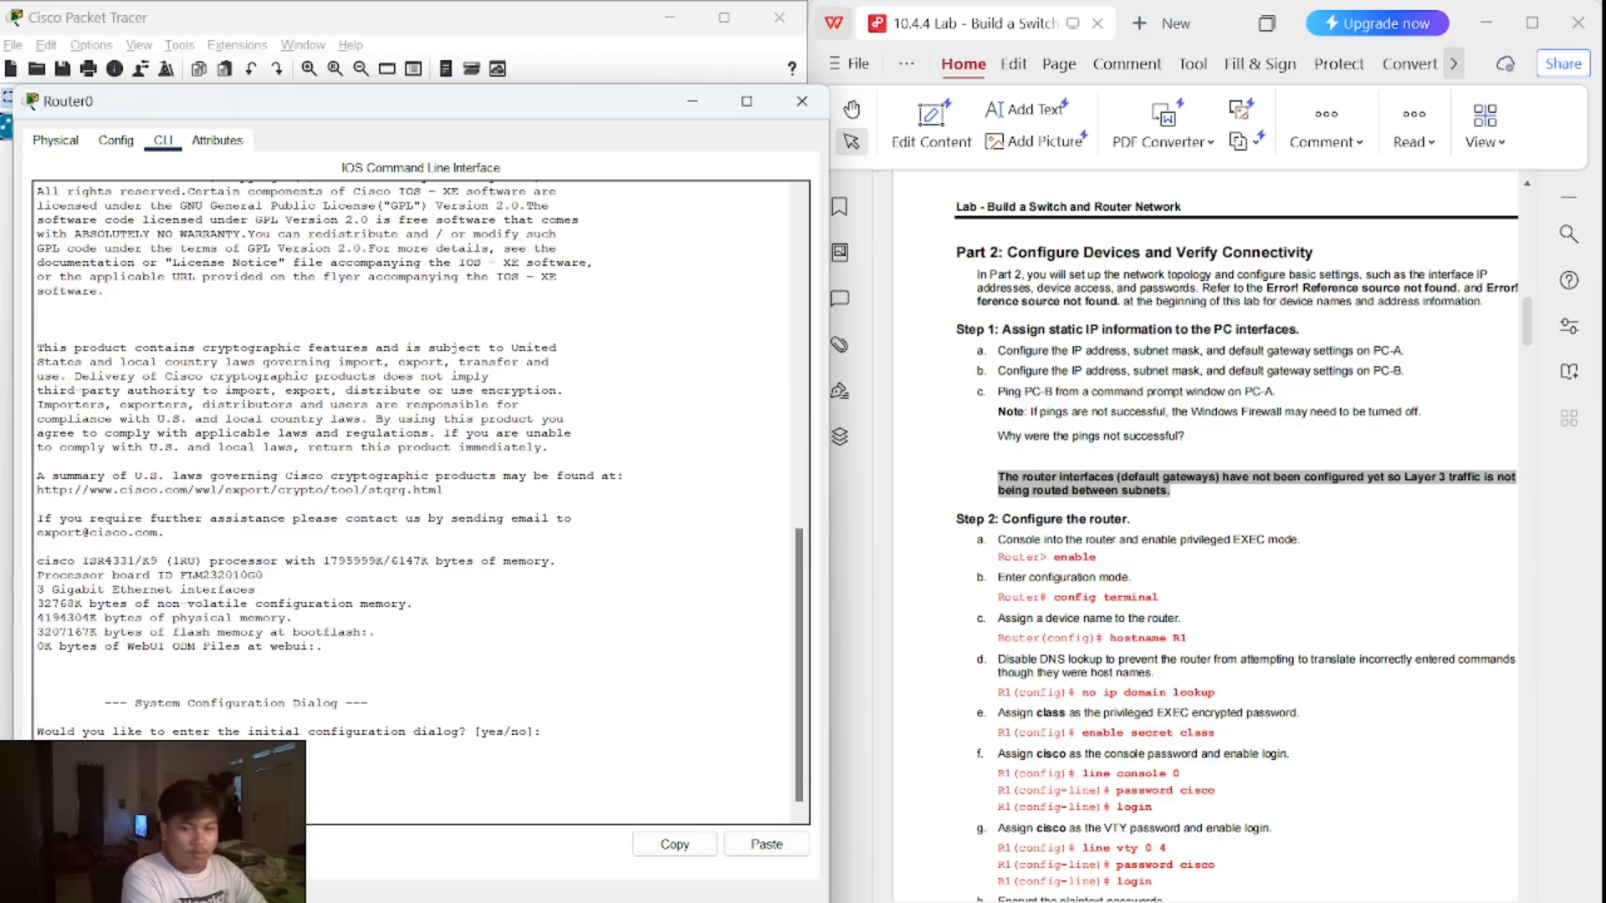
# - In Router0's global configuration mode, set the hostname to R1 and disable DNS lookup with no ip domain lookup
pyautogui.press('Return')
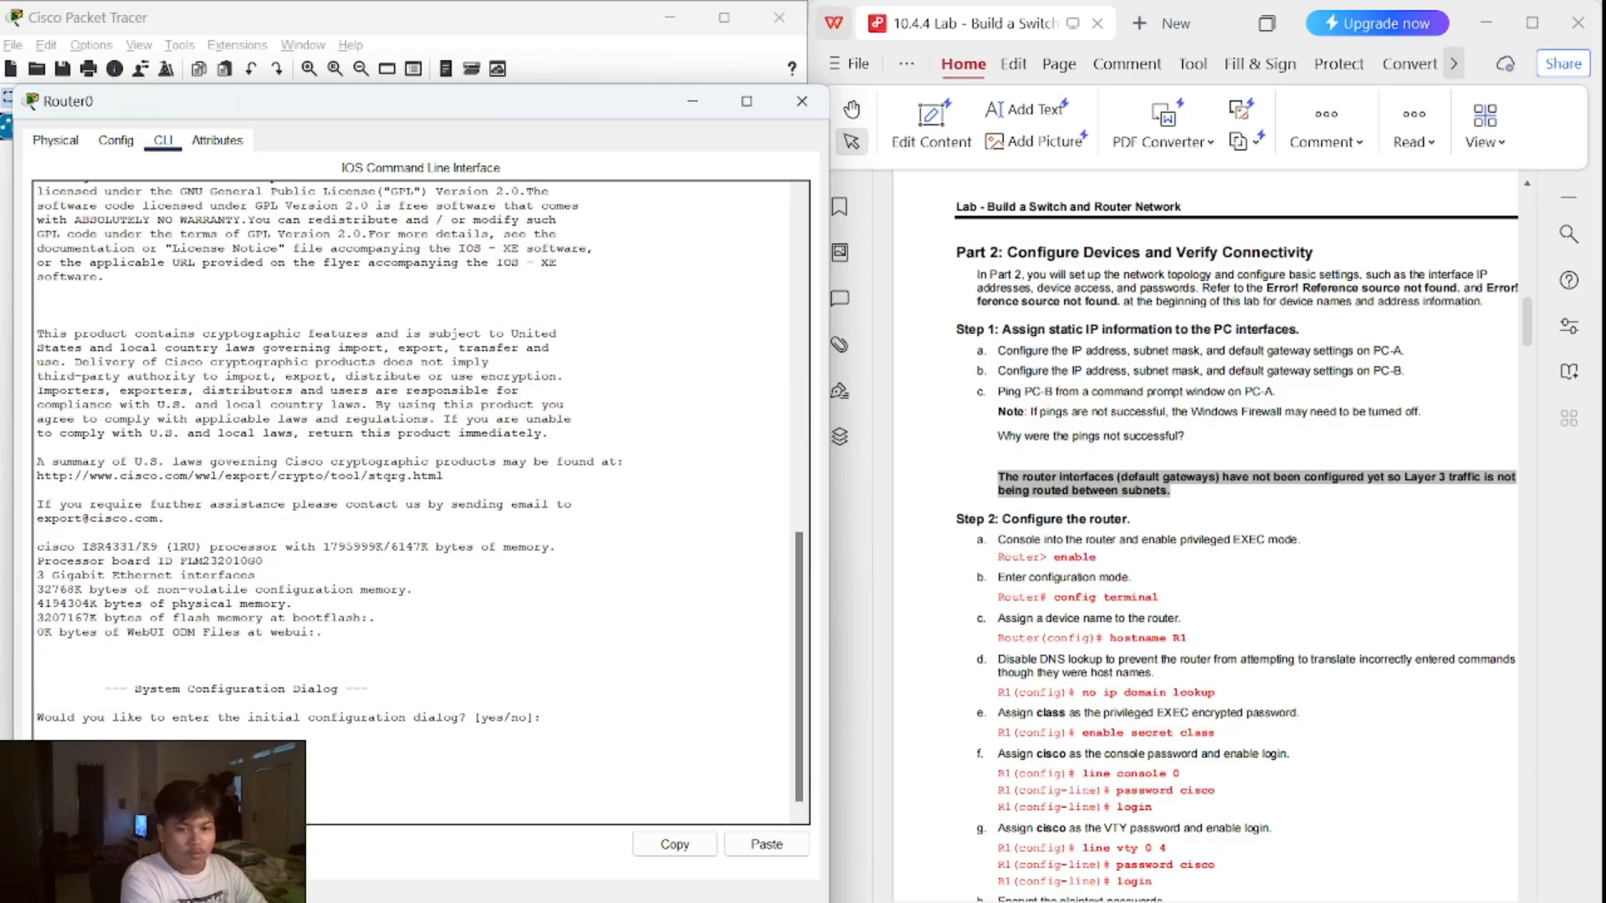
pyautogui.press('Return')
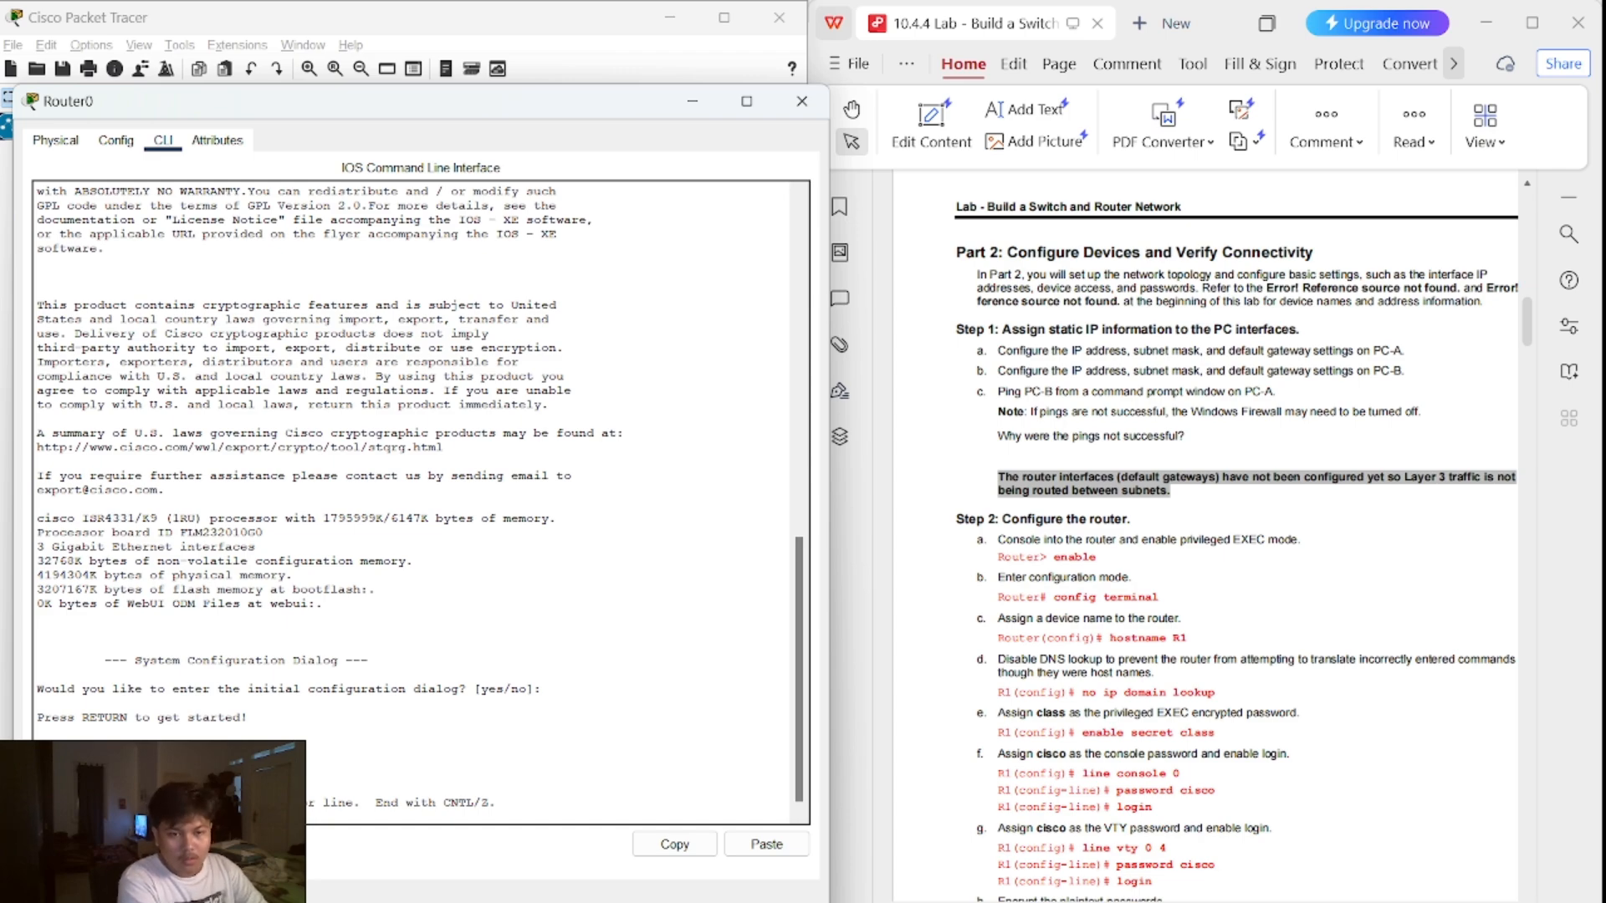
pyautogui.press('Return')
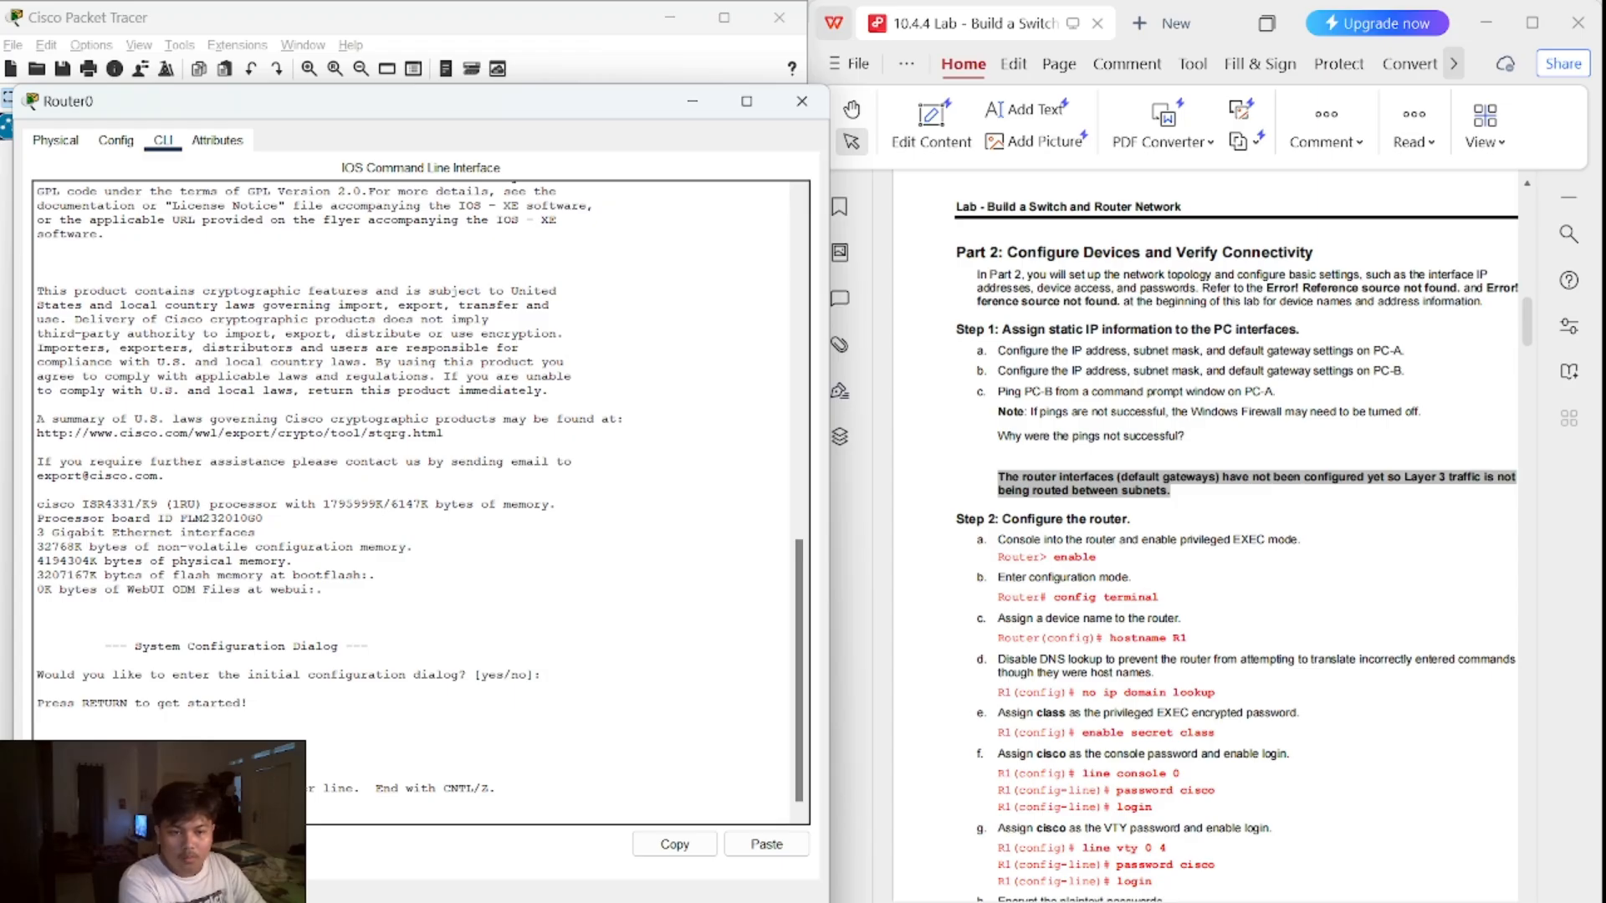
pyautogui.press('Return')
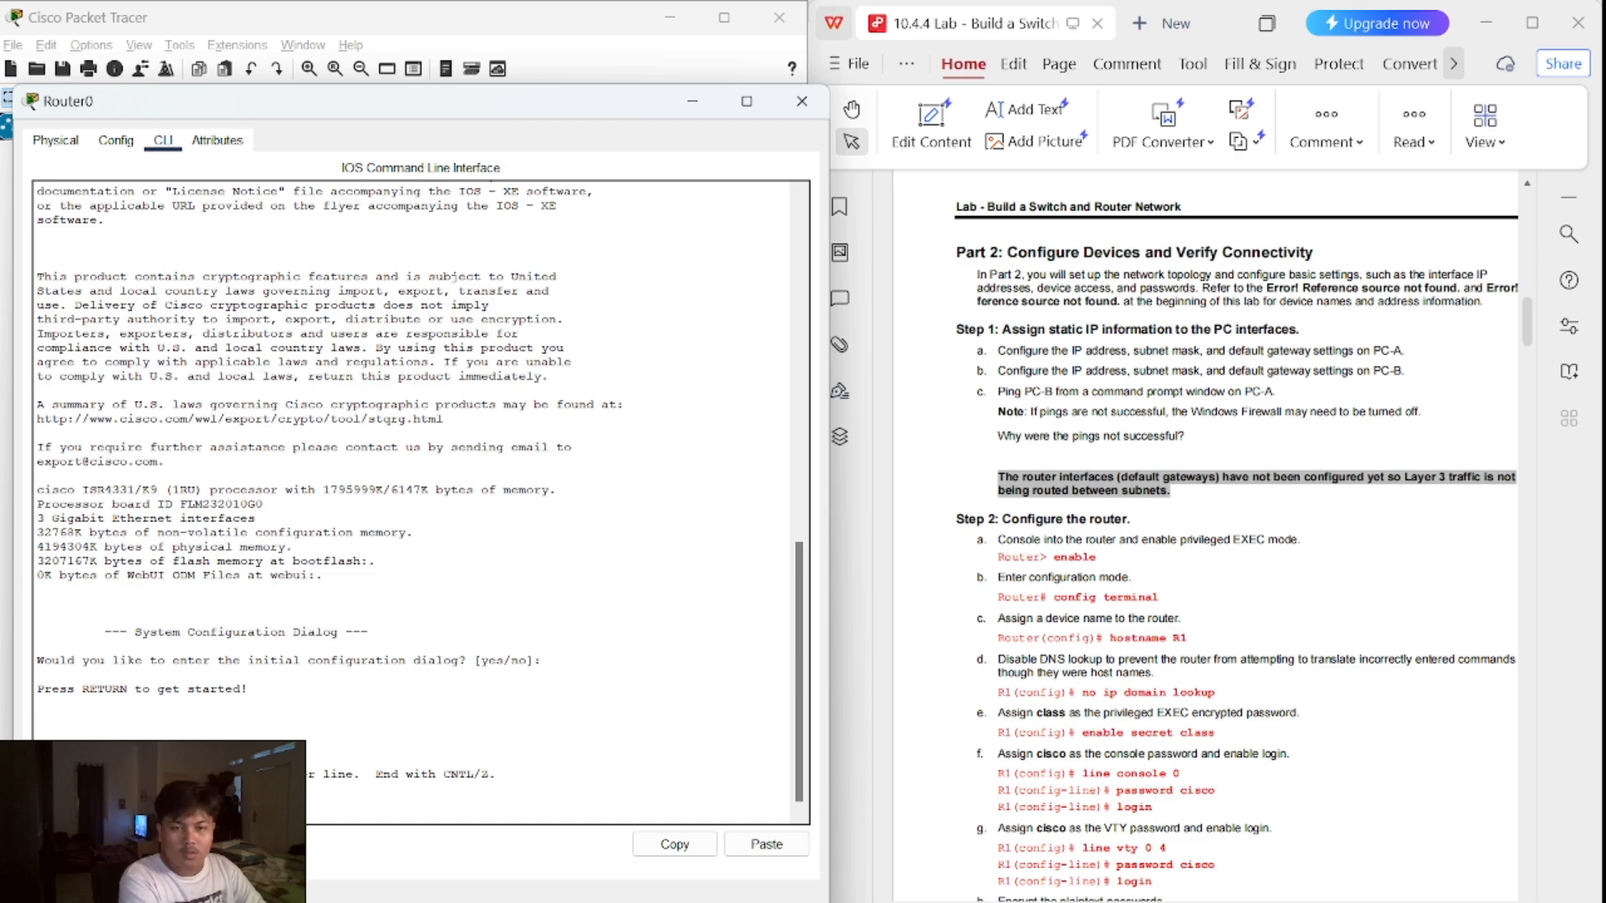
# - Assign R1's privileged EXEC secret from the lab, and protect console line 0 with its password and login
pyautogui.press('Return')
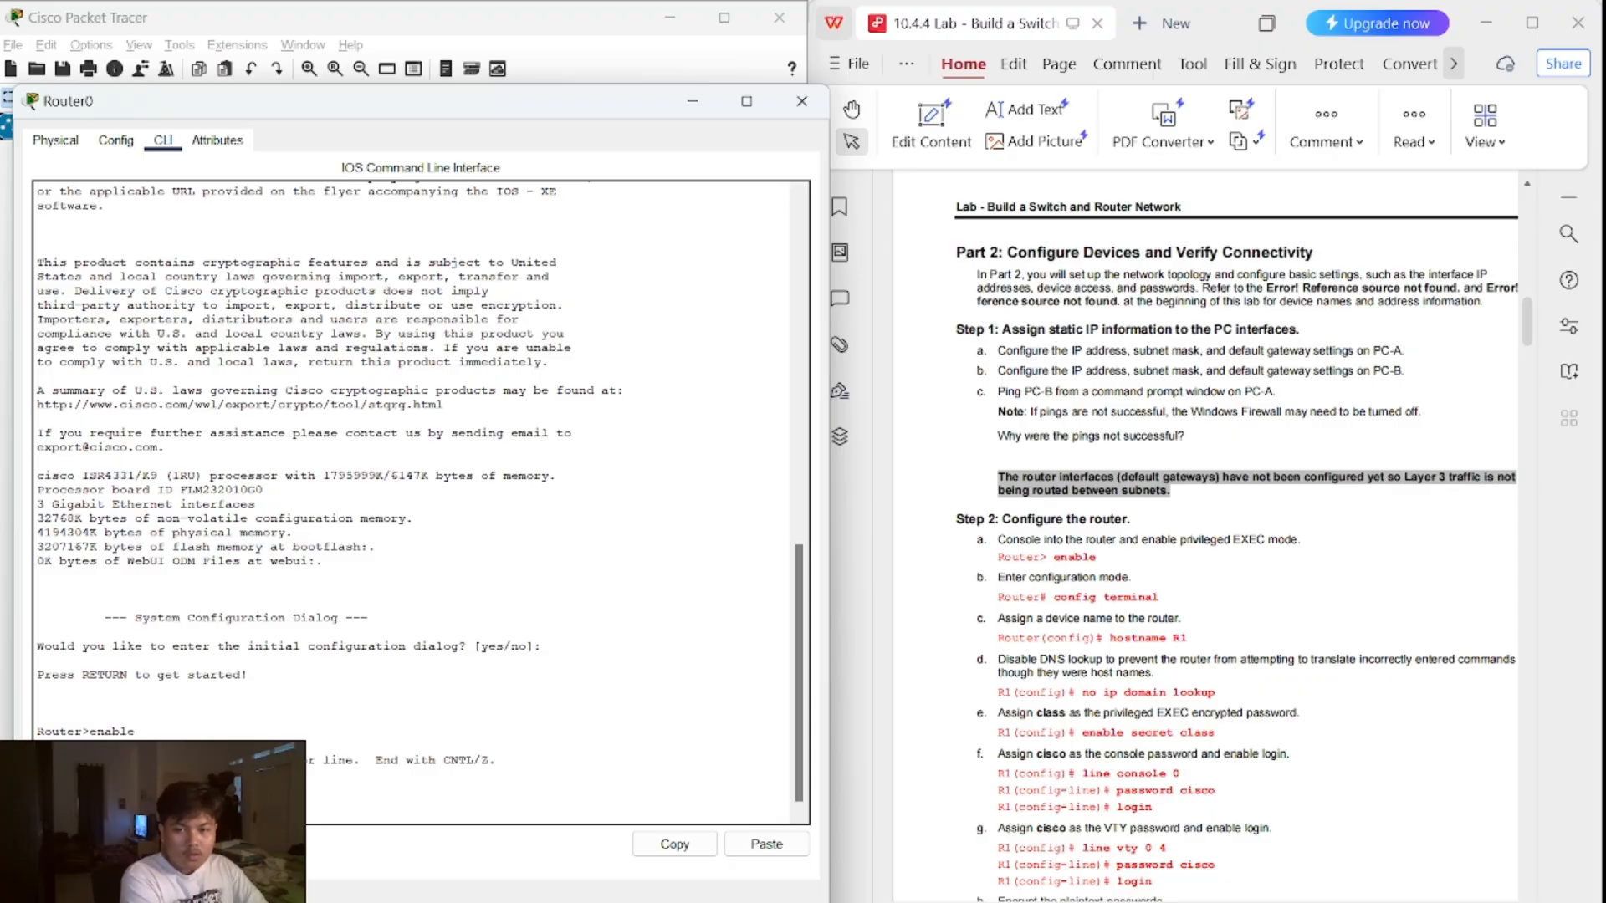
pyautogui.press('Return')
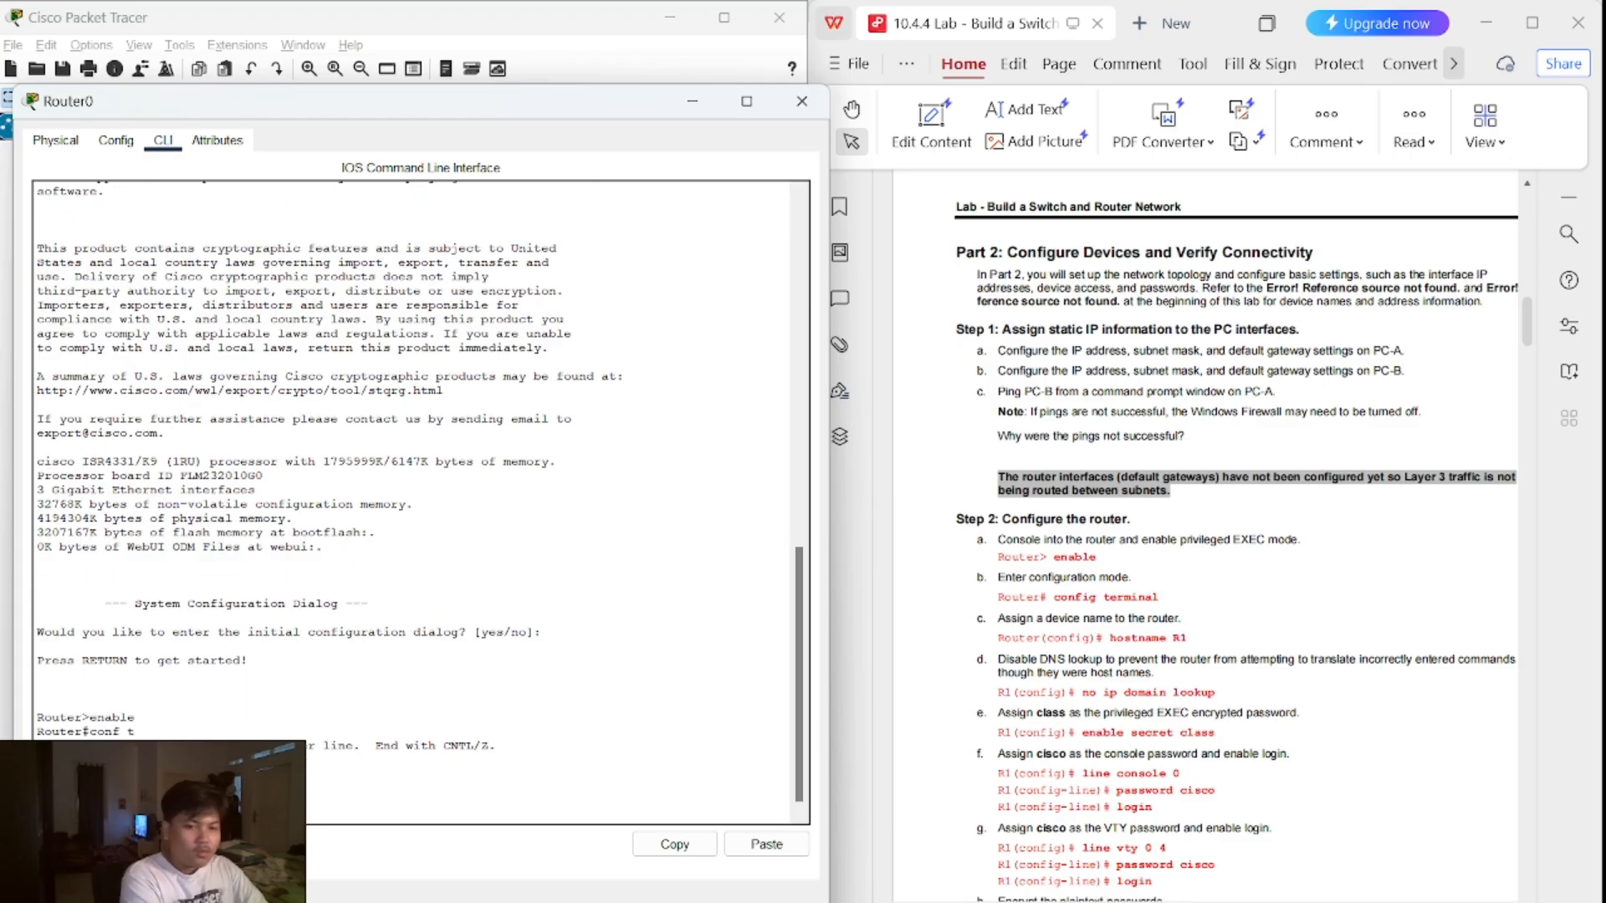
pyautogui.press('Return')
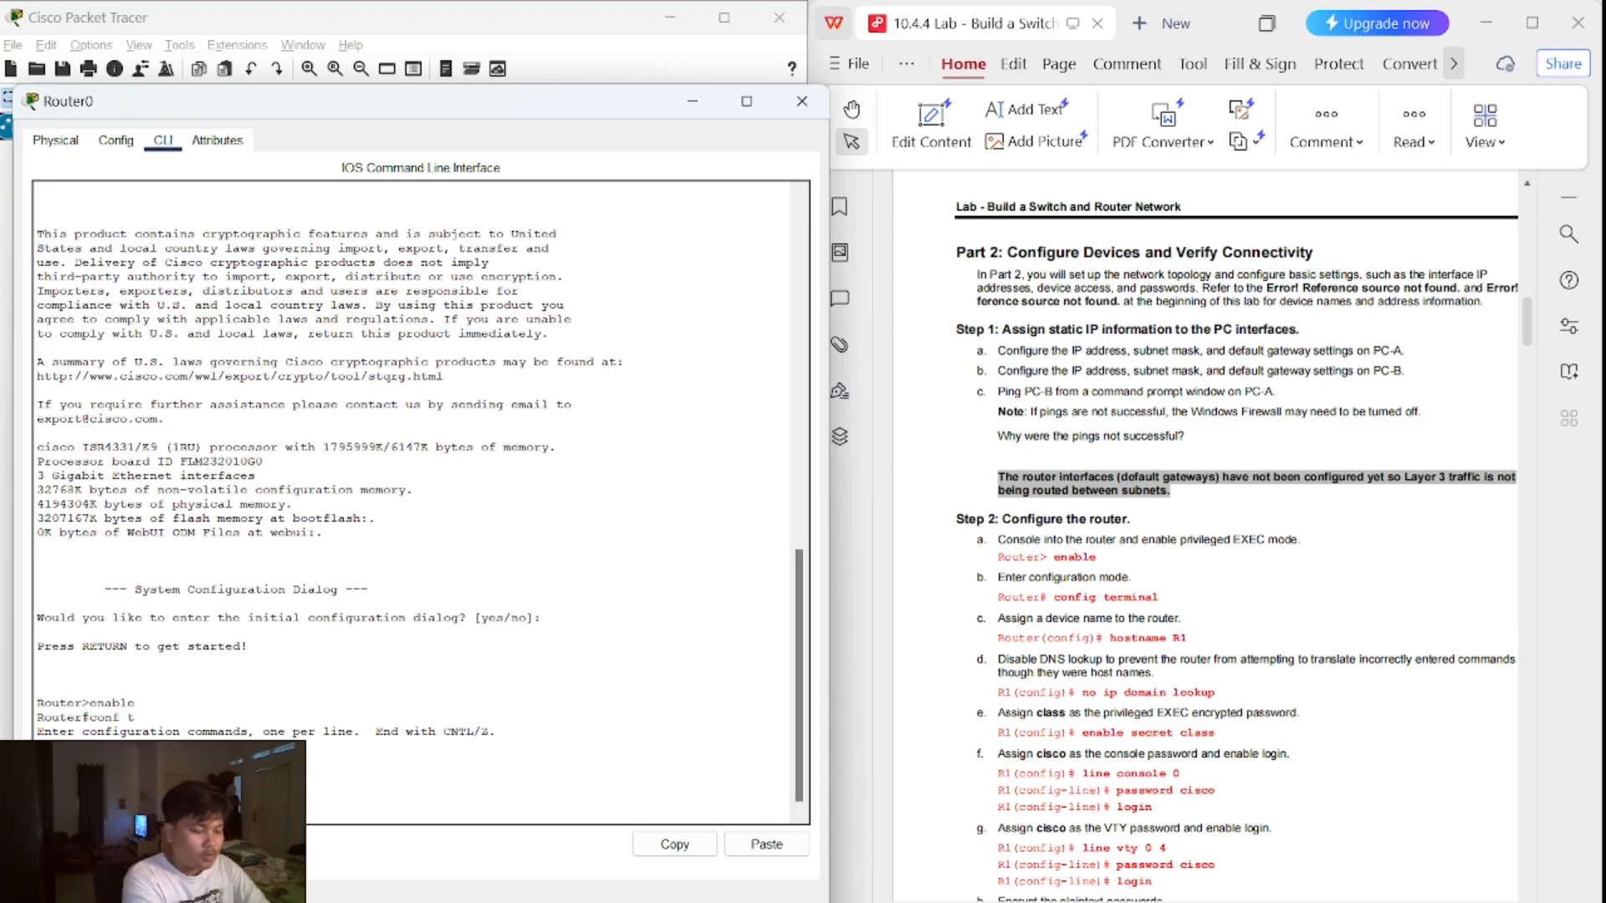
pyautogui.press('Return')
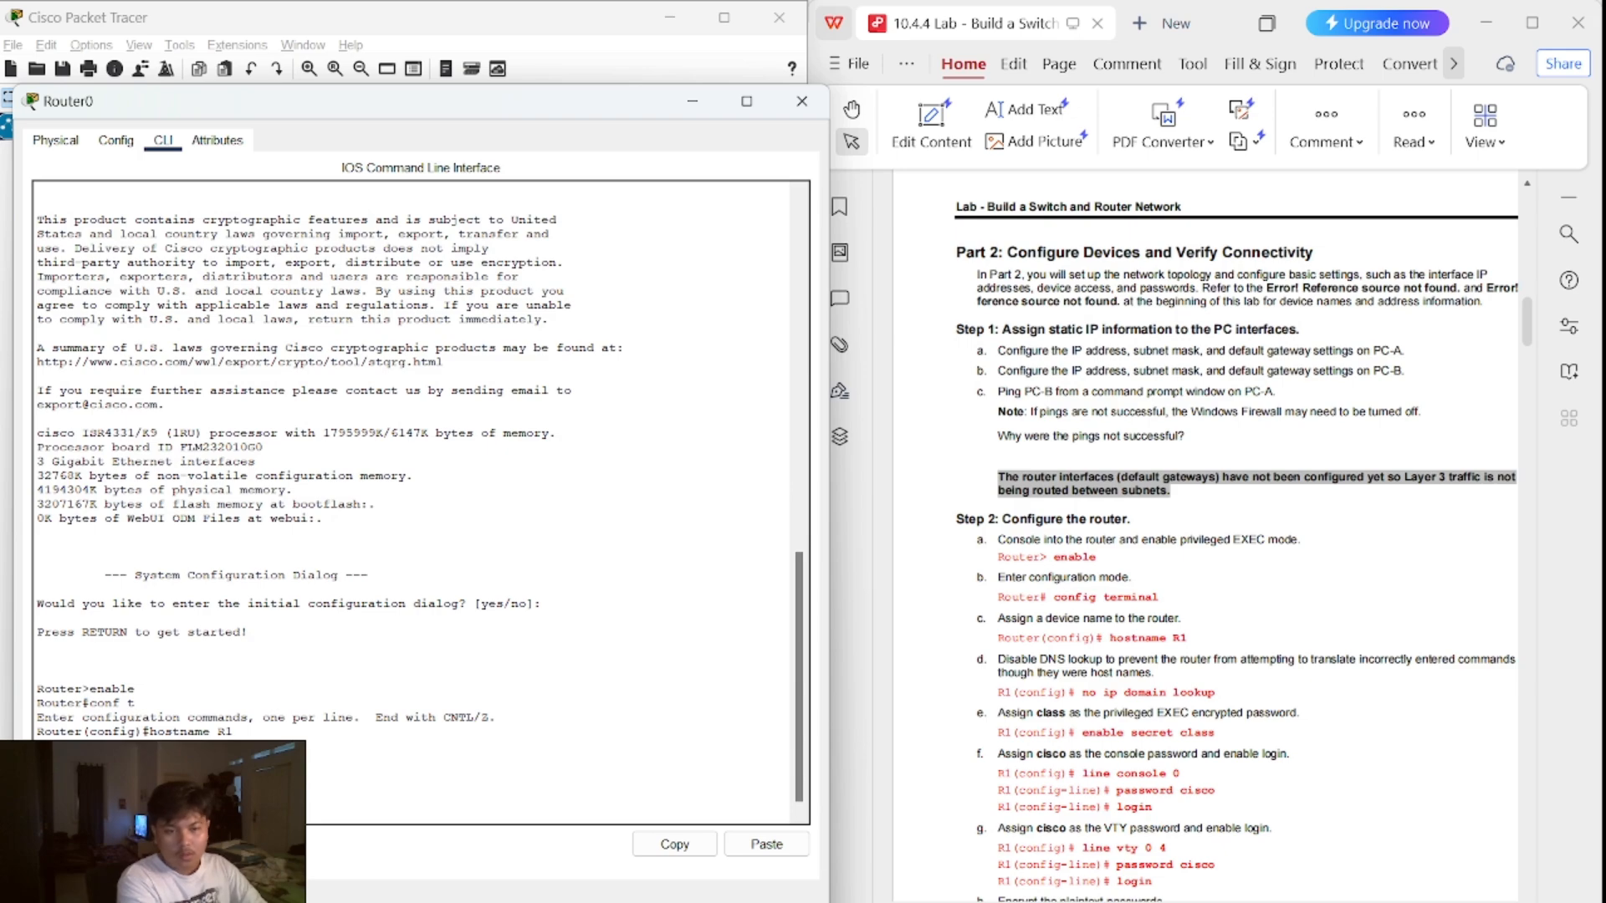
pyautogui.press('Return')
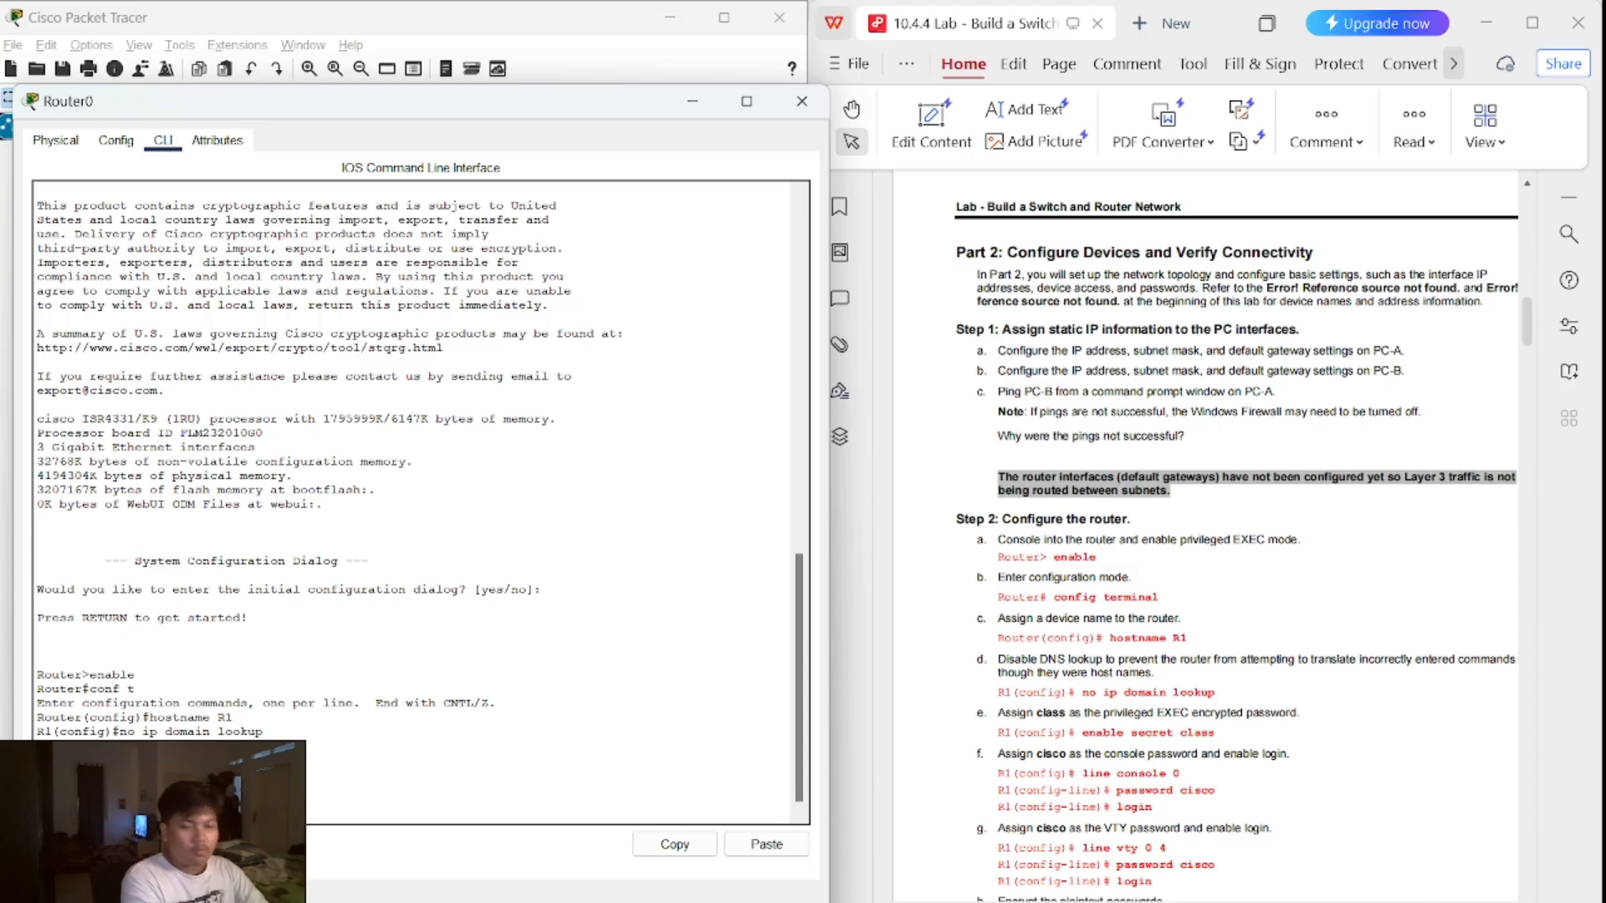
# - Assign the lab's VTY password to R1's lines vty 0 4 and enable login on them
pyautogui.press('Return')
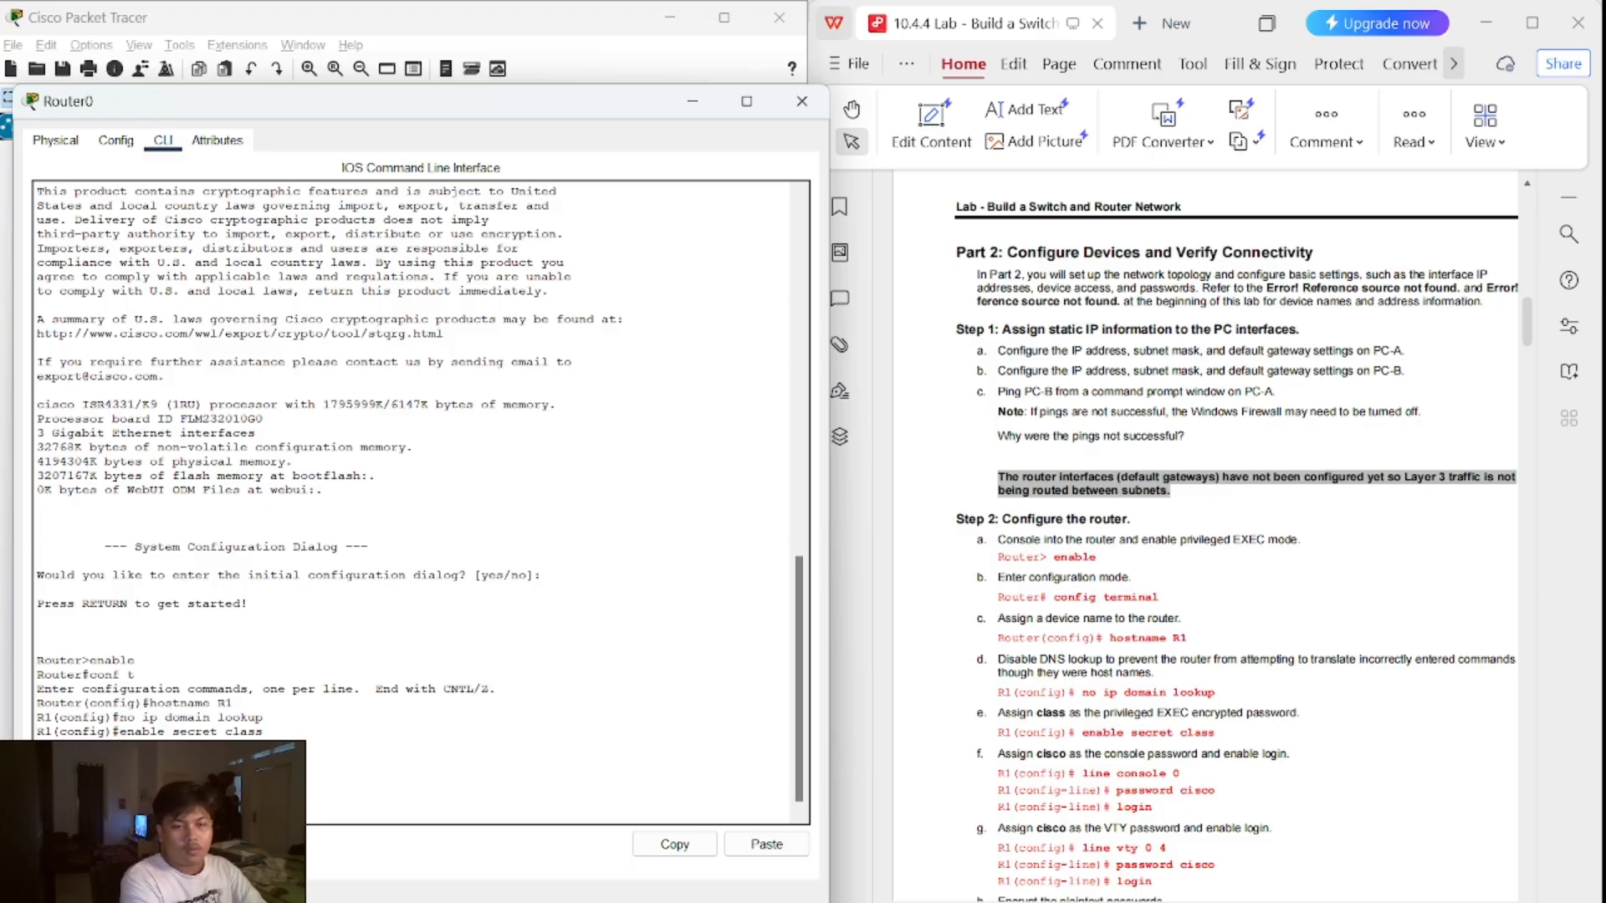
pyautogui.press('Return')
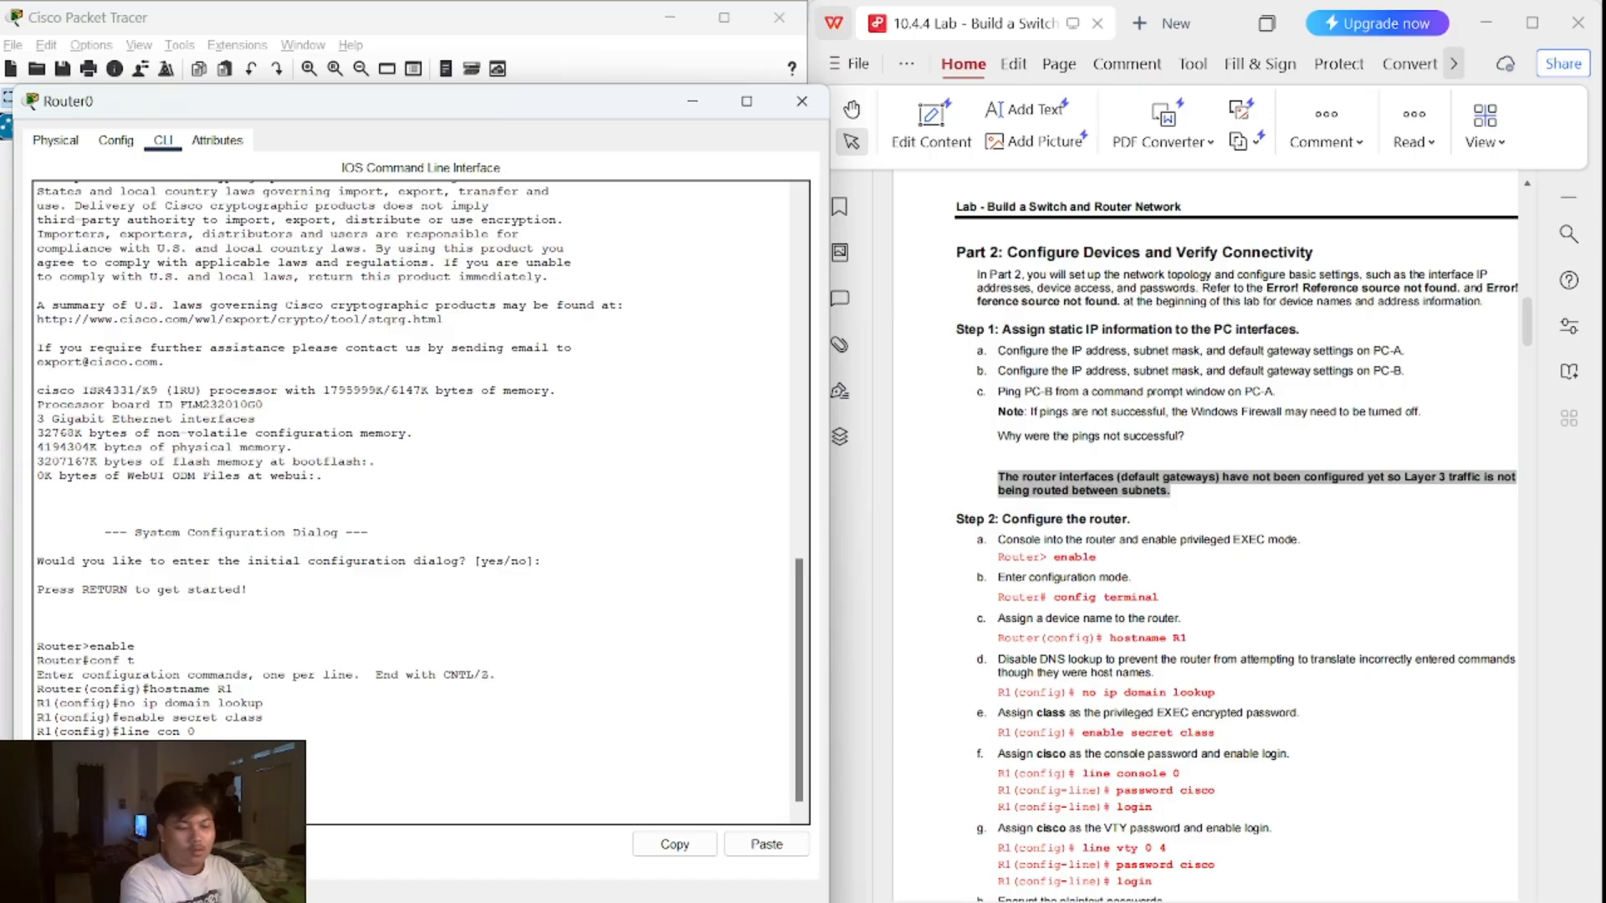
pyautogui.press('Return')
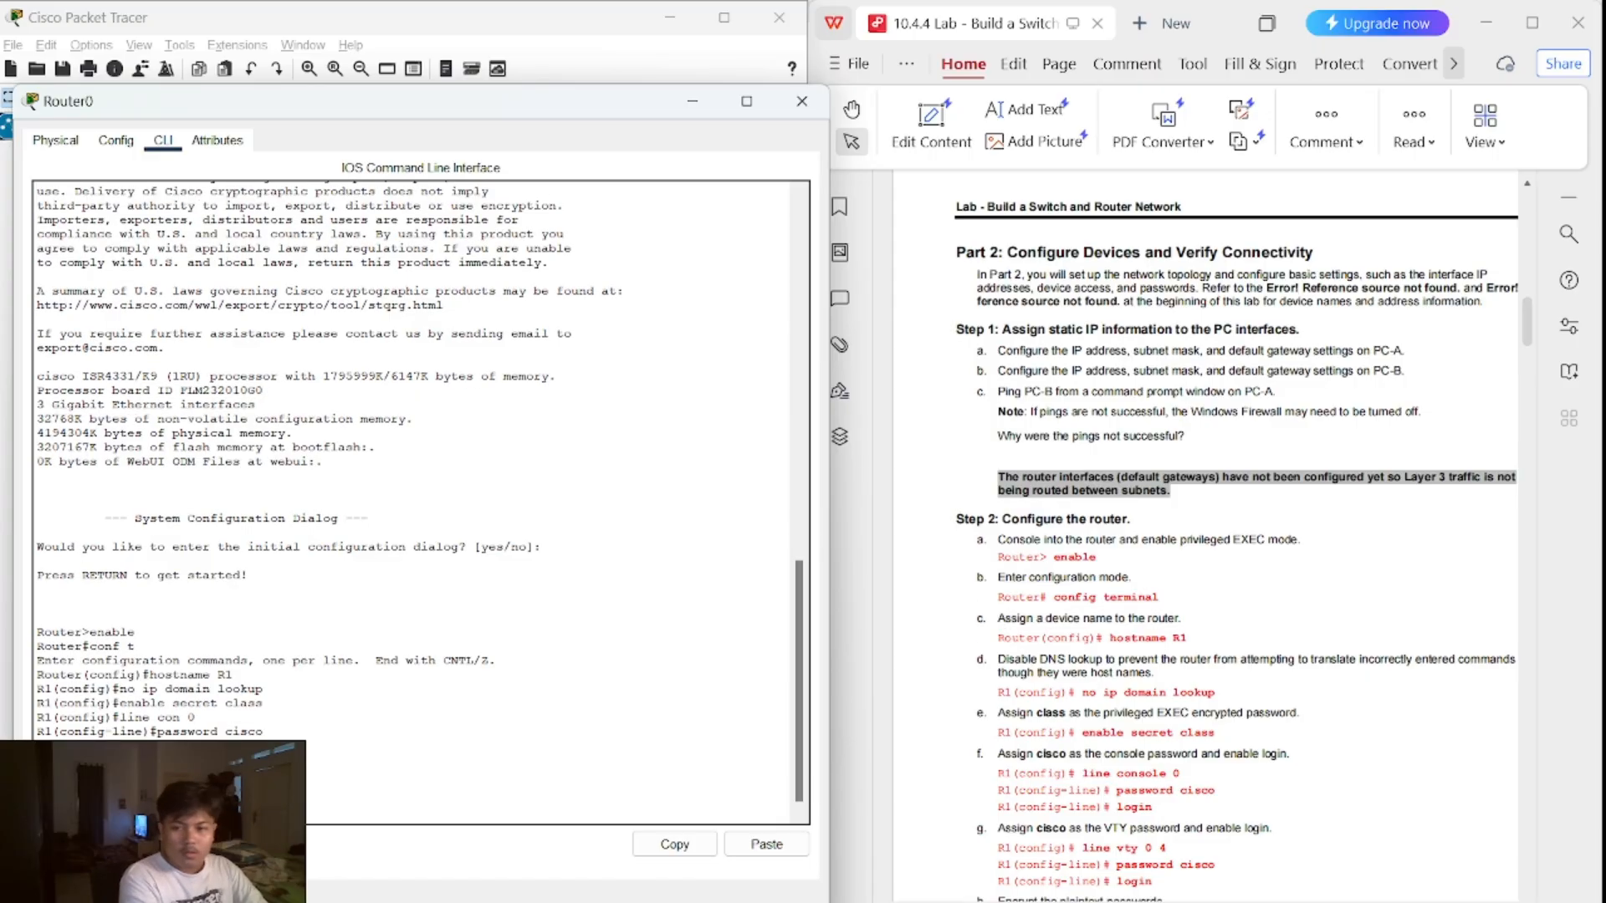
pyautogui.scroll(-1, 1083, 732)
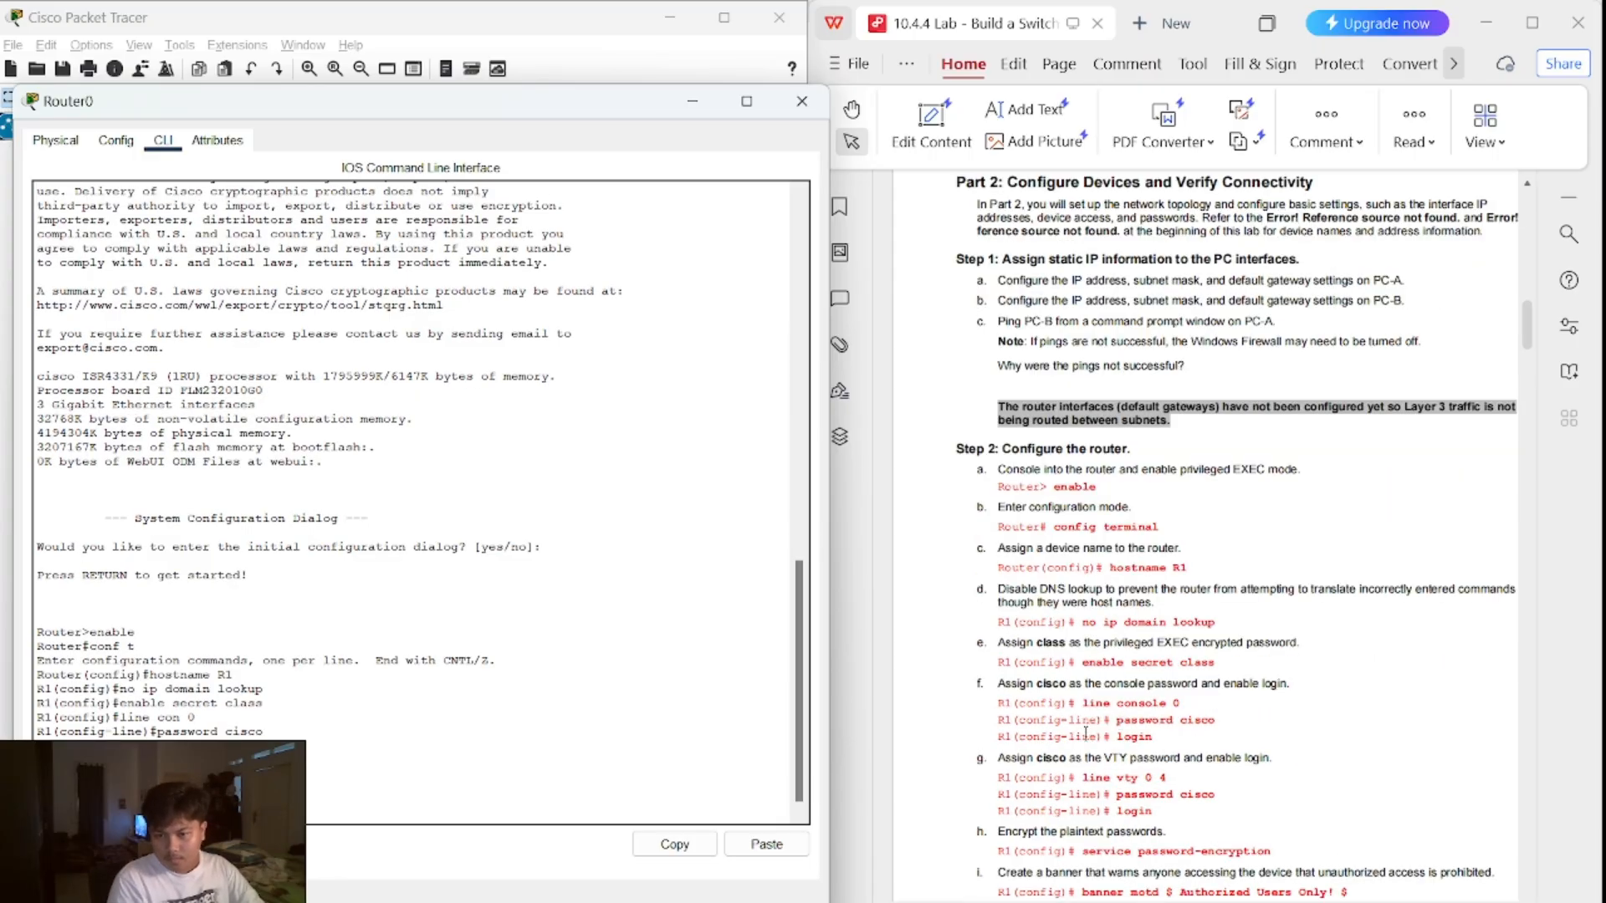
pyautogui.scroll(-1, 1083, 732)
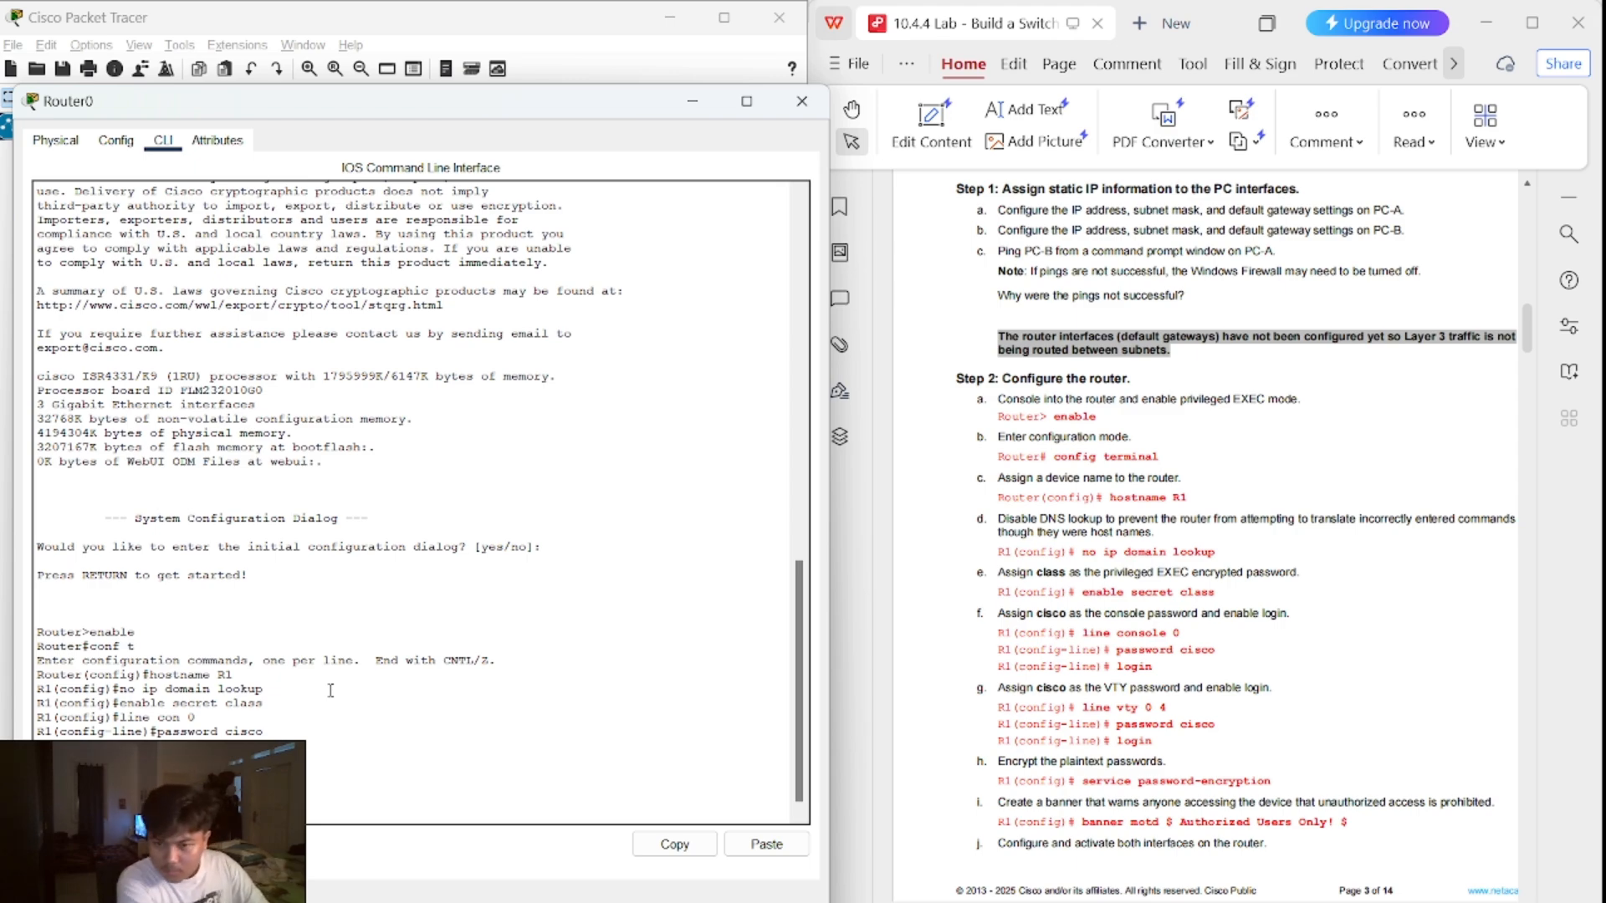
pyautogui.write('login')
pyautogui.press('Return')
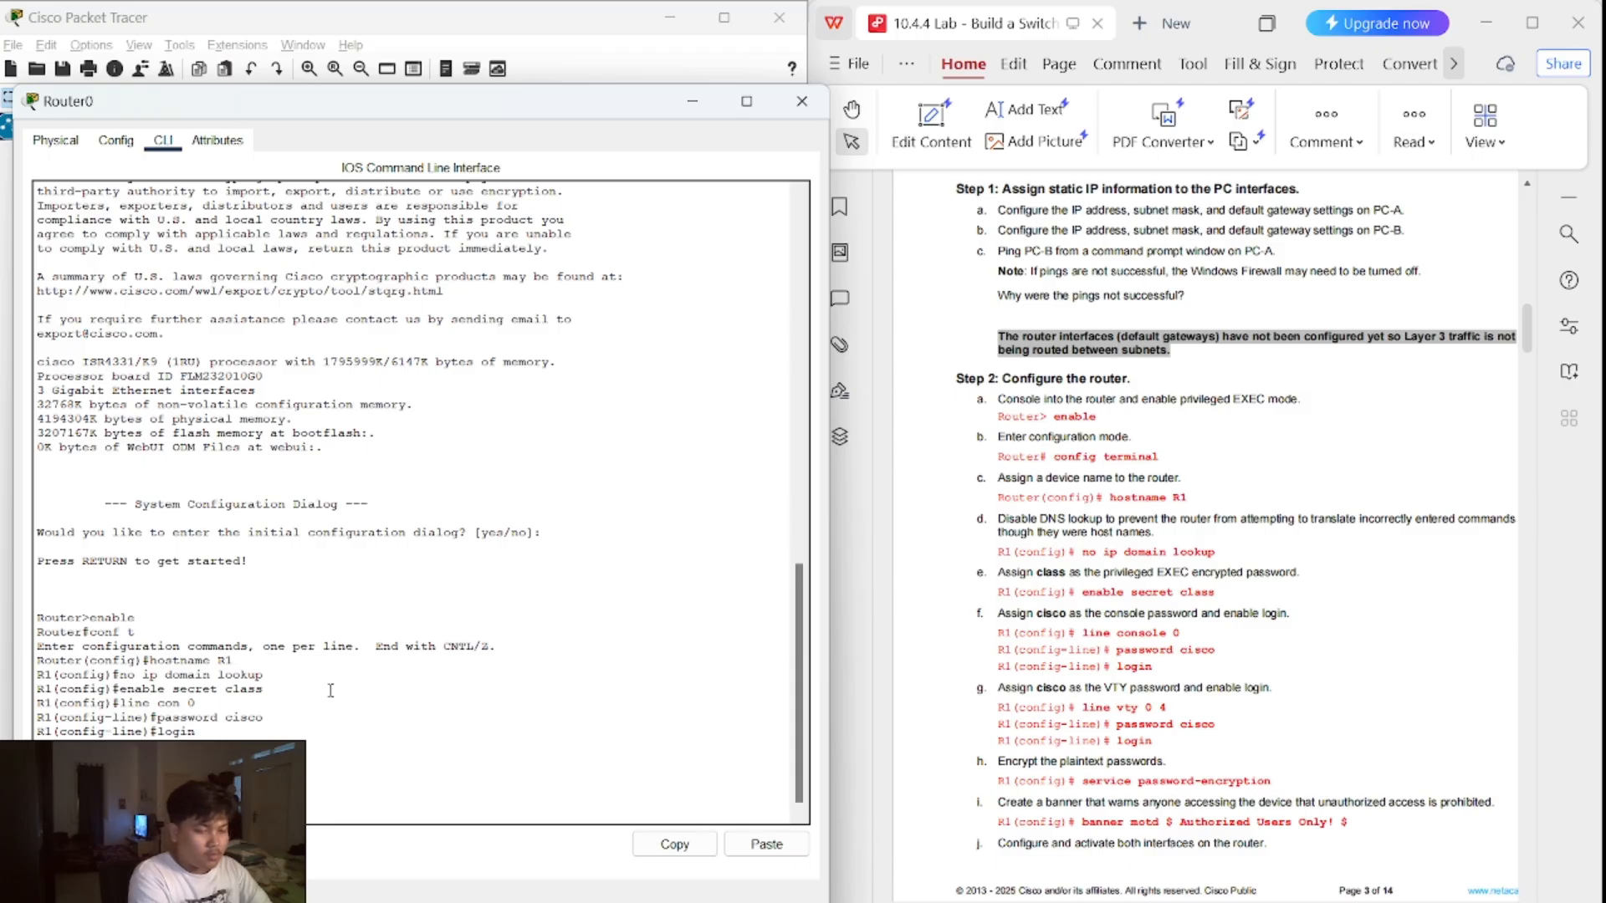
# - Encrypt R1's plaintext passwords with service password-encryption and set the message-of-the-day banner to "Authorized Users Only"
pyautogui.press('Return')
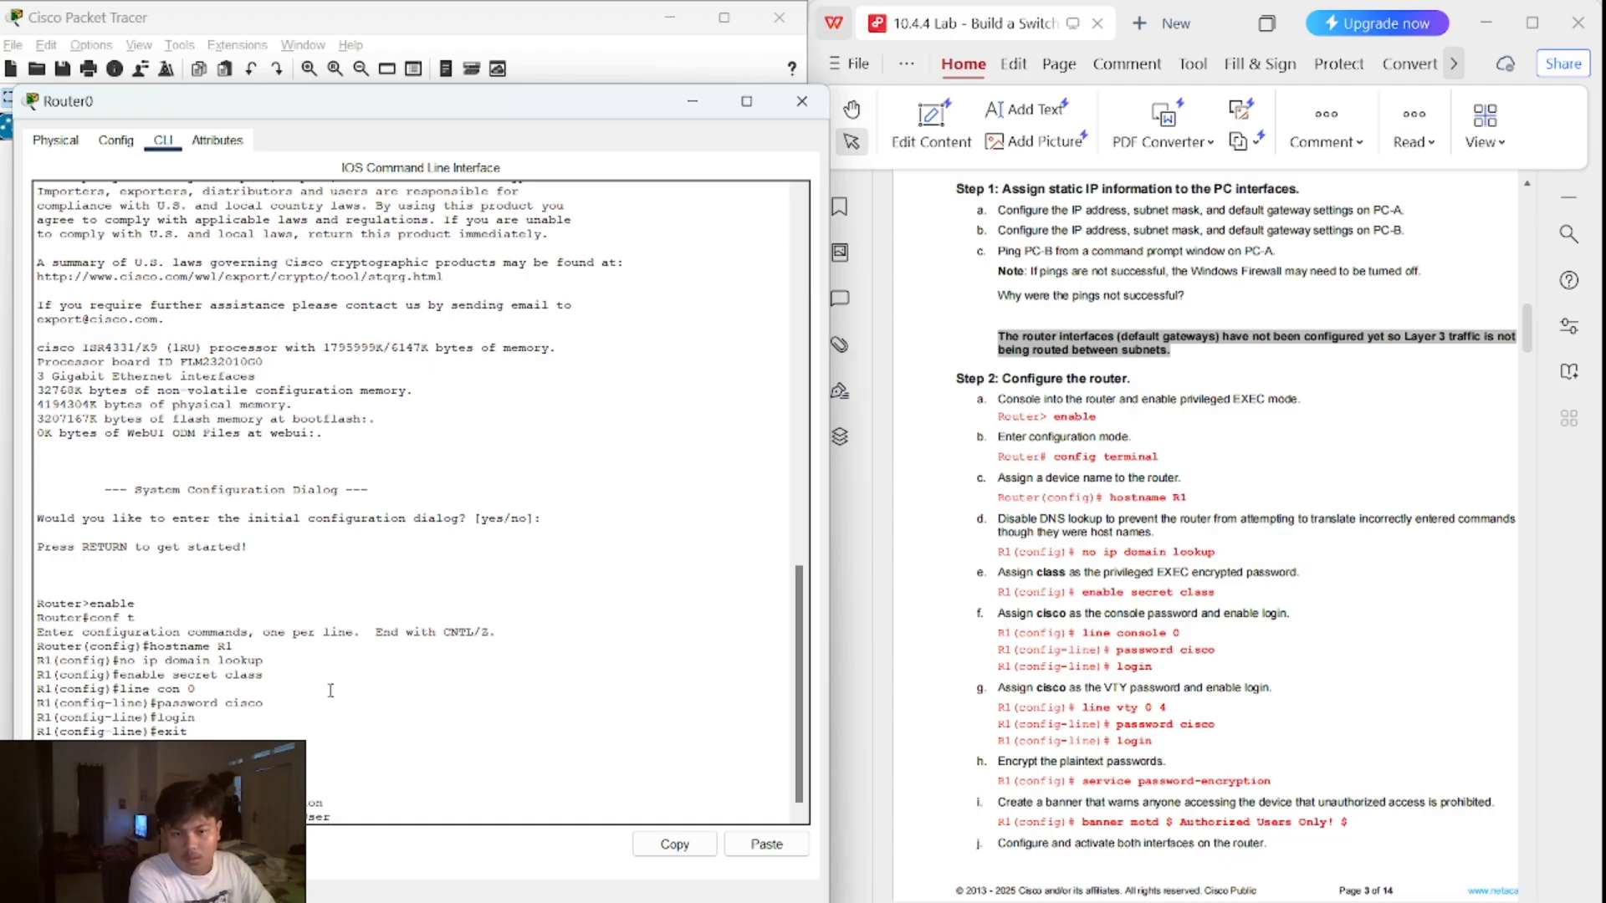
pyautogui.write('Only')
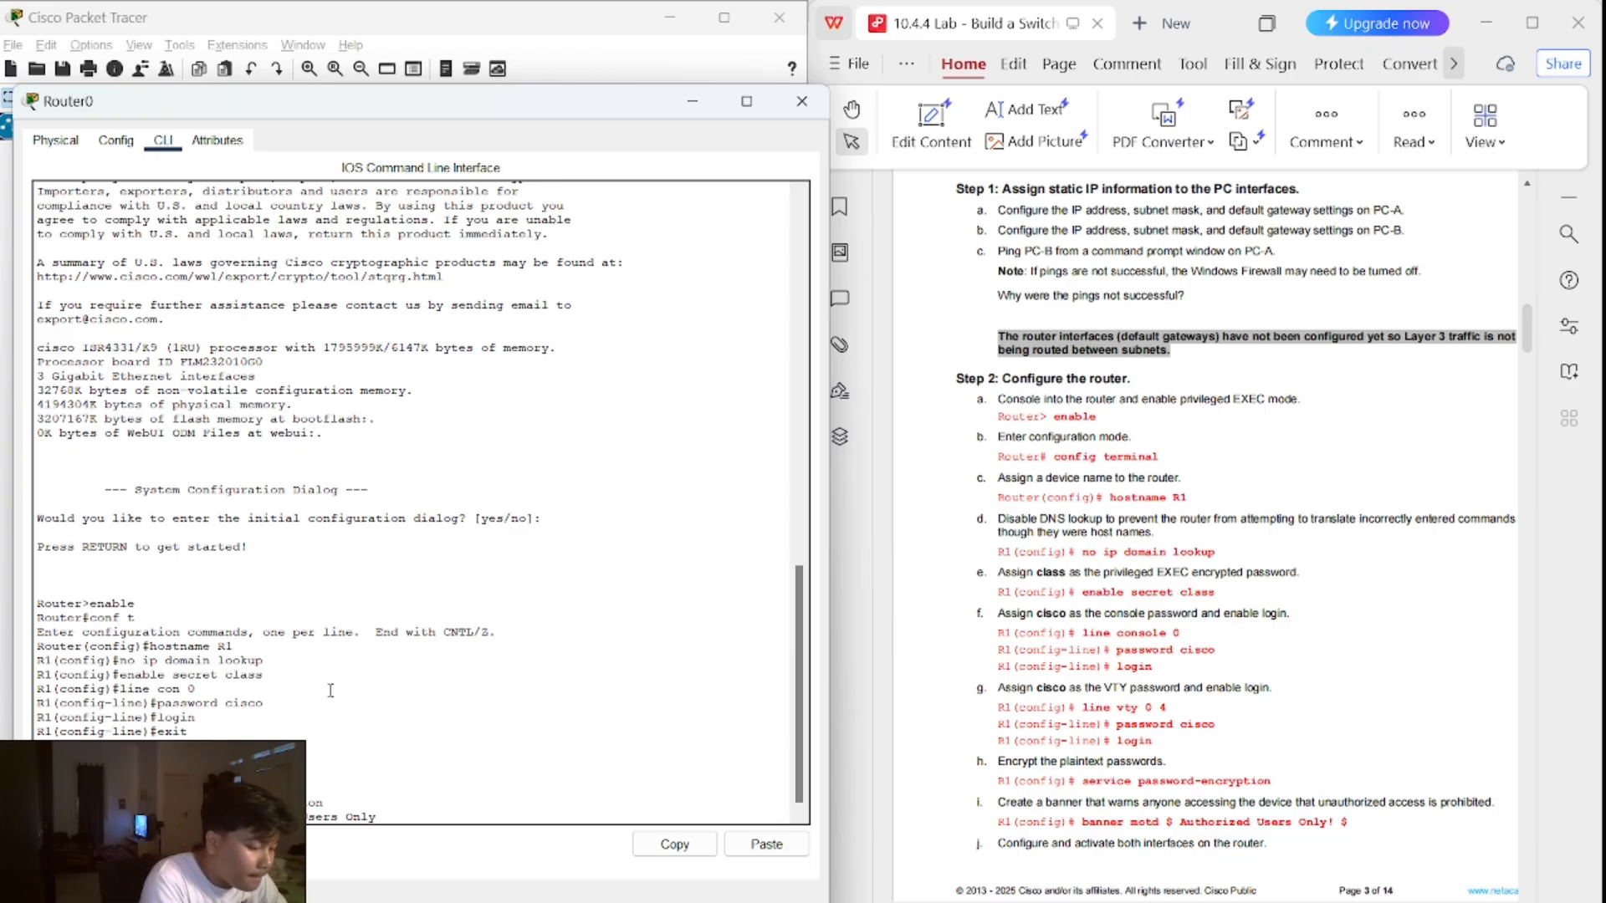
pyautogui.write('$')
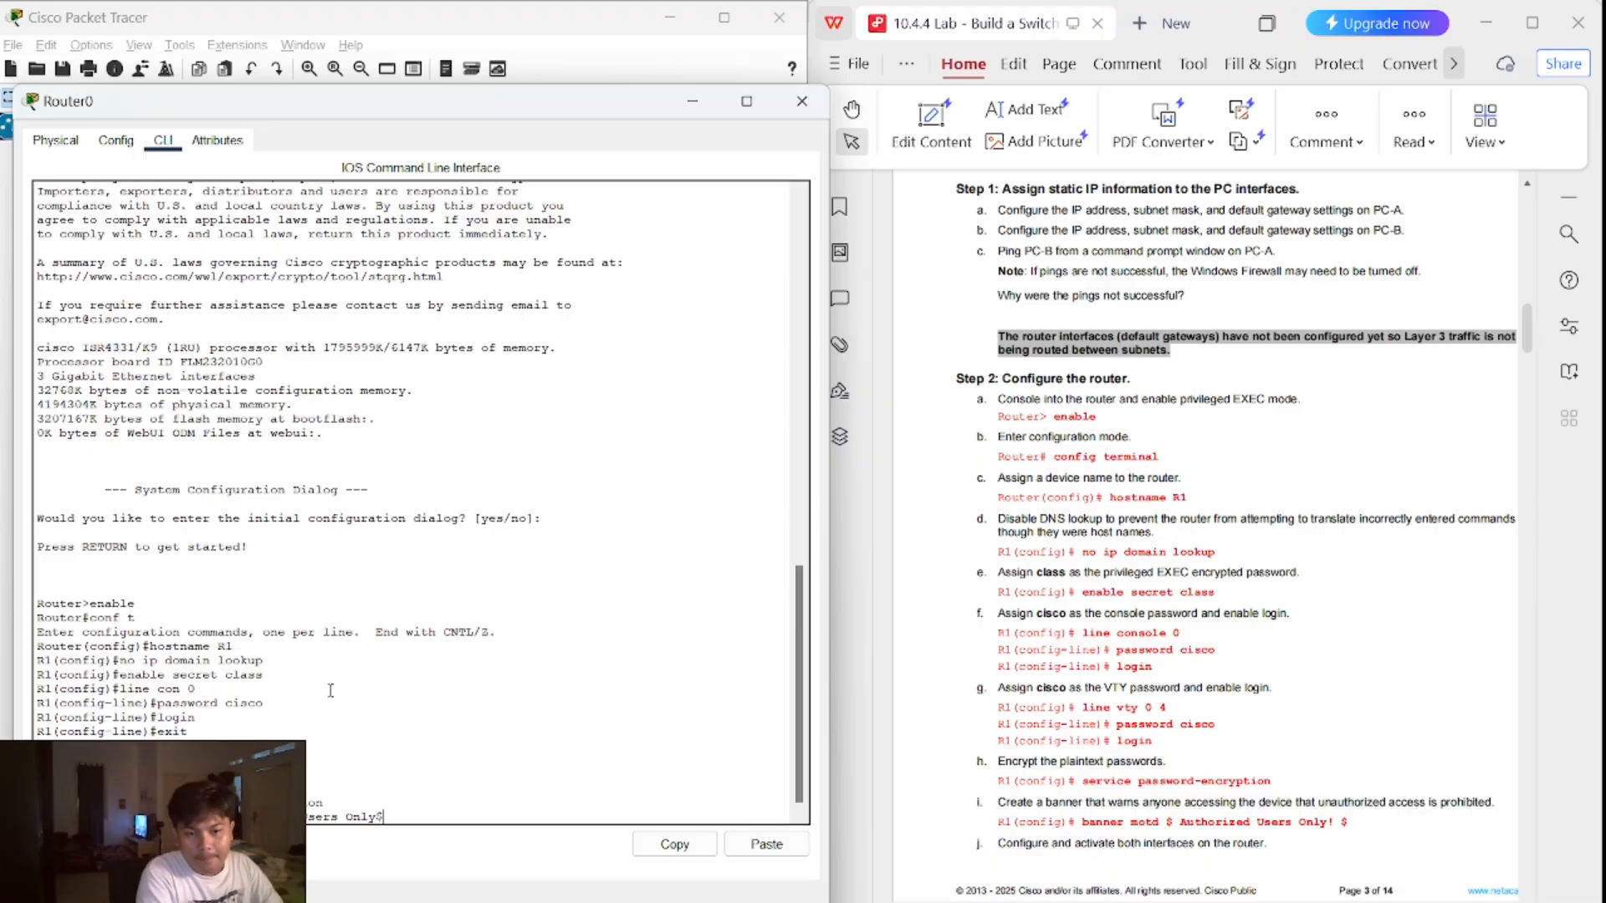
pyautogui.press('Return')
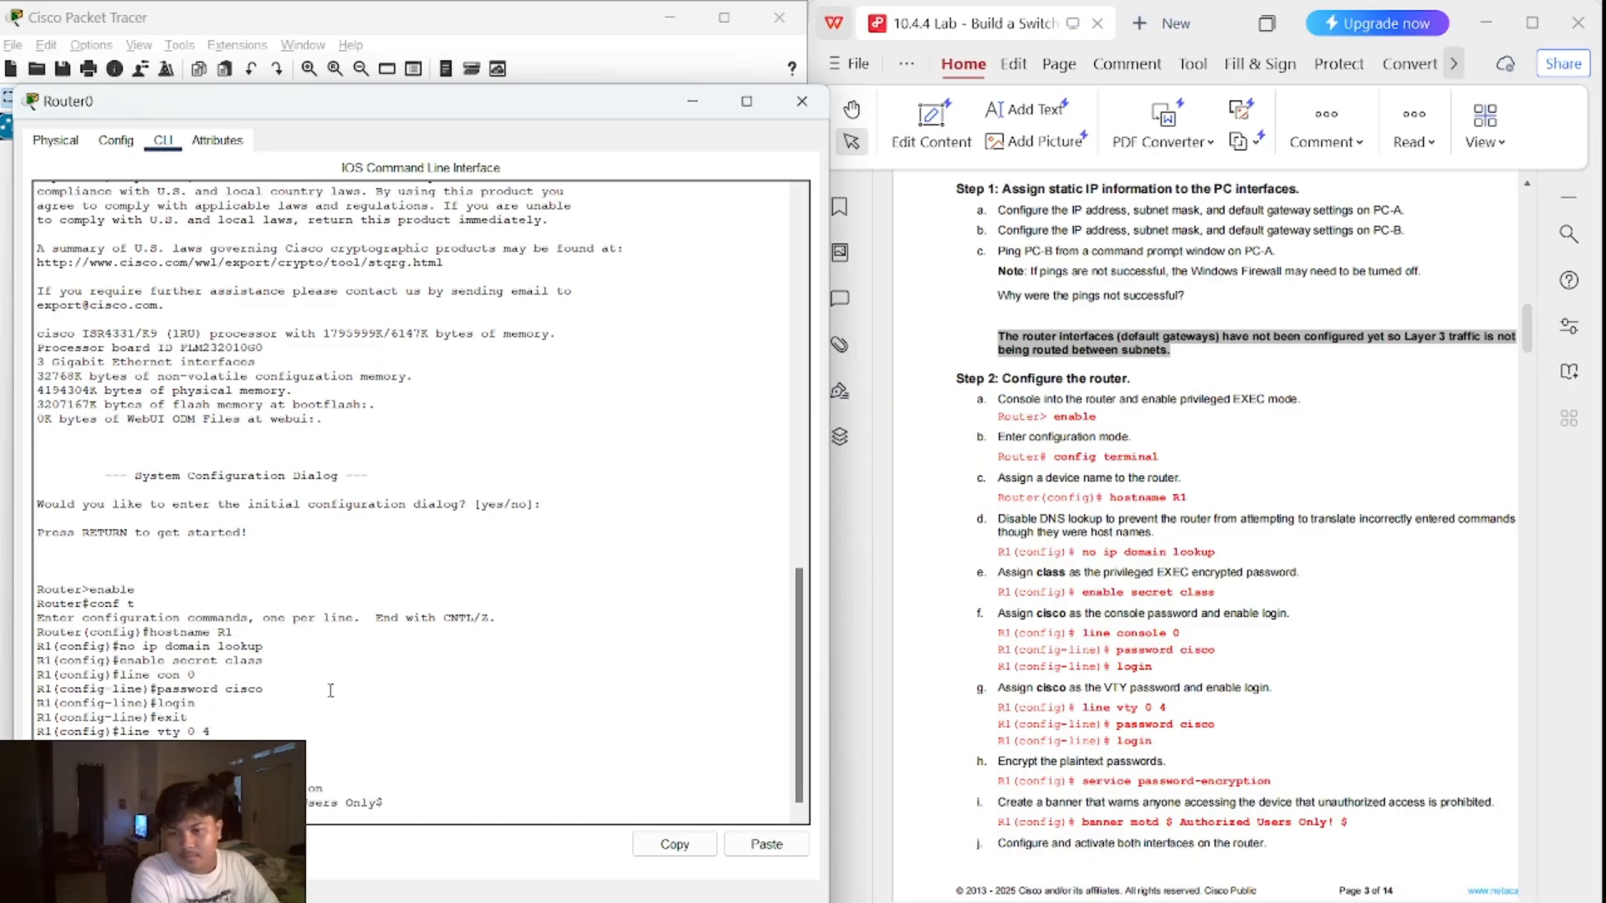
pyautogui.scroll(-3, 1101, 660)
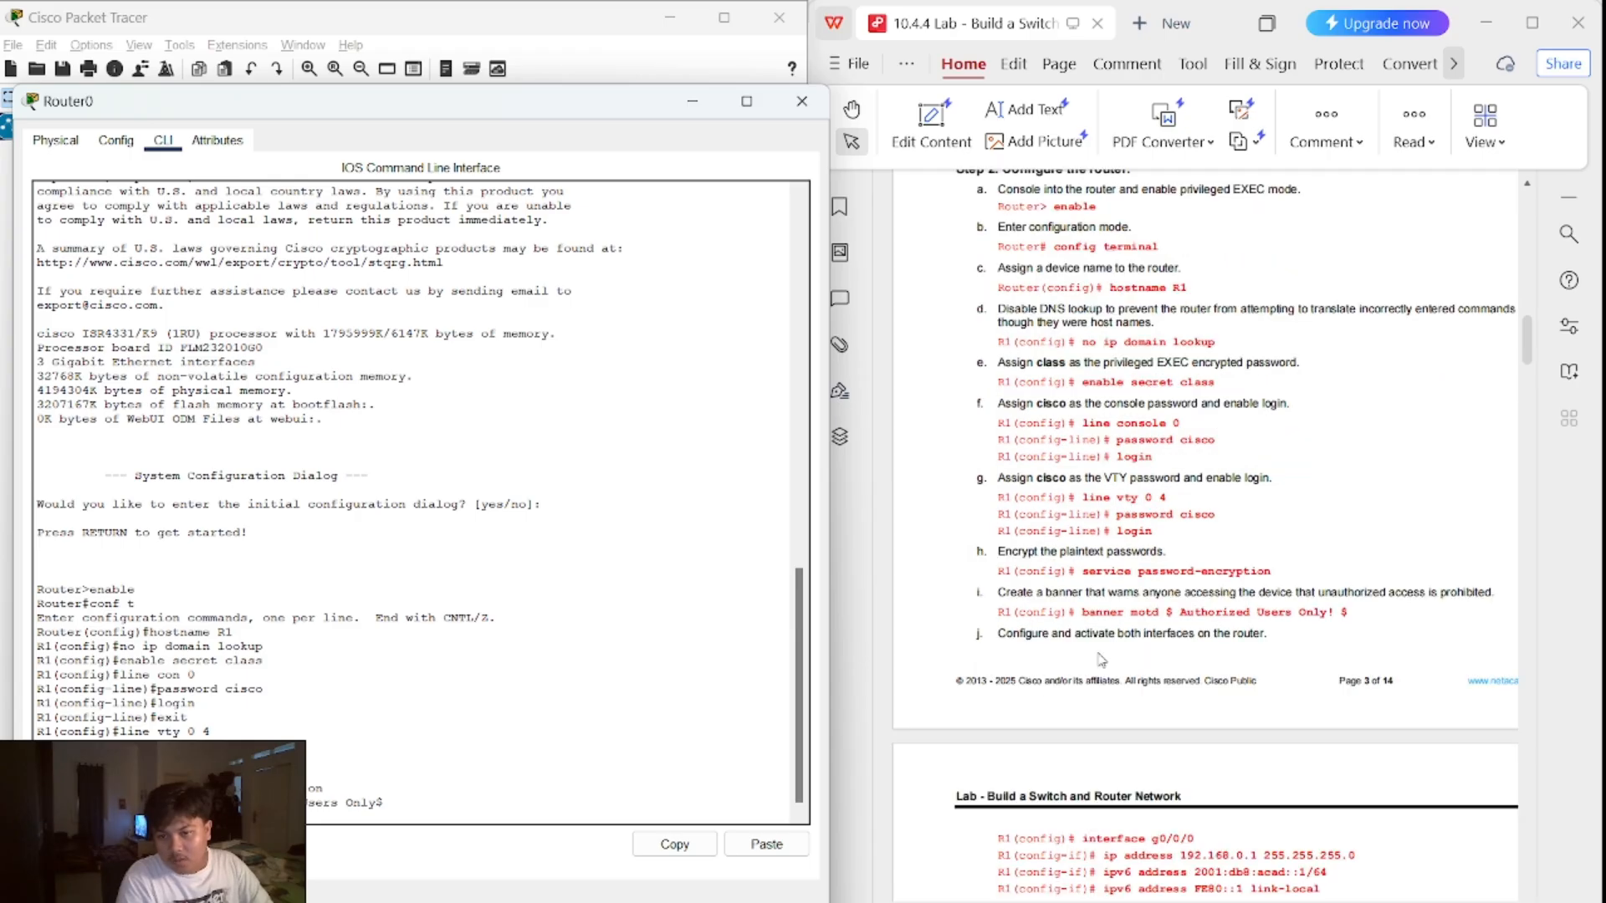
# - Enter interface g0/0/0 configuration on R1 and assign it the IPv4 address 192.168.0.1 with mask 255.255.255.0
pyautogui.scroll(-2, 1172, 644)
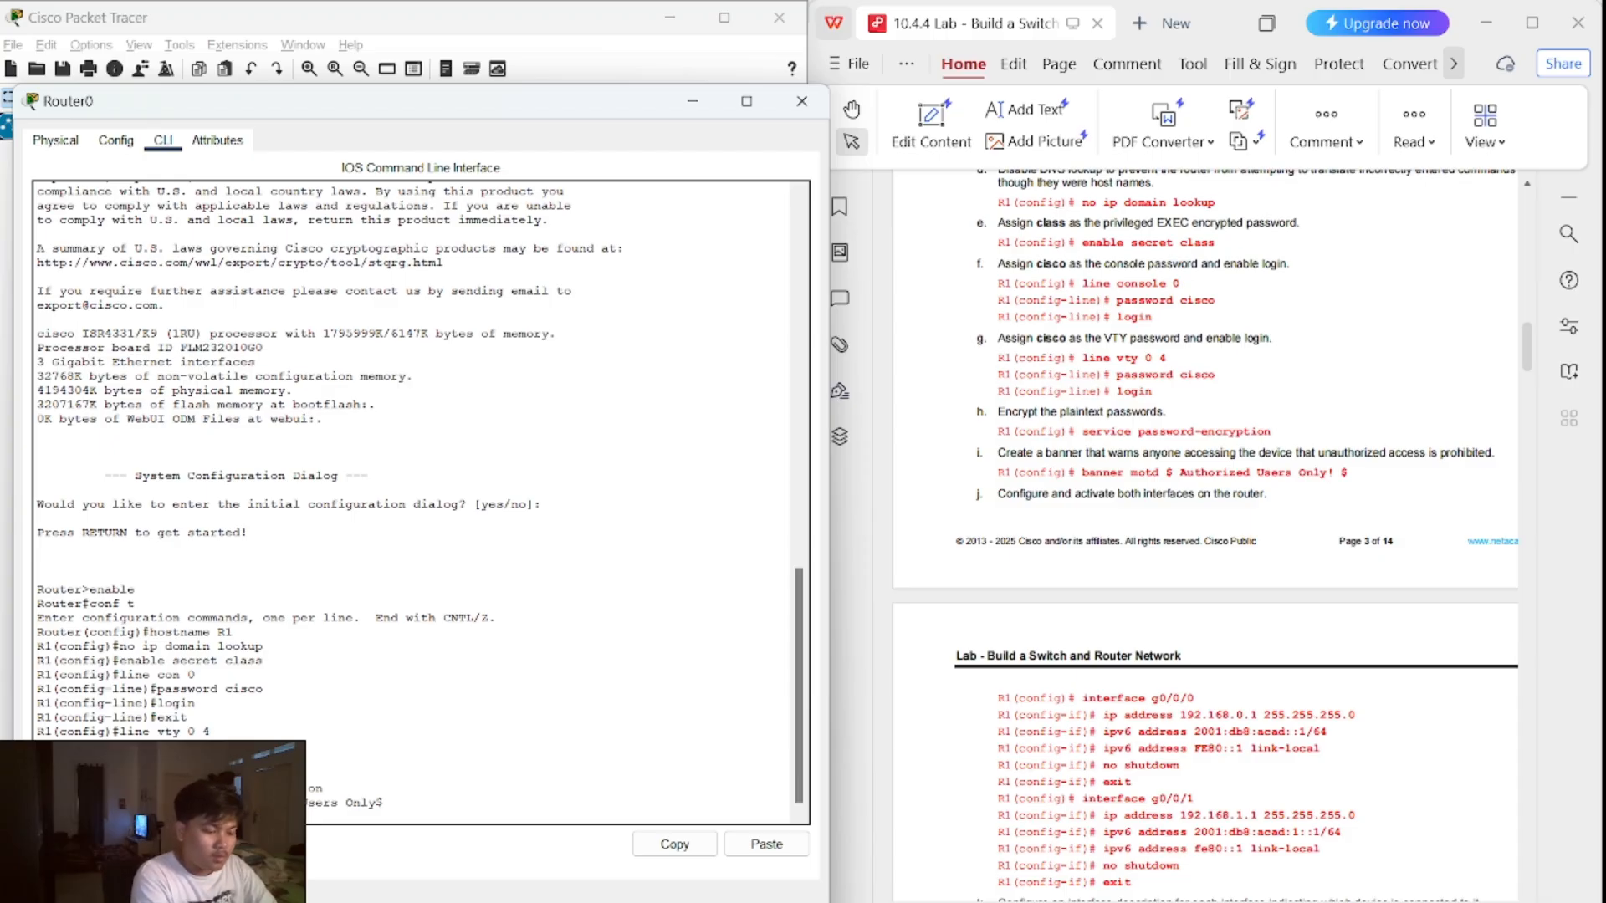
pyautogui.press('Return')
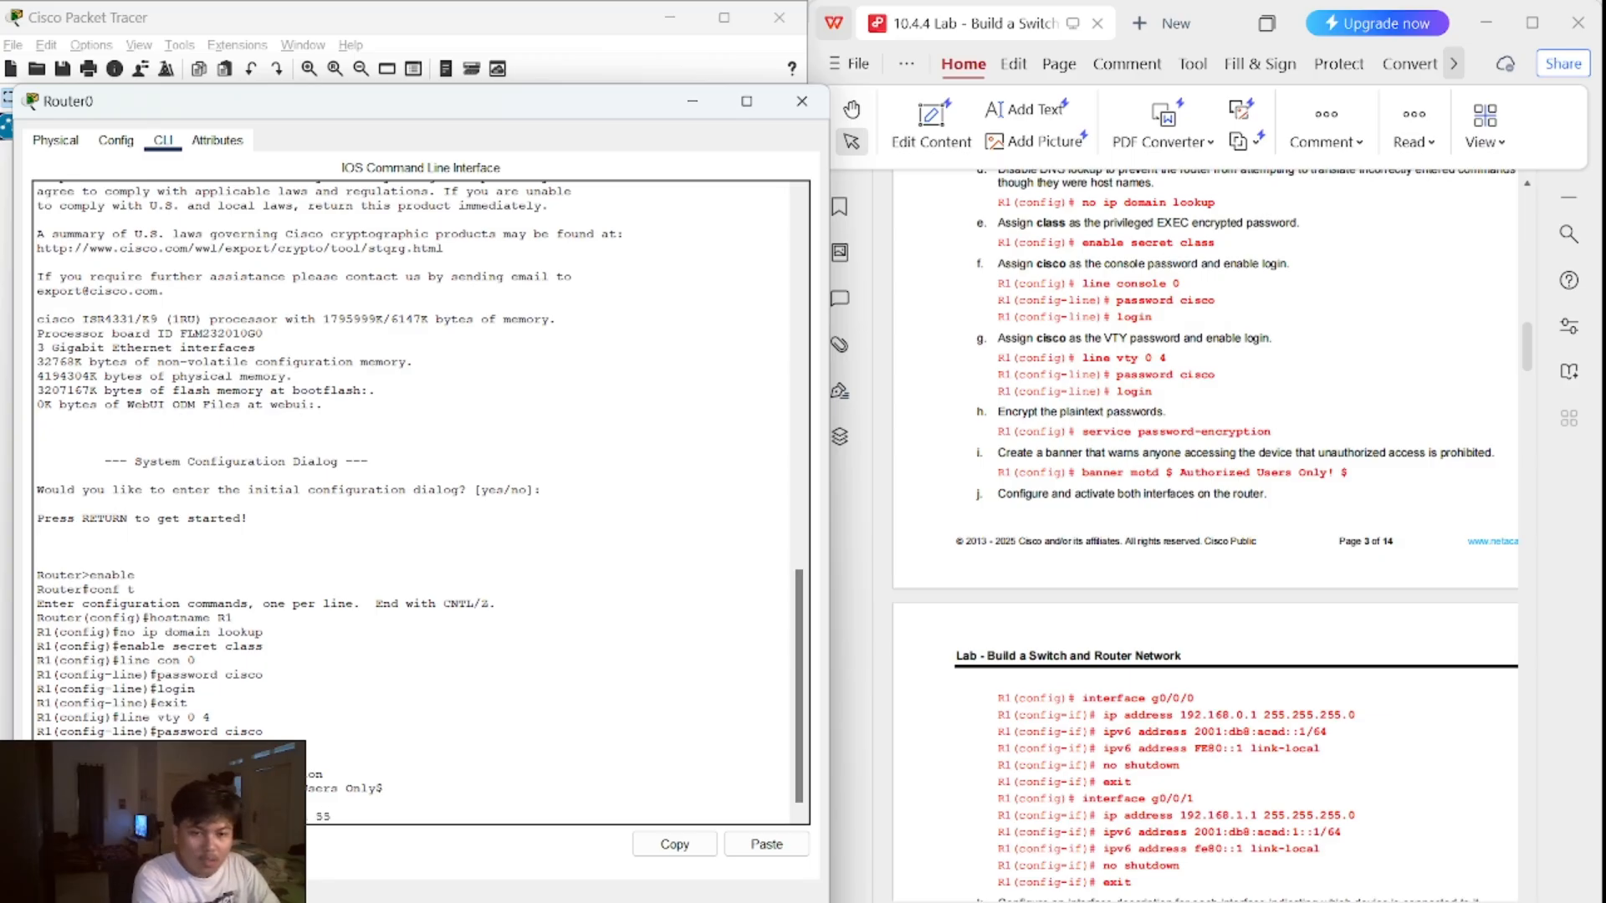
pyautogui.press('BackSpace')
pyautogui.press('BackSpace')
pyautogui.write('255')
pyautogui.press('BackSpace')
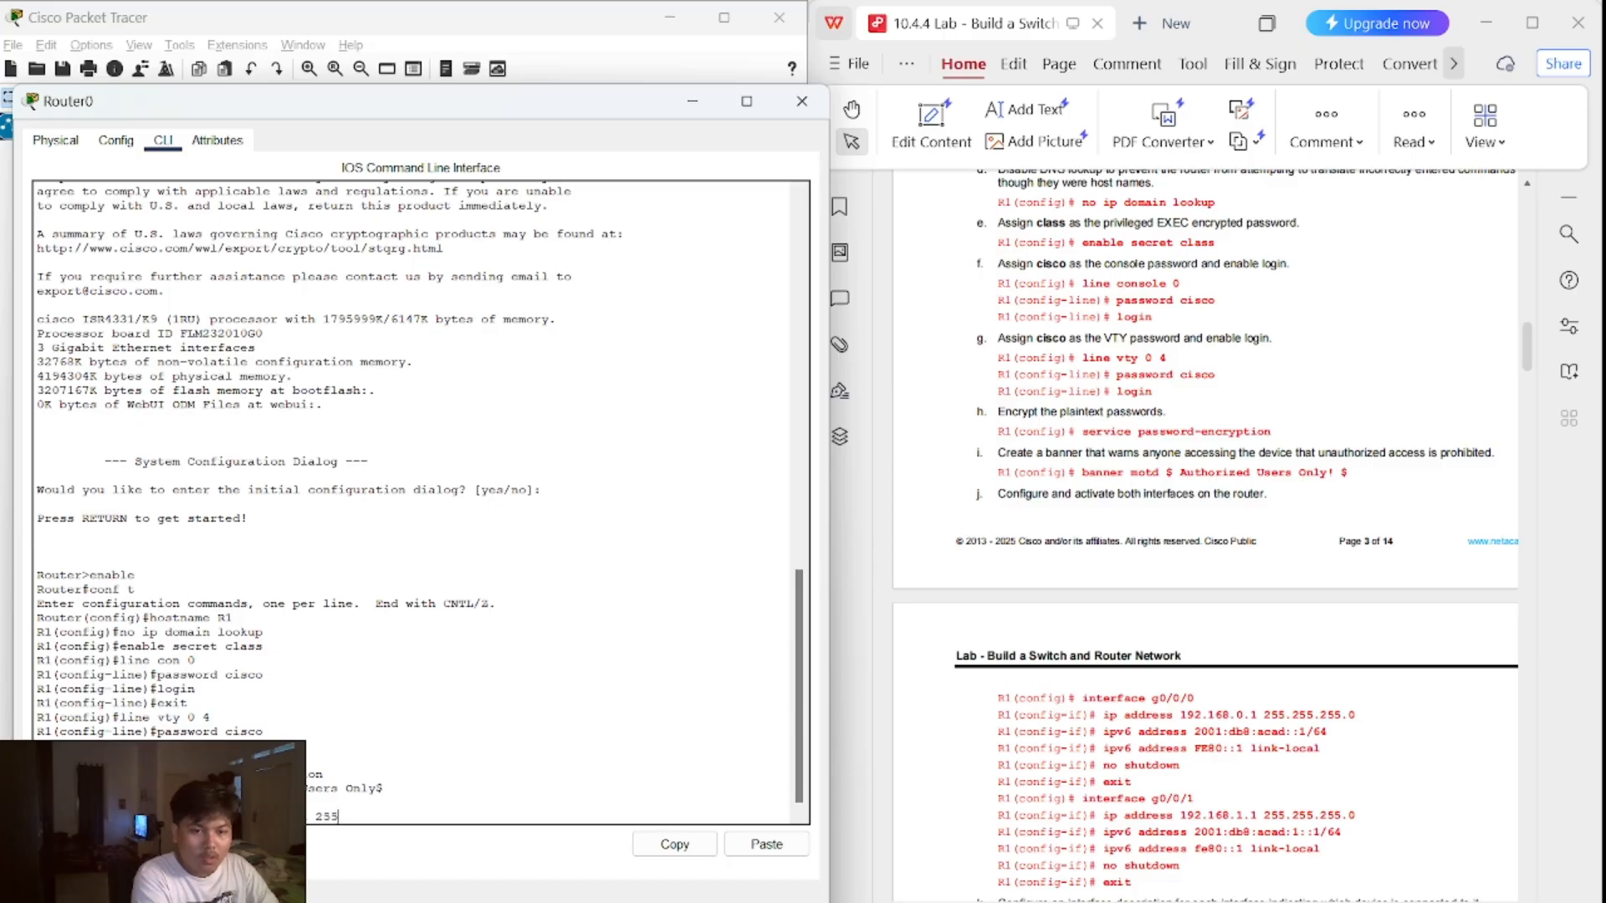
pyautogui.write('55.2555.0')
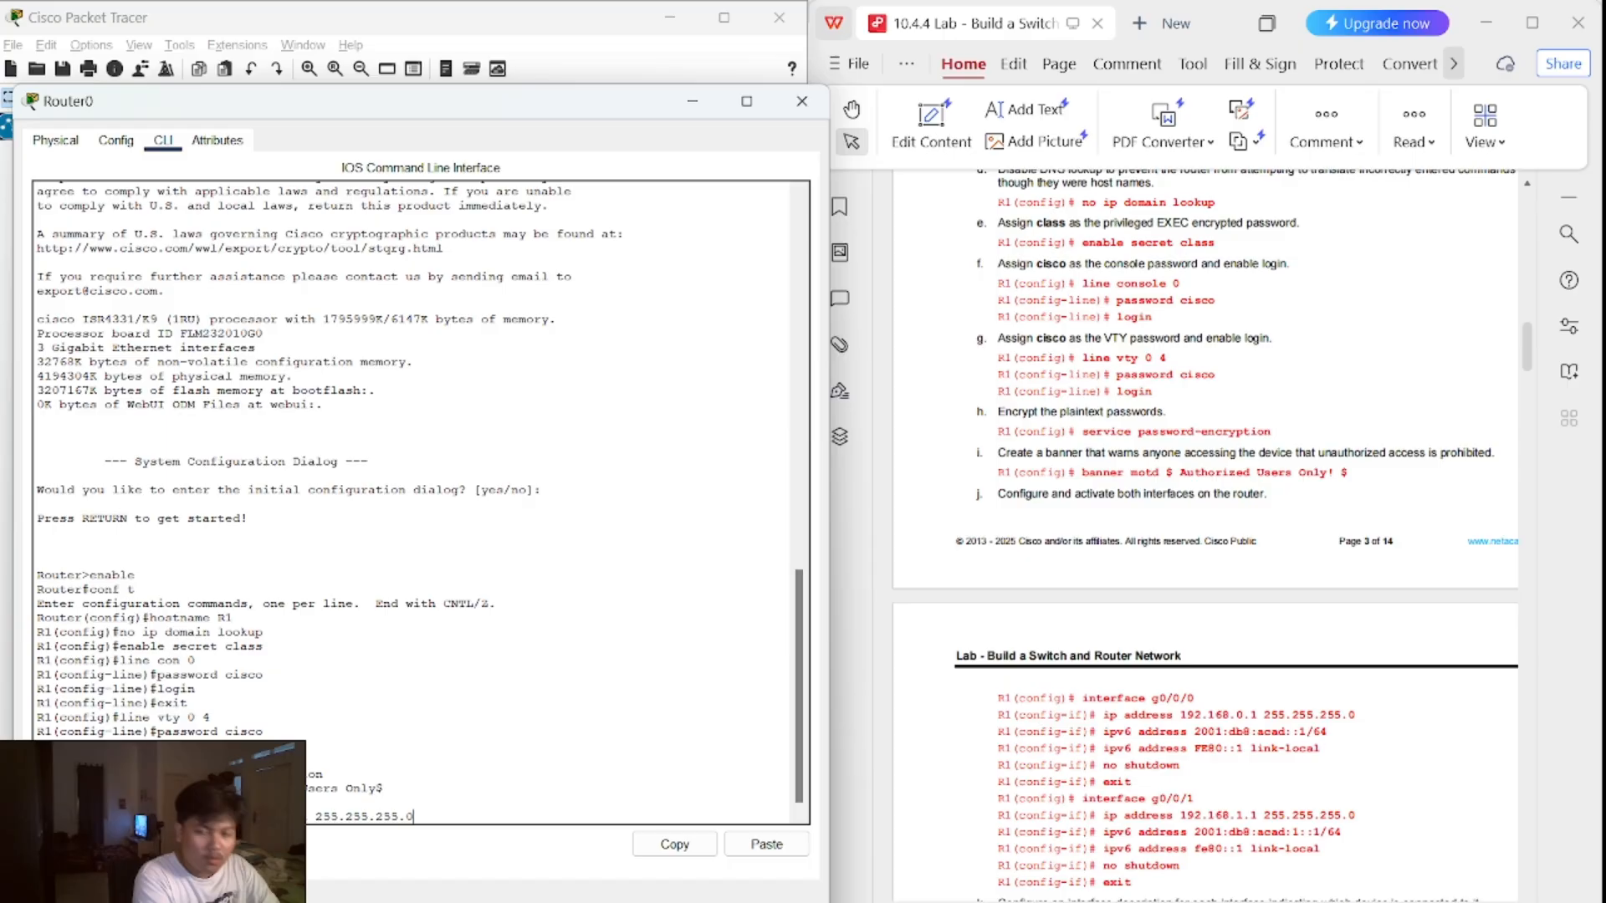
pyautogui.press('Return')
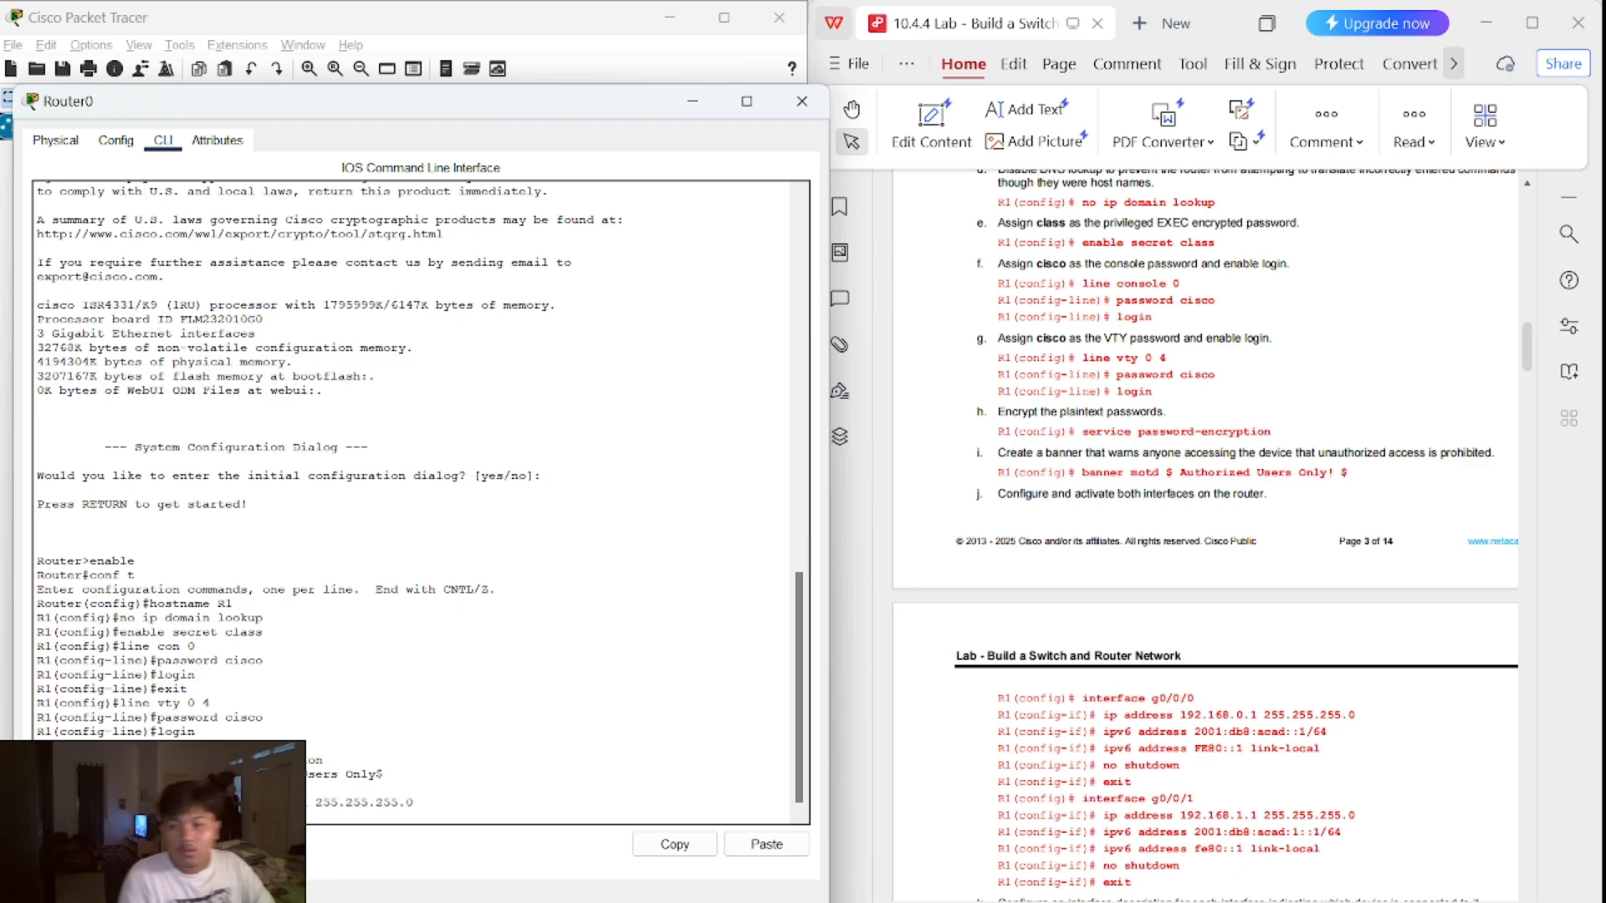
# - Check the g0/0/0 IPv6 address in the lab guide and assign 2001:db8:acad::1/64 to that interface on R1
pyautogui.click(1328, 739)
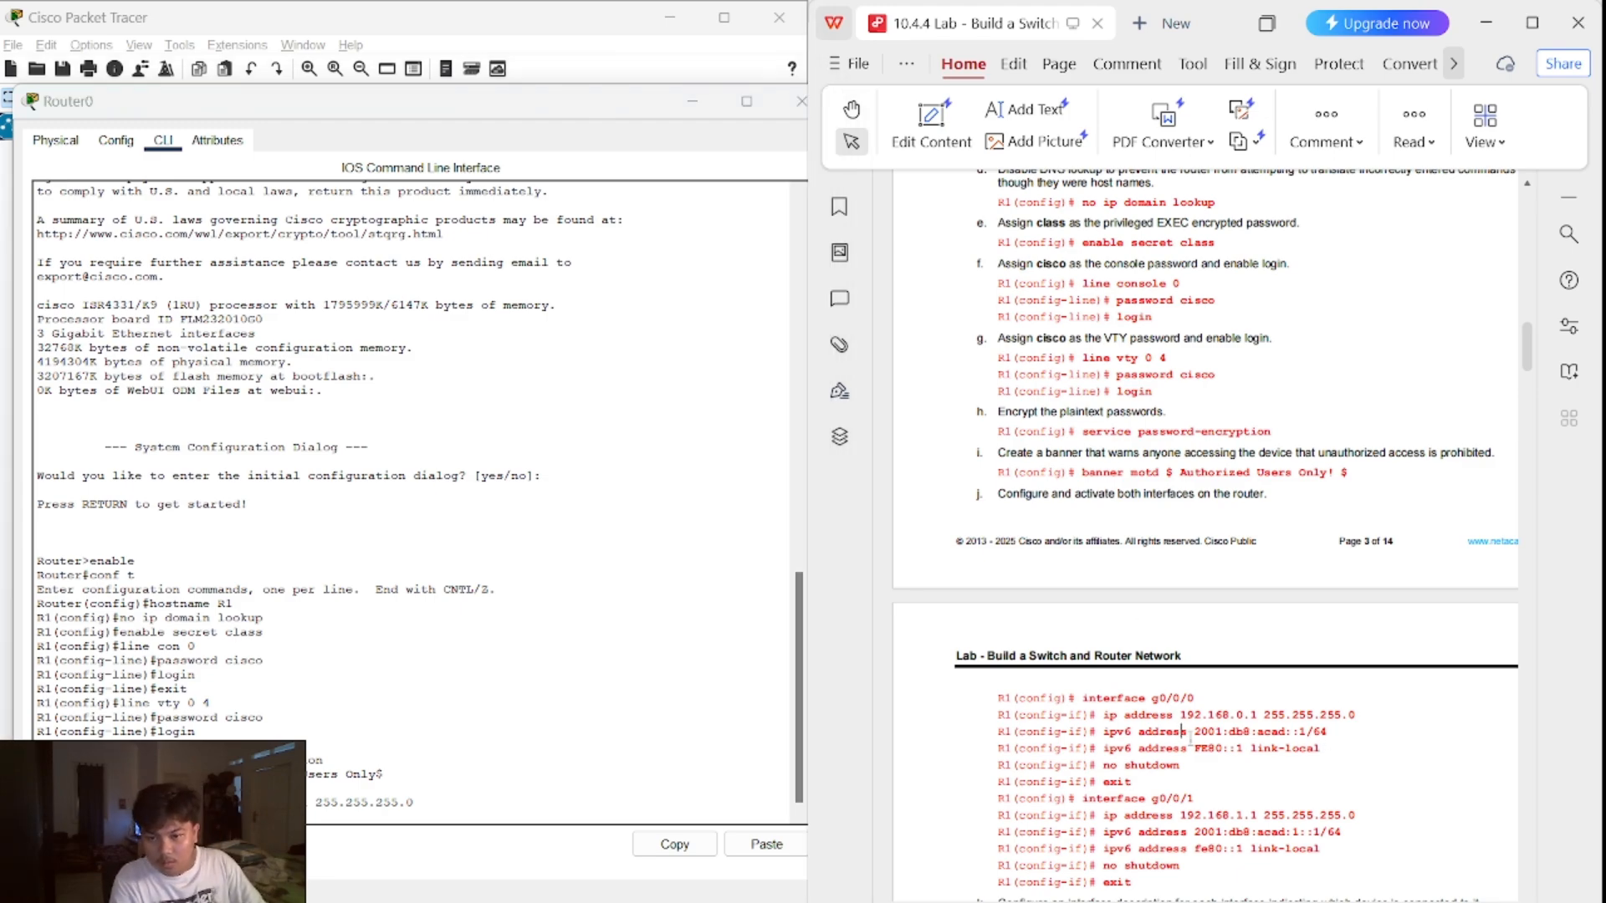
pyautogui.moveTo(1198, 736); pyautogui.dragTo(1199, 735)
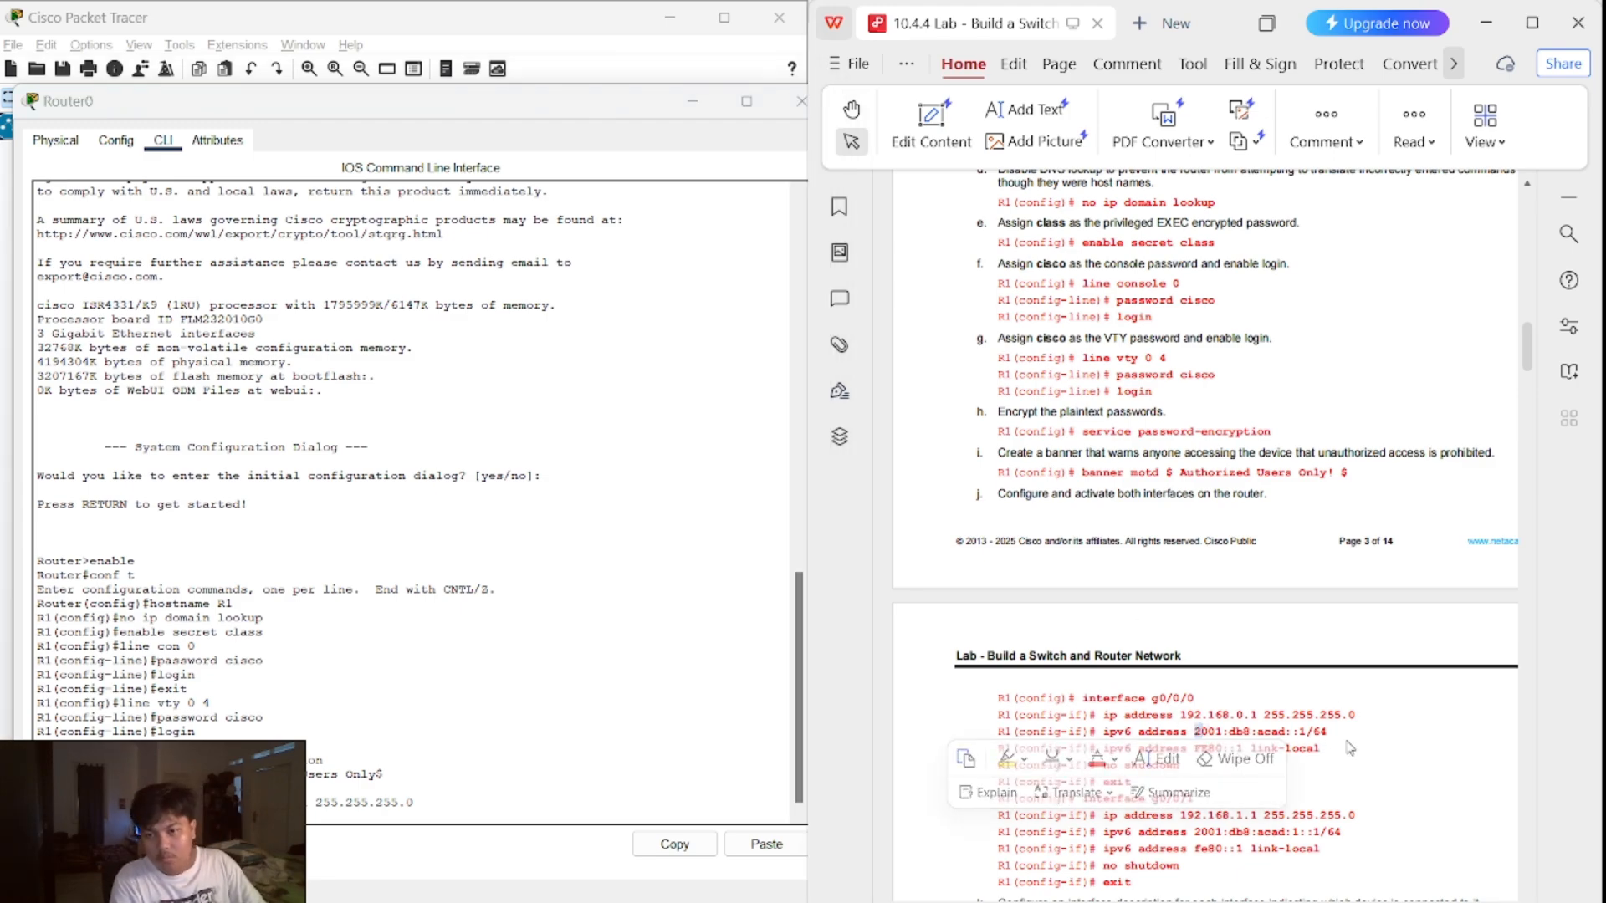
pyautogui.click(1308, 731)
pyautogui.tripleClick(1324, 734)
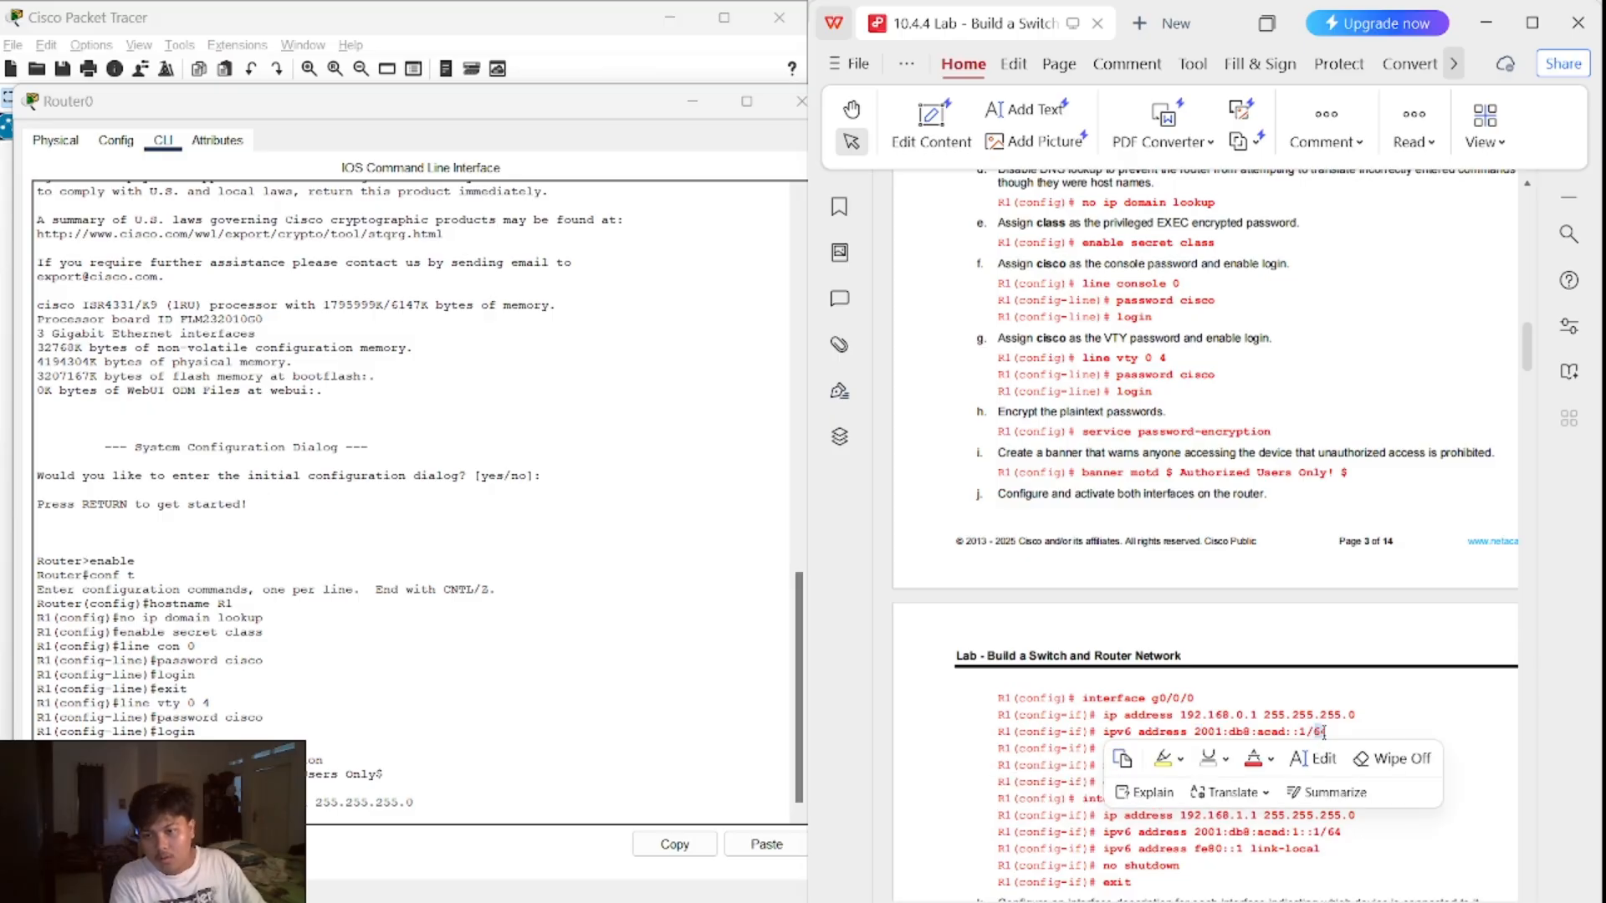
pyautogui.scroll(3, 1325, 734)
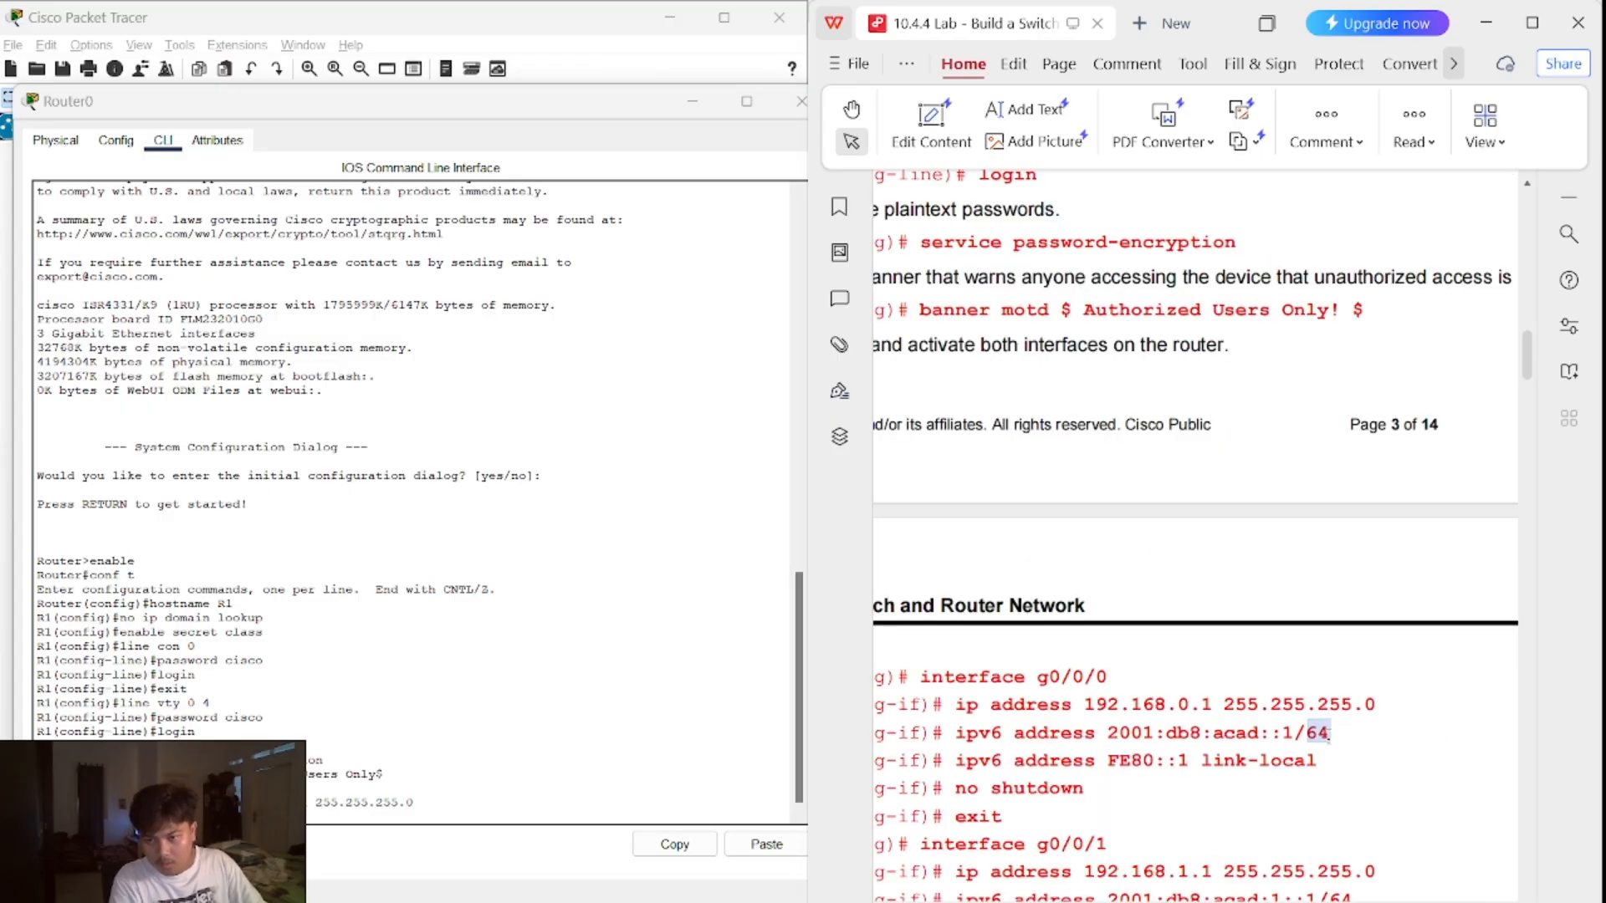
pyautogui.moveTo(1110, 733); pyautogui.dragTo(1119, 733)
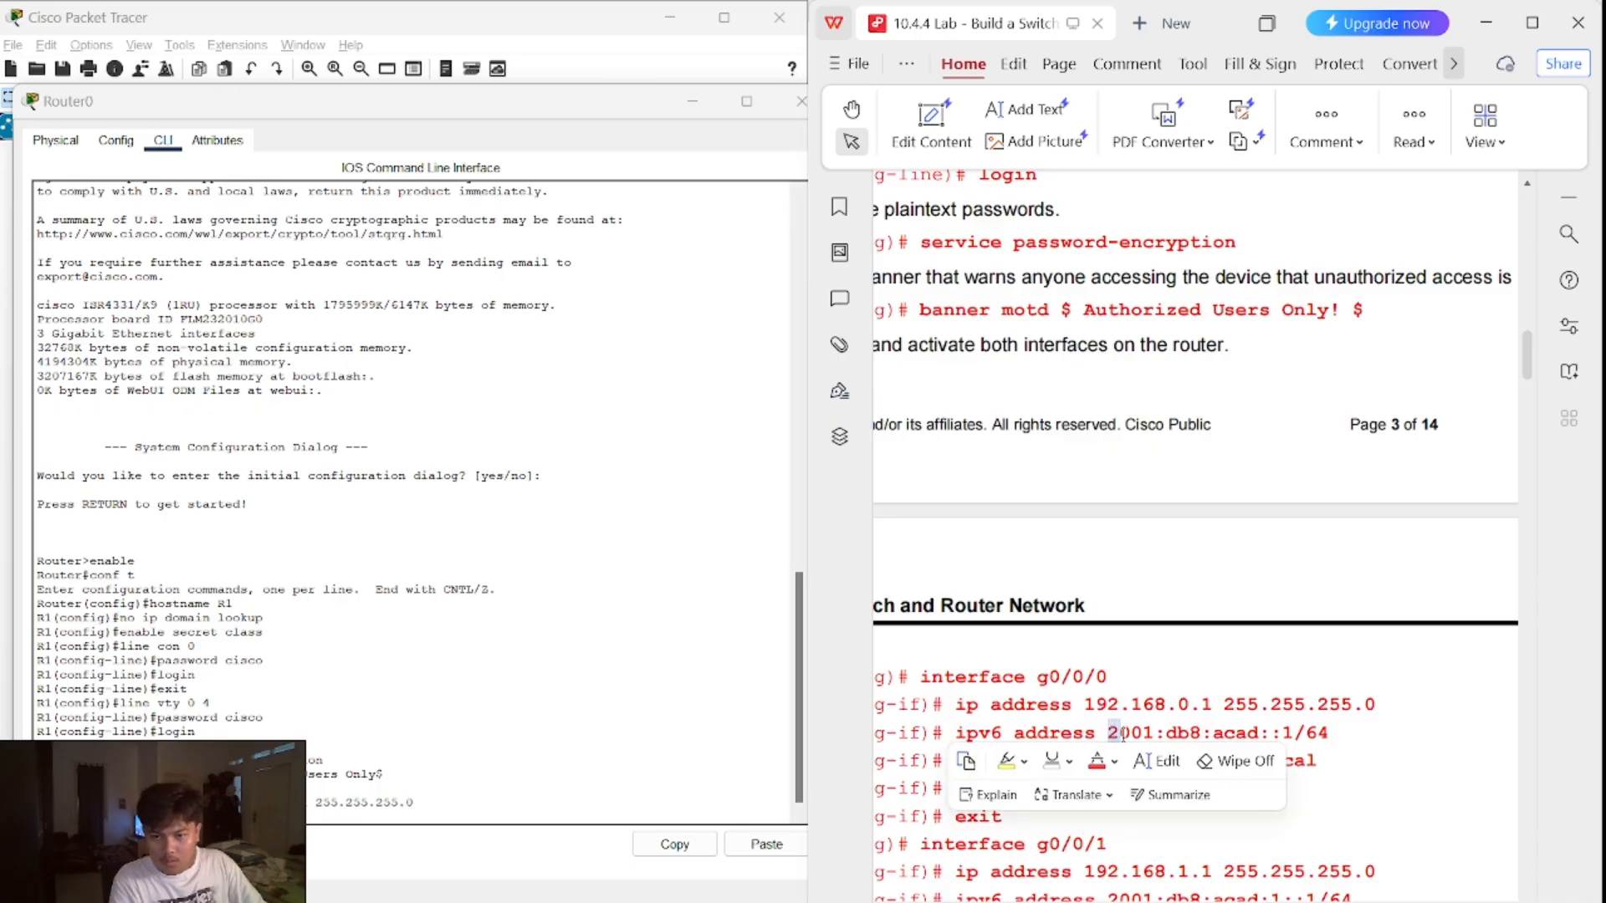
pyautogui.click(1166, 732)
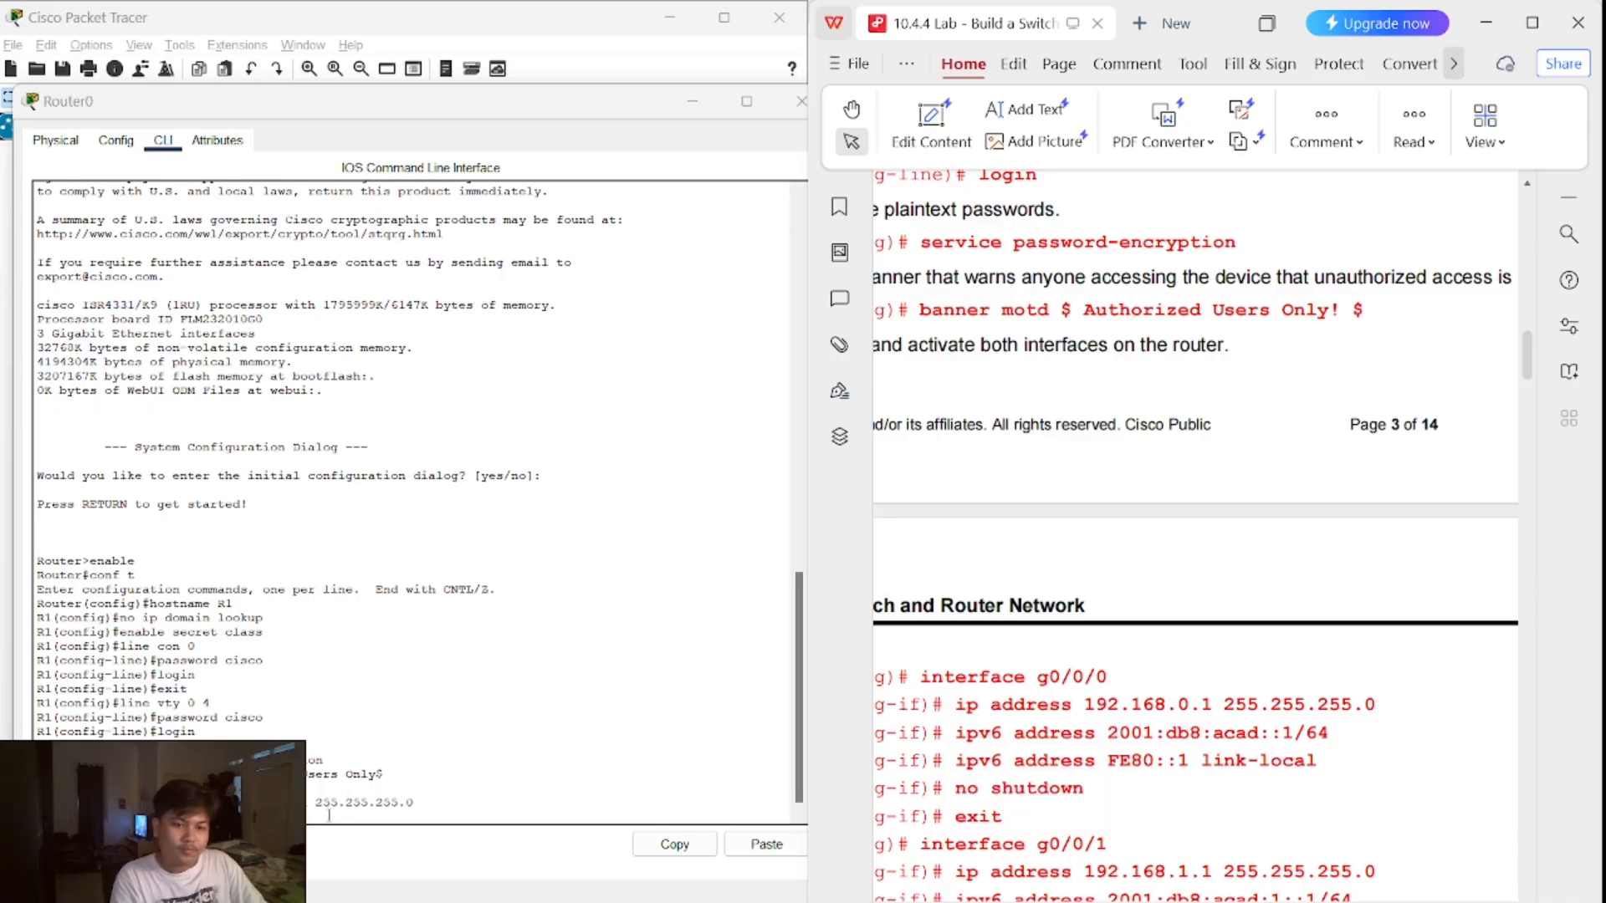
pyautogui.click(536, 719)
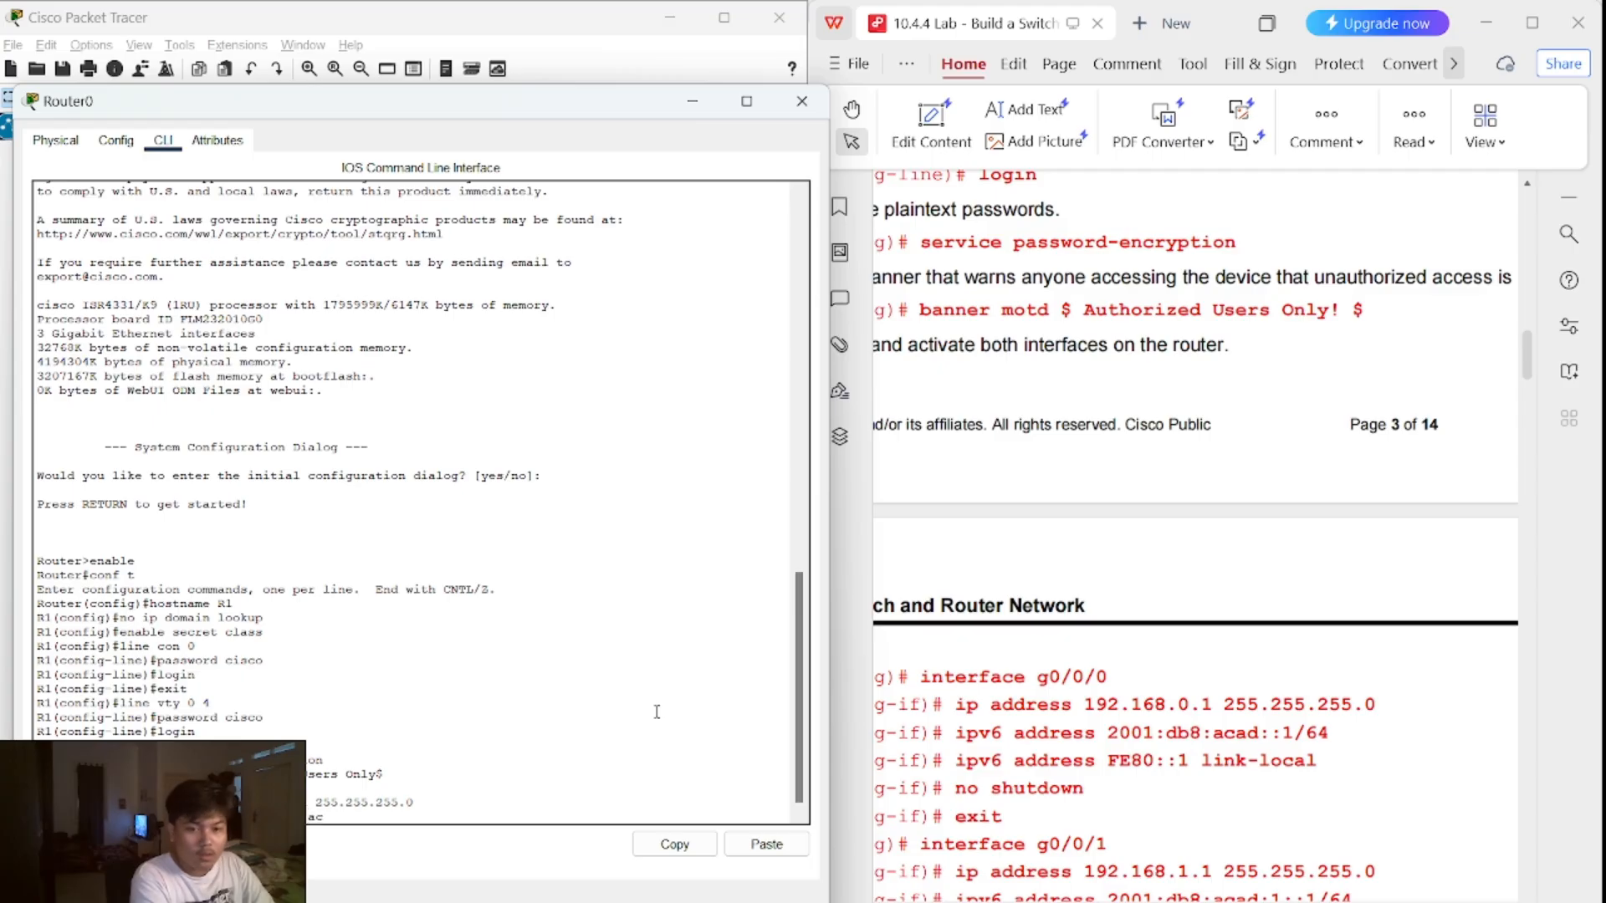
pyautogui.write('ad')
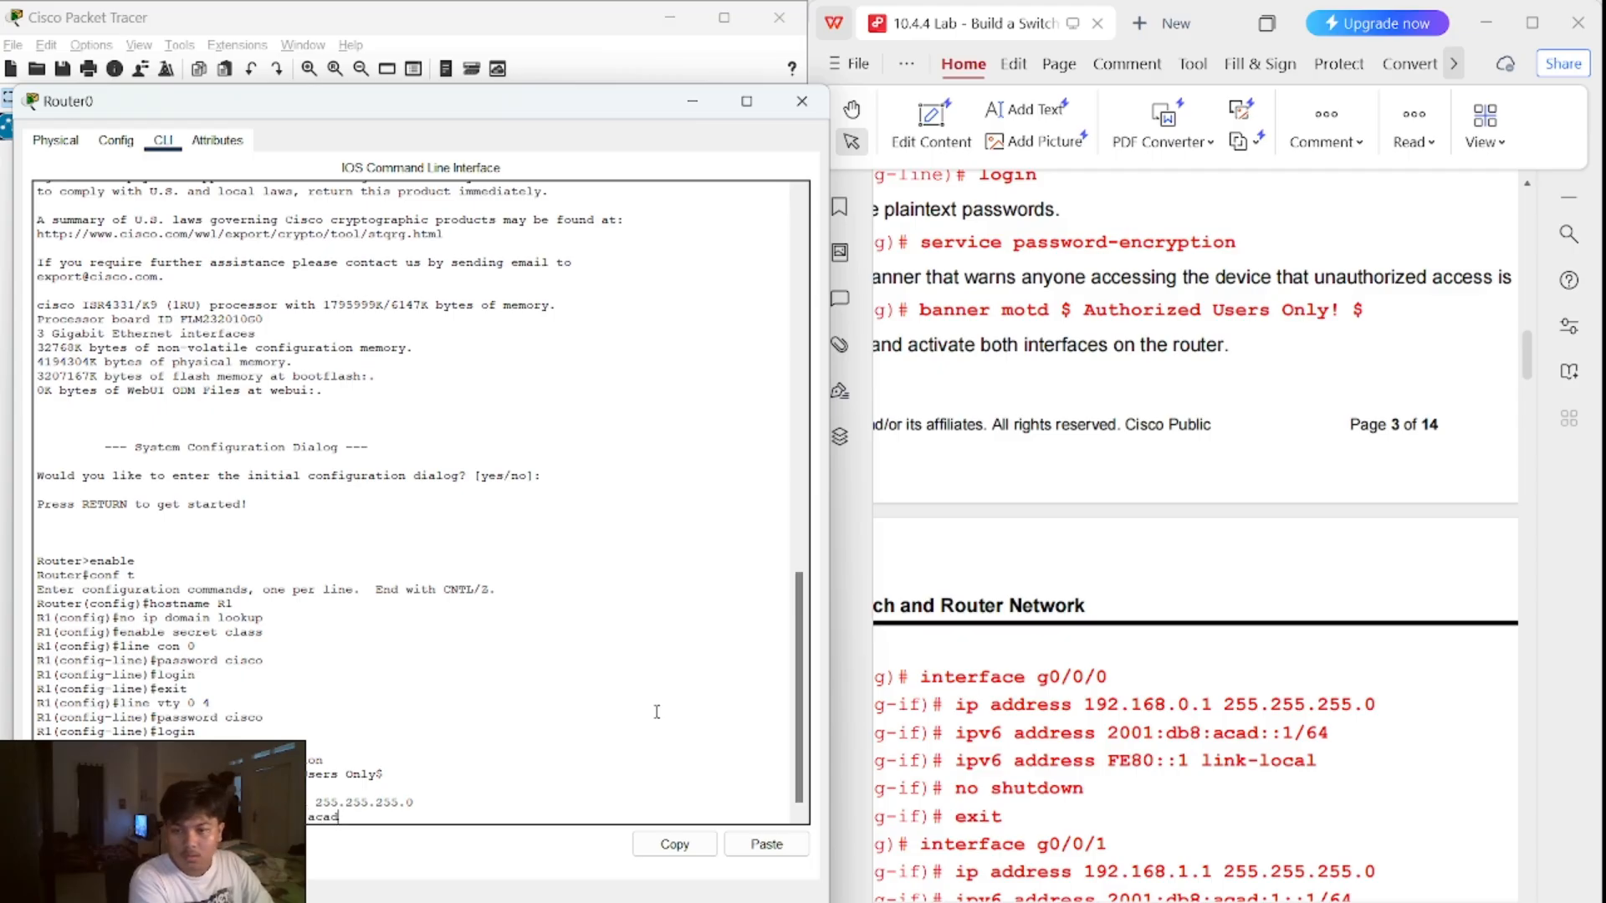
pyautogui.write('::1')
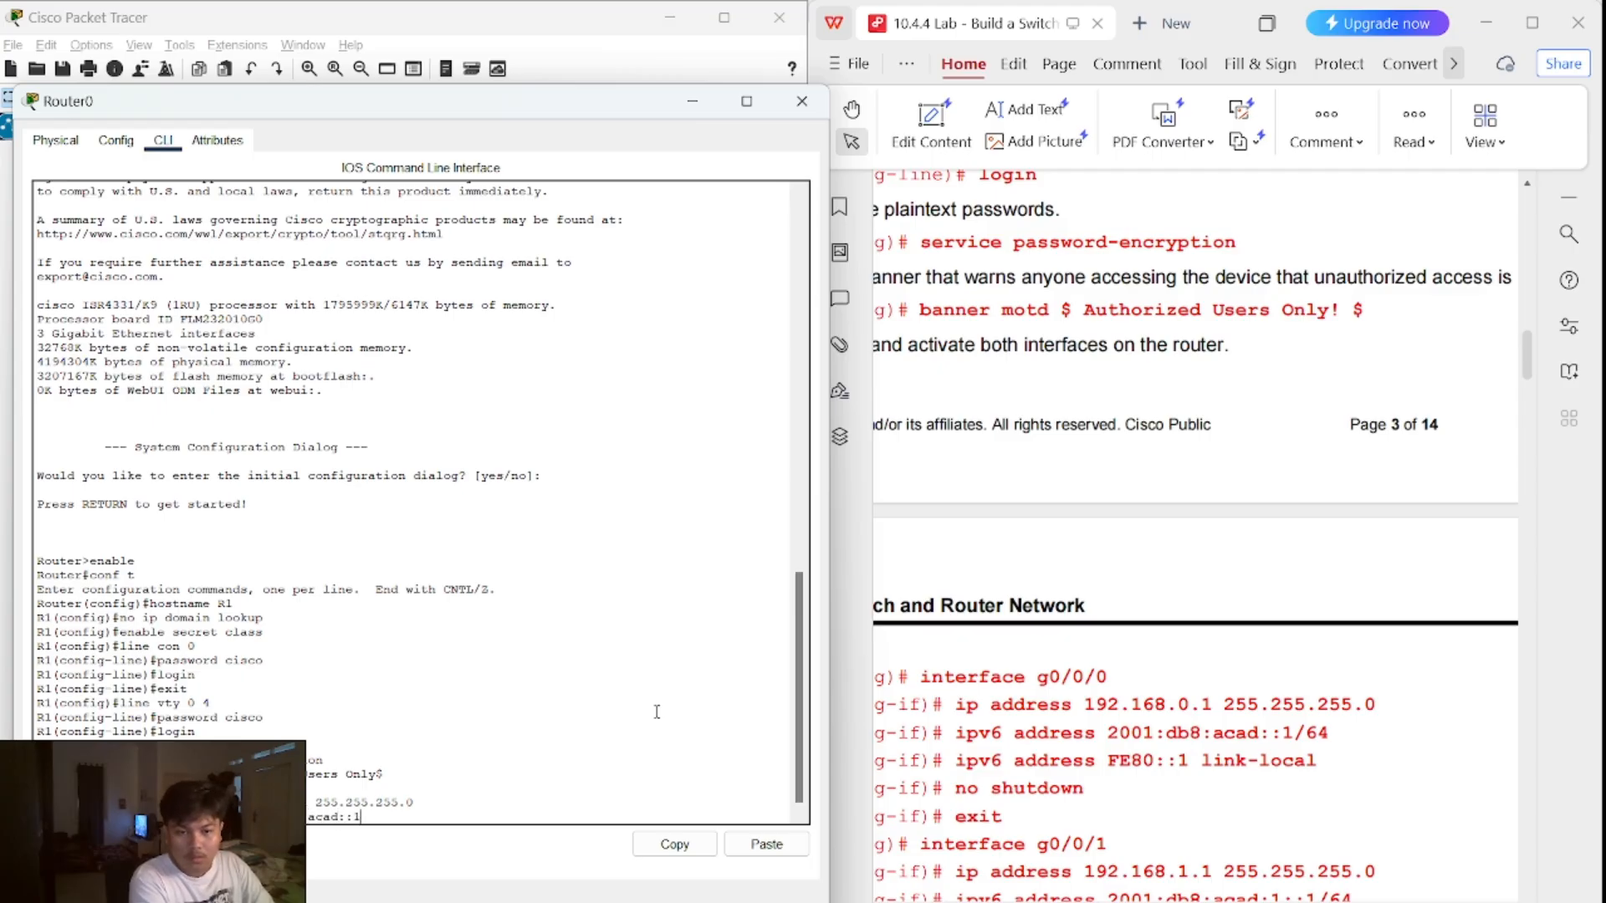
pyautogui.write('/64')
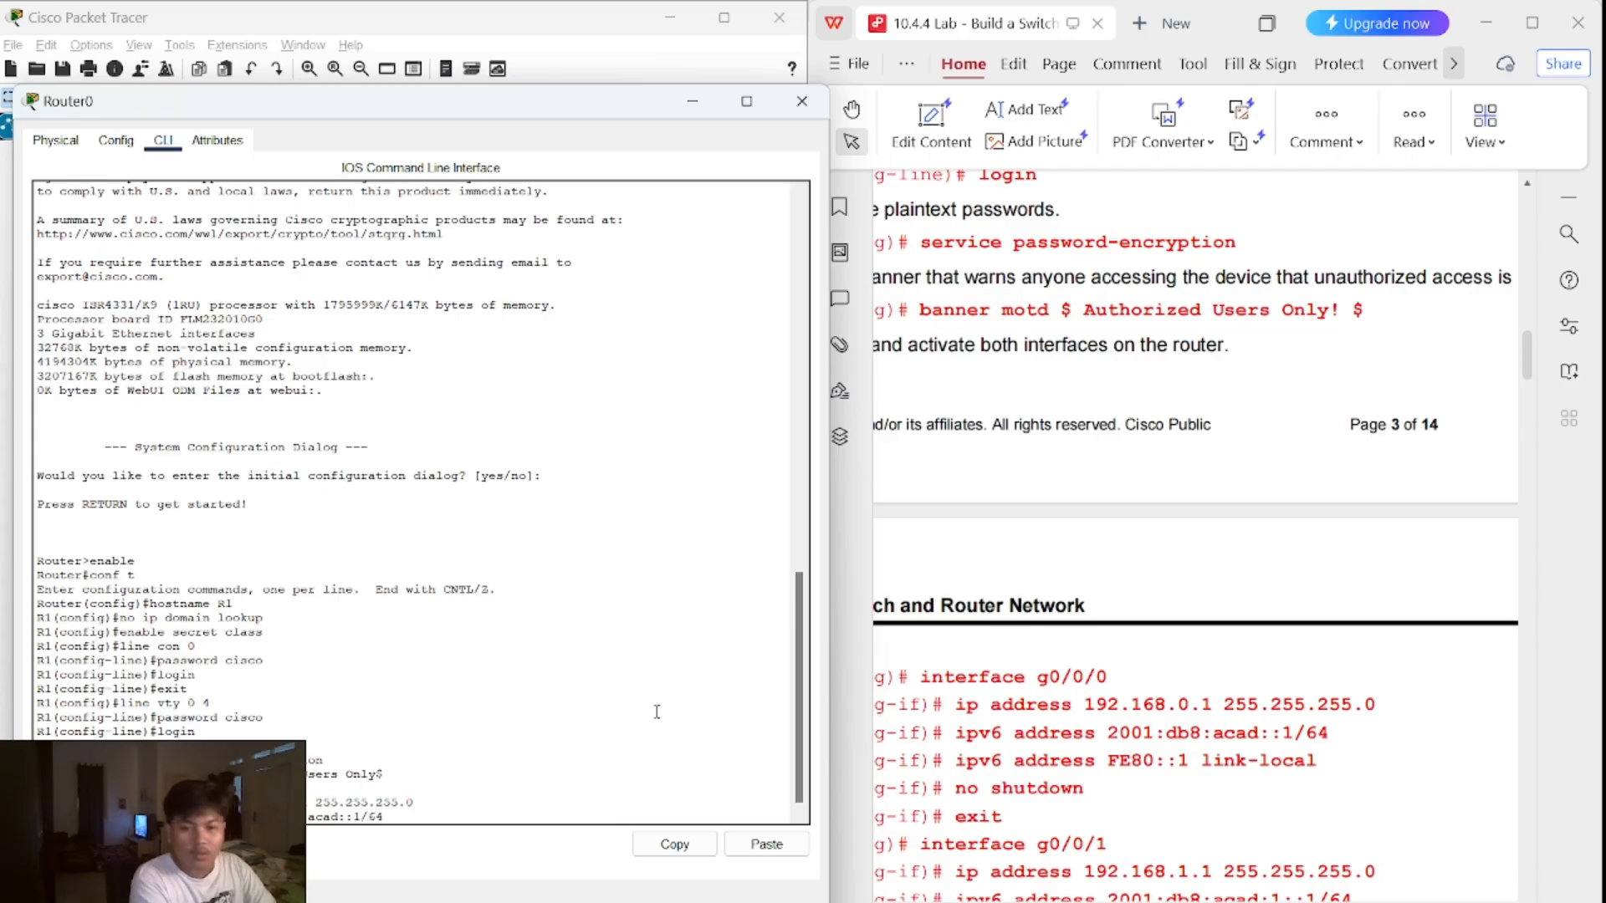
pyautogui.press('Return')
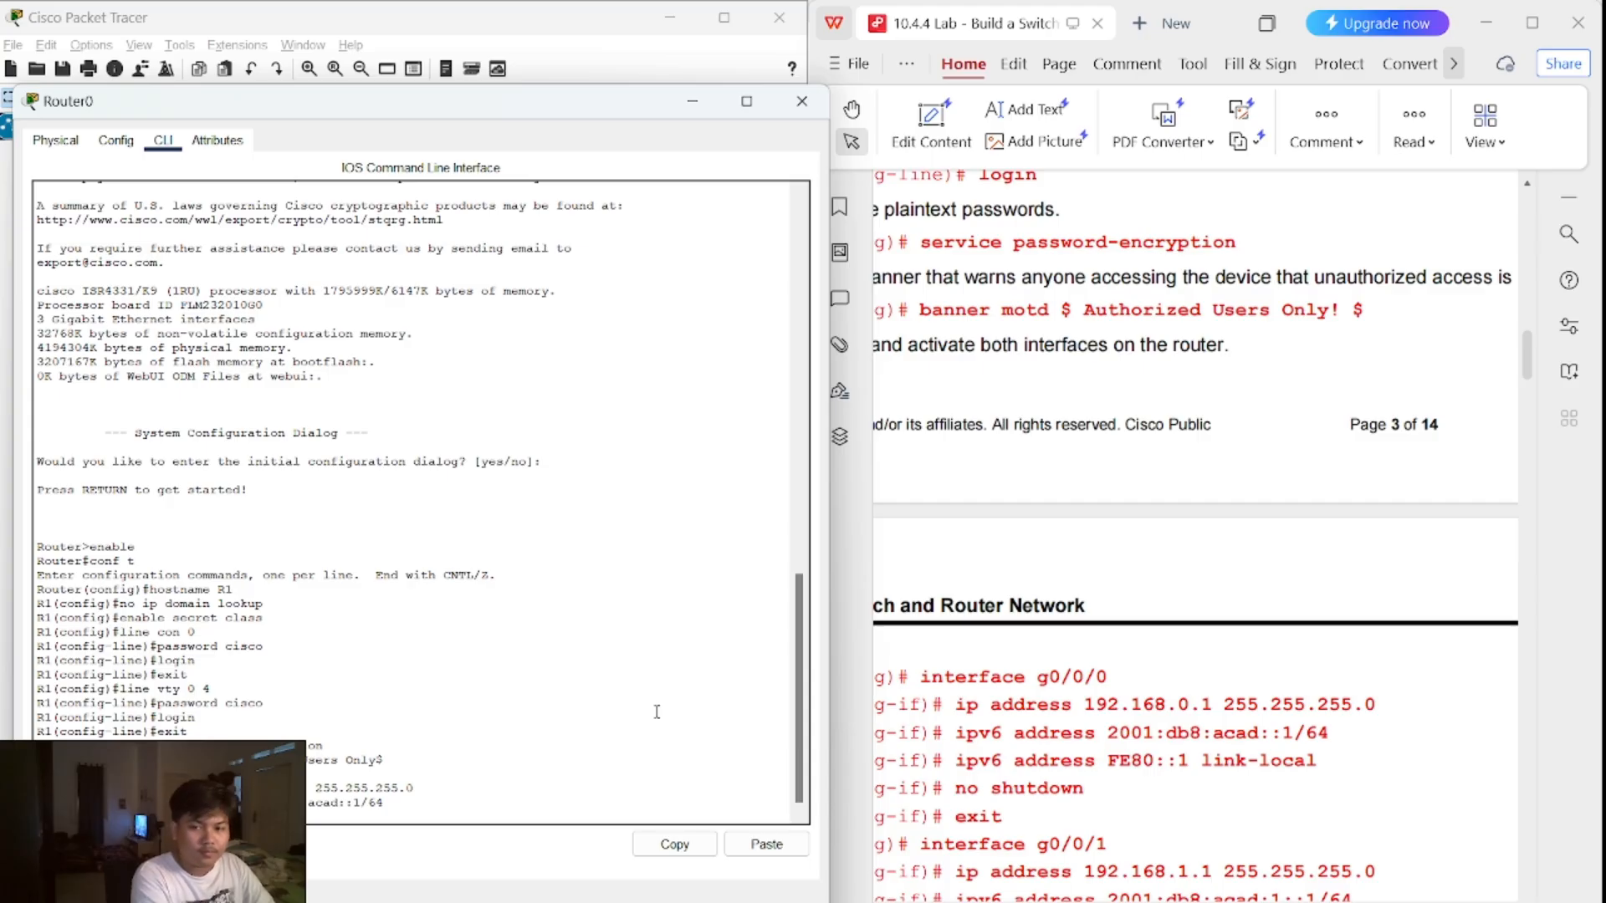
# - Set FE80::1 as the link-local address of R1's g0/0/0 and activate the interface with no shutdown
pyautogui.write('link')
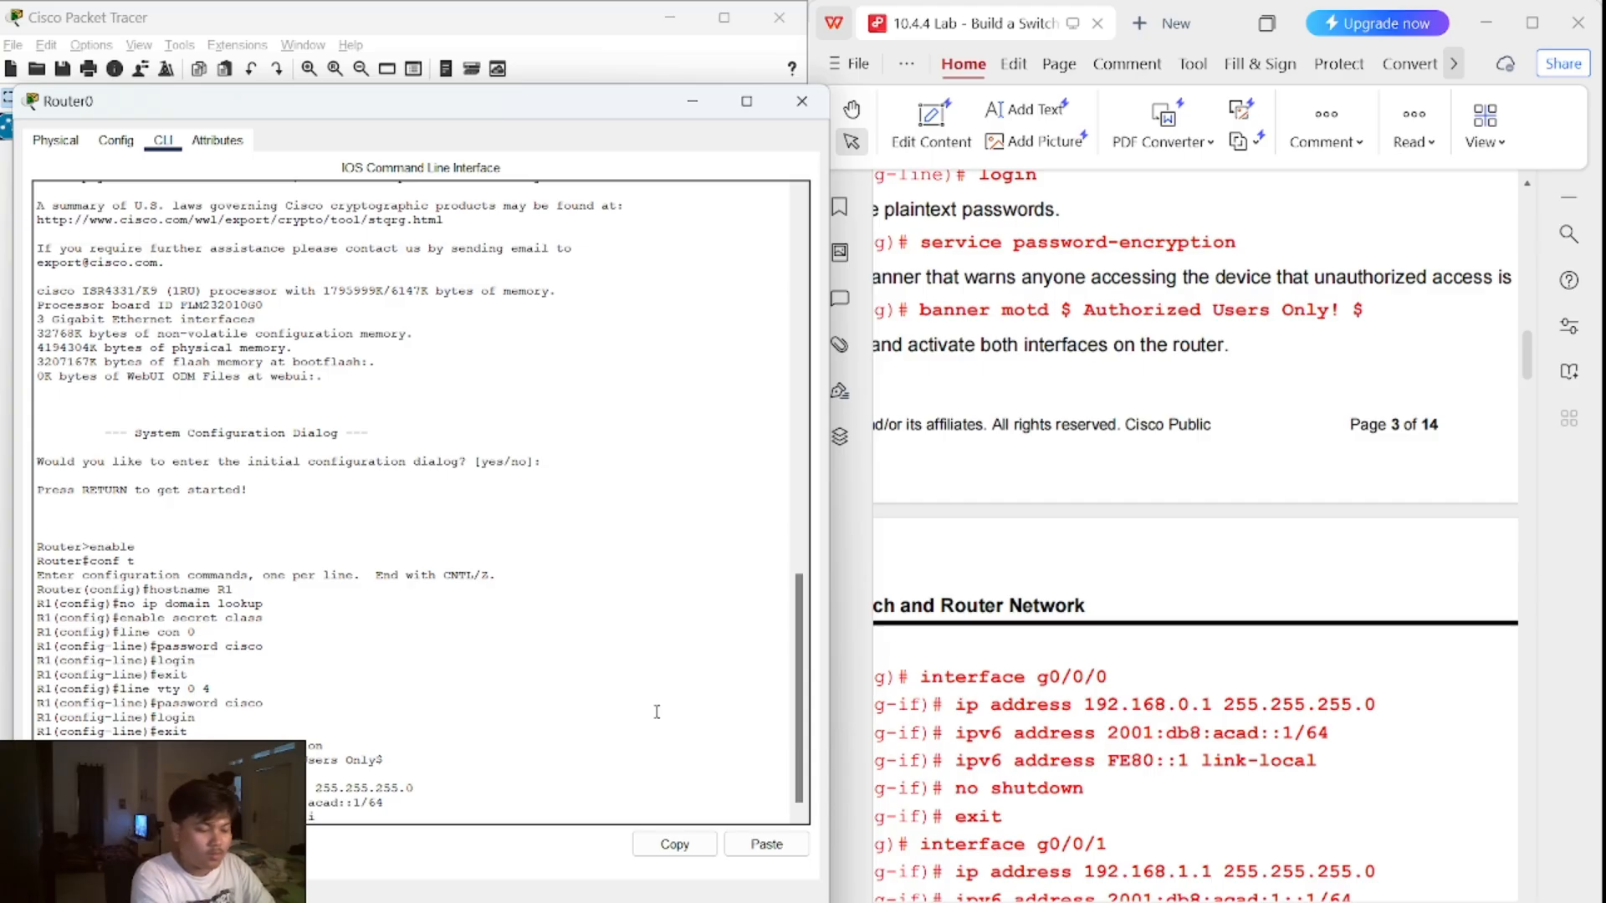
pyautogui.write(' loca')
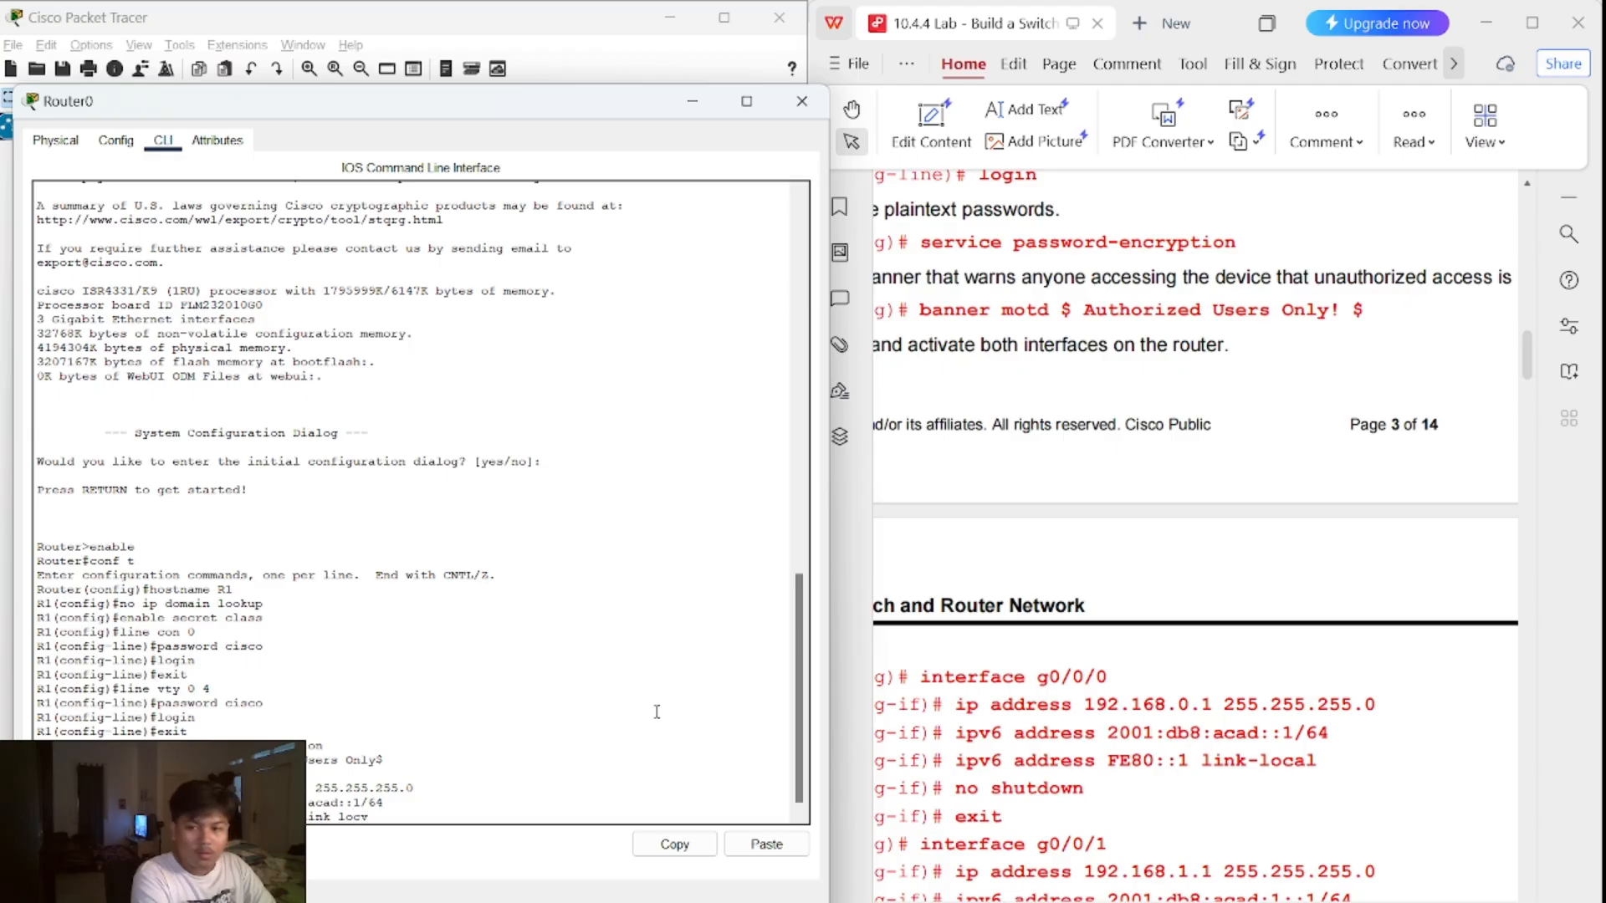
pyautogui.press('BackSpace')
pyautogui.press('BackSpace')
pyautogui.press('BackSpace')
pyautogui.press('BackSpace')
pyautogui.press('BackSpace')
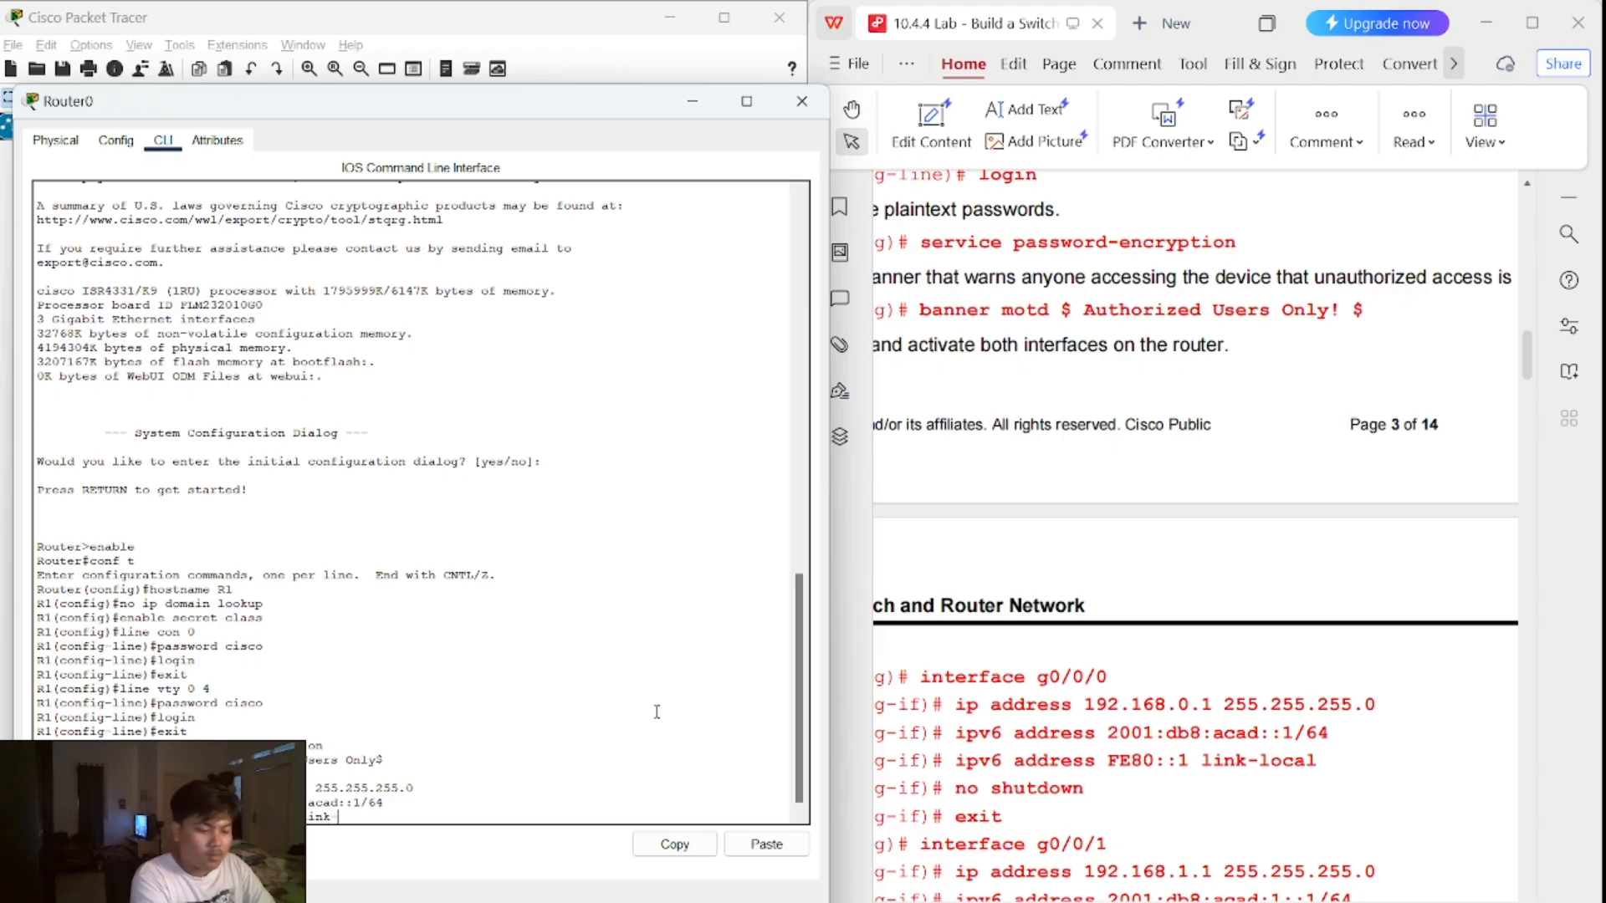
pyautogui.write('-local')
pyautogui.press('Return')
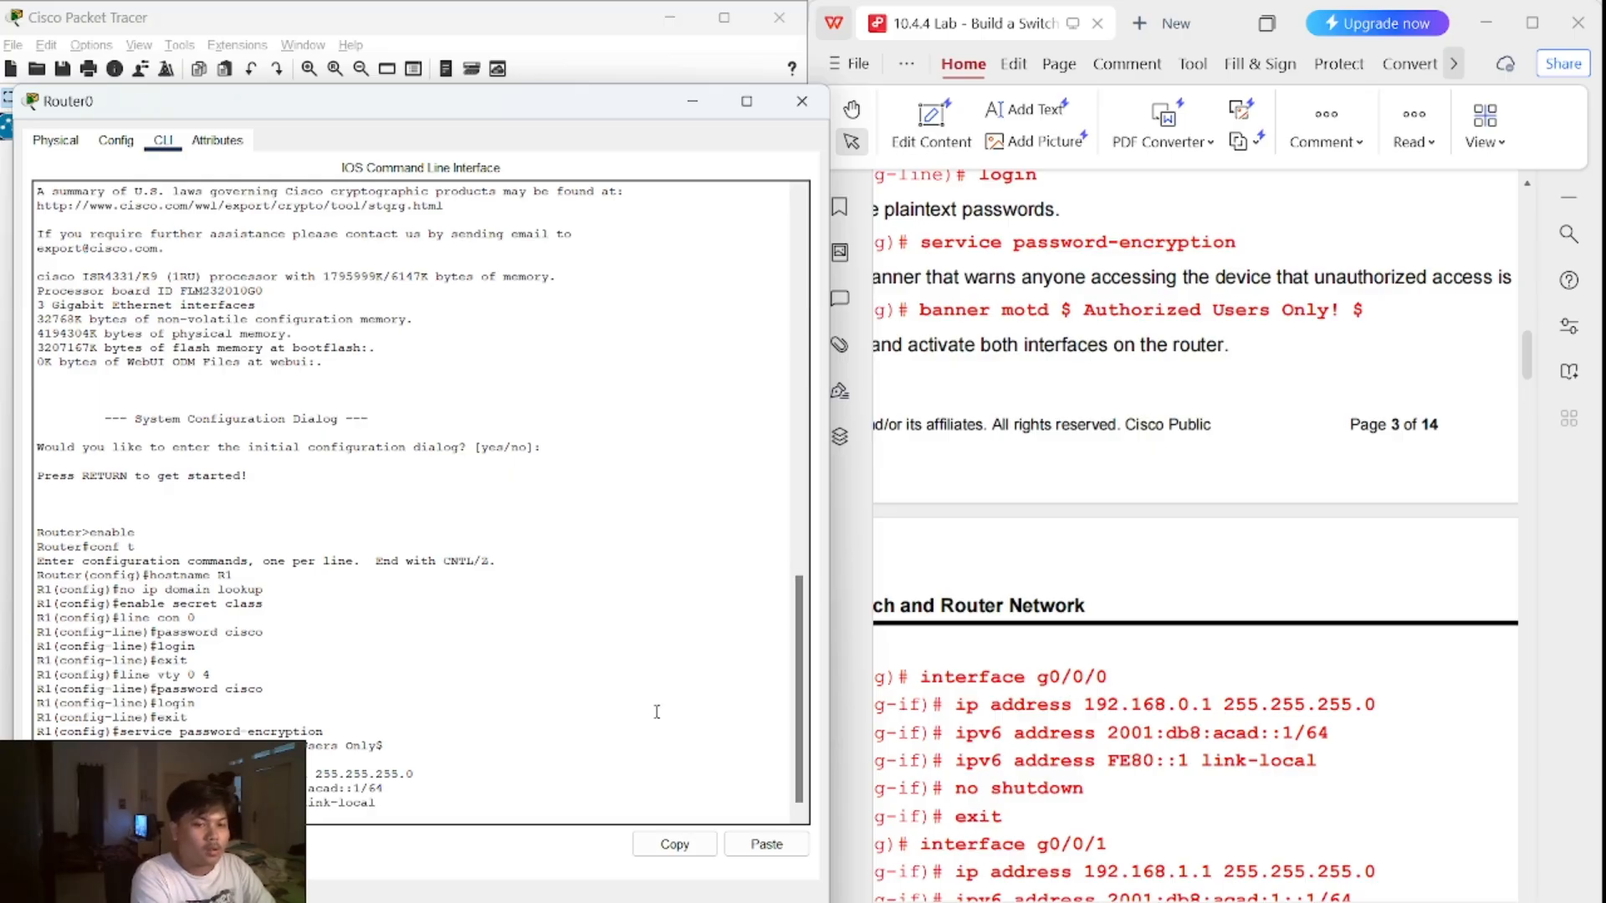
pyautogui.write('no shutdown')
pyautogui.press('Return')
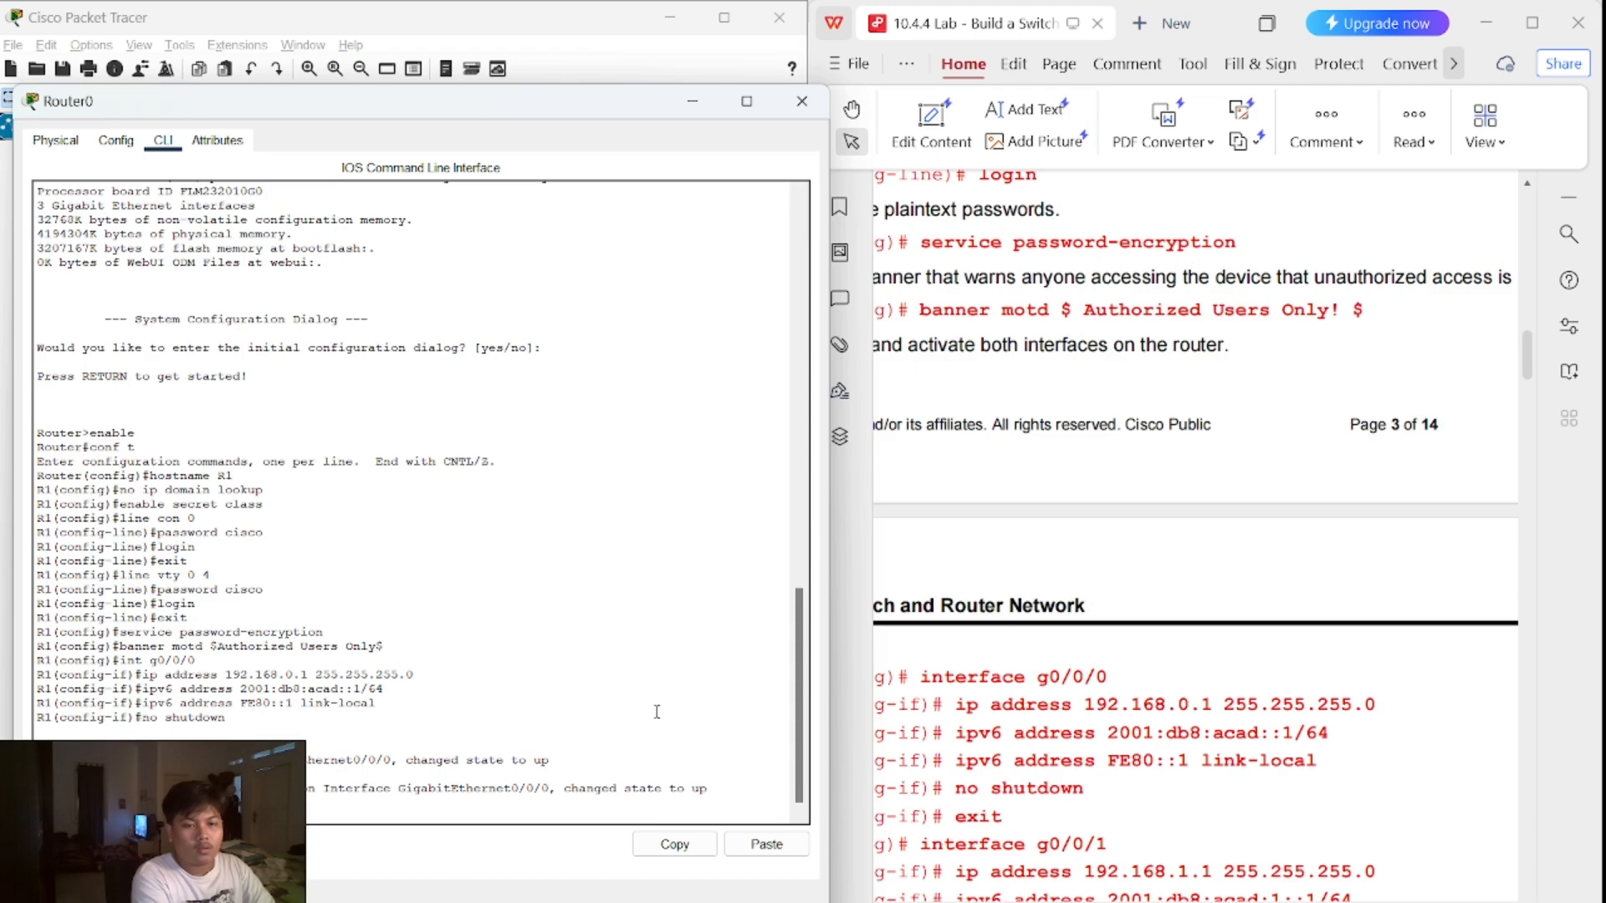
pyautogui.press('Return')
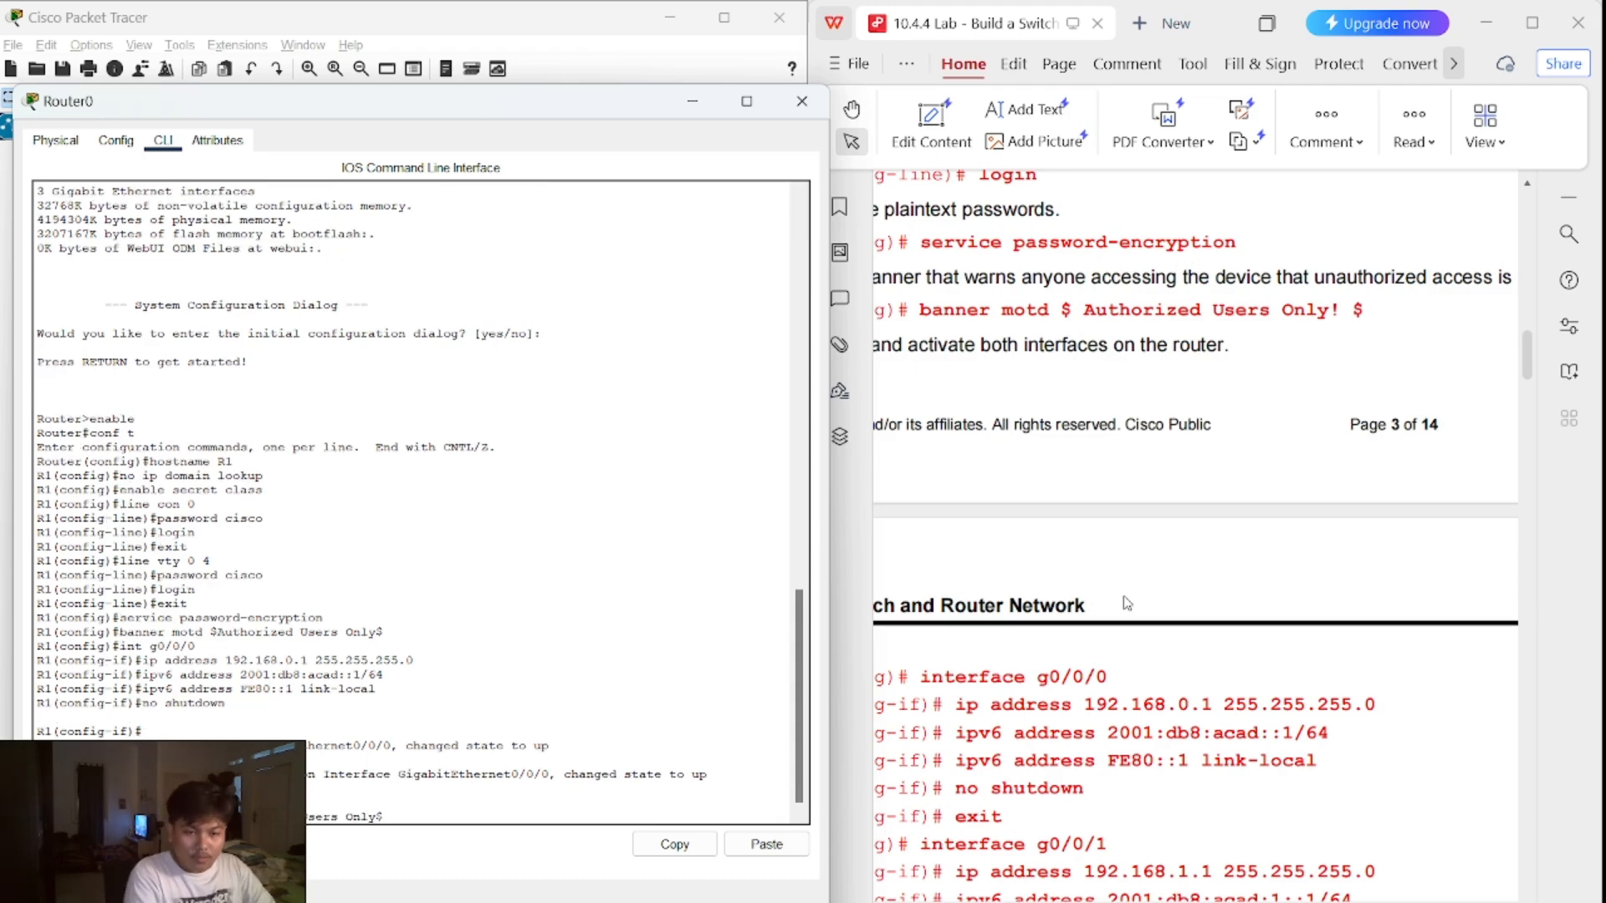
# - Enter interface g0/0/1 configuration on R1 and assign it the IPv4 address 192.168.1.1 with mask 255.255.255.0
pyautogui.press('Return')
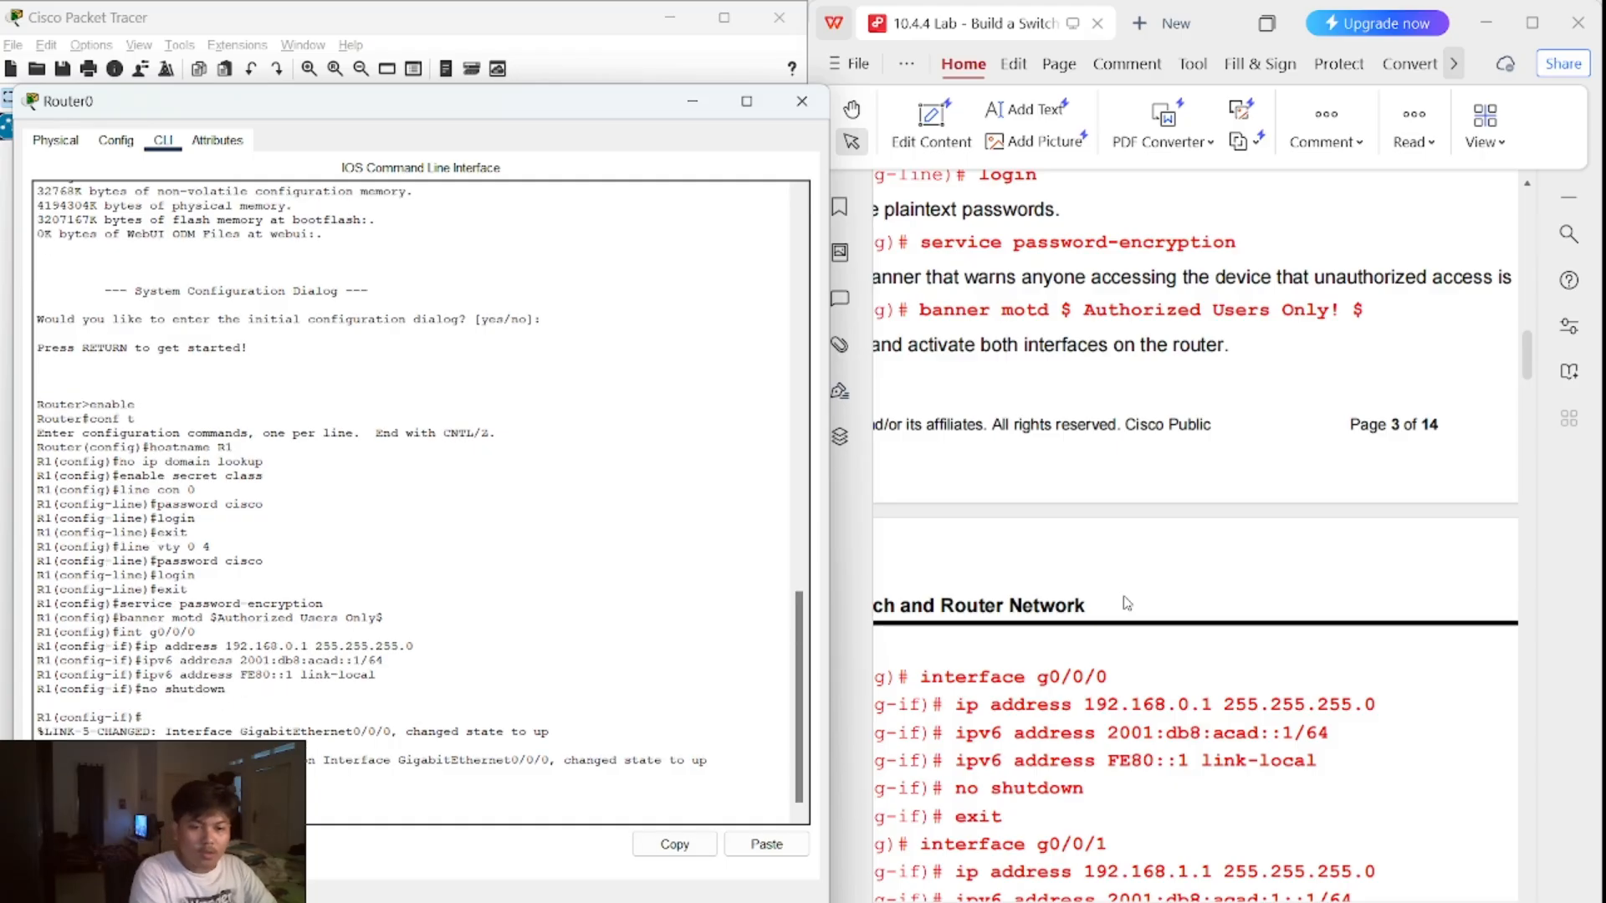
pyautogui.press('Up')
pyautogui.press('Up')
pyautogui.press('Up')
pyautogui.press('Up')
pyautogui.press('Up')
pyautogui.press('Down')
pyautogui.press('Down')
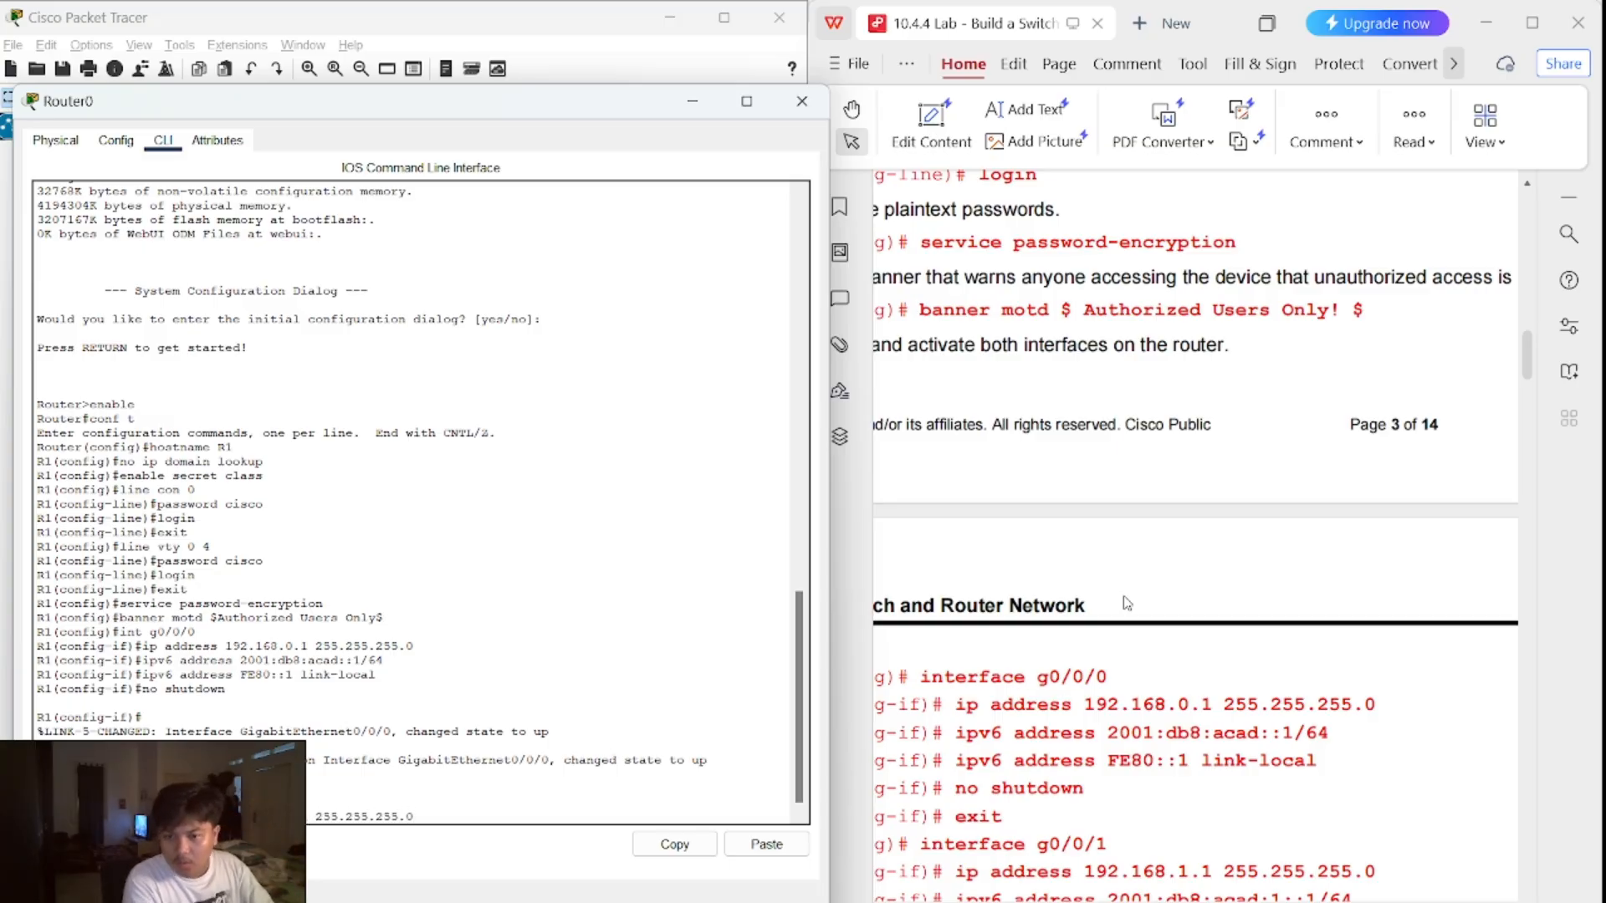
pyautogui.press('Return')
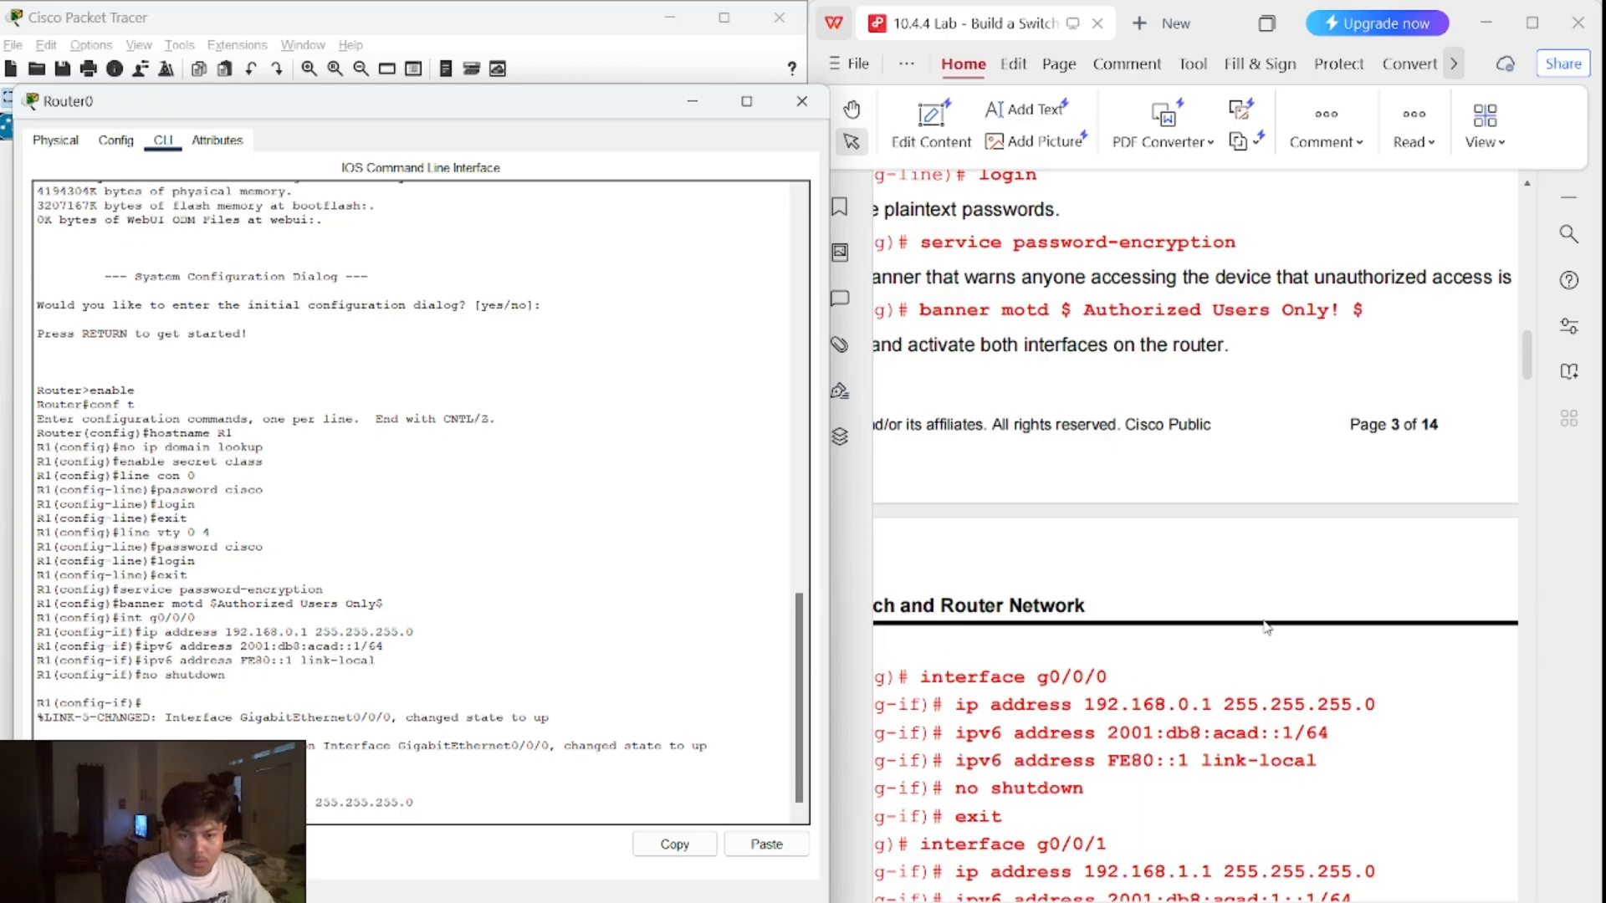
# - Assign the IPv6 address 2001:db8:acad:1::1/64 to R1's g0/0/1 interface
pyautogui.scroll(-1, 1266, 627)
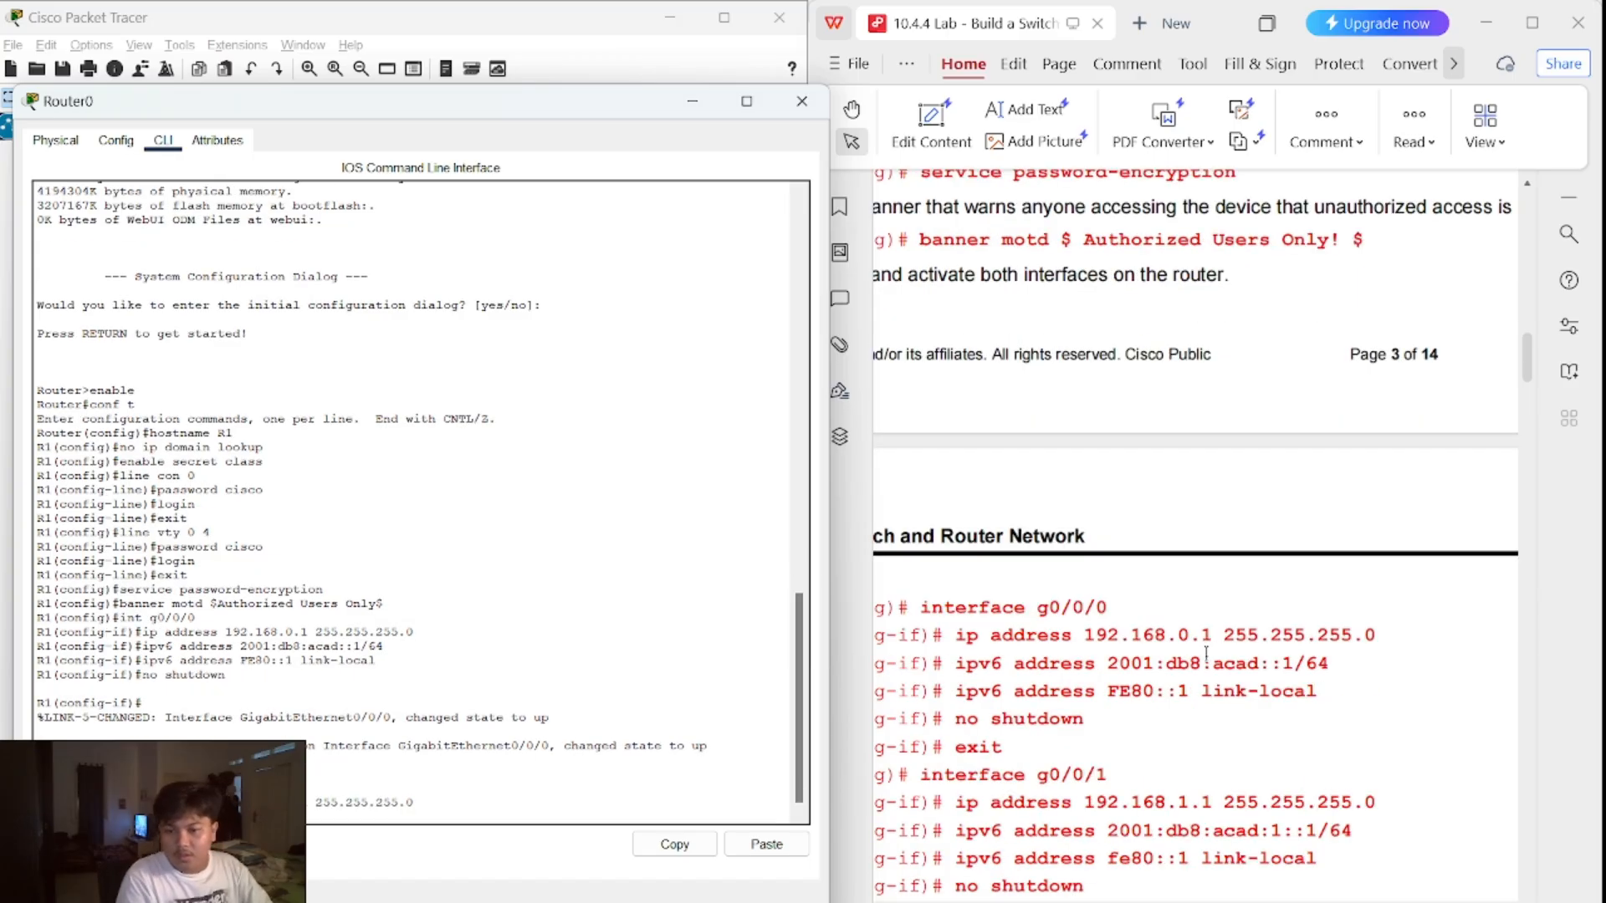
pyautogui.press('Up')
pyautogui.press('Up')
pyautogui.press('Up')
pyautogui.press('Up')
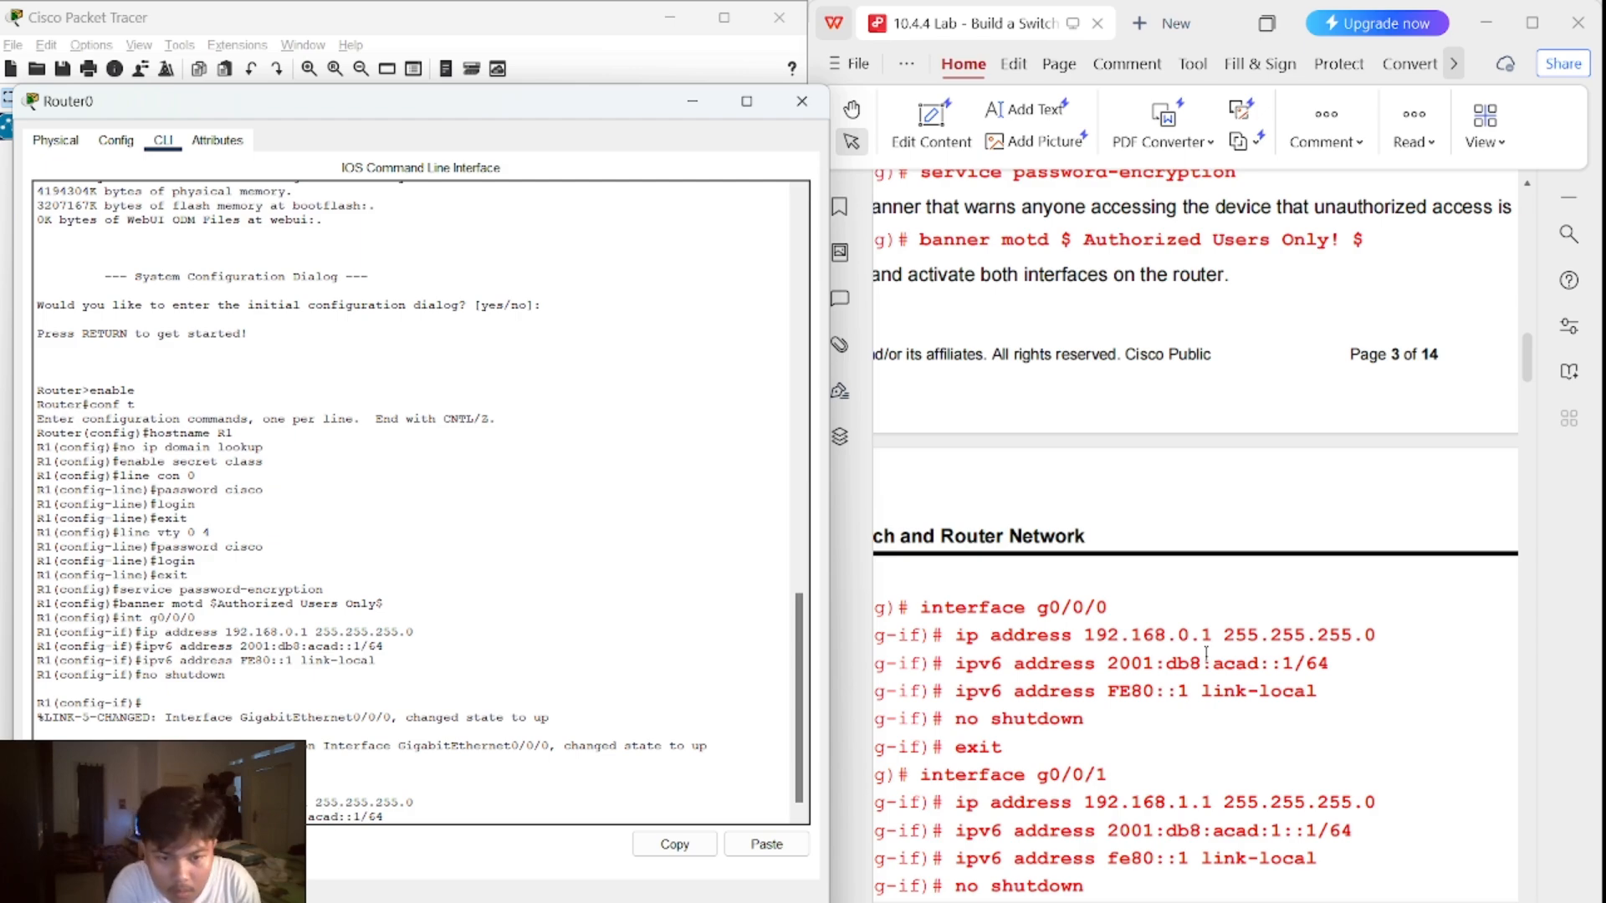
pyautogui.write(':1')
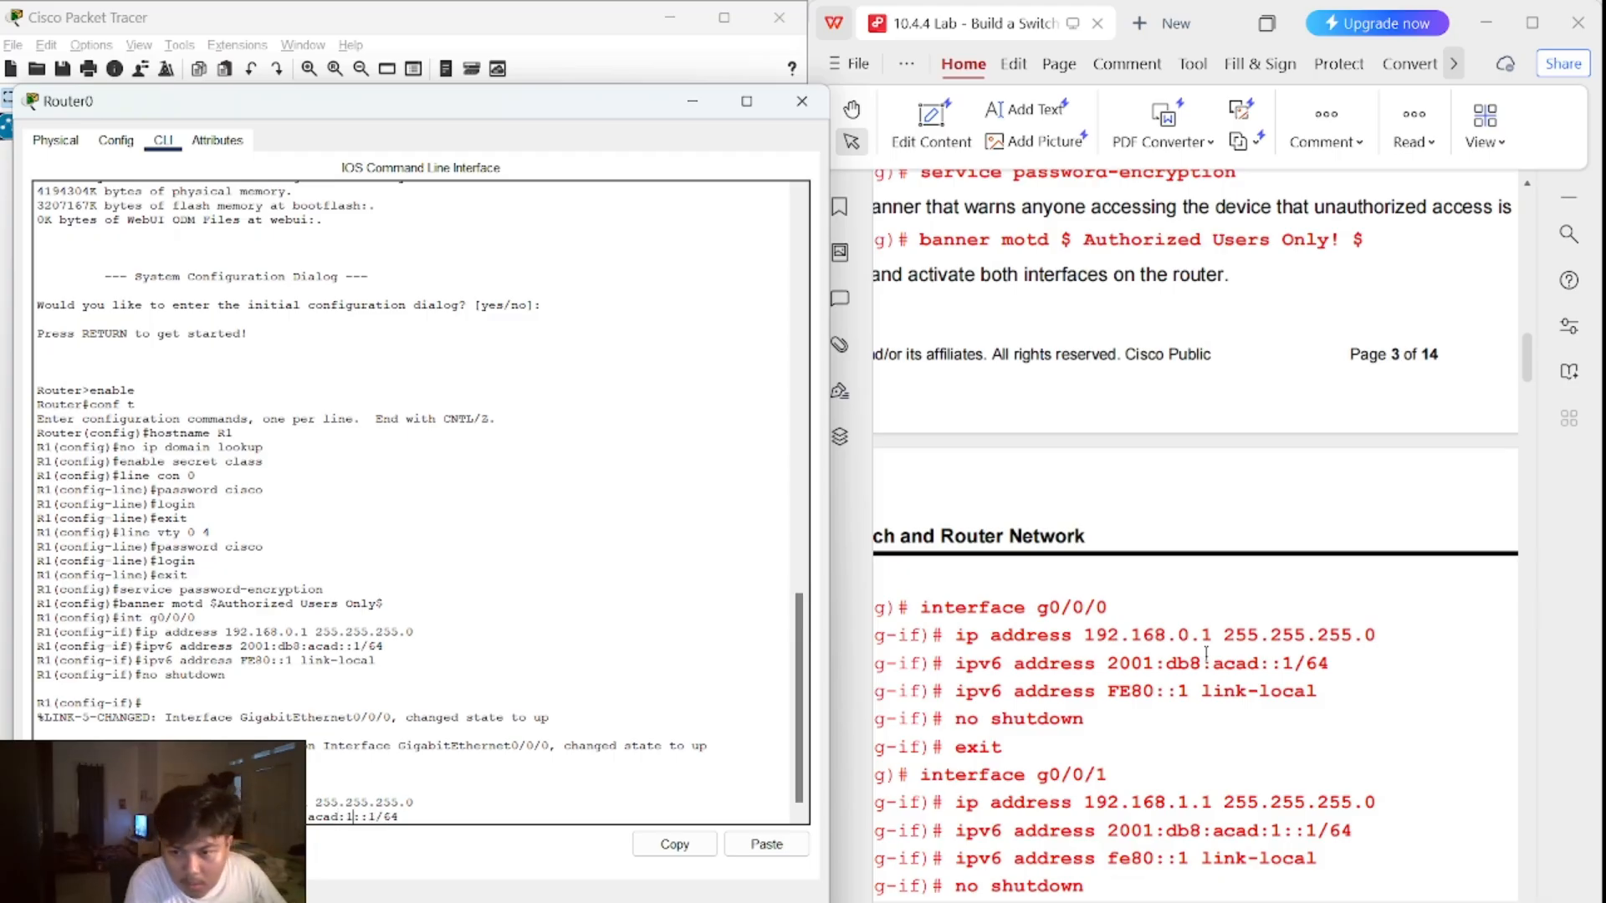
pyautogui.press('Return')
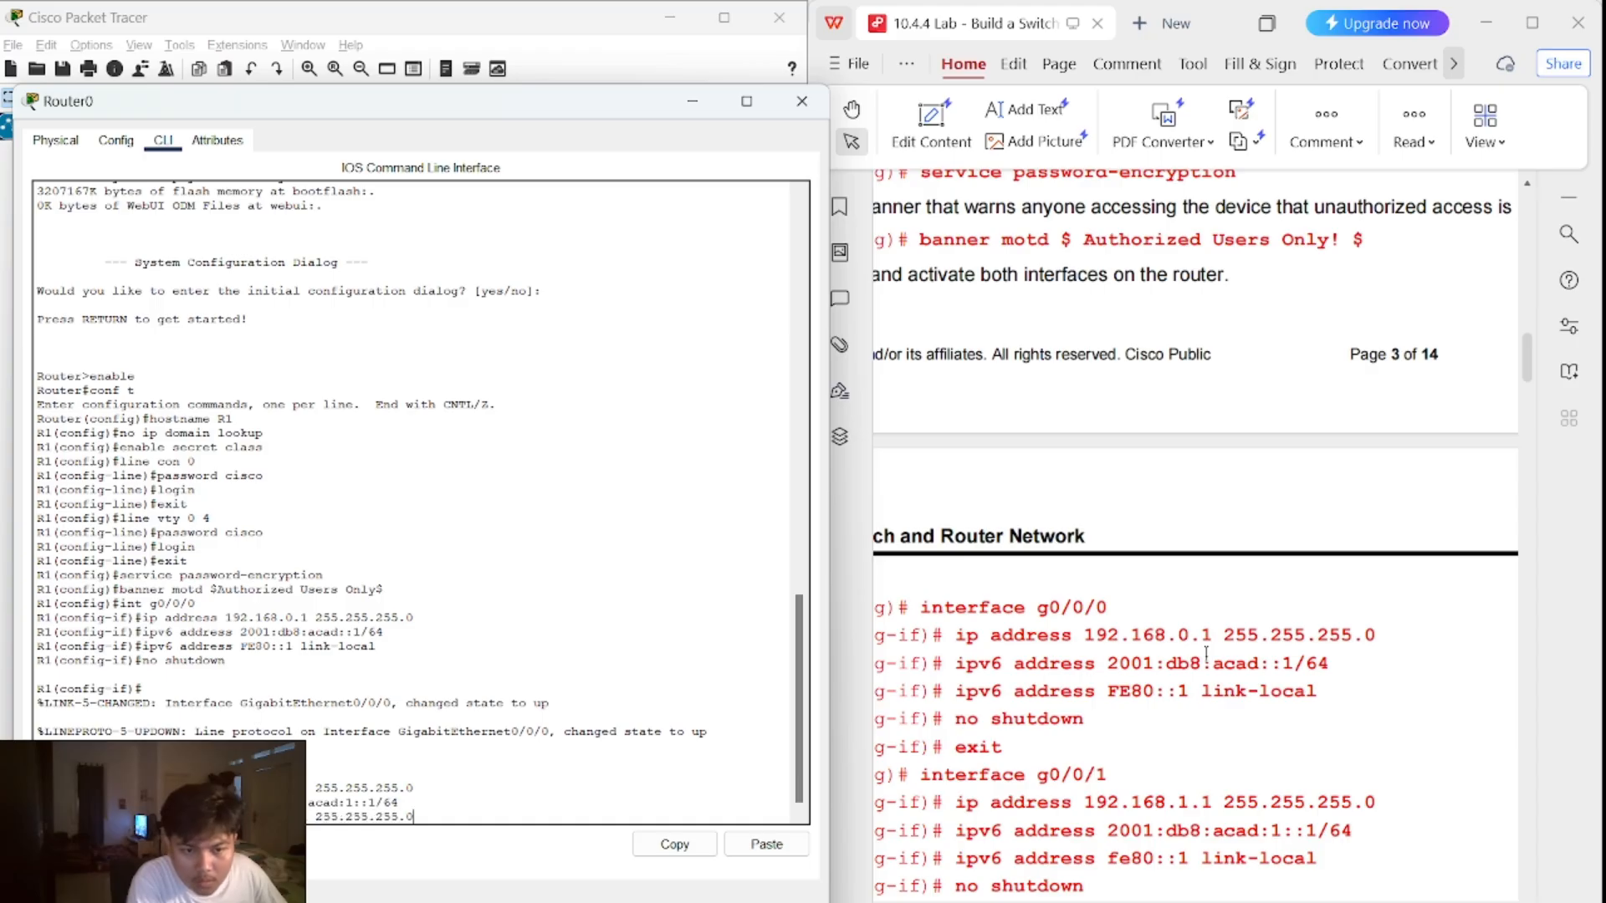
# - Set FE80::1 as the link-local address of R1's g0/0/1 and activate the interface with no shutdown
pyautogui.press('Up')
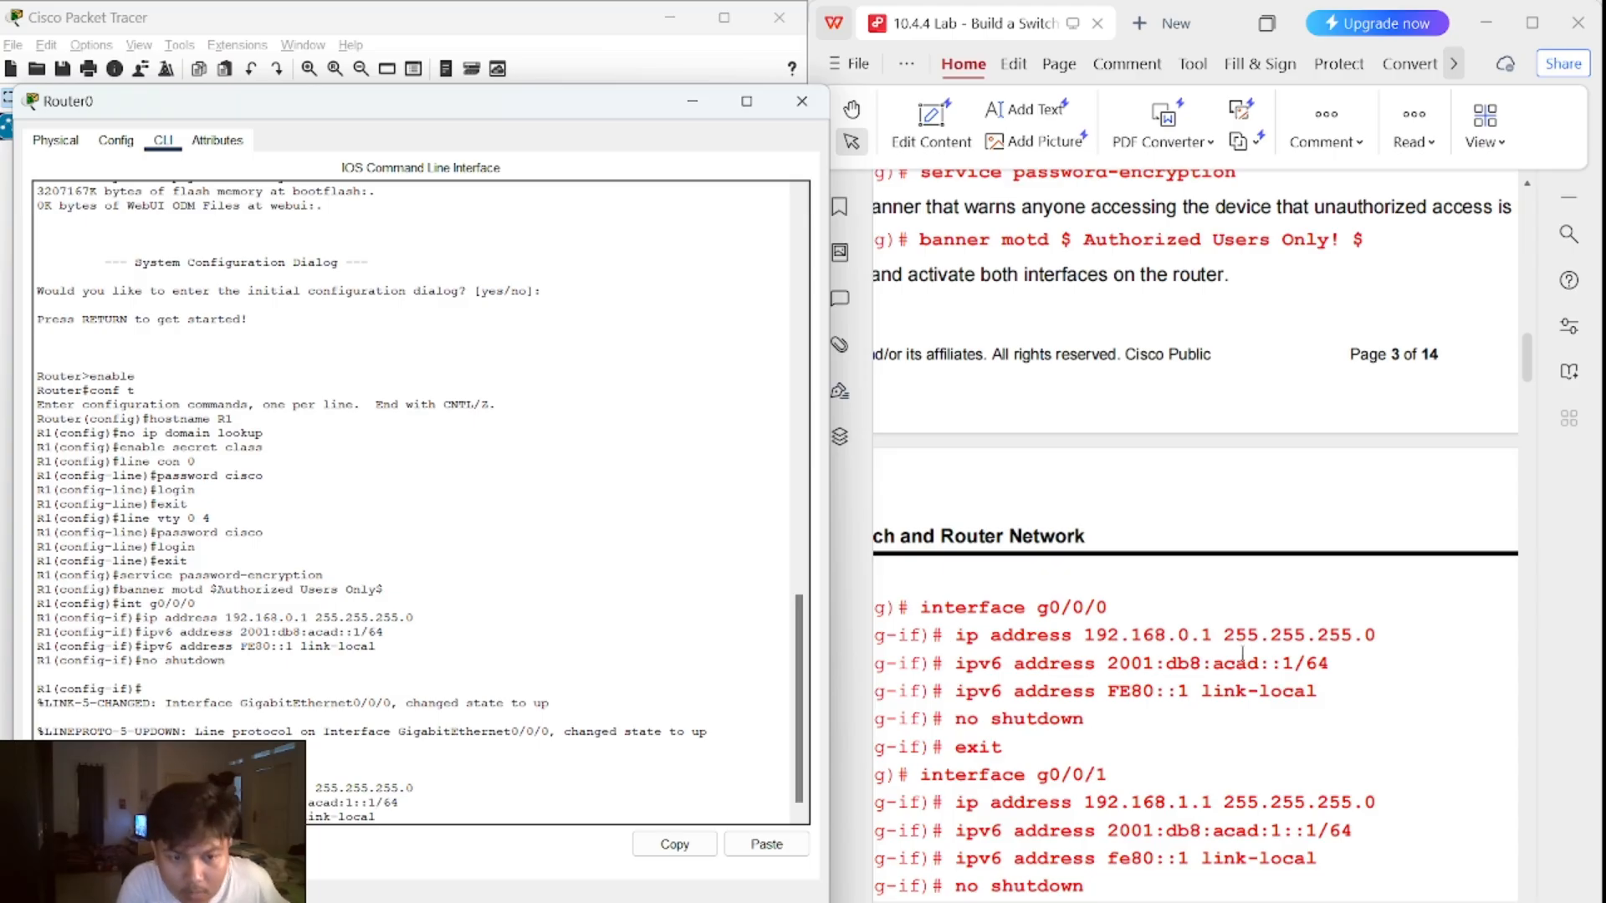
pyautogui.press('Return')
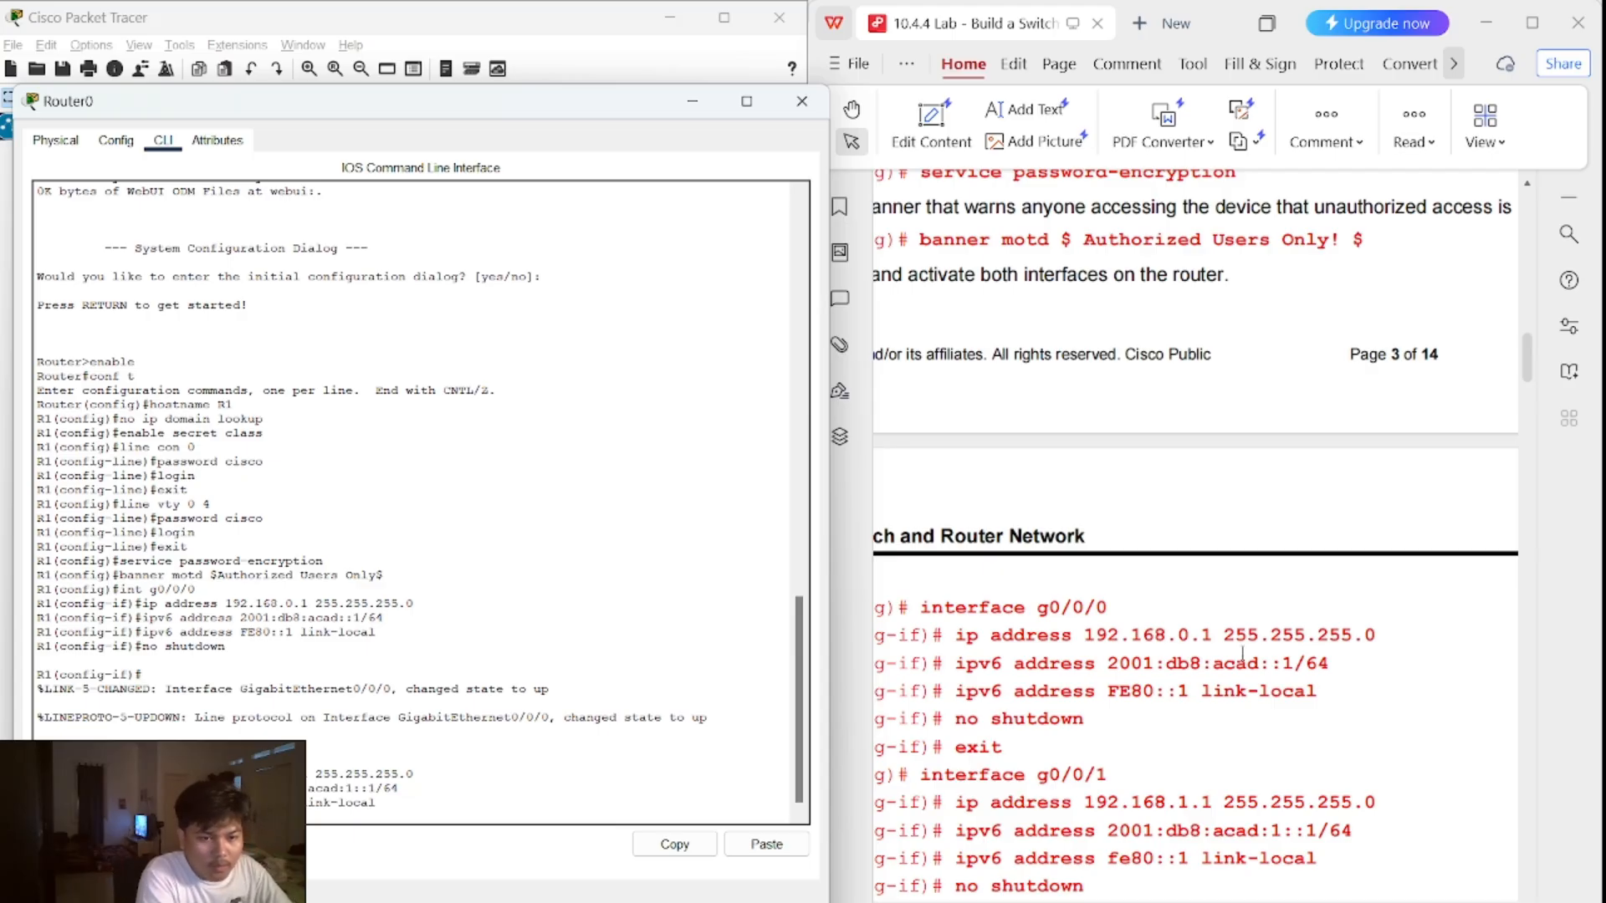
pyautogui.press('Return')
pyautogui.press('Return')
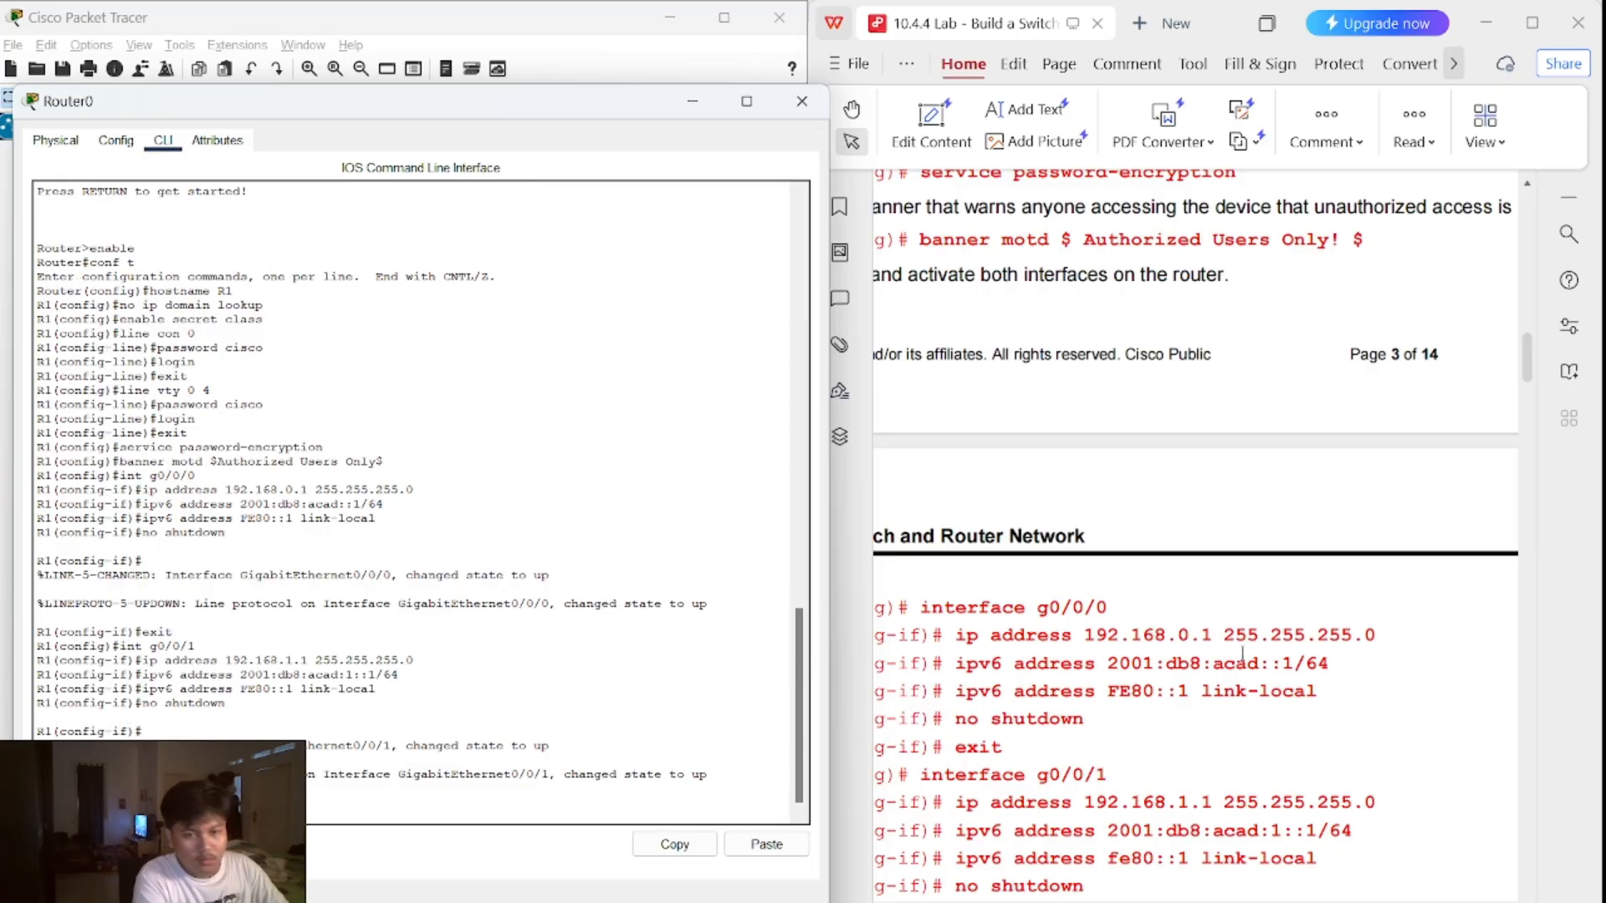
# - Review the lab guide's step k instructions for adding descriptions to R1's interfaces
pyautogui.scroll(-2, 1109, 572)
pyautogui.scroll(-2, 1110, 572)
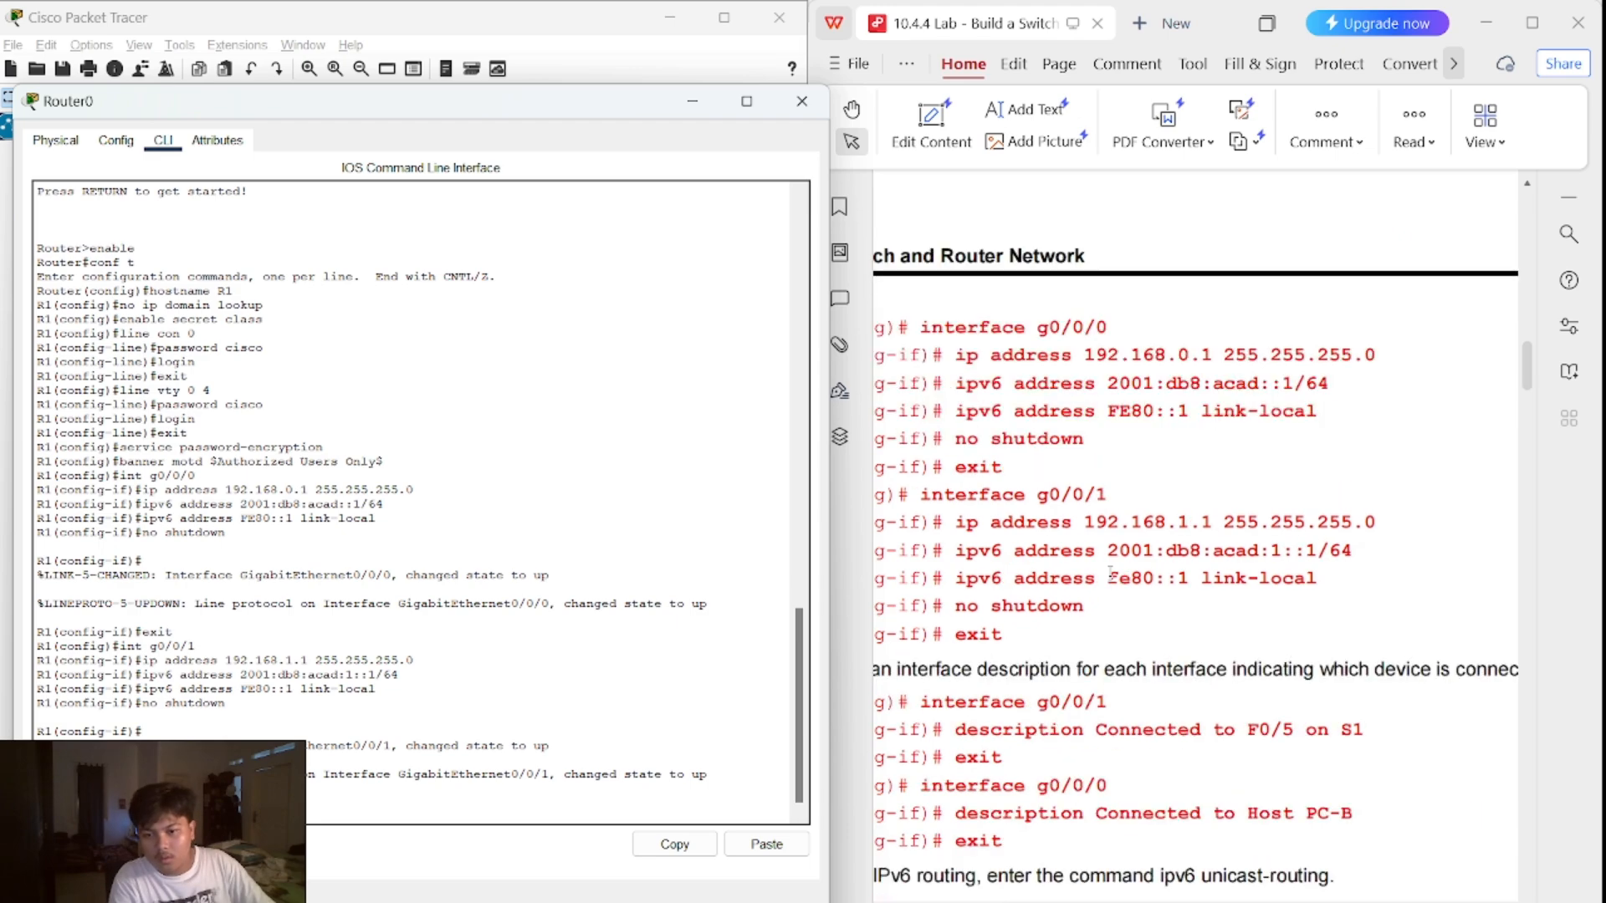
pyautogui.keyDown('ctrl'); pyautogui.scroll(-1, 1110, 572); pyautogui.keyUp('ctrl')
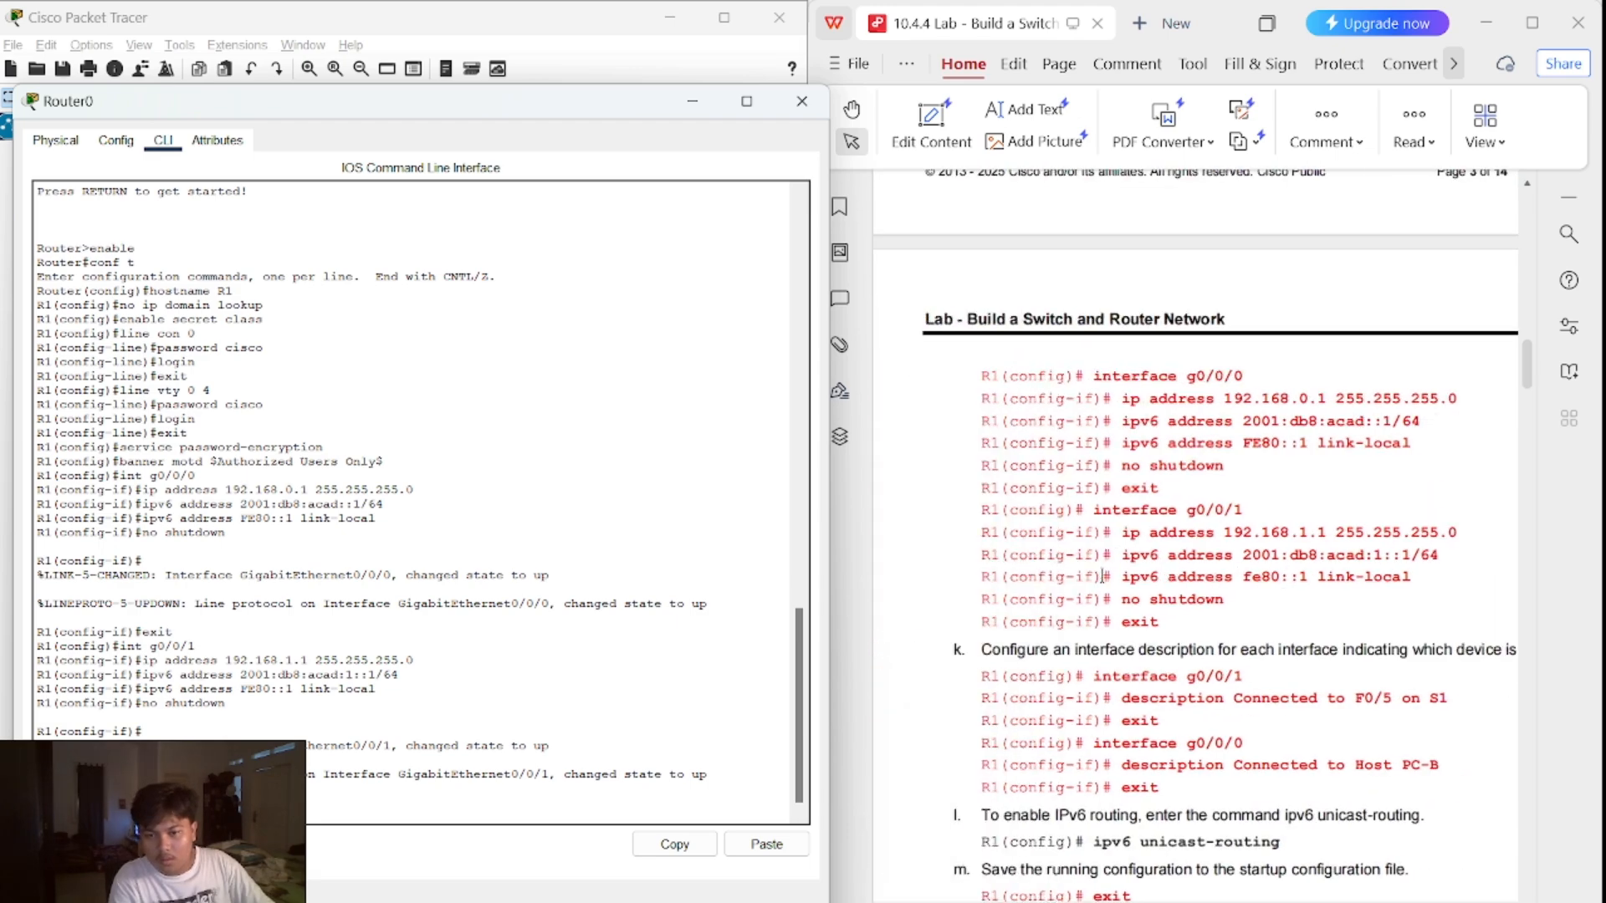
pyautogui.hscroll(1, 1102, 577)
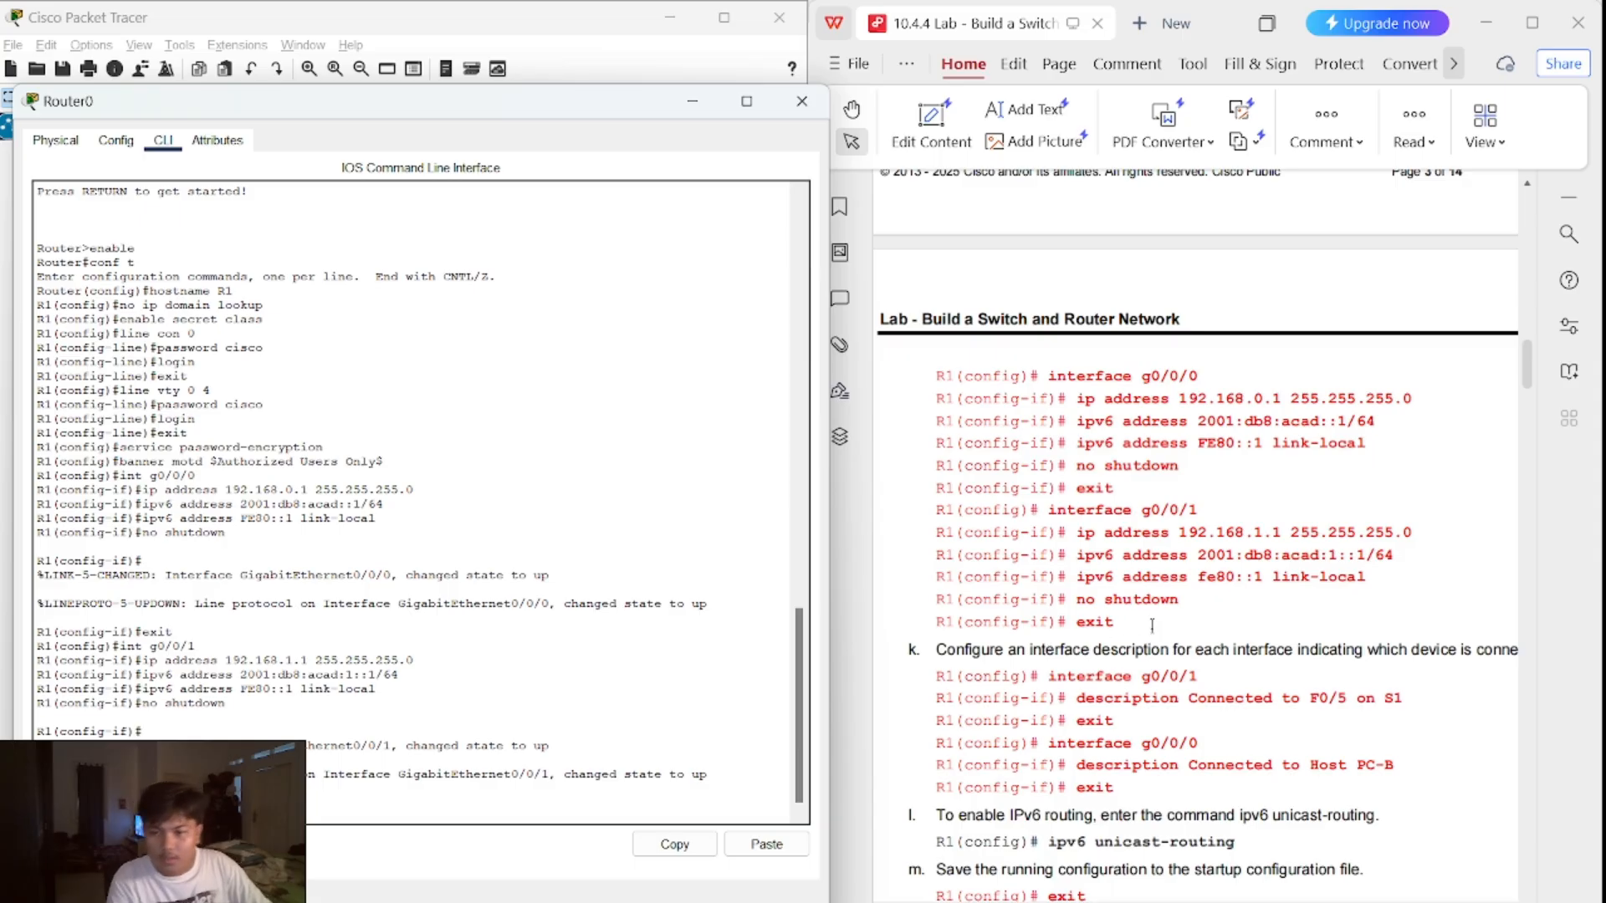
# - Try to describe R1's g0/0/1 by entering "F0/5 on S1" in that interface's configuration mode
pyautogui.hscroll(2, 1195, 631)
pyautogui.hscroll(-3, 1191, 629)
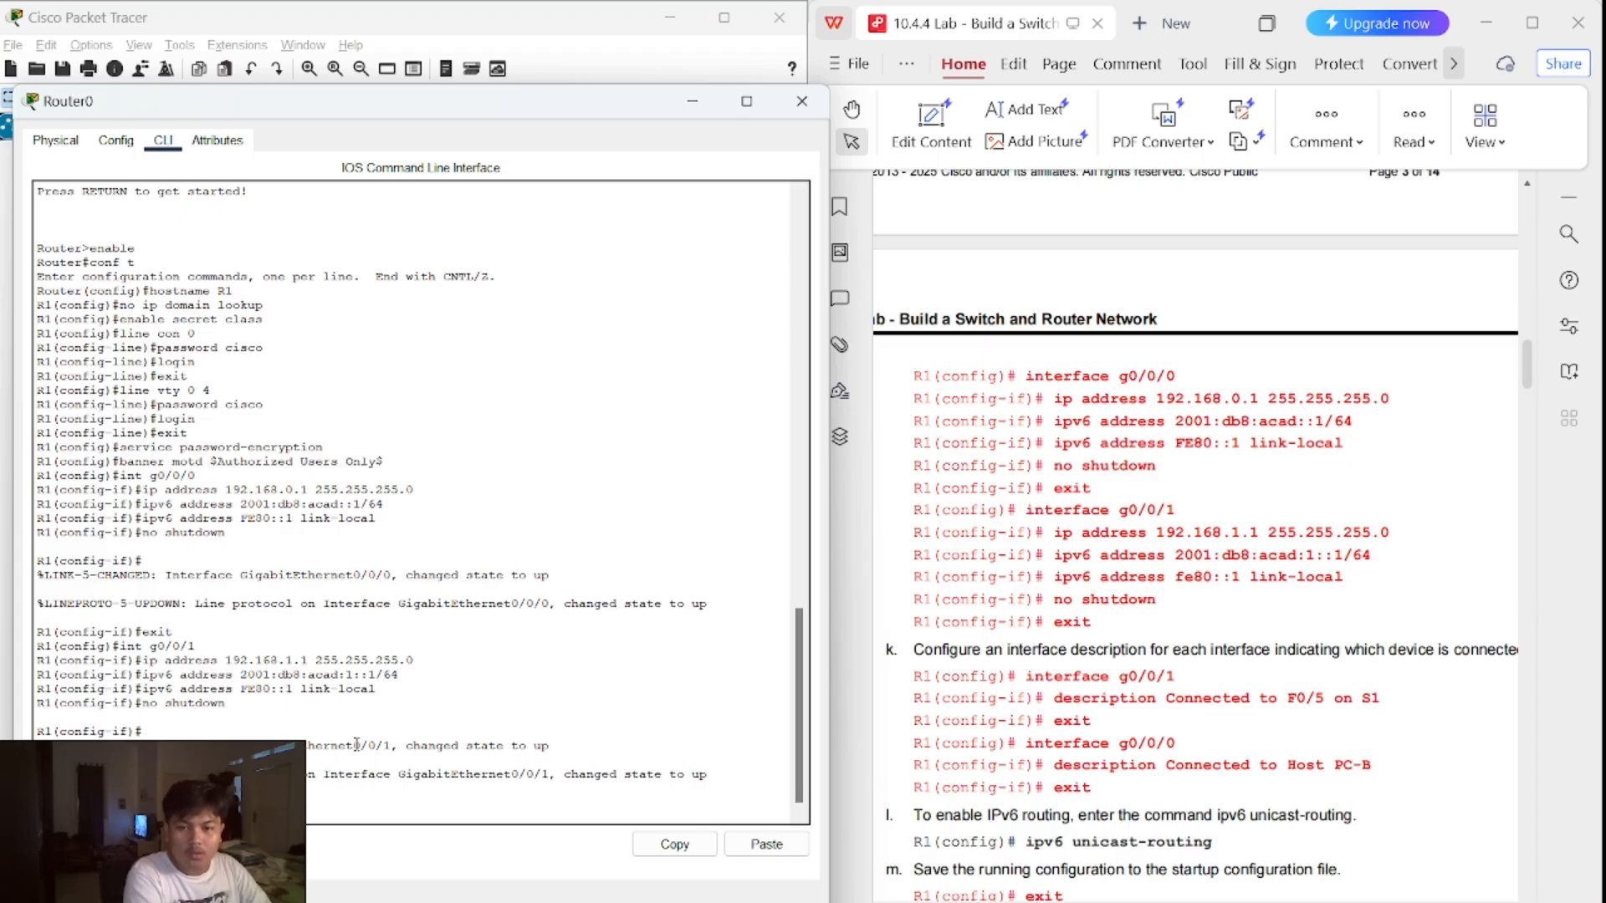
pyautogui.press('Return')
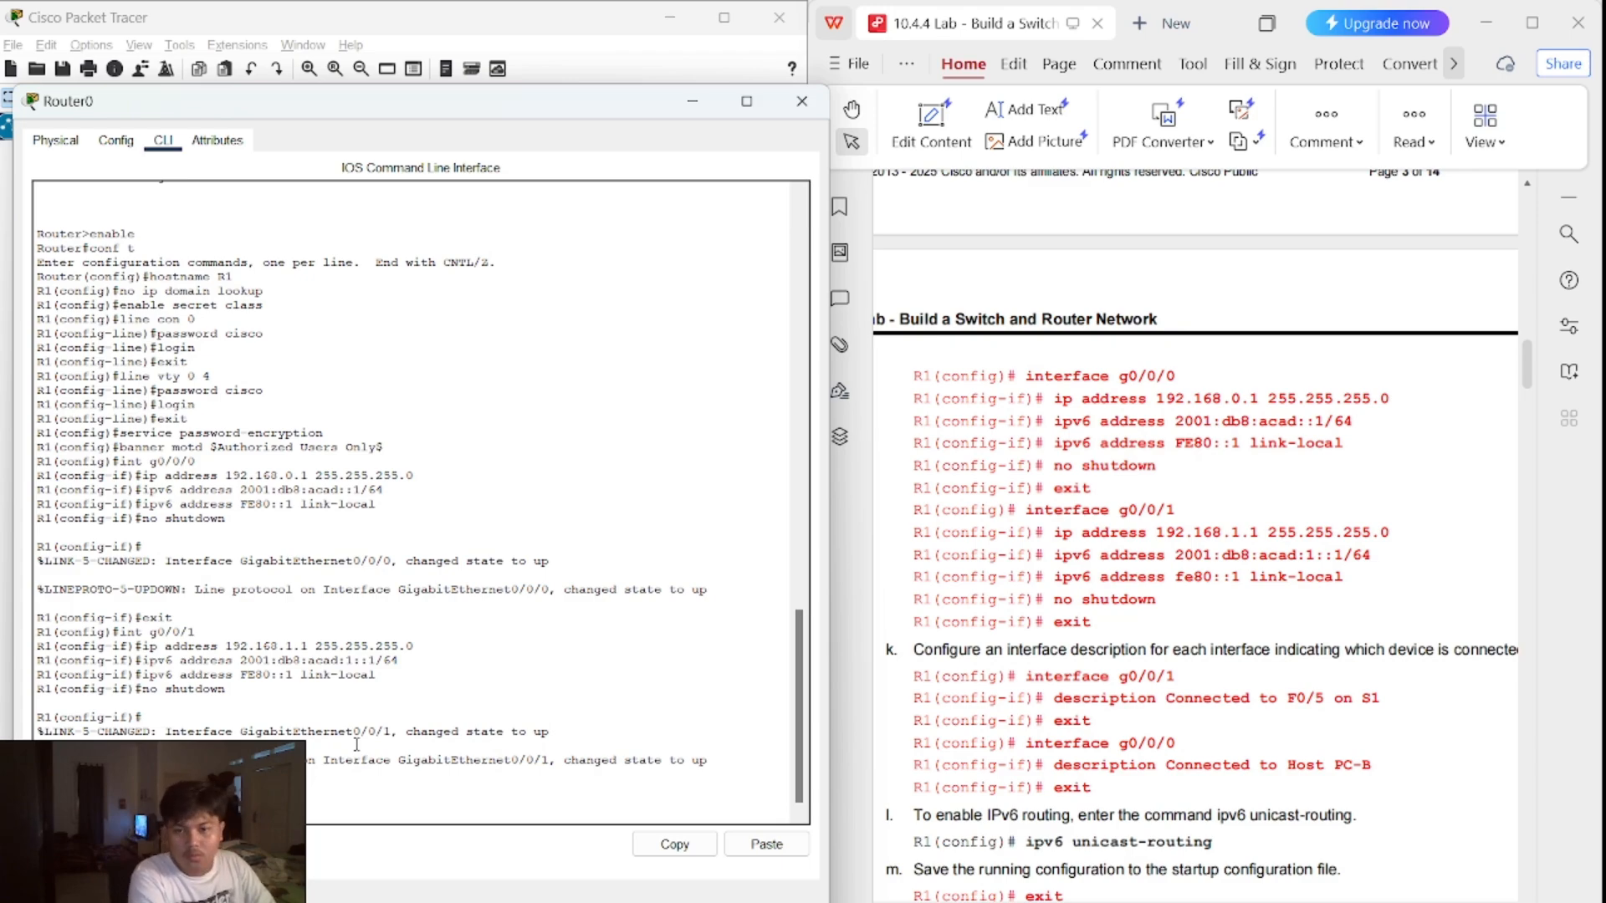
pyautogui.press('Return')
pyautogui.press('Return')
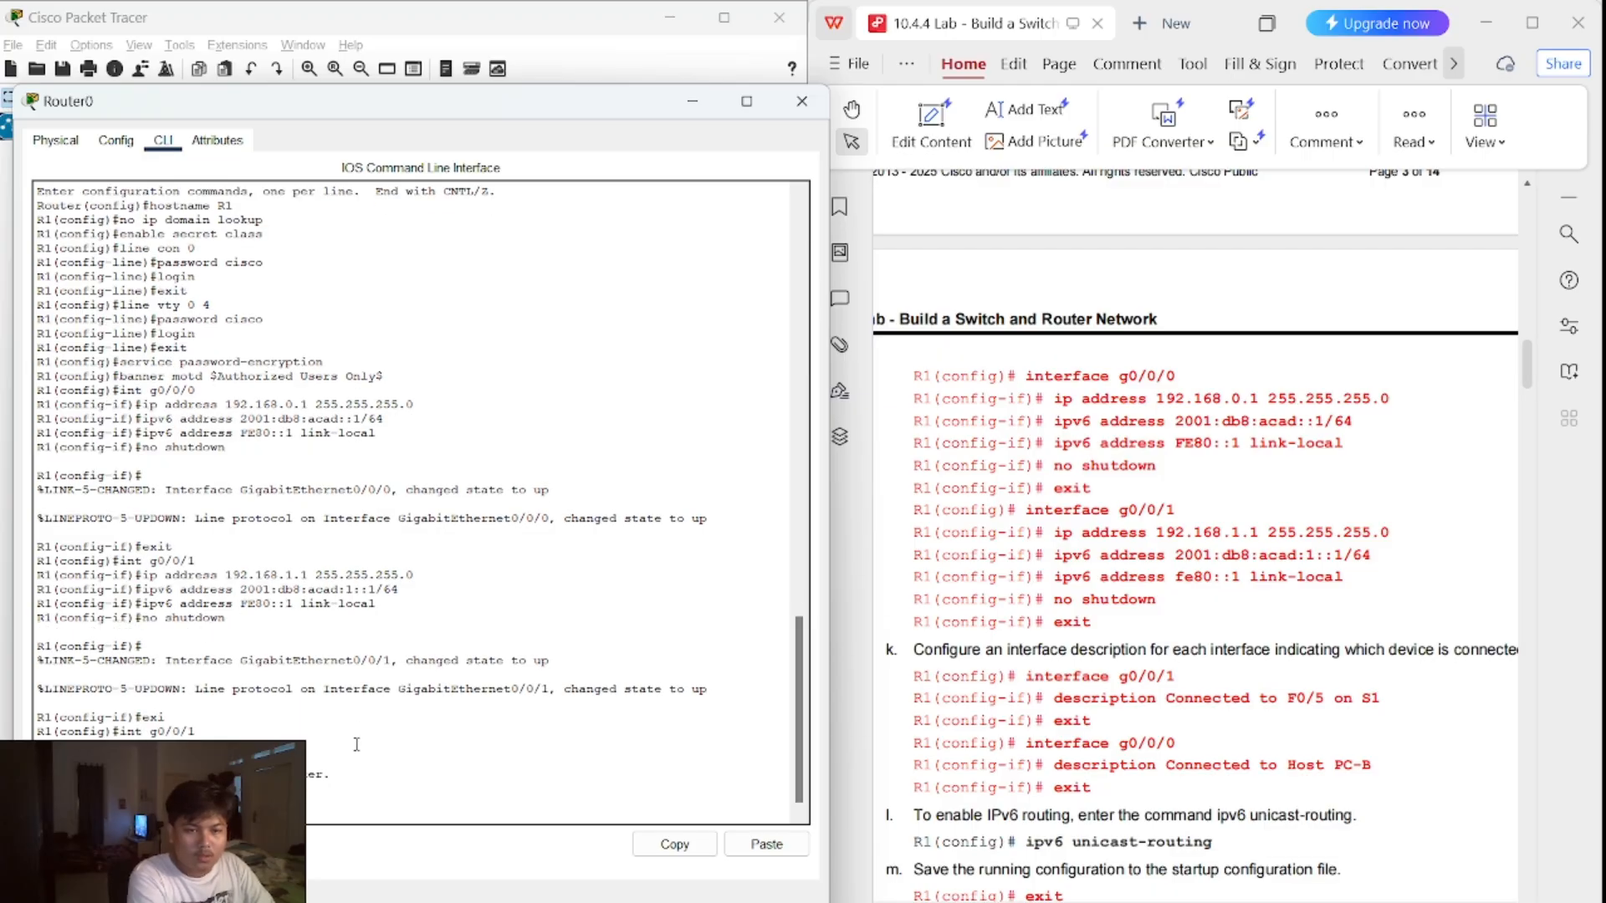
pyautogui.press('Return')
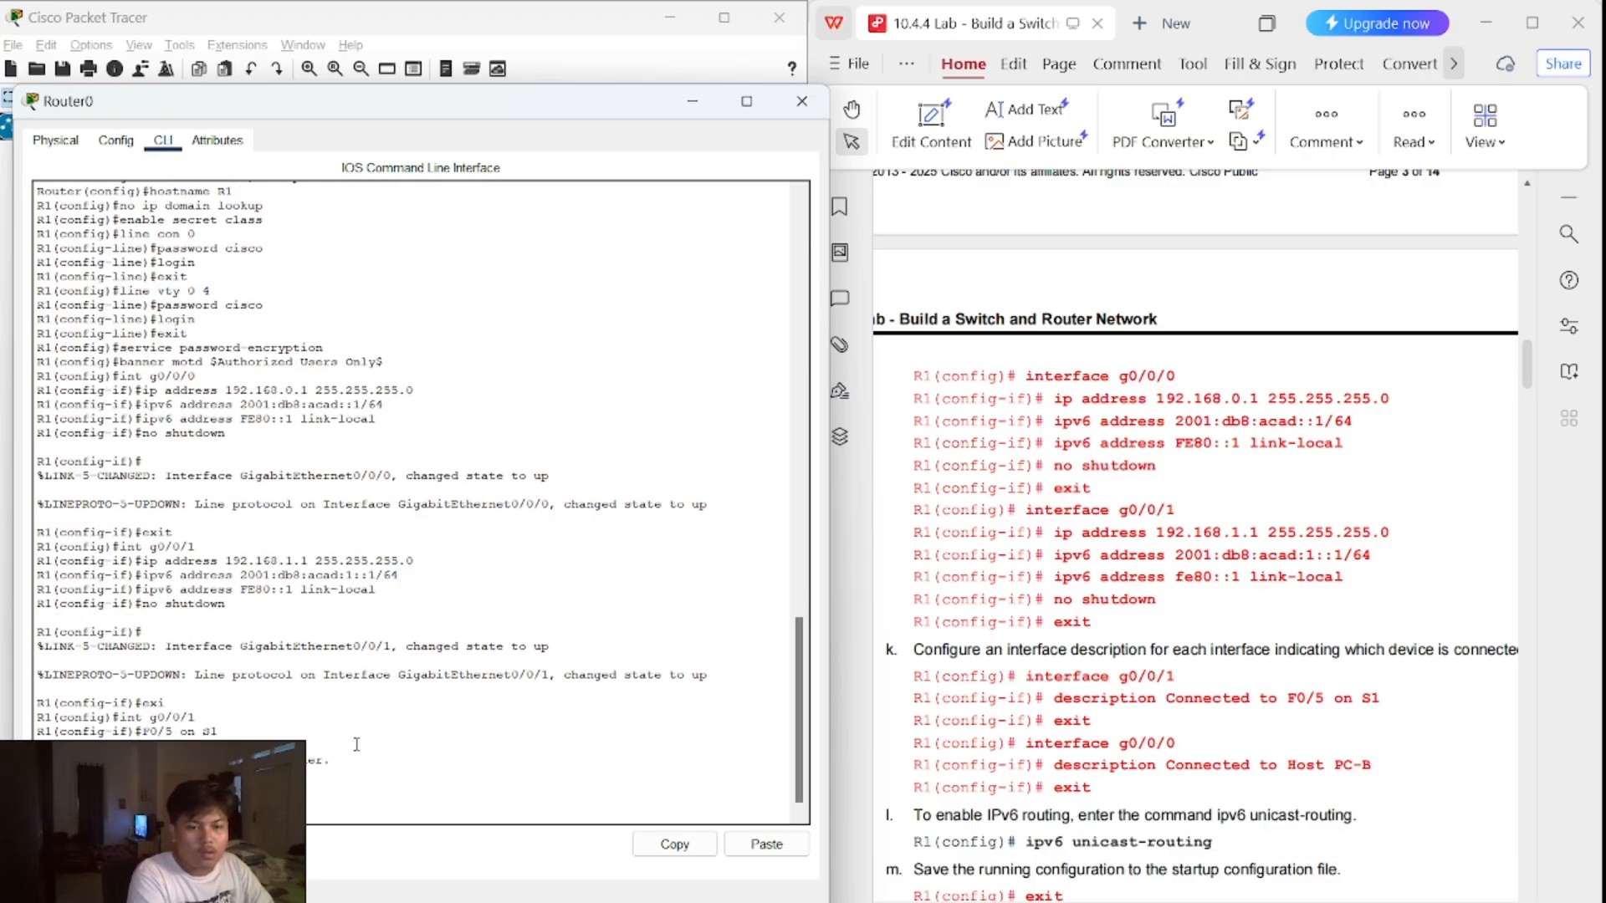
# - Enter R1's g0/0/0 interface configuration, set its description to "connected to host PC-B" and exit the interface
pyautogui.press('Return')
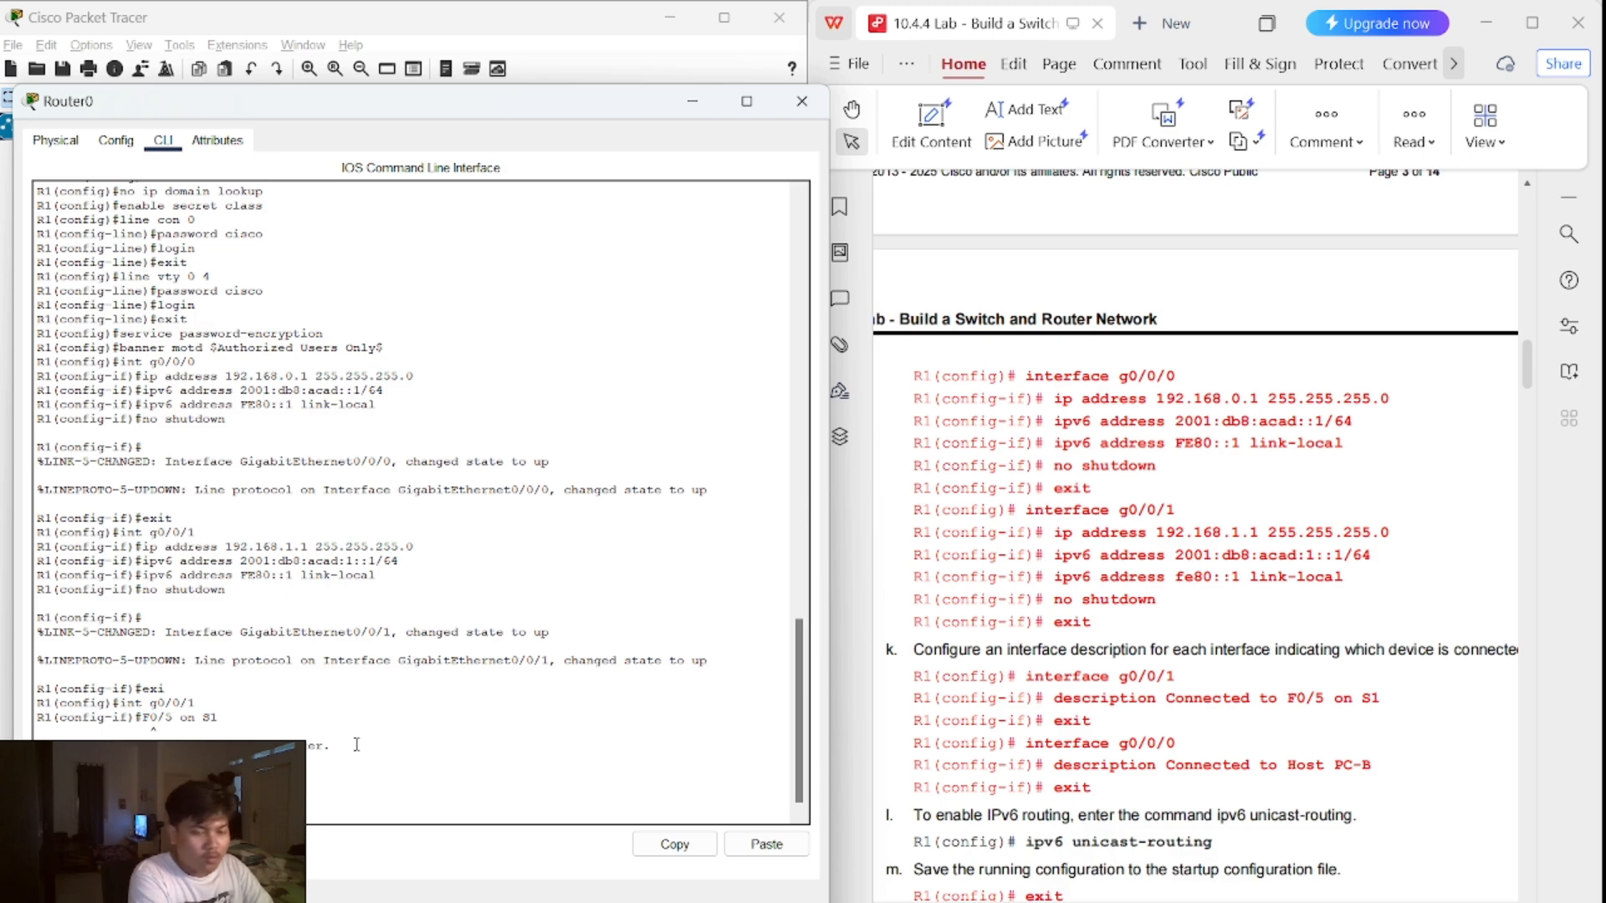
pyautogui.write('PC')
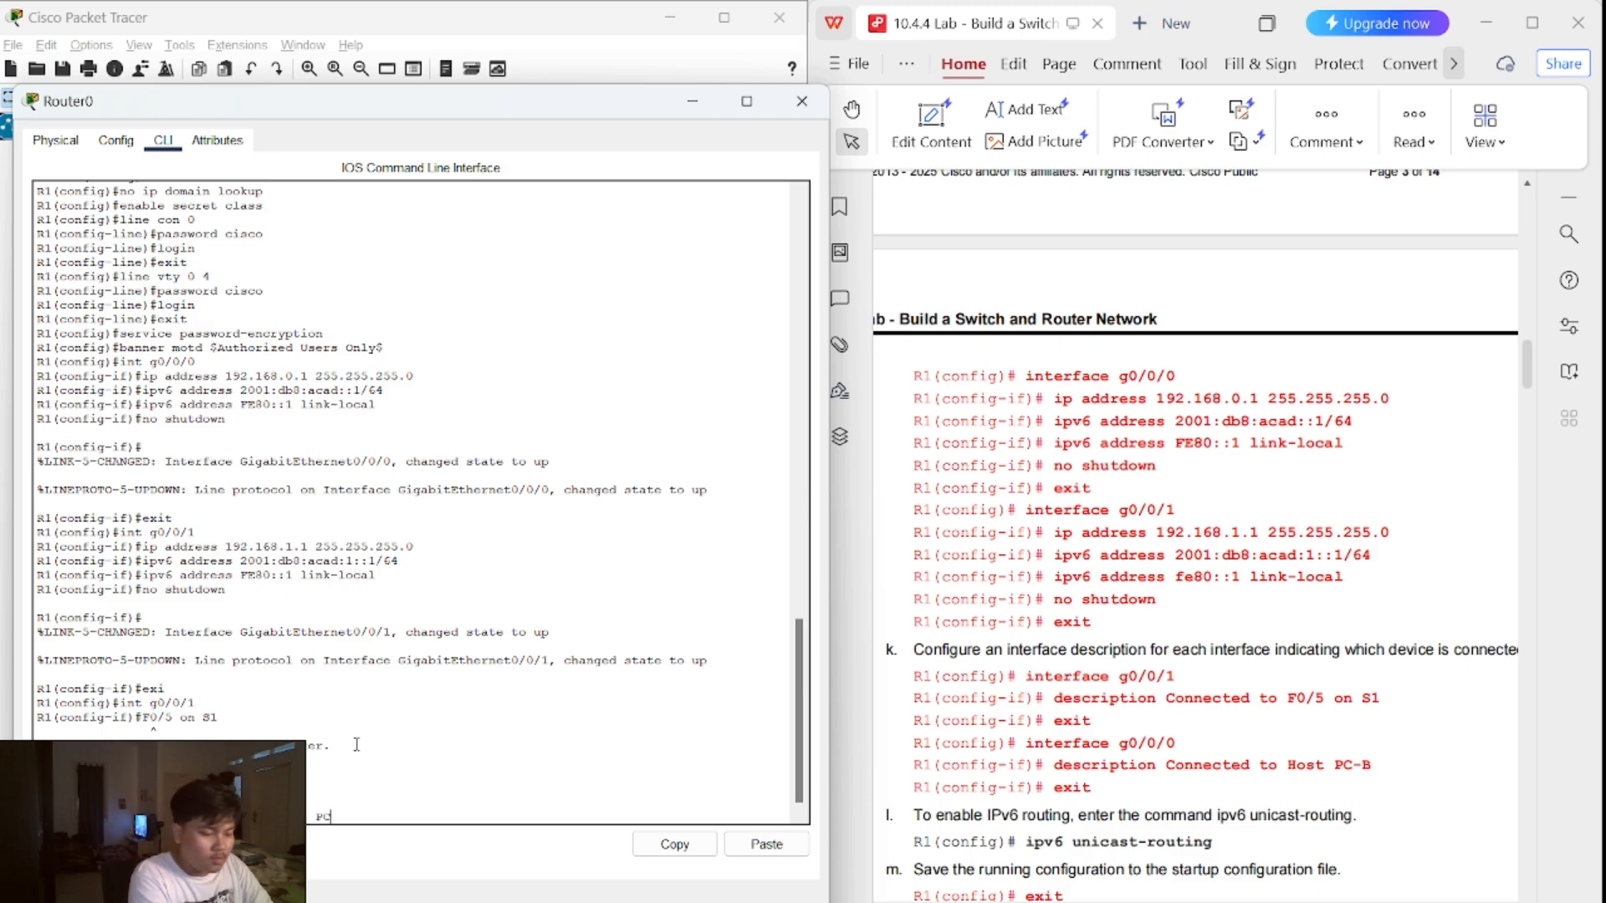
pyautogui.write('-B')
pyautogui.press('Return')
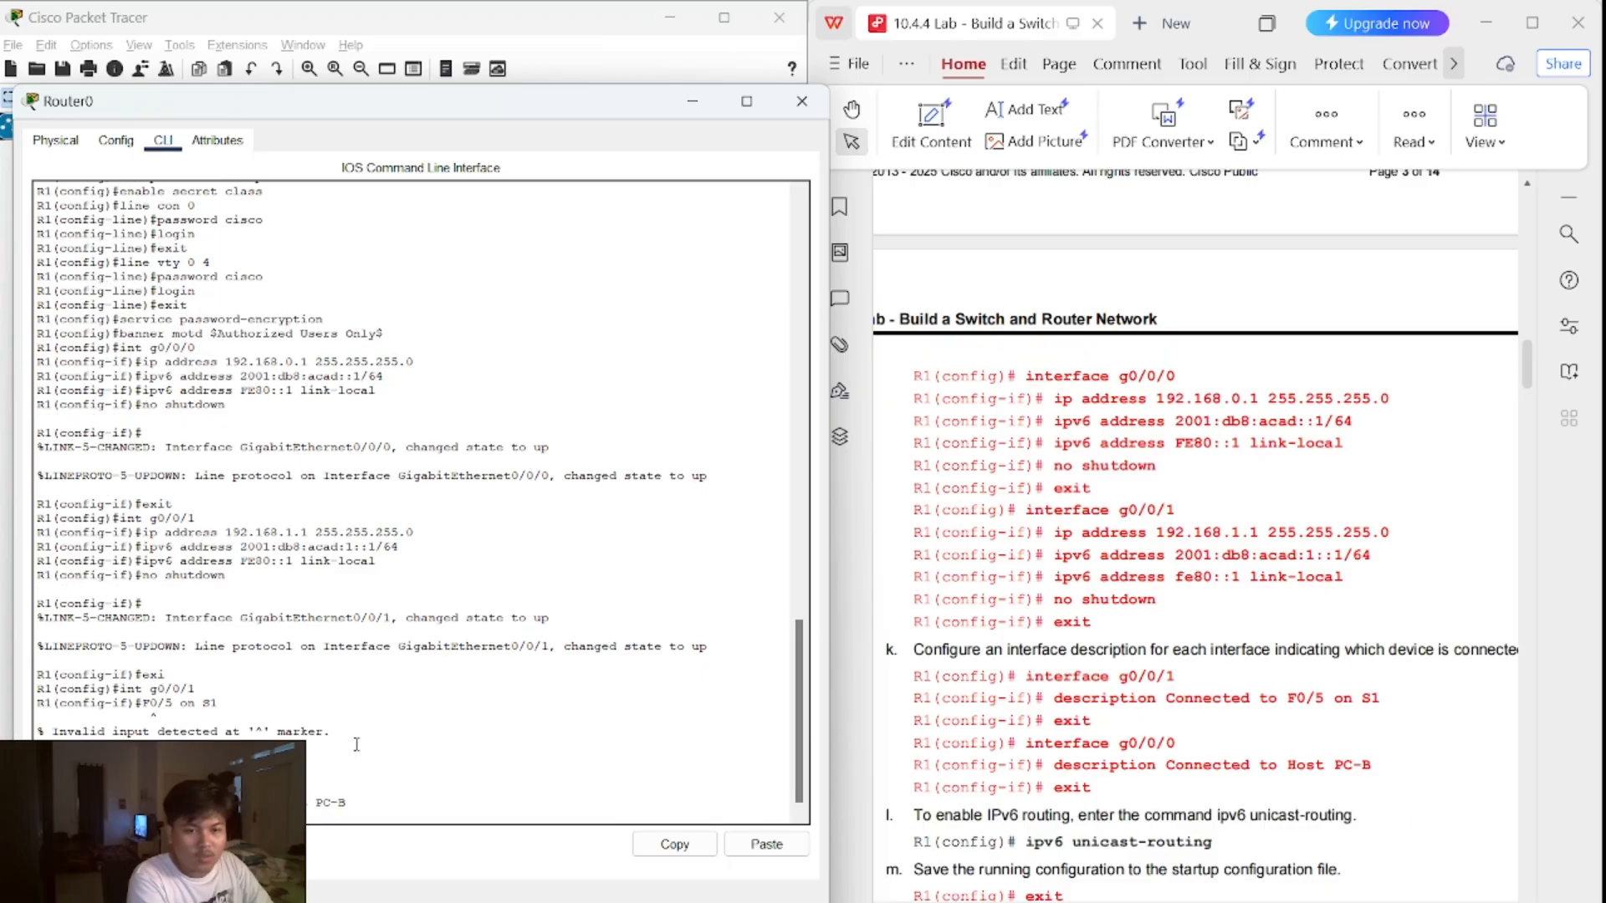
pyautogui.press('Up')
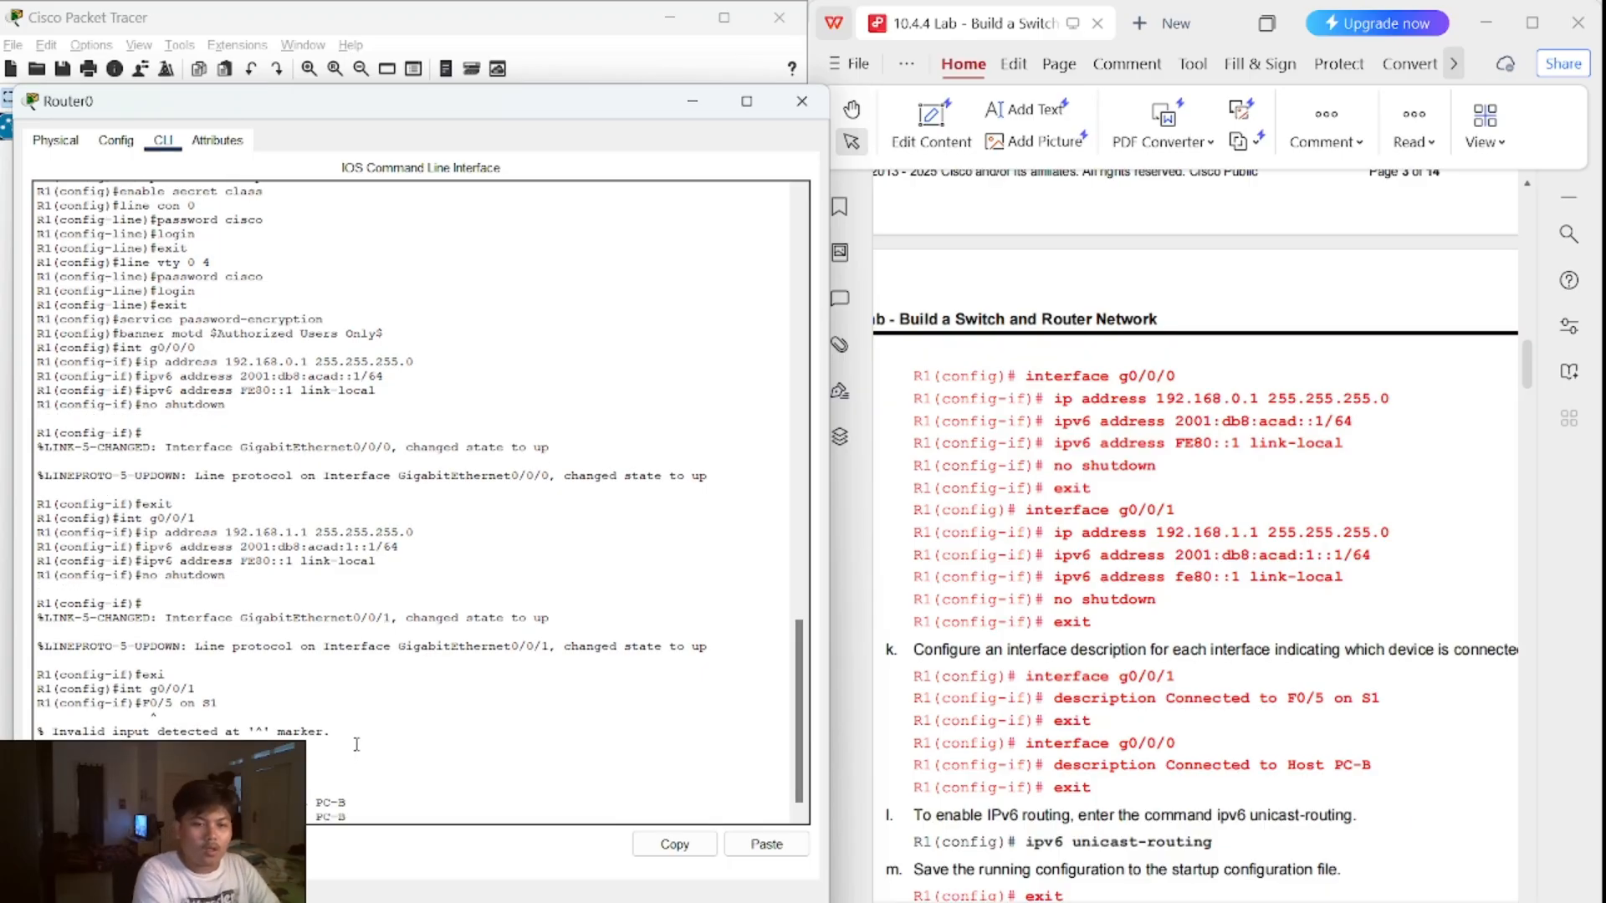
pyautogui.press('Down')
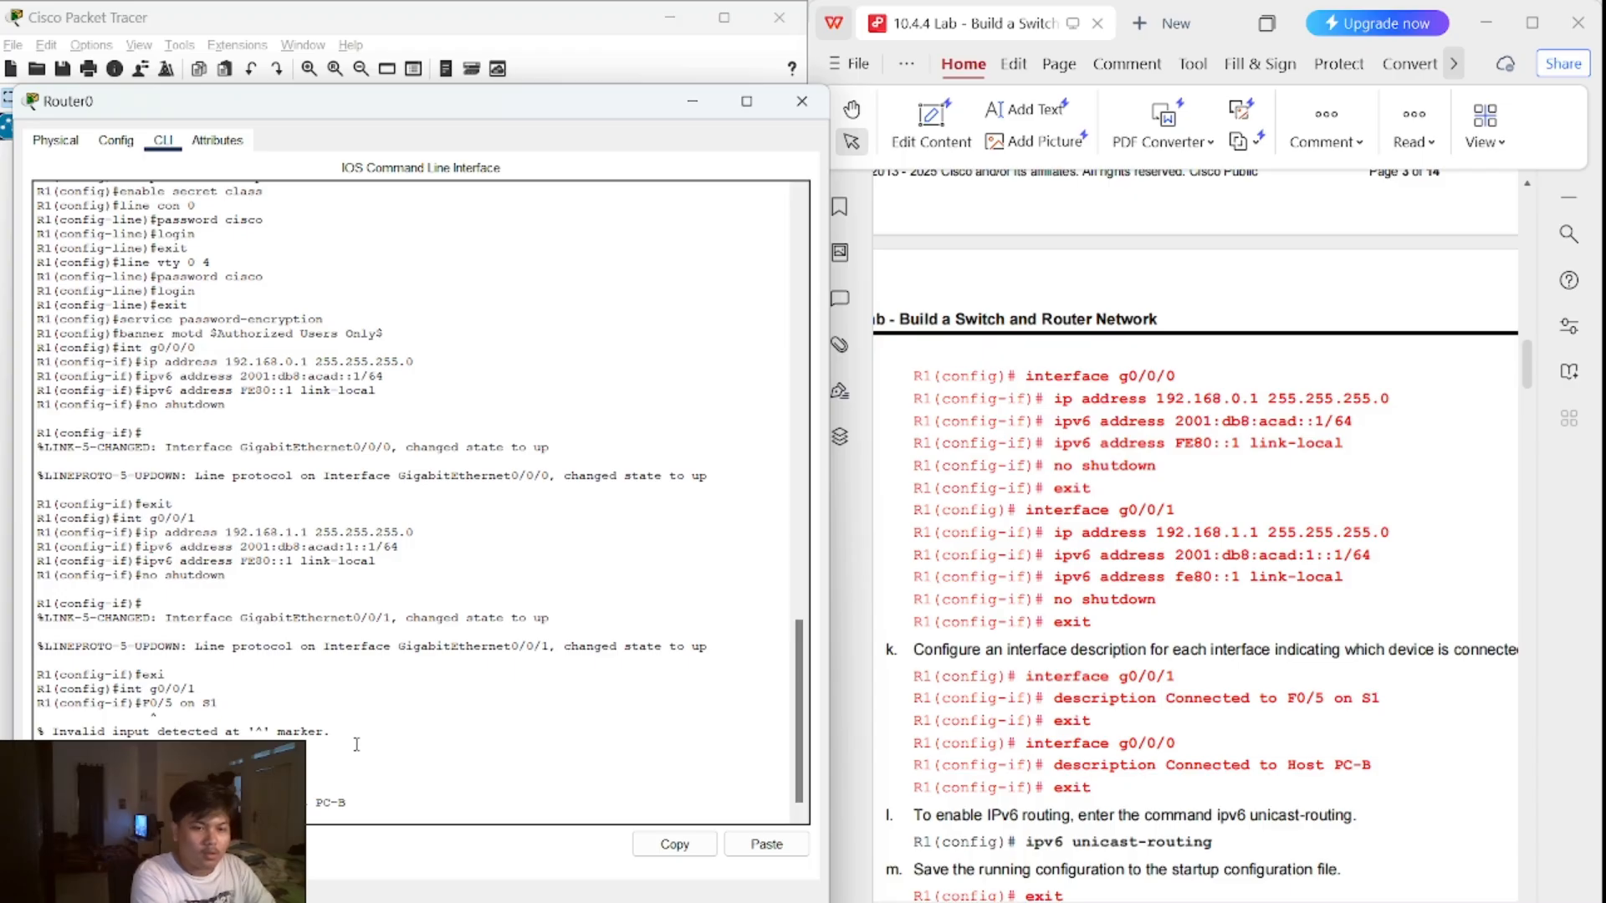
pyautogui.press('Return')
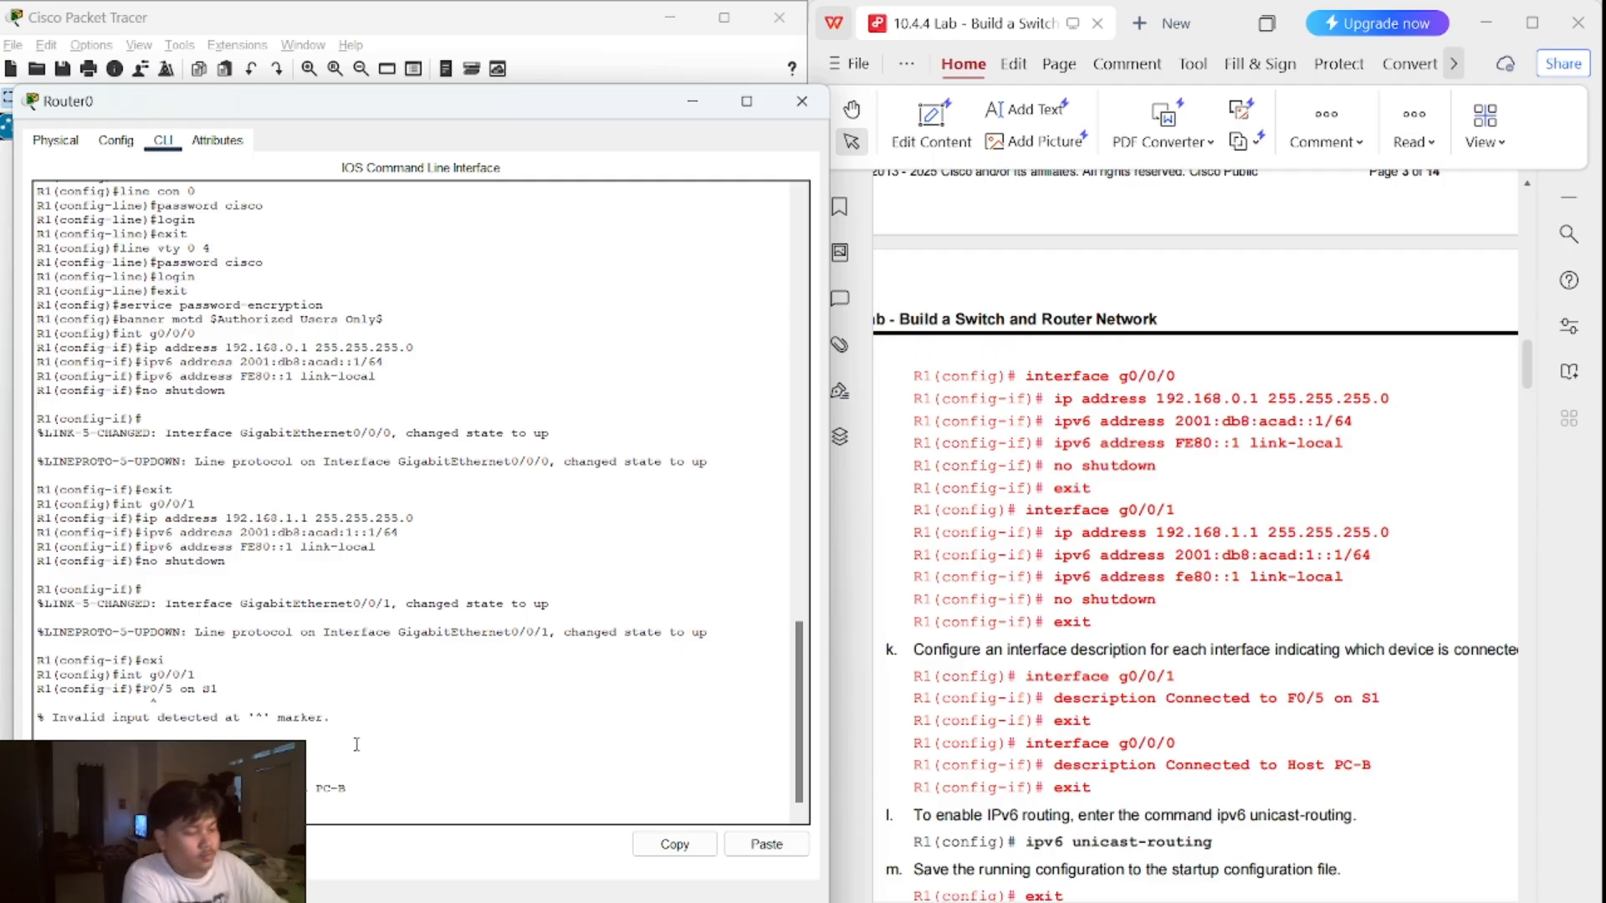
# - Enter R1's g0/0/1 interface configuration, set its description to "F0/5 on S1" and exit the interface
pyautogui.press('Return')
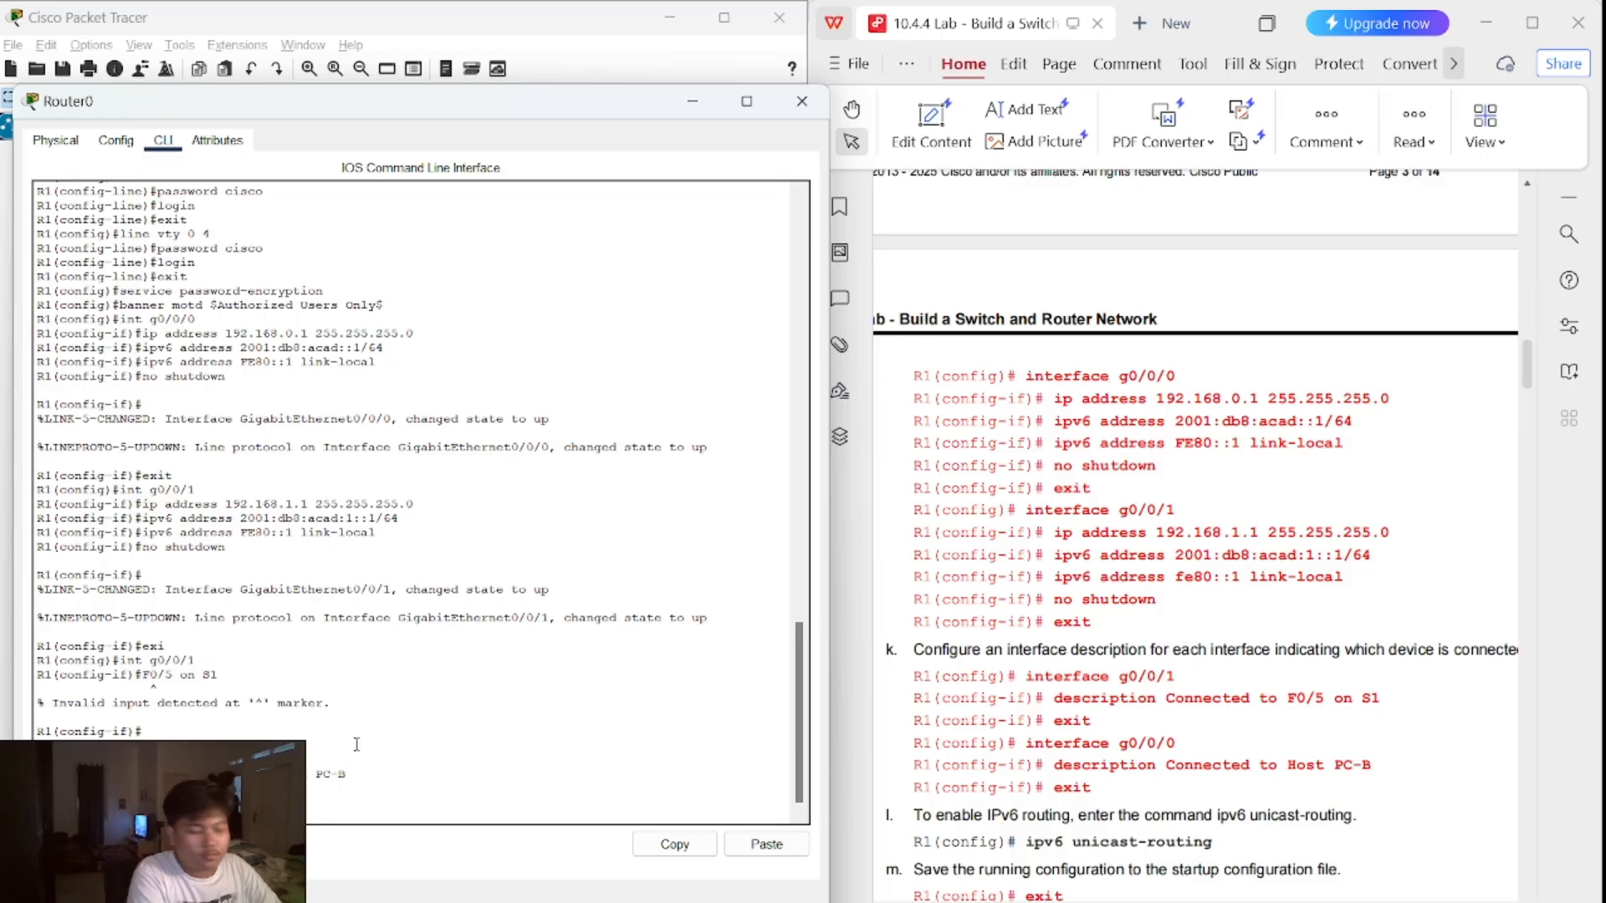
pyautogui.press('Up')
pyautogui.press('BackSpace')
pyautogui.press('BackSpace')
pyautogui.press('BackSpace')
pyautogui.press('BackSpace')
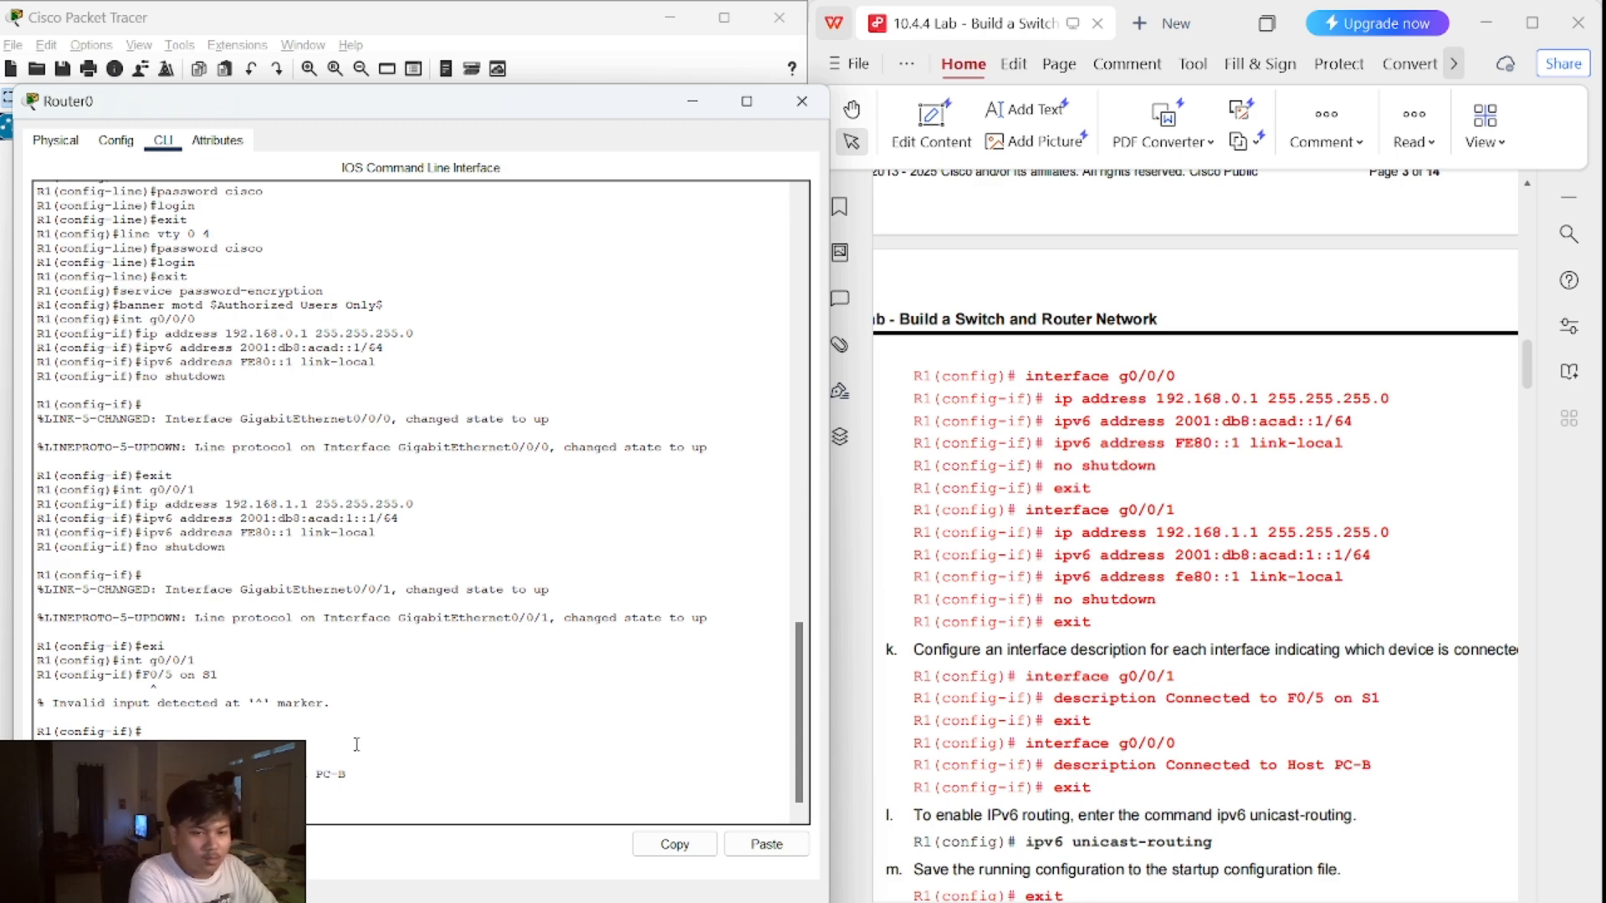
pyautogui.press('Return')
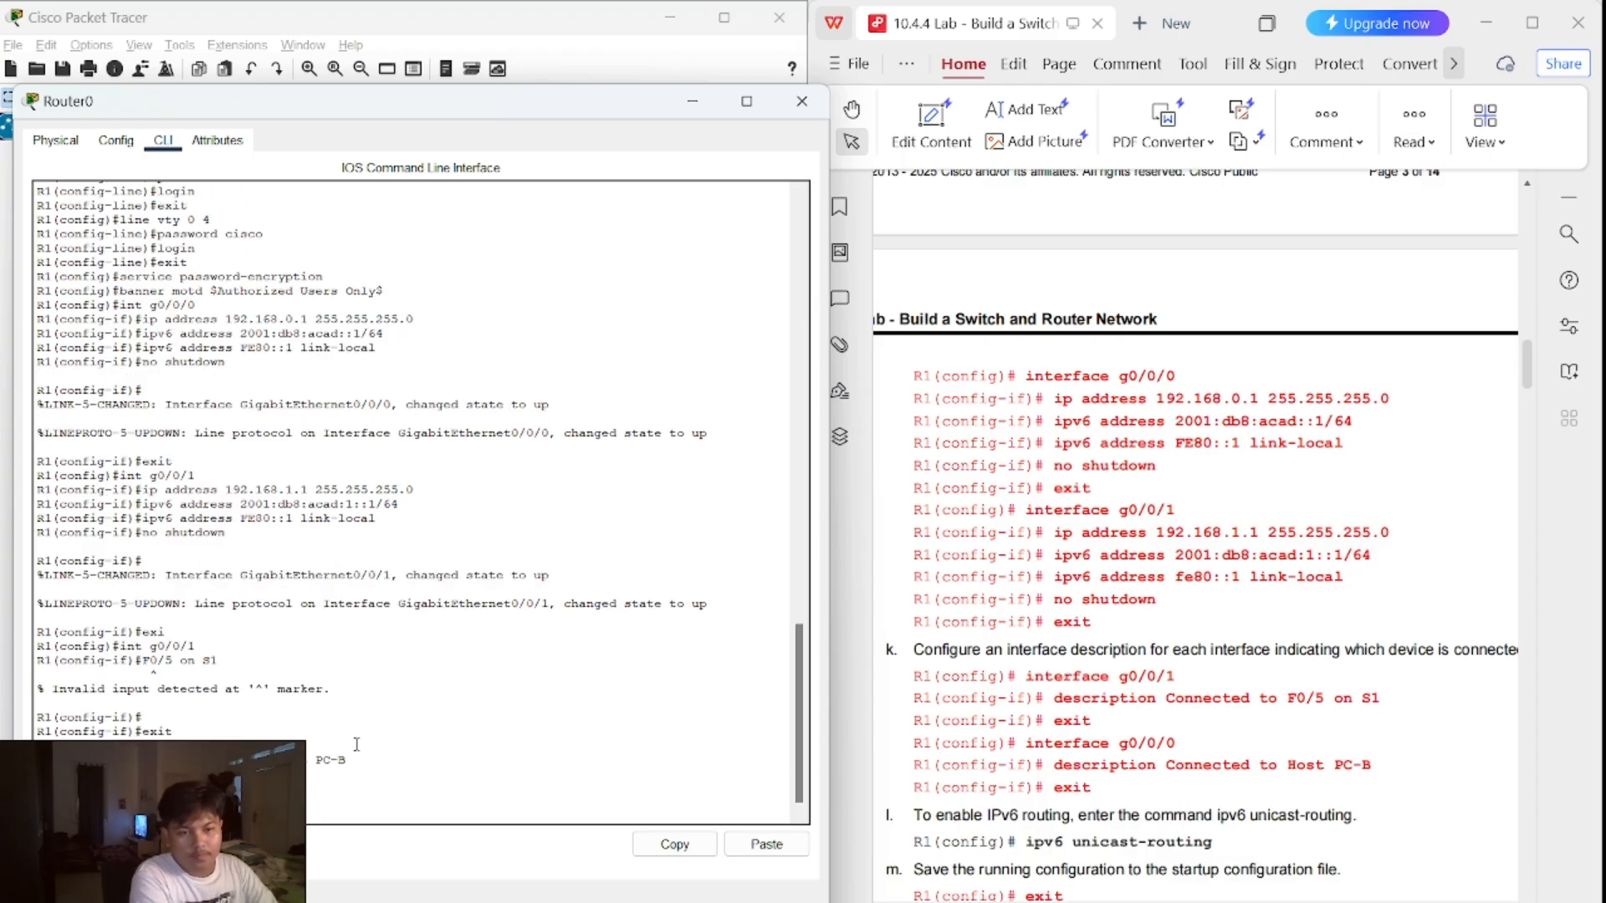
pyautogui.press('Return')
# - Enable IPv6 routing on R1 with ipv6 unicast-routing and exit global configuration mode
pyautogui.scroll(-3, 1196, 535)
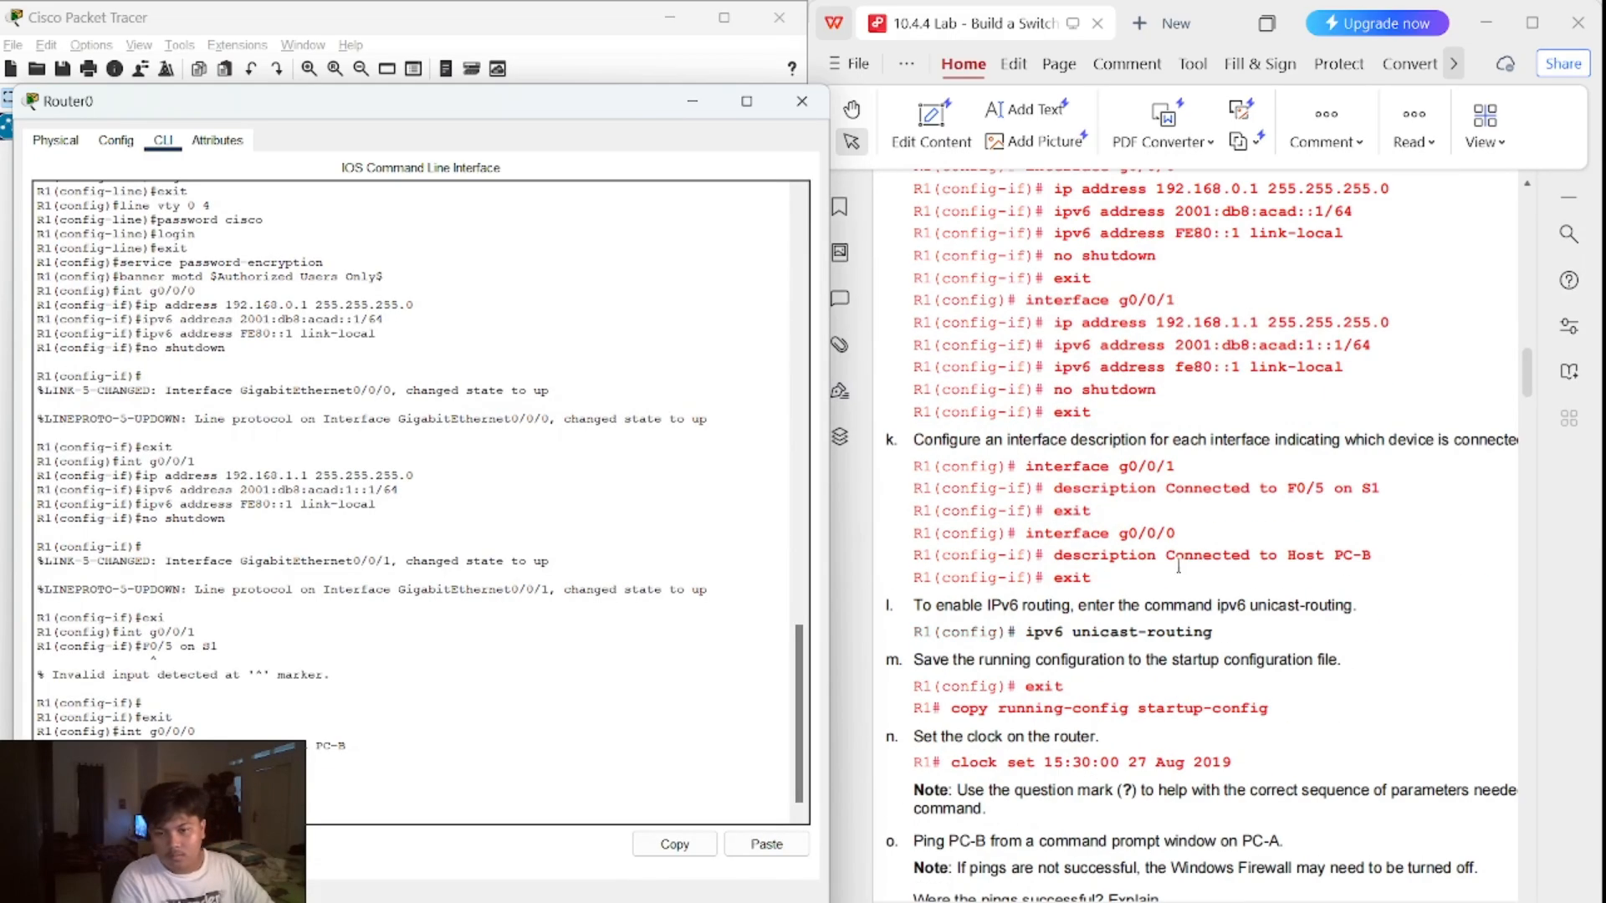
pyautogui.scroll(-1, 1196, 535)
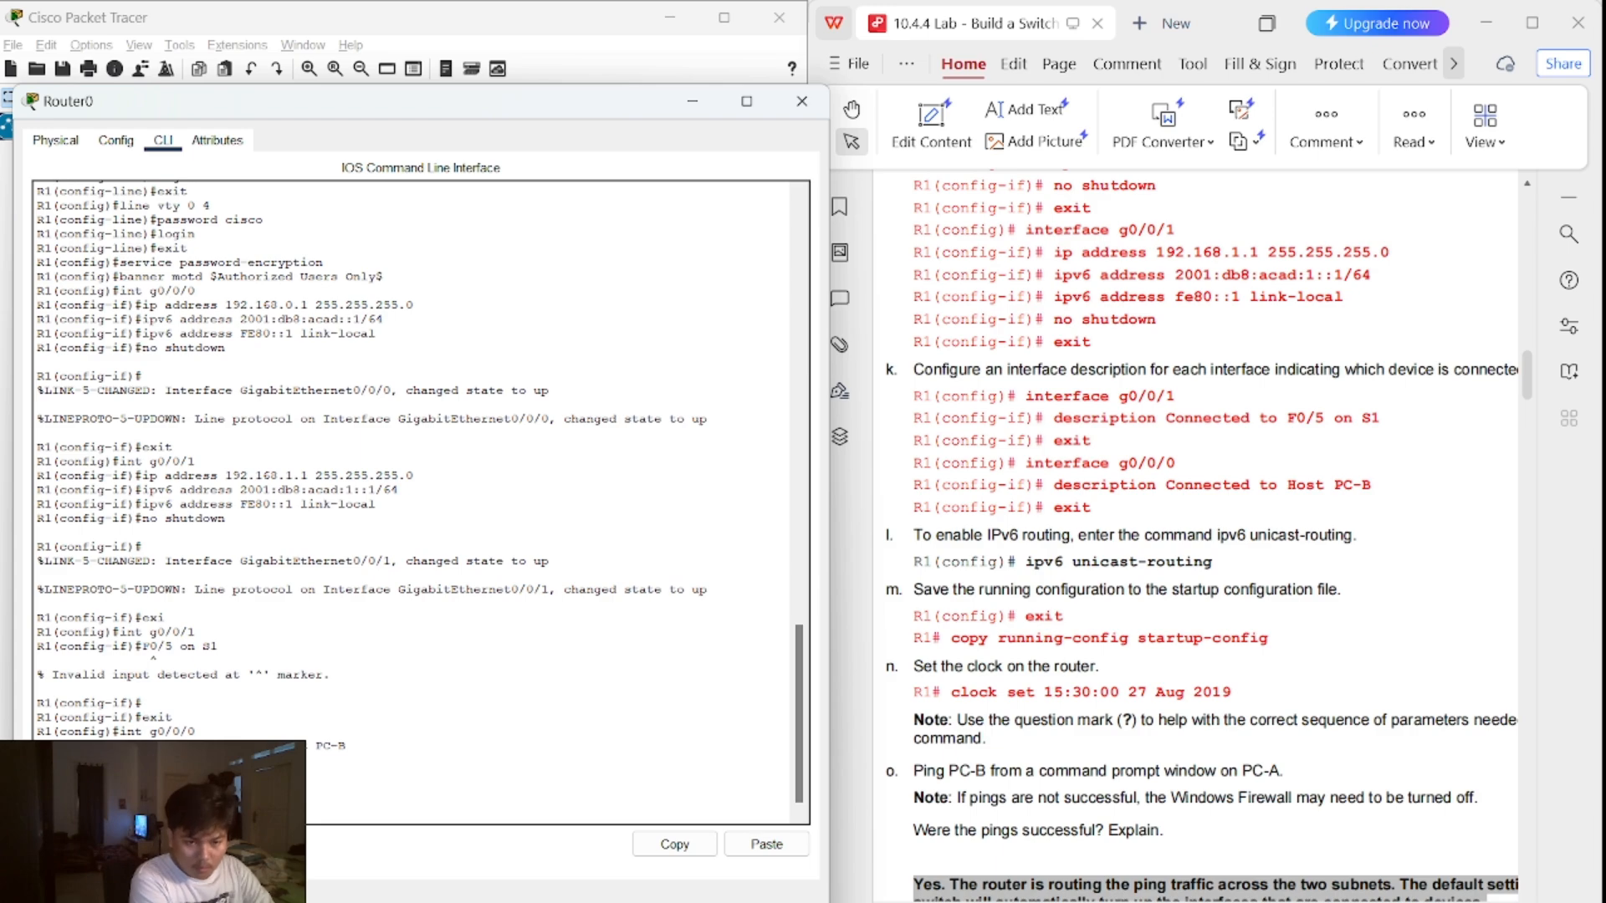
pyautogui.press('Return')
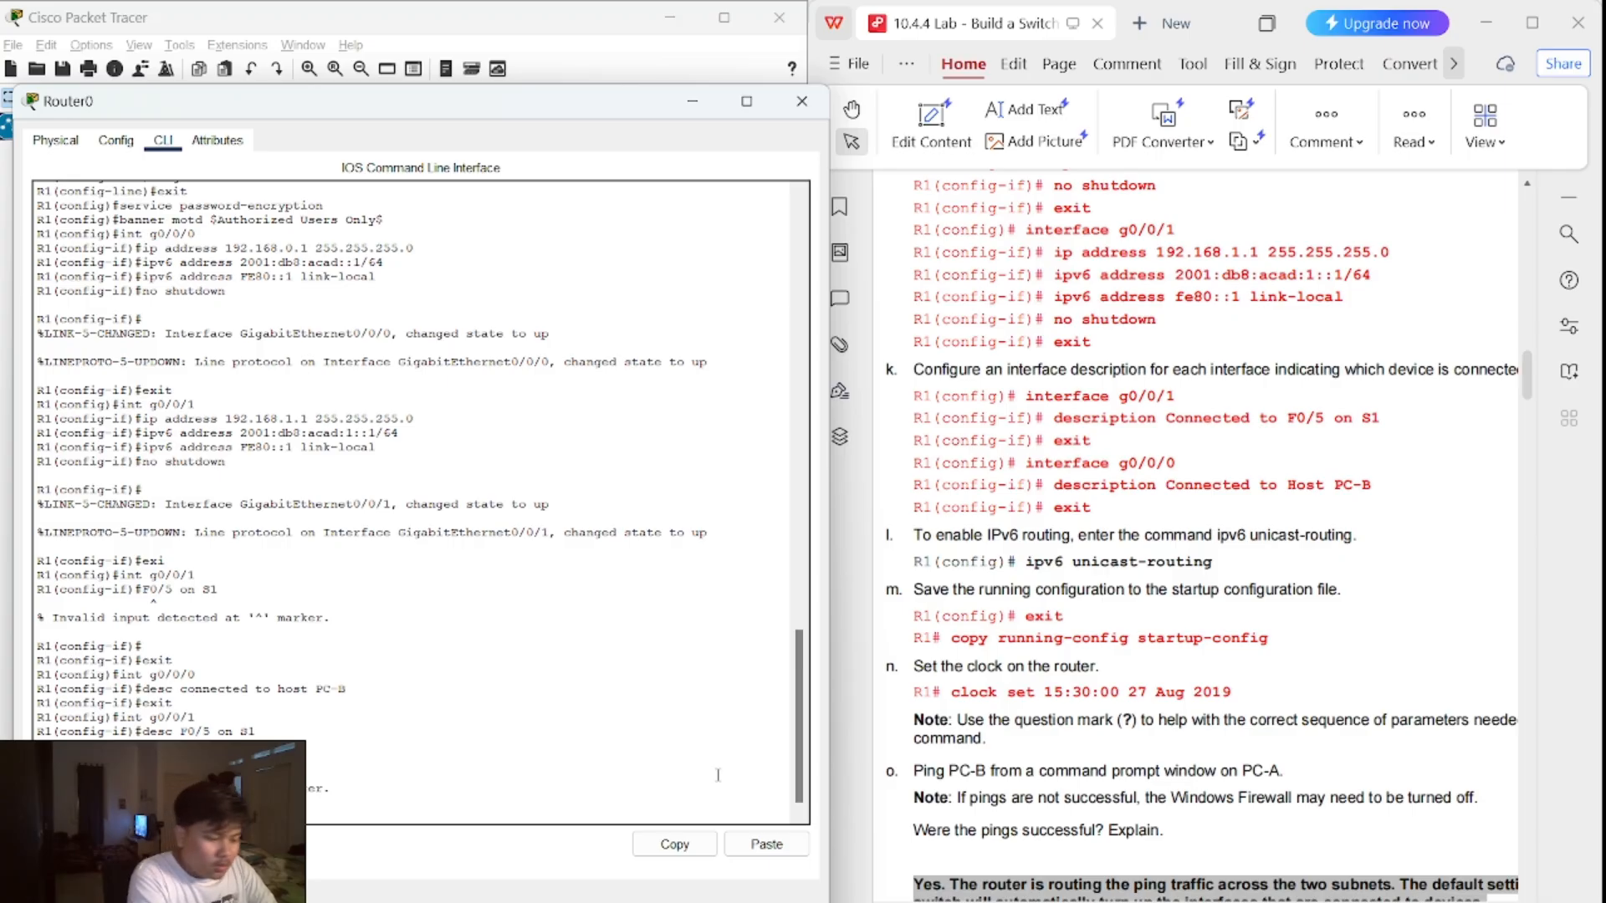
pyautogui.press('Return')
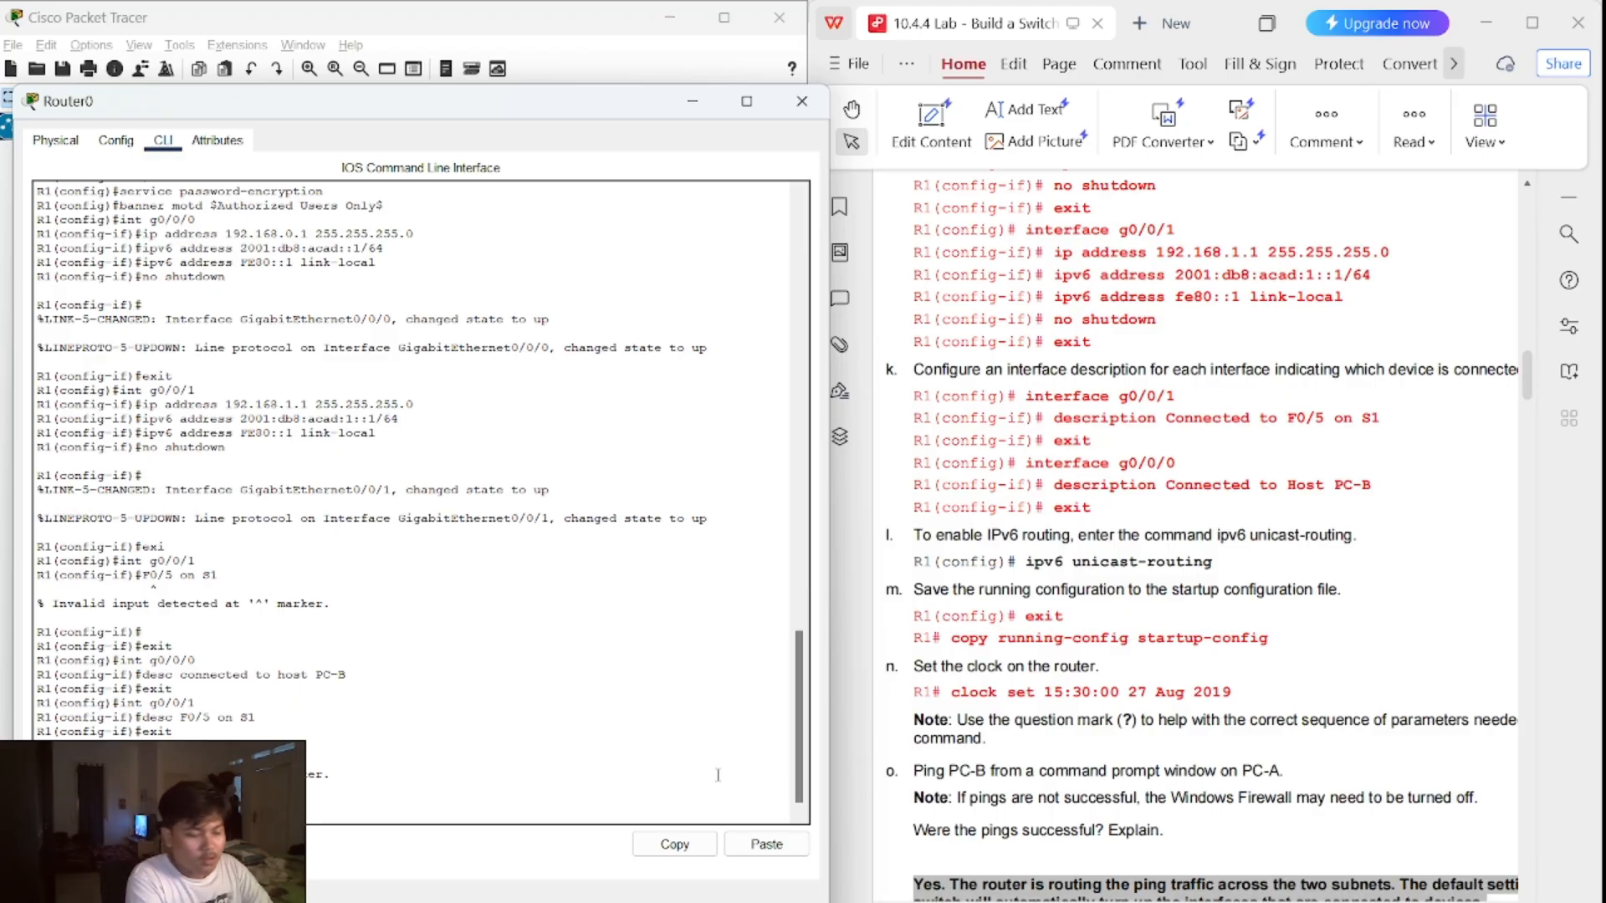
pyautogui.press('Return')
pyautogui.press('Return')
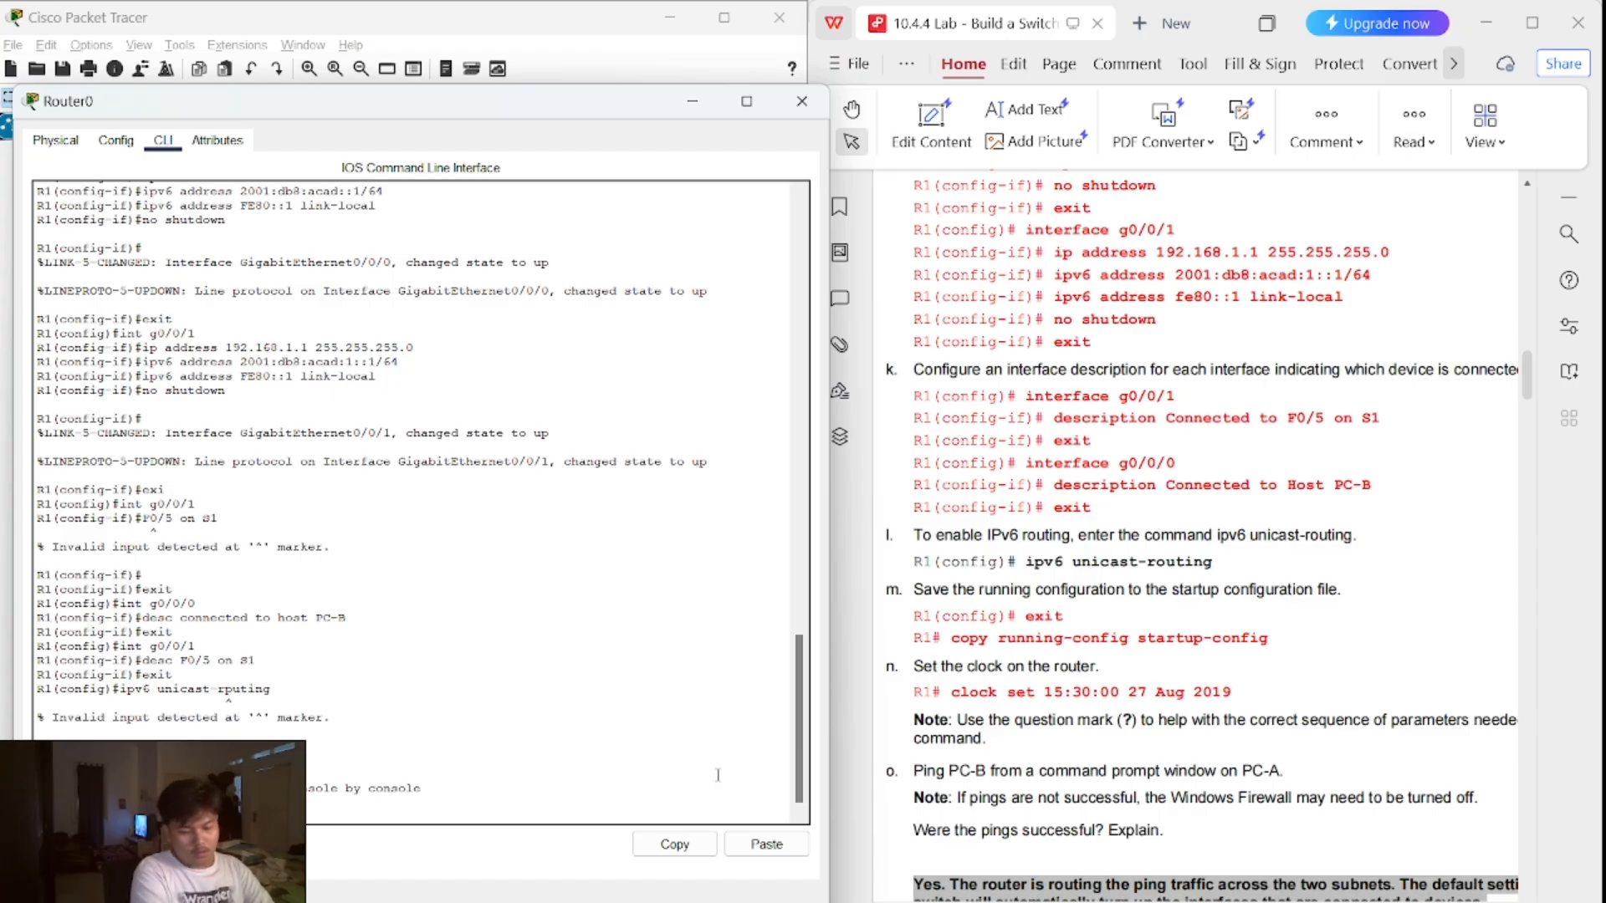
pyautogui.press('Return')
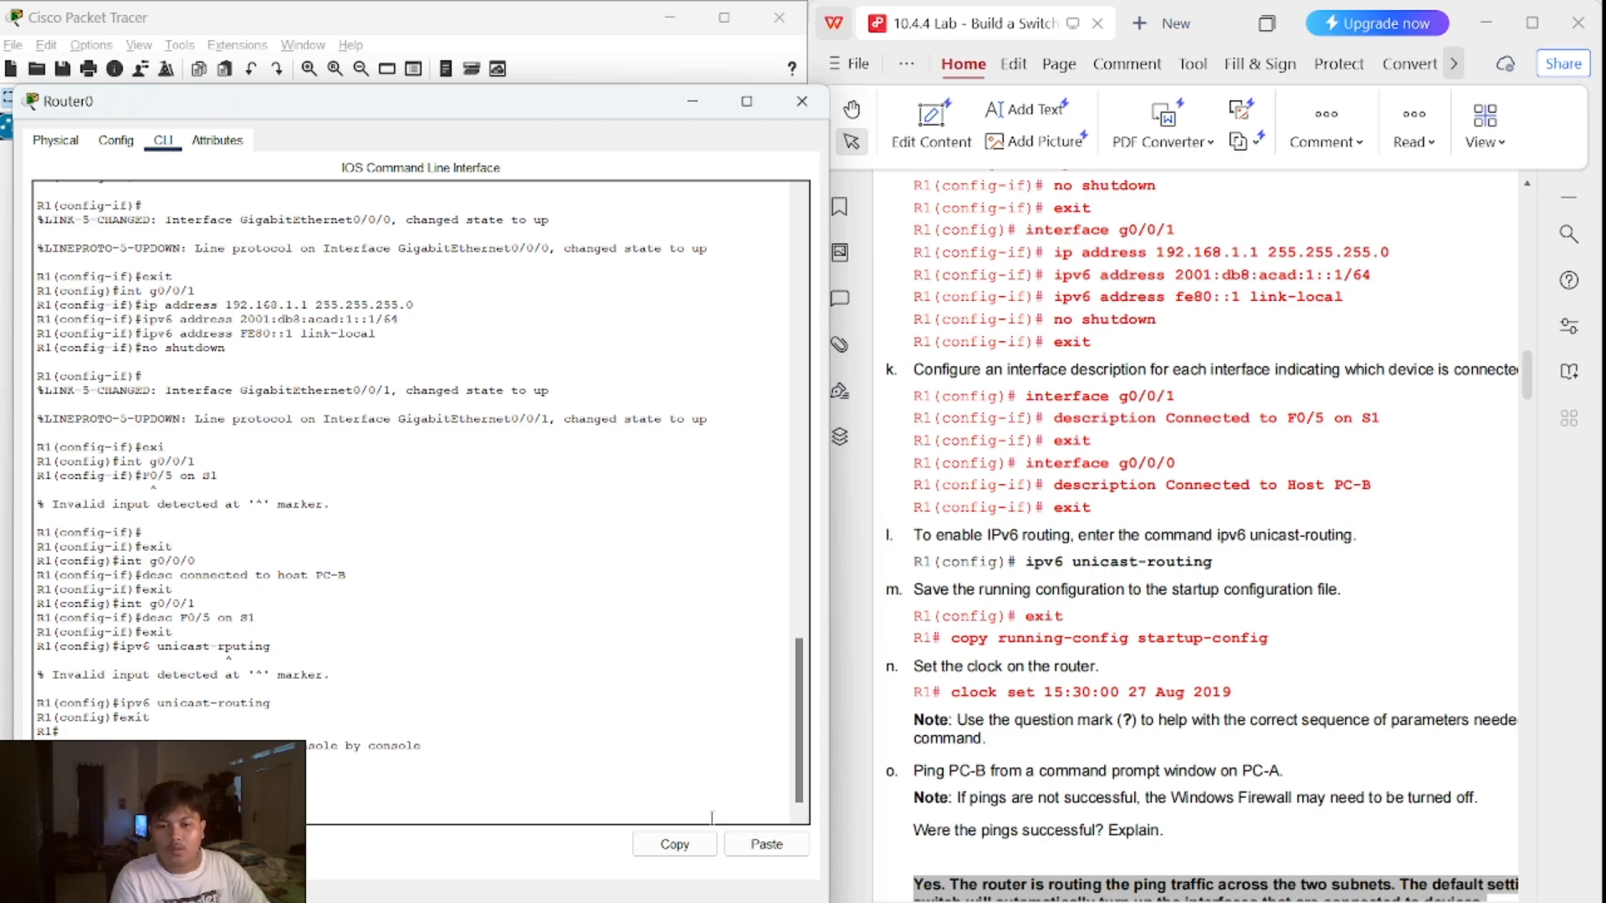
# - Test connectivity to PC-B by pinging 192.168.0.3 from PC0's command prompt, with R1's window closed first
pyautogui.scroll(-3, 1116, 583)
pyautogui.scroll(-1, 1116, 583)
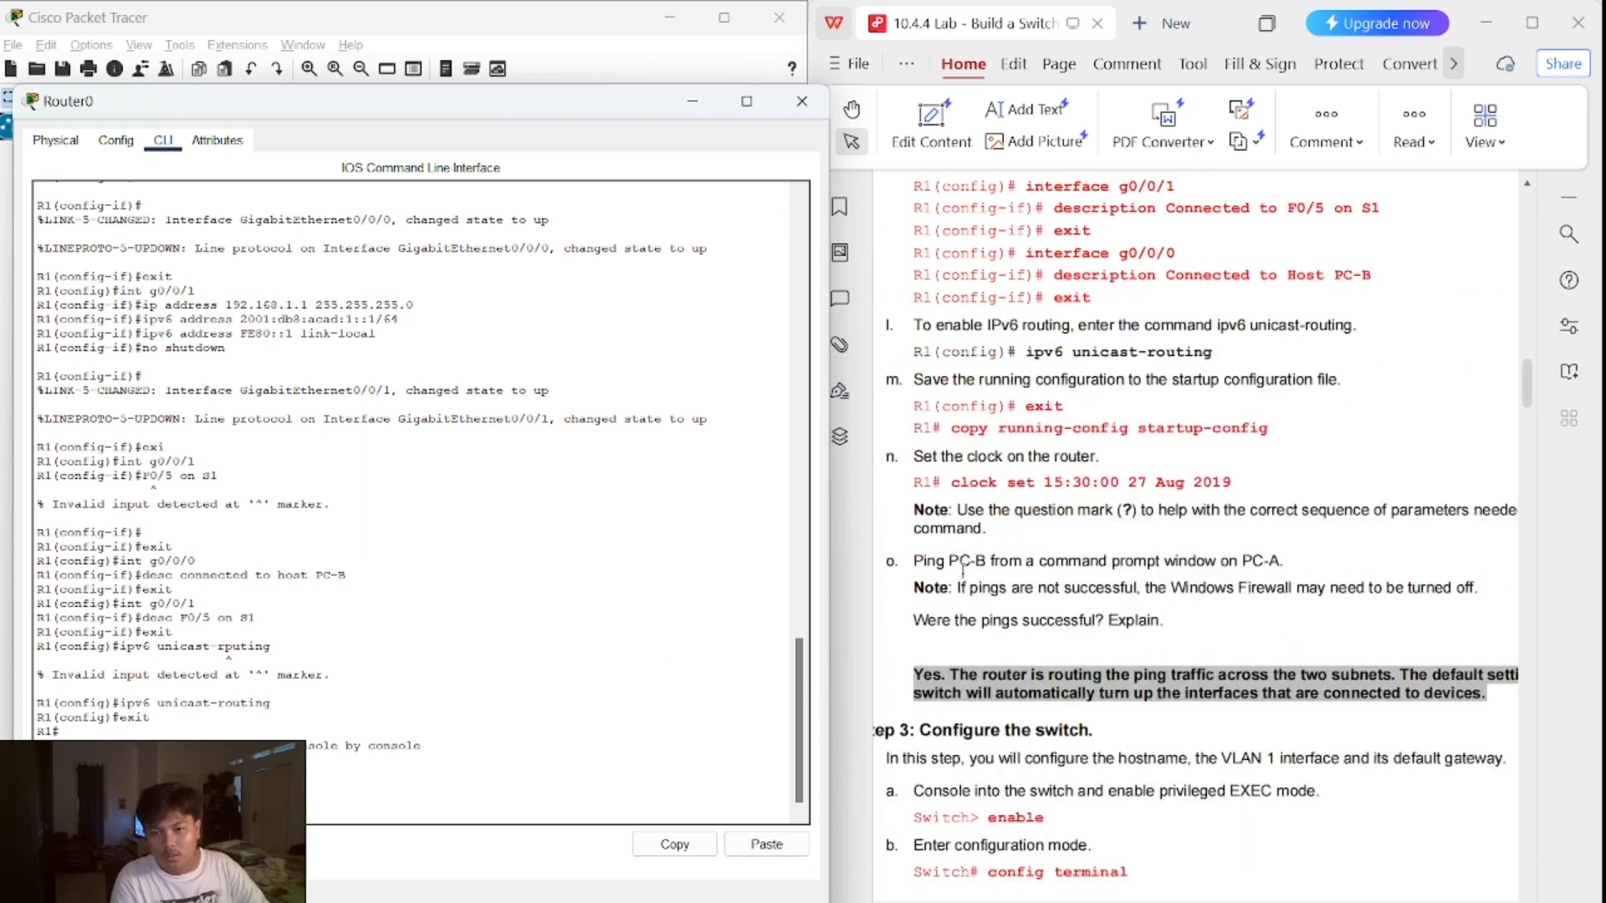
pyautogui.click(792, 93)
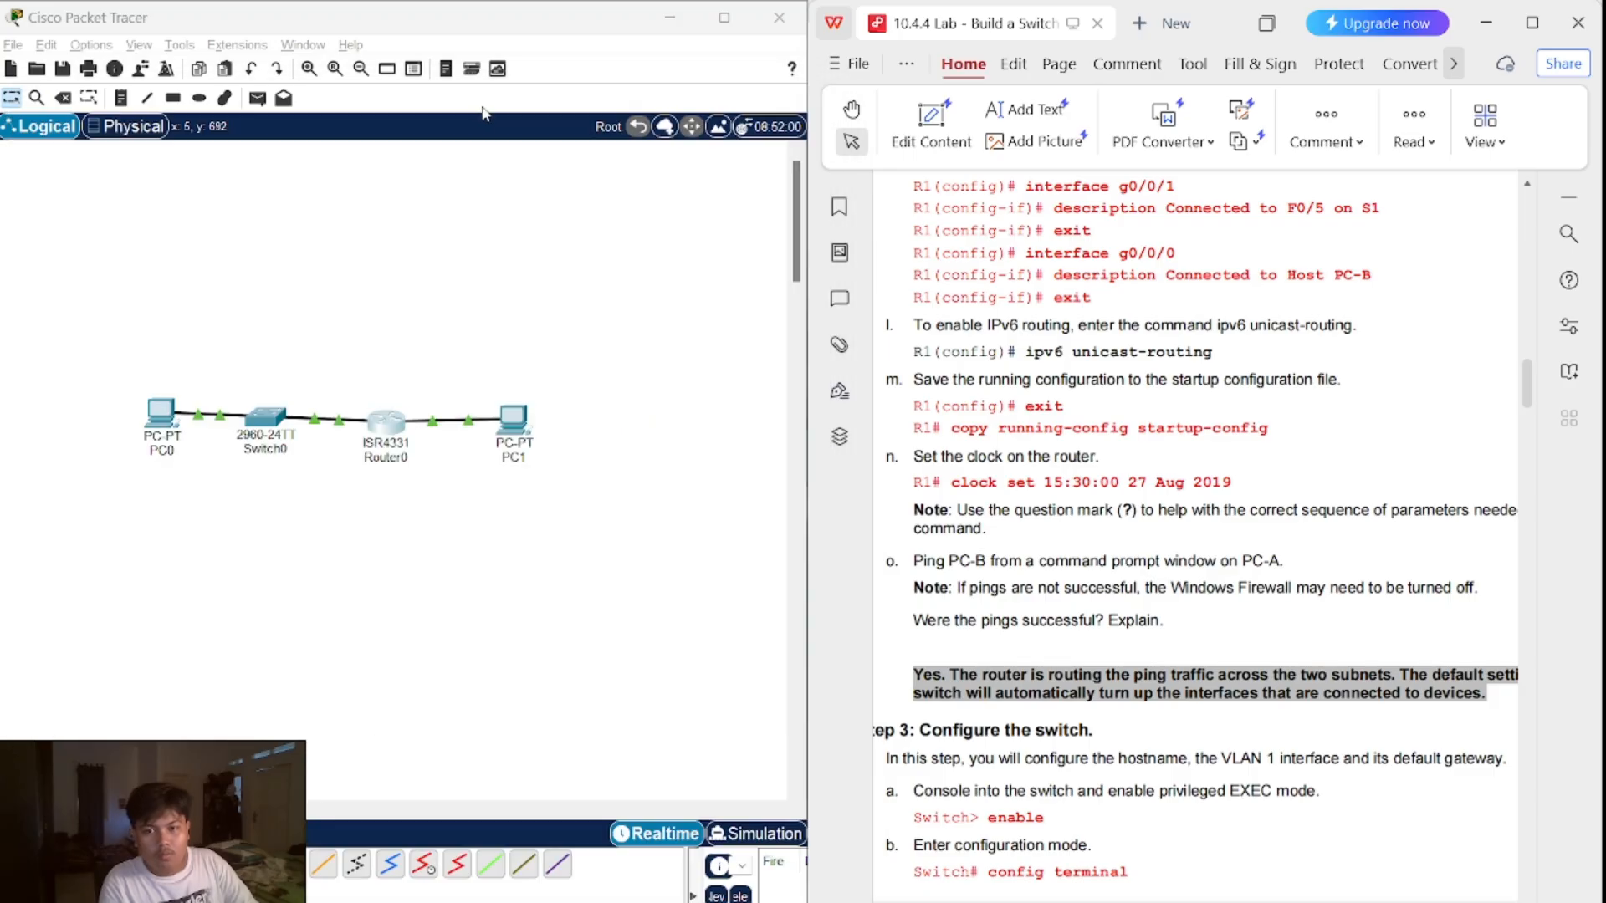
pyautogui.click(150, 414)
pyautogui.moveTo(379, 197); pyautogui.dragTo(419, 142)
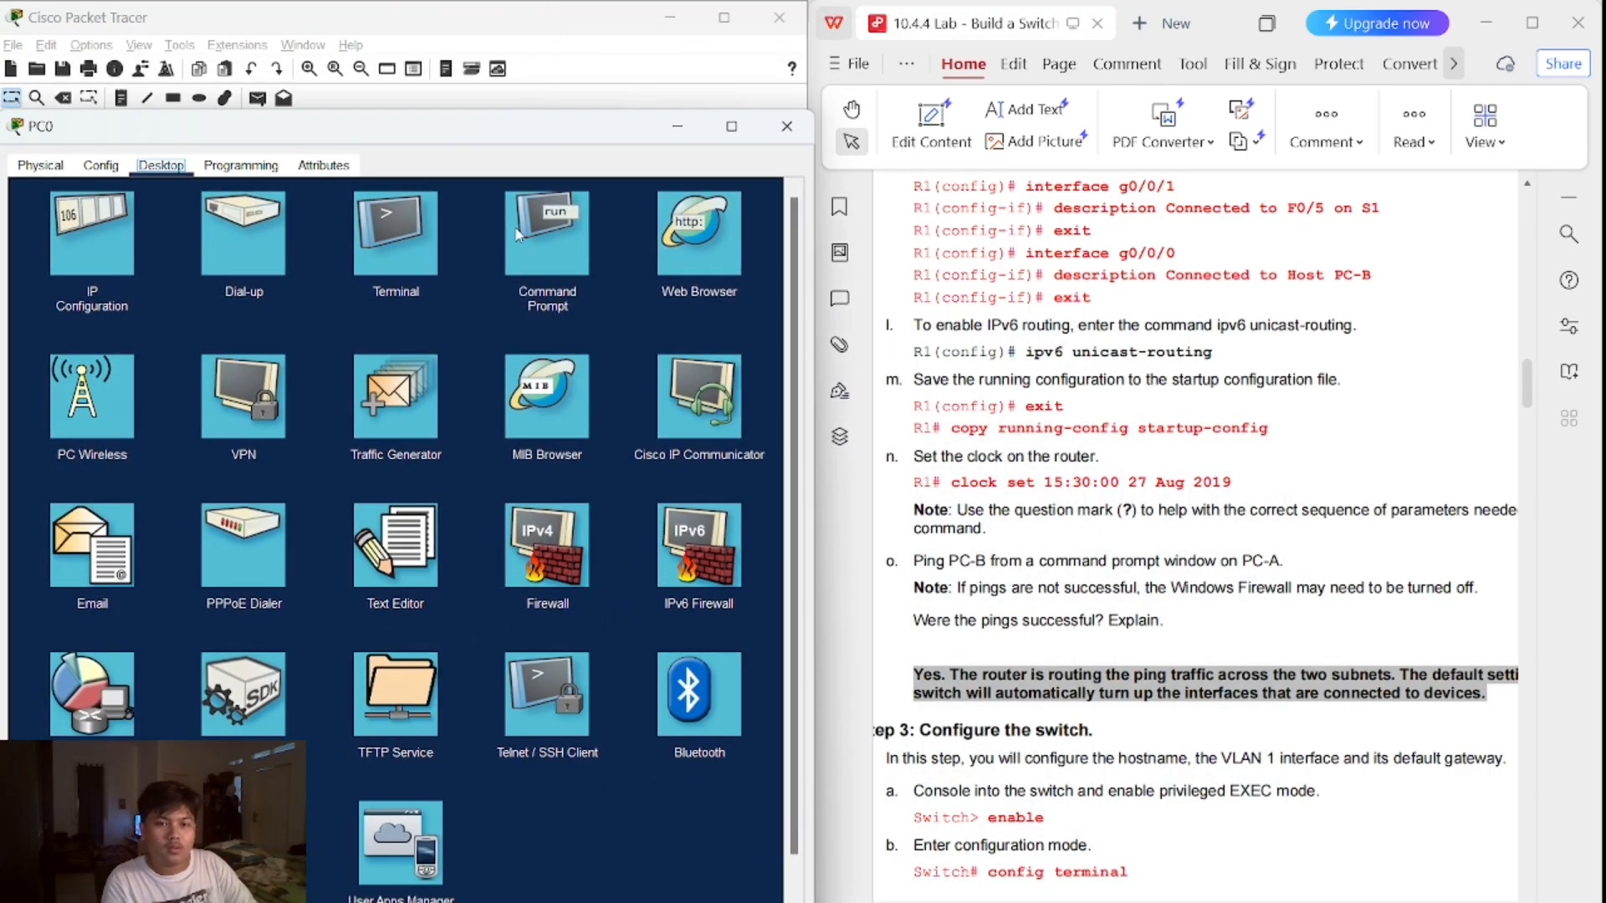
pyautogui.click(546, 236)
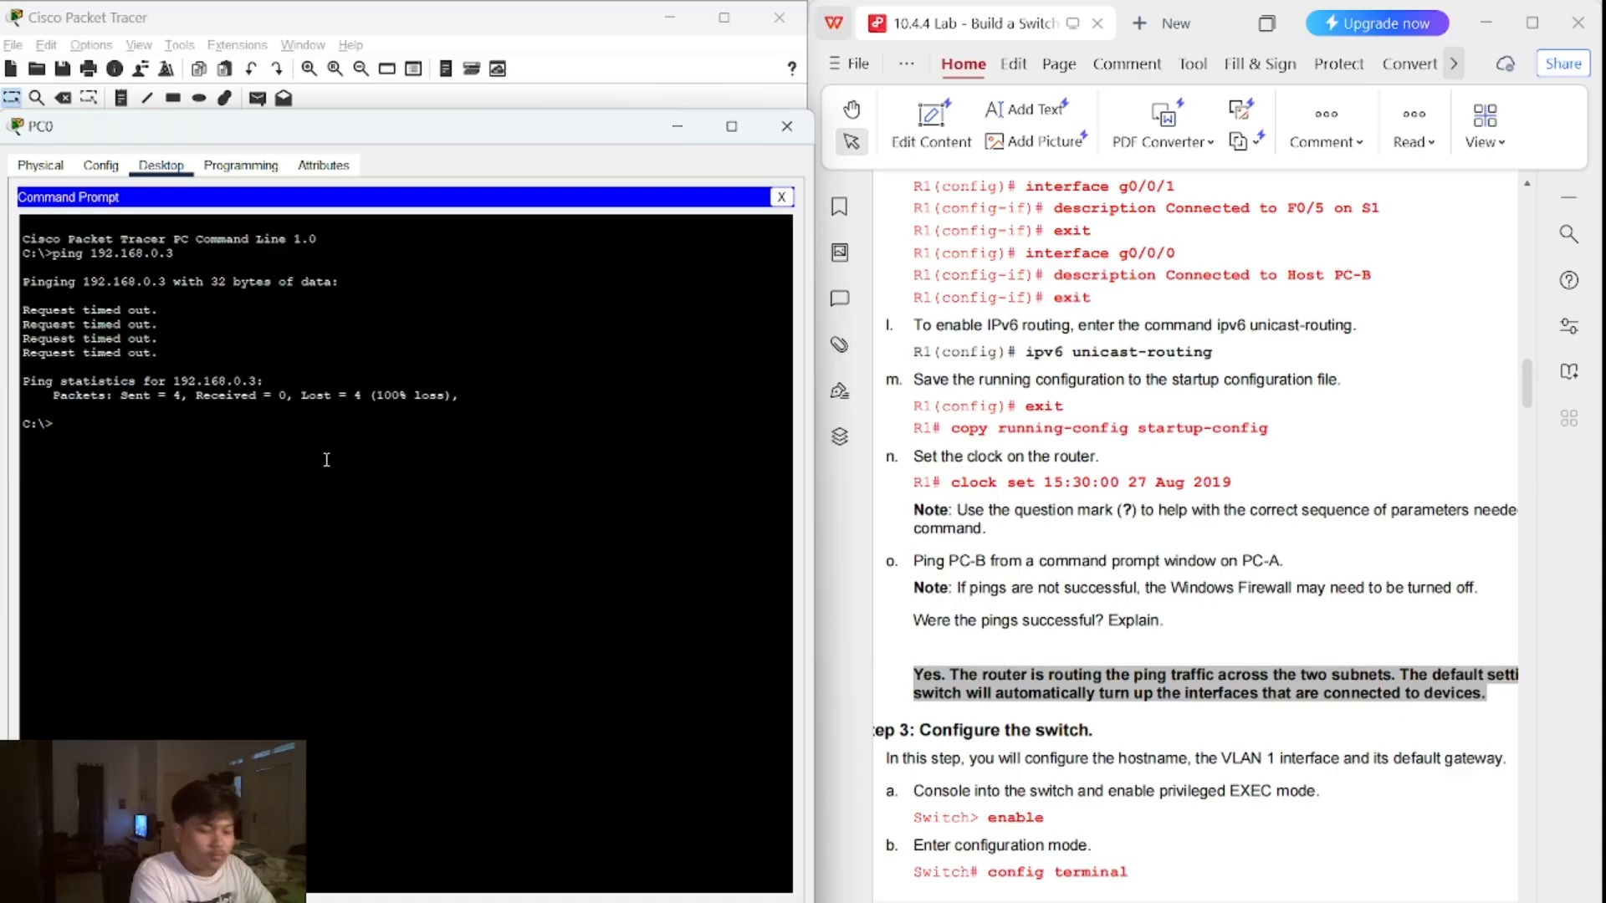
pyautogui.press('Up')
pyautogui.press('Return')
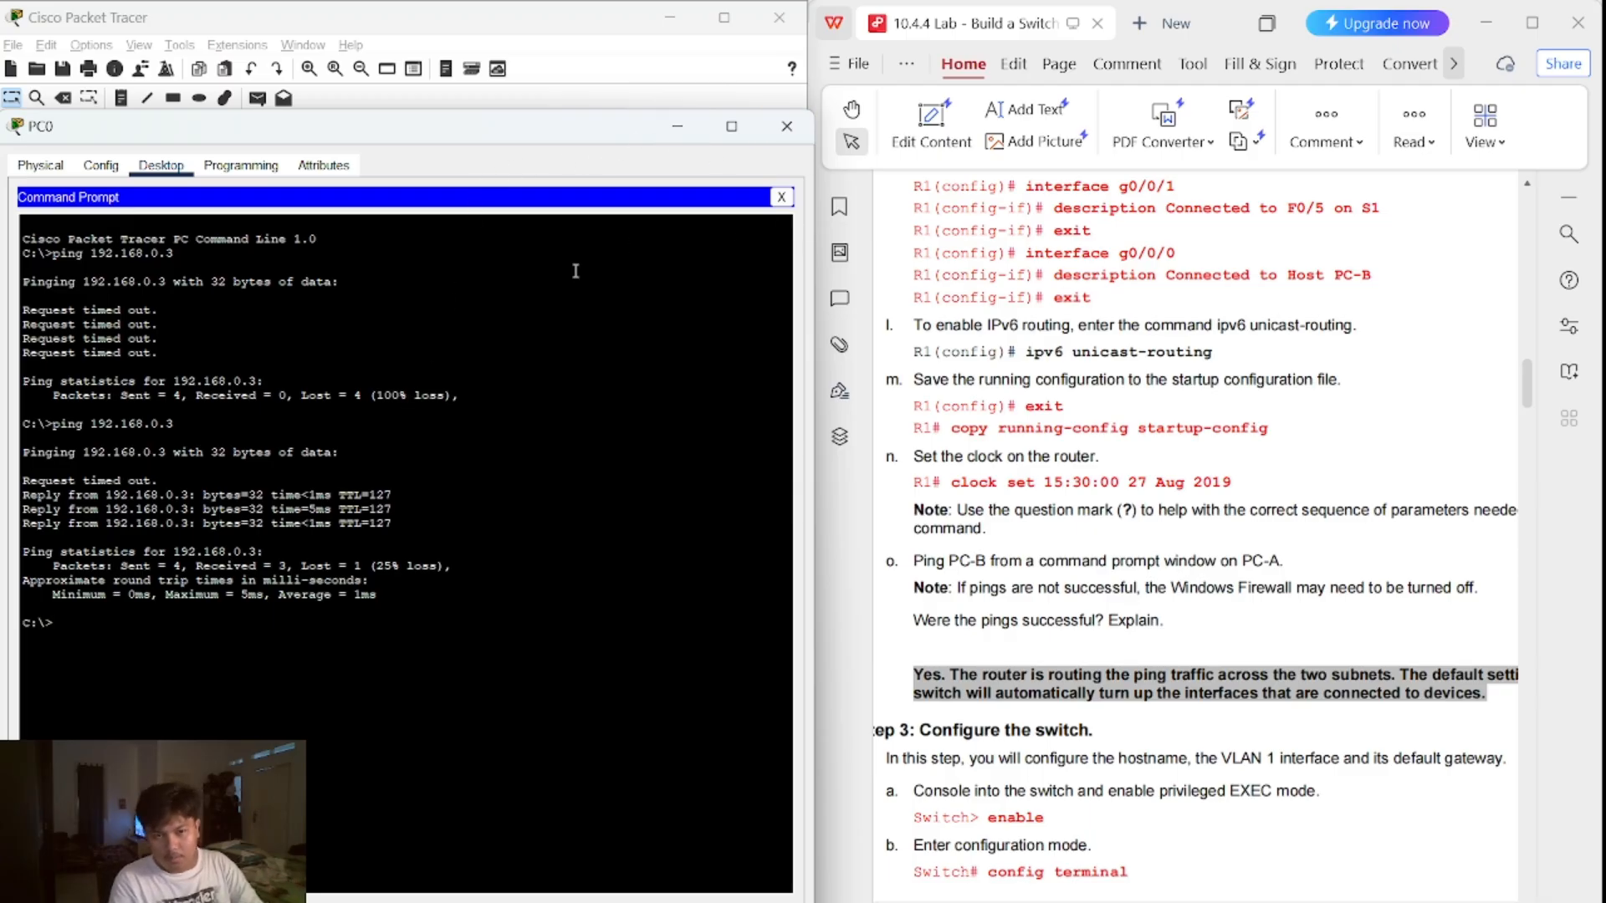
pyautogui.scroll(2, 995, 410)
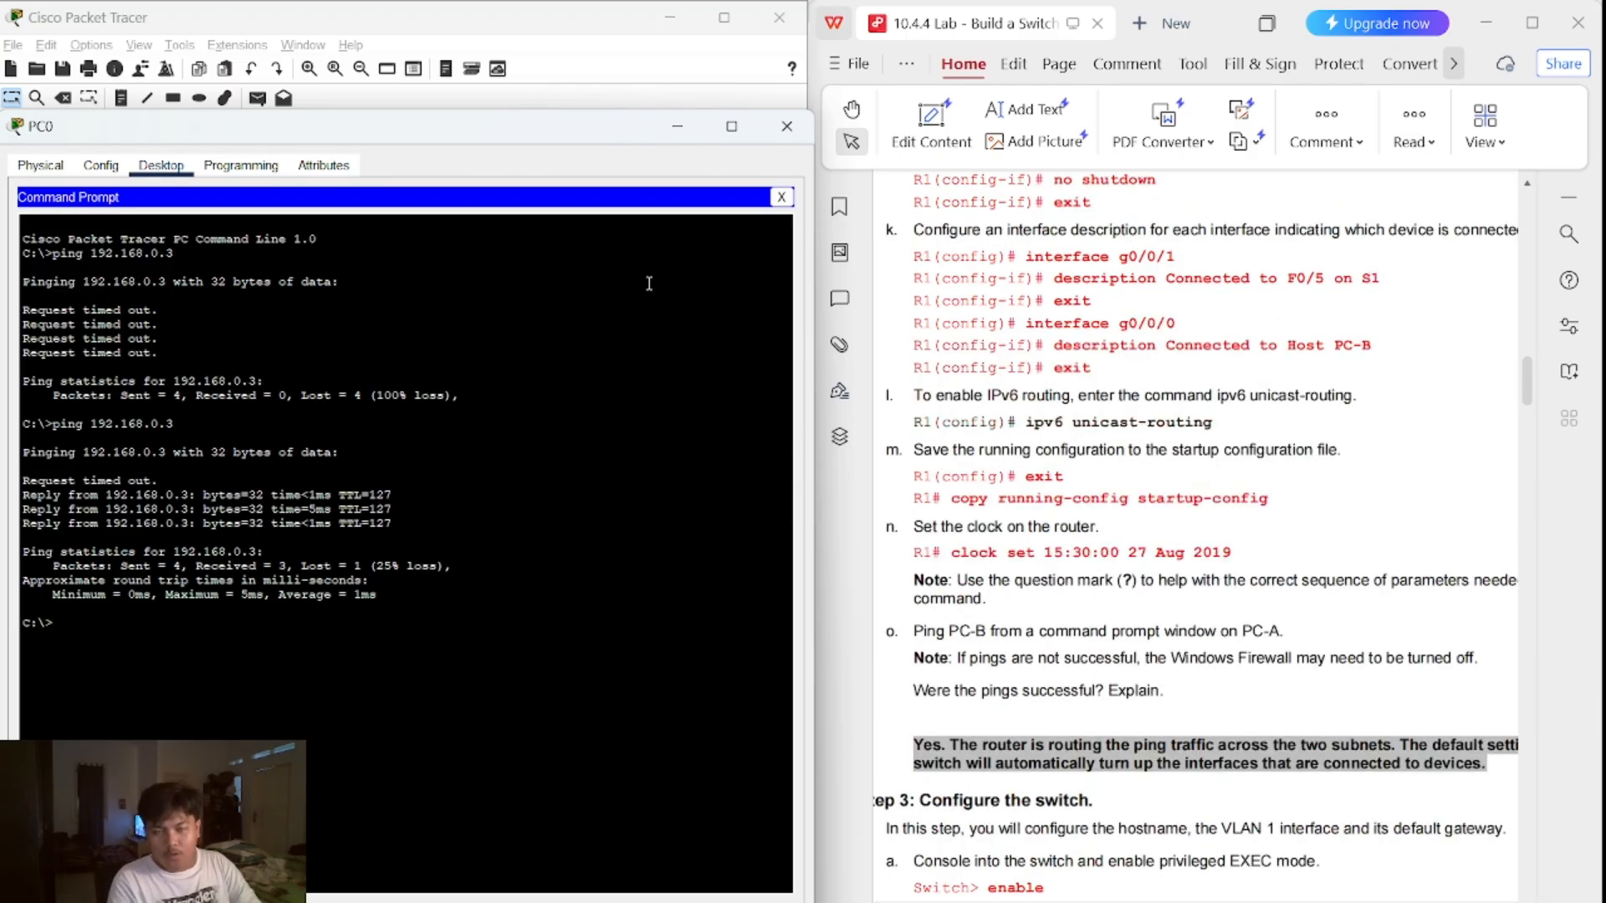
pyautogui.click(787, 128)
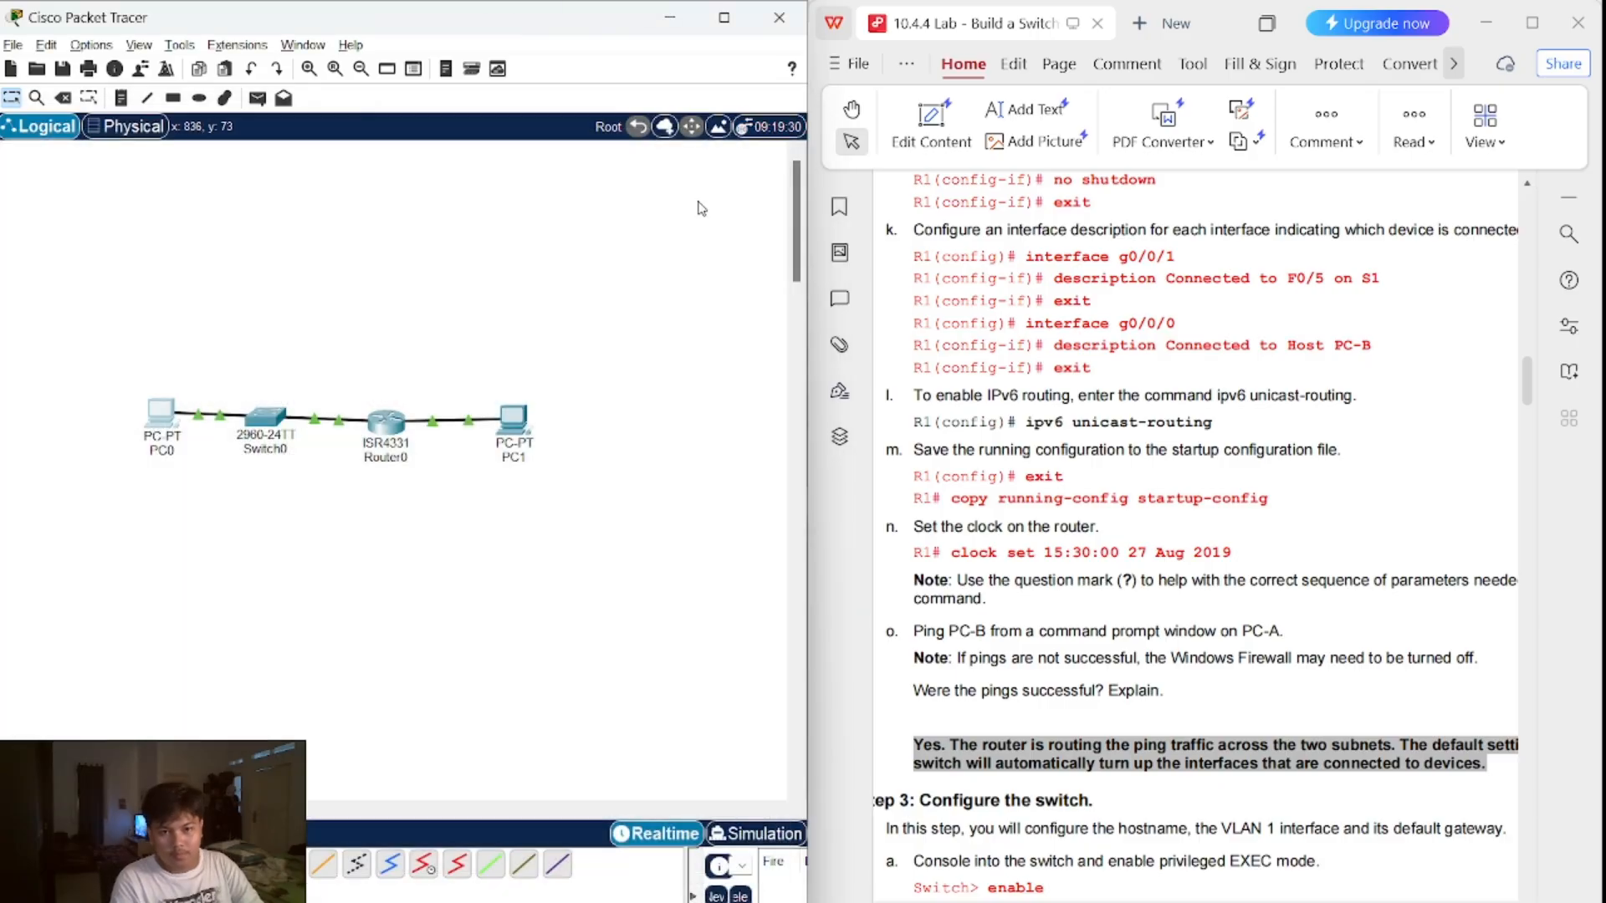
# - Following lab Step 3, enter global configuration mode on Switch0, set its hostname to S1 and disable DNS lookup
pyautogui.scroll(-2, 1267, 477)
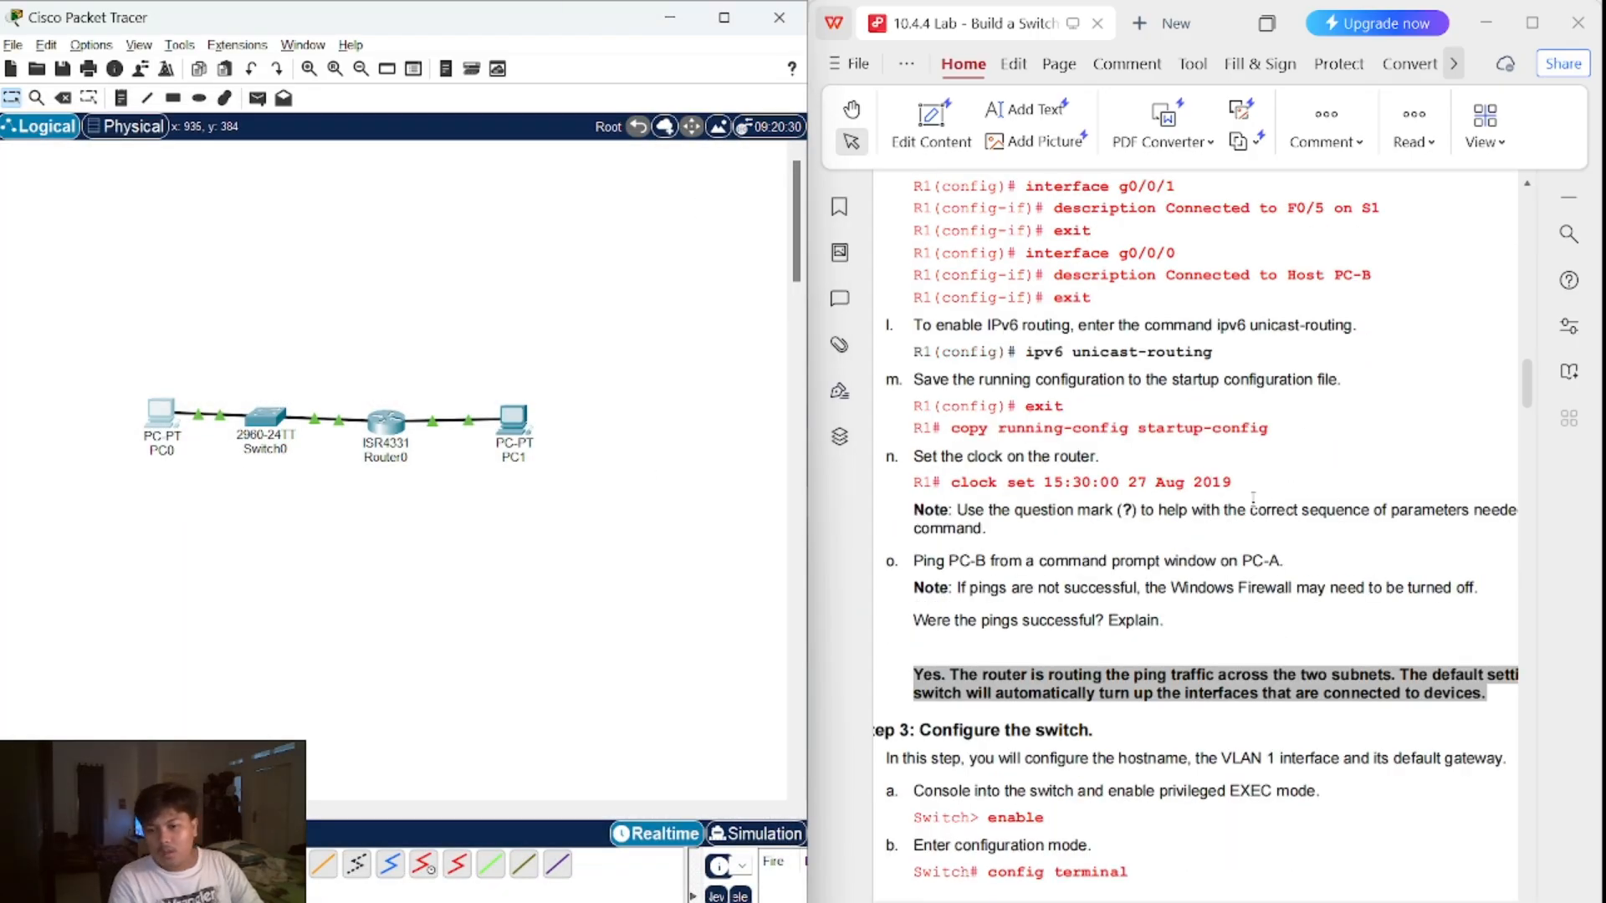
pyautogui.scroll(-6, 1033, 491)
pyautogui.scroll(-2, 1016, 483)
pyautogui.scroll(-2, 1006, 472)
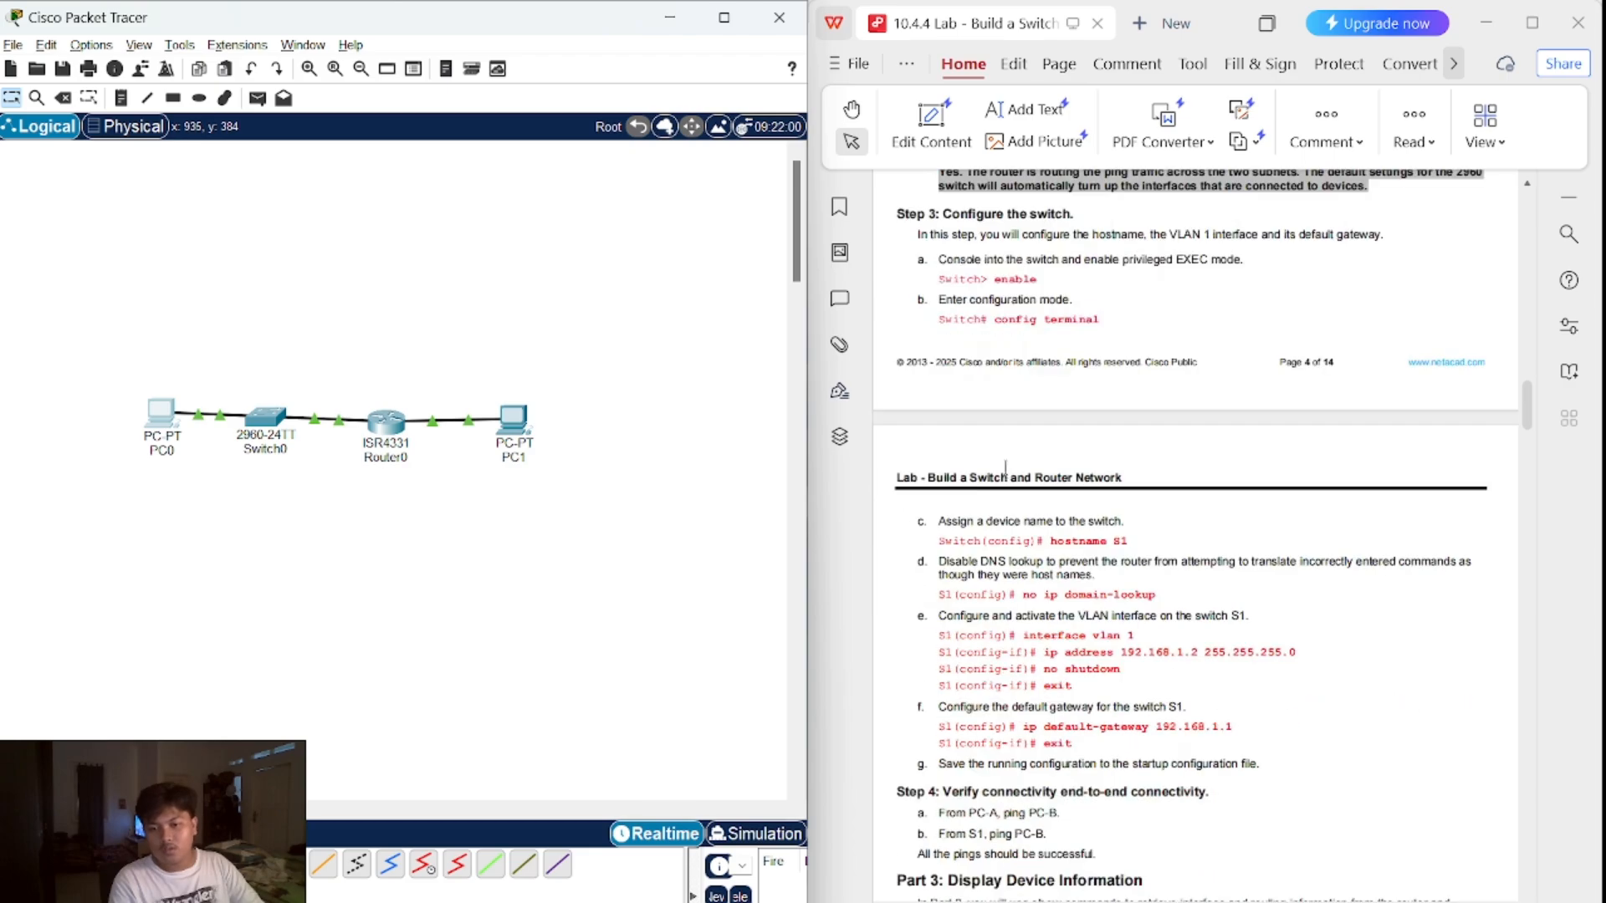
pyautogui.scroll(-5, 1005, 466)
pyautogui.scroll(8, 1001, 471)
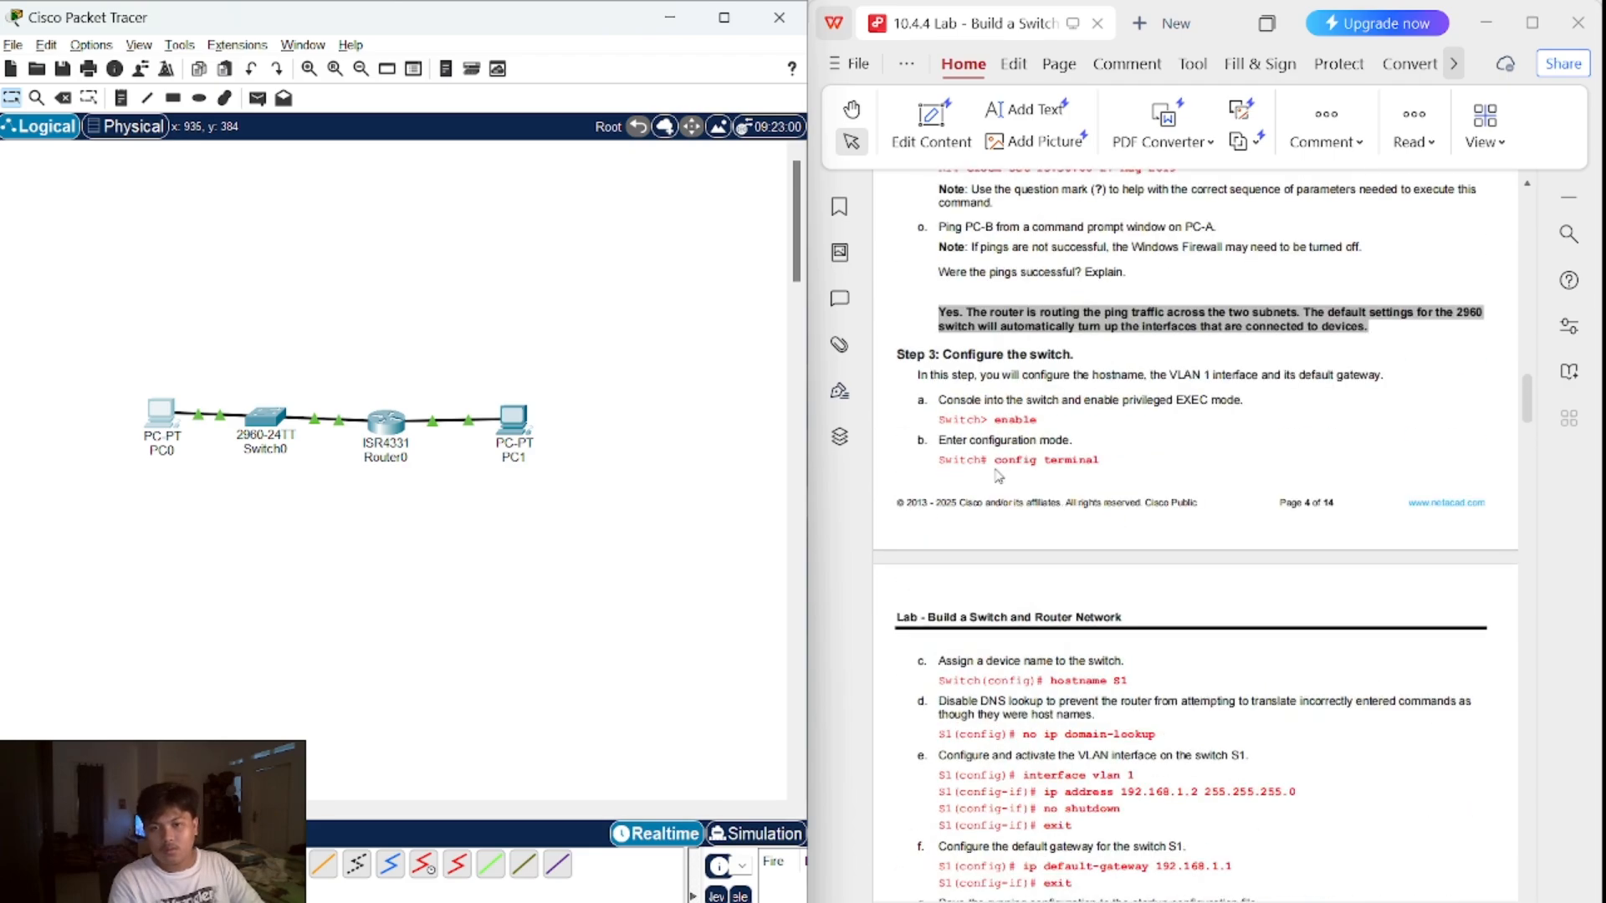
pyautogui.click(258, 416)
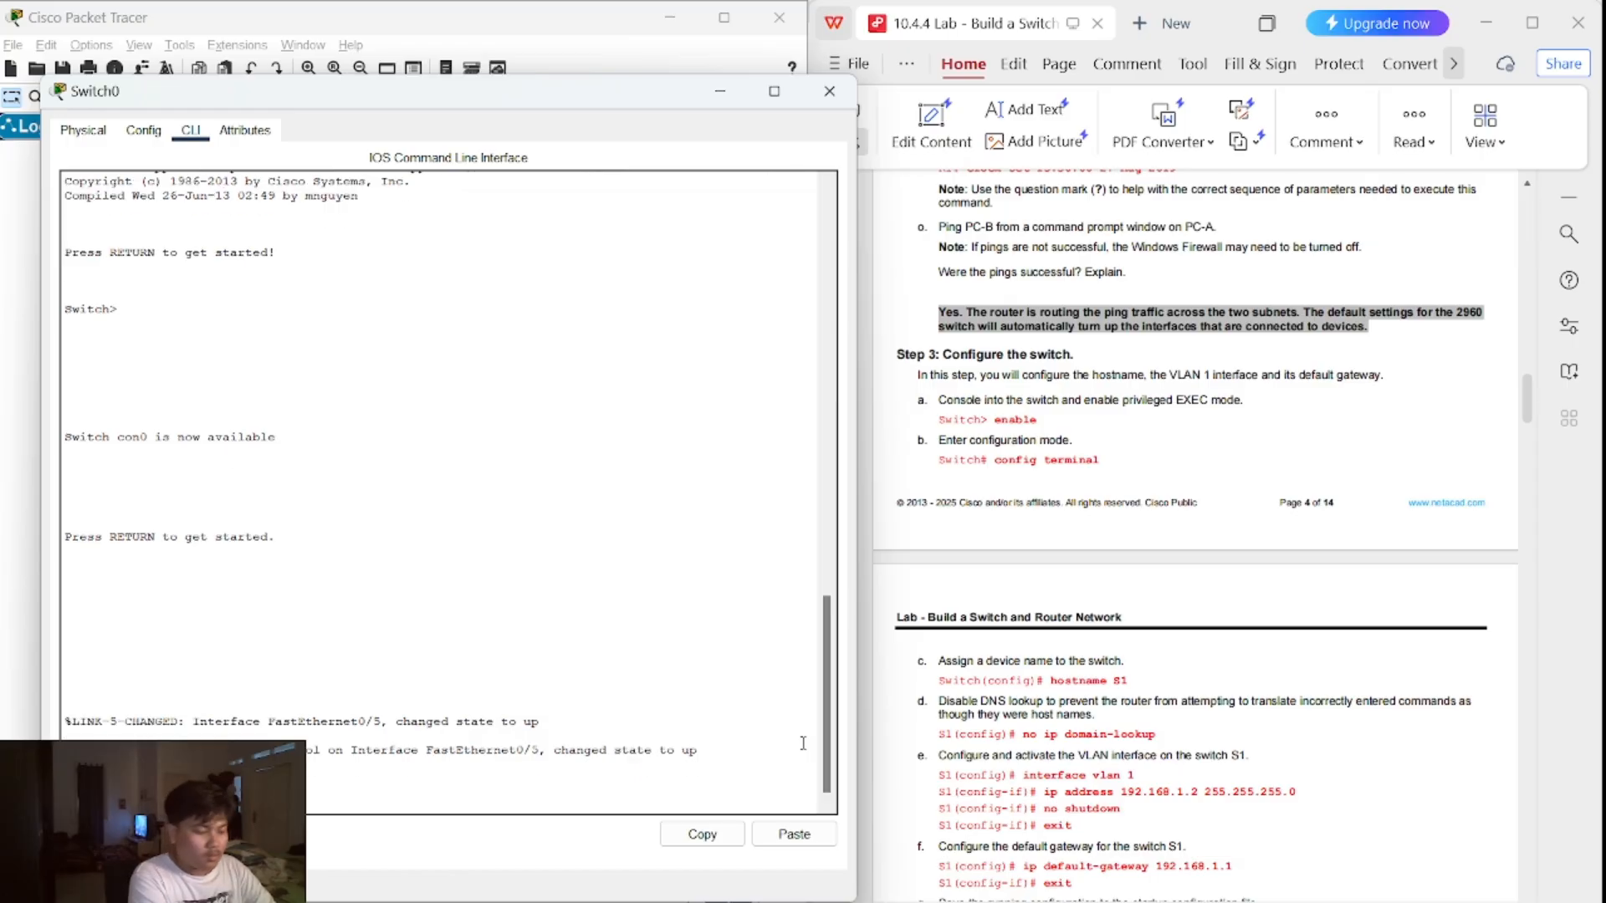
pyautogui.press('Return')
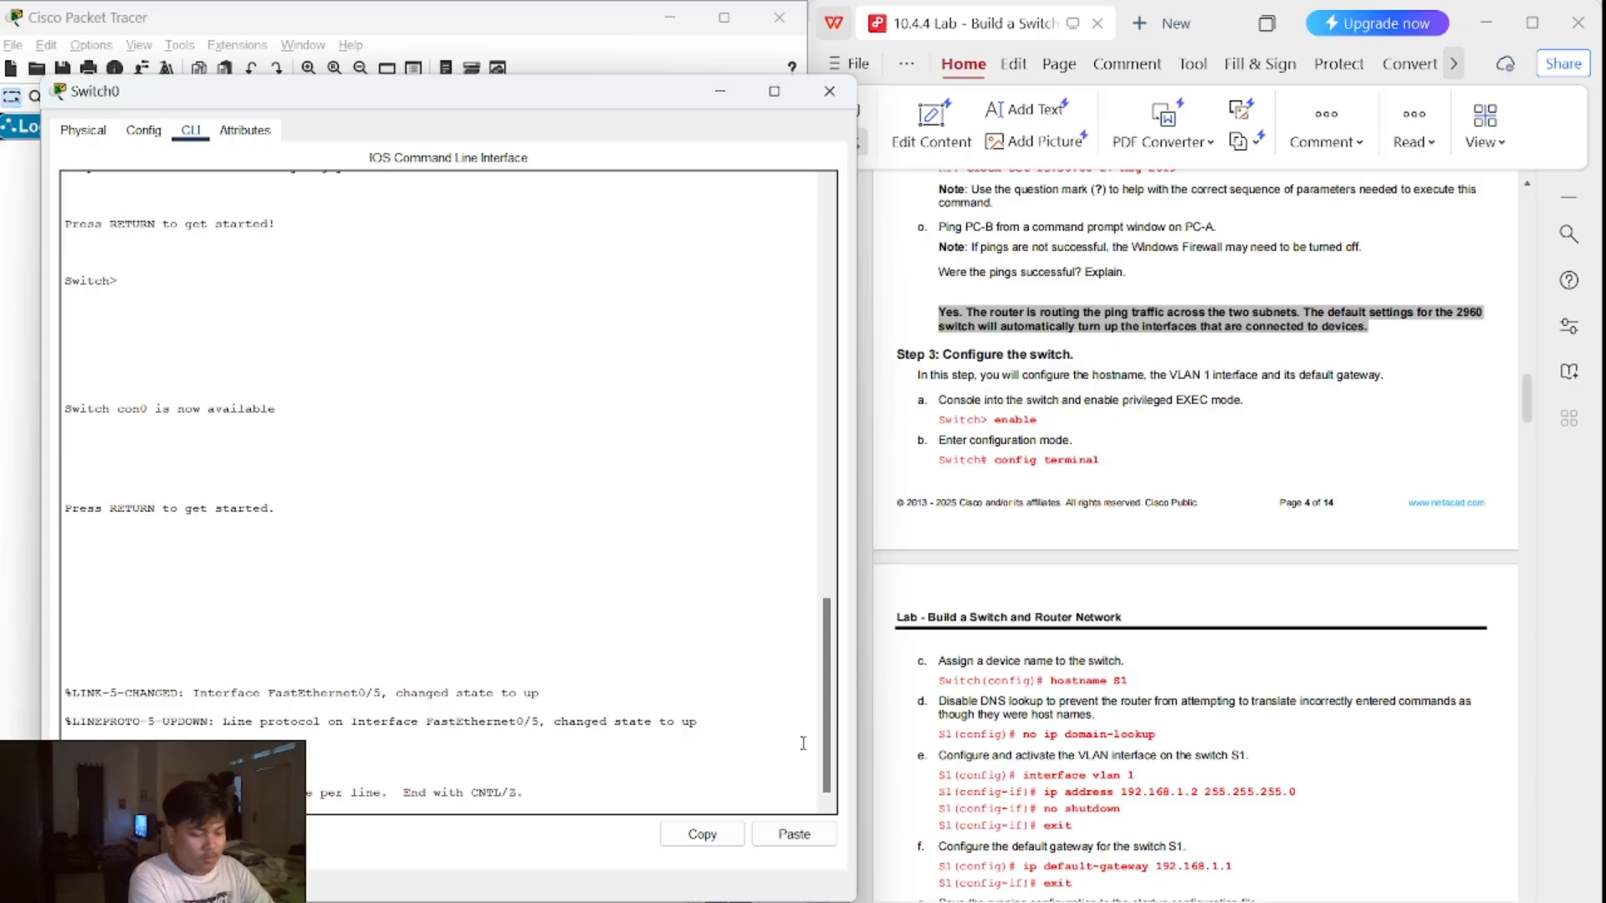
pyautogui.press('Return')
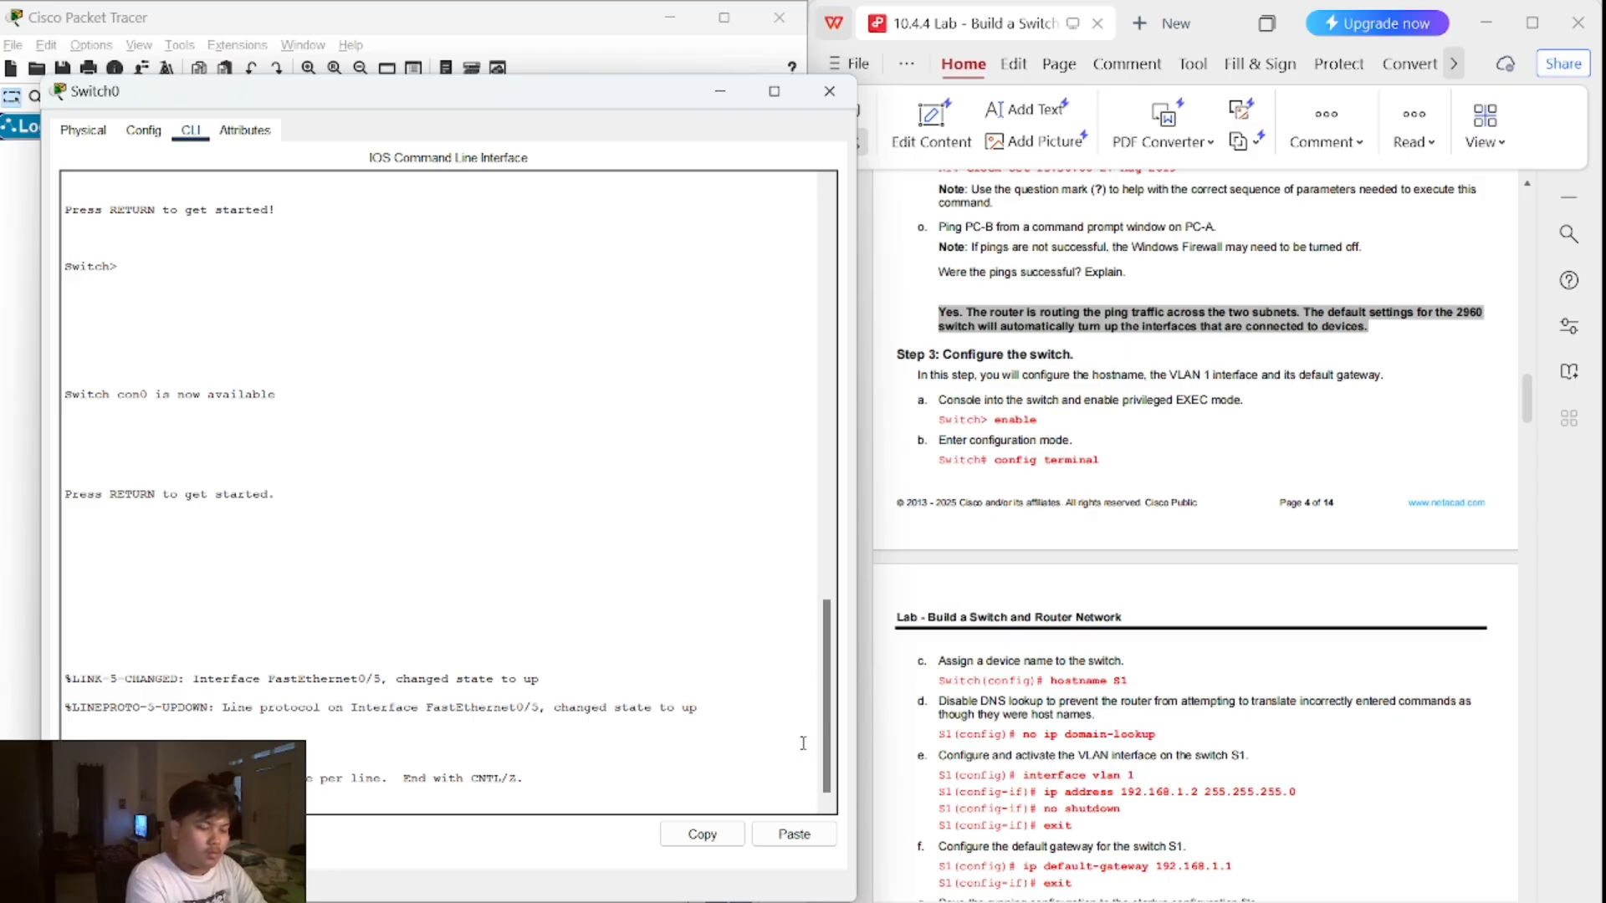
pyautogui.press('Return')
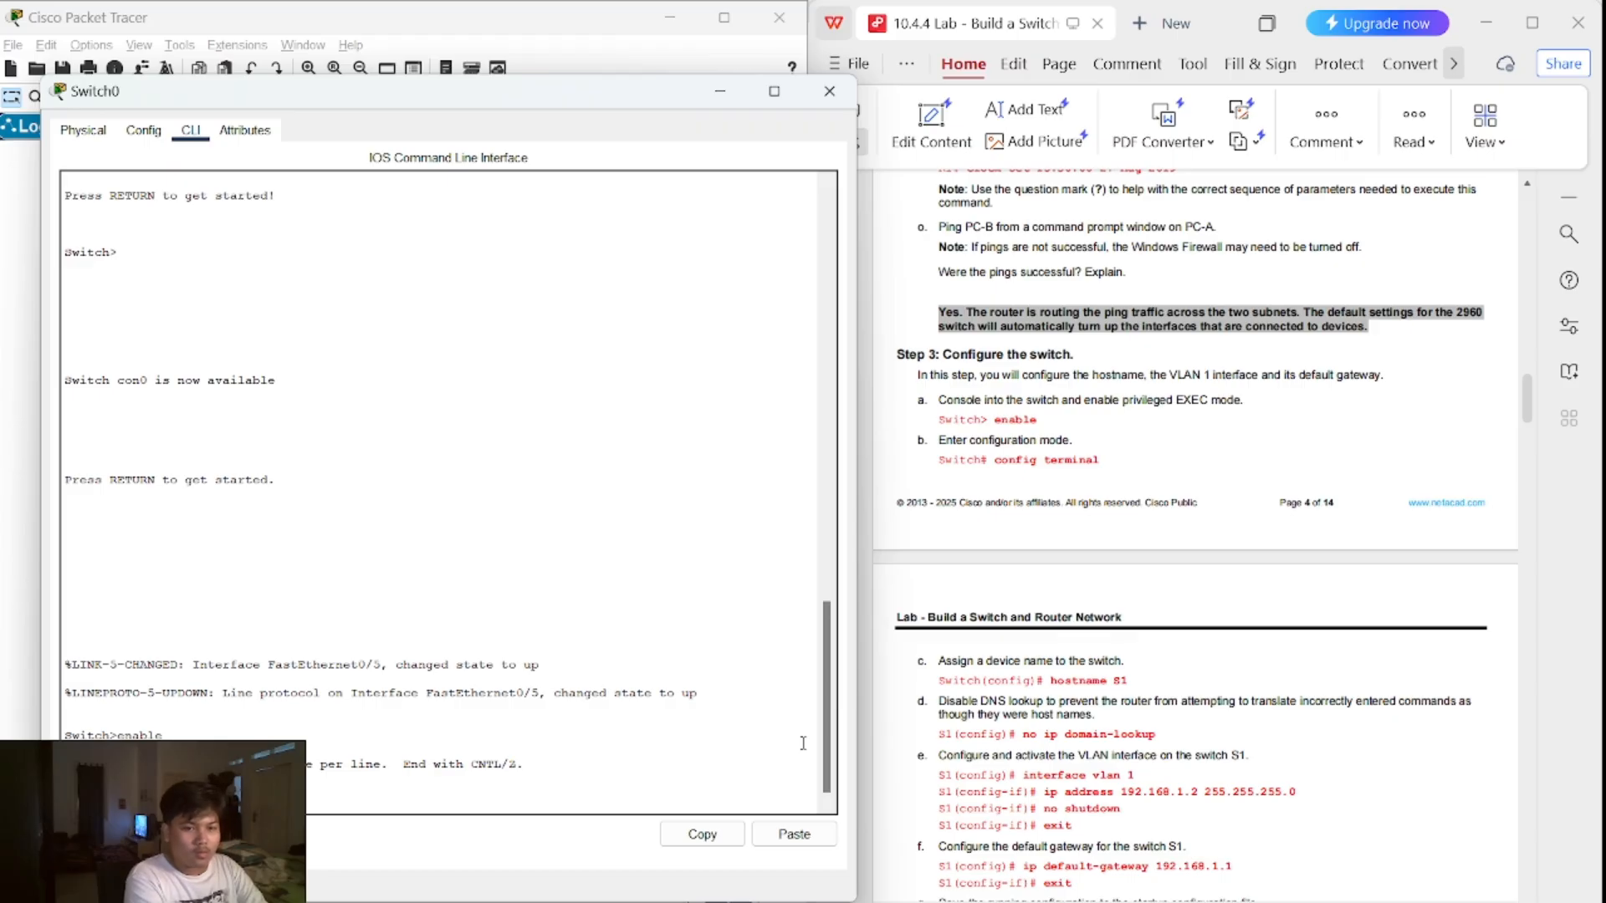
# - Enter S1's VLAN 1 interface configuration, assign 192.168.1.2 255.255.255.0, activate it with no shutdown and exit the interface
pyautogui.press('Return')
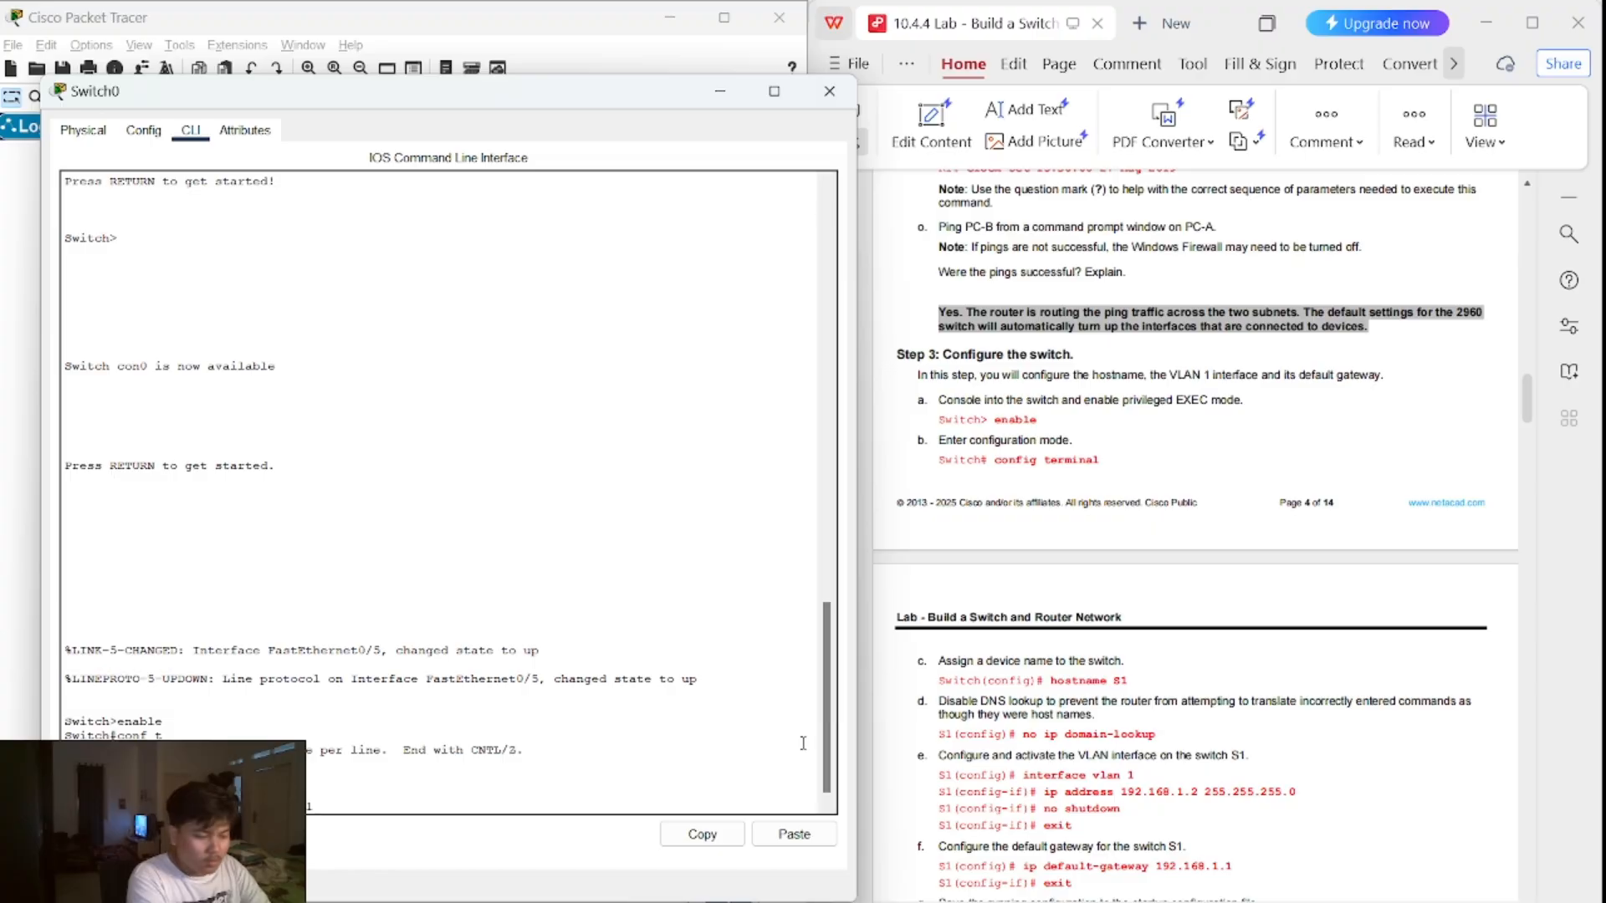
pyautogui.press('BackSpace')
pyautogui.write('2')
pyautogui.write('55.255.2')
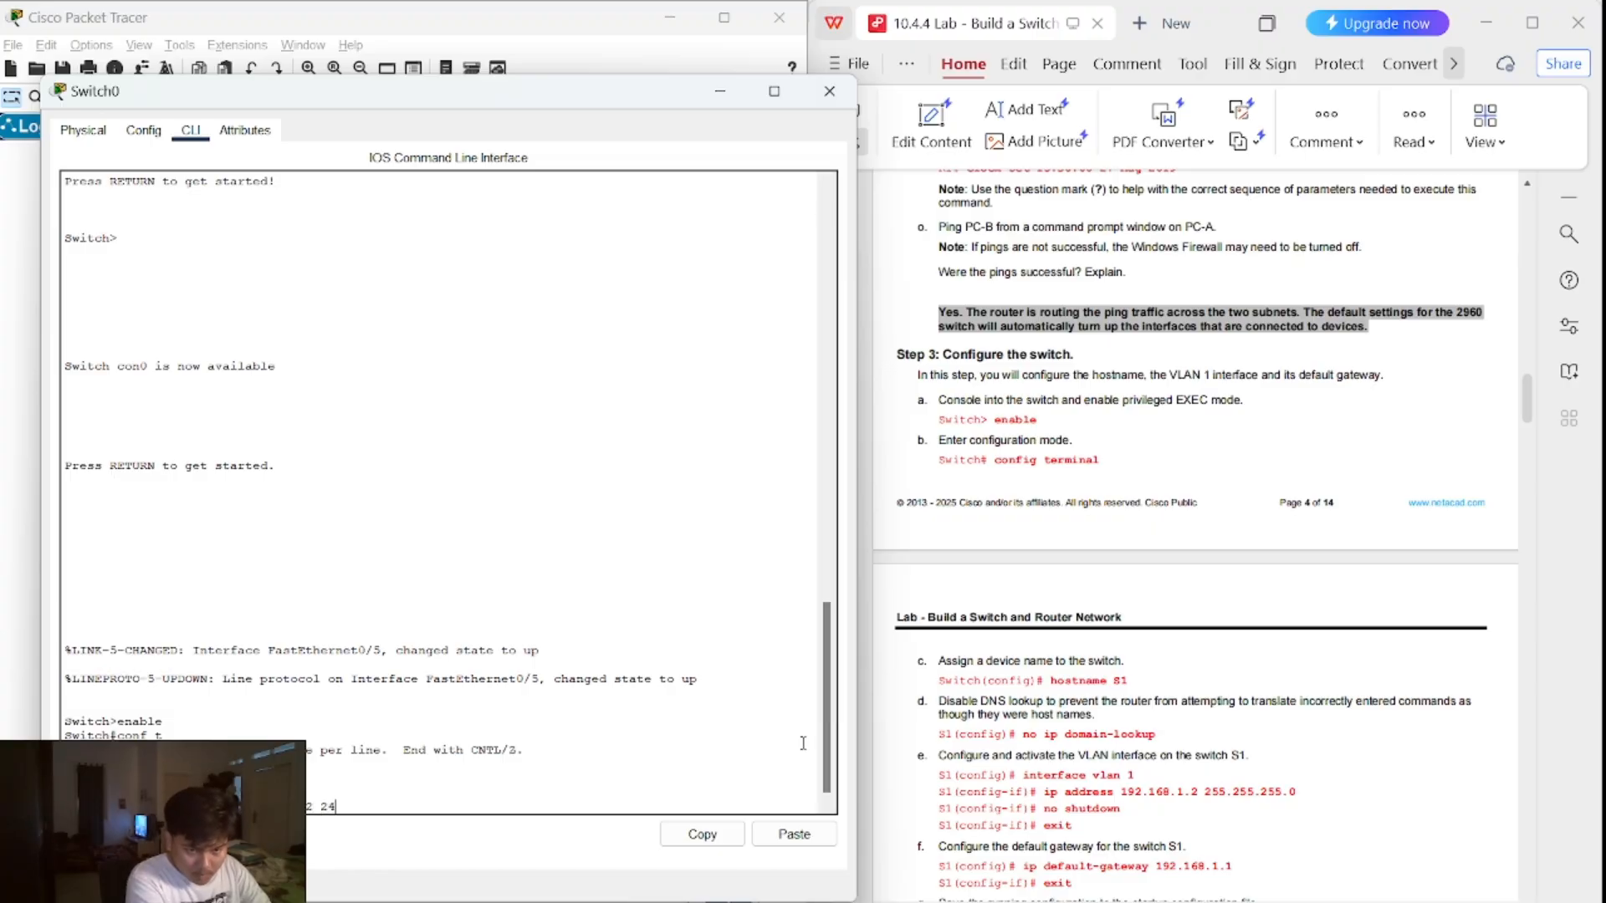
pyautogui.write('55.')
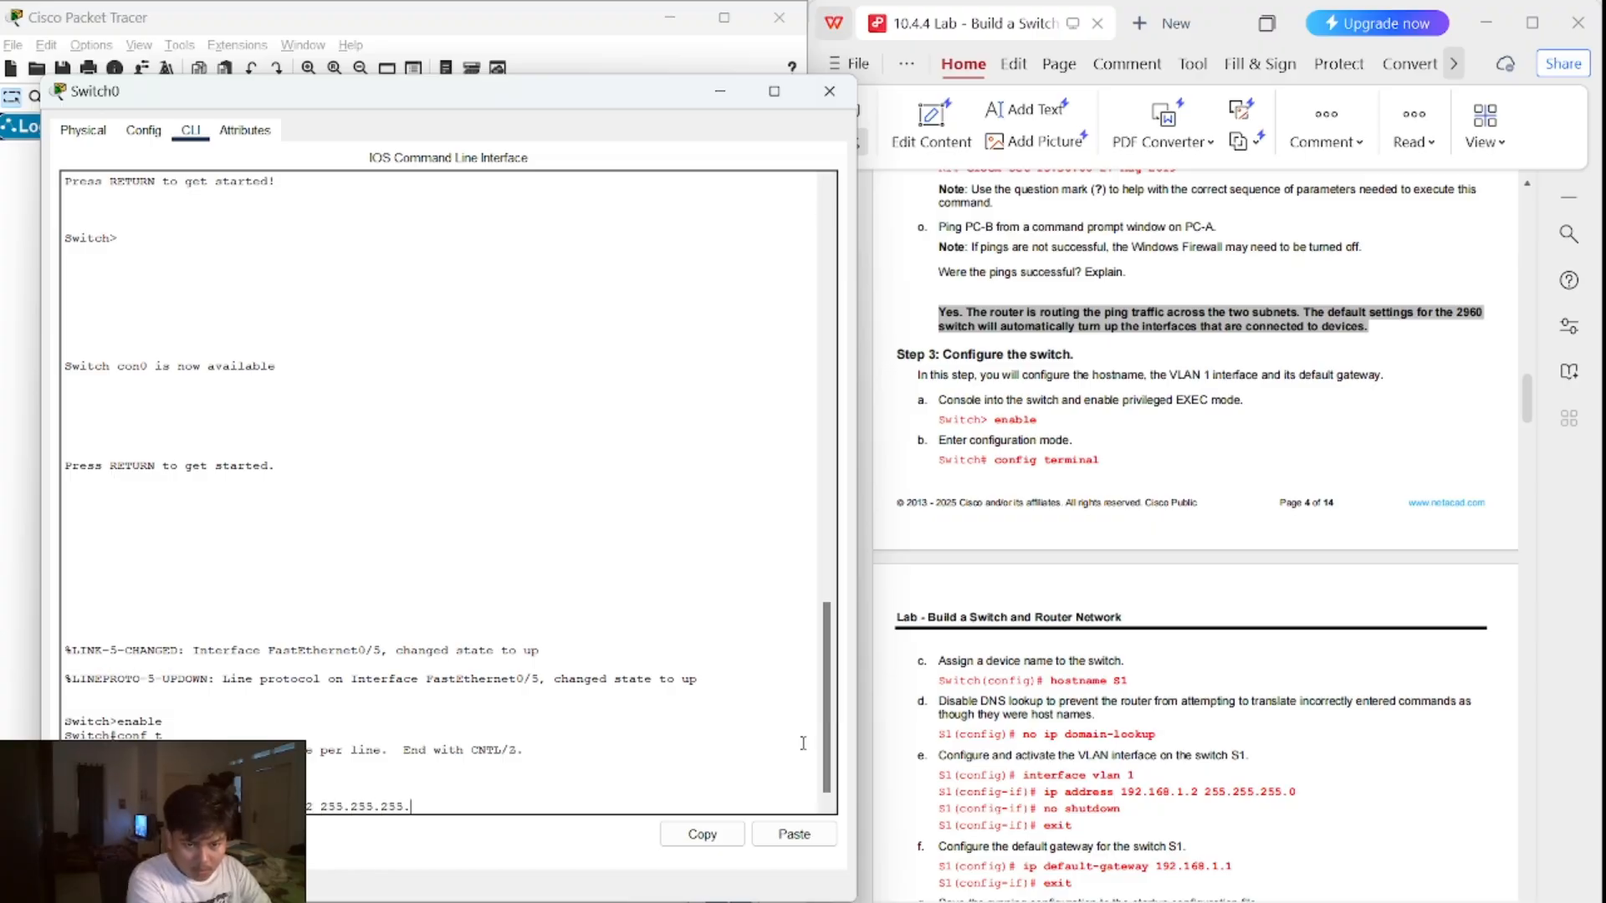
pyautogui.write('0')
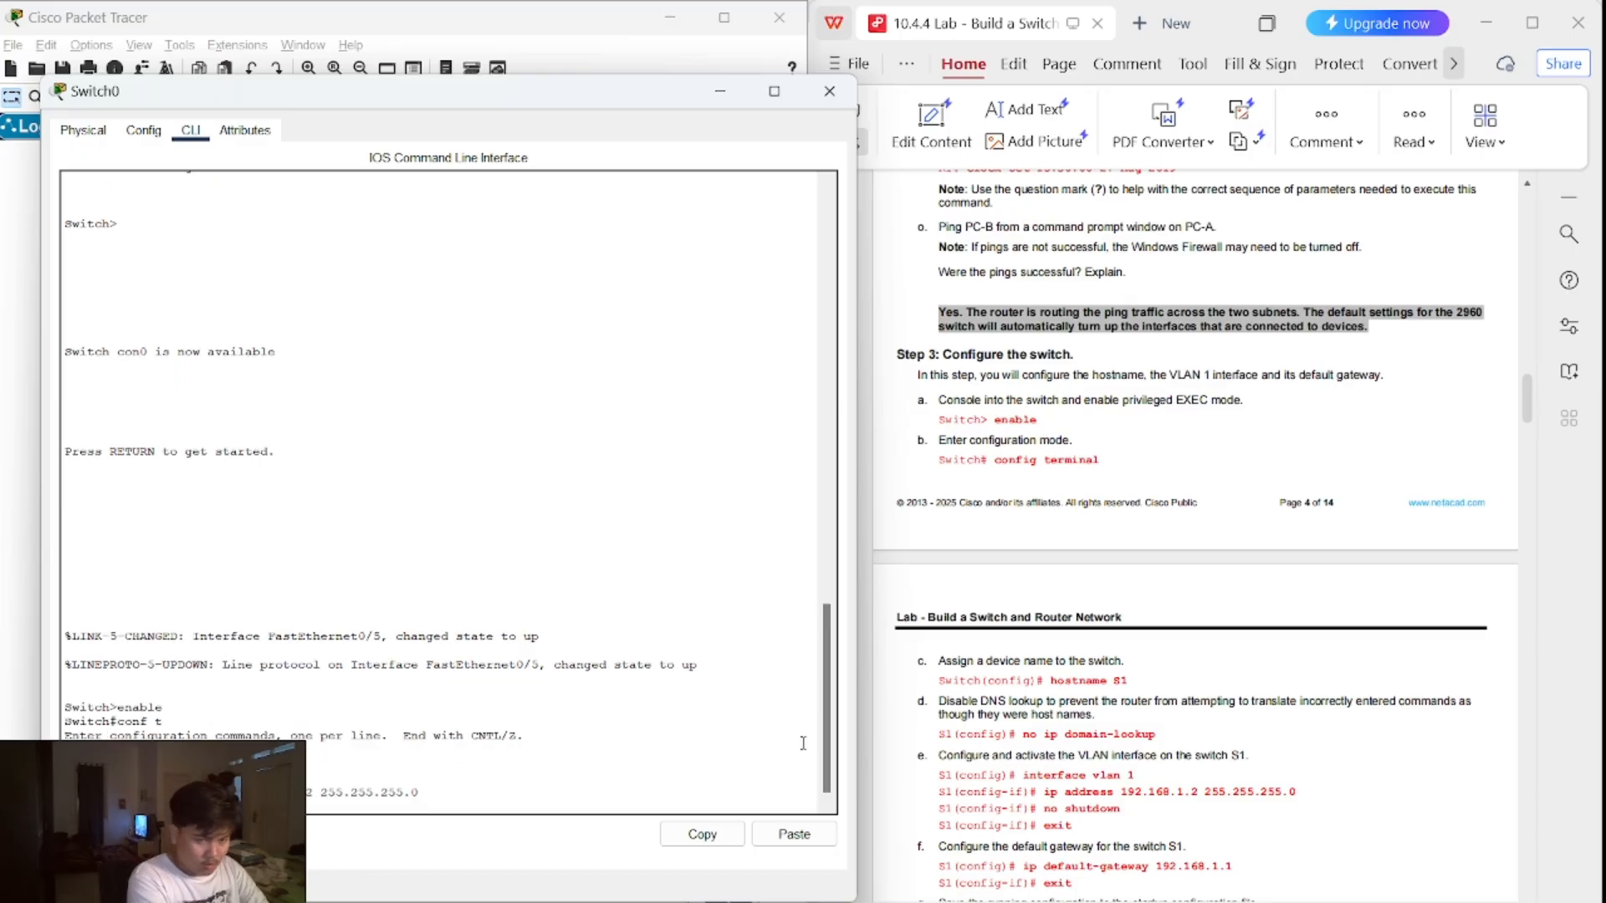
pyautogui.press('Return')
pyautogui.write('no shutdown')
pyautogui.press('Return')
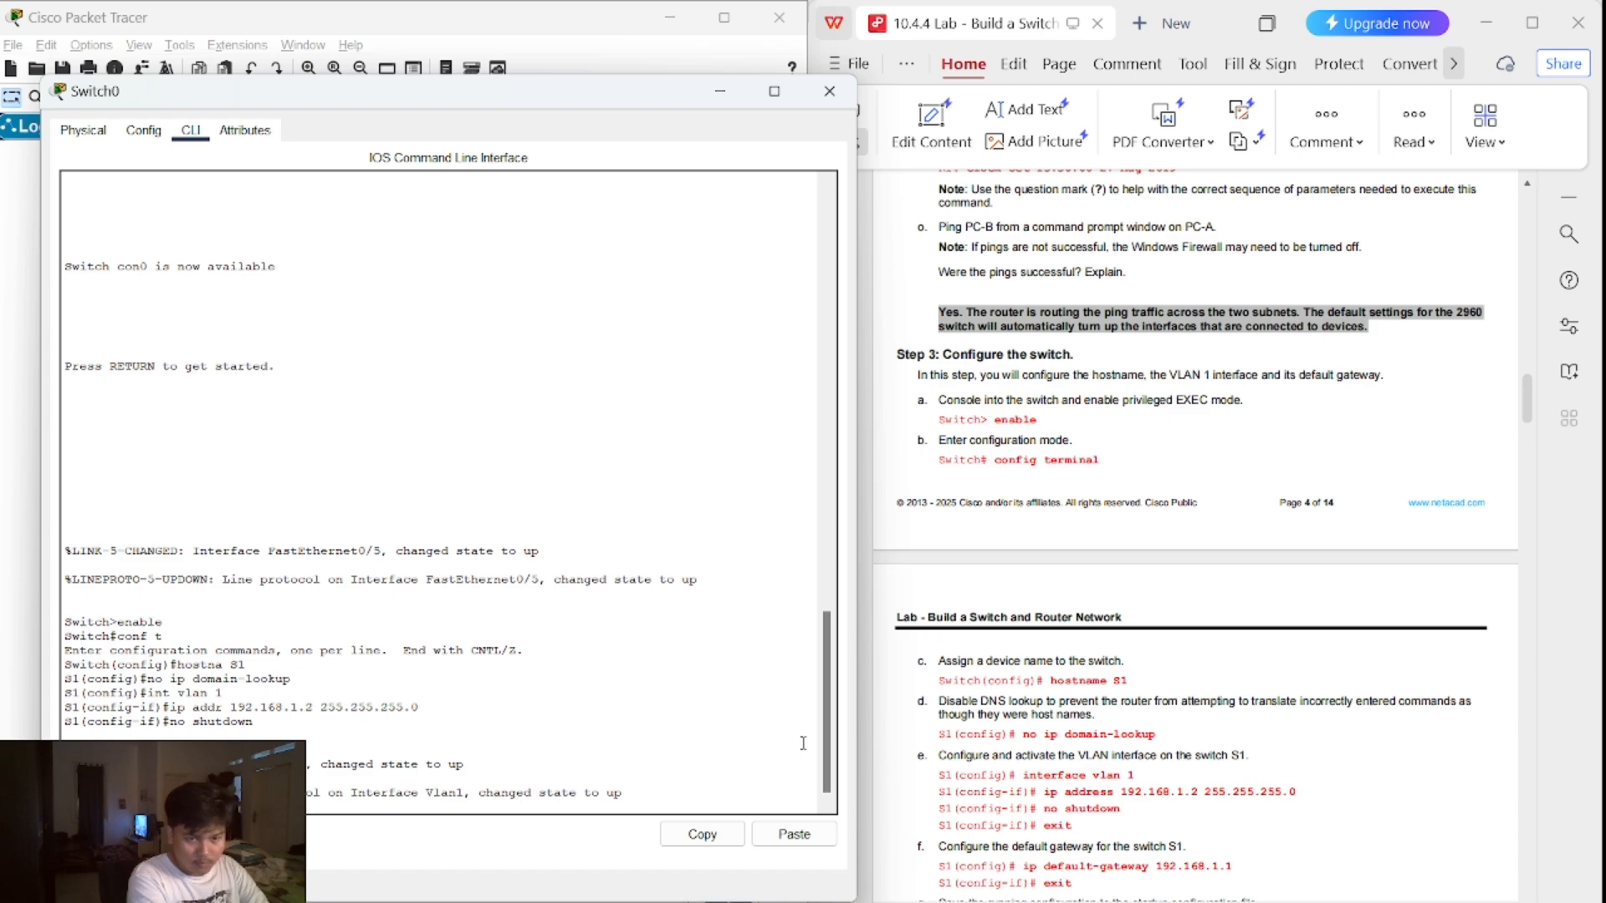
pyautogui.press('Return')
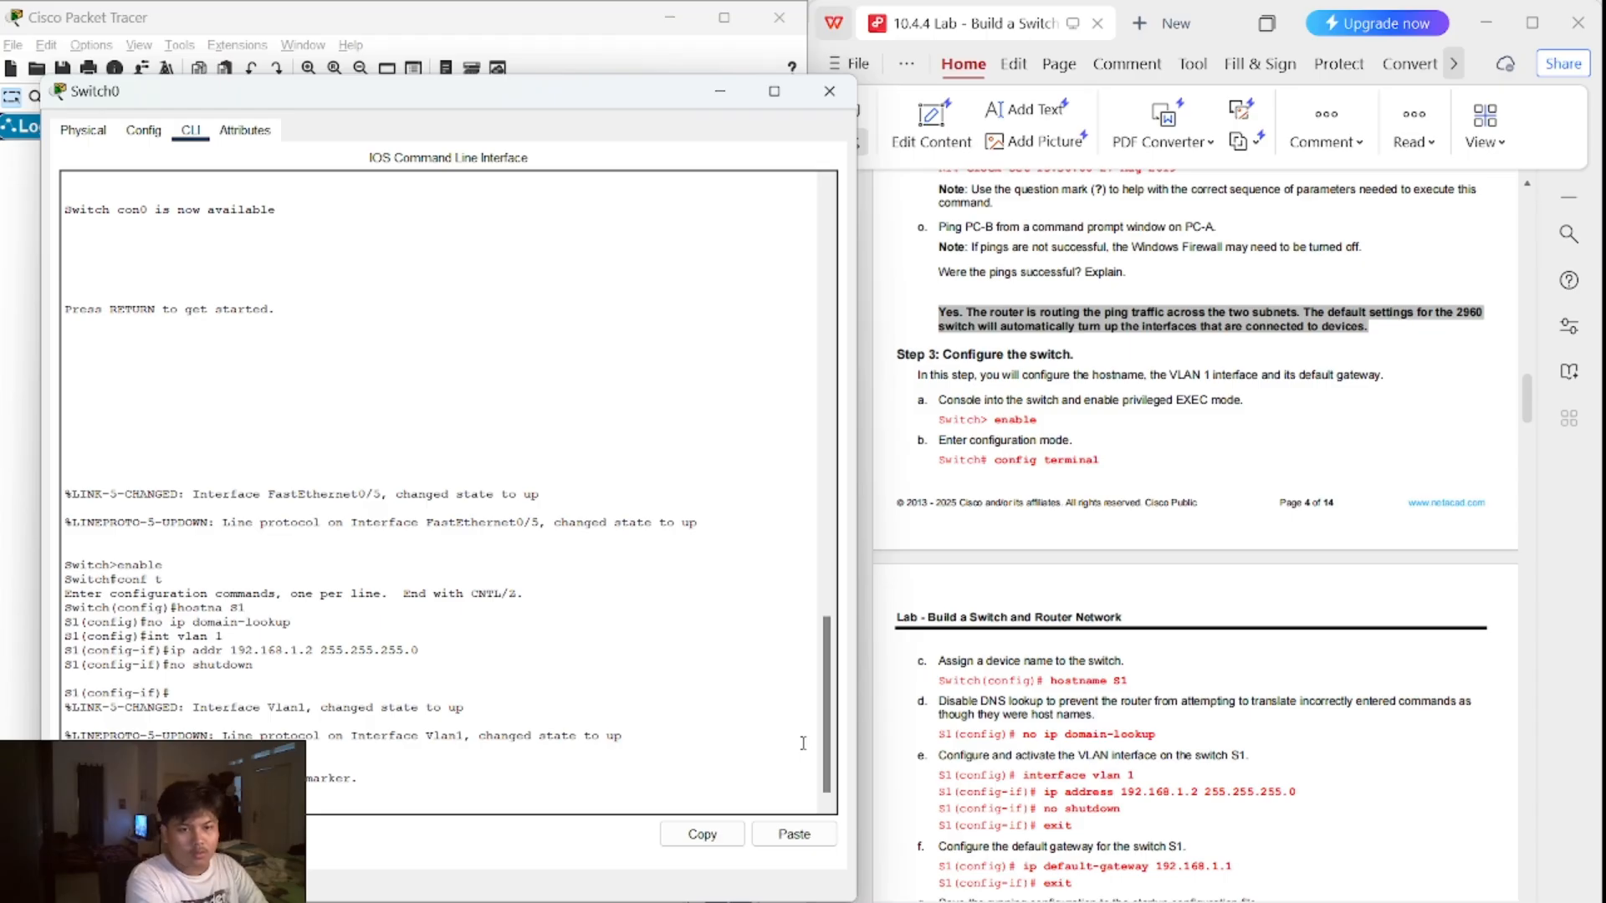
pyautogui.press('Return')
# - Following lab step f, try to set S1's default gateway to 192.168.1.1 from global configuration mode
pyautogui.scroll(-3, 955, 644)
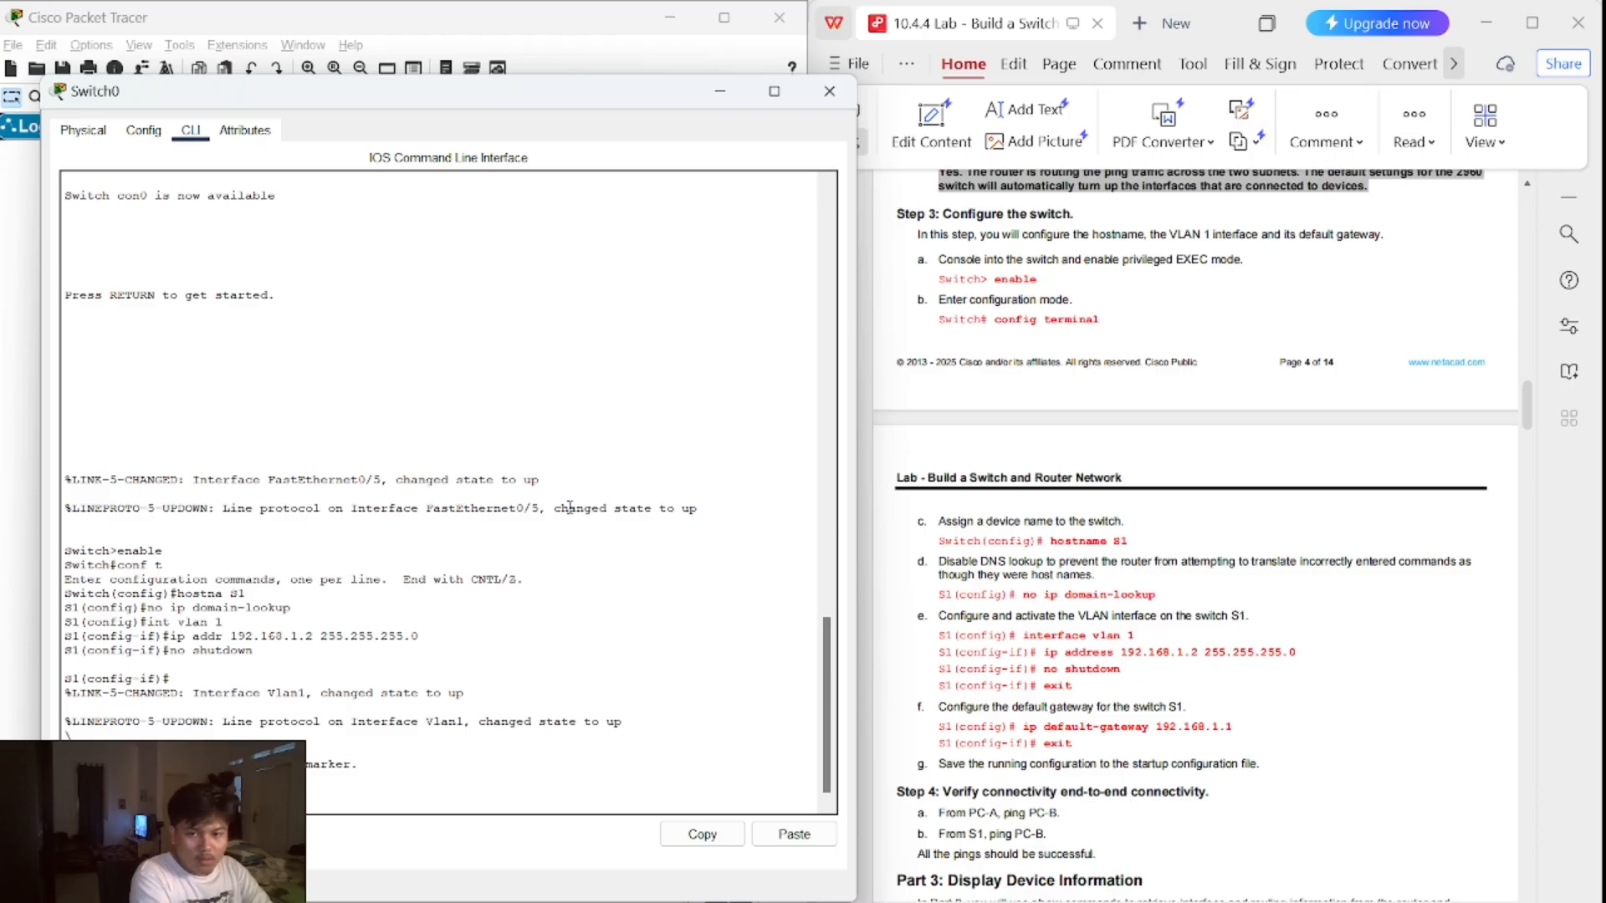
pyautogui.write('.1')
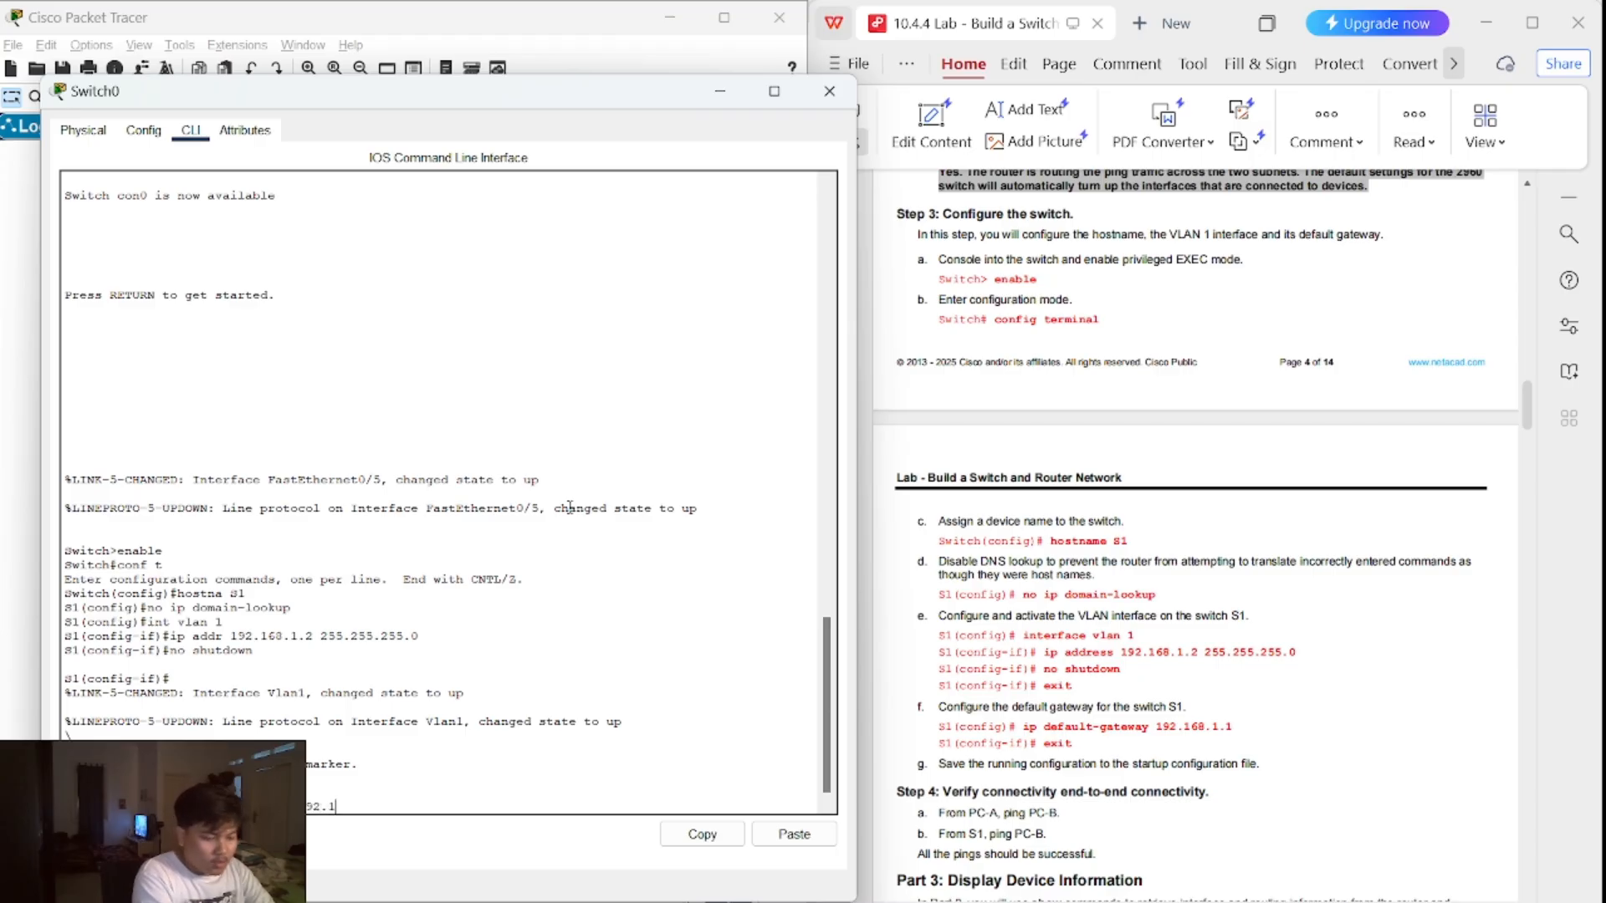
pyautogui.write('68.1.1')
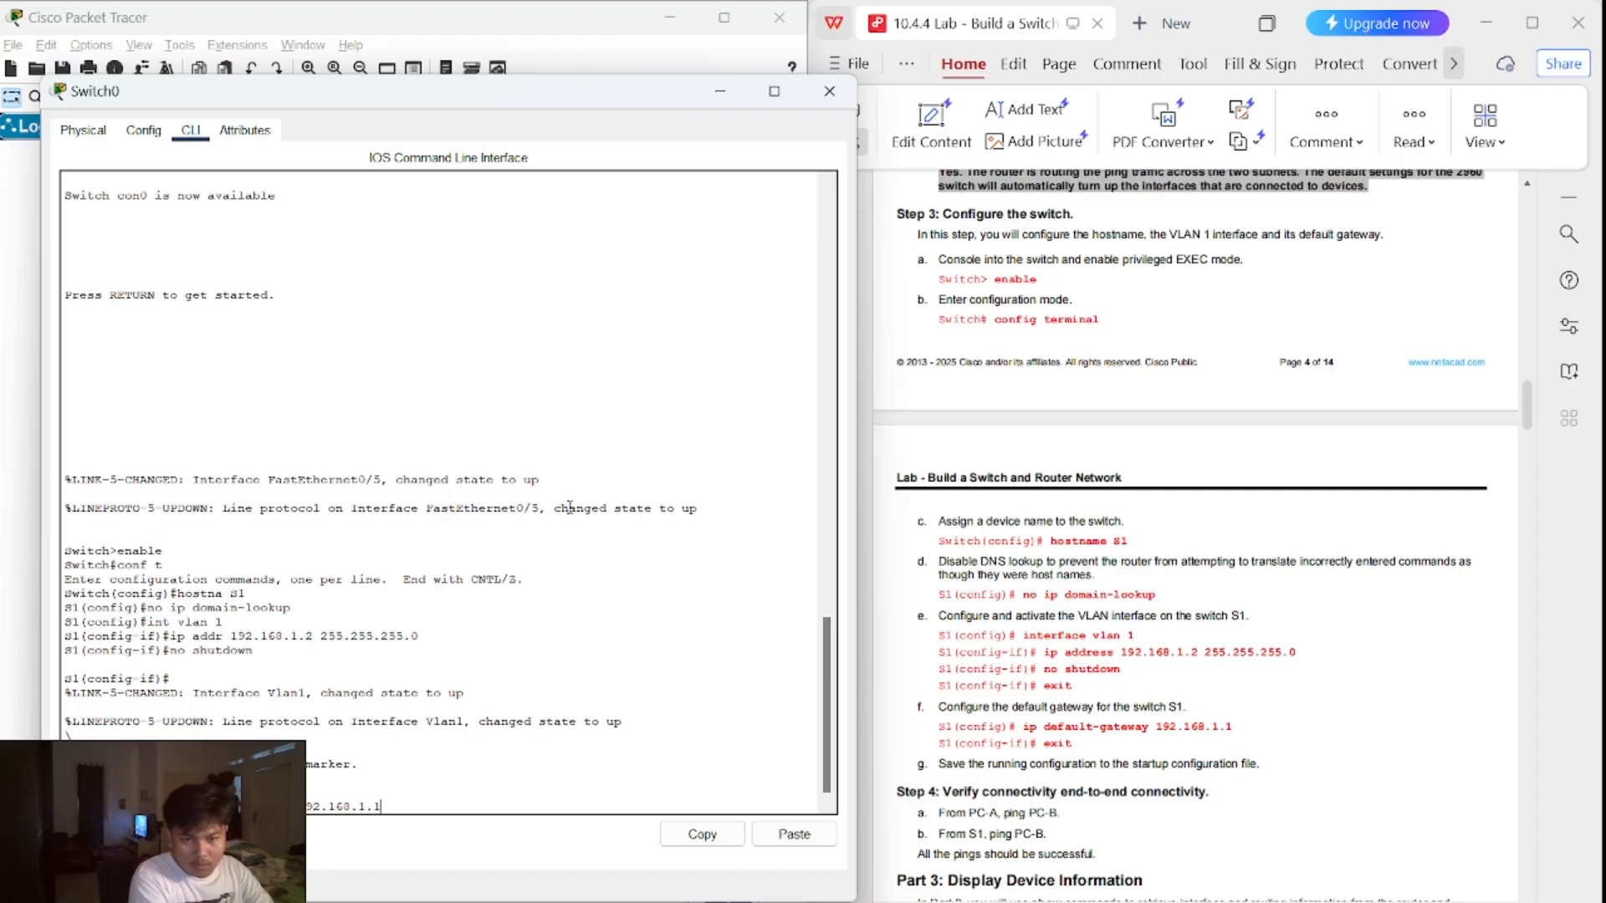
pyautogui.press('Return')
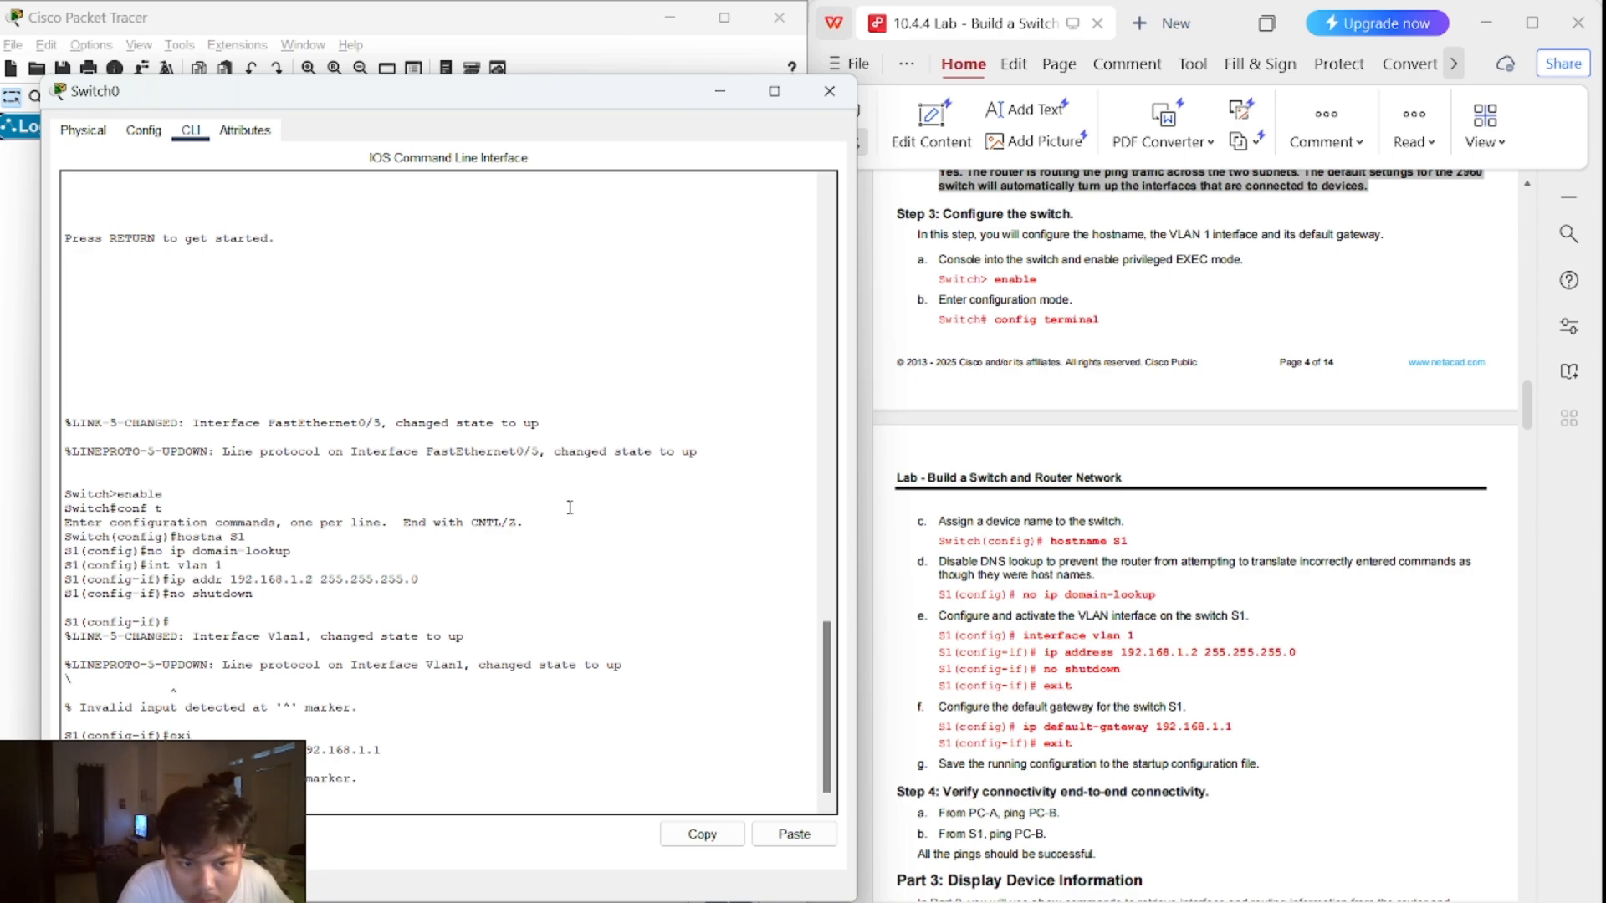
# - Copy the ip default-gateway 192.168.1.1 line from the lab document and leave S1's command line cleared of text
pyautogui.press('Up')
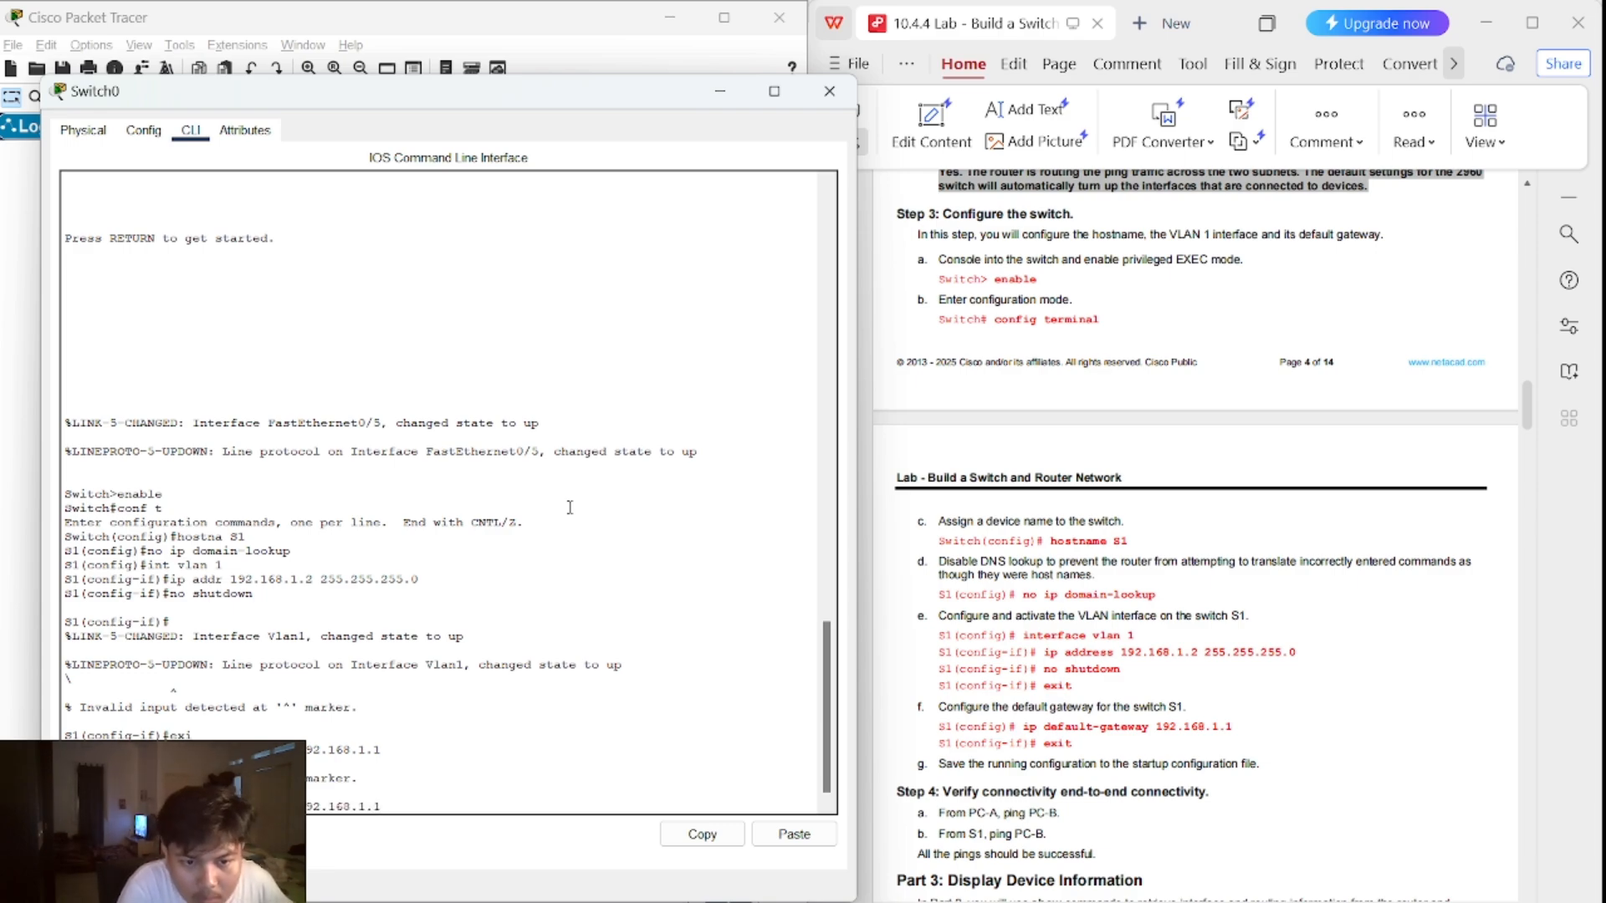
pyautogui.click(1036, 725)
pyautogui.moveTo(1034, 725); pyautogui.dragTo(1234, 727)
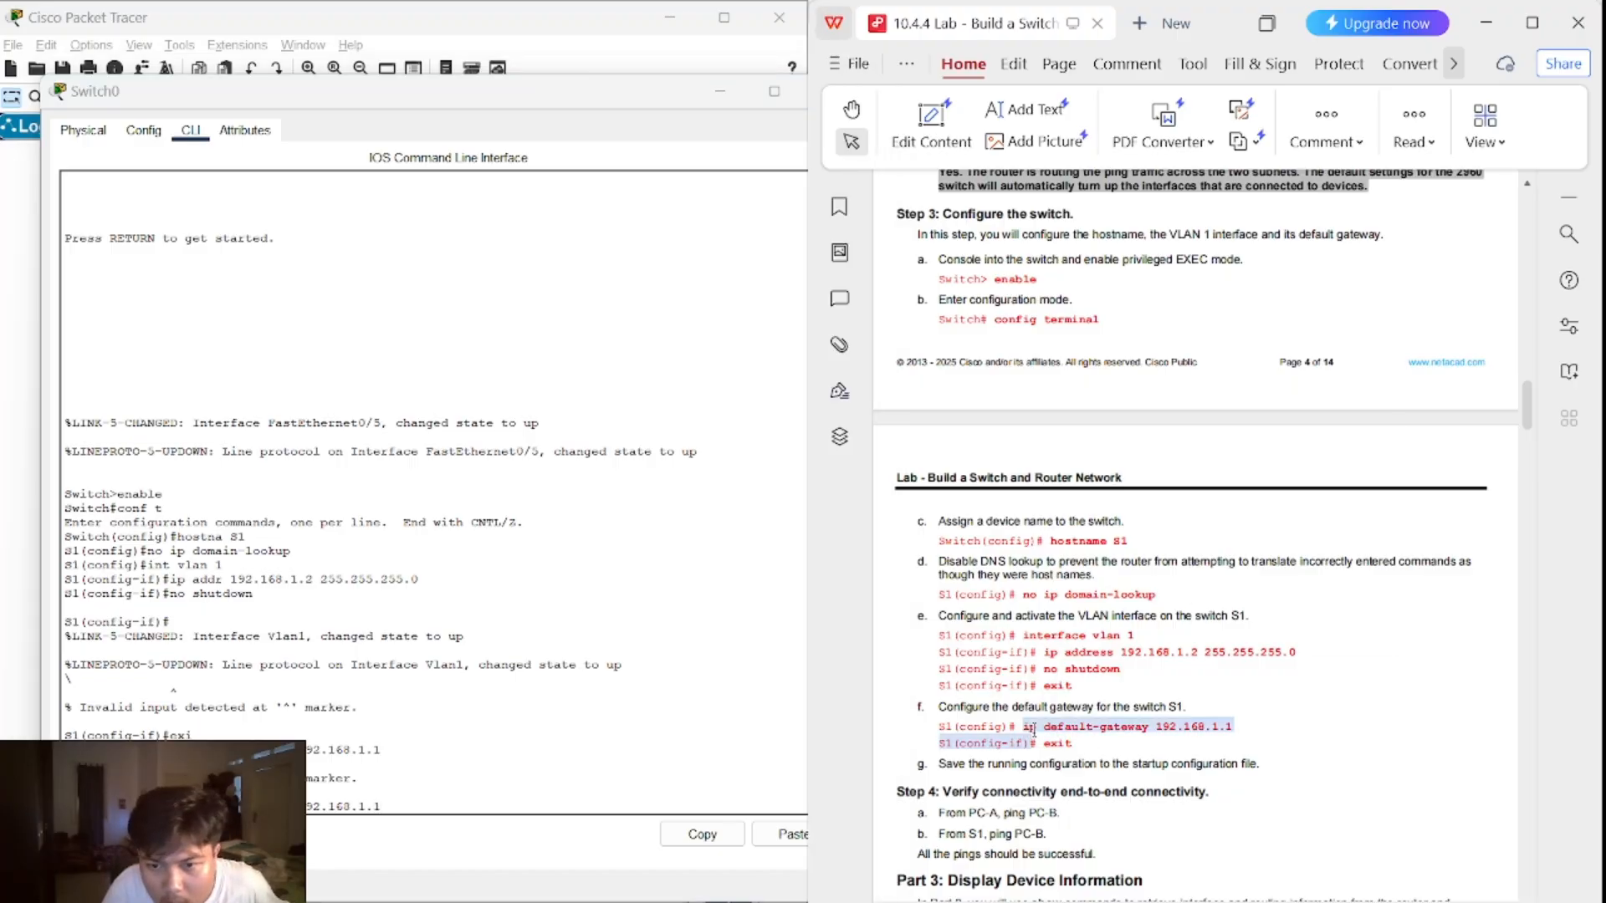
pyautogui.click(1239, 727)
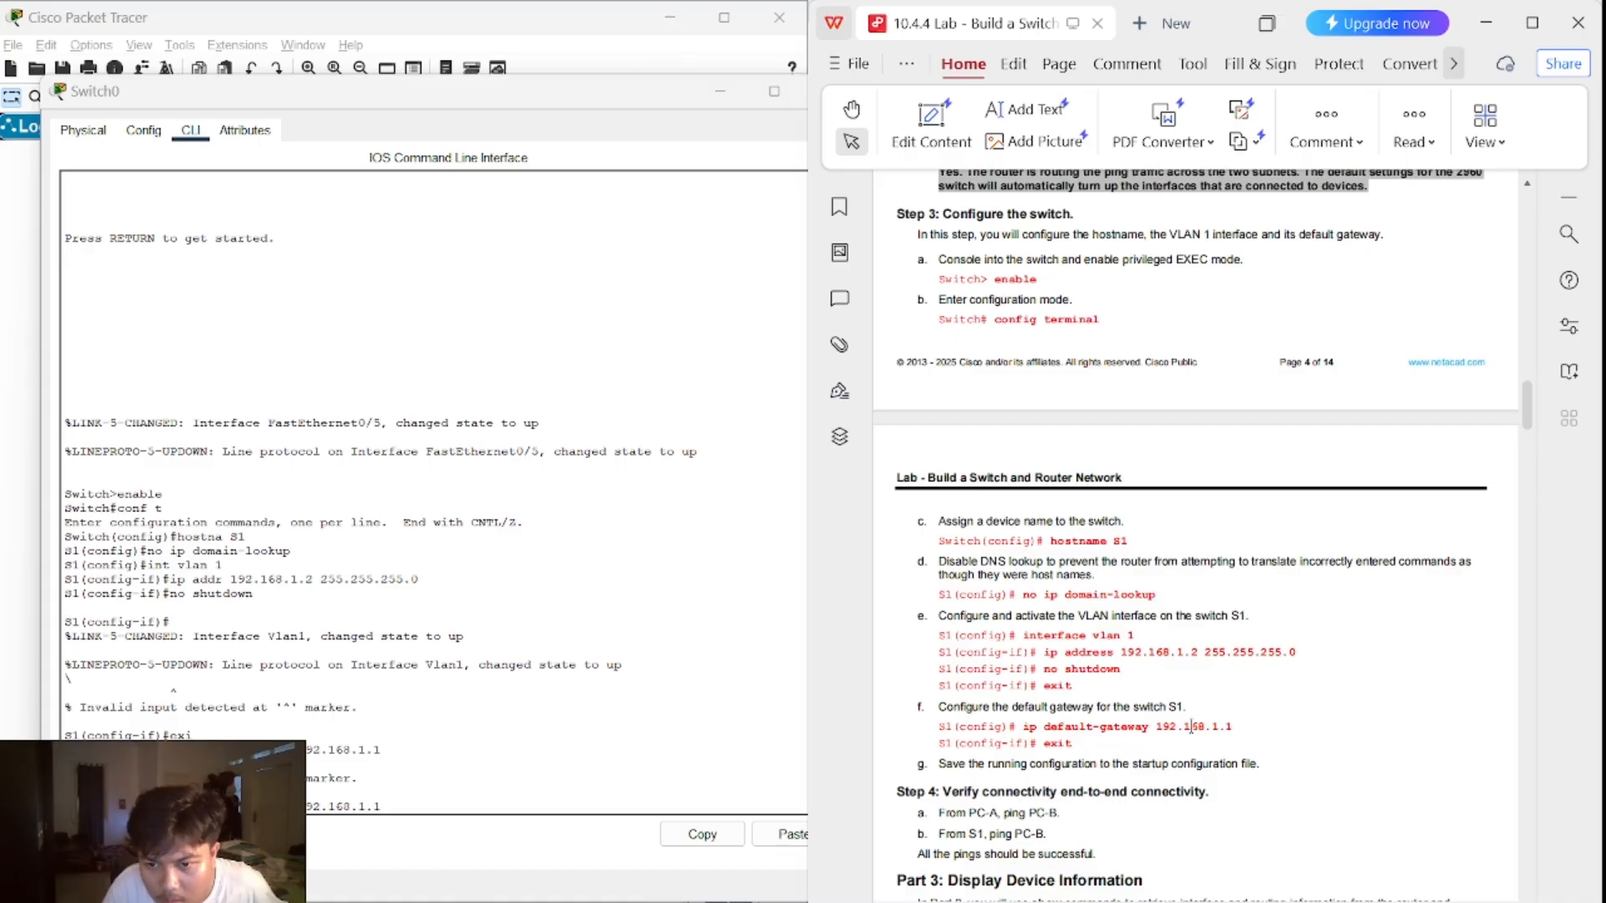
pyautogui.tripleClick(1024, 726)
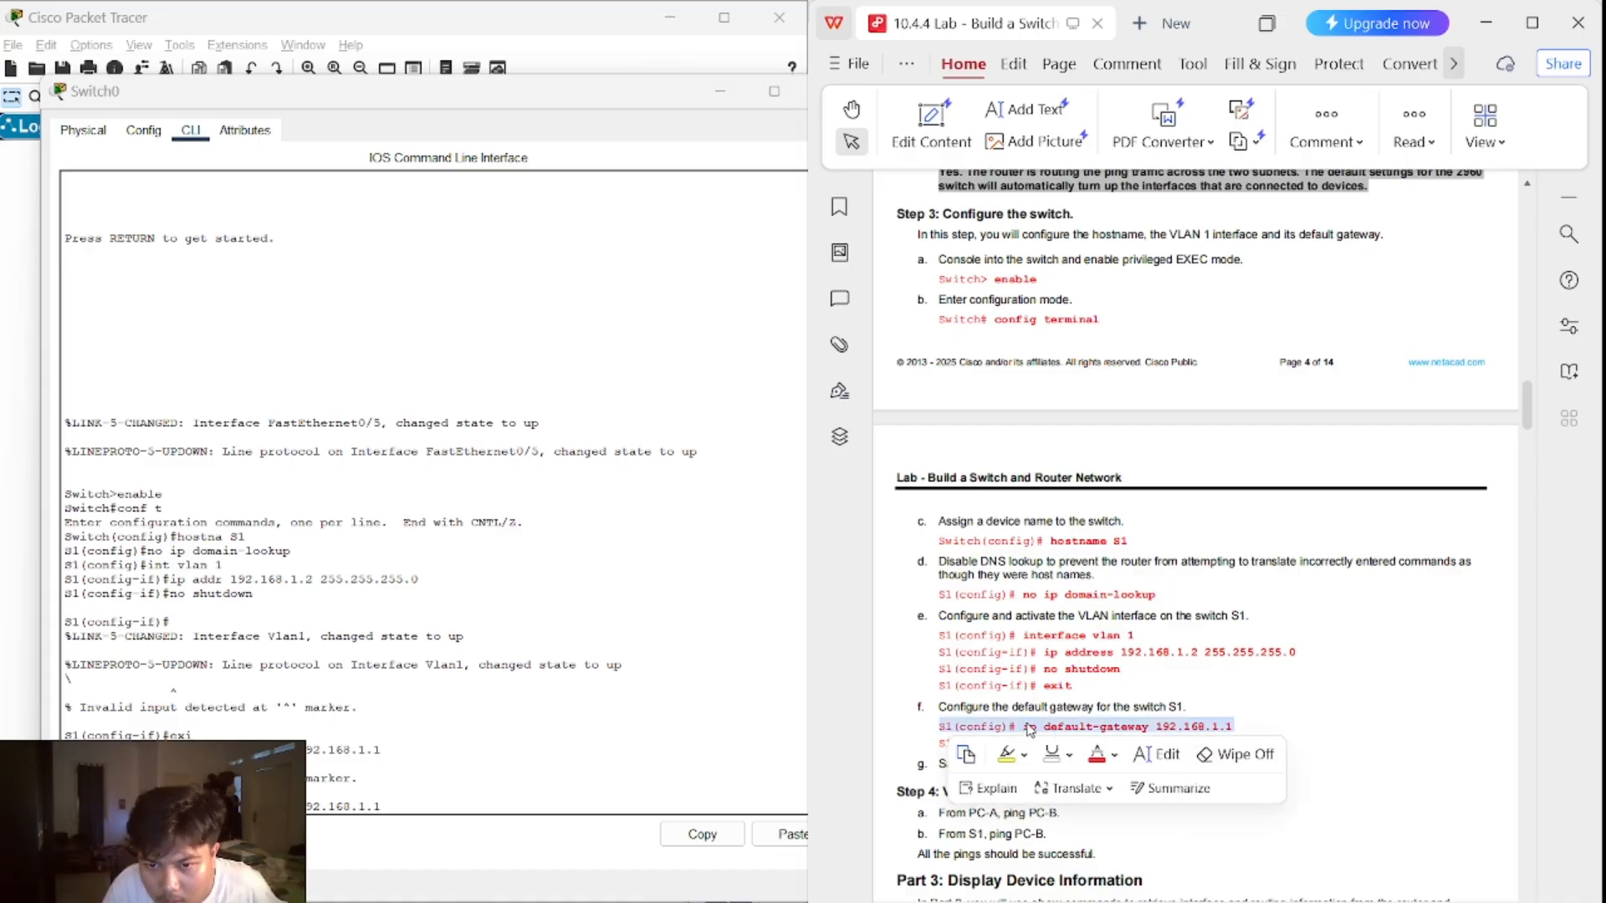
pyautogui.hotkey('ctrl', 'c')
pyautogui.click(769, 834)
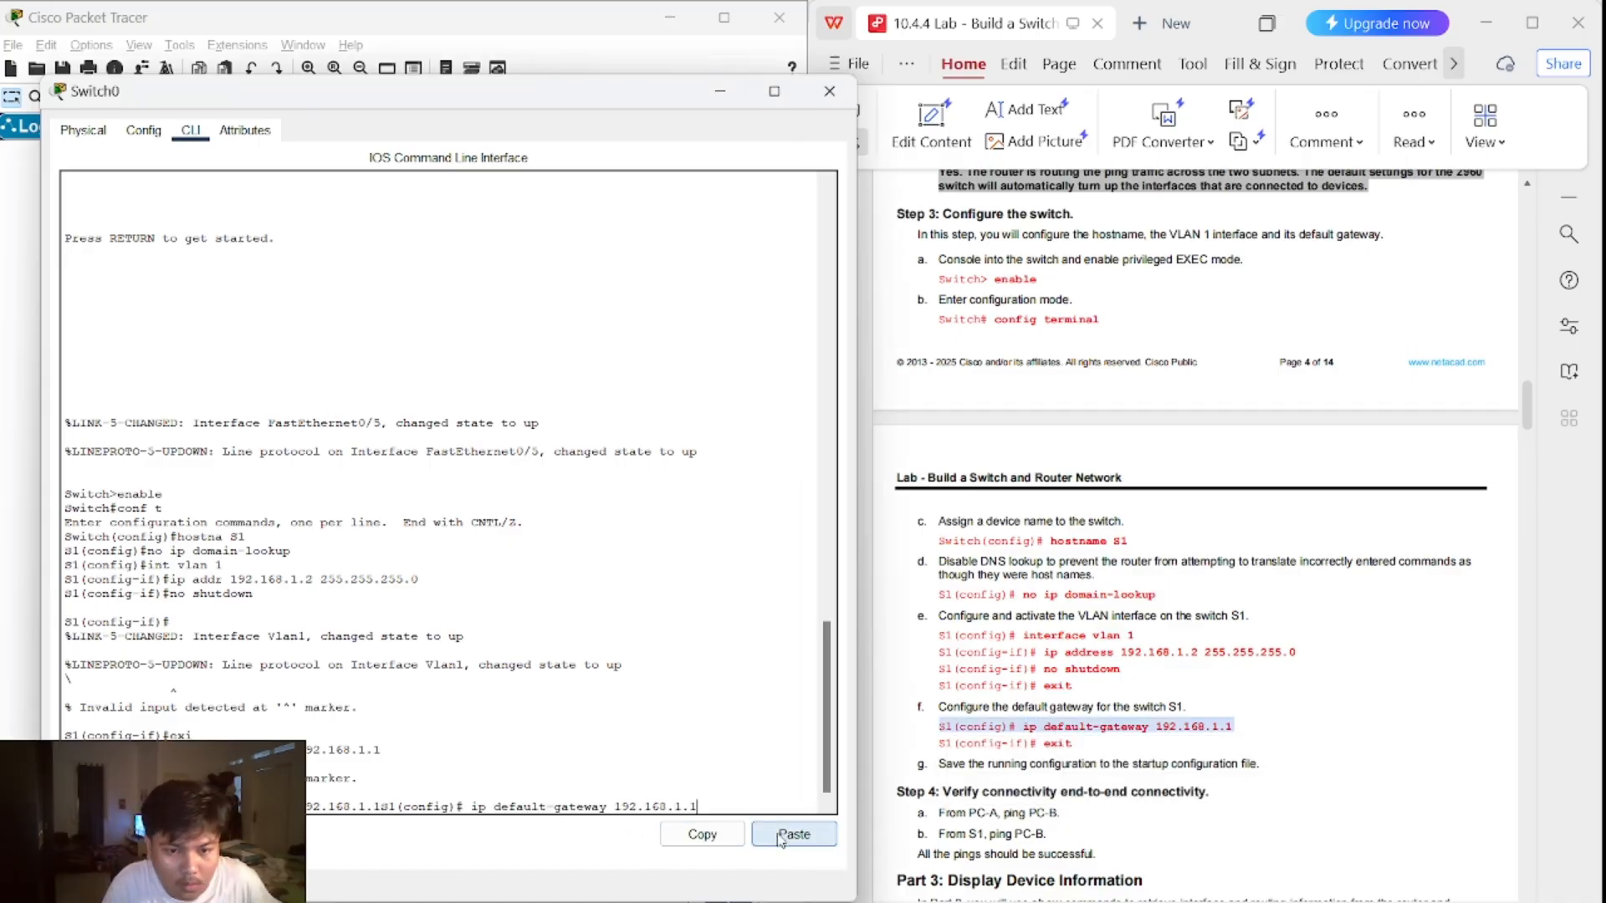
pyautogui.press('BackSpace')
pyautogui.press('BackSpace')
pyautogui.press('BackSpace')
pyautogui.press('BackSpace')
pyautogui.press('BackSpace')
pyautogui.press('BackSpace')
pyautogui.press('BackSpace')
pyautogui.press('BackSpace')
pyautogui.press('BackSpace')
pyautogui.press('BackSpace')
pyautogui.press('BackSpace')
pyautogui.press('BackSpace')
pyautogui.press('BackSpace')
pyautogui.press('BackSpace')
pyautogui.press('BackSpace')
pyautogui.press('BackSpace')
pyautogui.press('BackSpace')
pyautogui.press('BackSpace')
pyautogui.press('BackSpace')
pyautogui.press('BackSpace')
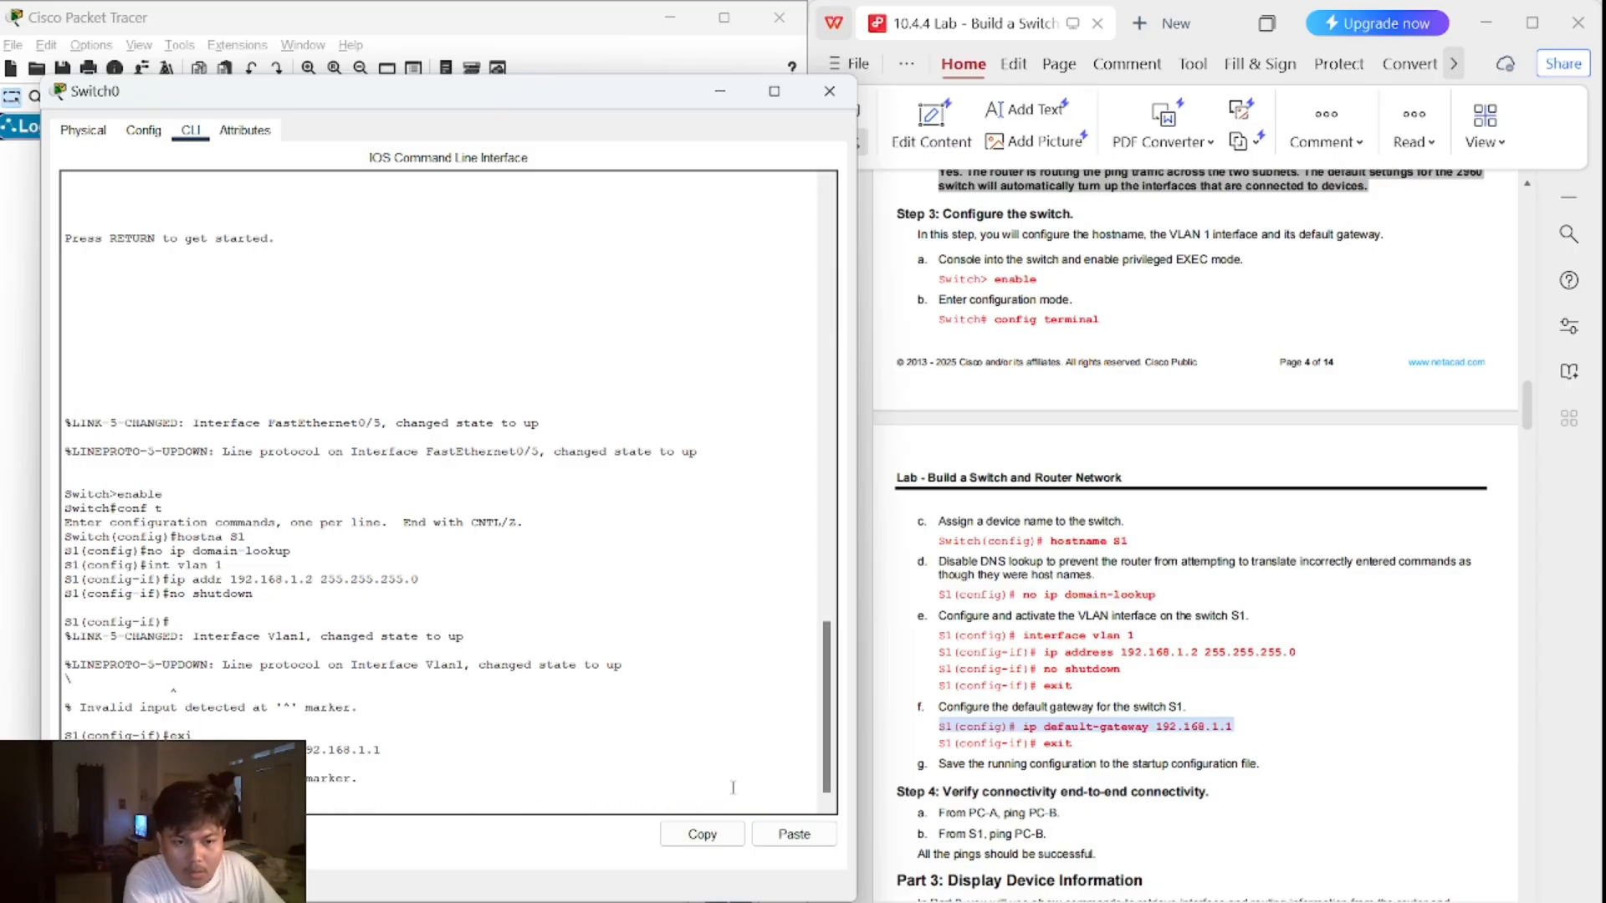
# - Paste the copied line at S1's prompt, strip its prompt prefix and run ip default-gateway 192.168.1.1
pyautogui.click(789, 832)
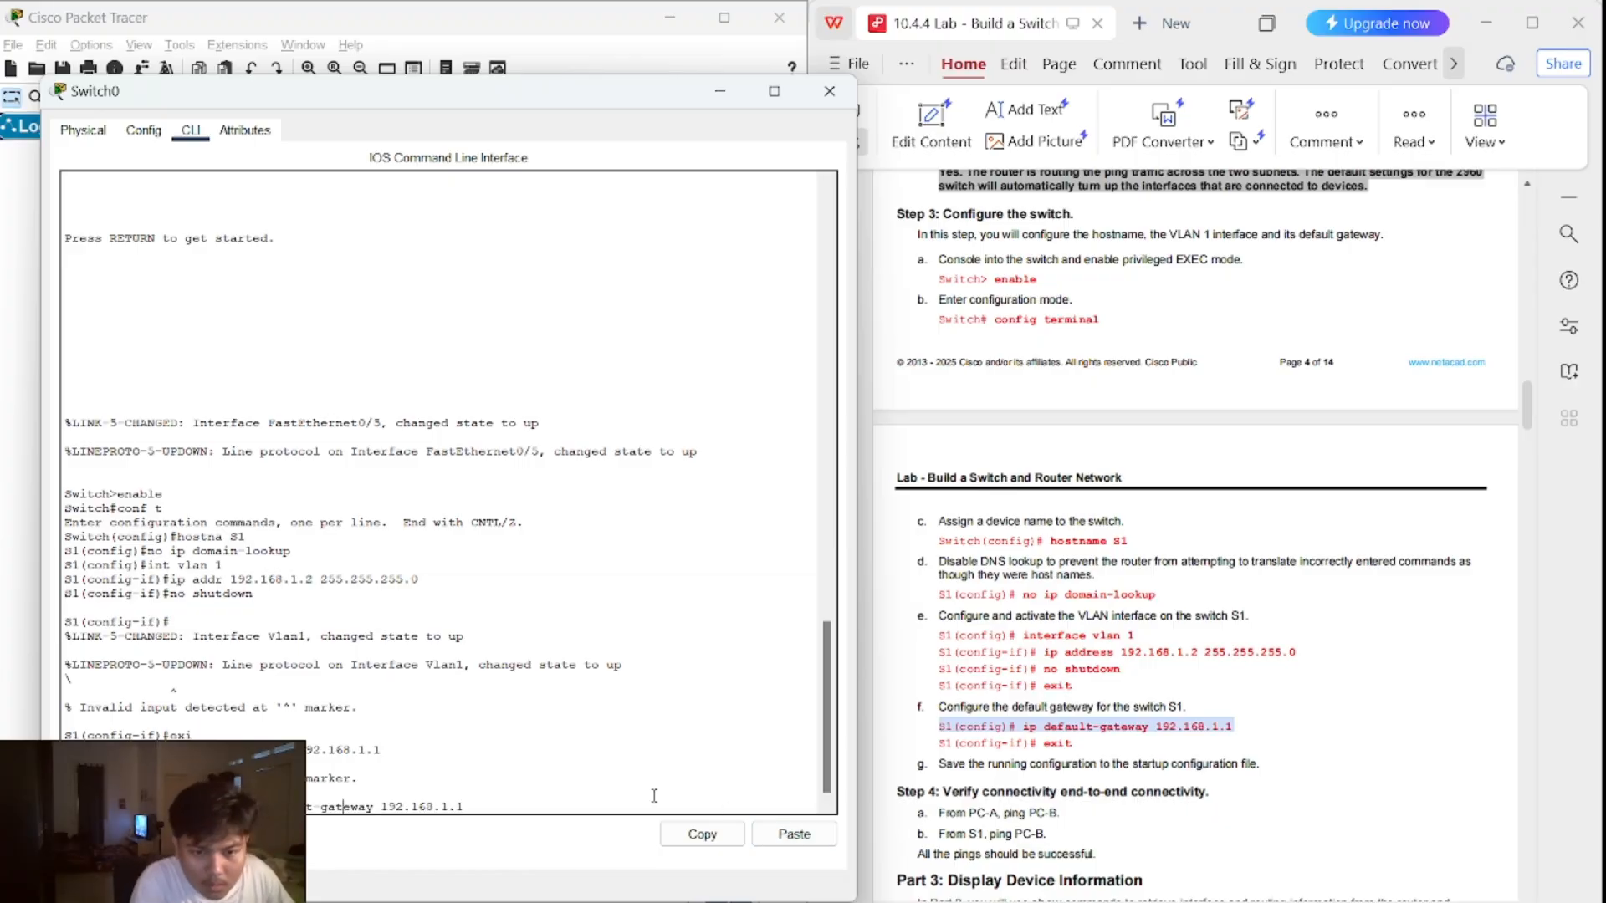
pyautogui.press('BackSpace')
pyautogui.press('BackSpace')
pyautogui.press('BackSpace')
pyautogui.press('BackSpace')
pyautogui.press('BackSpace')
pyautogui.press('BackSpace')
pyautogui.press('BackSpace')
pyautogui.press('BackSpace')
pyautogui.press('BackSpace')
pyautogui.press('BackSpace')
pyautogui.press('BackSpace')
pyautogui.press('BackSpace')
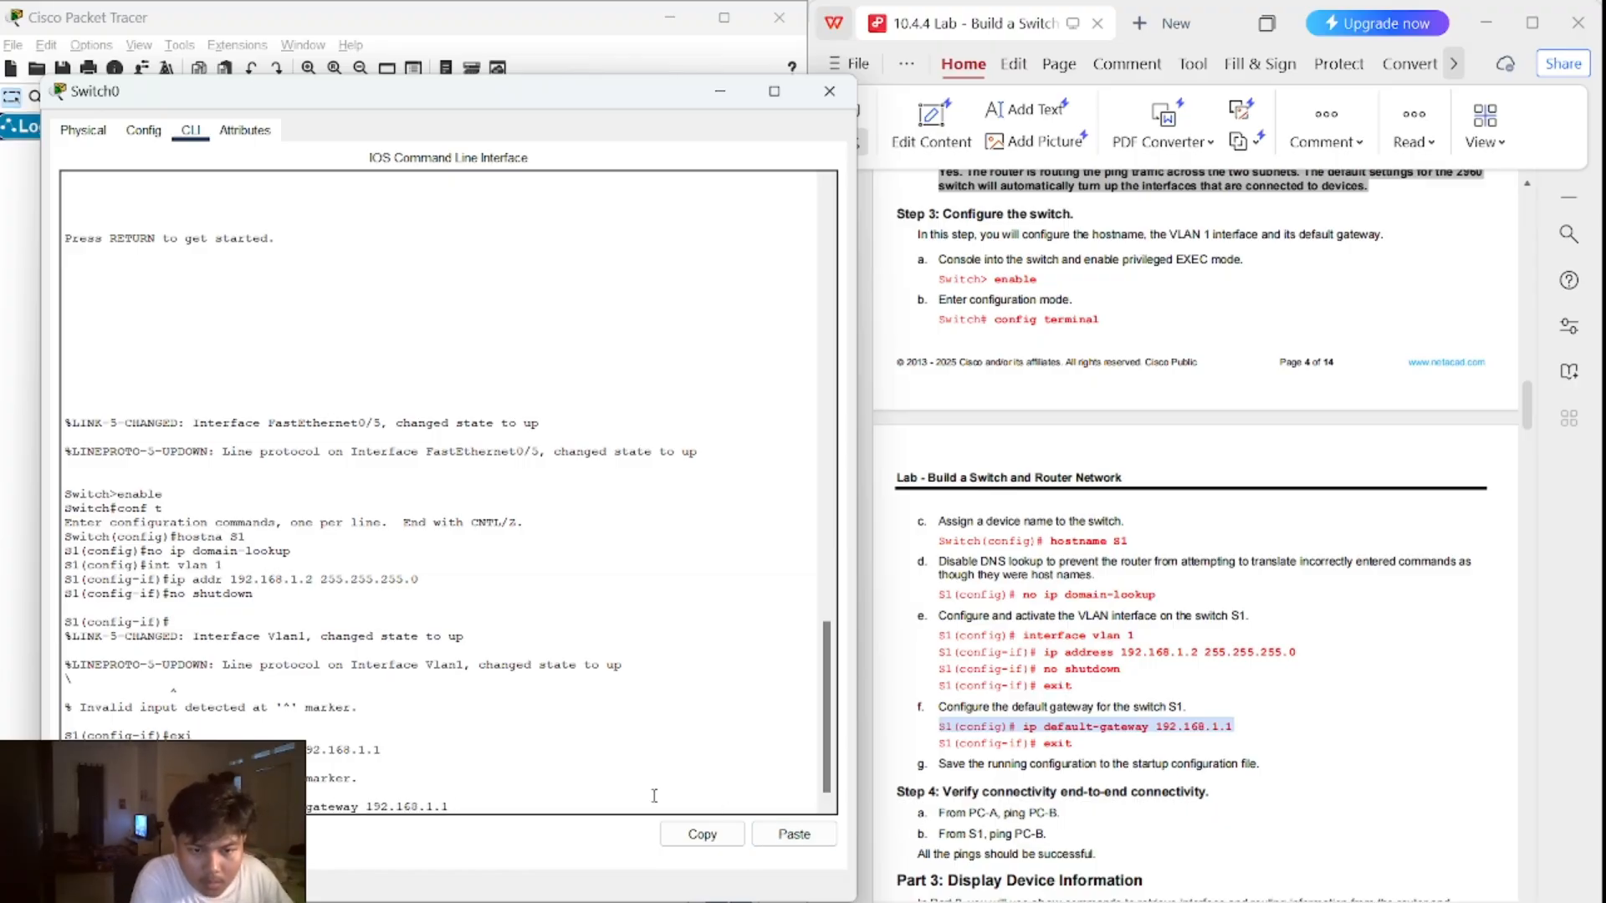
pyautogui.press('Return')
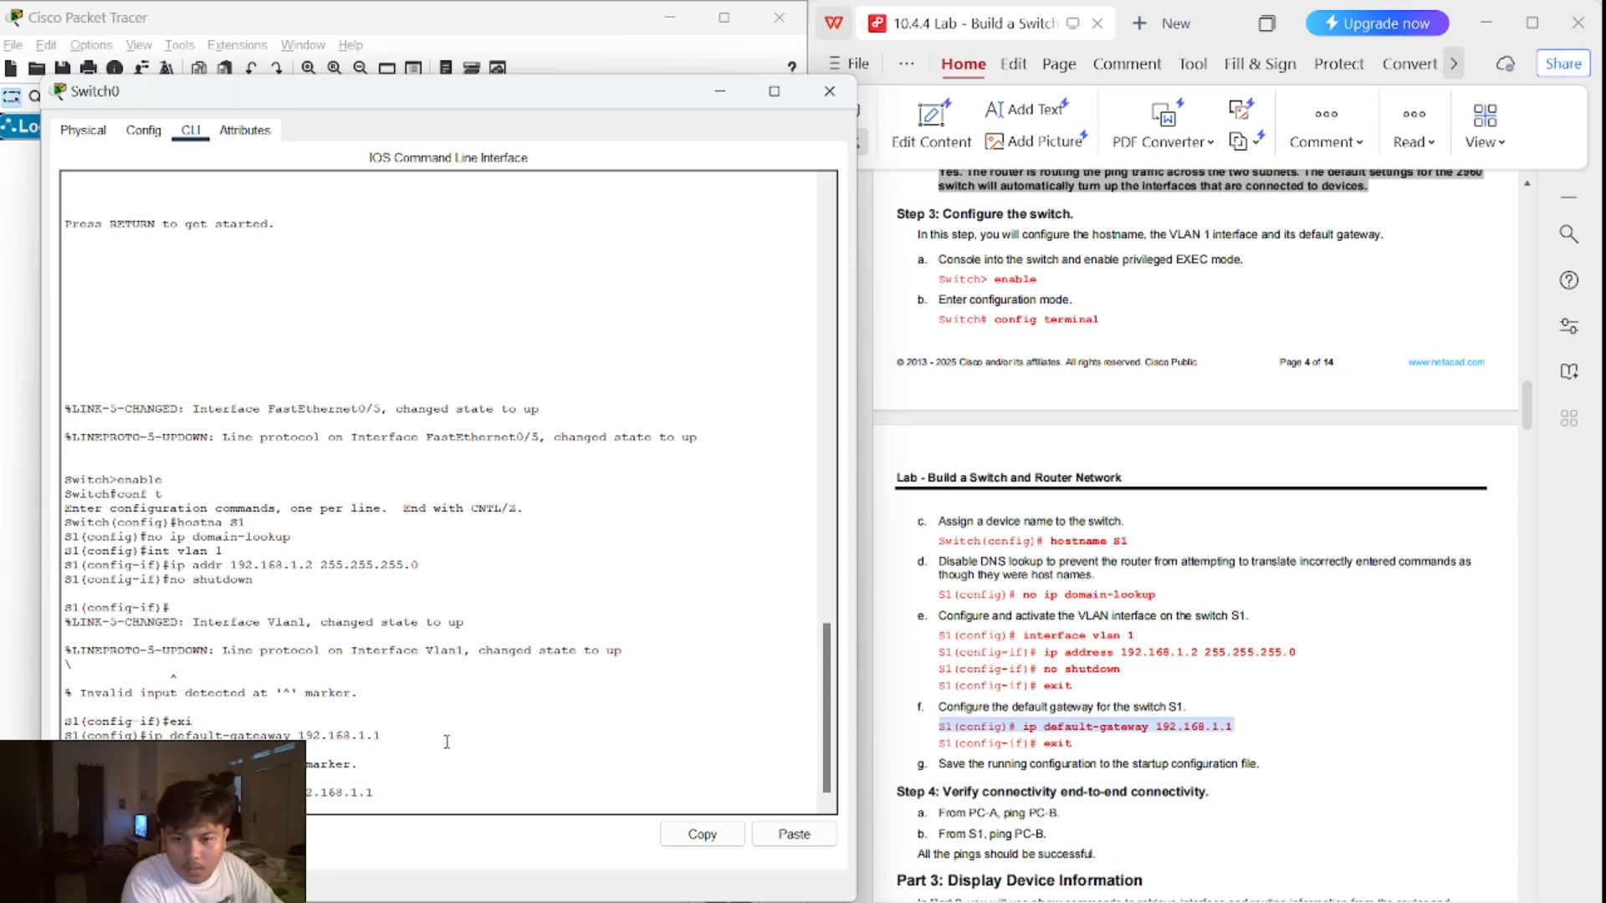
# - Exit global configuration mode on S1, returning to the privileged EXEC prompt
pyautogui.press('Return')
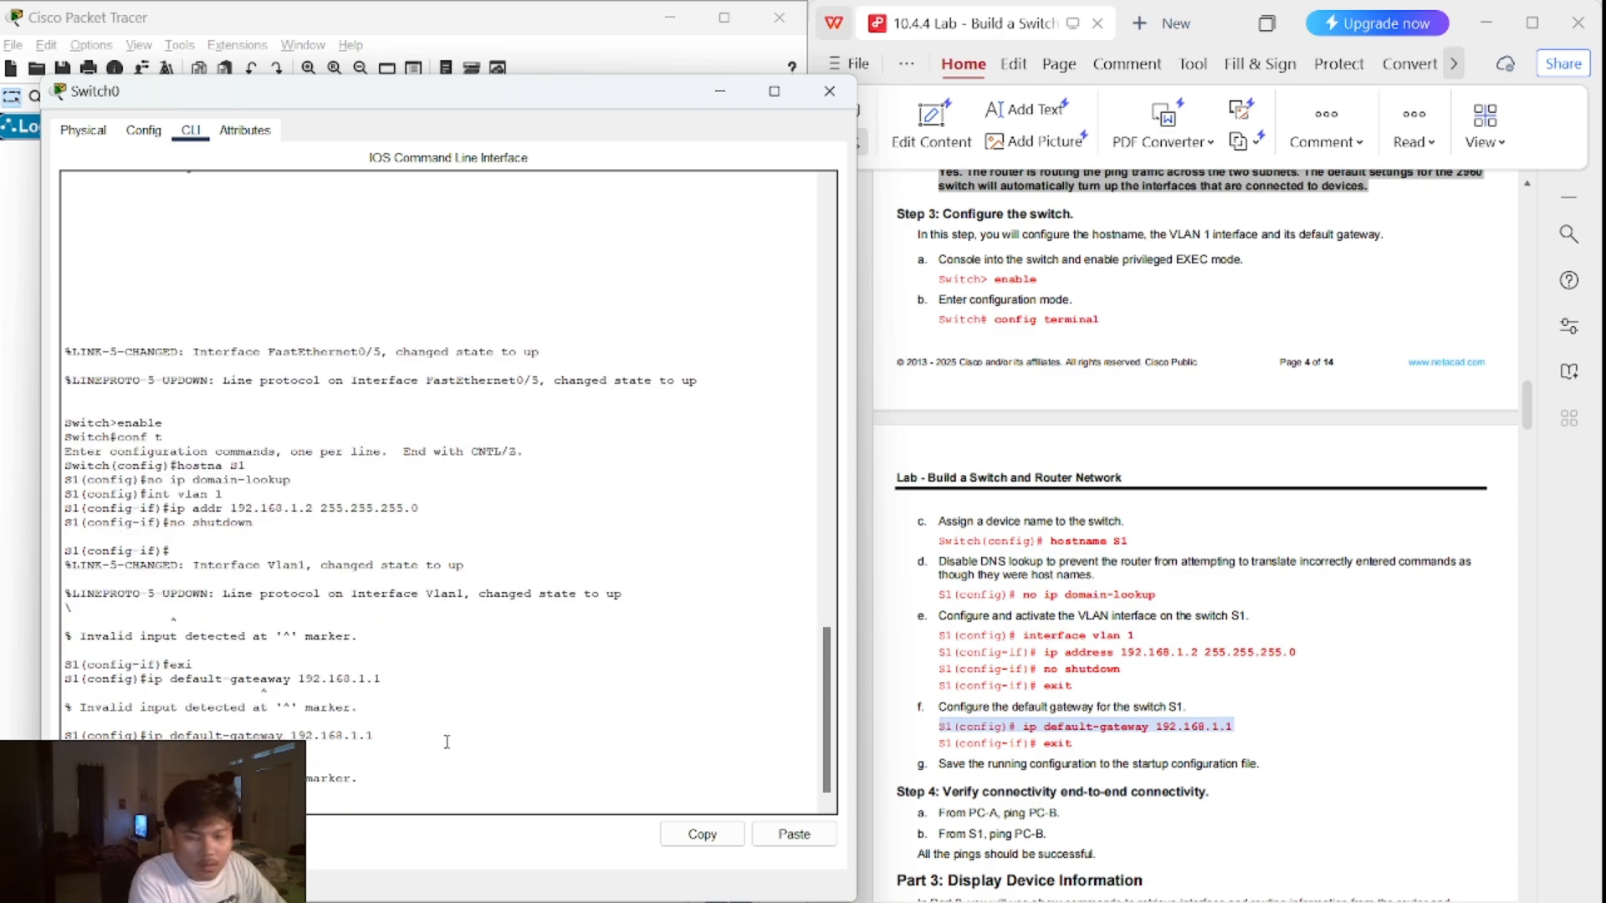
pyautogui.press('Return')
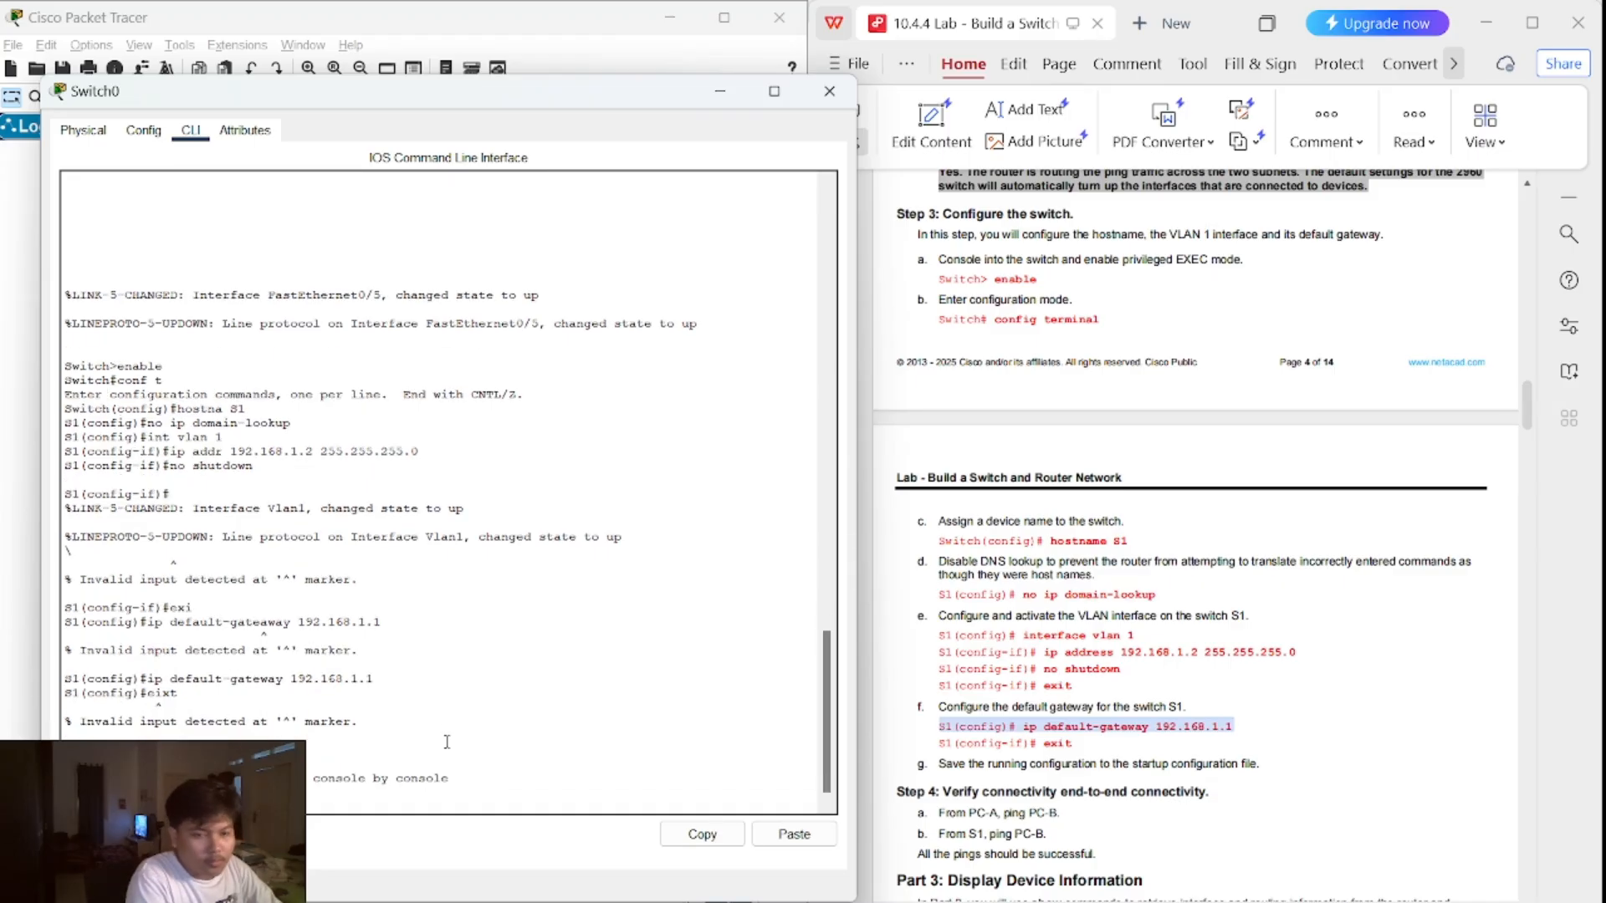
pyautogui.press('Return')
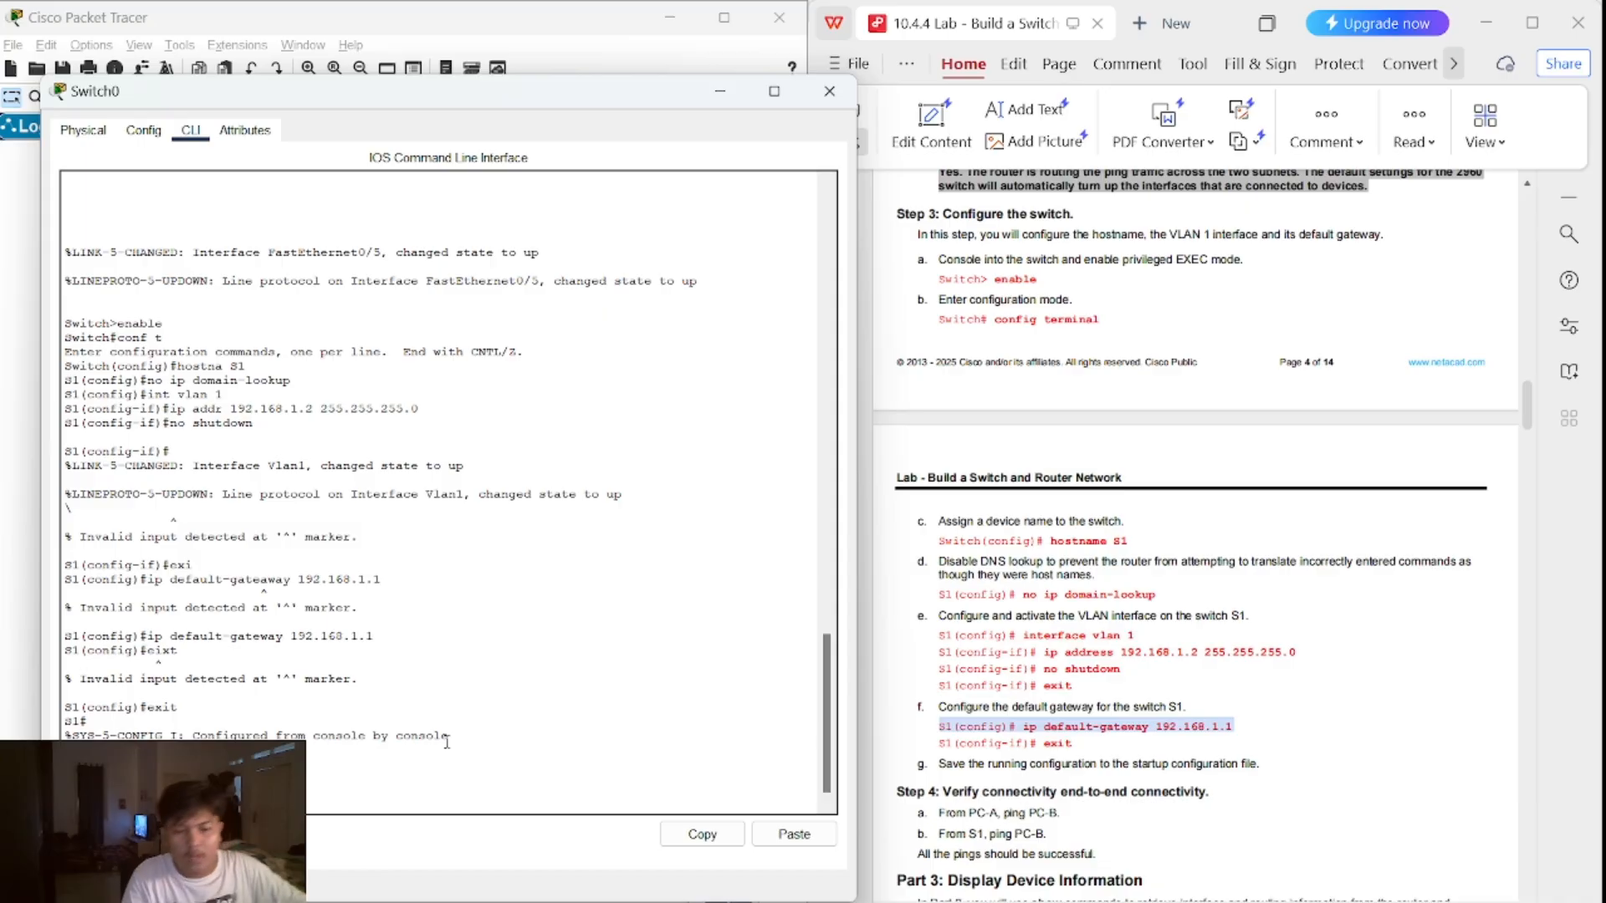
# - Advance the lab document to Step 4 on end-to-end connectivity and close Switch0's window
pyautogui.click(1135, 727)
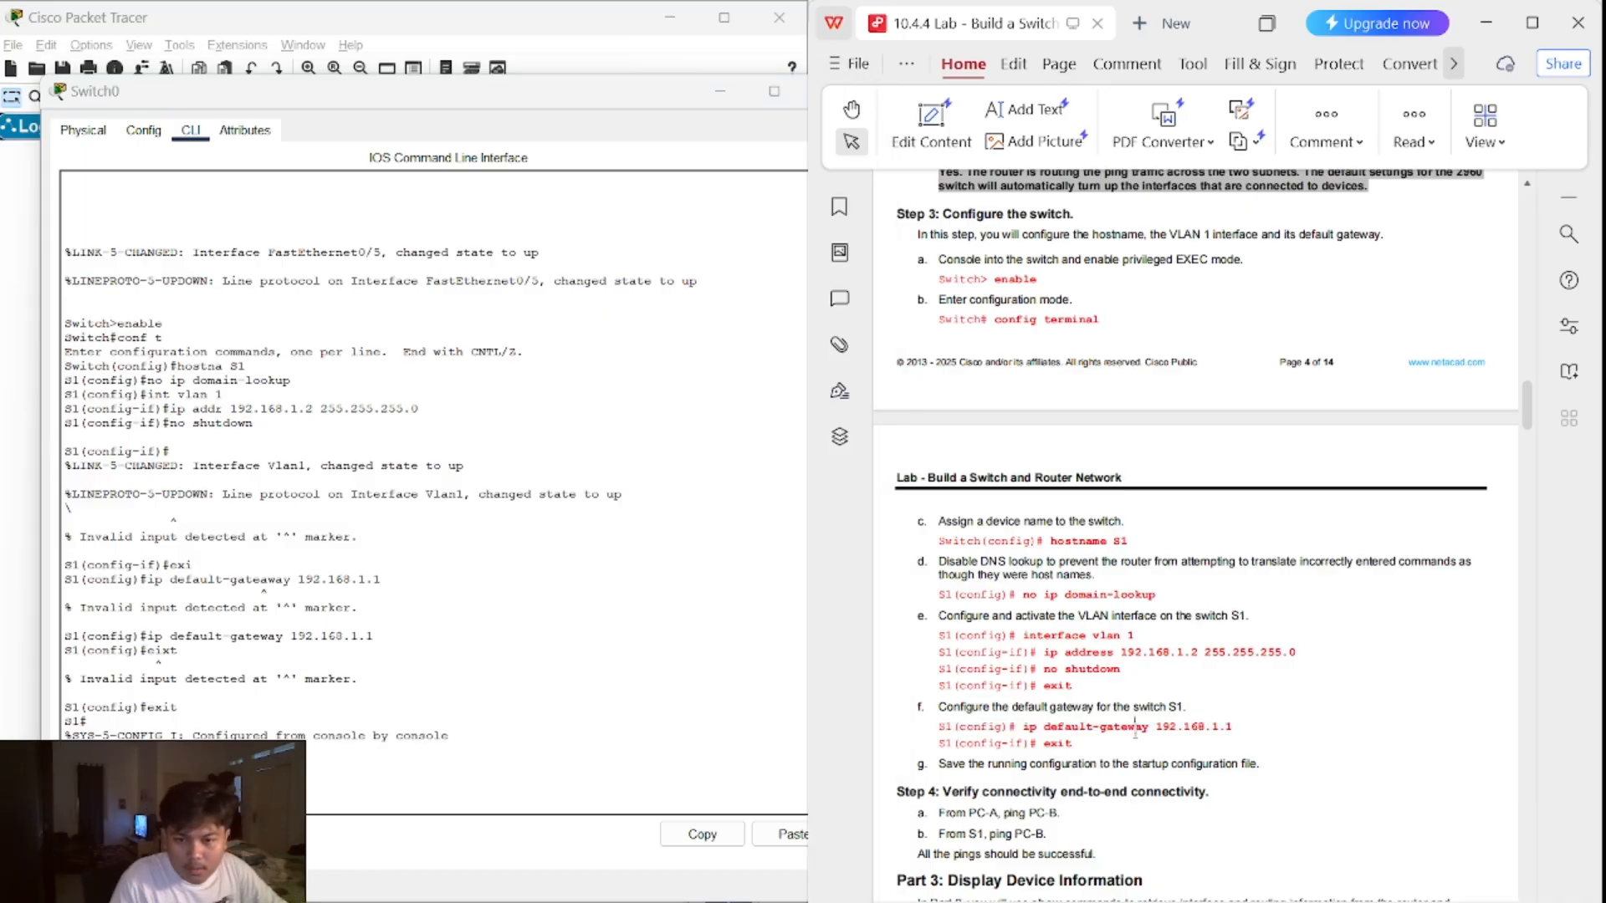
pyautogui.scroll(-5, 1096, 709)
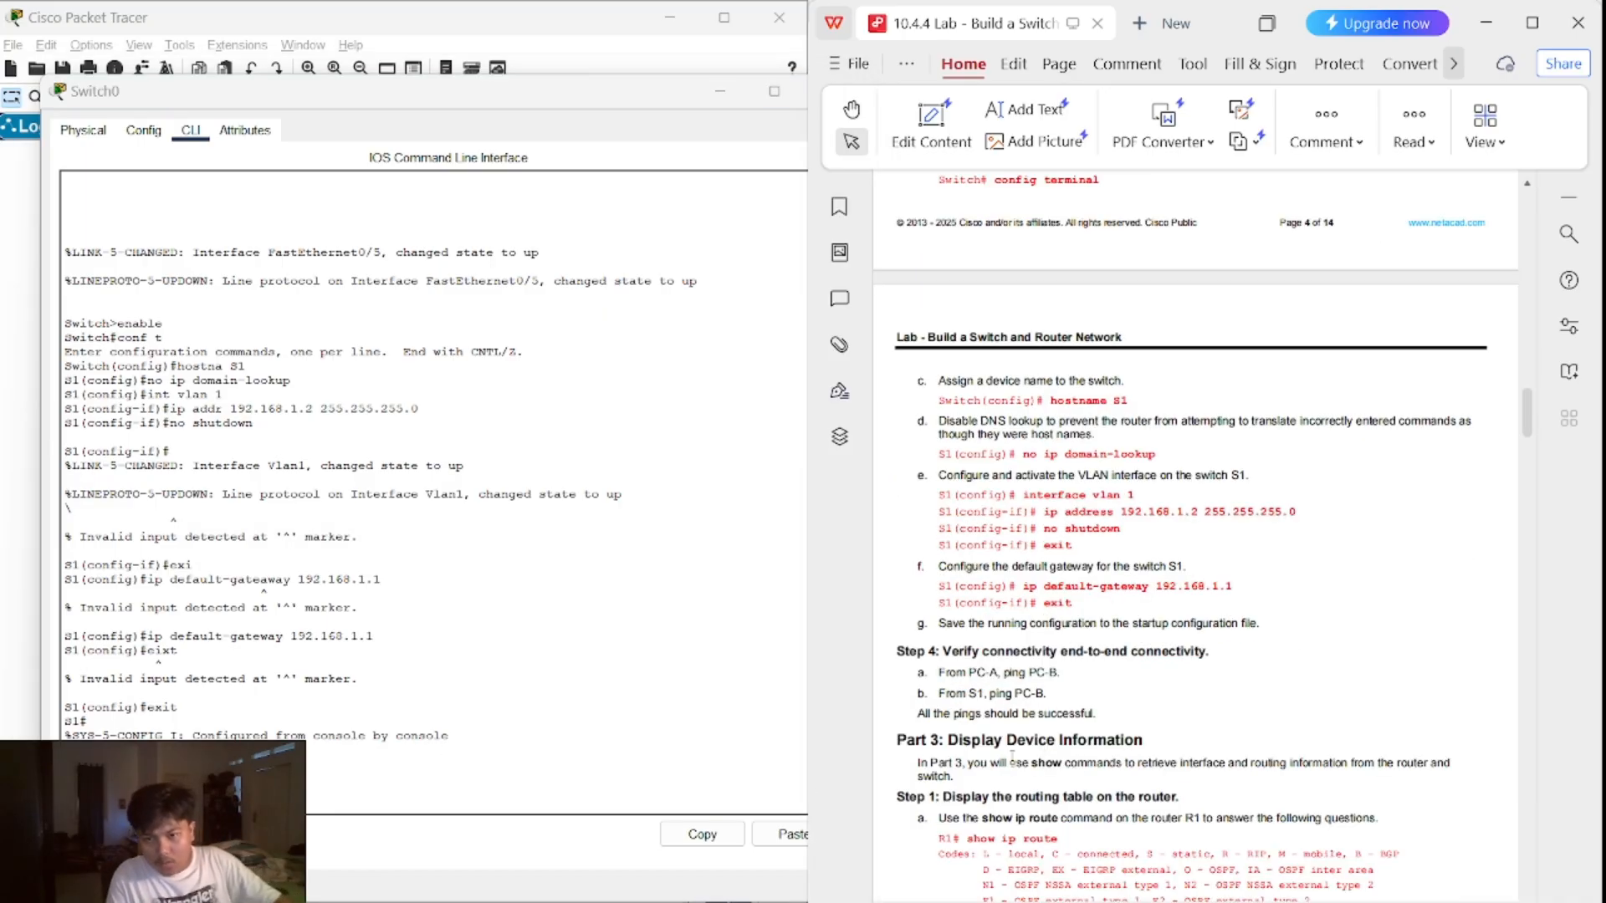
pyautogui.scroll(-1, 1009, 745)
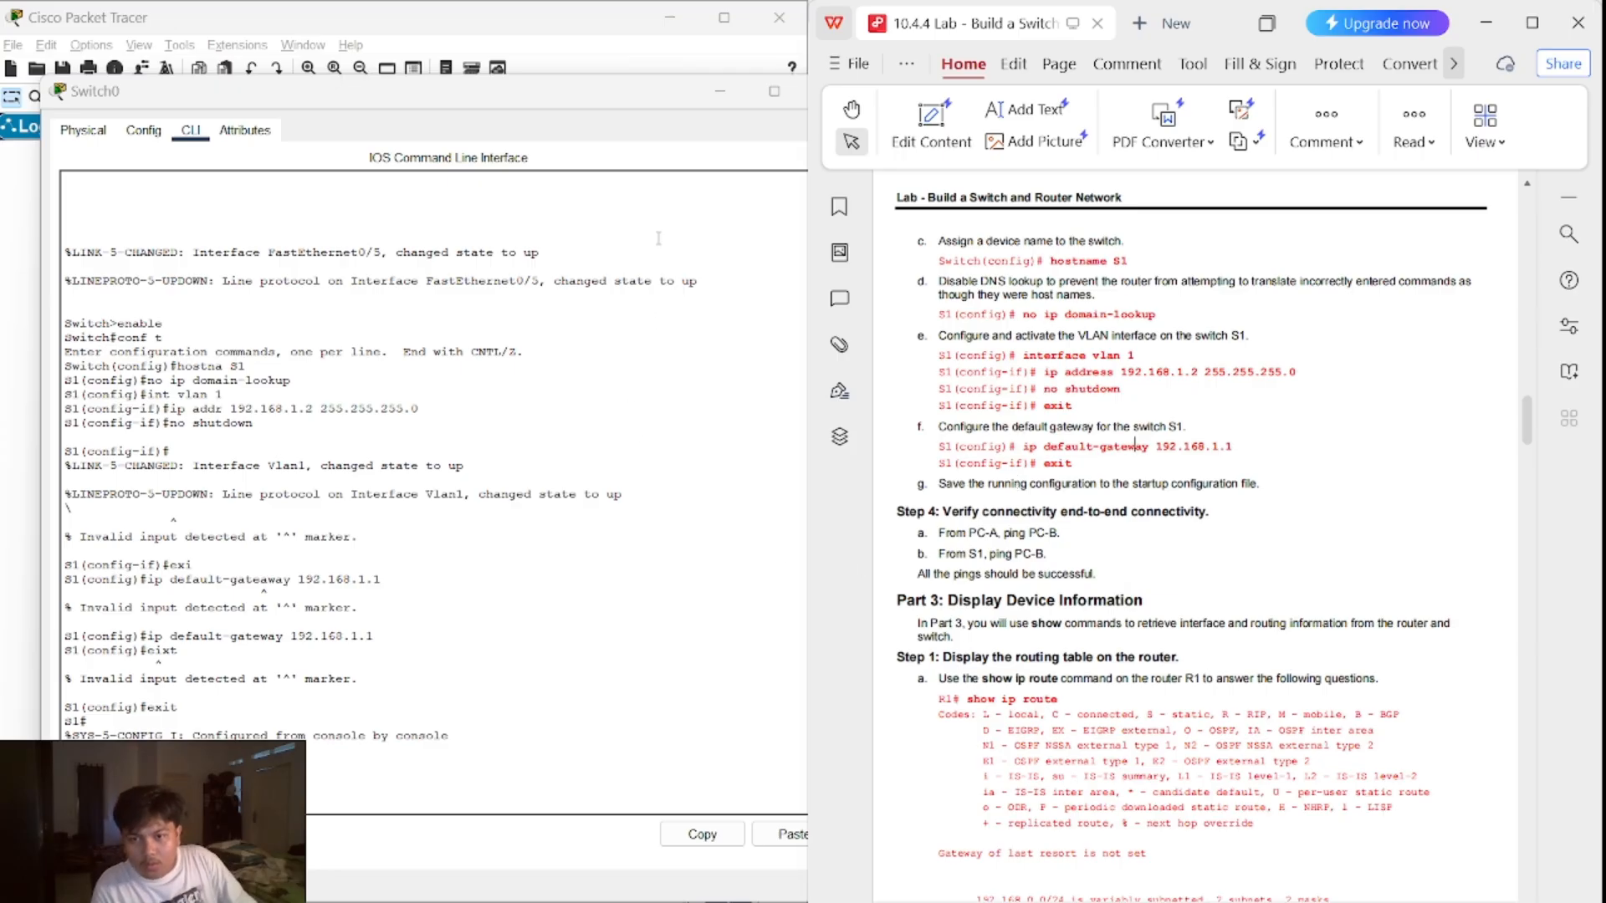
pyautogui.moveTo(677, 98); pyautogui.dragTo(547, 113)
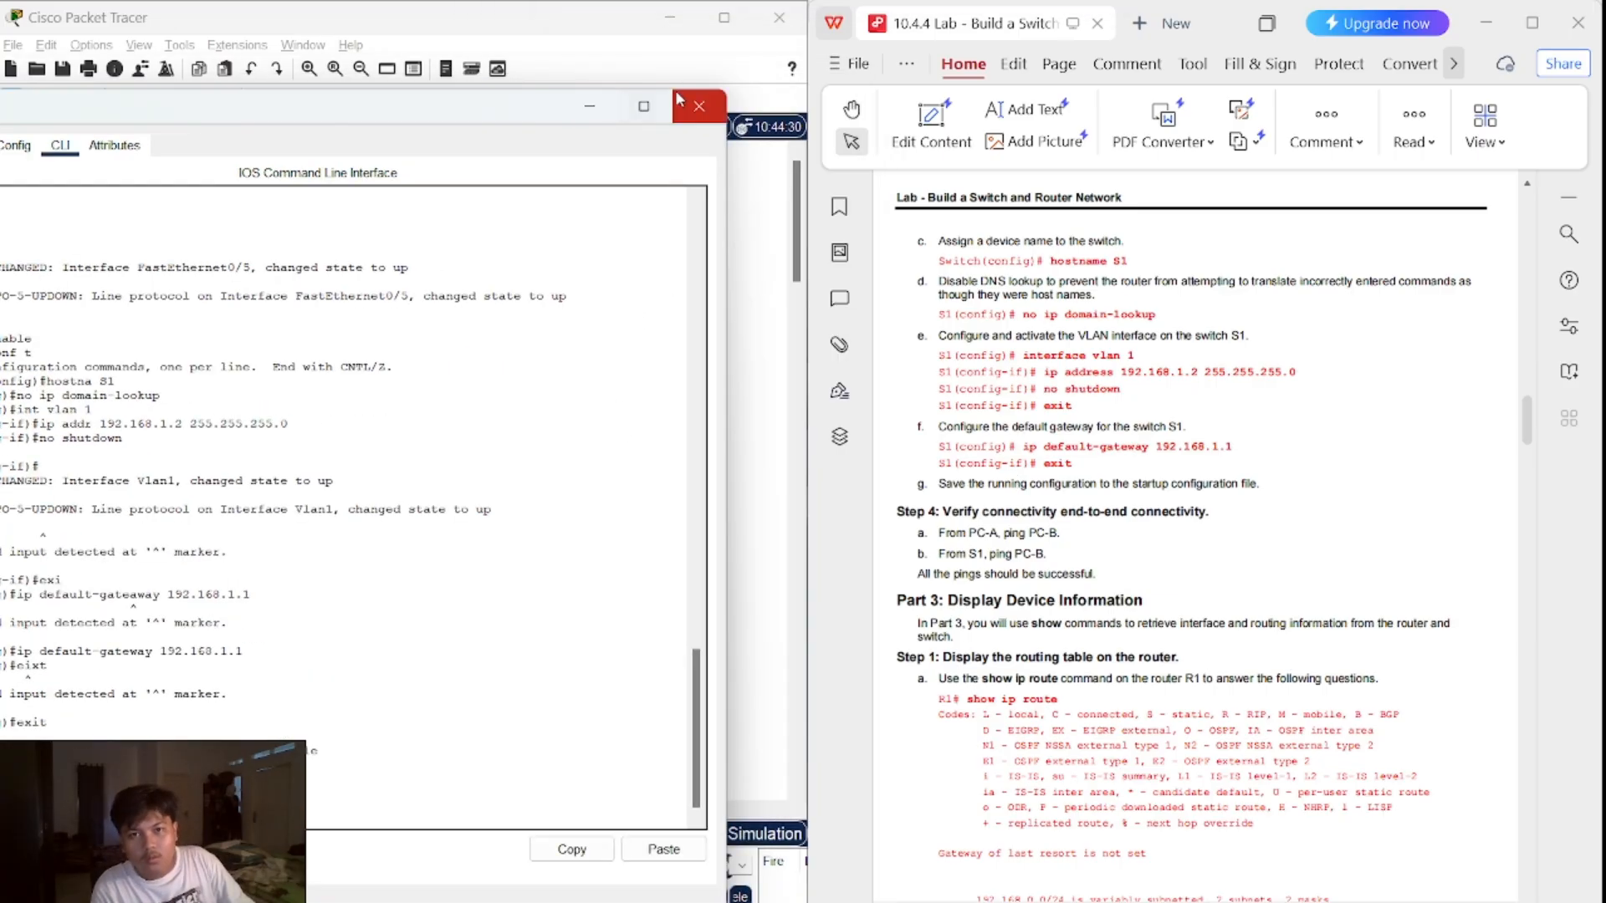
pyautogui.click(698, 105)
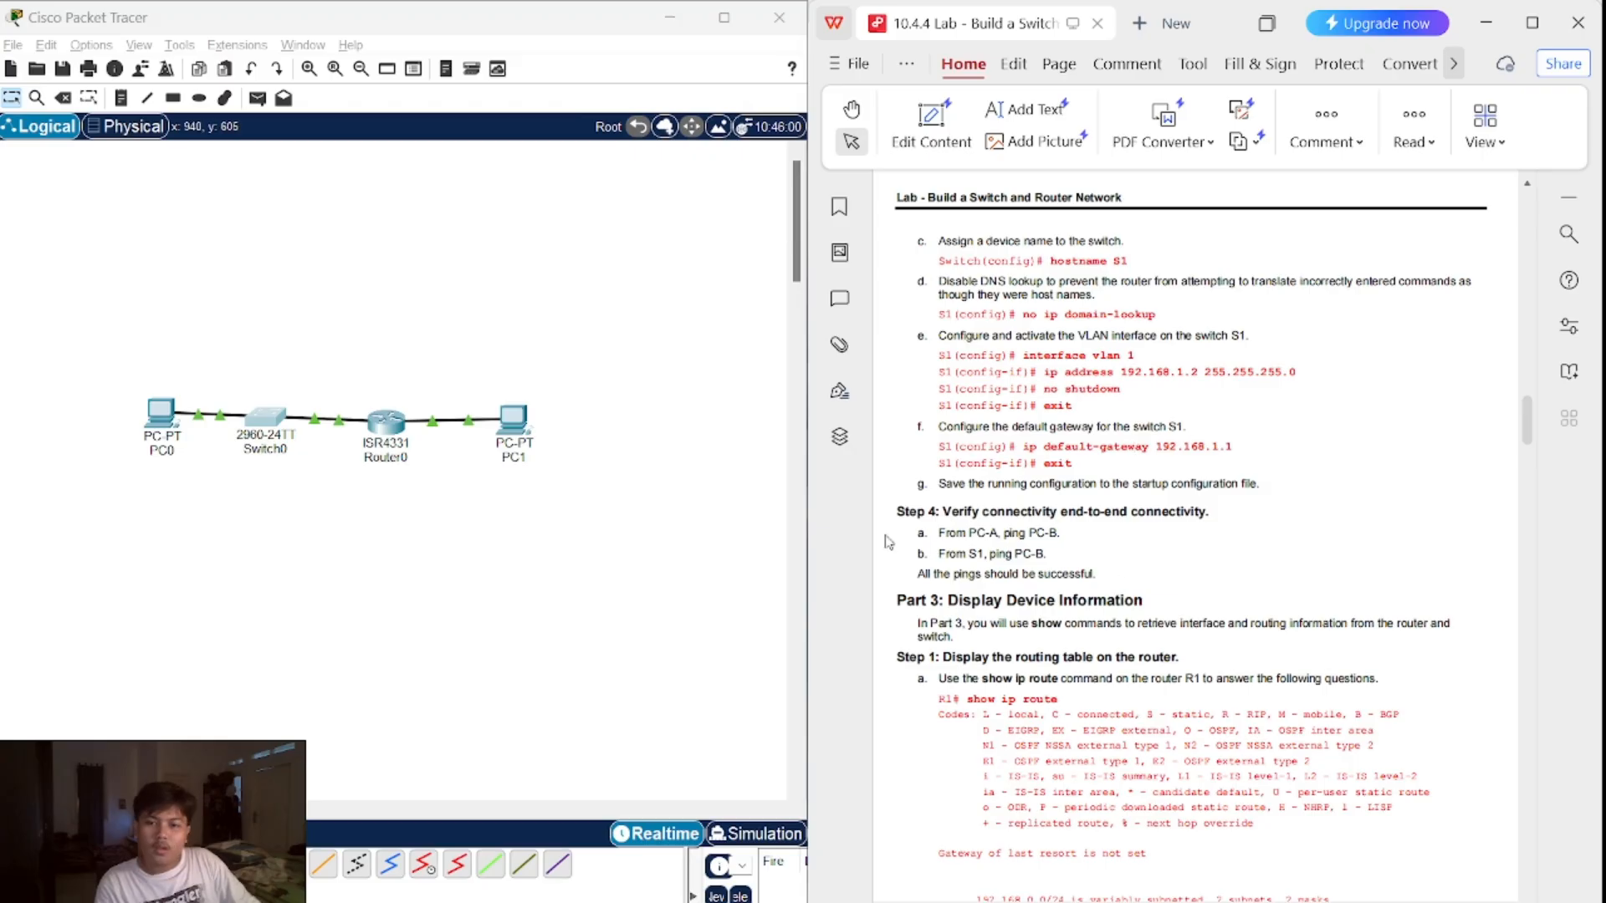
# - Test connectivity to S1 by pinging 192.168.1.2 from PC0's command prompt and return to the lab document
pyautogui.click(117, 383)
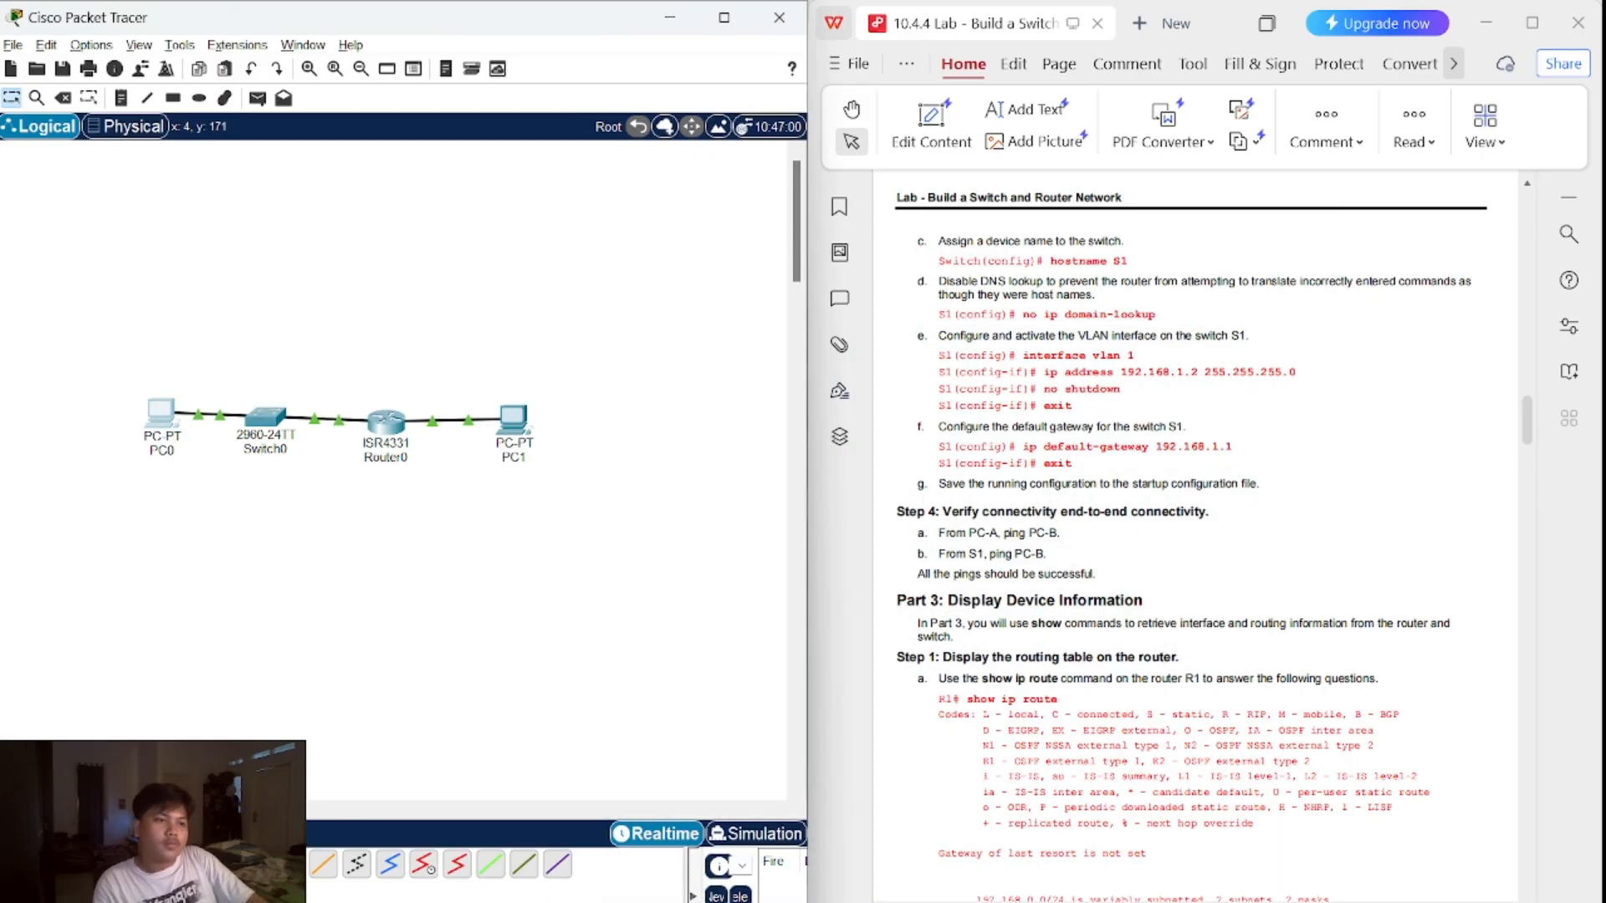
pyautogui.click(160, 411)
pyautogui.click(527, 322)
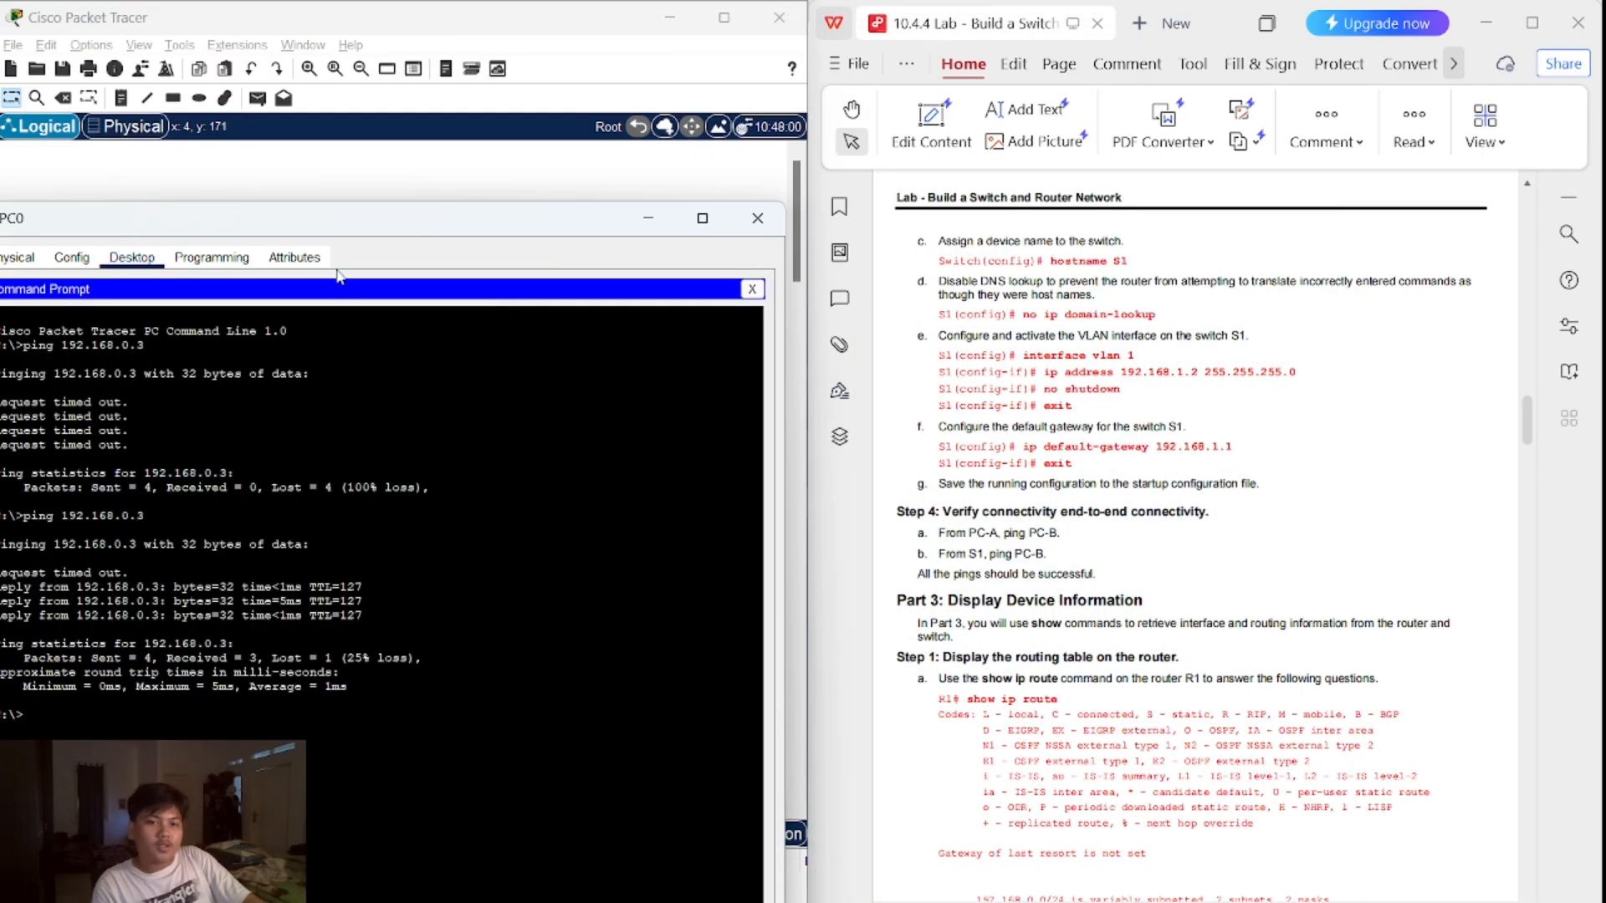
pyautogui.moveTo(326, 214); pyautogui.dragTo(478, 178)
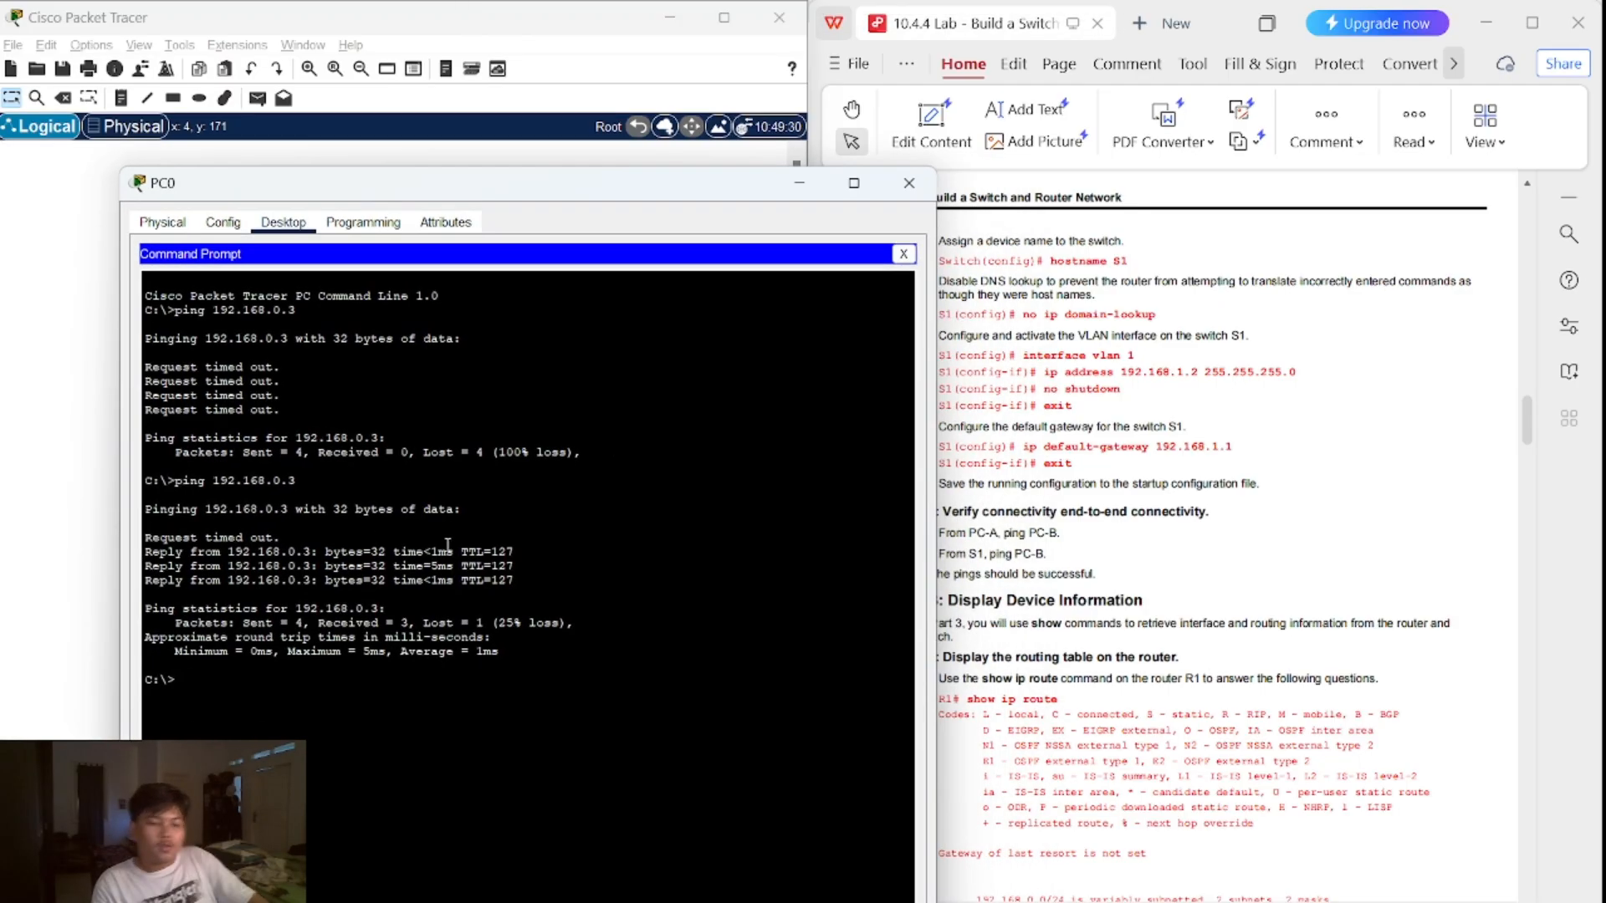
pyautogui.write('ping')
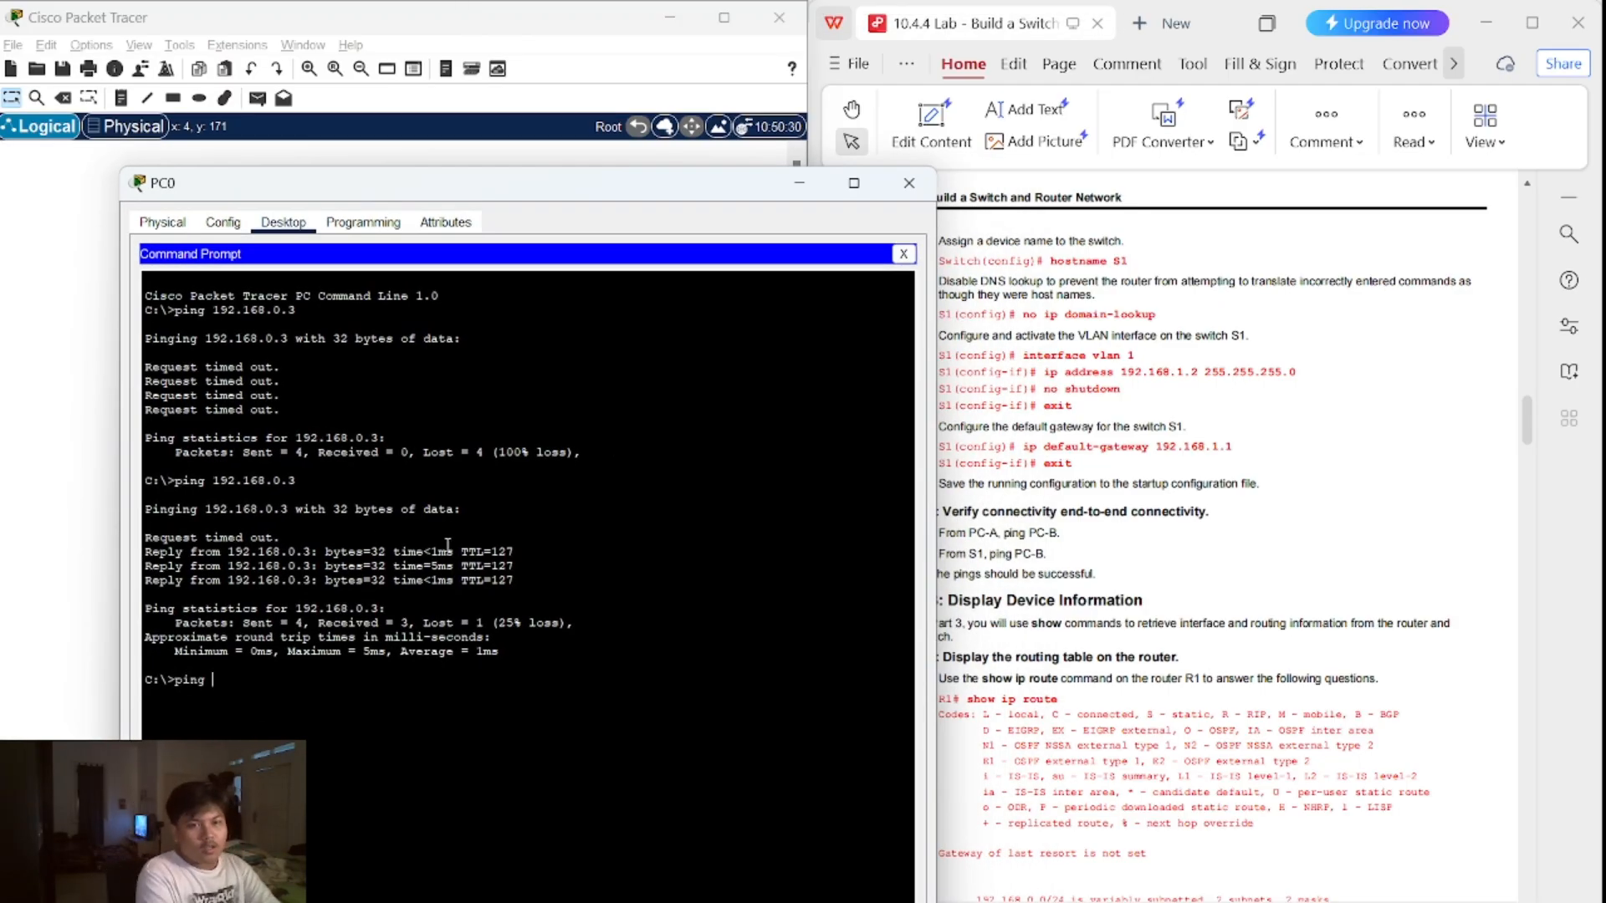
pyautogui.write(' 192')
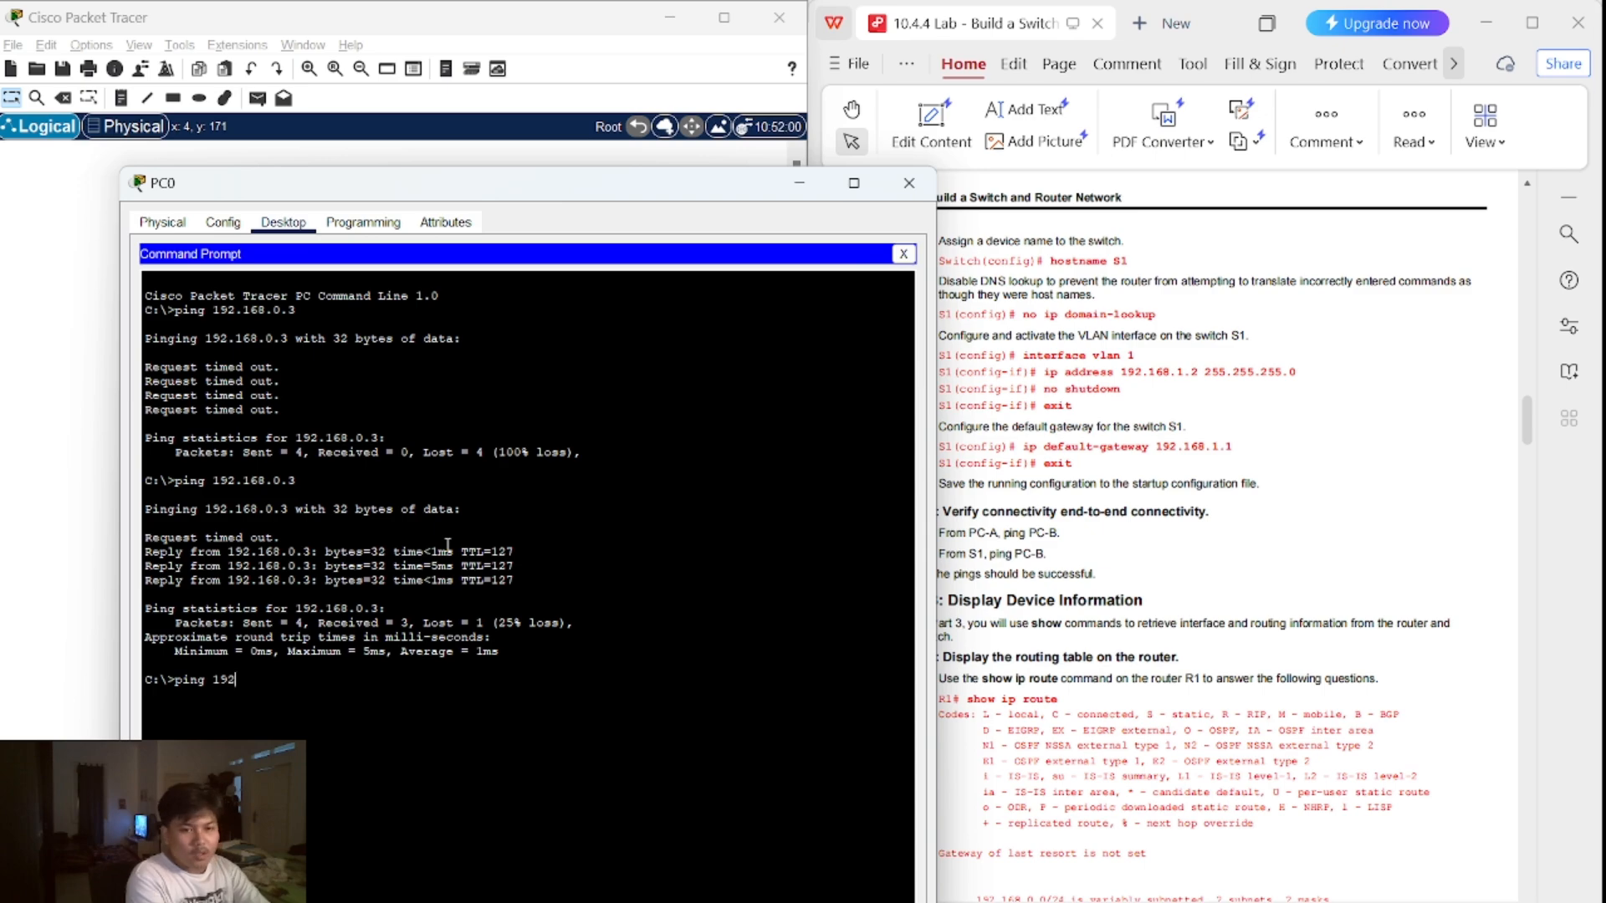
pyautogui.write('.168.1.')
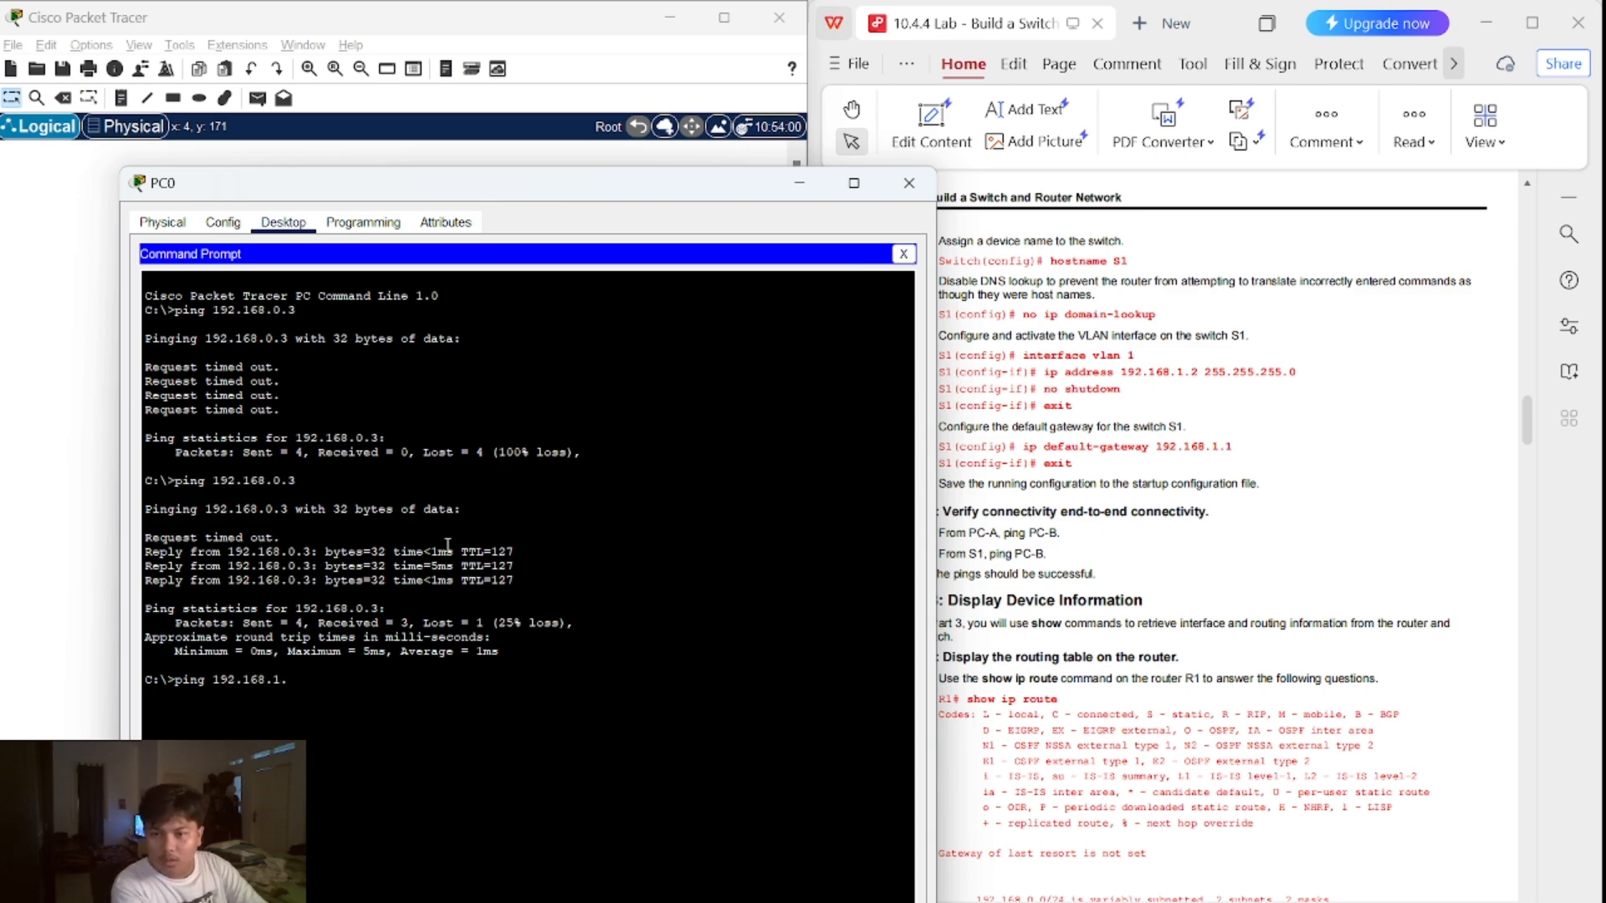
pyautogui.write('2')
pyautogui.press('Return')
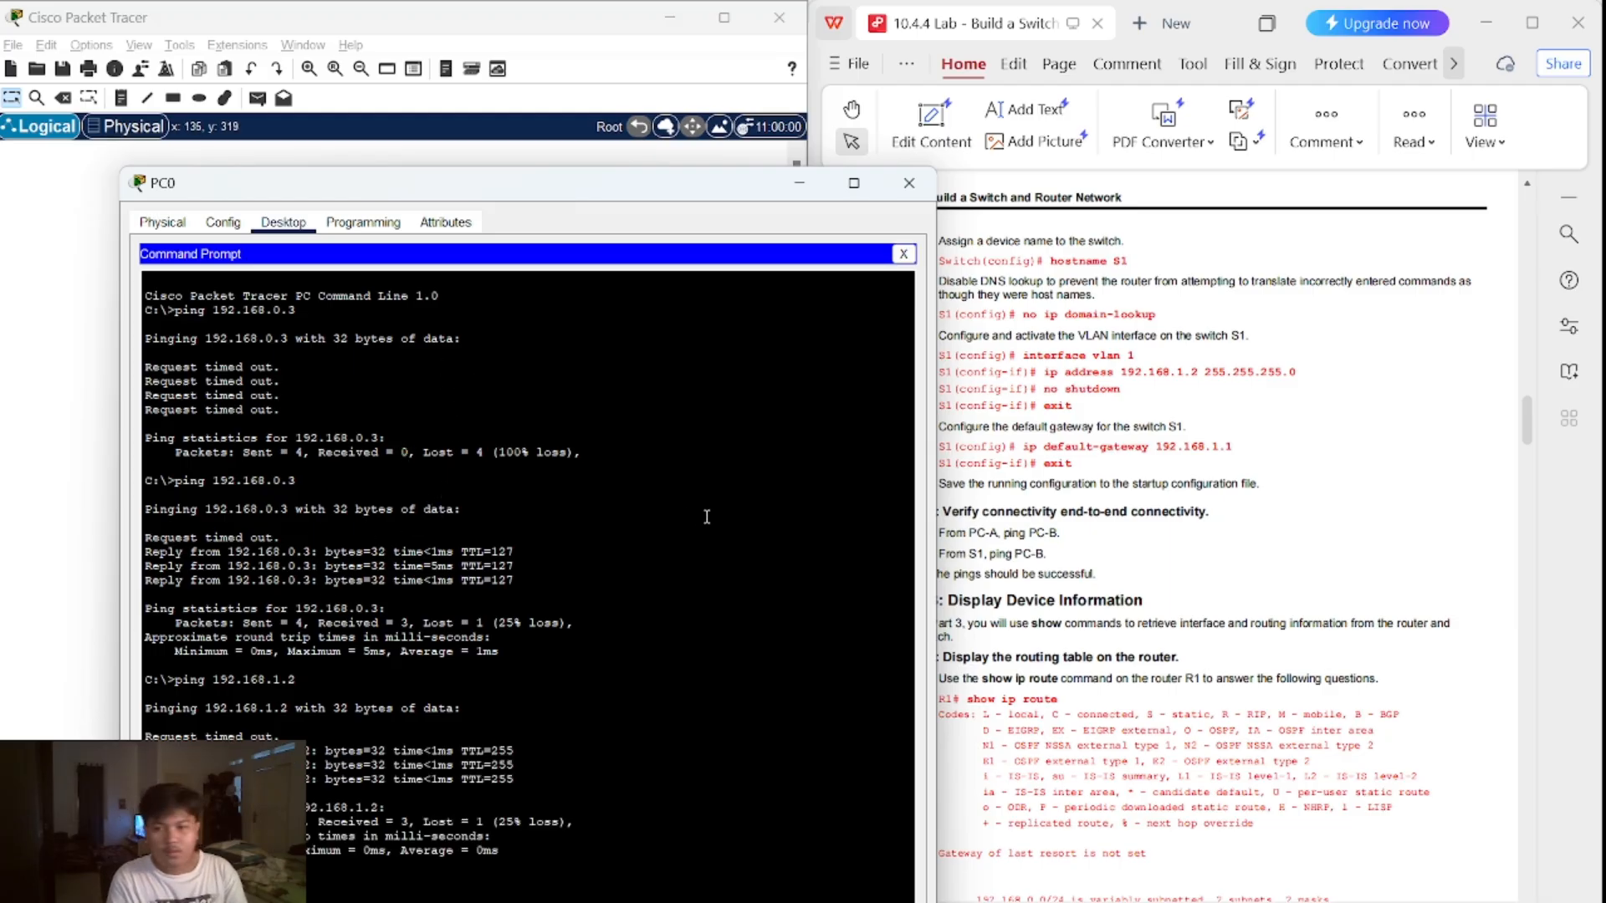
pyautogui.click(1246, 537)
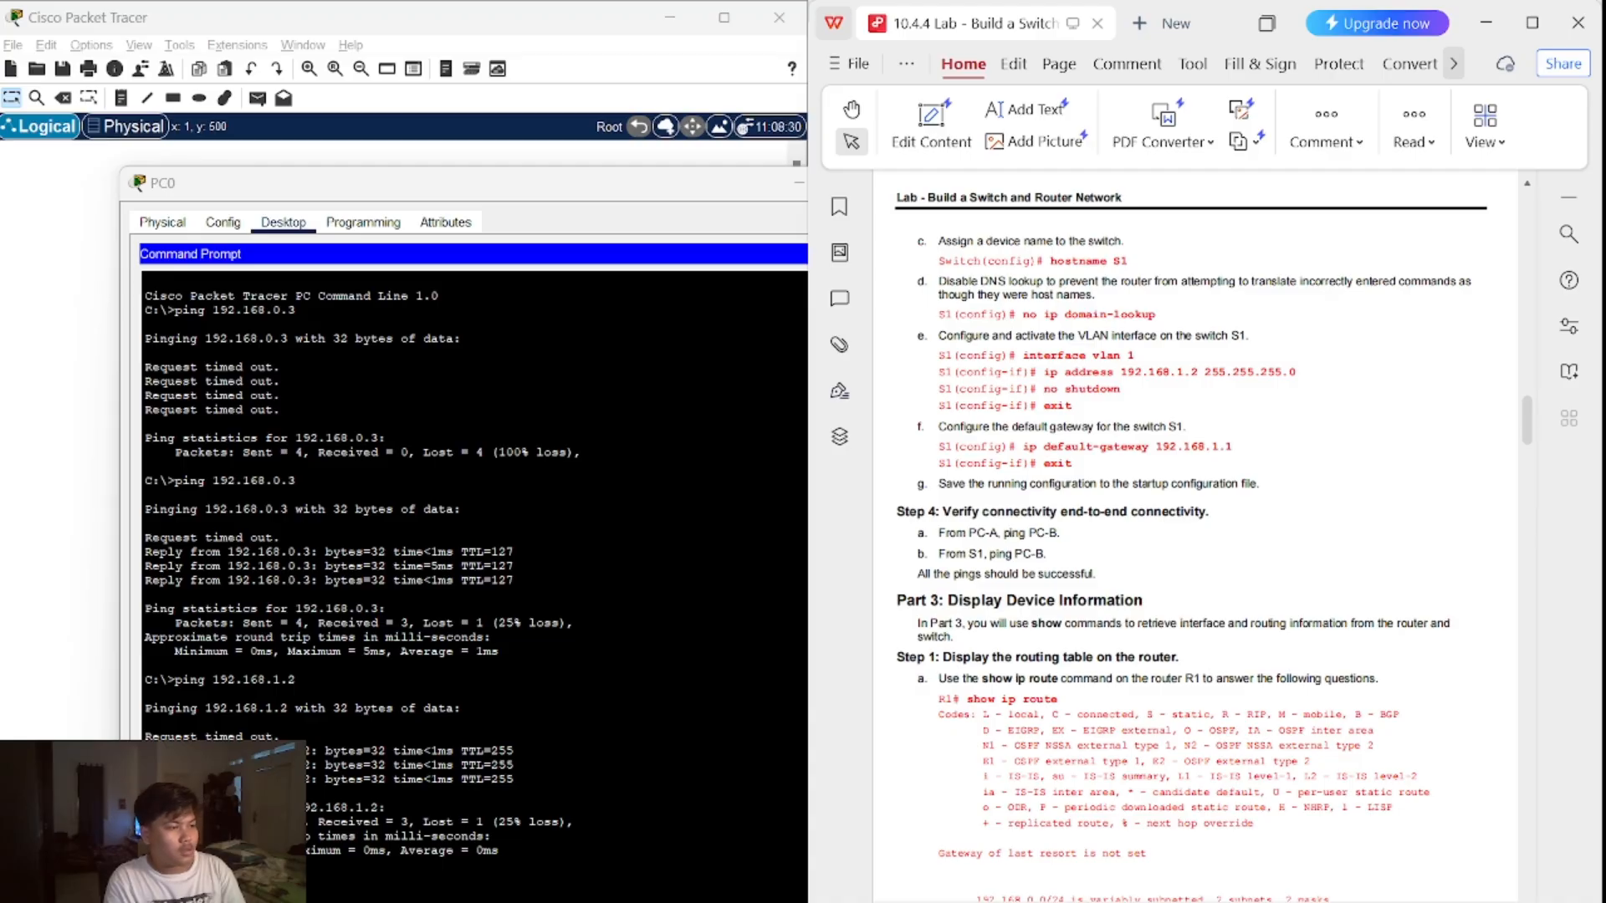
# - Test connectivity from PC0's command prompt by pinging 192.168.1.1 and 192.168.0.1, and close PC0's window
pyautogui.scroll(-3, 1154, 569)
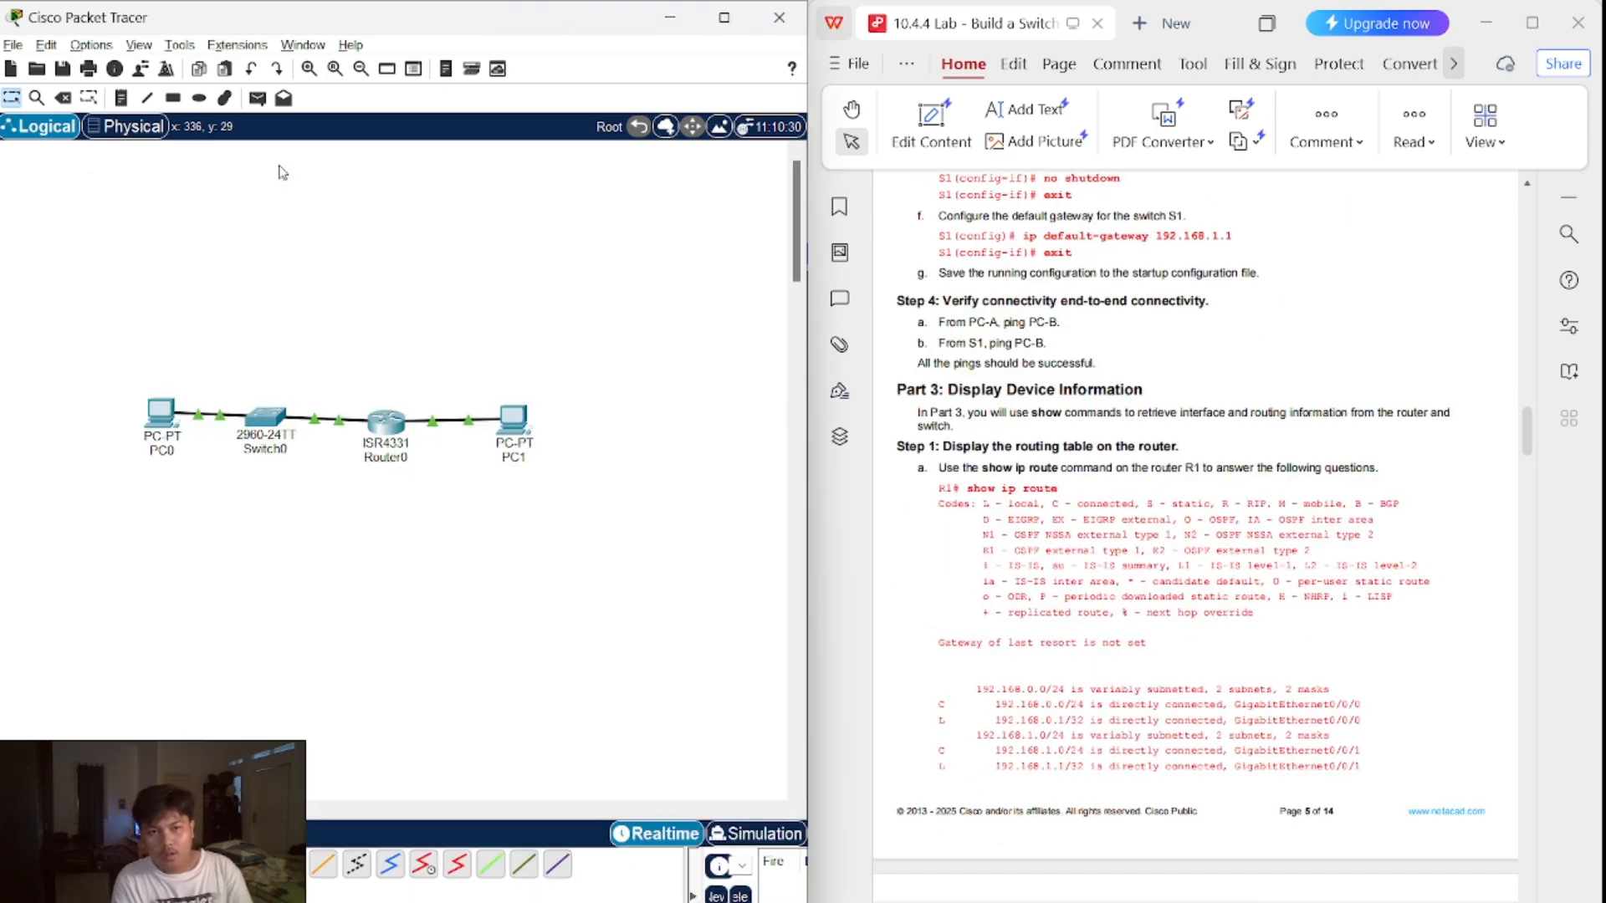
pyautogui.click(283, 163)
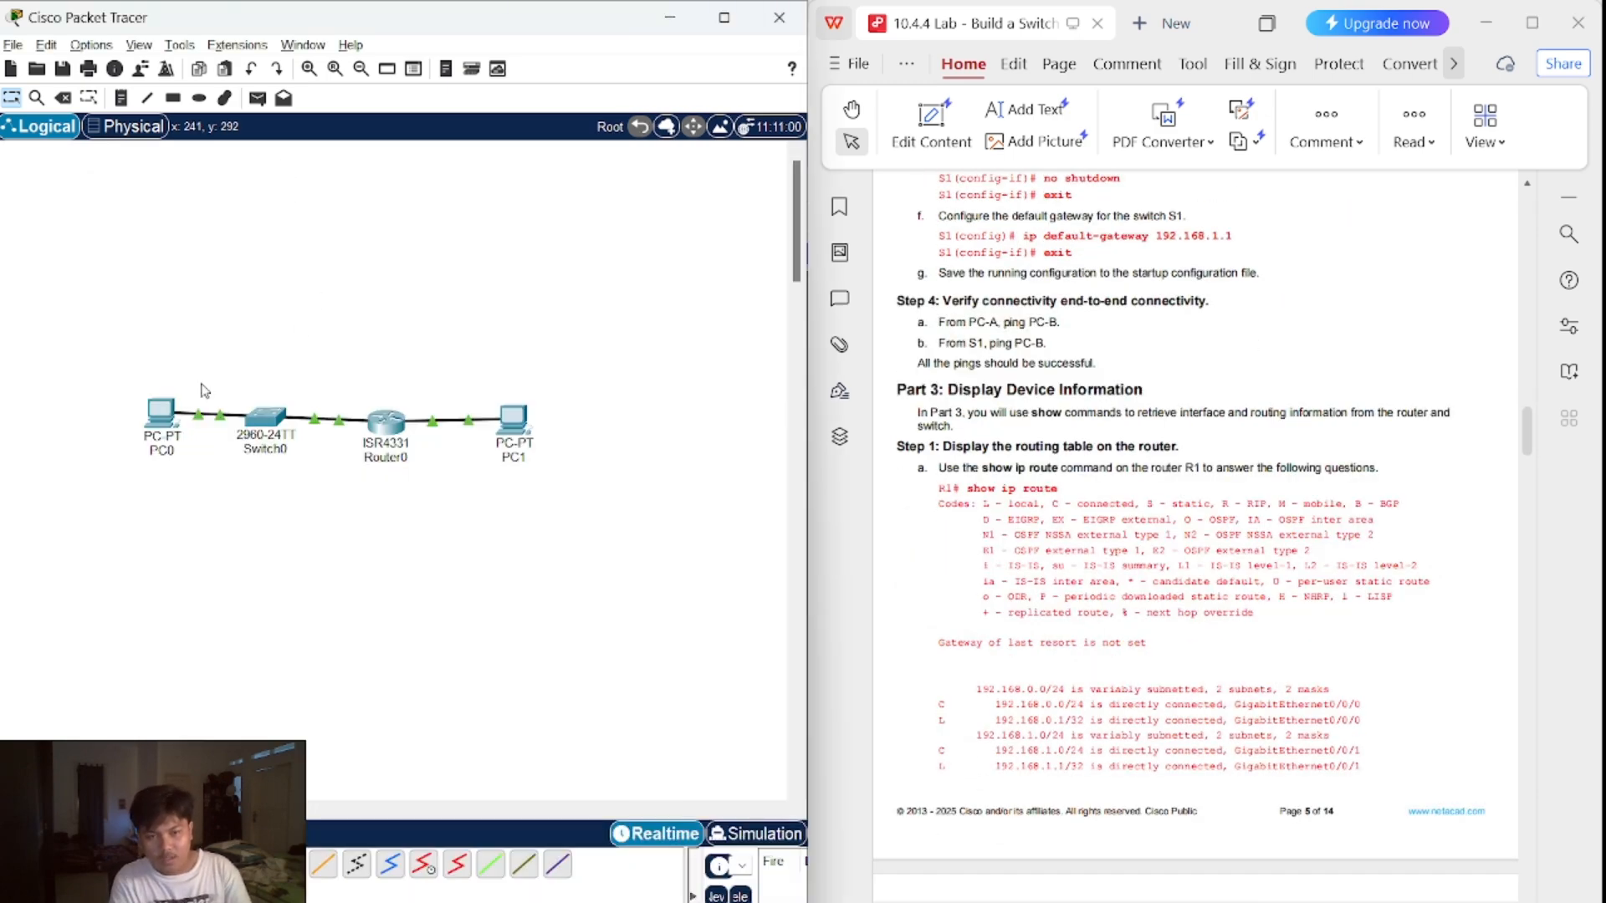
pyautogui.hotkey('alt', 'Tab')
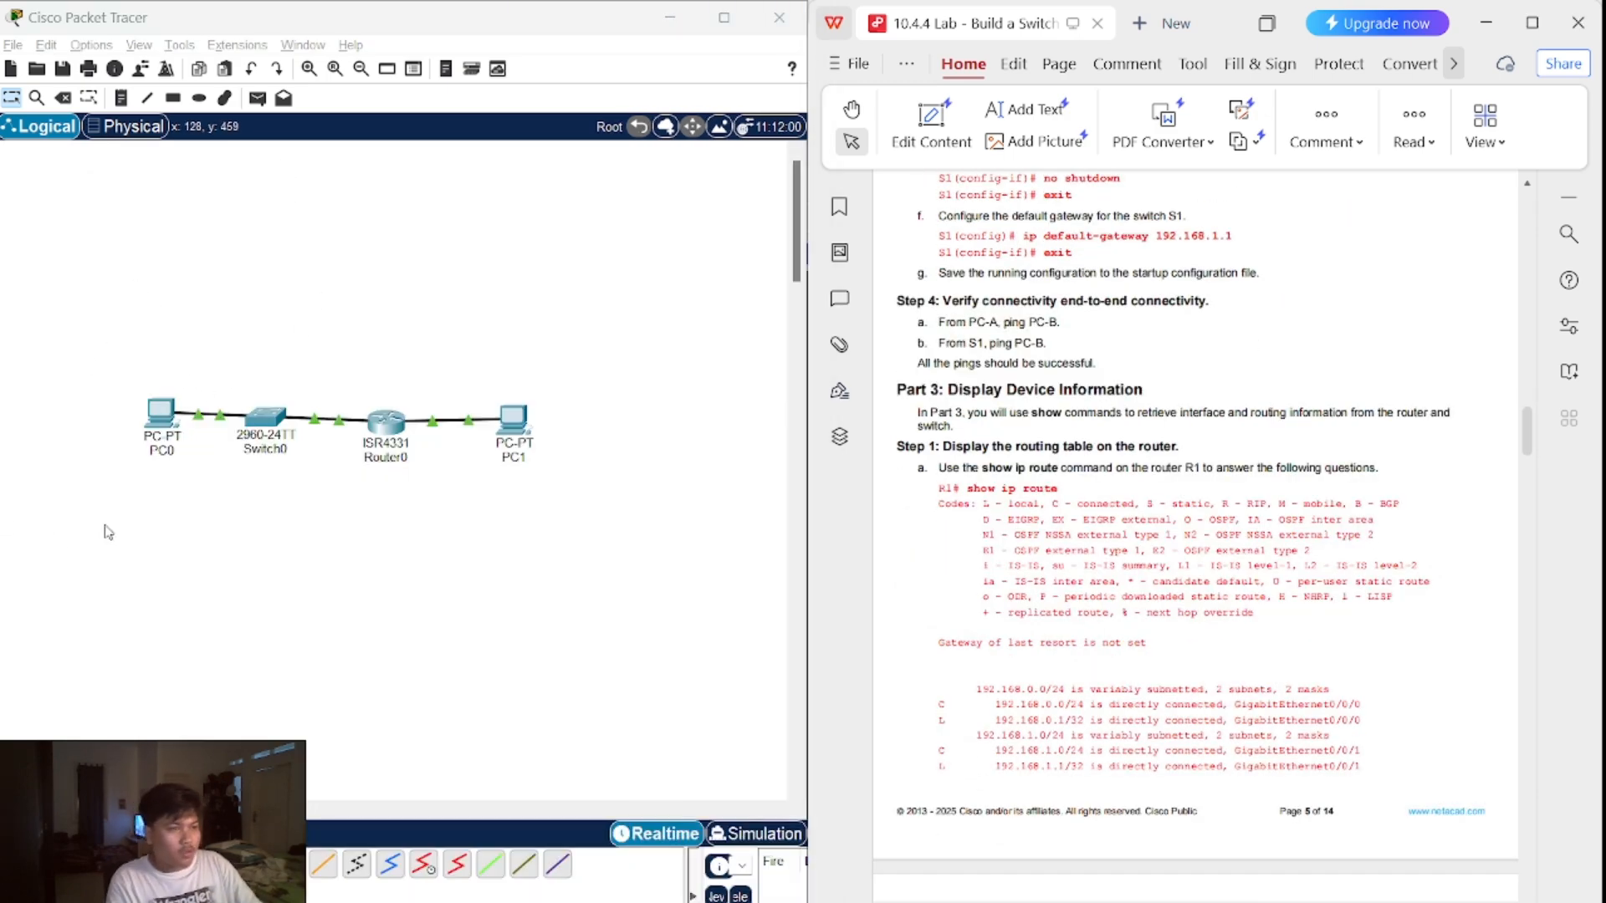
pyautogui.hotkey('alt', 'Tab')
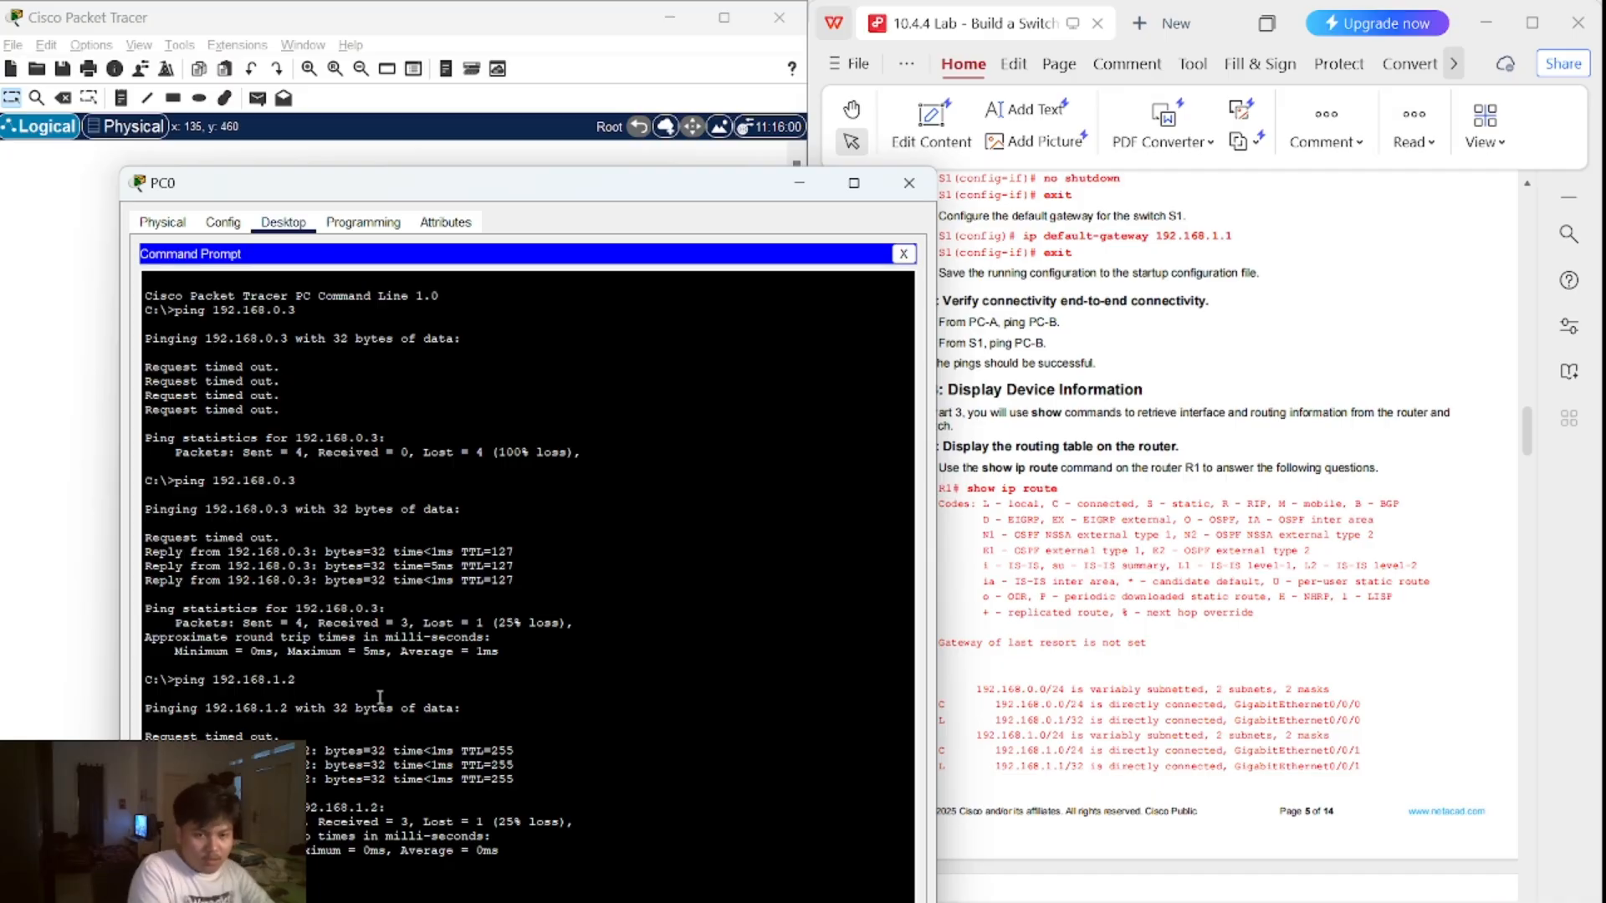
pyautogui.press('Return')
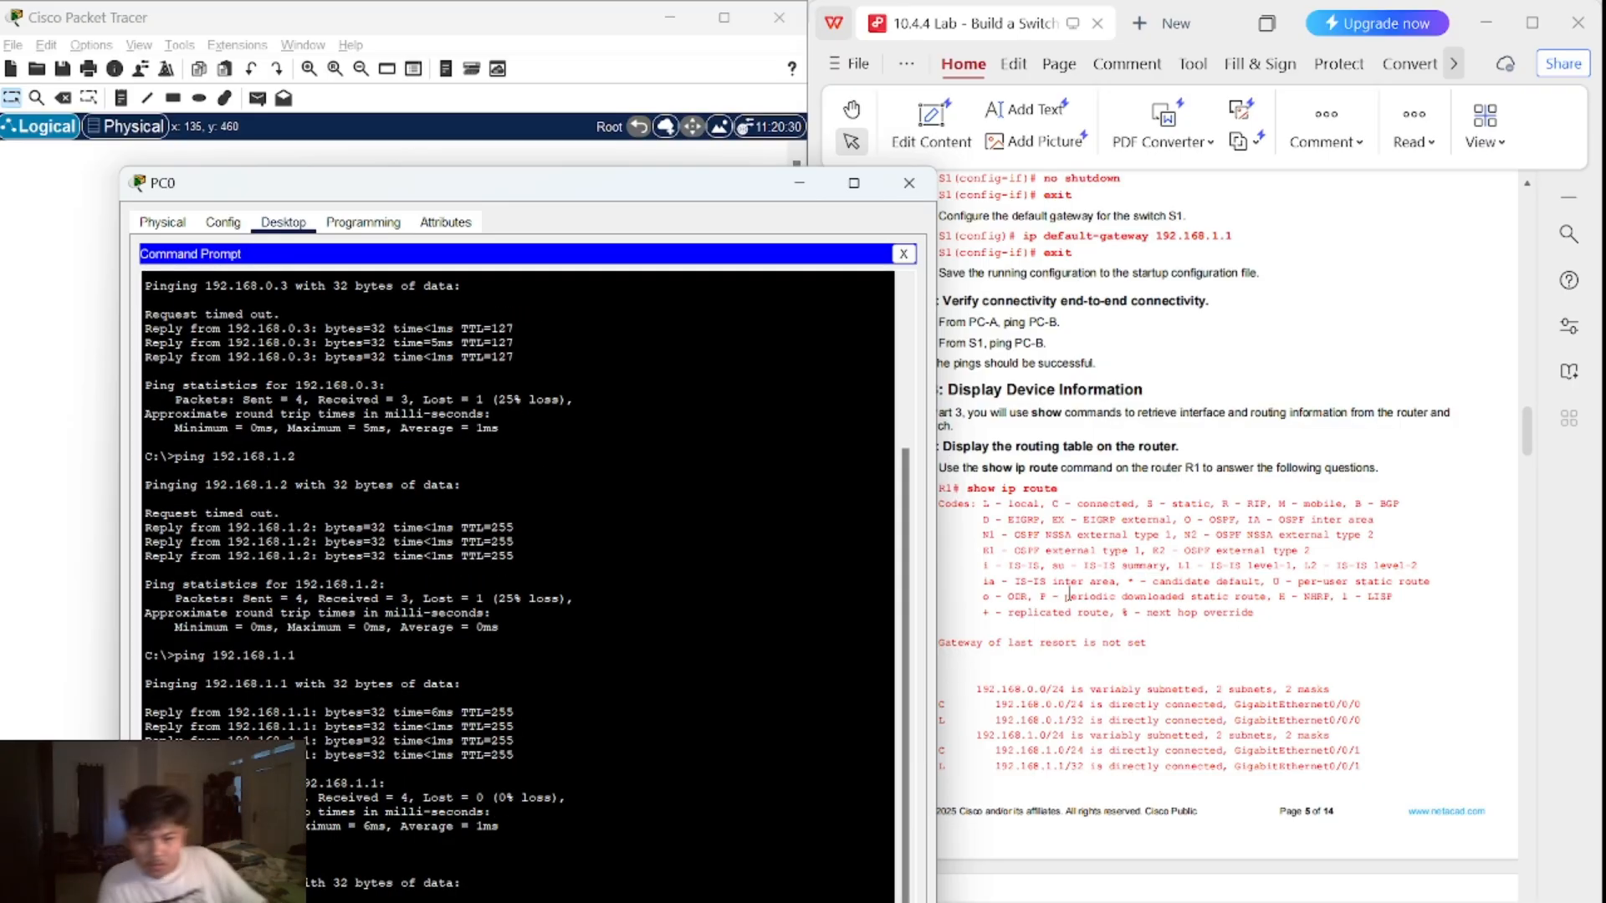
pyautogui.click(912, 167)
pyautogui.click(665, 228)
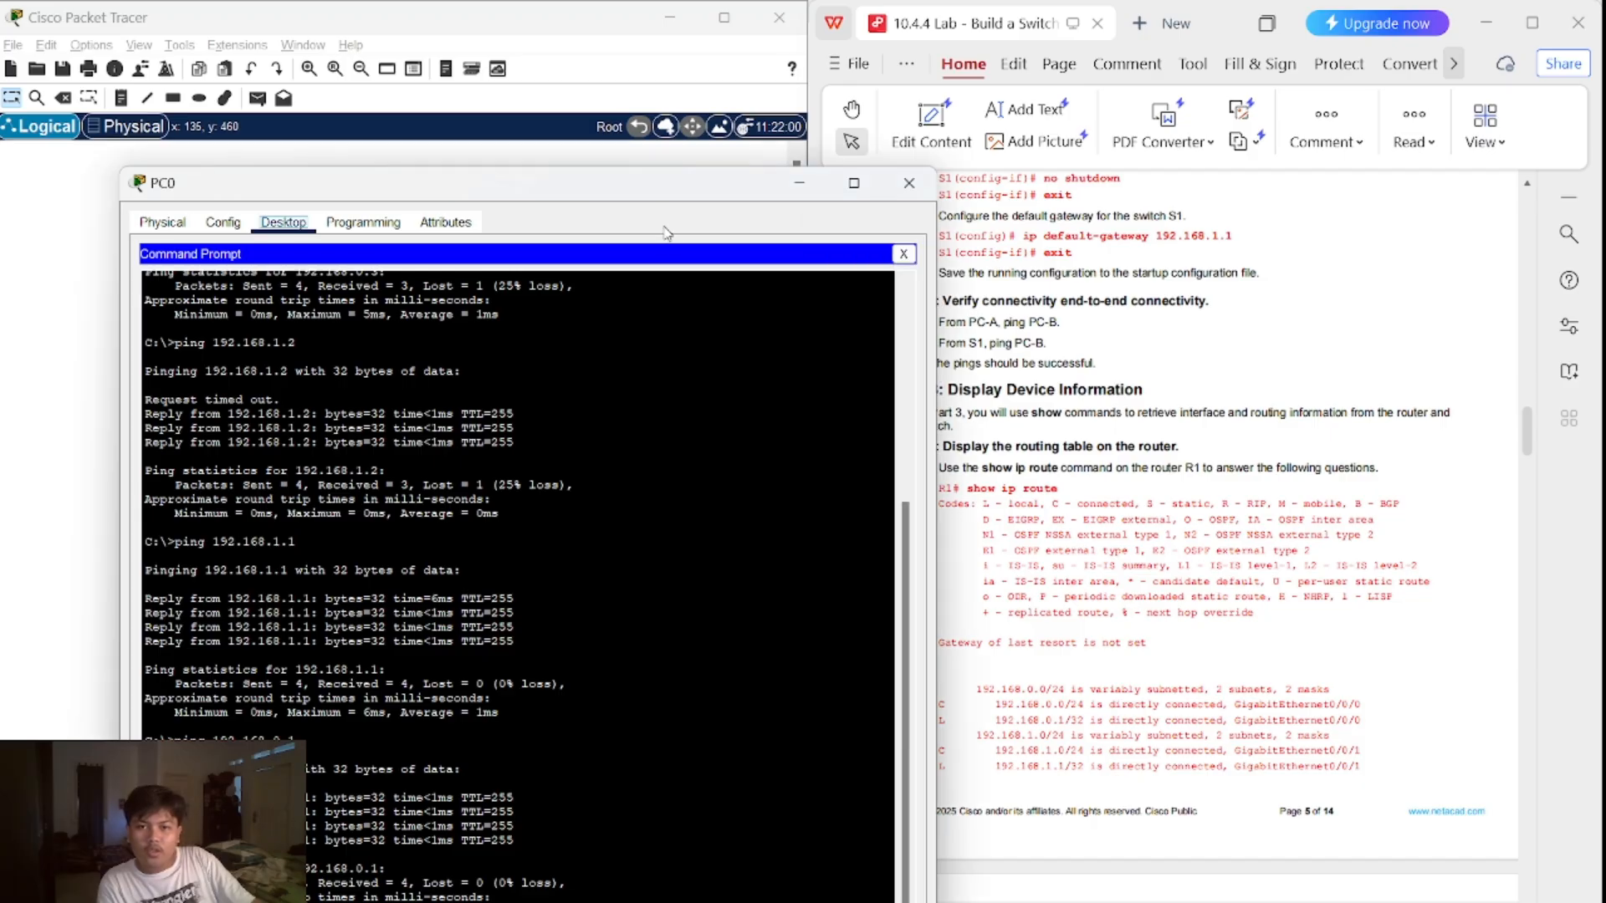
pyautogui.click(909, 182)
# - Review Part 3 Step 1 of the lab document, covering the show ip route and show ipv6 route commands and their questions
pyautogui.scroll(-3, 1029, 449)
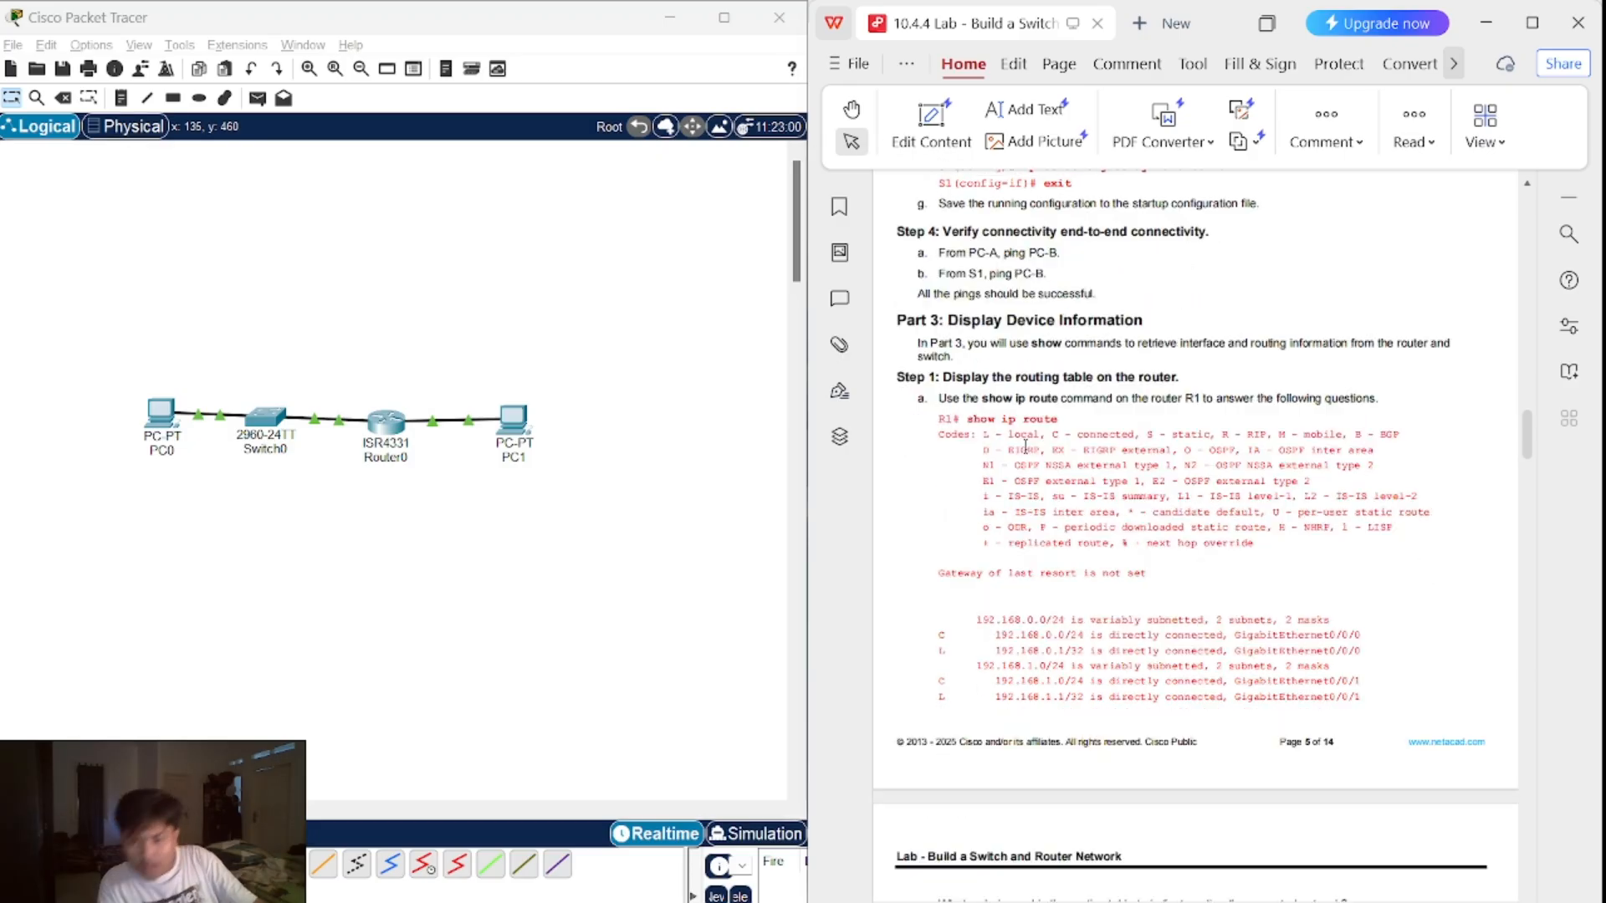
pyautogui.scroll(-2, 1029, 449)
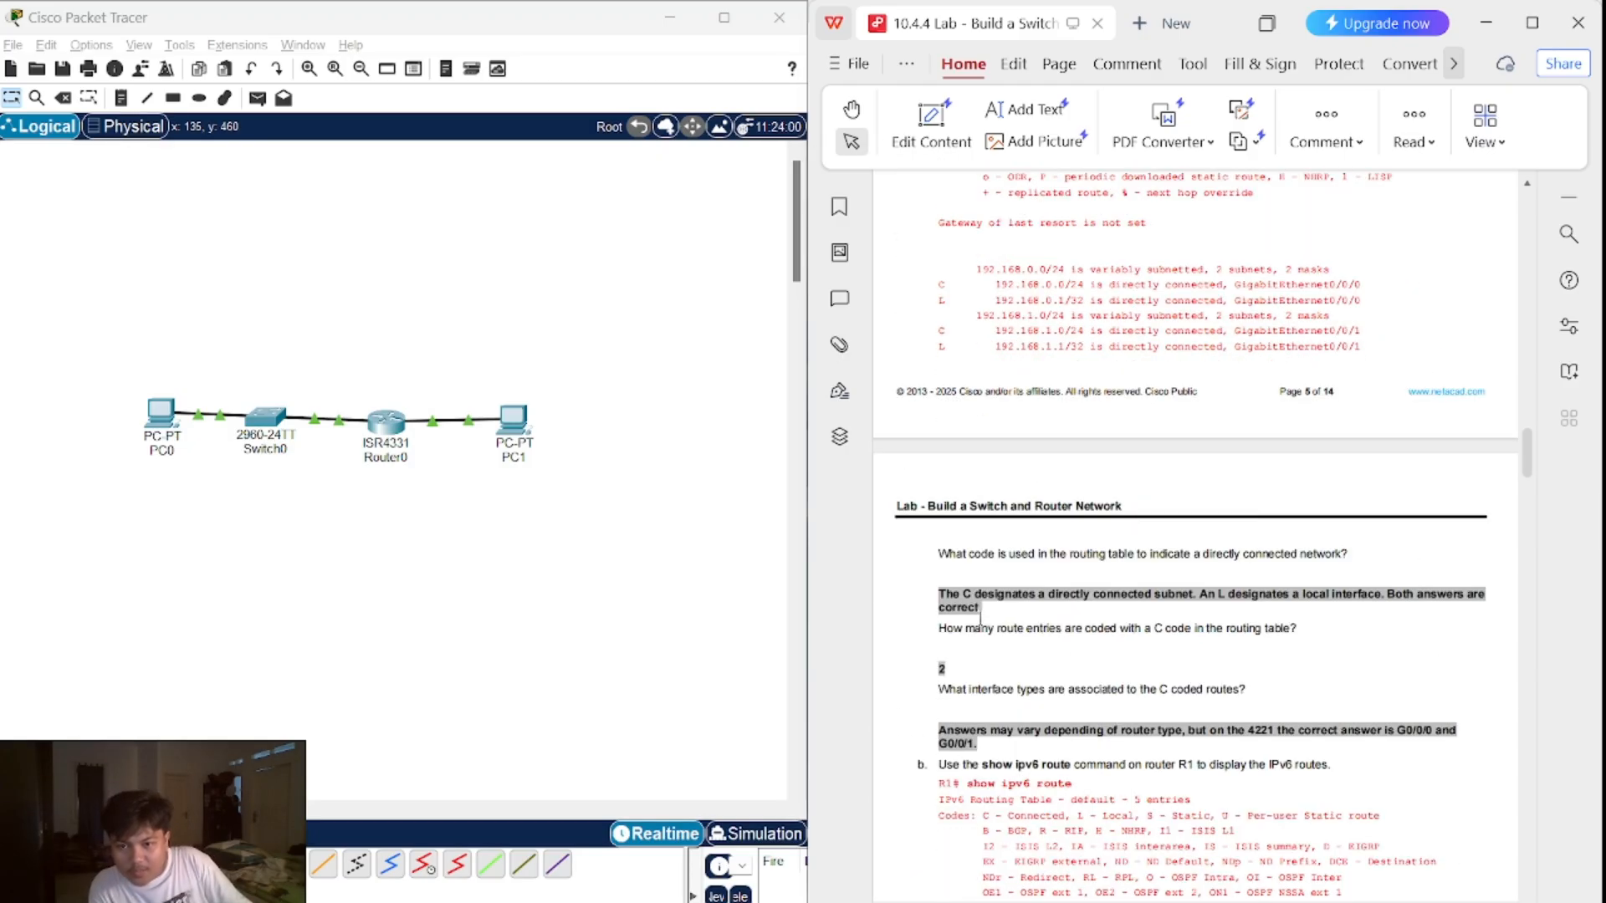
pyautogui.scroll(1, 938, 556)
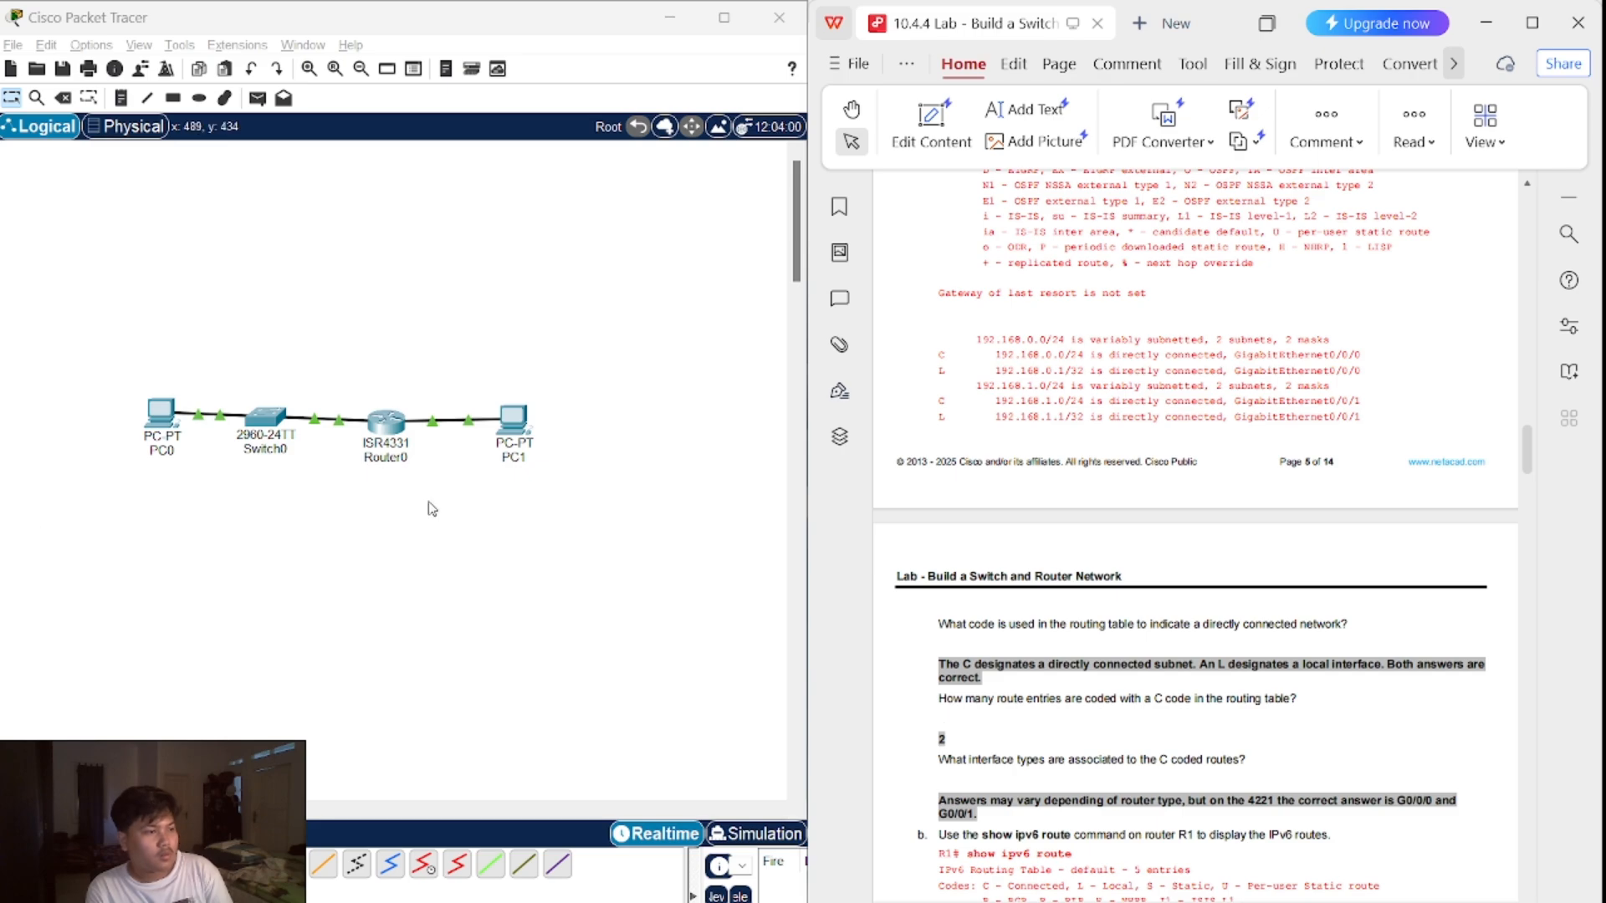
pyautogui.scroll(-1, 947, 715)
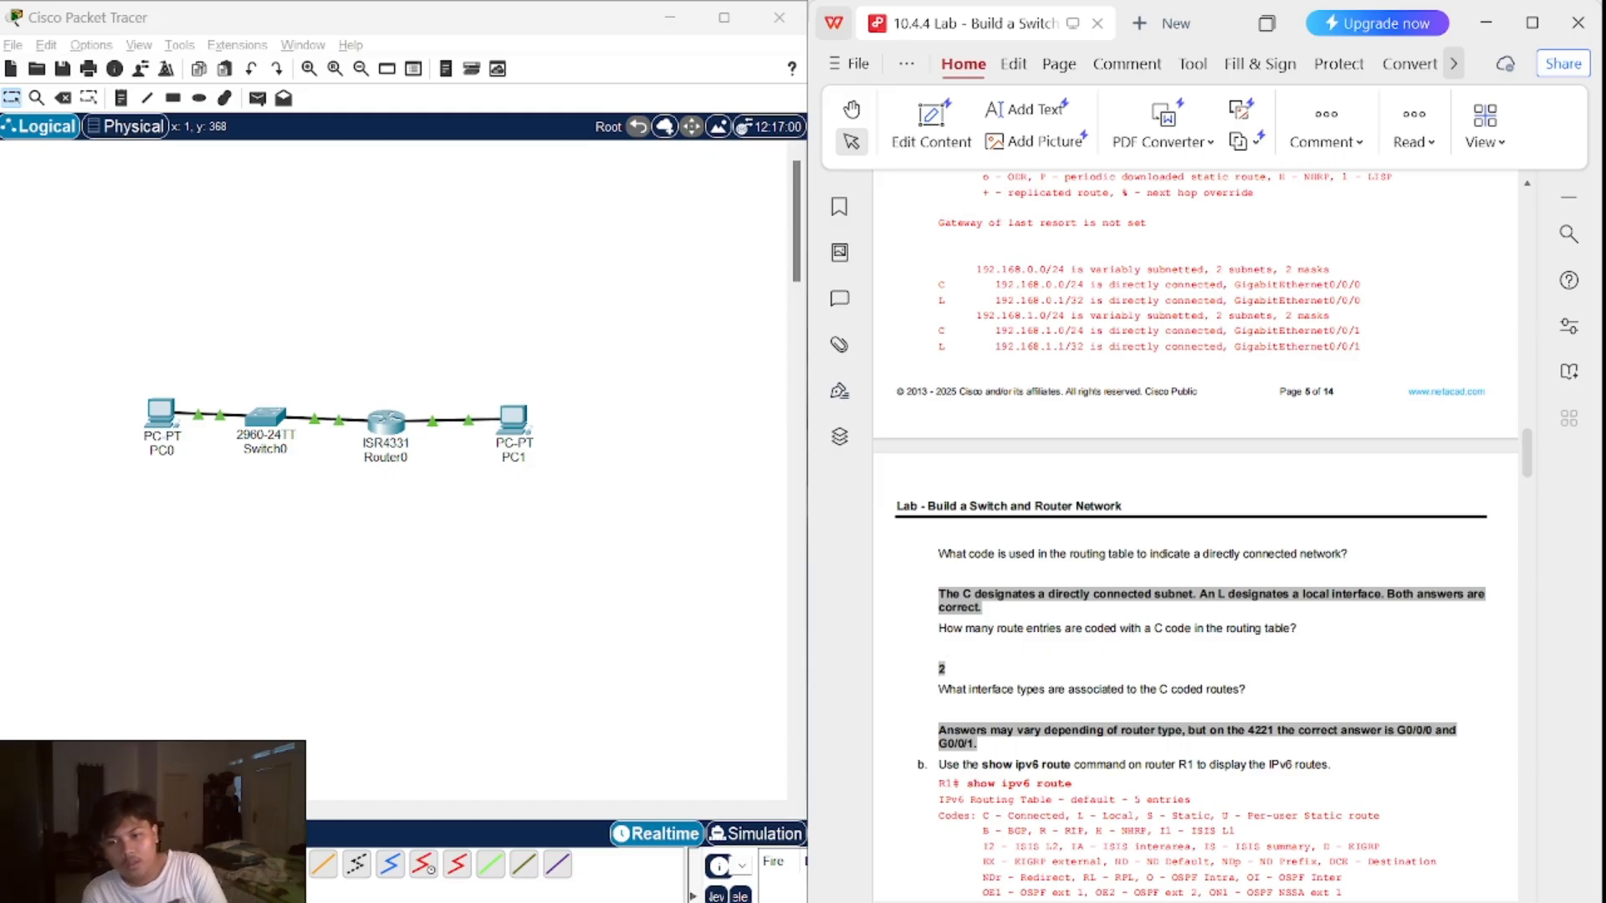
pyautogui.scroll(-2, 1002, 675)
pyautogui.scroll(-1, 1002, 676)
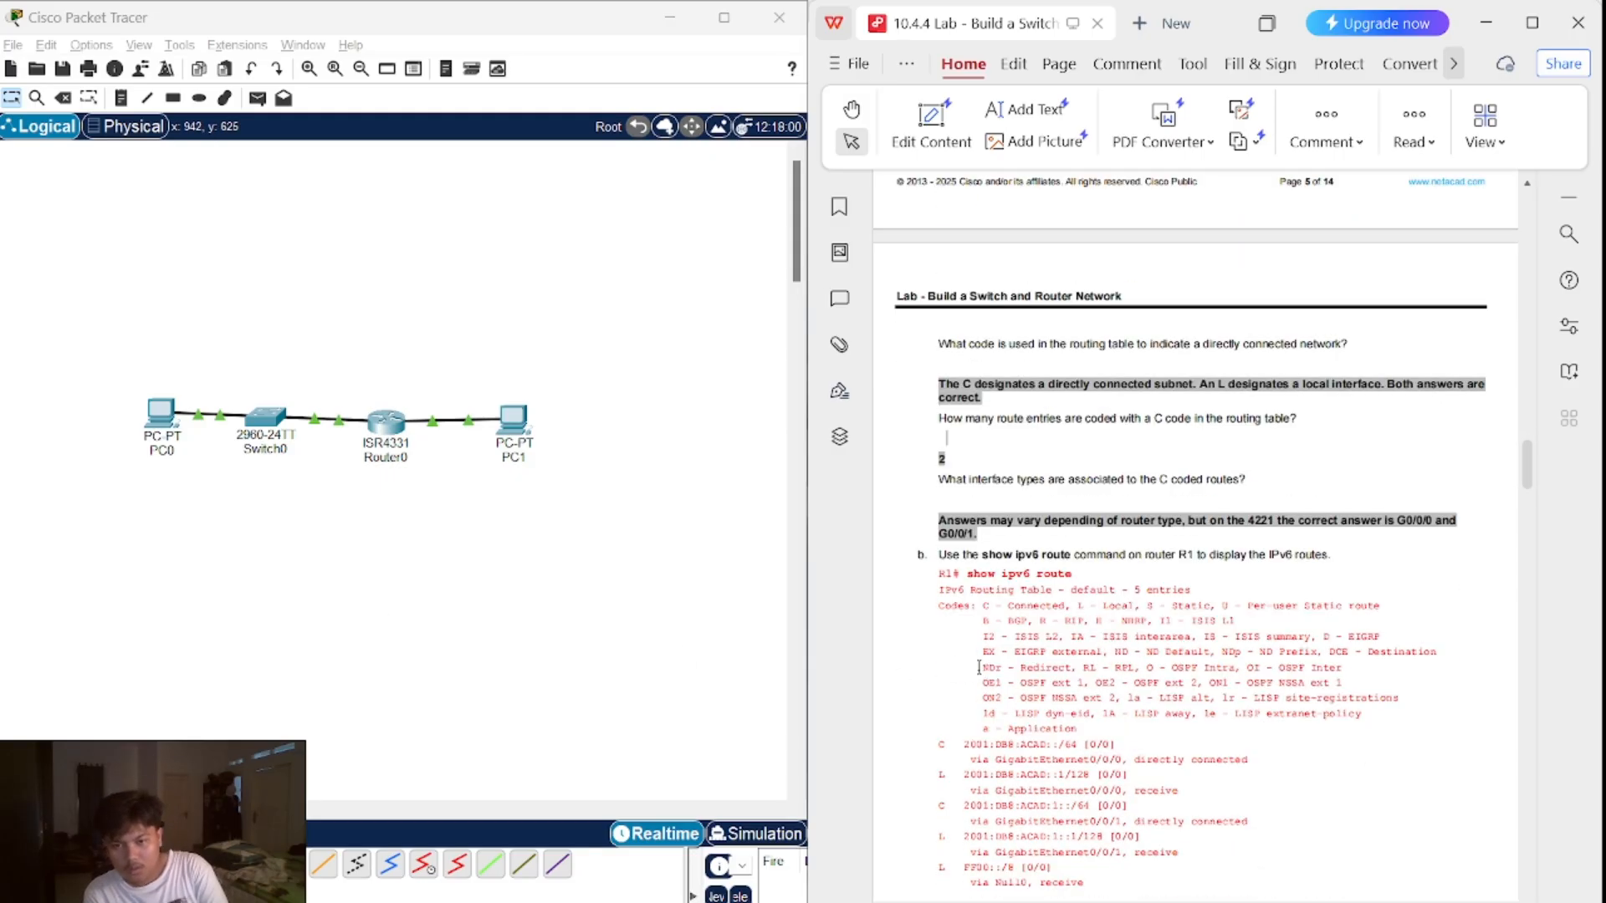
pyautogui.scroll(-2, 996, 644)
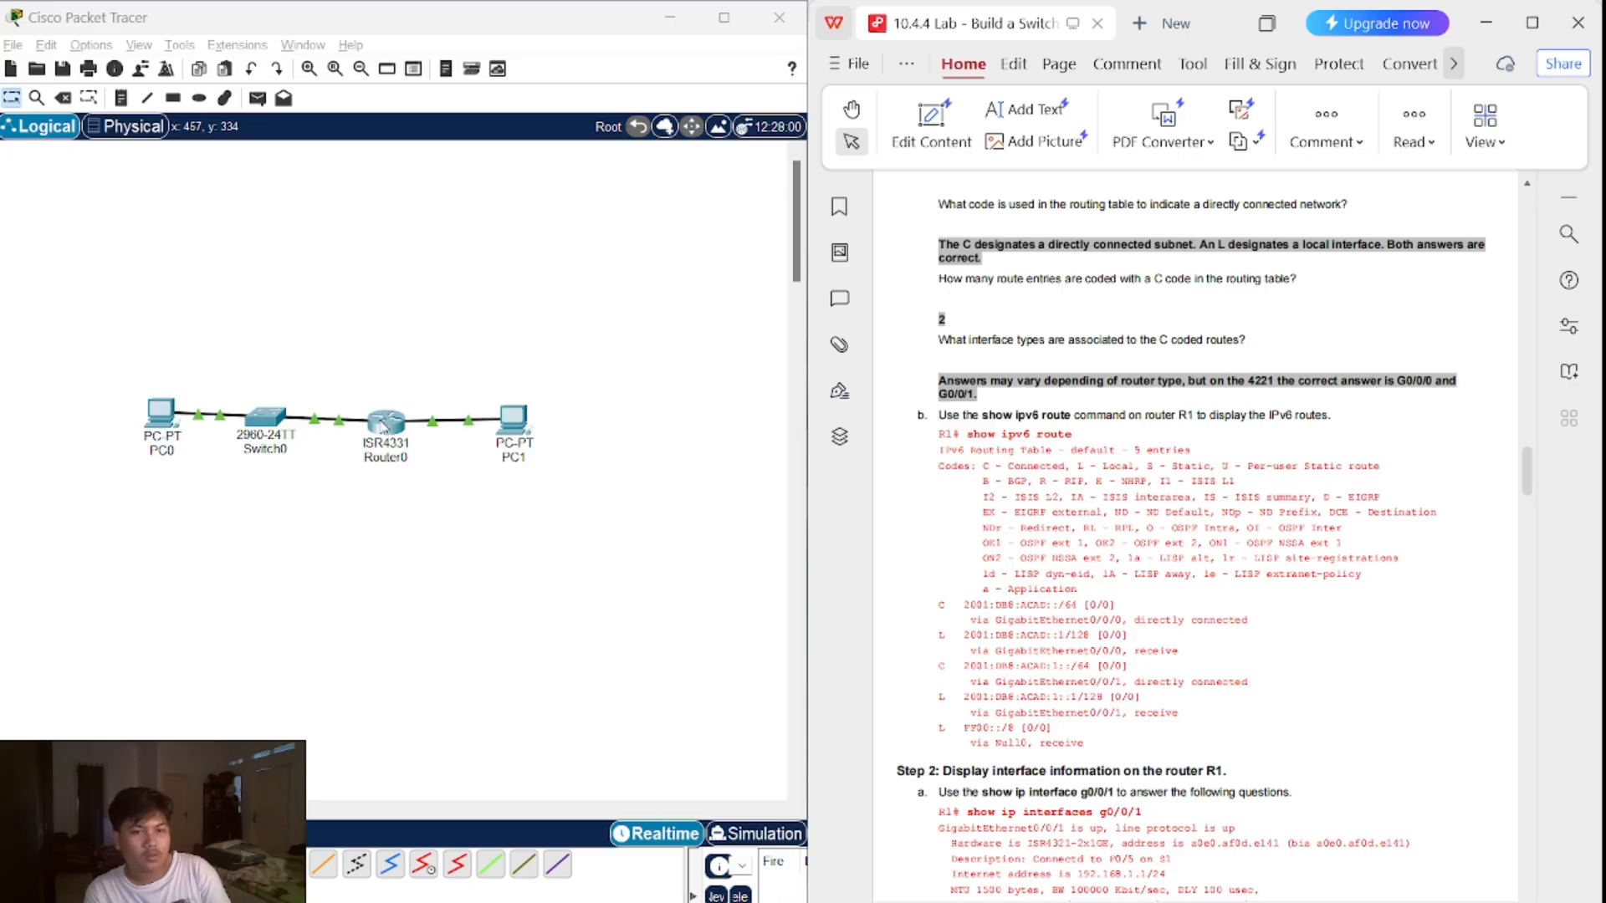
pyautogui.click(404, 351)
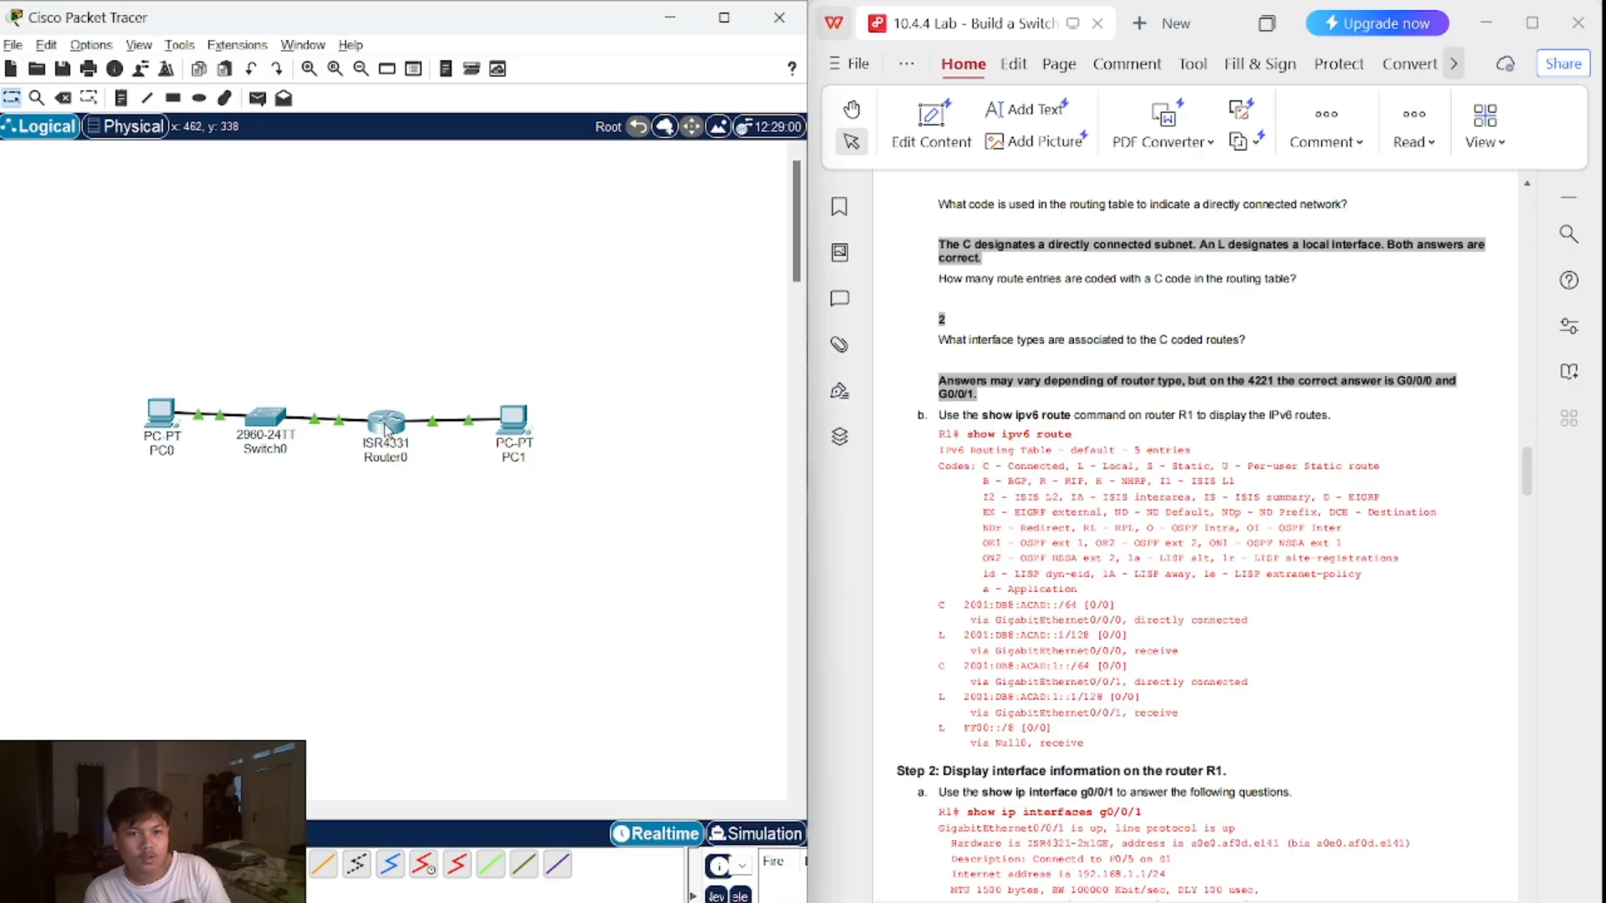
pyautogui.moveTo(386, 429)
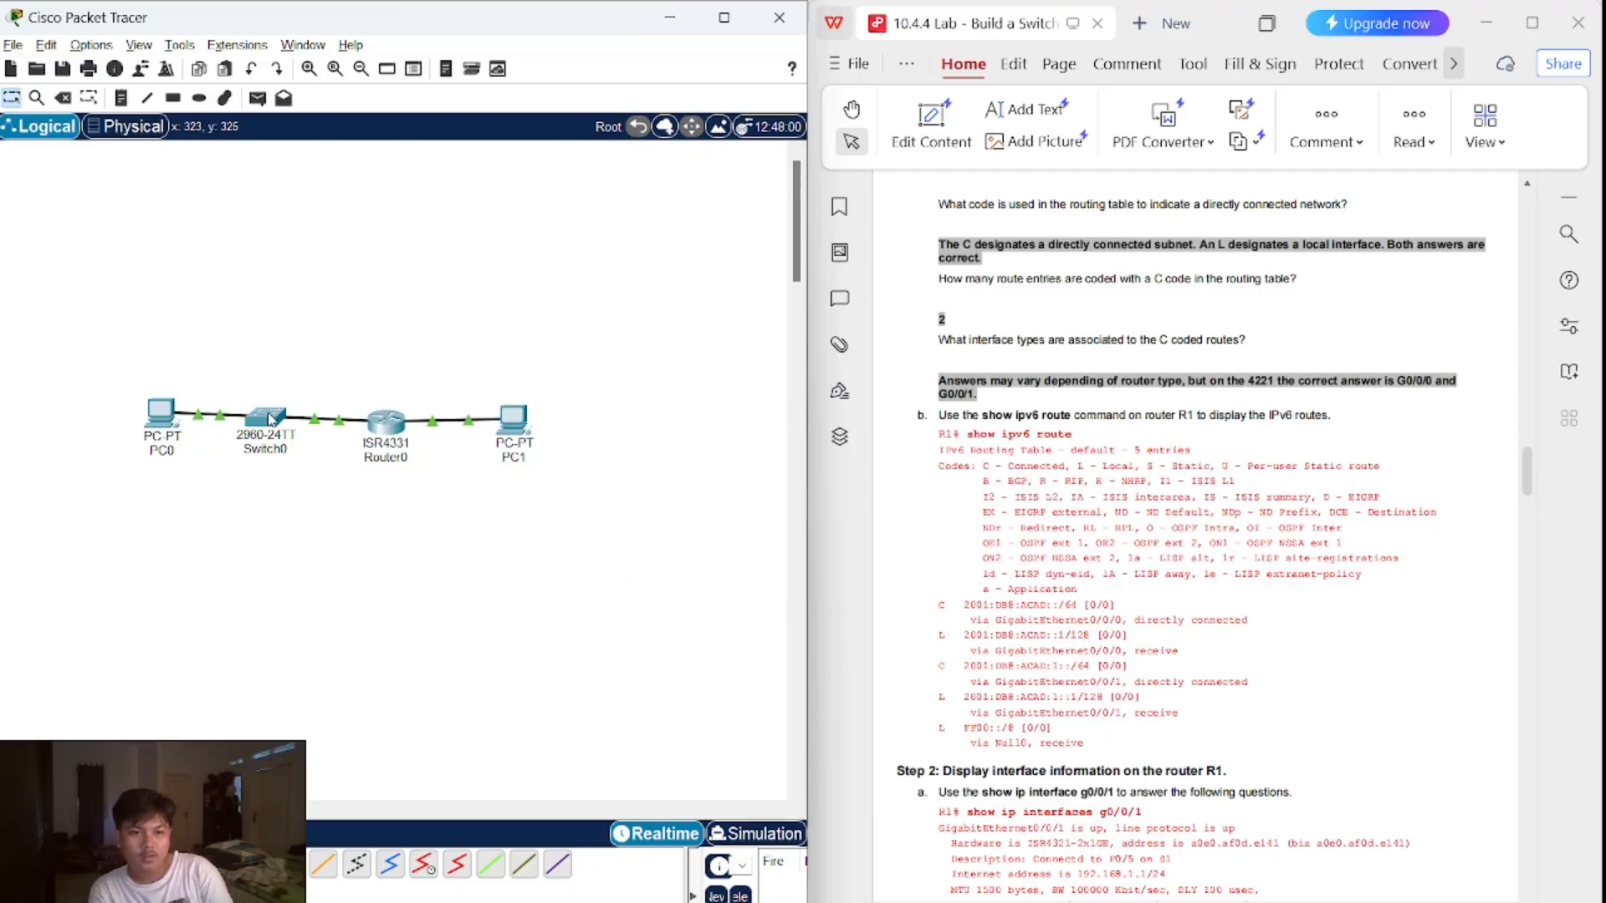
pyautogui.moveTo(270, 418)
# - Read Part 3 Steps 2 and 3 of the lab document on R1's g0/0/1 interface details and the interface brief summaries
pyautogui.scroll(-15, 1084, 464)
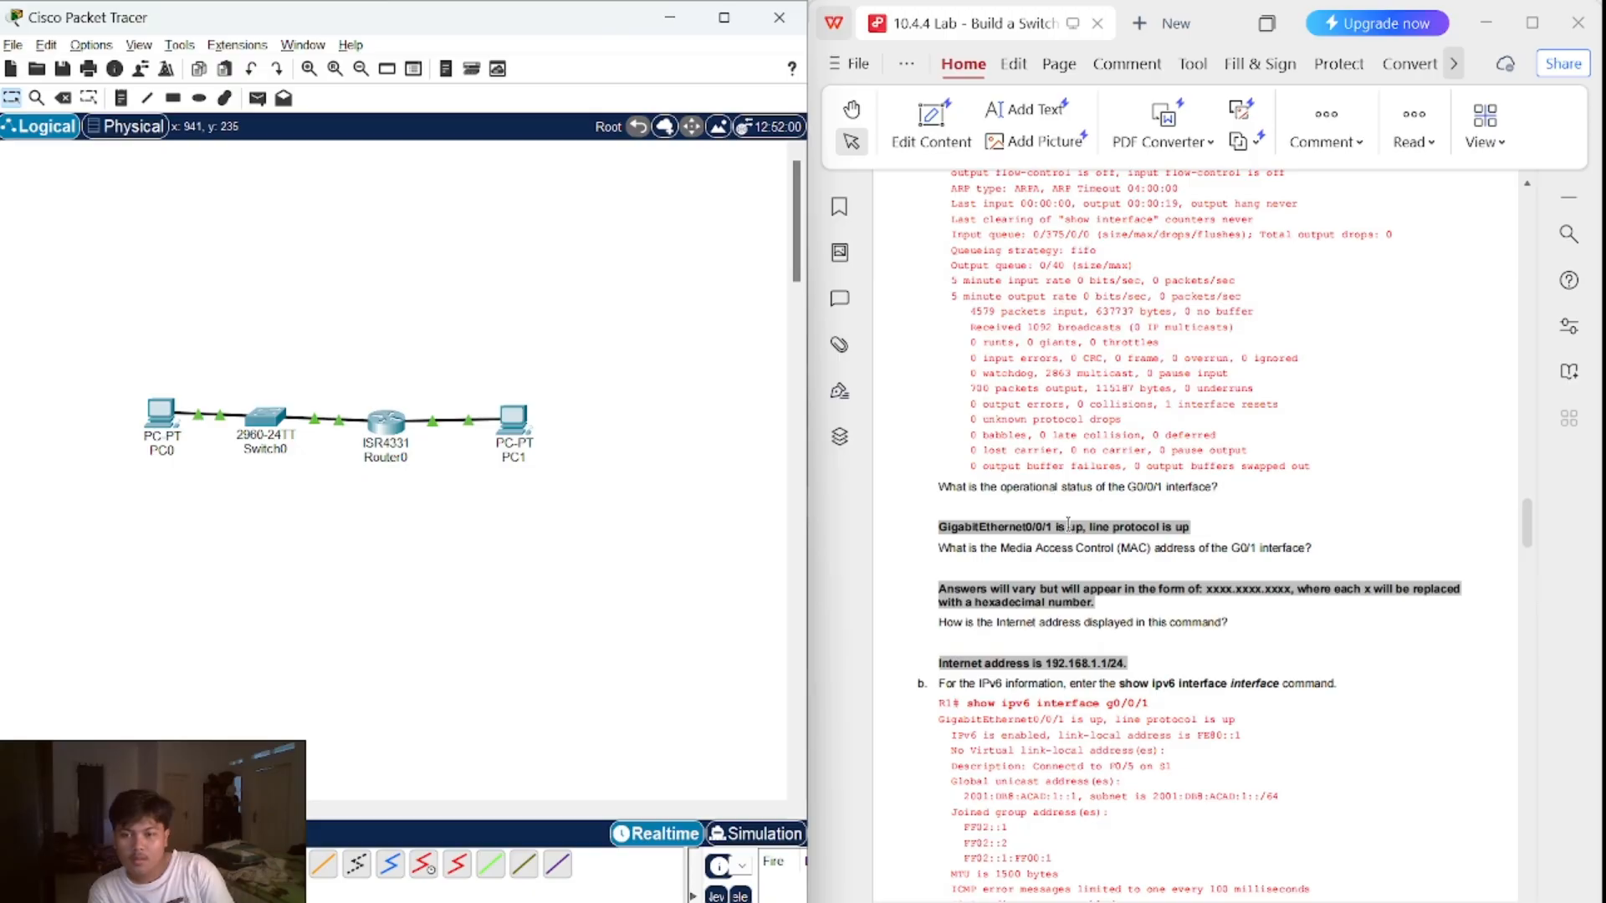
pyautogui.scroll(-1, 1068, 525)
pyautogui.doubleClick(1009, 589)
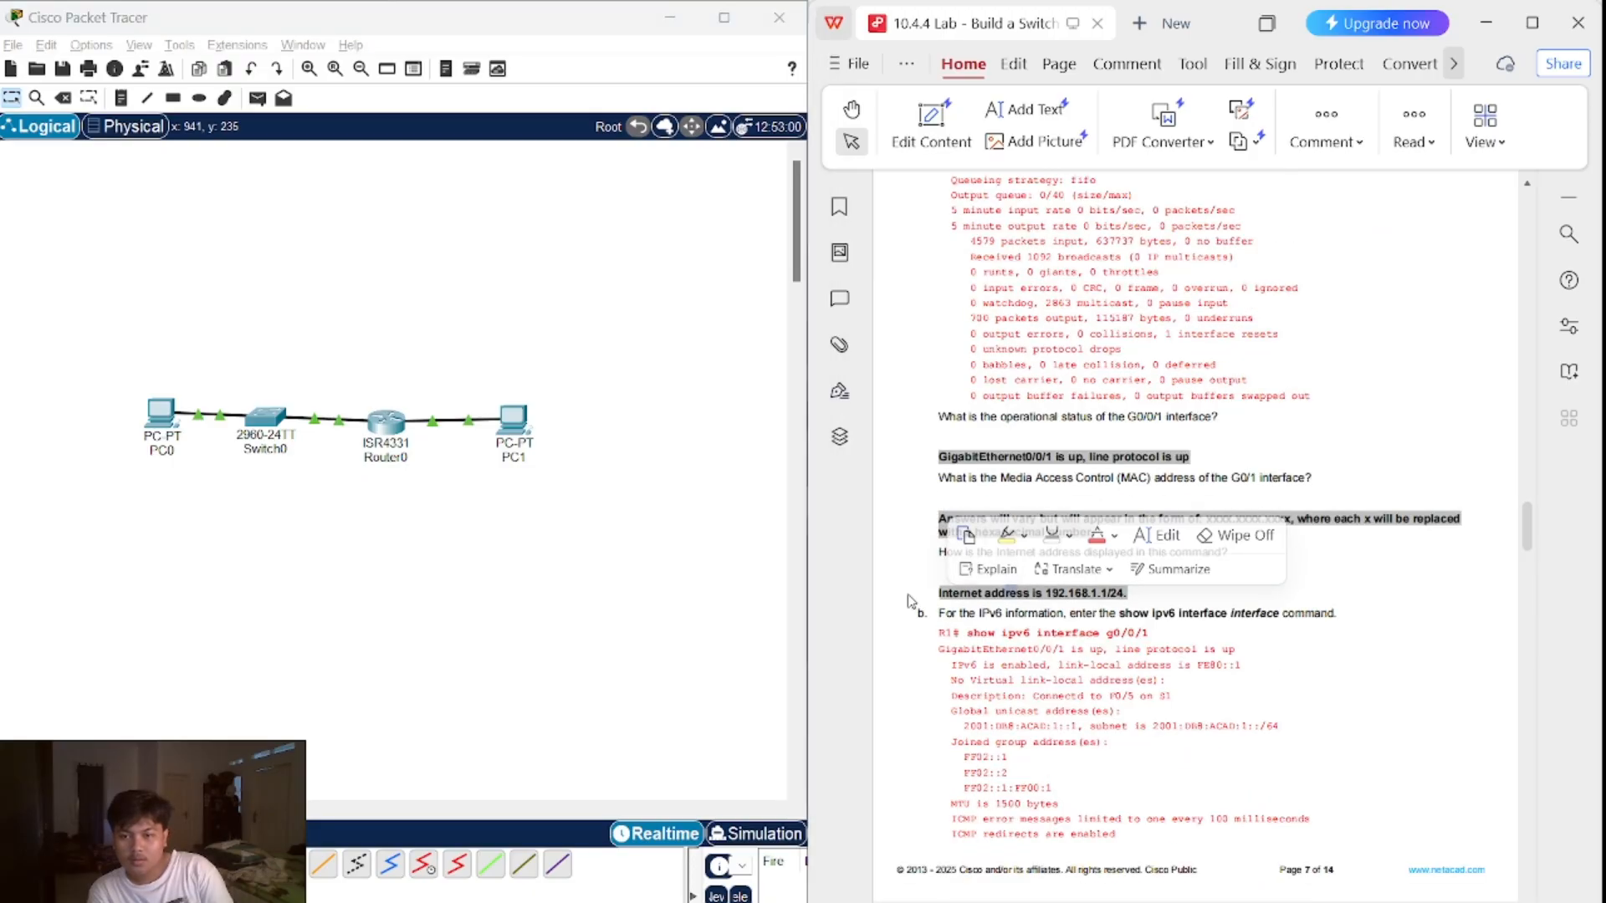
pyautogui.click(893, 617)
pyautogui.scroll(-4, 940, 552)
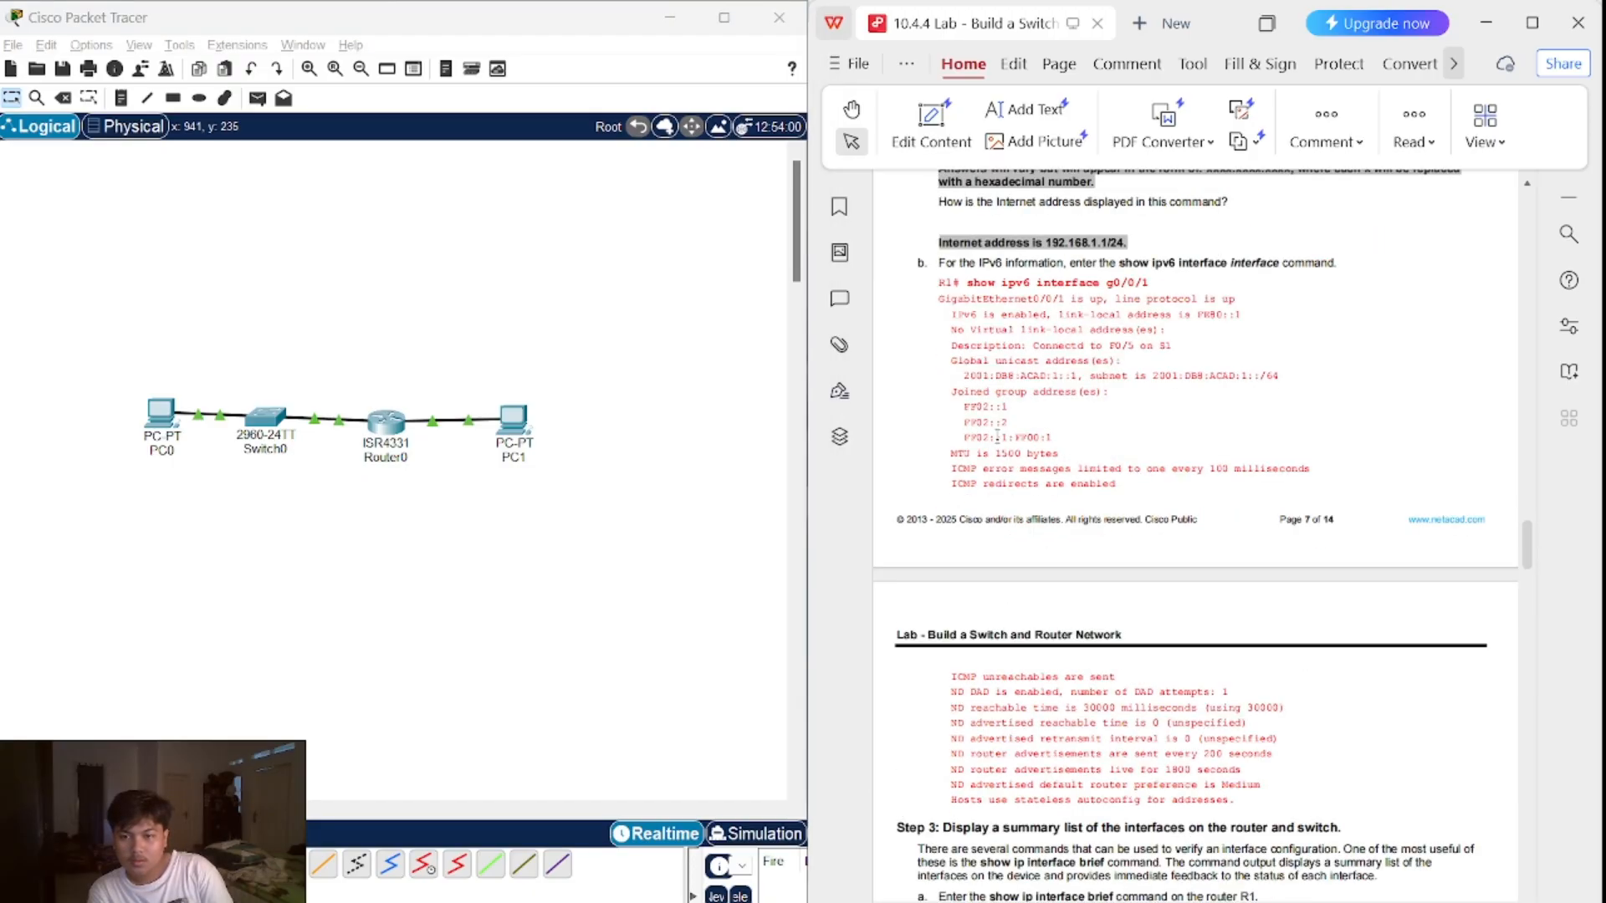
pyautogui.scroll(1, 1129, 268)
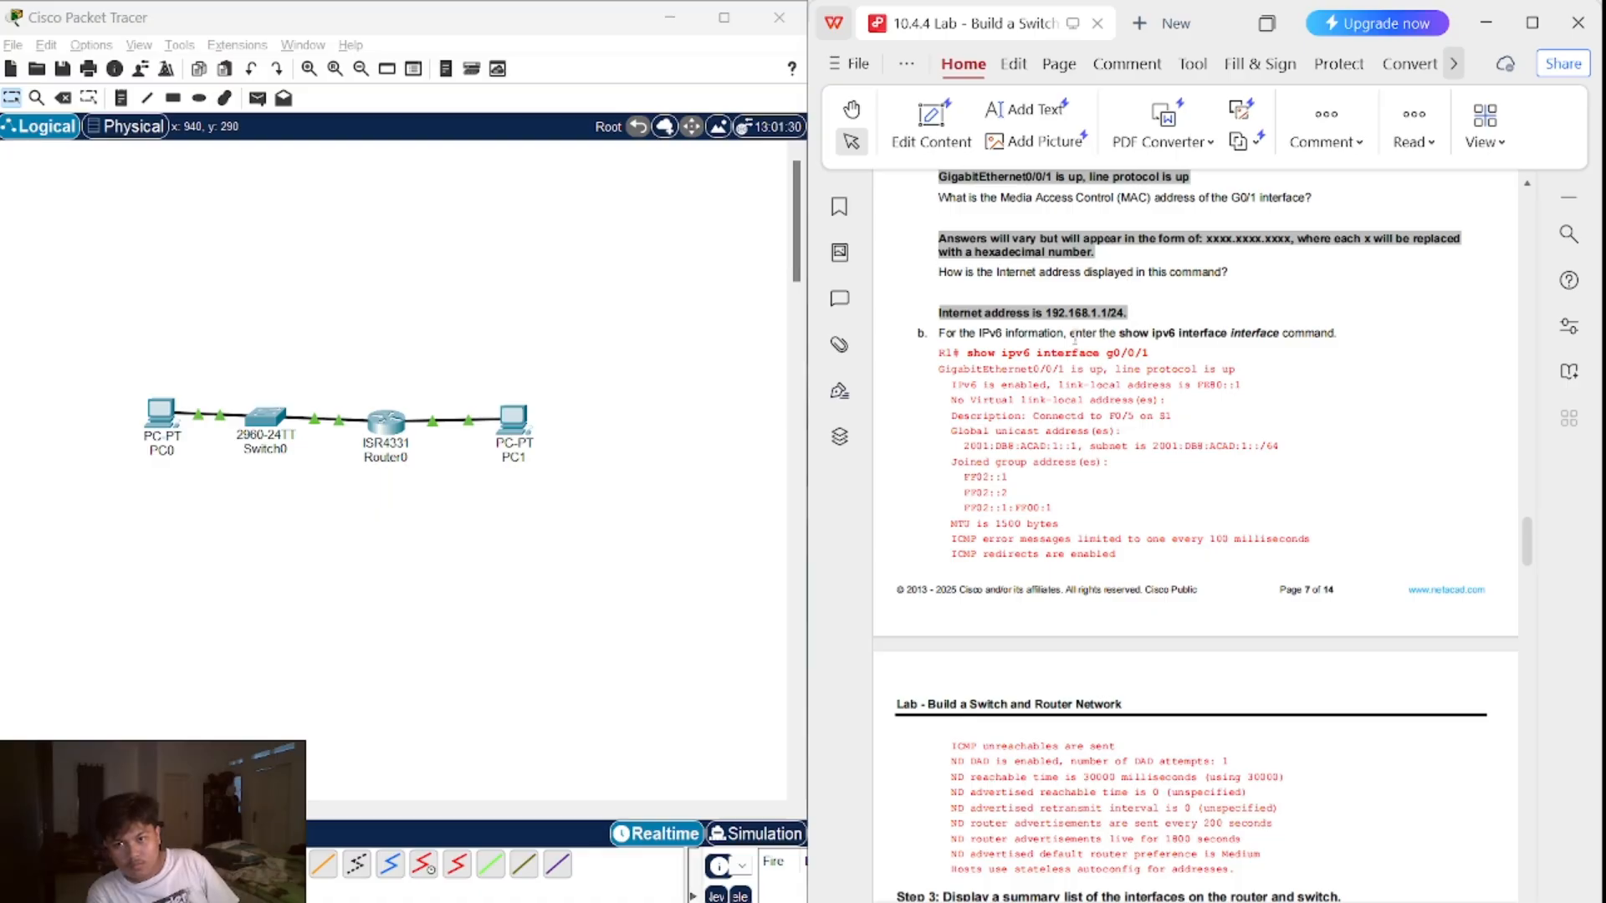
pyautogui.scroll(-4, 1078, 508)
pyautogui.scroll(-2, 1079, 509)
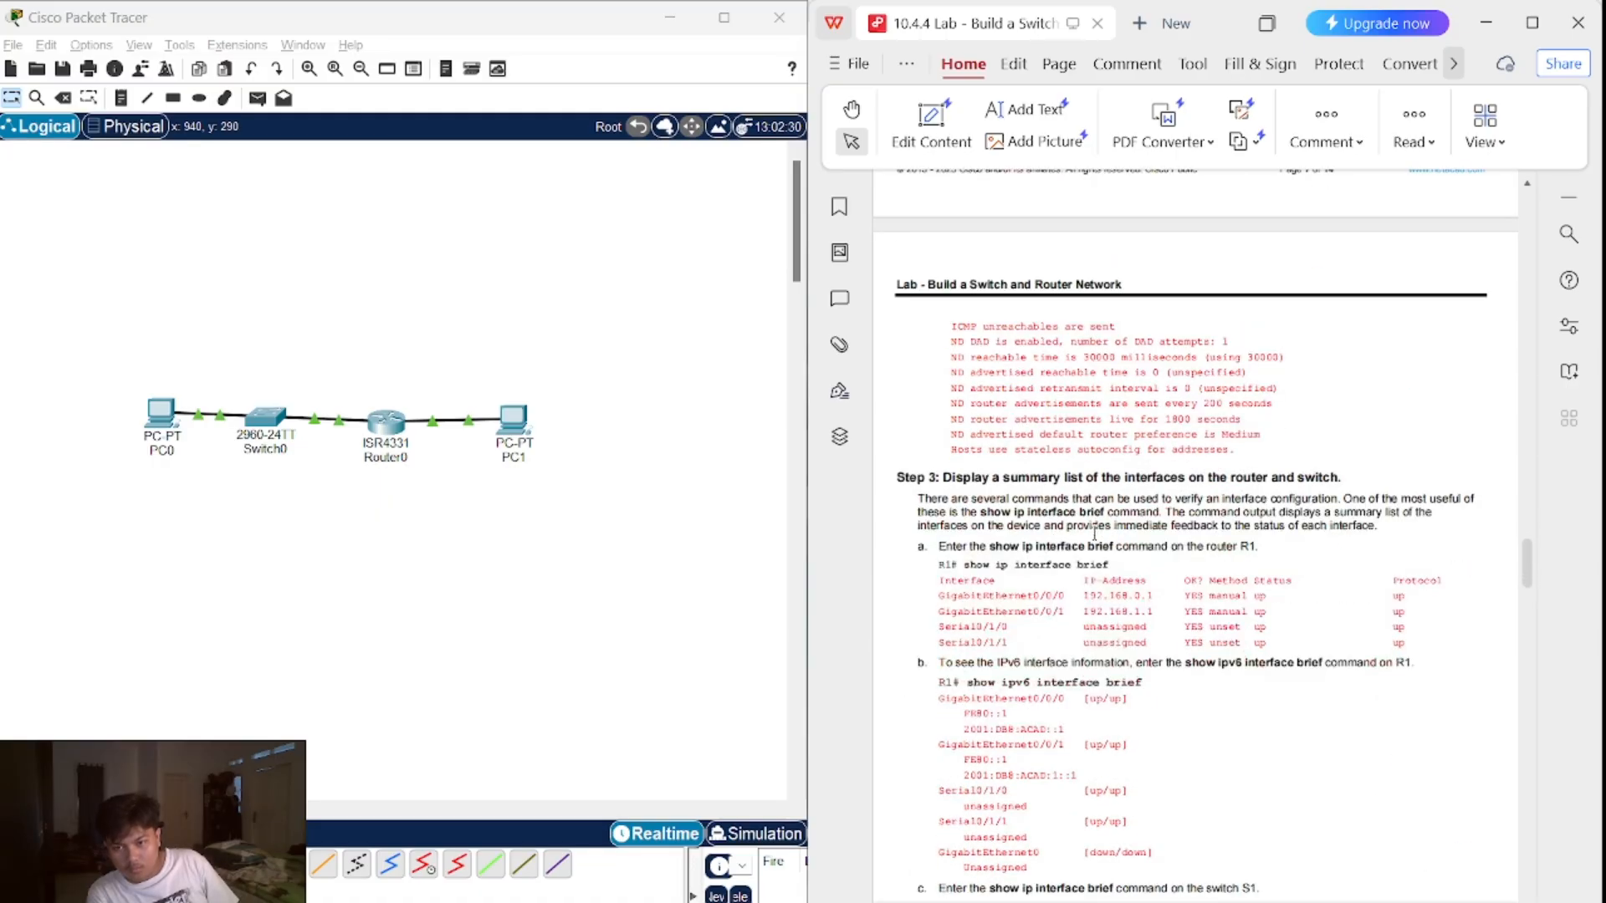
pyautogui.scroll(-5, 987, 478)
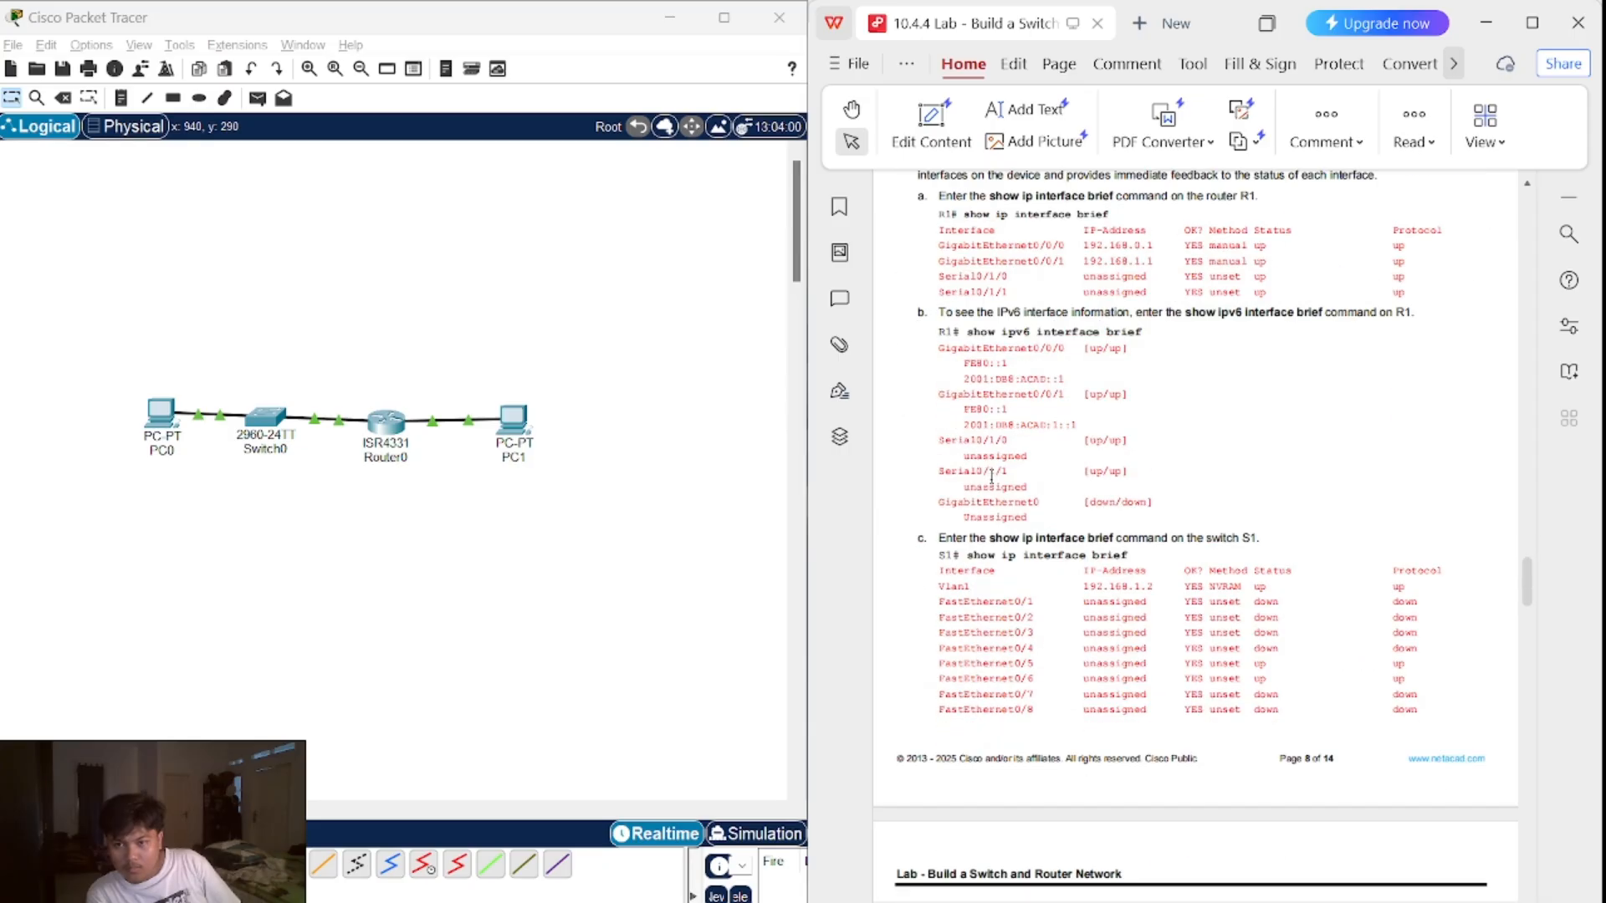
pyautogui.scroll(-9, 991, 476)
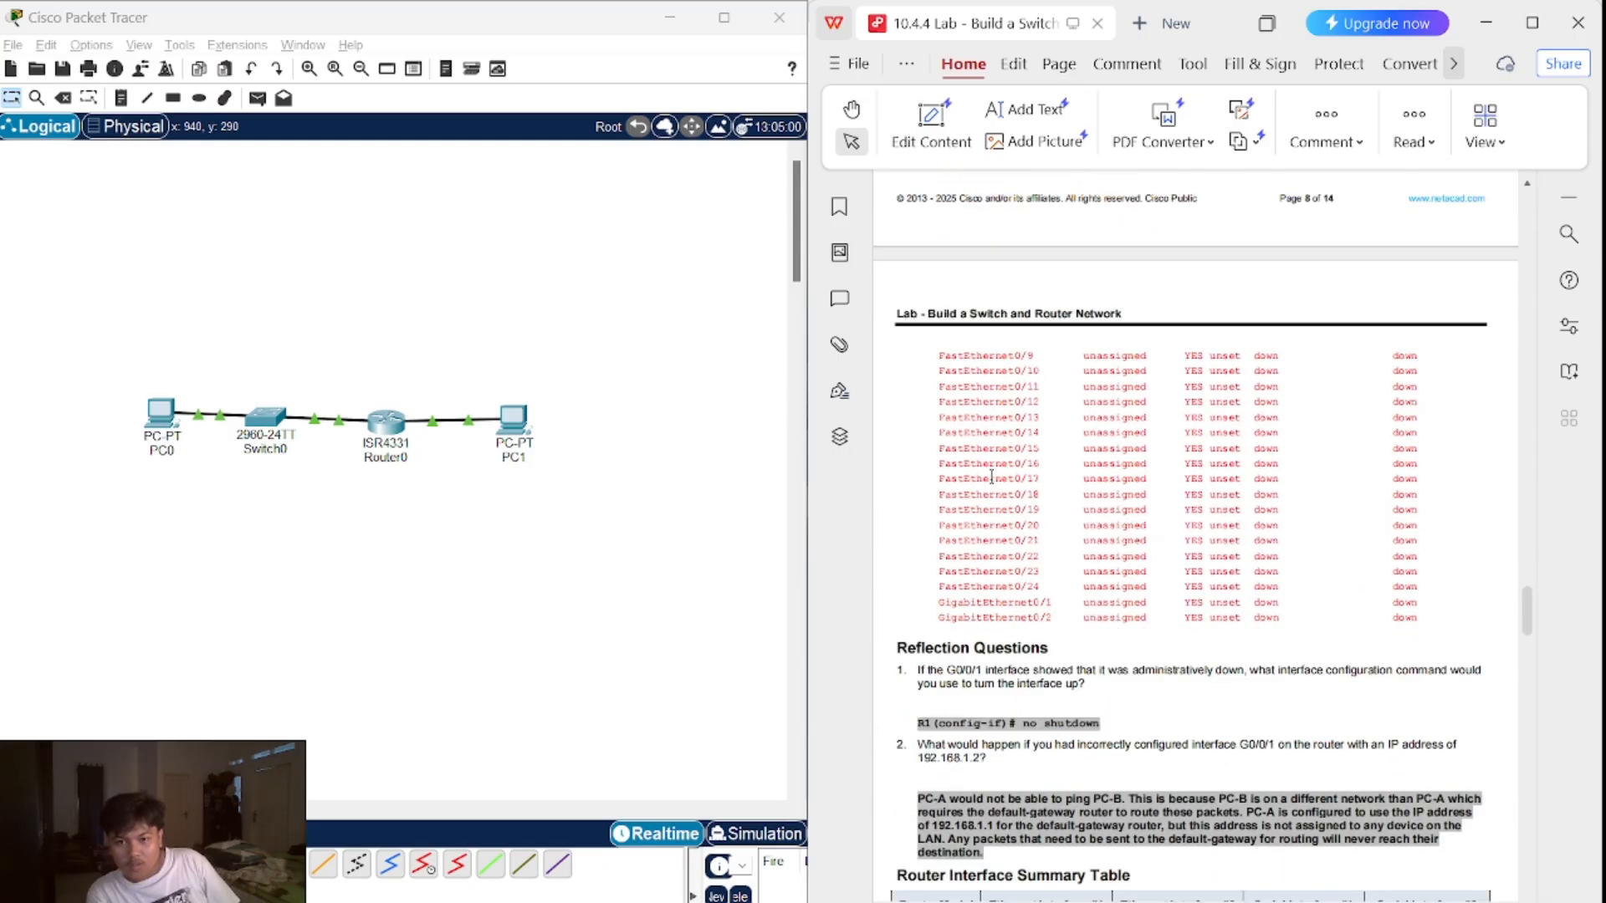
# - Examine the lab document's two Reflection Questions with their answers and the Router Interface Summary Table
pyautogui.scroll(-2, 988, 482)
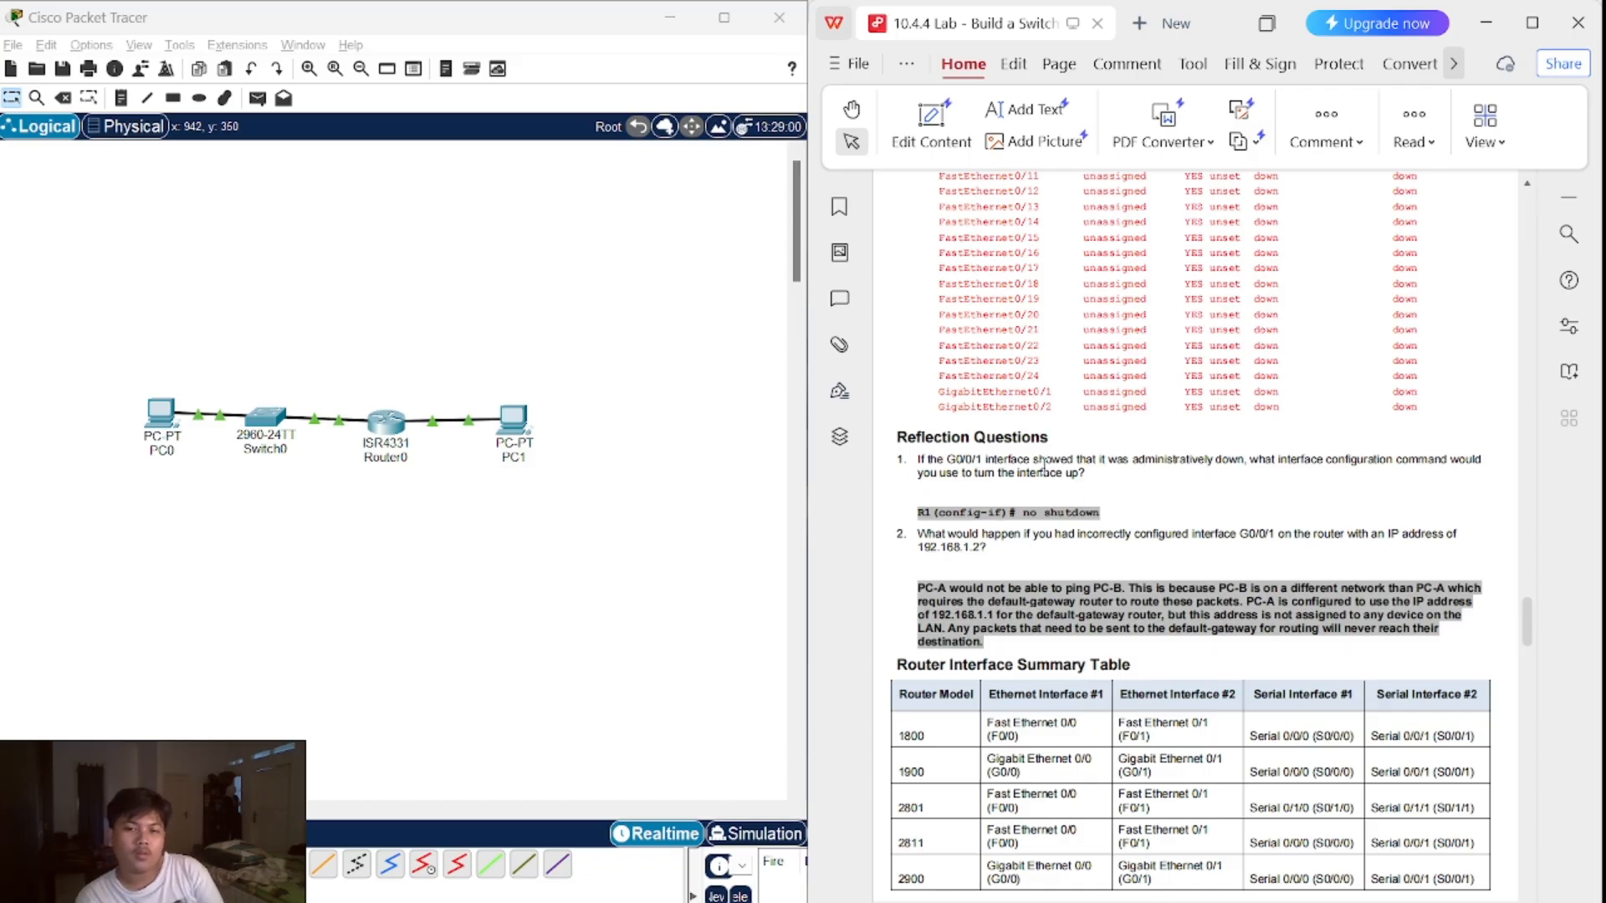
pyautogui.moveTo(1047, 471); pyautogui.dragTo(1019, 473)
pyautogui.moveTo(1082, 534); pyautogui.dragTo(1060, 536)
pyautogui.moveTo(990, 492); pyautogui.dragTo(946, 459)
pyautogui.moveTo(1103, 408); pyautogui.dragTo(1109, 408)
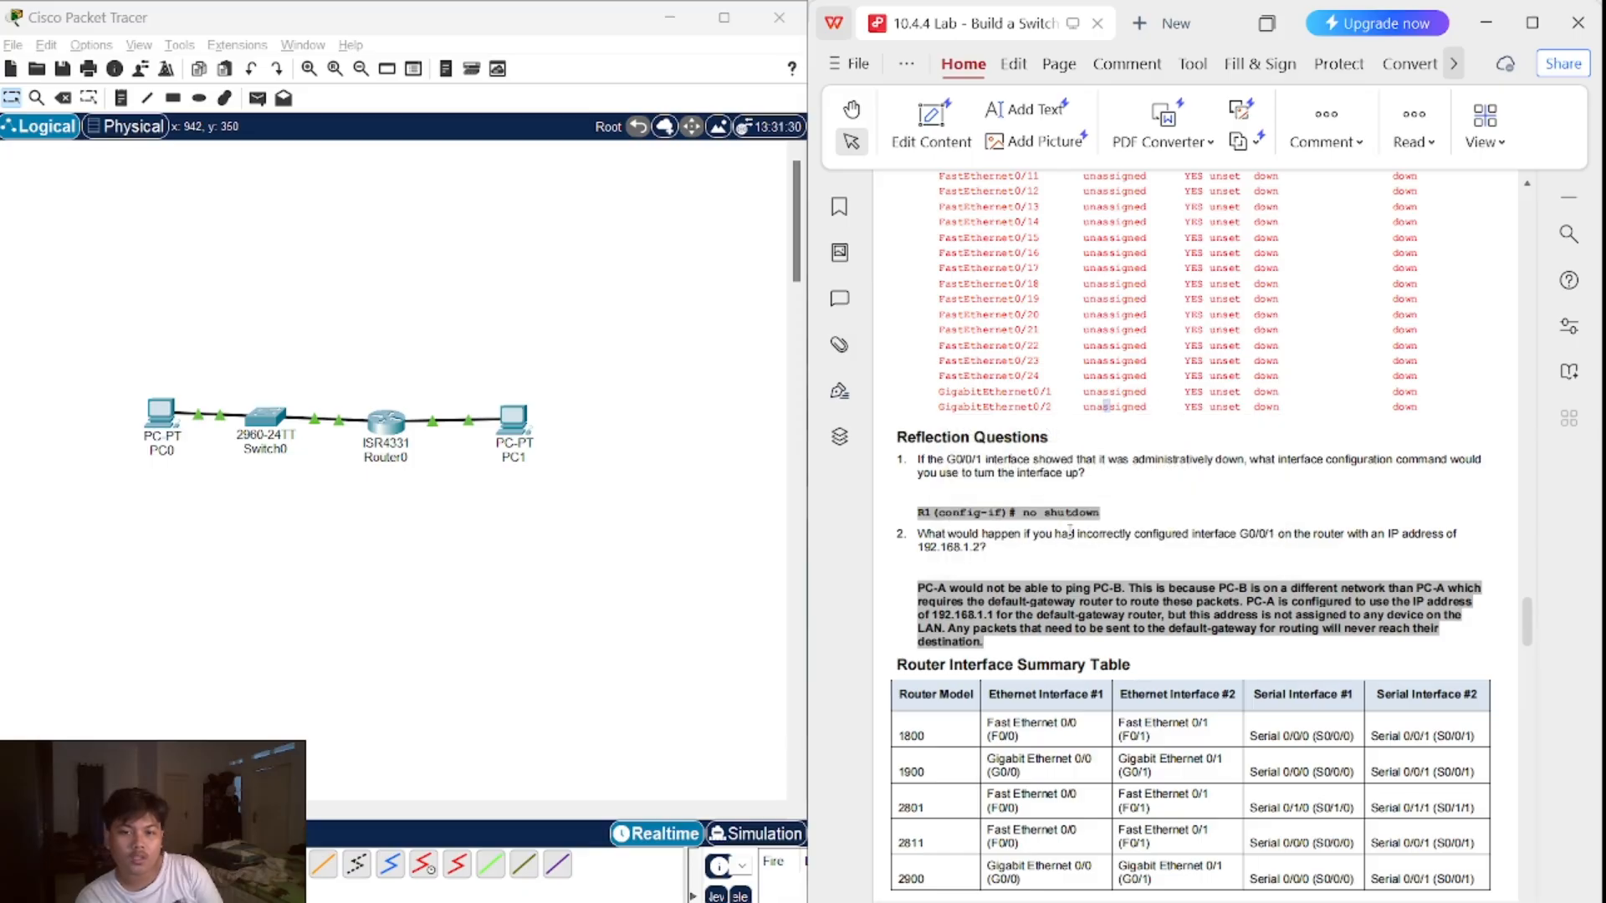
pyautogui.scroll(-1, 1070, 532)
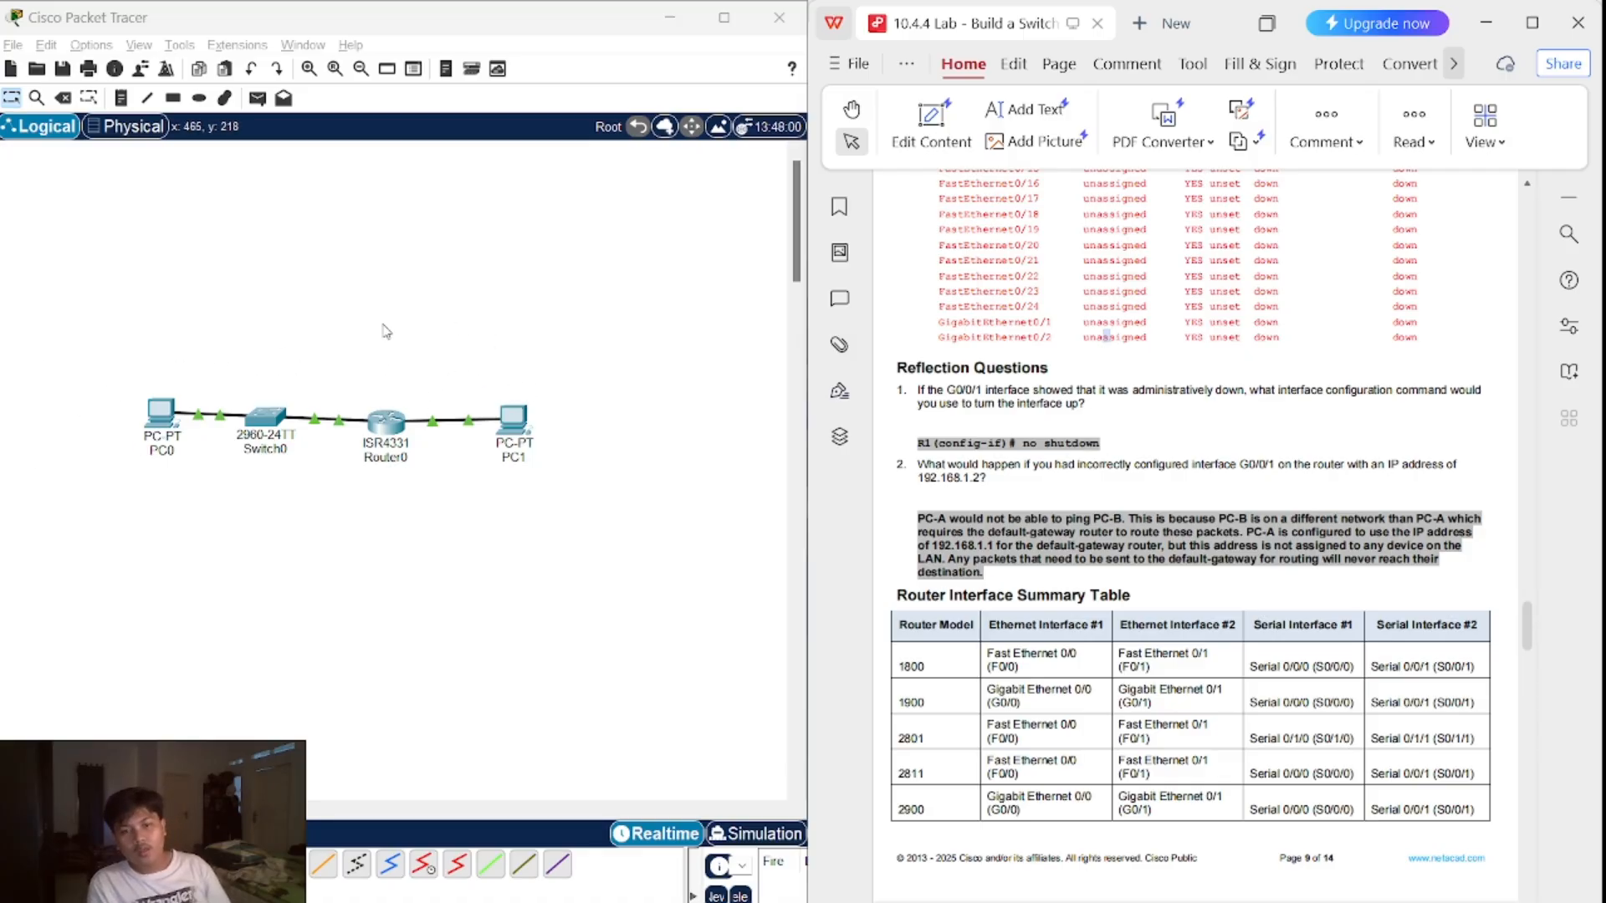
pyautogui.click(226, 249)
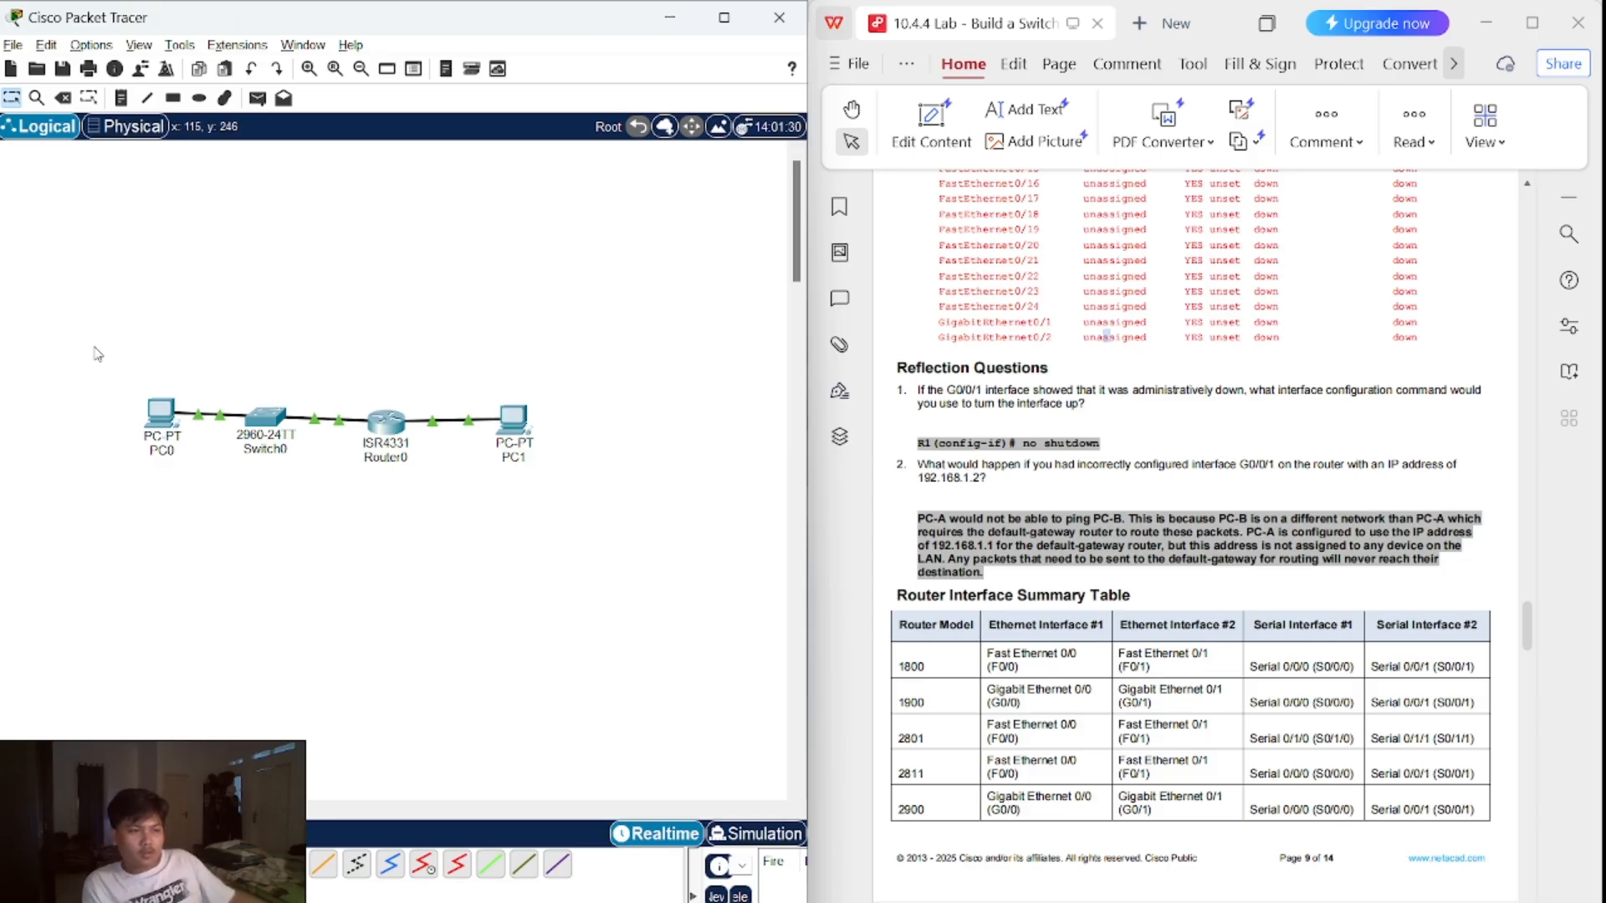
pyautogui.moveTo(85, 331); pyautogui.dragTo(559, 351)
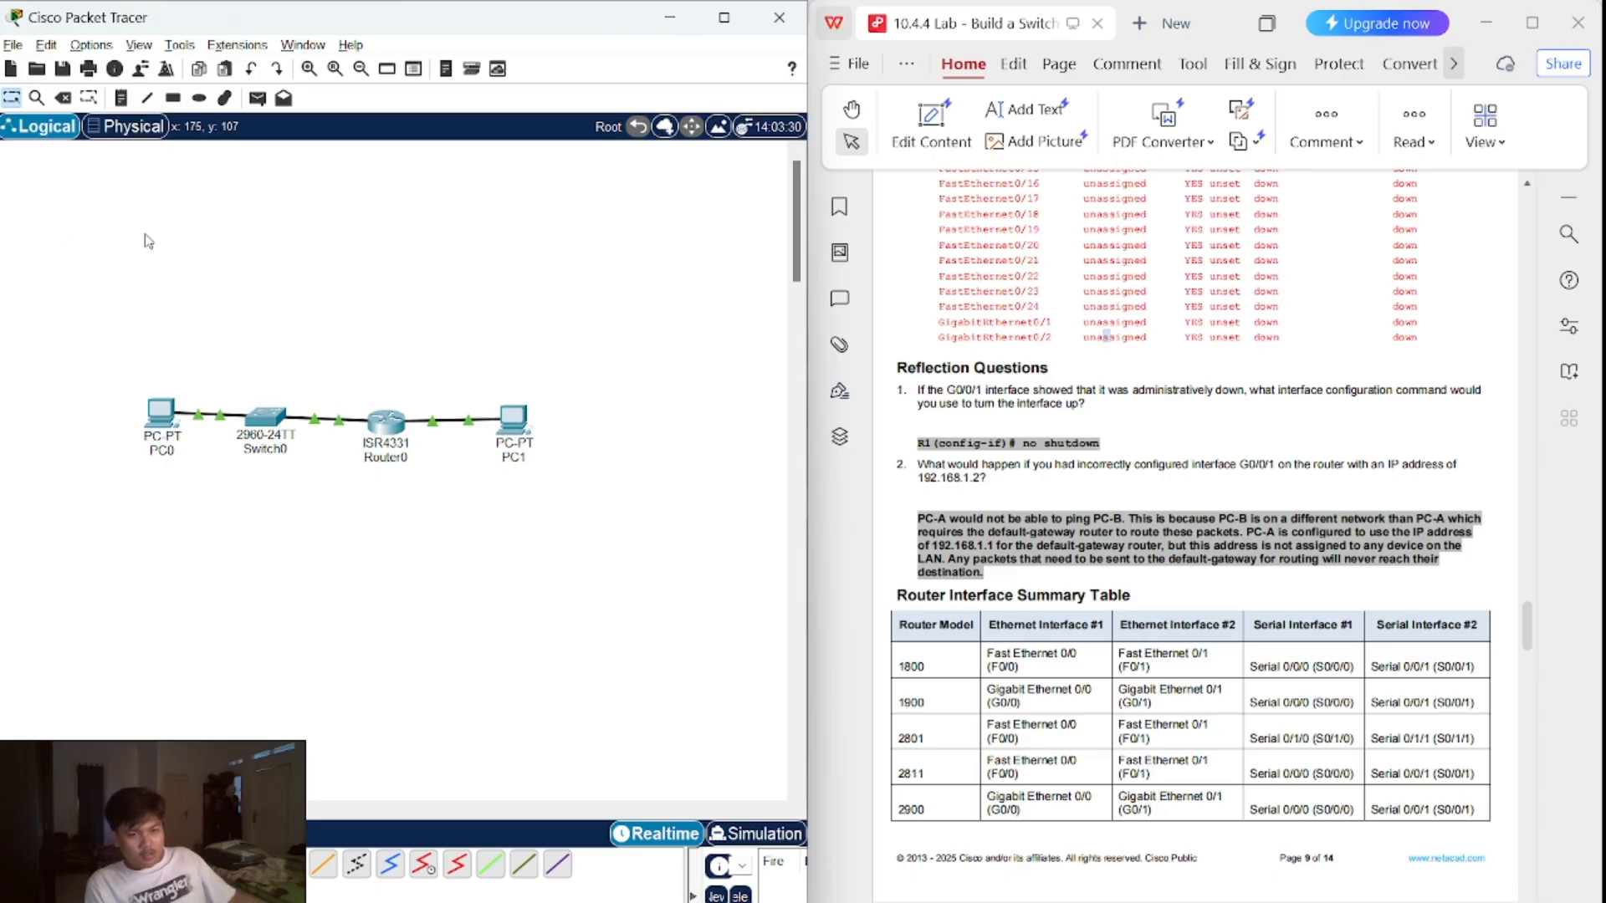
pyautogui.moveTo(93, 293); pyautogui.dragTo(614, 537)
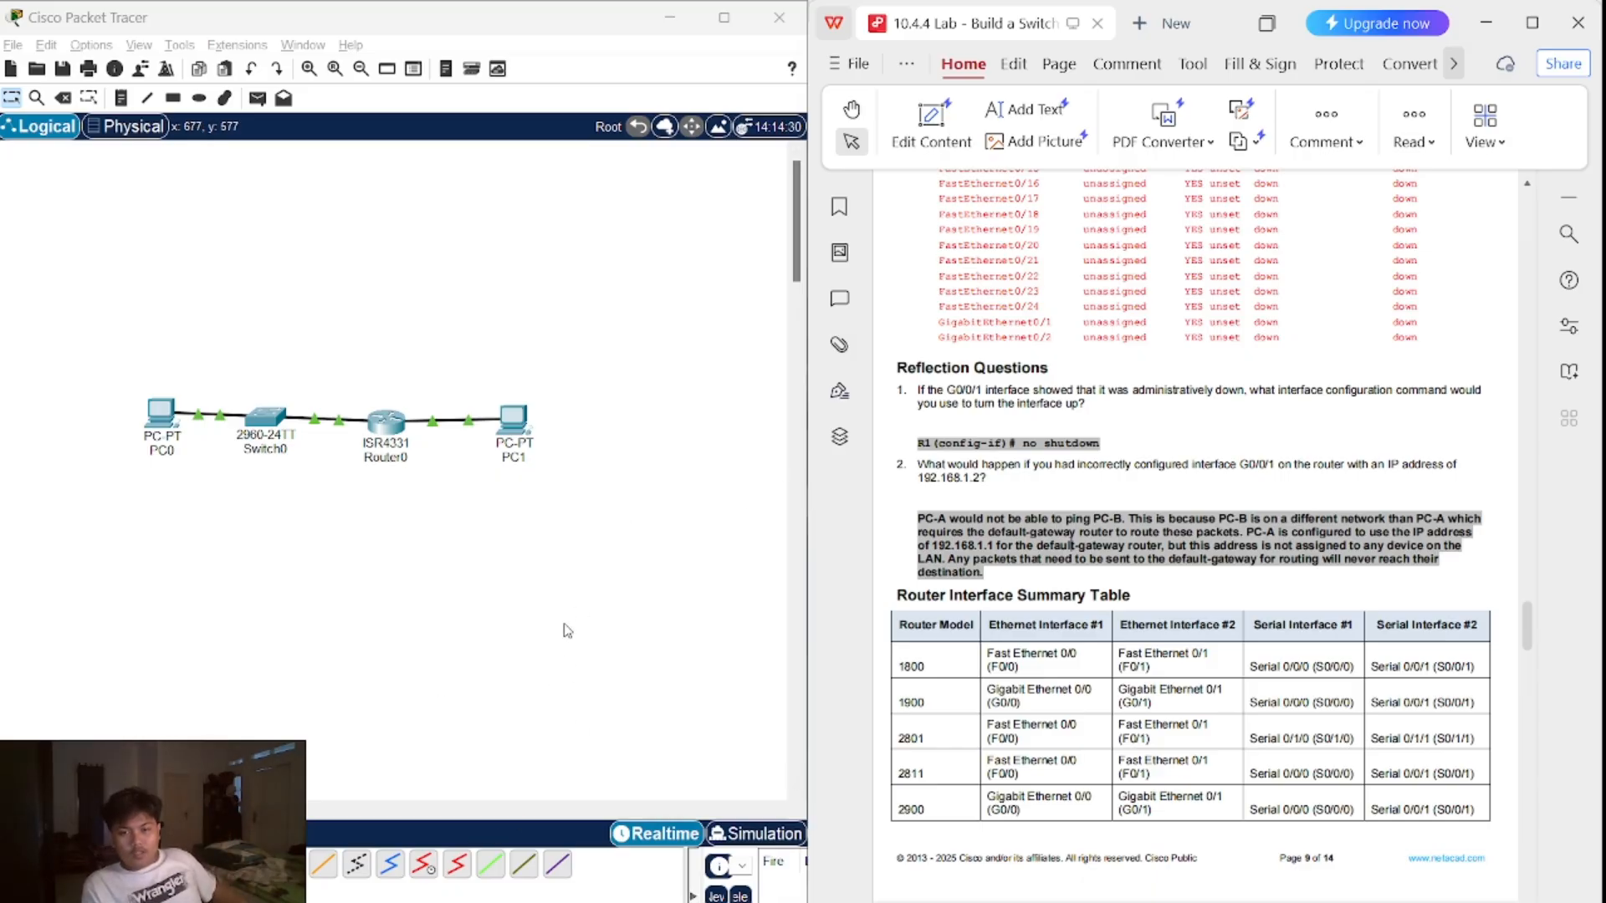
# - Go back through the lab document to the Part 1 instructions on setting up the topology and initializing devices
pyautogui.scroll(20, 1154, 309)
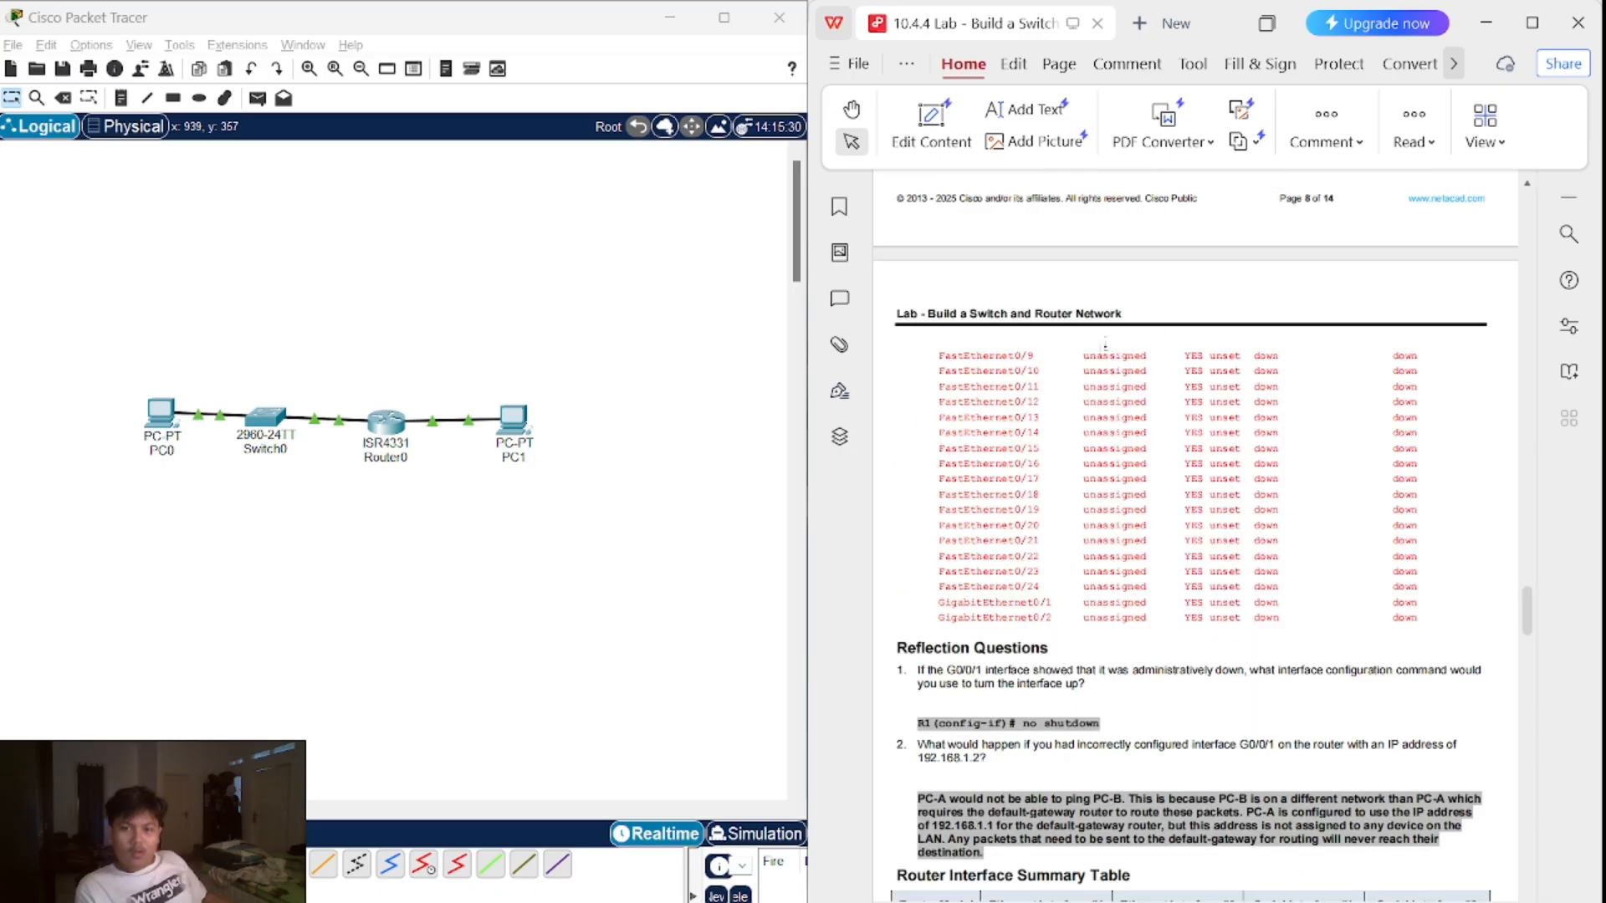
pyautogui.scroll(20, 1093, 352)
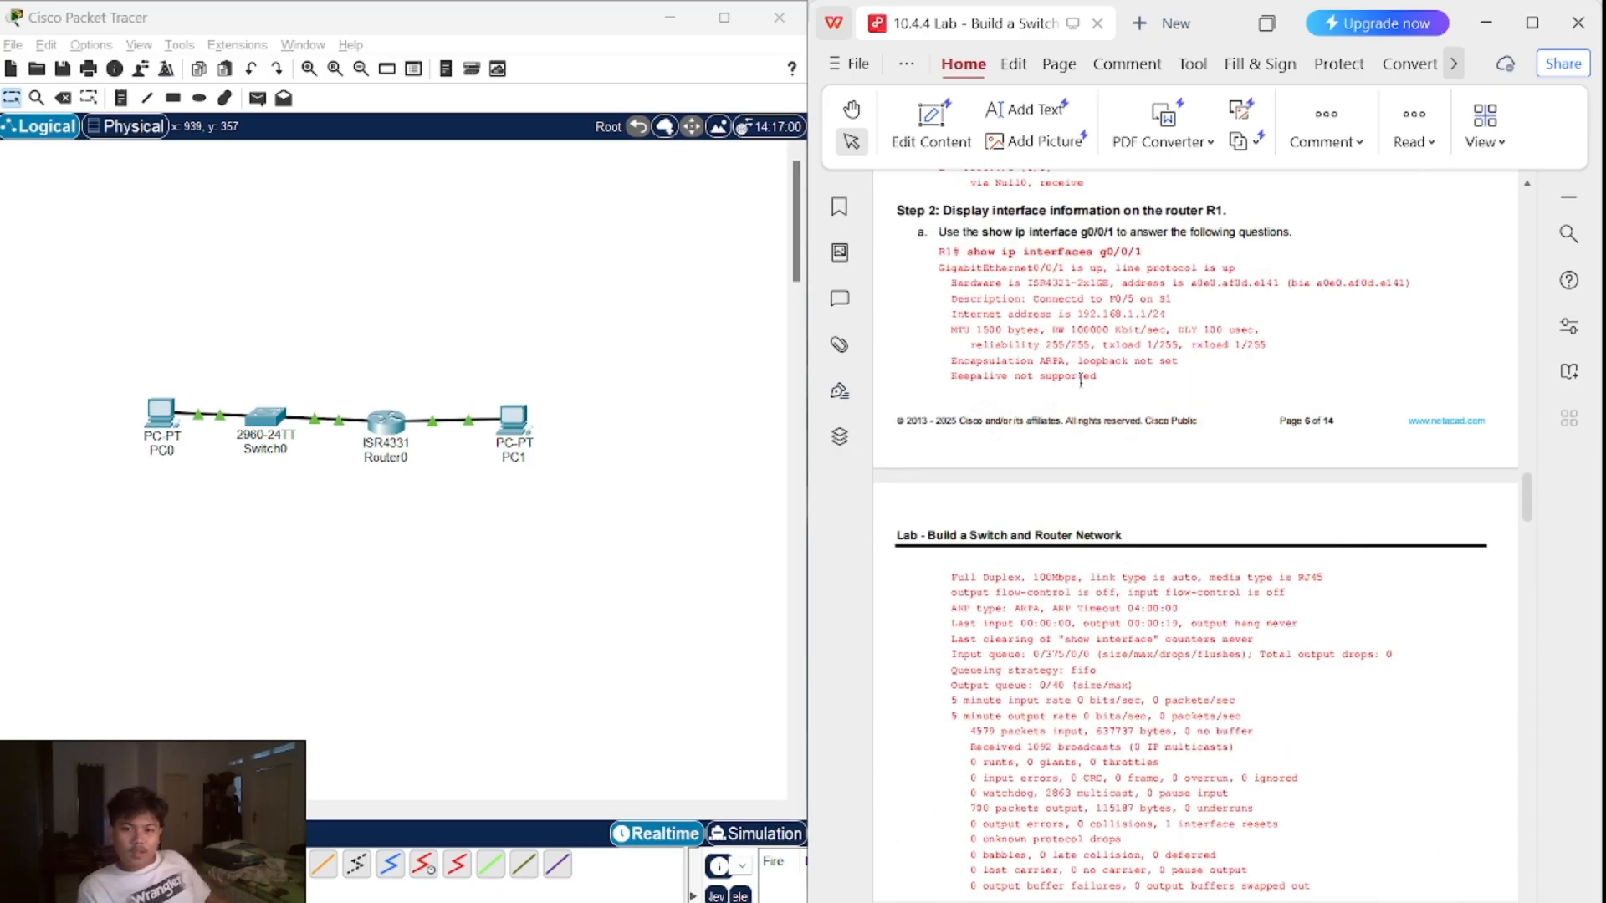
pyautogui.scroll(15, 1024, 439)
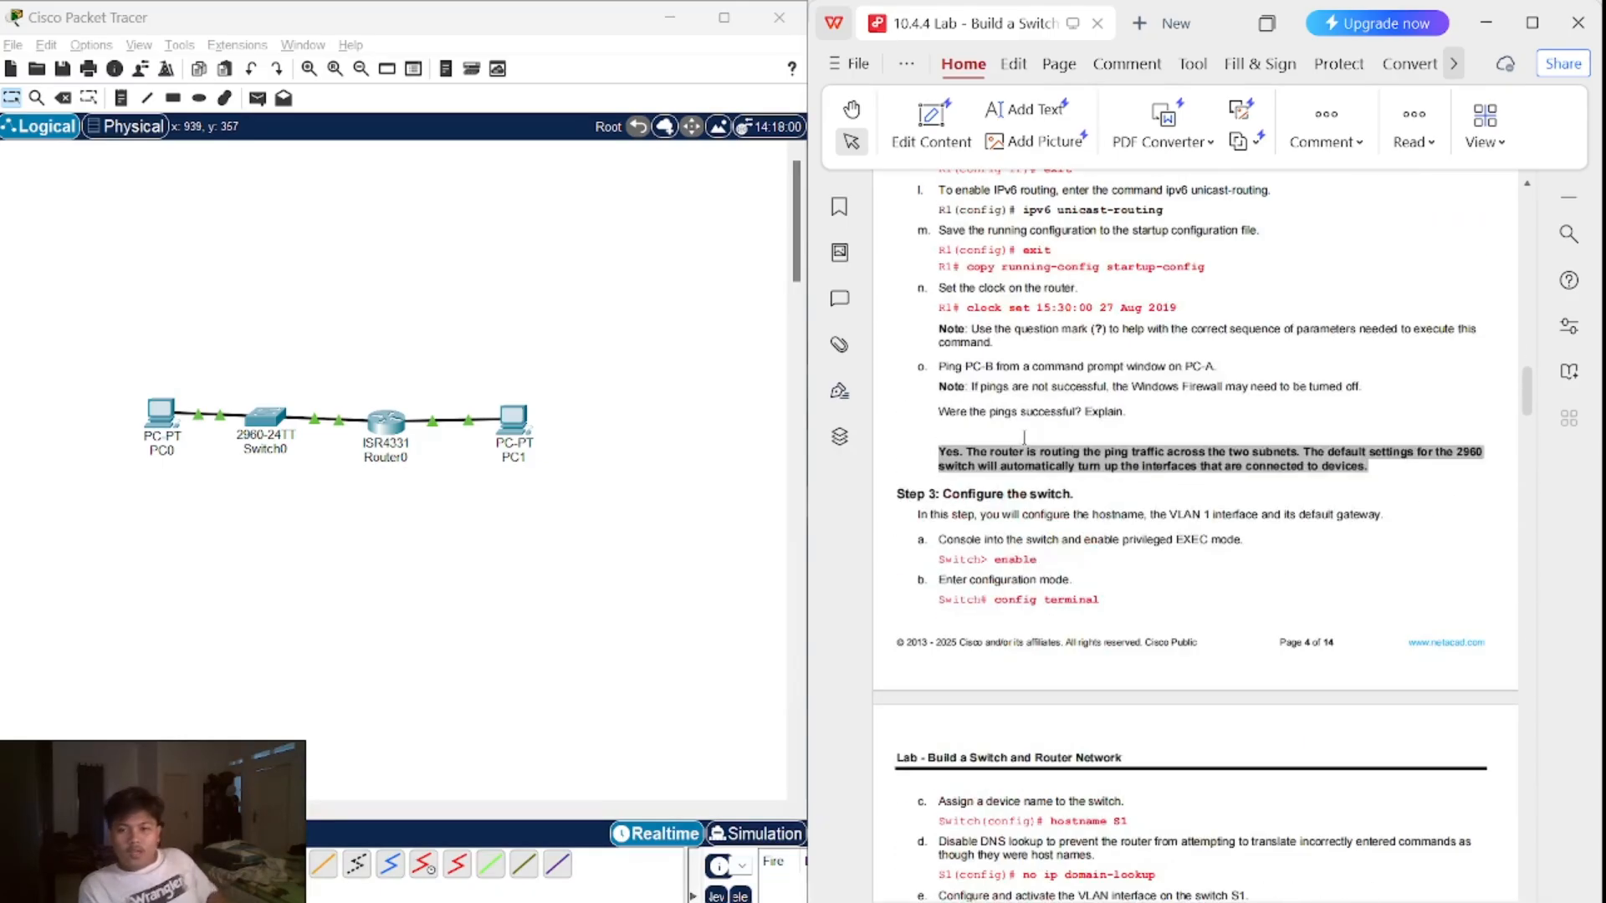
pyautogui.scroll(20, 1046, 374)
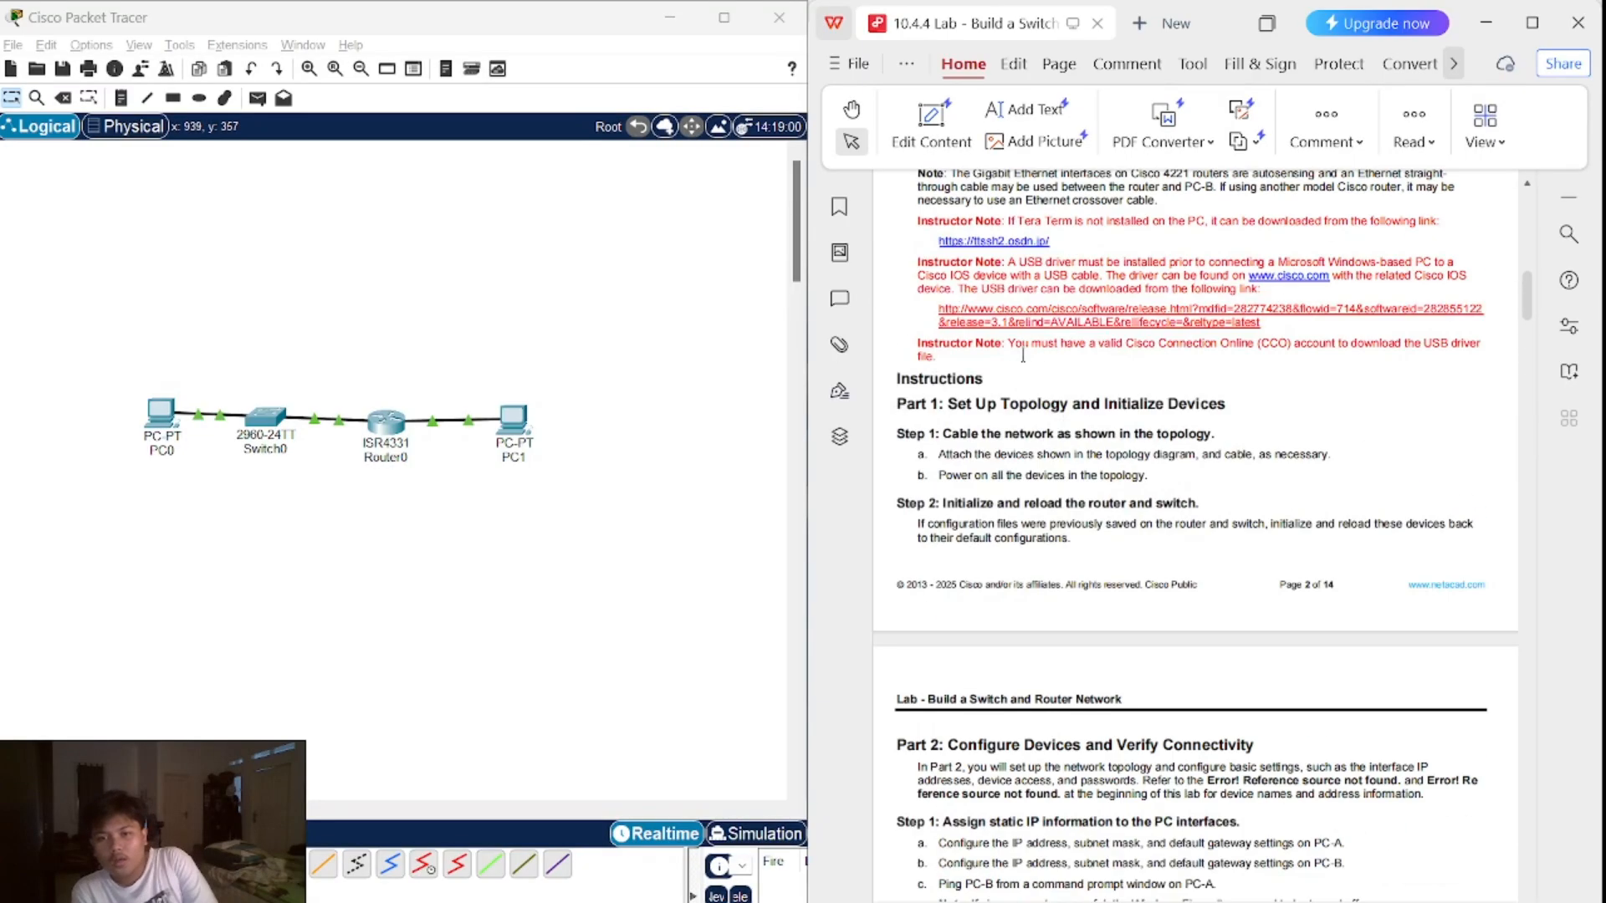